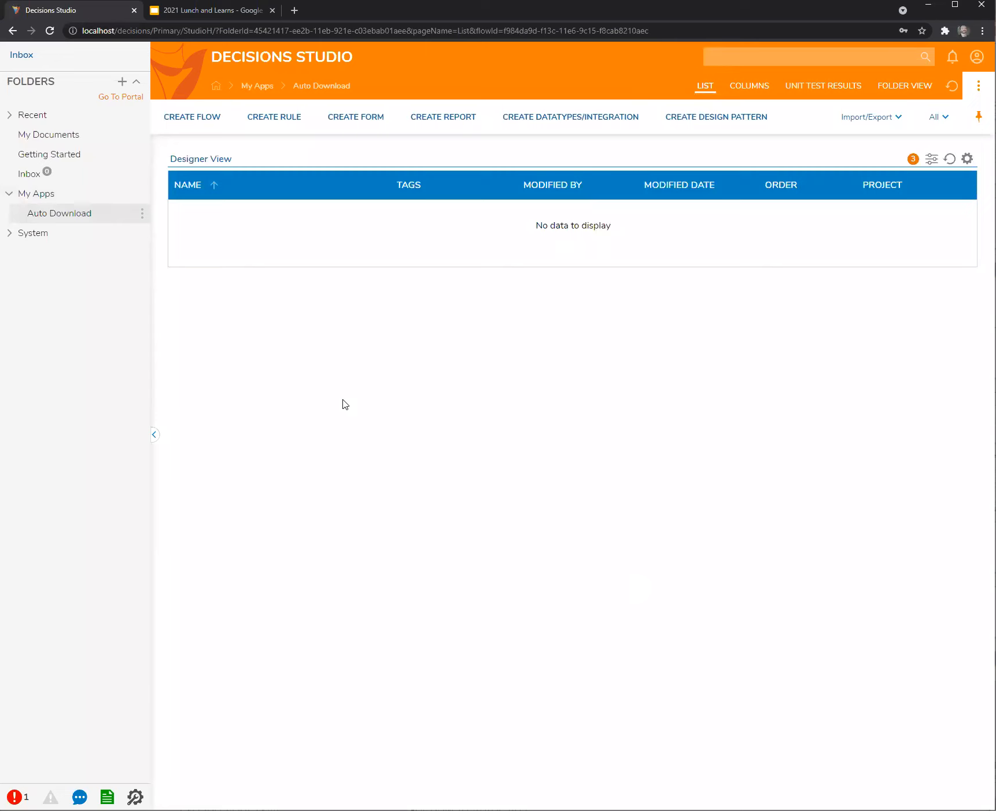
# Add a new document to the Auto Download folder titled 'test'.
pyautogui.rightClick(63, 214)
pyautogui.moveTo(227, 213)
pyautogui.moveTo(318, 231)
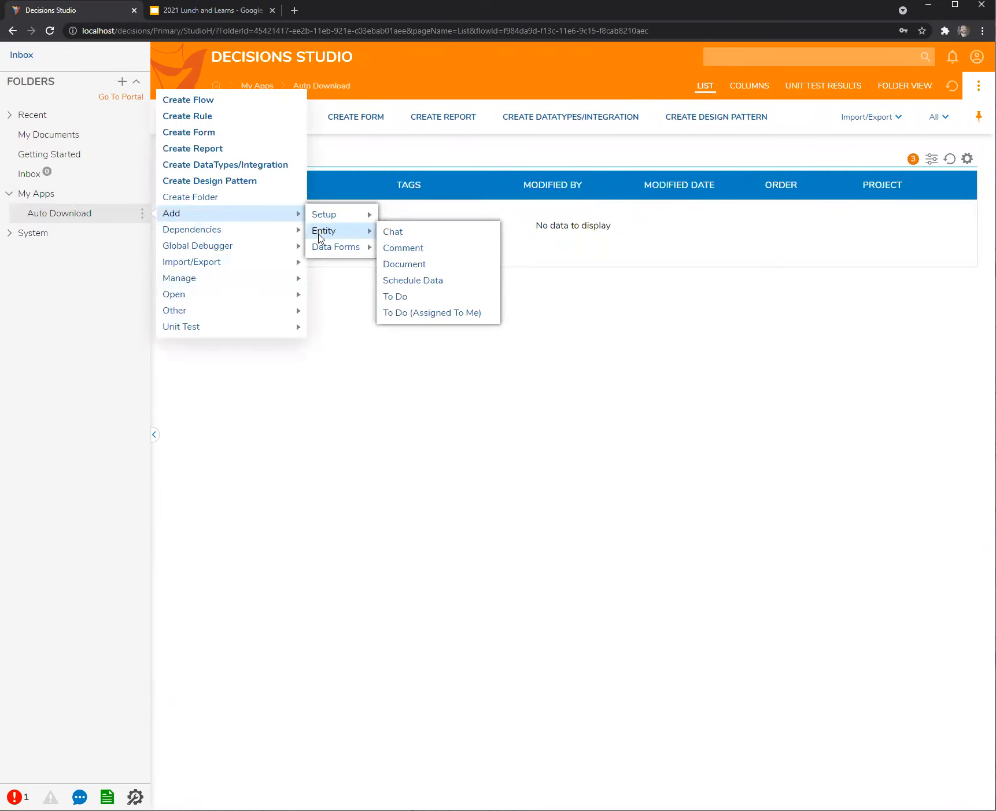
pyautogui.click(439, 263)
pyautogui.click(427, 316)
pyautogui.write('test')
# Attach InstallerSetup.xml to the test document and add it.
pyautogui.click(509, 561)
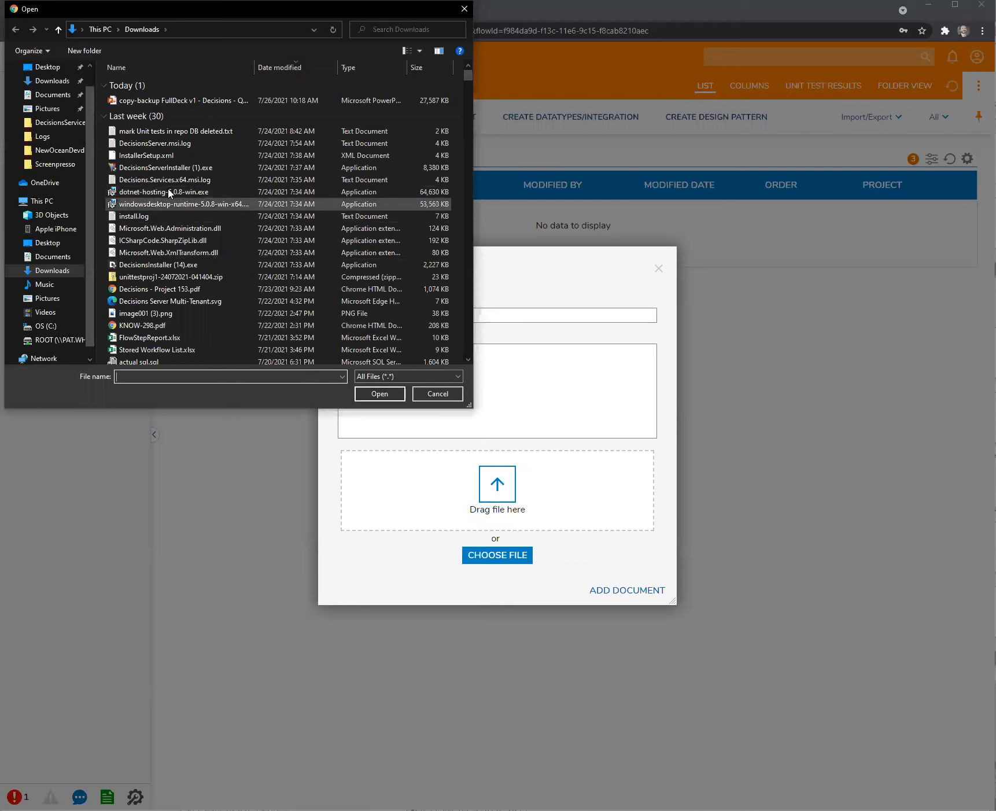
pyautogui.click(168, 155)
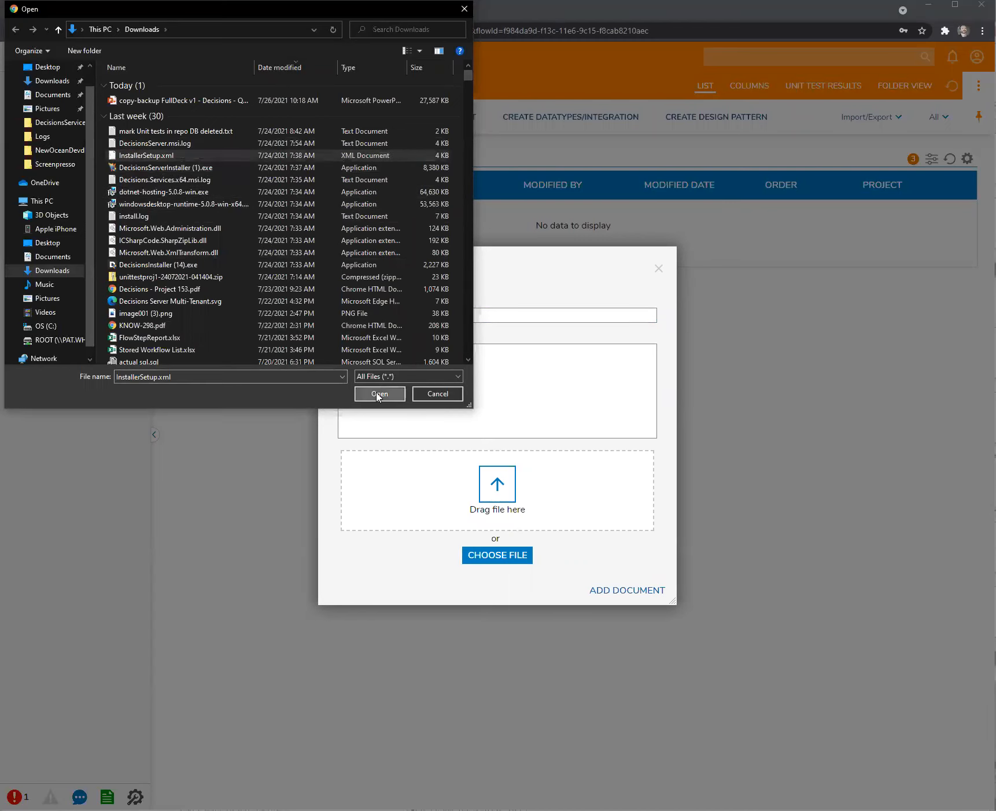
pyautogui.click(607, 578)
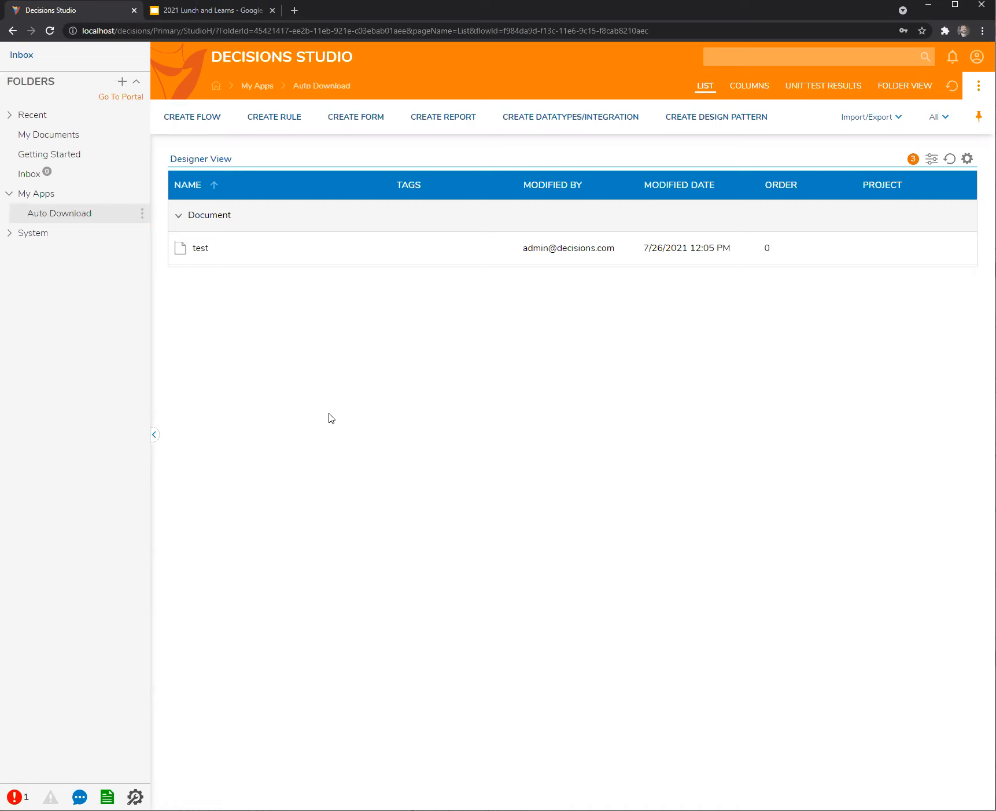
# Begin a new Entity data structure from Create DataTypes/Integration.
pyautogui.click(533, 120)
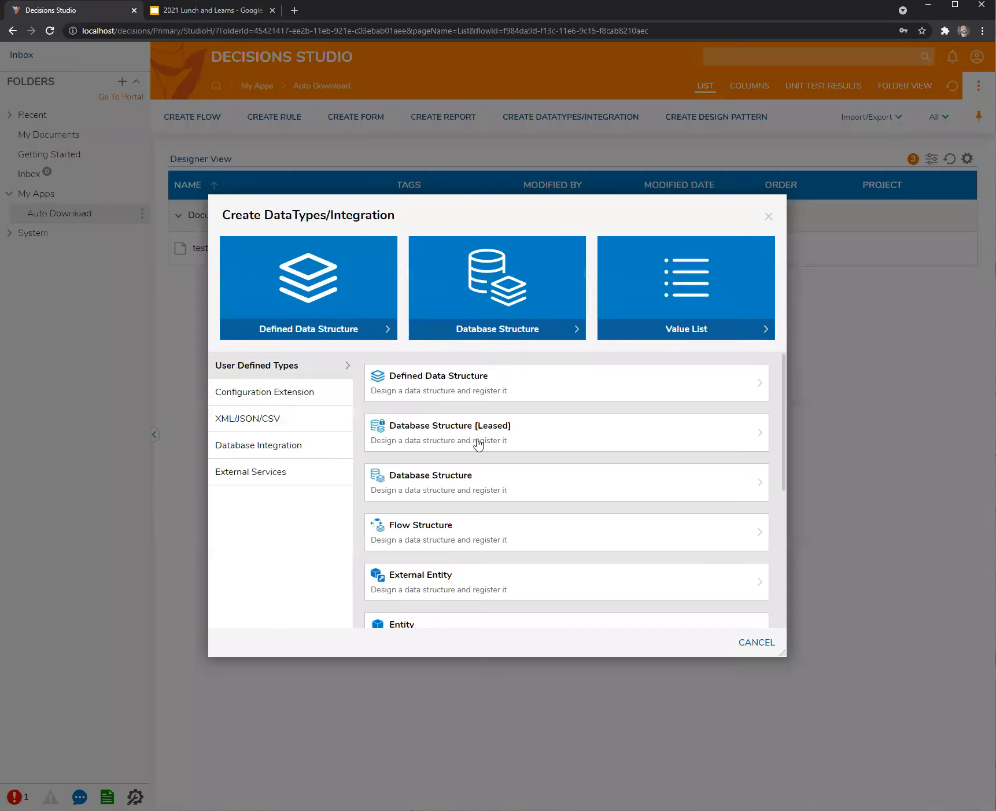
pyautogui.scroll(-3, 418, 521)
pyautogui.click(756, 642)
pyautogui.write('tseet')
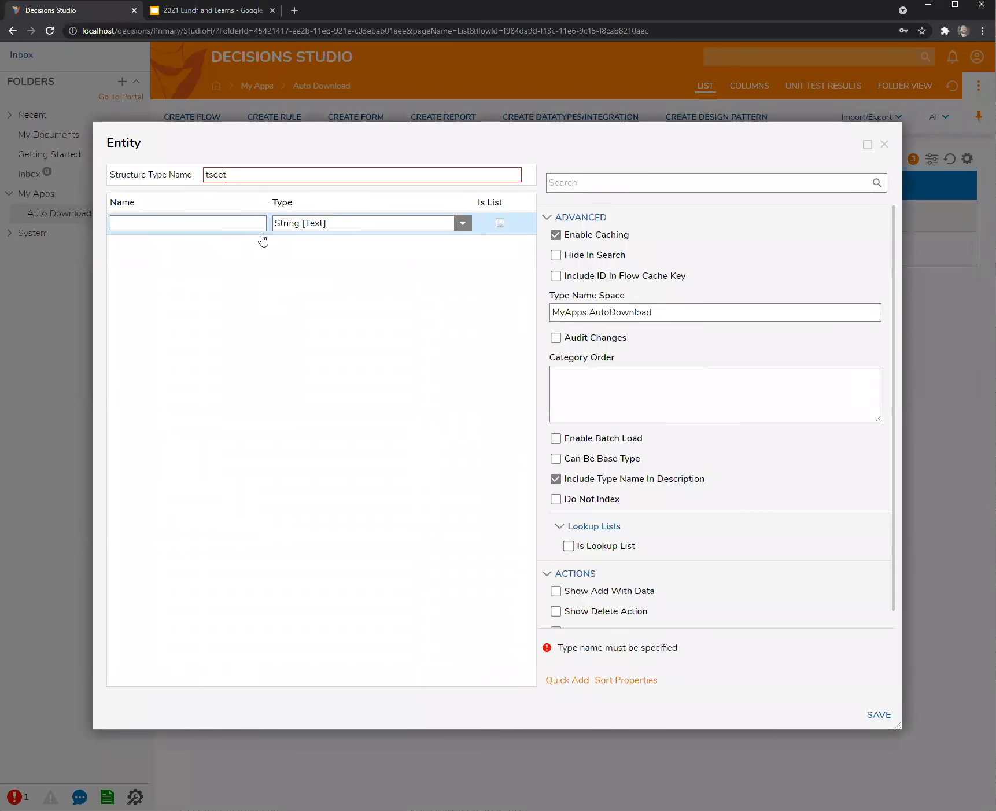
# Name the structure test1 with a String property str11, then save it.
pyautogui.click(204, 227)
pyautogui.write('1')
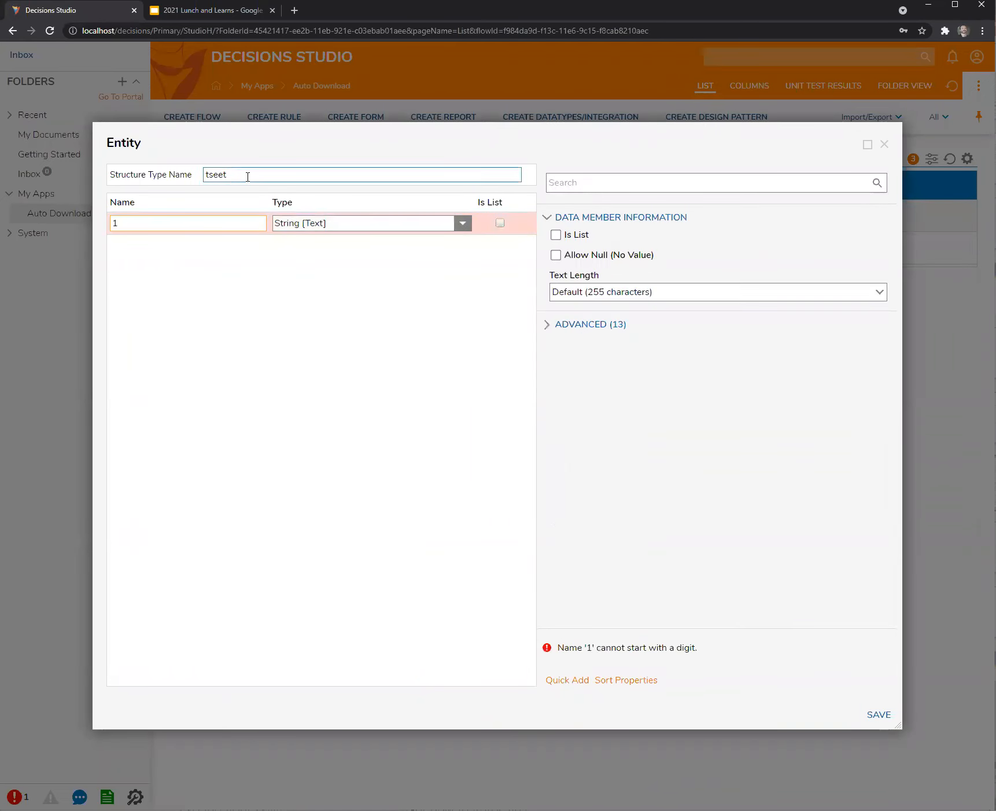
pyautogui.doubleClick(244, 172)
pyautogui.write('test1')
pyautogui.click(145, 222)
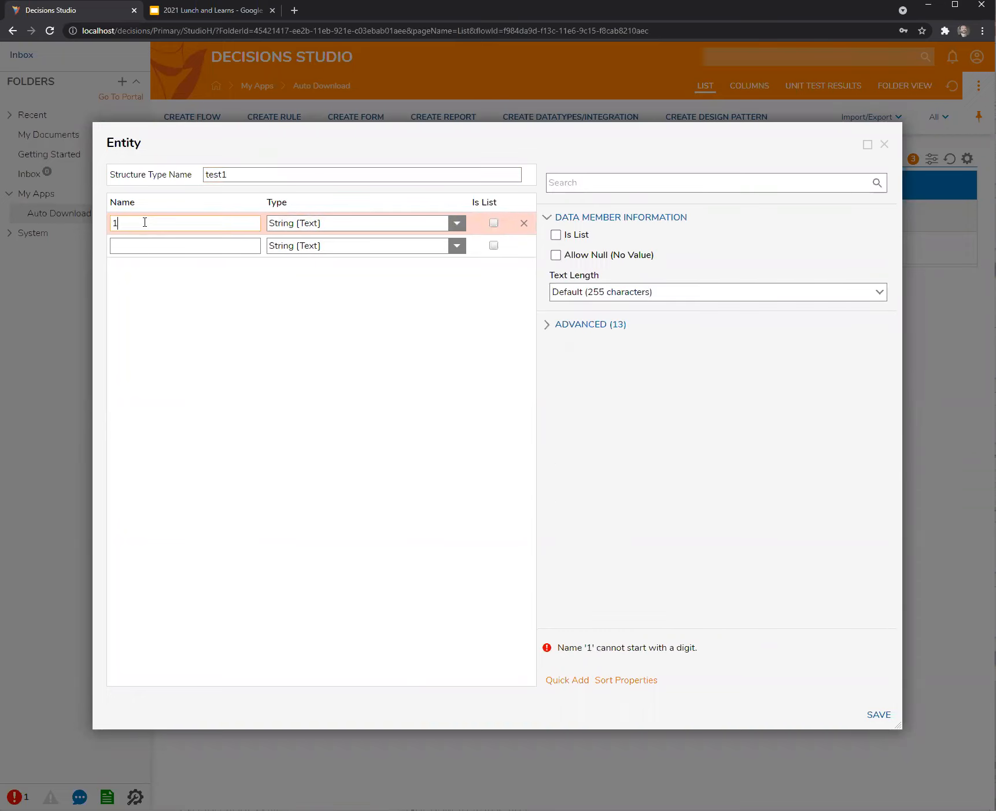
pyautogui.write('str11')
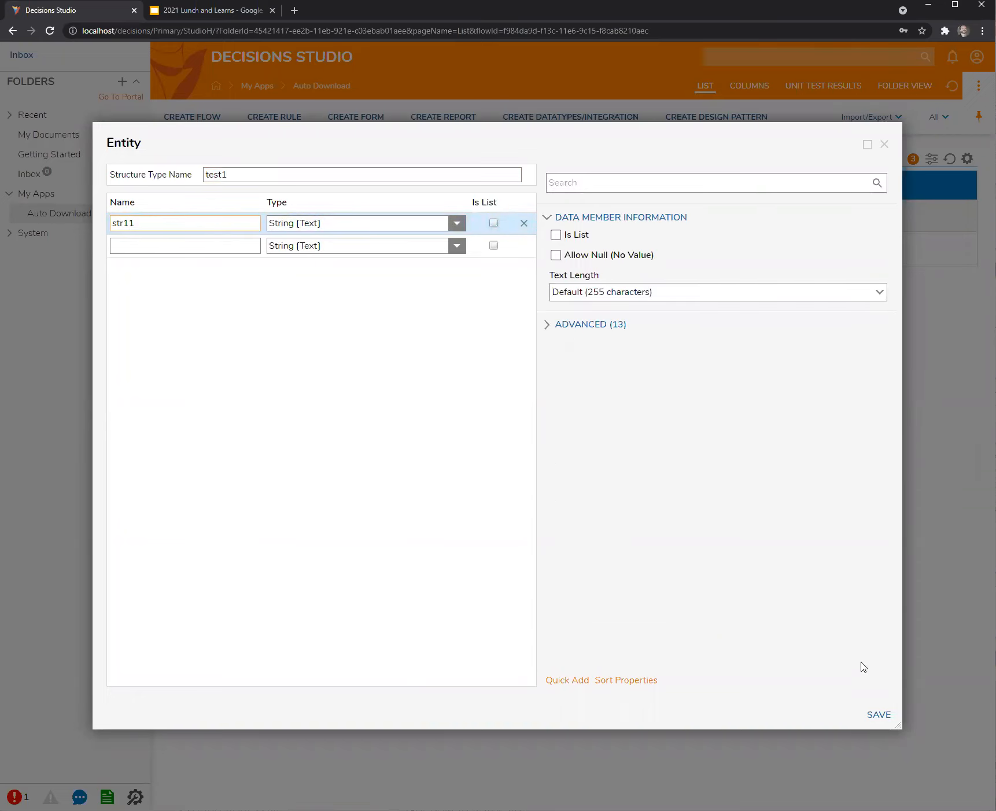
pyautogui.click(879, 715)
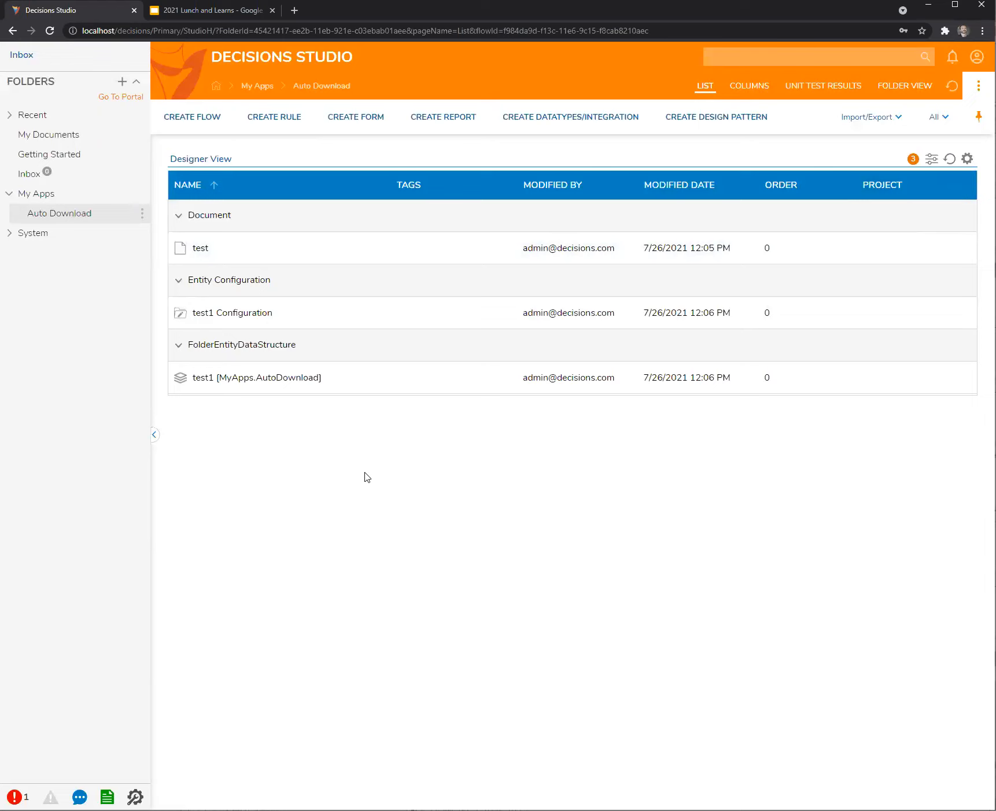
# Inspect test1's structure-level settings, close the editor unchanged, then expand test1 Configuration under Auto Download.
pyautogui.click(67, 197)
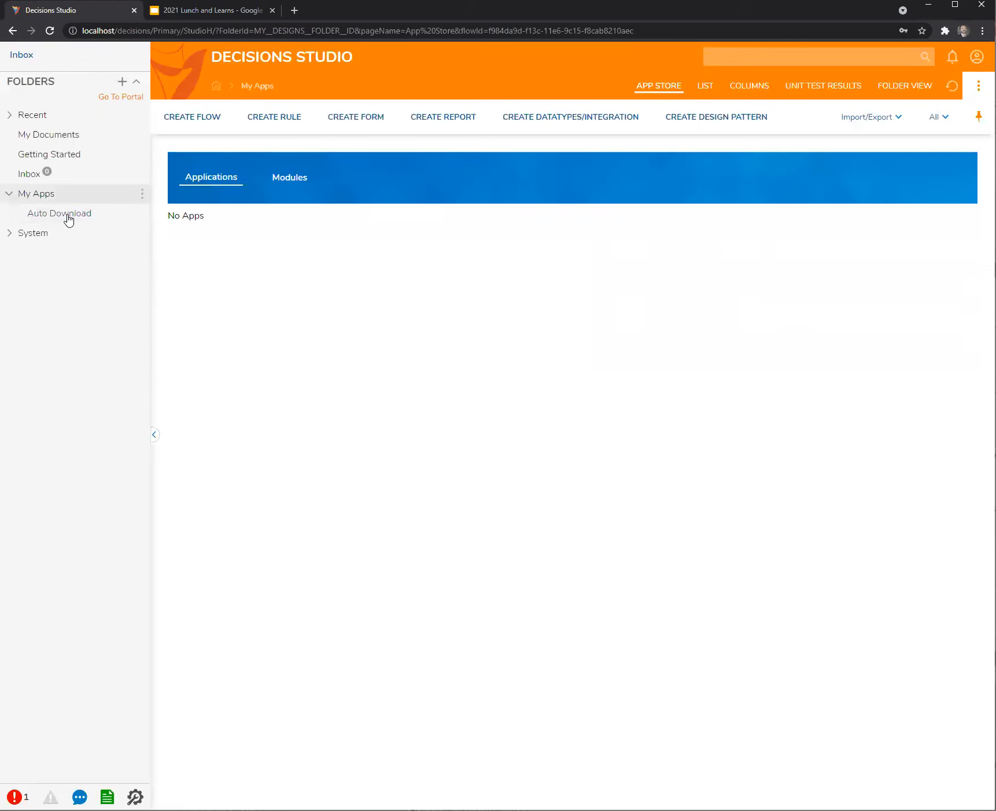
pyautogui.click(68, 215)
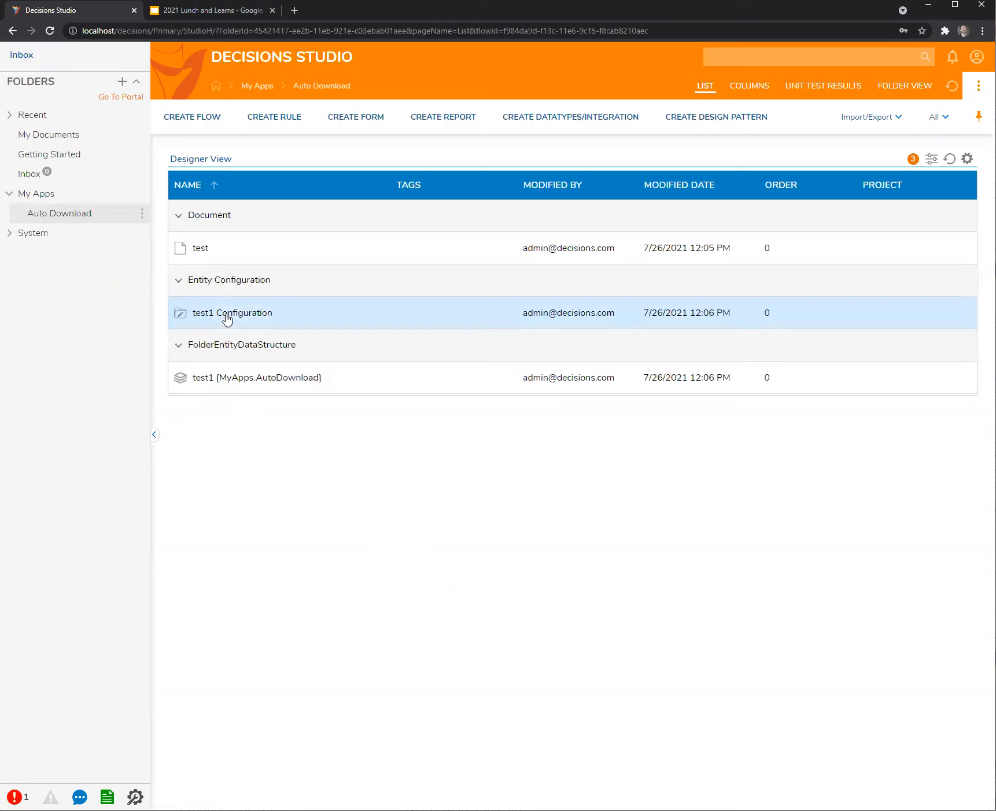
pyautogui.click(223, 379)
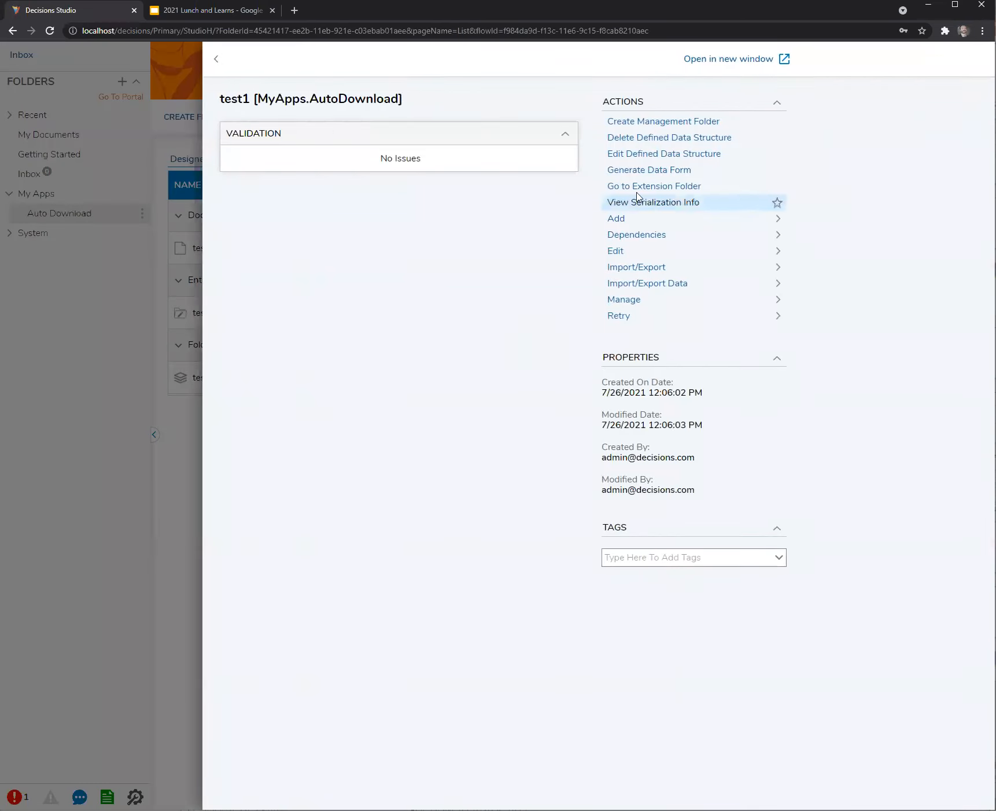
pyautogui.click(644, 155)
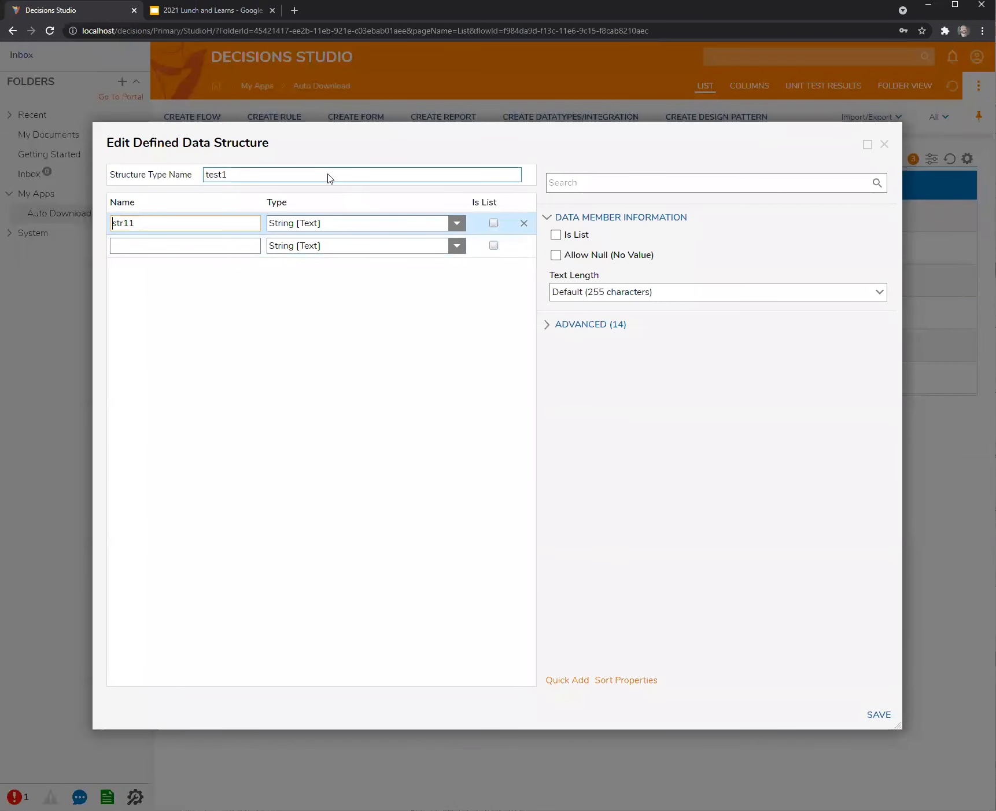
pyautogui.click(327, 177)
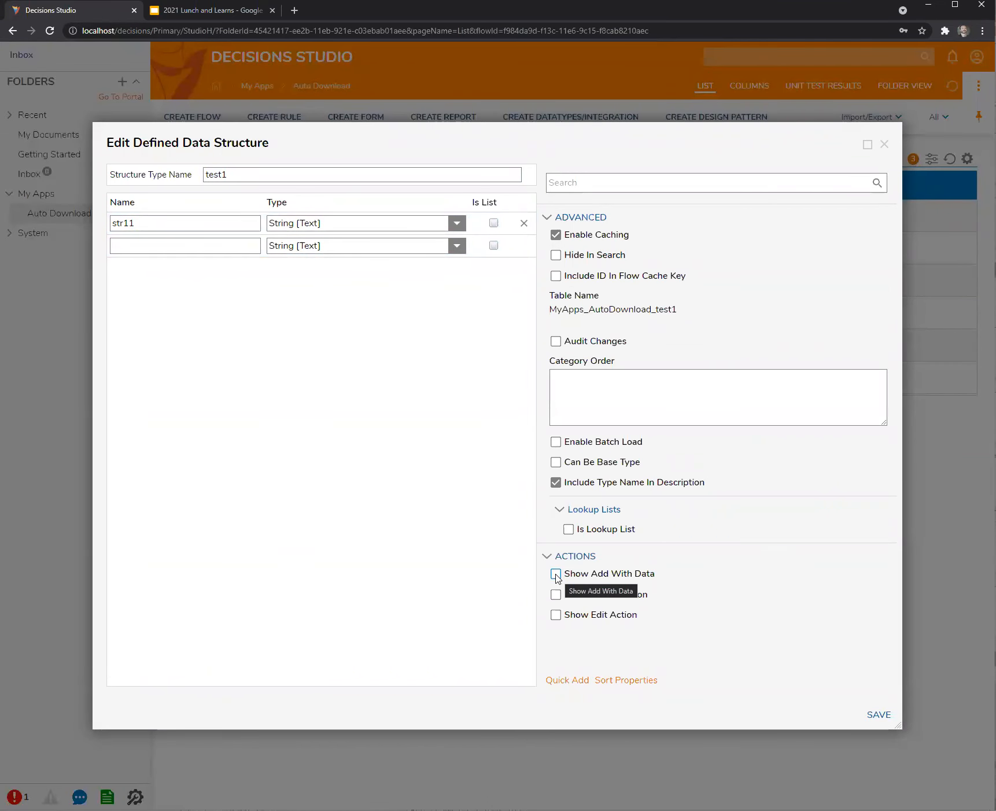
pyautogui.click(883, 144)
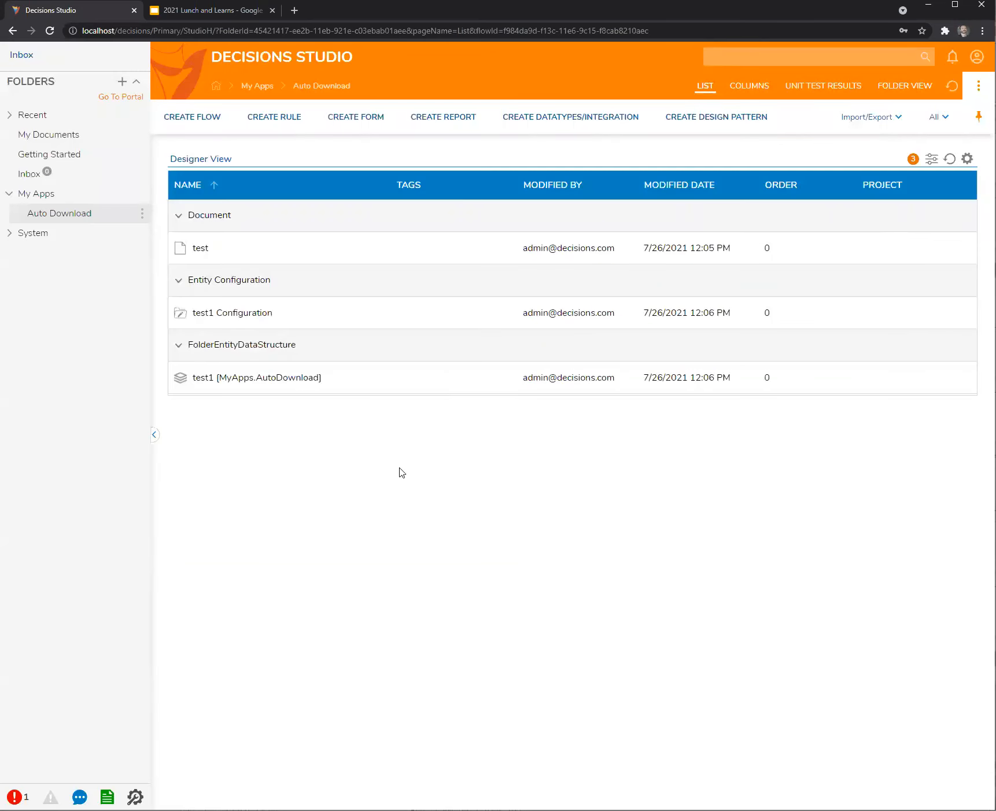
pyautogui.click(23, 203)
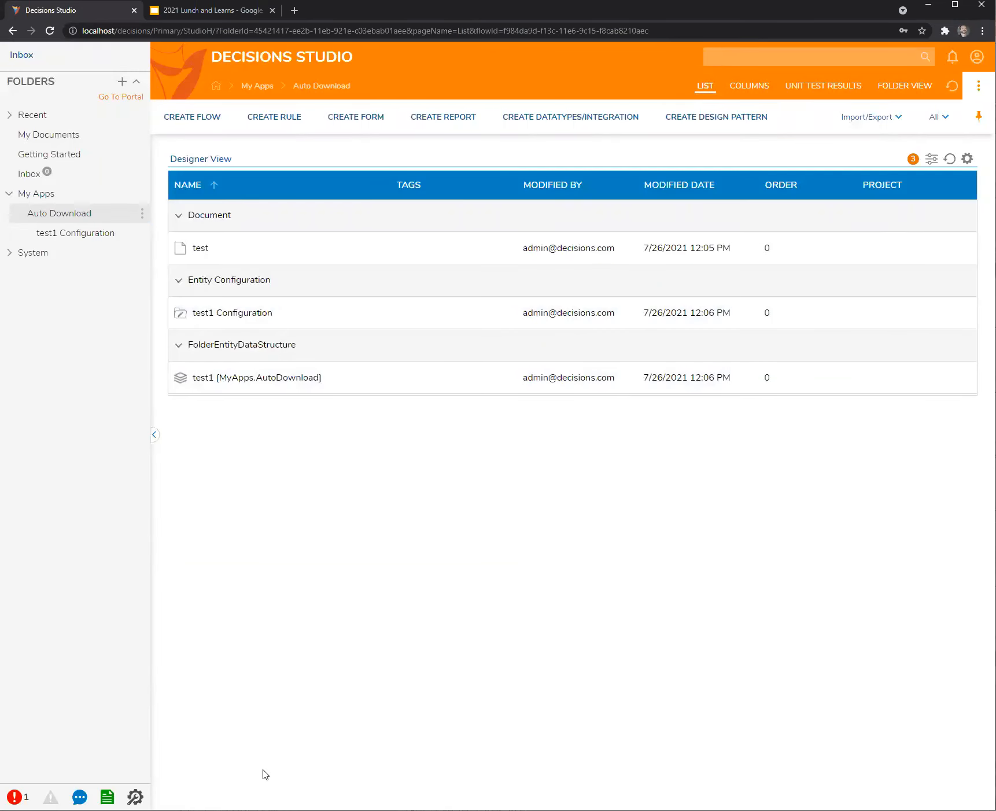
# Create a new standard flow named Auto download.
pyautogui.click(198, 119)
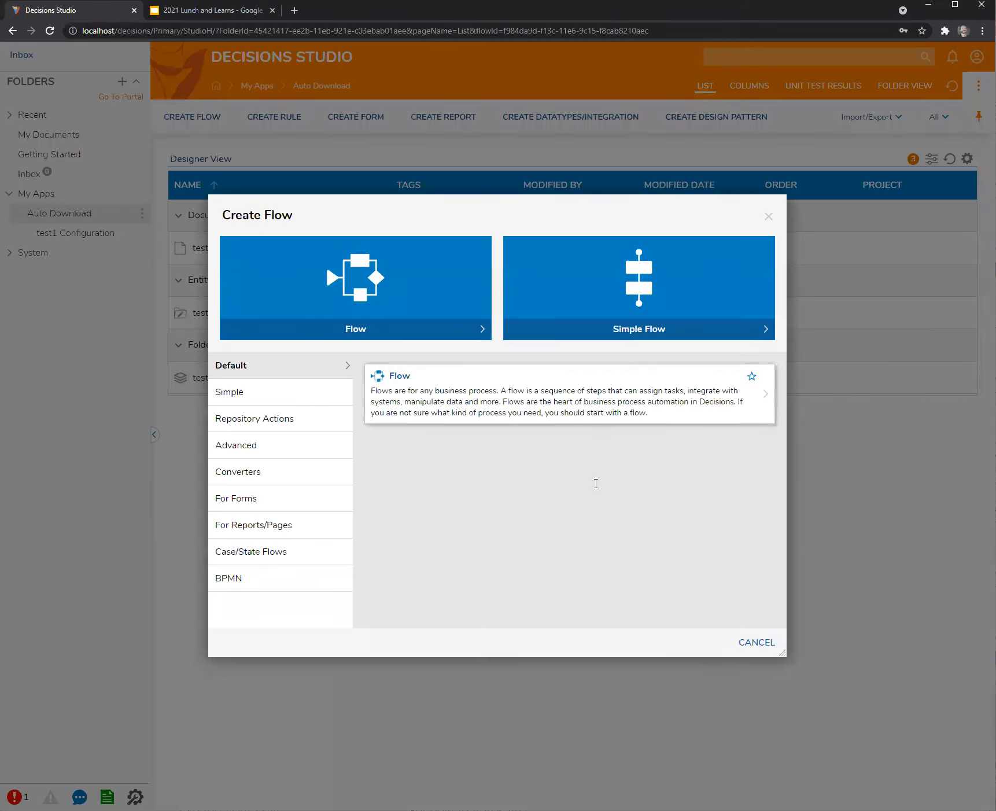
pyautogui.click(461, 404)
pyautogui.write('Auto download')
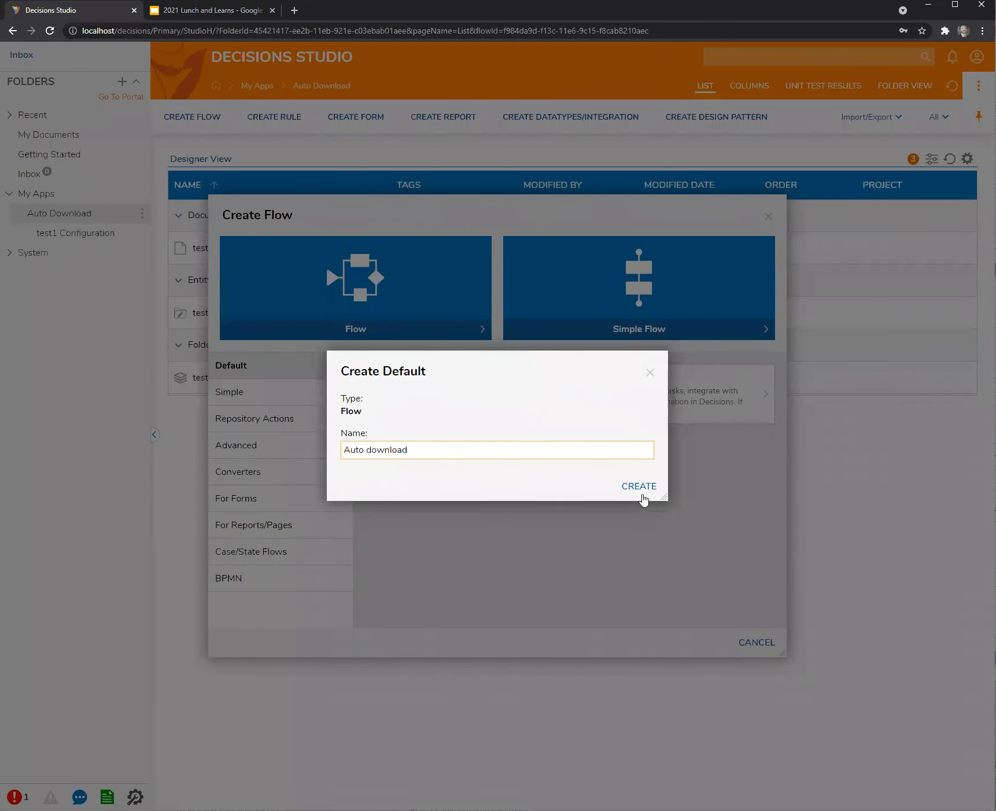
pyautogui.click(640, 487)
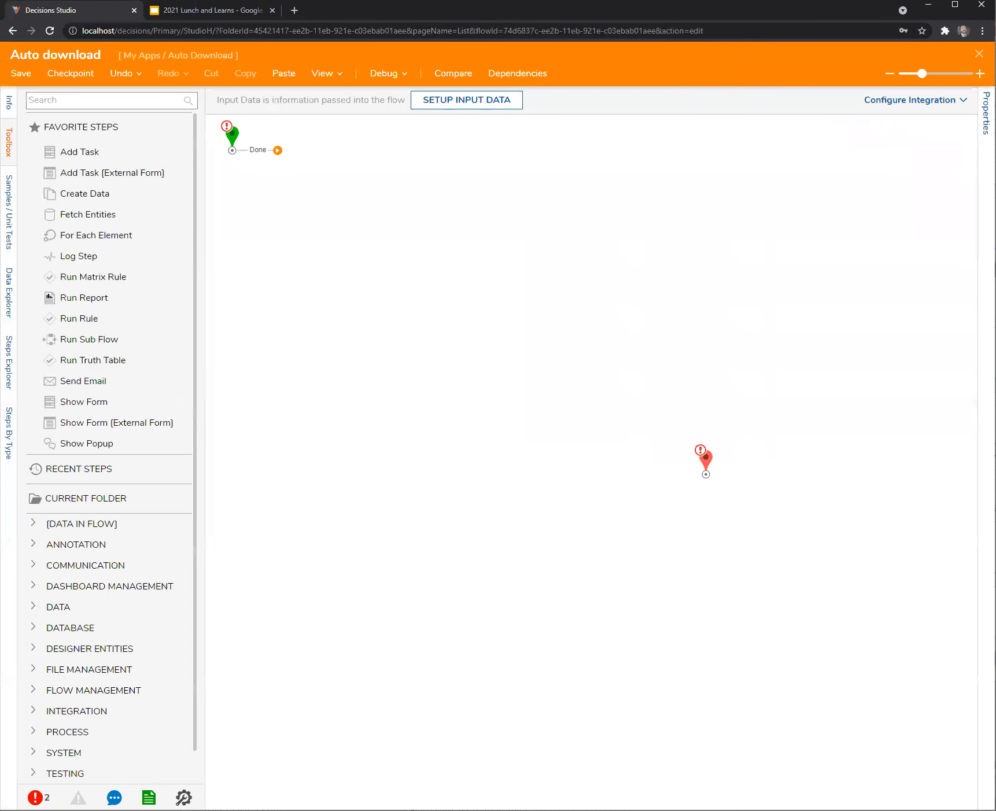
# Add a Raw SQL Step and map its SQL Command as Merge Plain Text.
pyautogui.click(87, 98)
pyautogui.write('raw')
pyautogui.moveTo(81, 143); pyautogui.dragTo(349, 197)
pyautogui.click(937, 358)
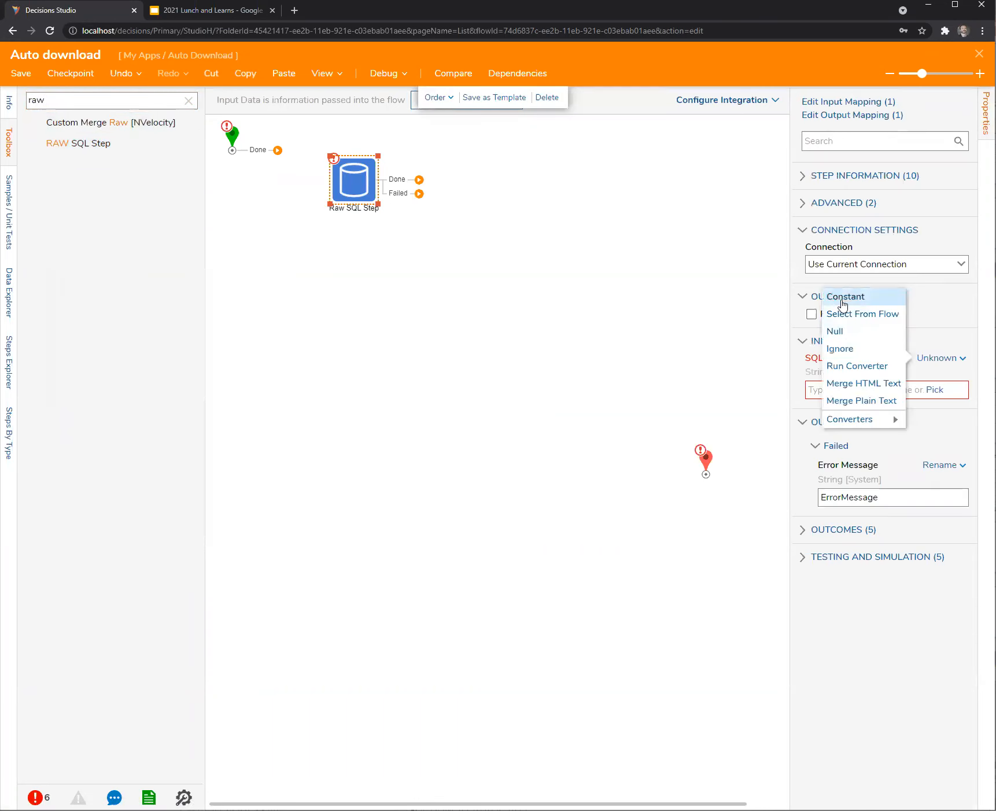
pyautogui.click(941, 359)
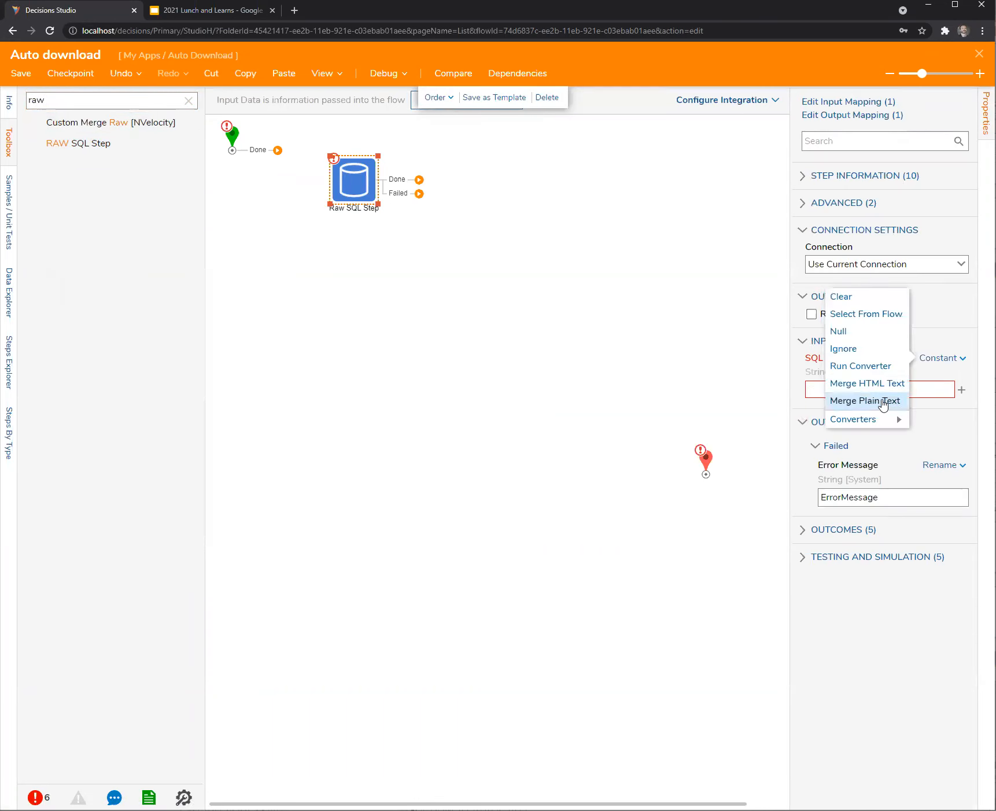
pyautogui.click(883, 401)
# Enter the query 'select * from entity_account', save it, and connect Start to the step.
pyautogui.click(947, 414)
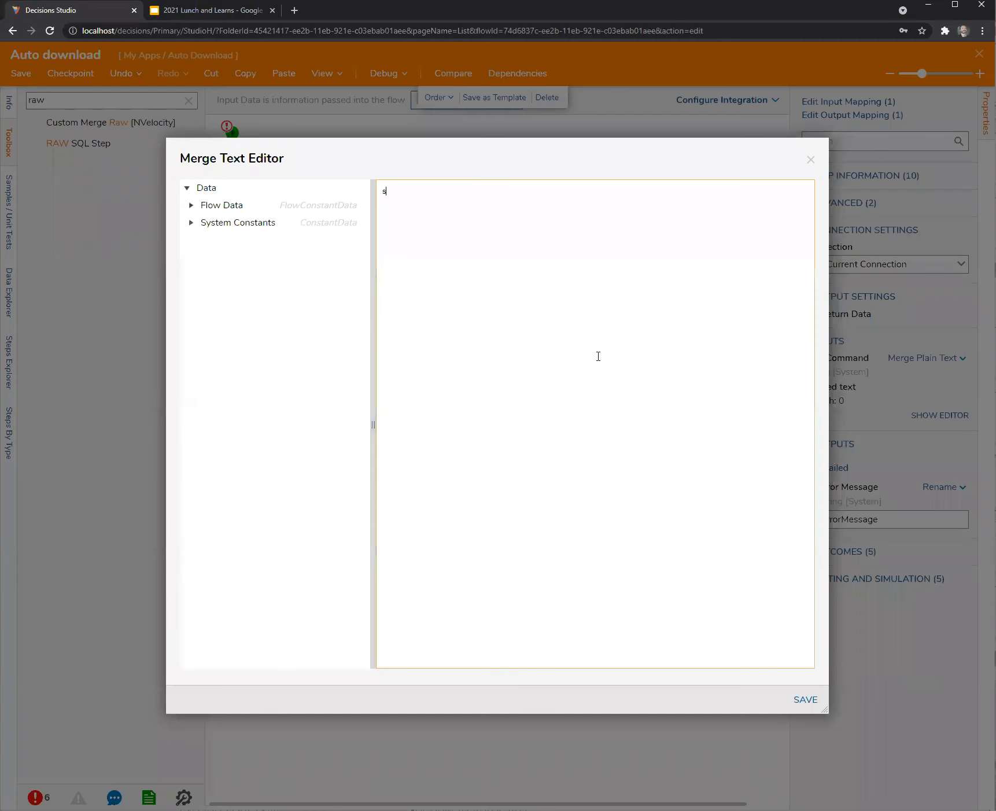
pyautogui.write('select * from entity_account')
pyautogui.click(805, 702)
pyautogui.moveTo(262, 155); pyautogui.dragTo(347, 179)
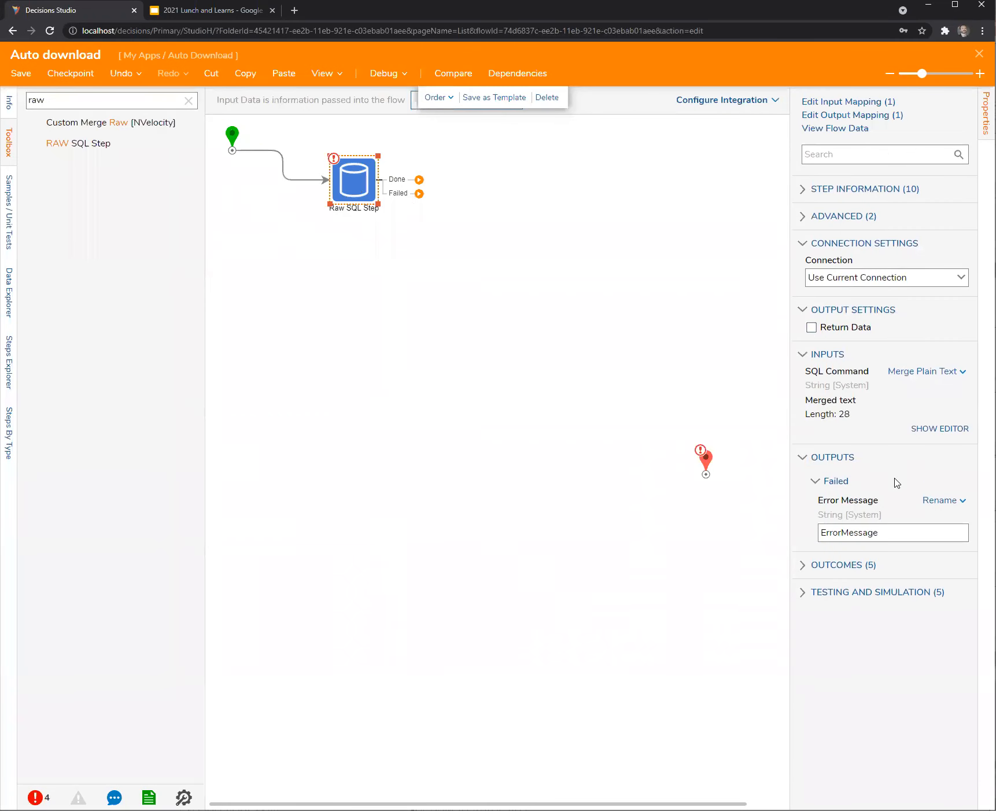
# Make the Raw SQL Step return its results as a CSV File.
pyautogui.click(813, 328)
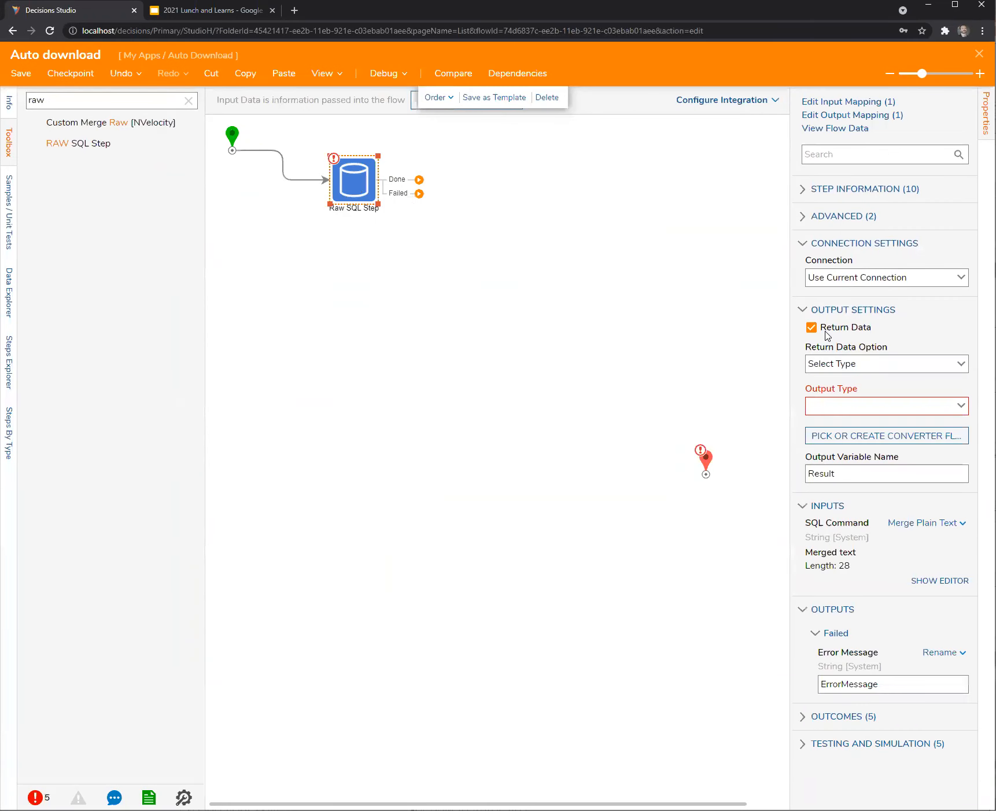
pyautogui.click(960, 365)
pyautogui.click(868, 428)
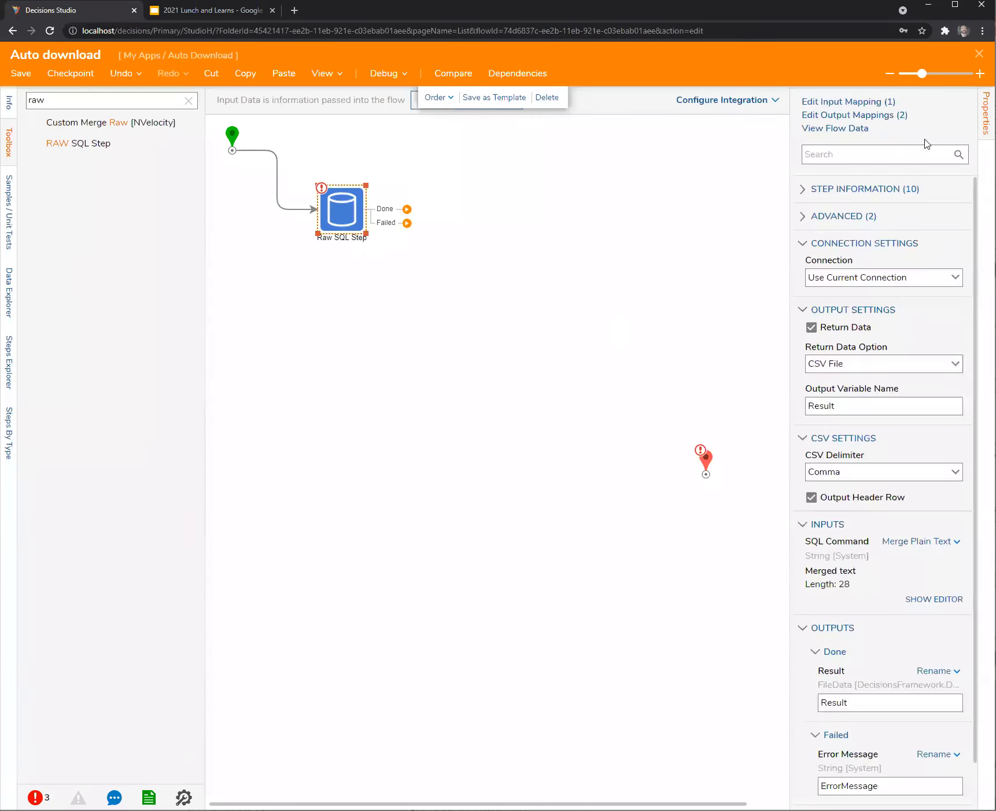
# Add an End Form Session step and look over its behaviour options.
pyautogui.click(188, 100)
pyautogui.write('end')
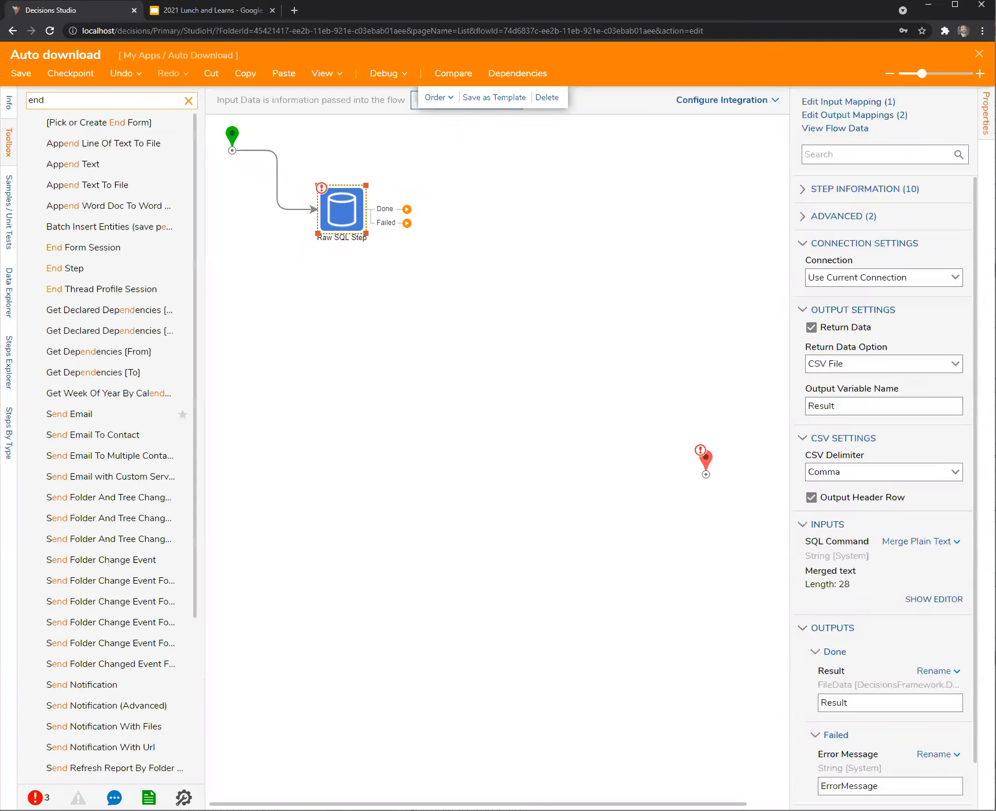
pyautogui.moveTo(91, 250); pyautogui.dragTo(537, 263)
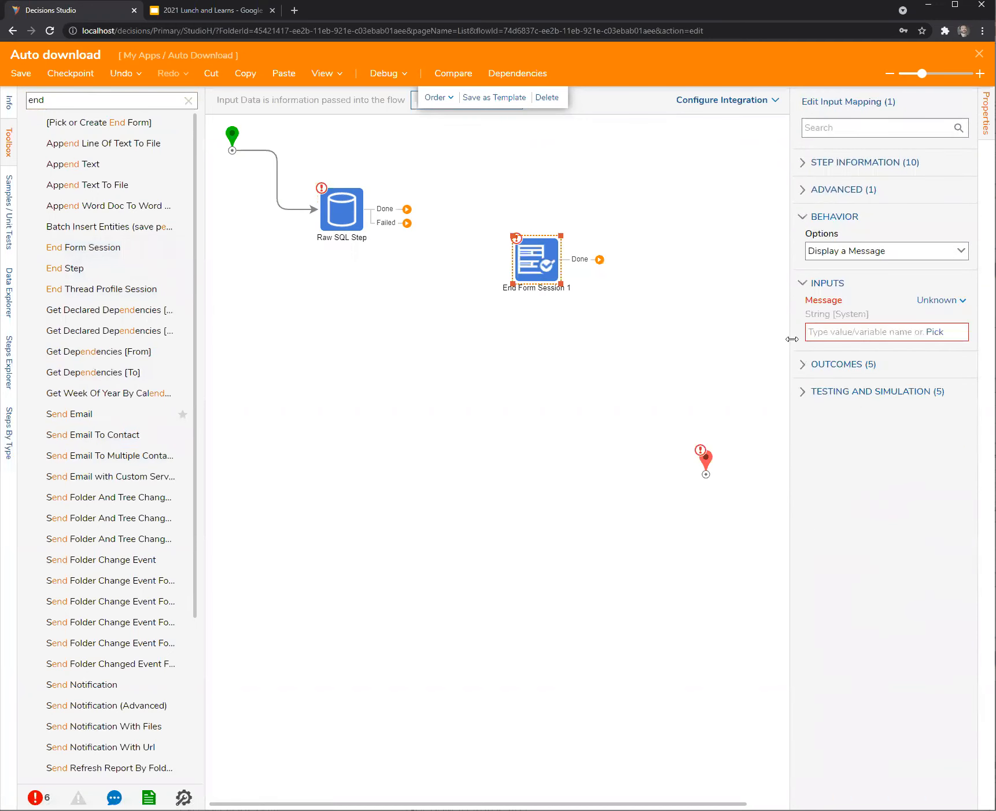
pyautogui.moveTo(791, 339); pyautogui.dragTo(768, 344)
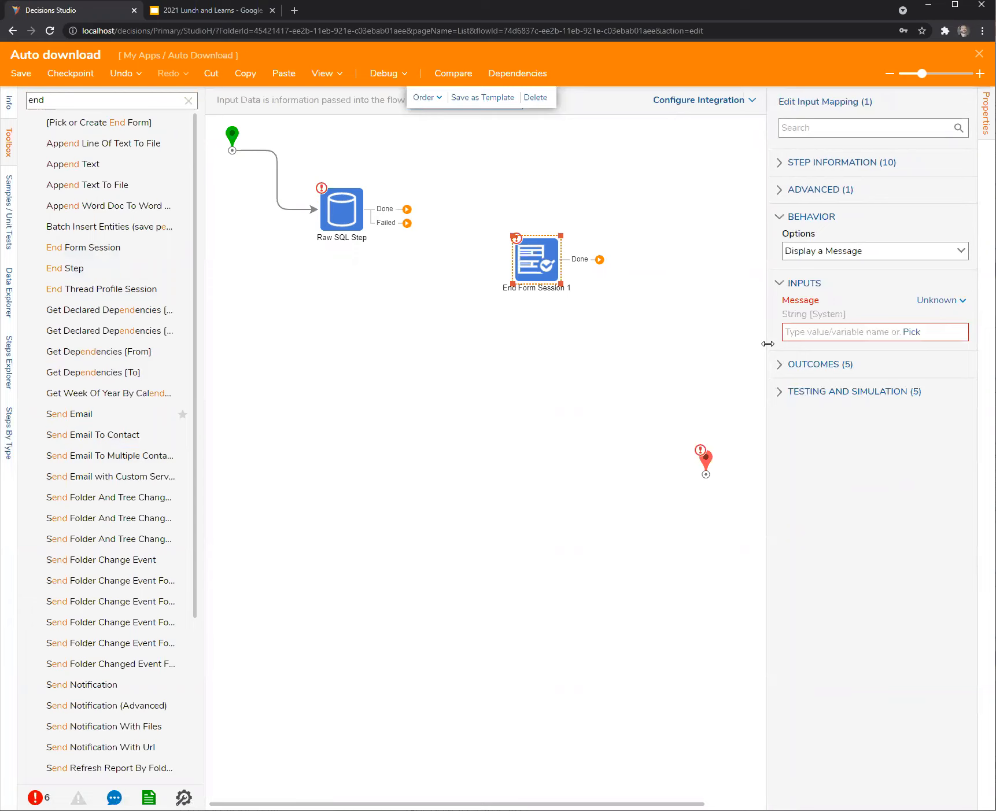
pyautogui.click(961, 251)
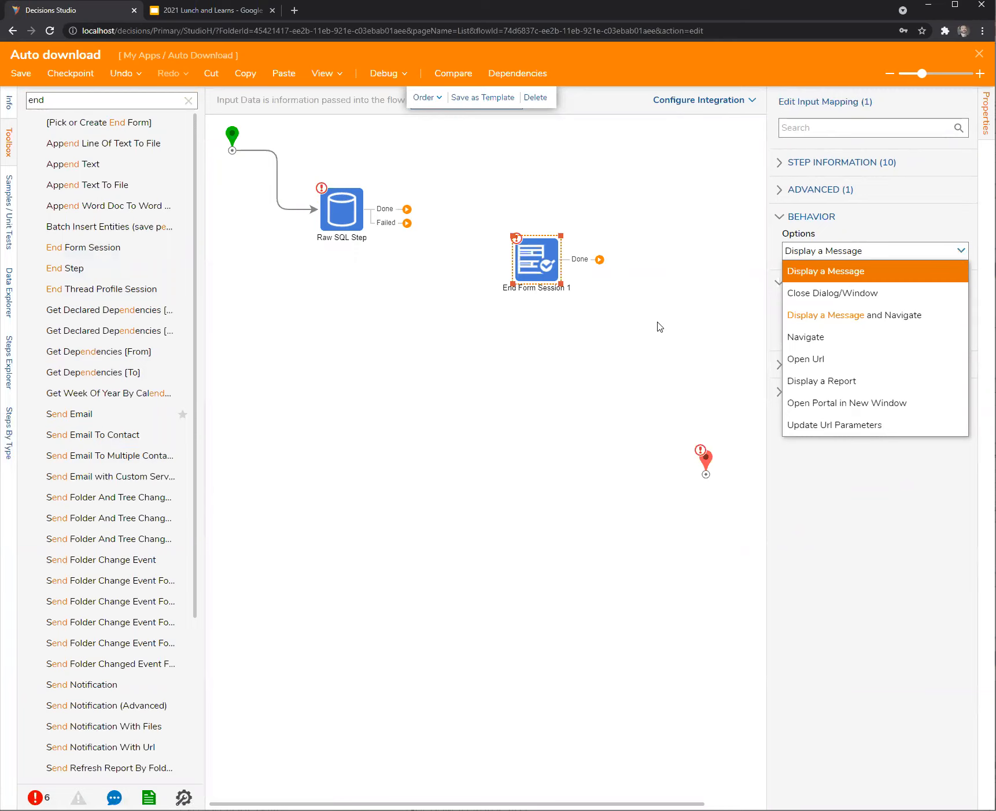
pyautogui.click(603, 335)
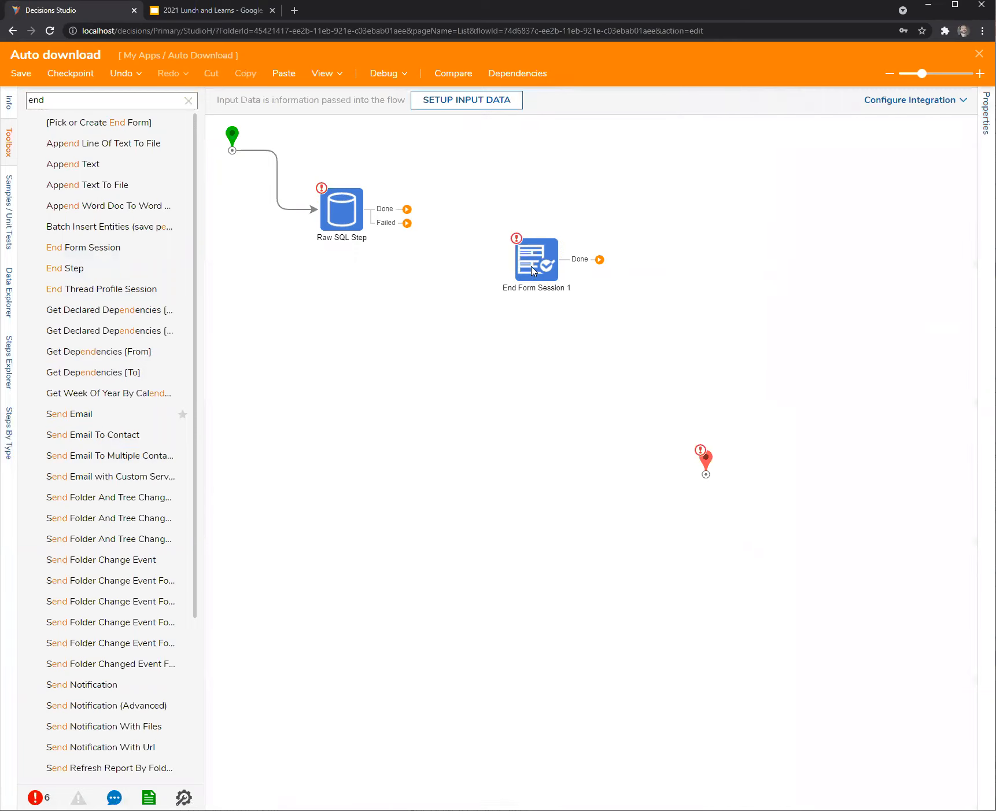
# Delete End Form Session 1 and connect the SQL step's Done outcome to the End step.
pyautogui.moveTo(532, 270); pyautogui.dragTo(460, 512)
pyautogui.press('Delete')
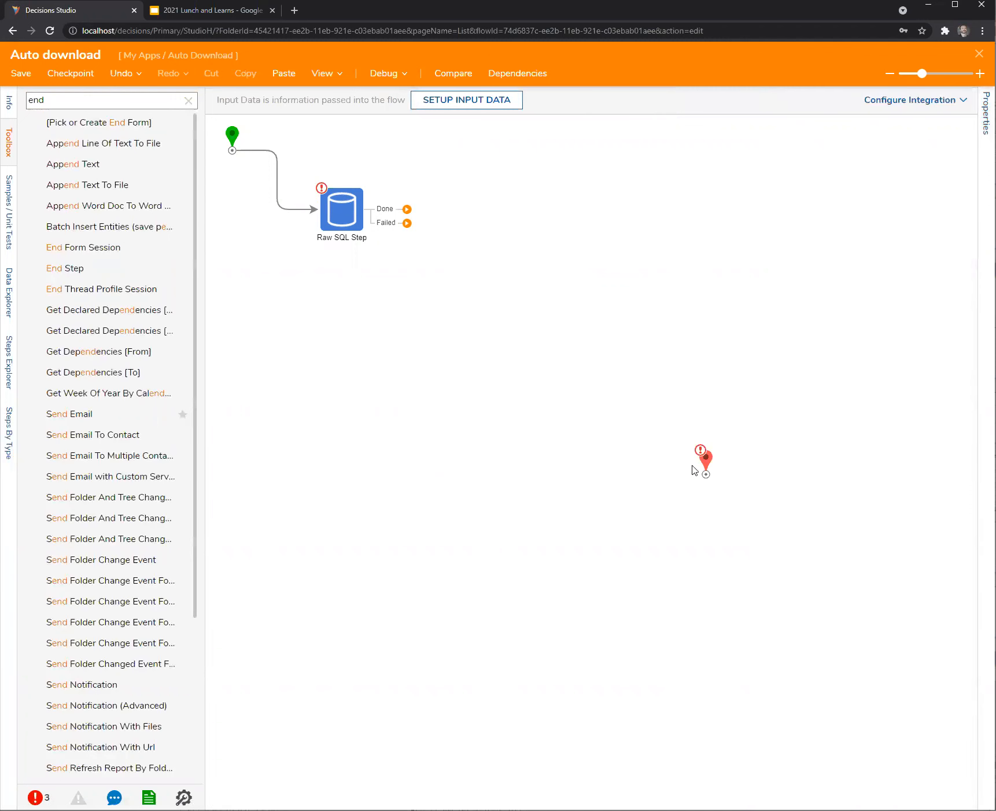
pyautogui.moveTo(706, 460); pyautogui.dragTo(613, 312)
pyautogui.moveTo(388, 210); pyautogui.dragTo(626, 329)
# Review the Raw SQL Step's properties without changes.
pyautogui.click(341, 211)
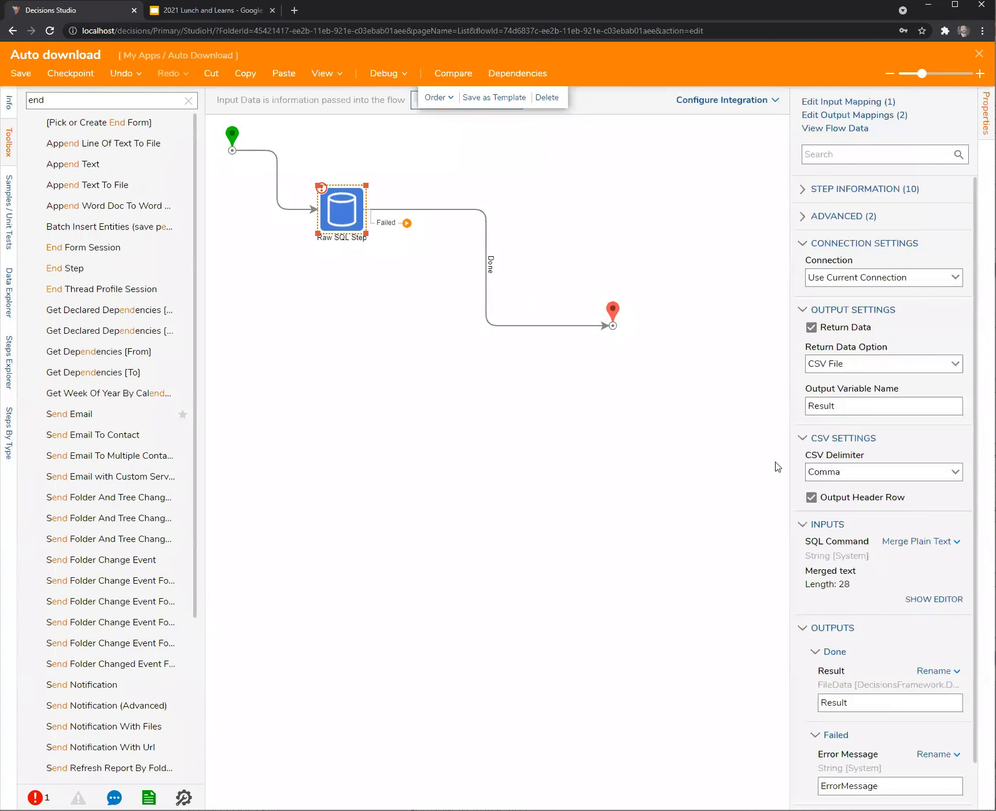
pyautogui.scroll(-2, 883, 552)
pyautogui.scroll(2, 882, 555)
pyautogui.click(469, 381)
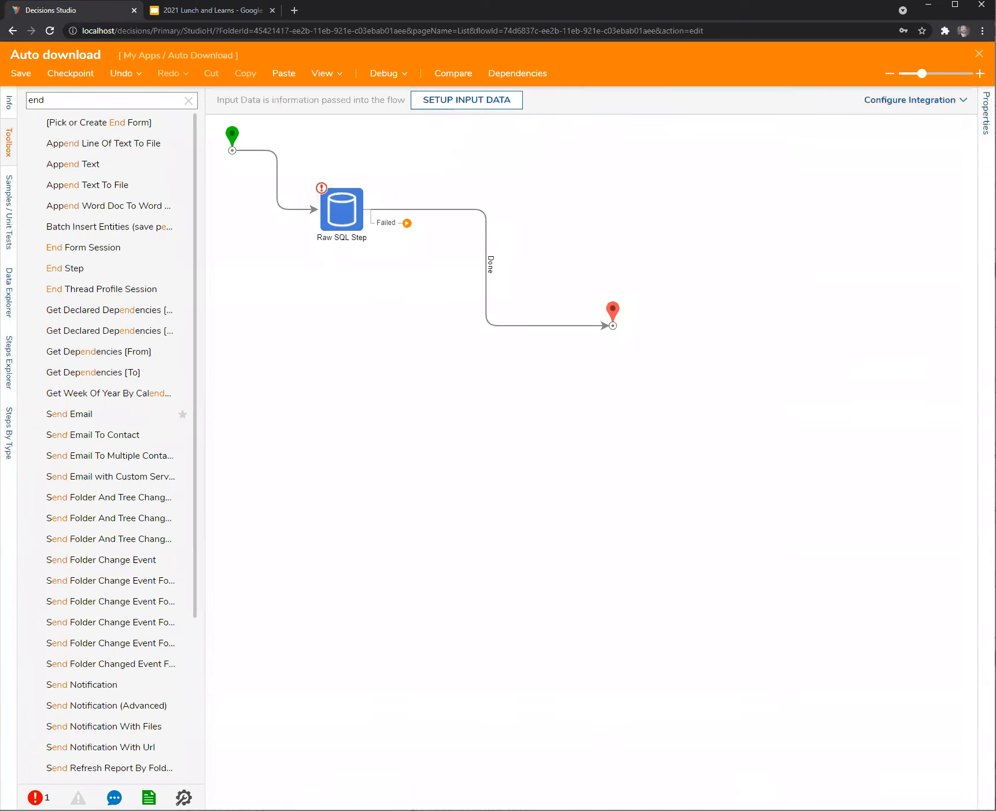
# Define an end-step output named csvFile of type File Data.
pyautogui.click(613, 317)
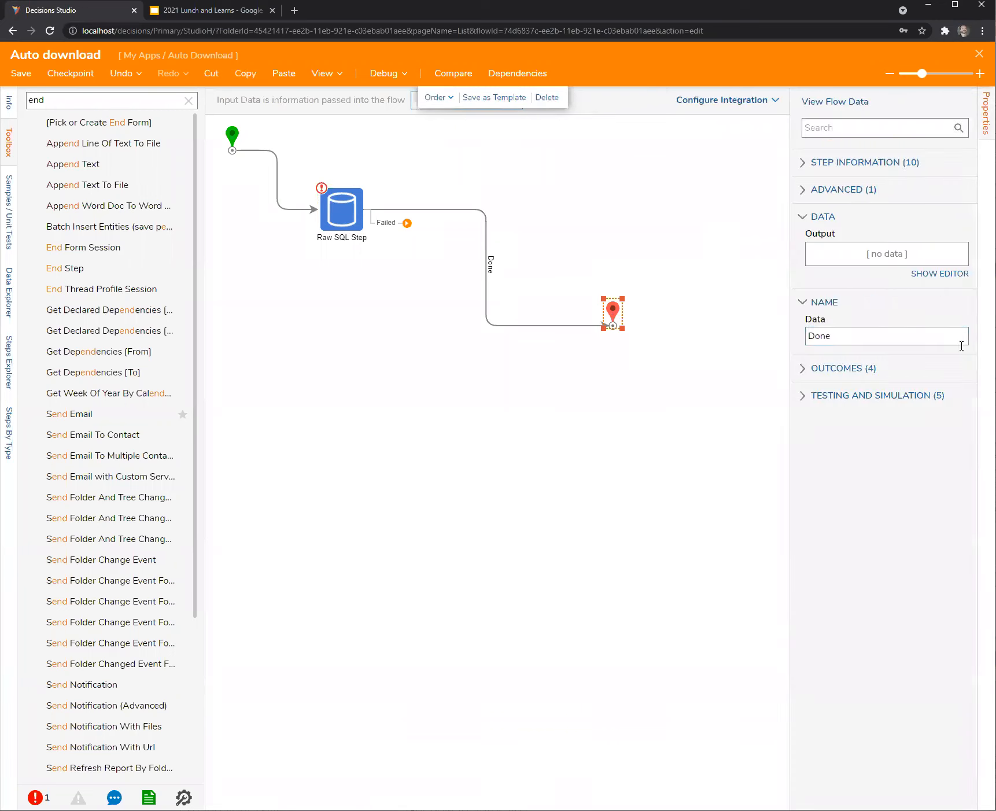
pyautogui.click(932, 275)
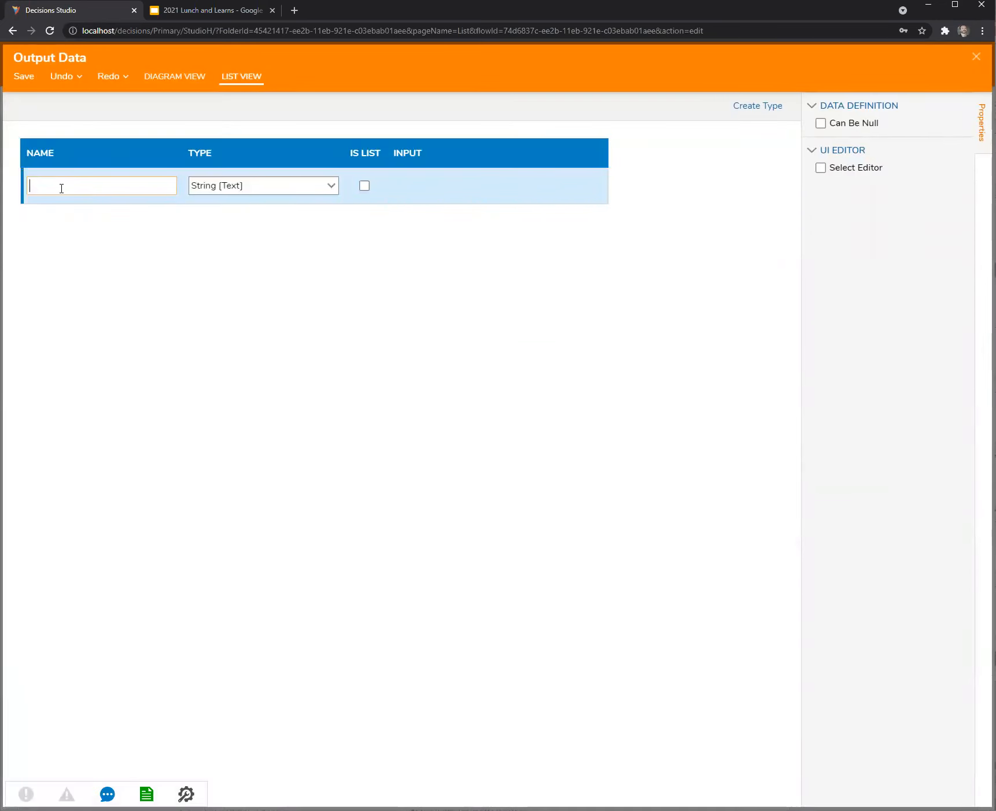
pyautogui.write('csvFil')
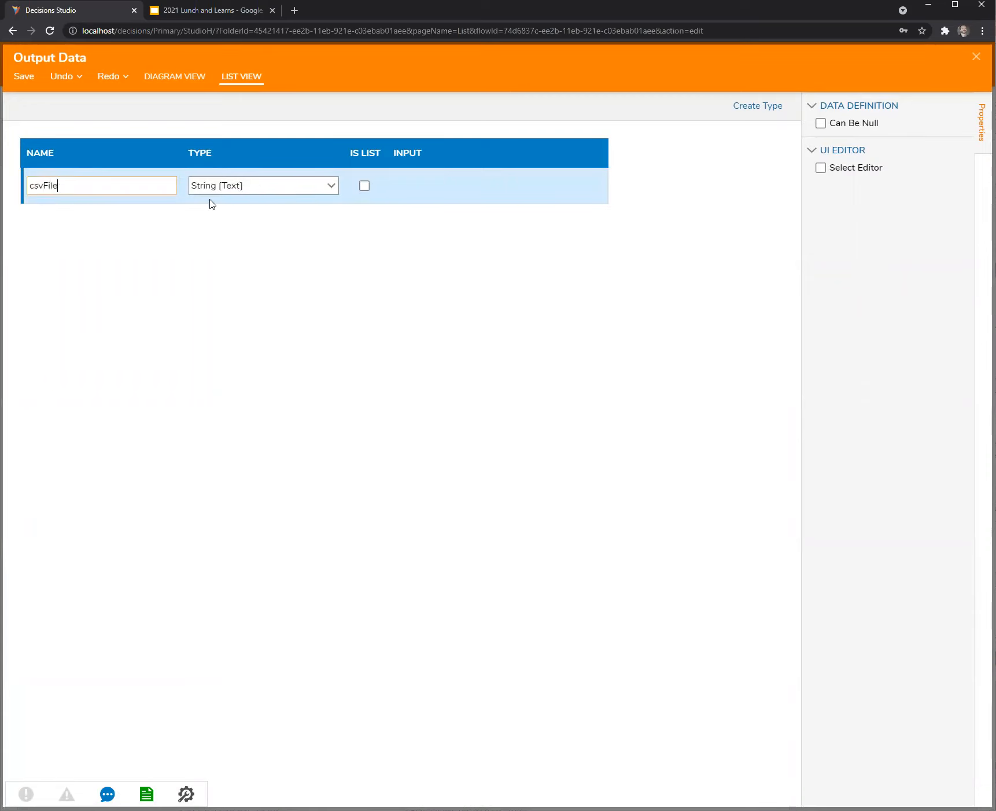
pyautogui.write('e')
pyautogui.click(329, 185)
pyautogui.click(259, 283)
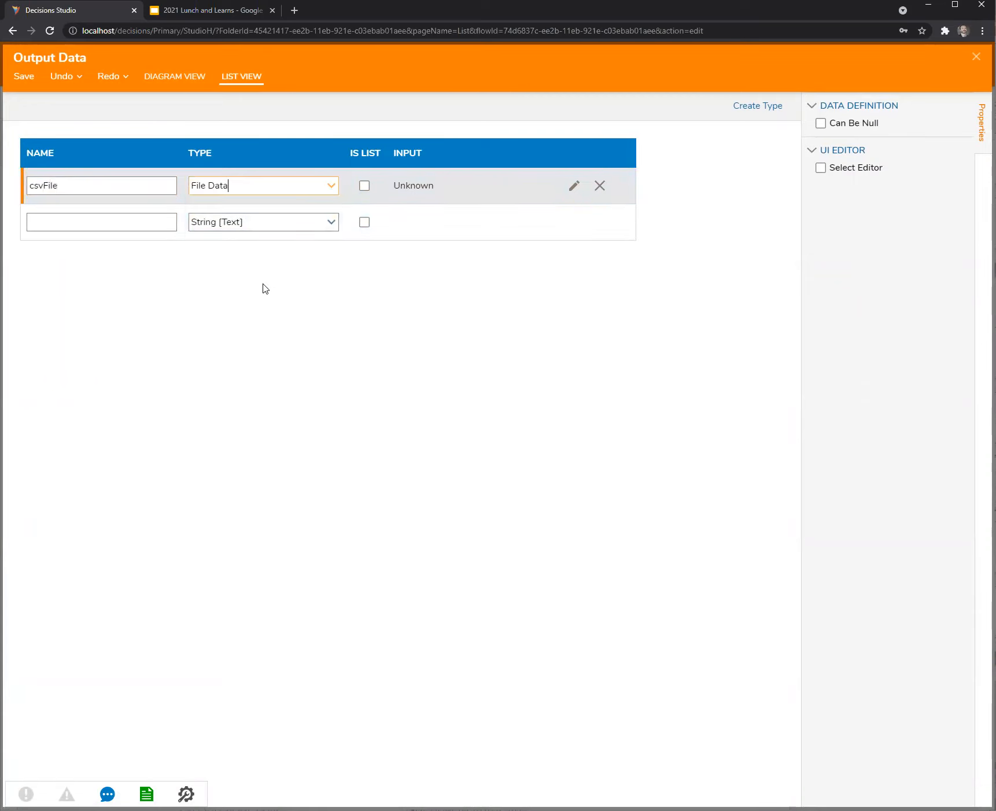
pyautogui.click(976, 56)
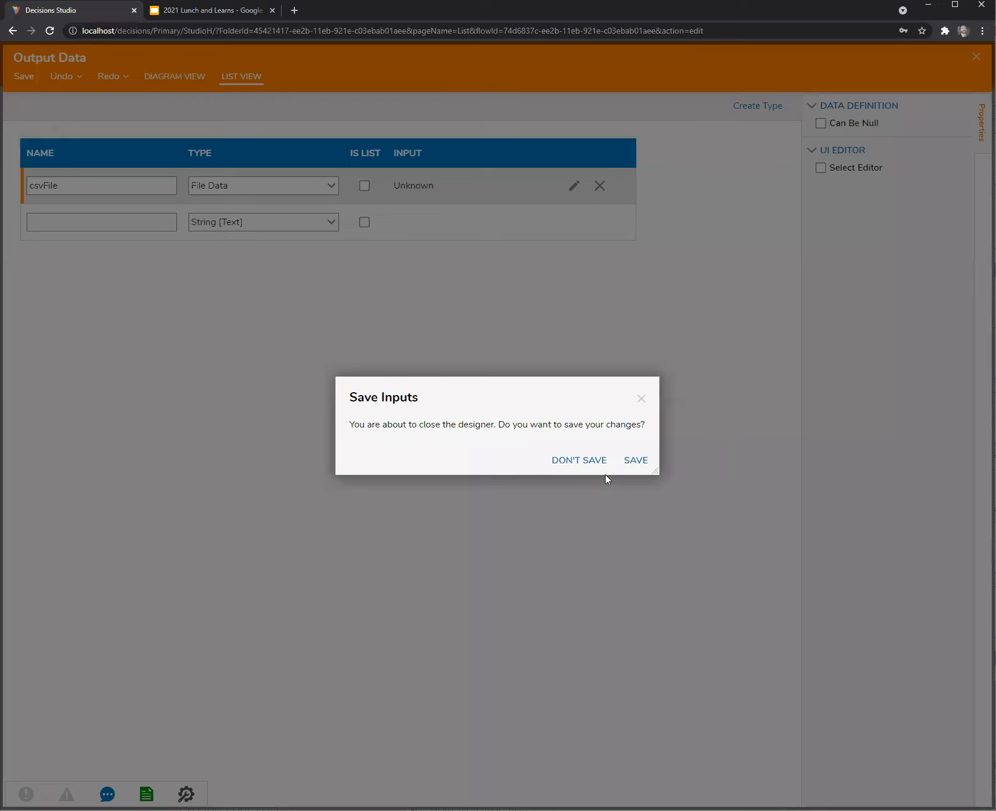
pyautogui.click(636, 461)
# Map csvFile from the flow's Result data and save the flow.
pyautogui.click(953, 376)
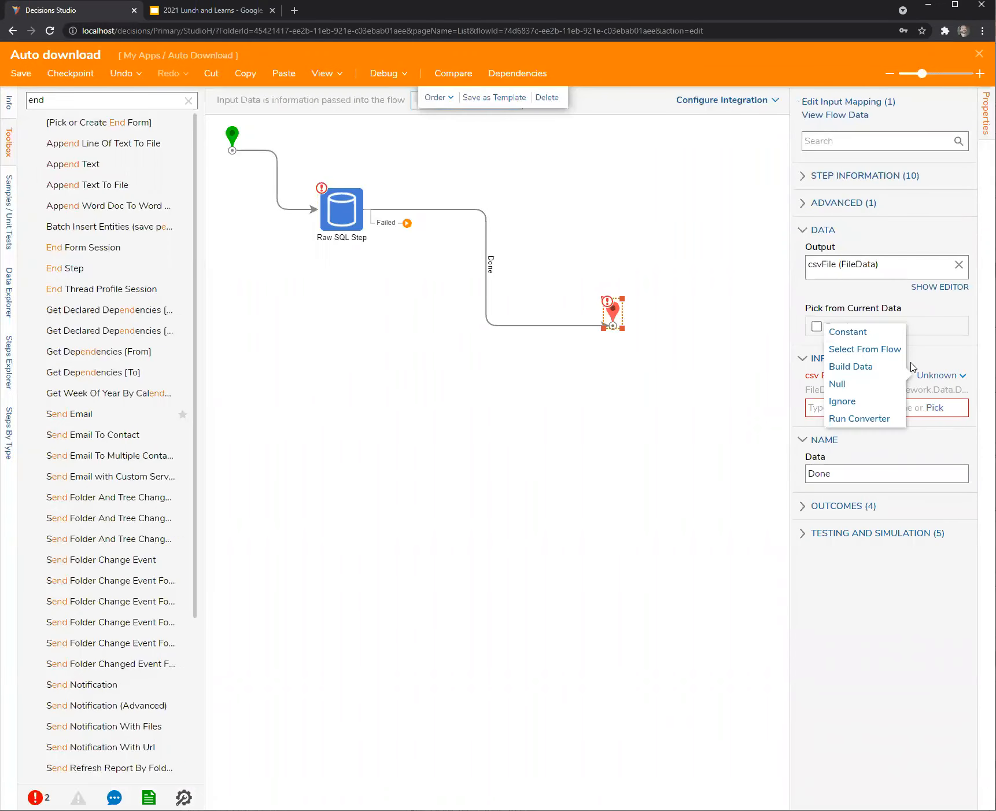
pyautogui.click(856, 349)
pyautogui.click(258, 361)
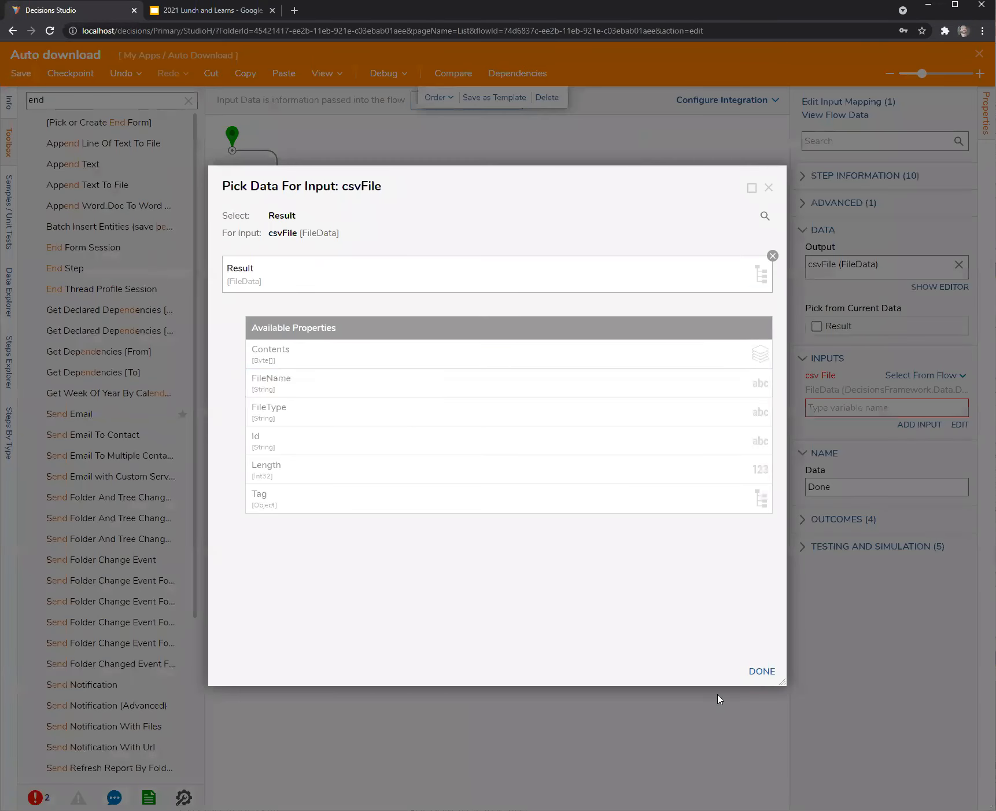
pyautogui.click(761, 671)
pyautogui.click(622, 468)
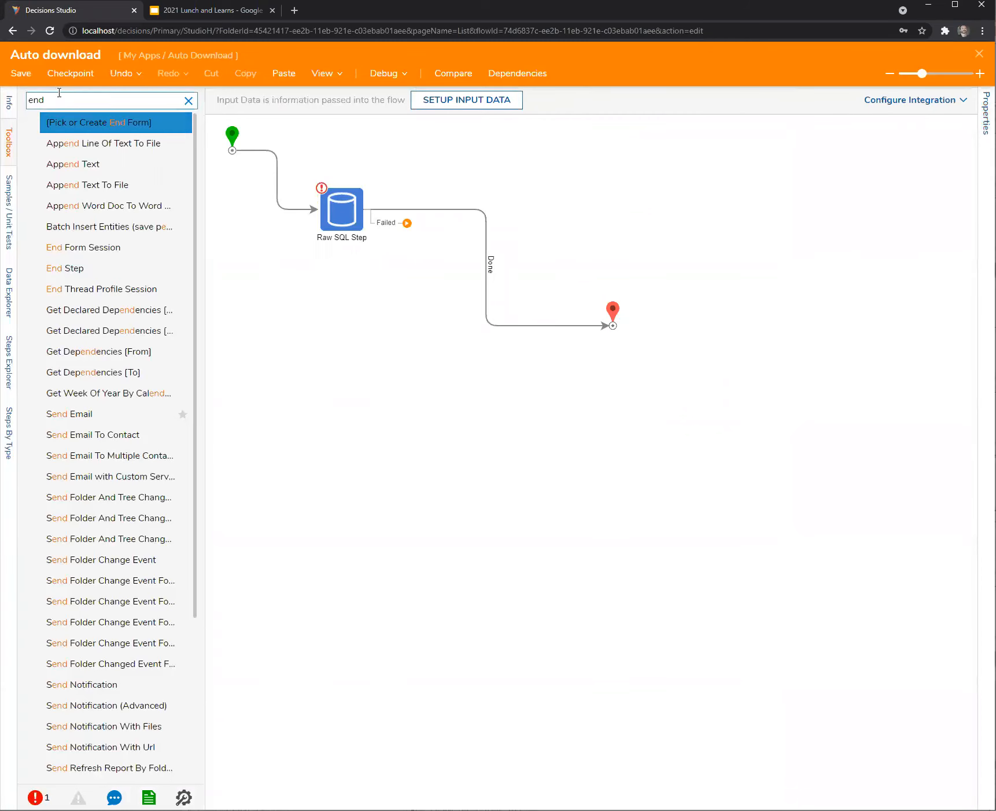
pyautogui.click(21, 73)
pyautogui.click(607, 499)
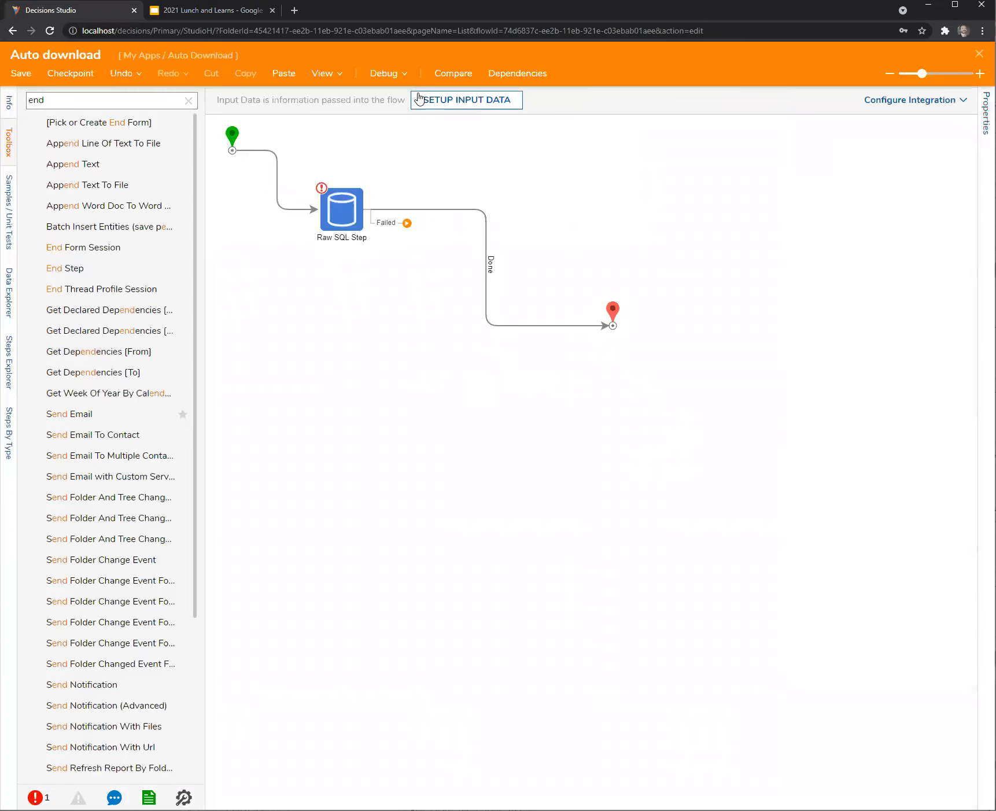
# Publish the flow as an API Service with data format All and view its integration details.
pyautogui.click(881, 110)
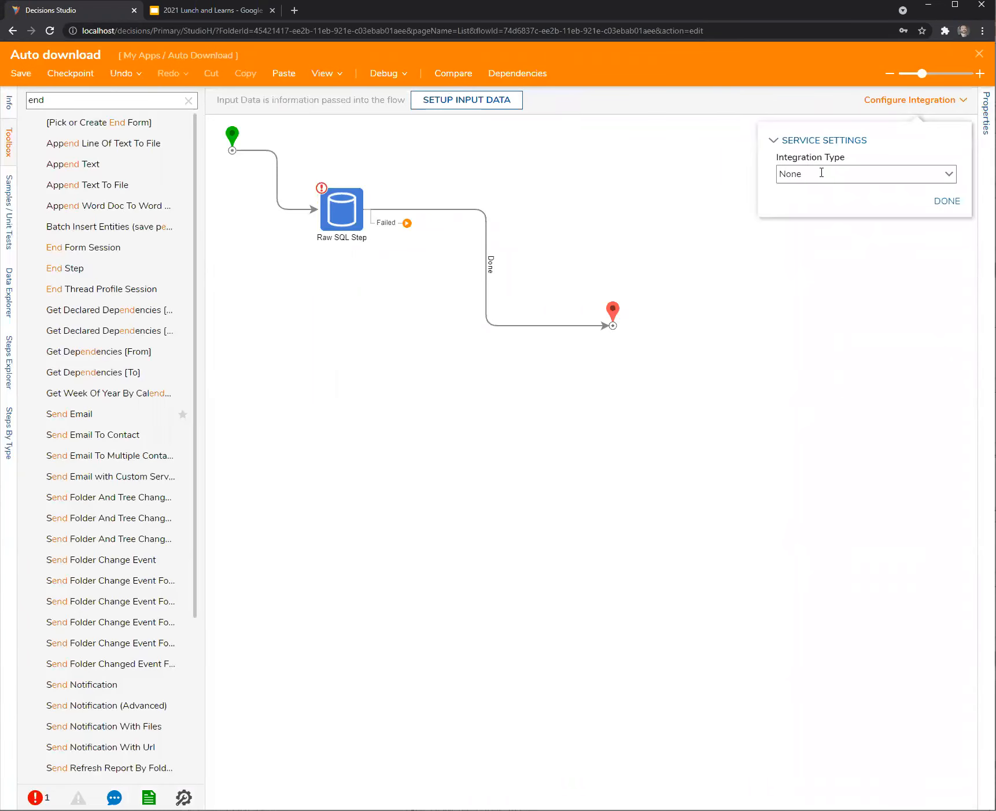
pyautogui.click(949, 173)
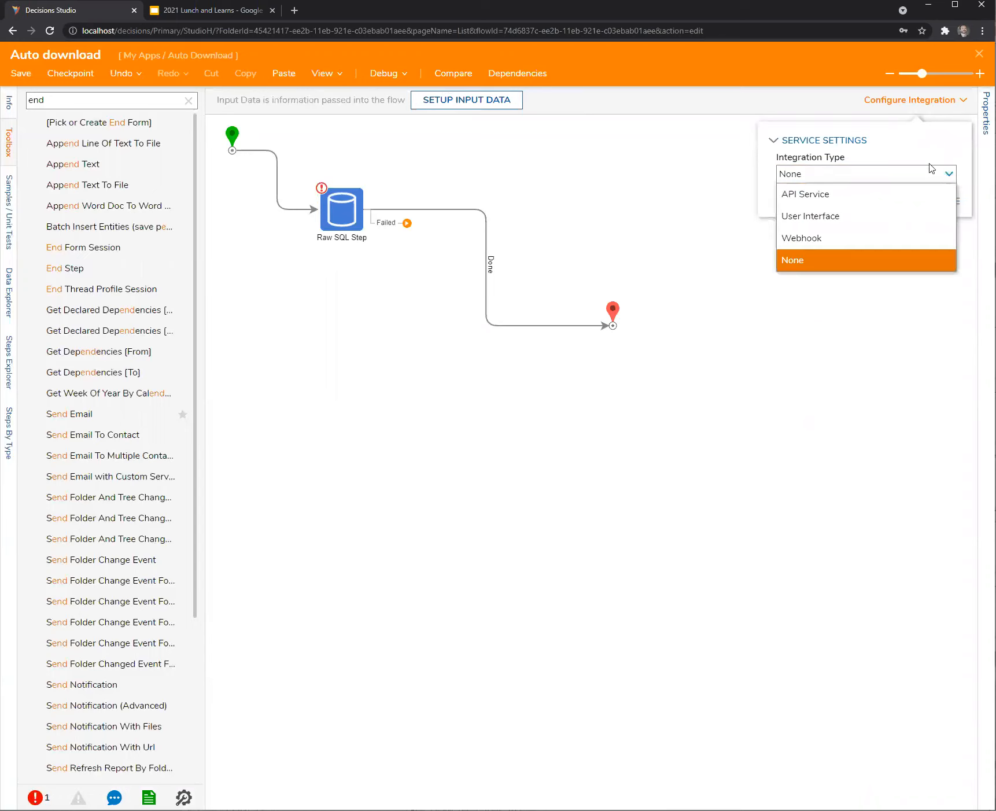
pyautogui.click(850, 194)
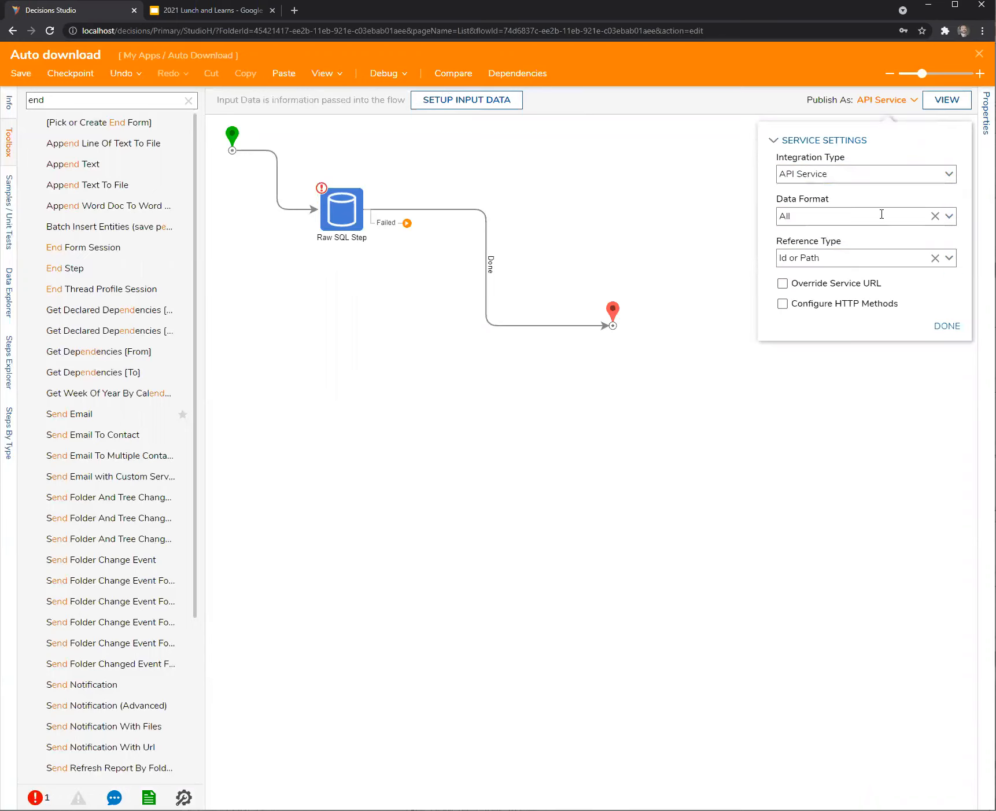
pyautogui.click(949, 216)
pyautogui.click(965, 202)
pyautogui.click(946, 326)
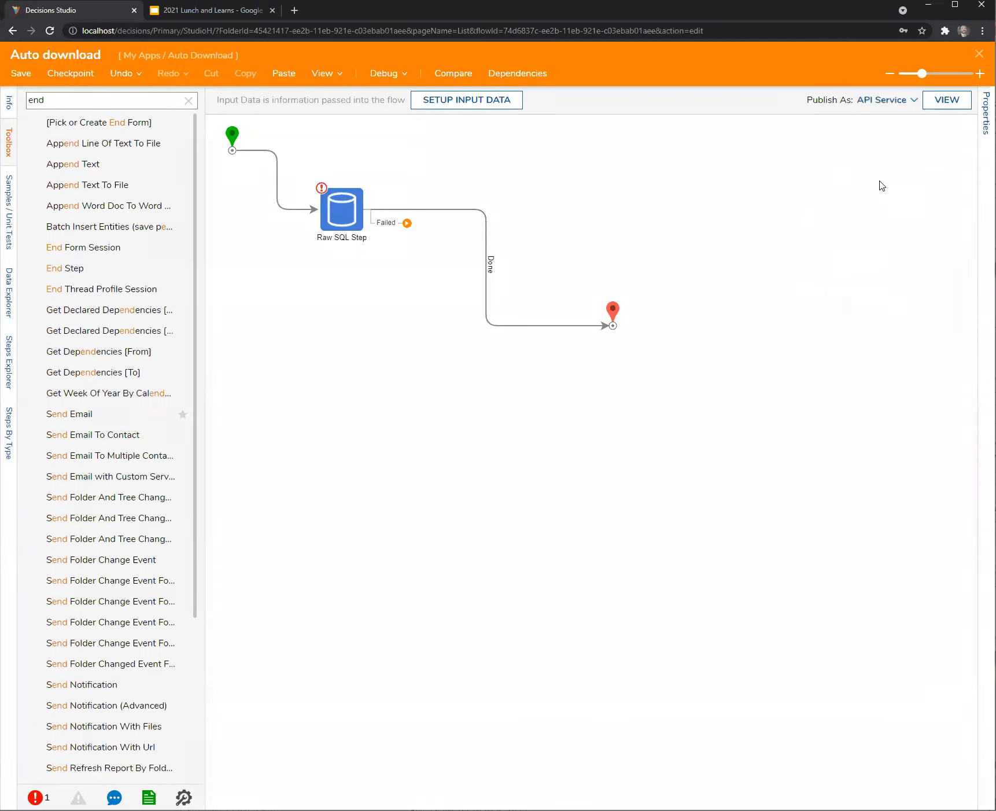
pyautogui.click(942, 107)
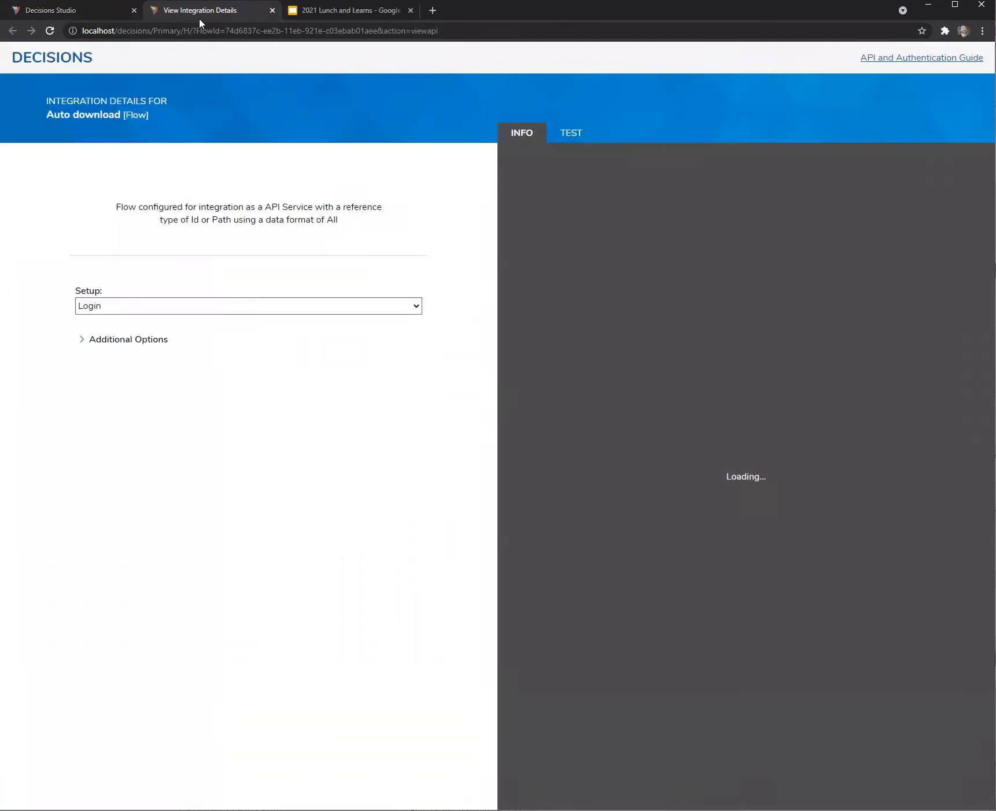
pyautogui.click(95, 11)
# Restrict the API Service's allowed HTTP methods to GET only.
pyautogui.click(908, 105)
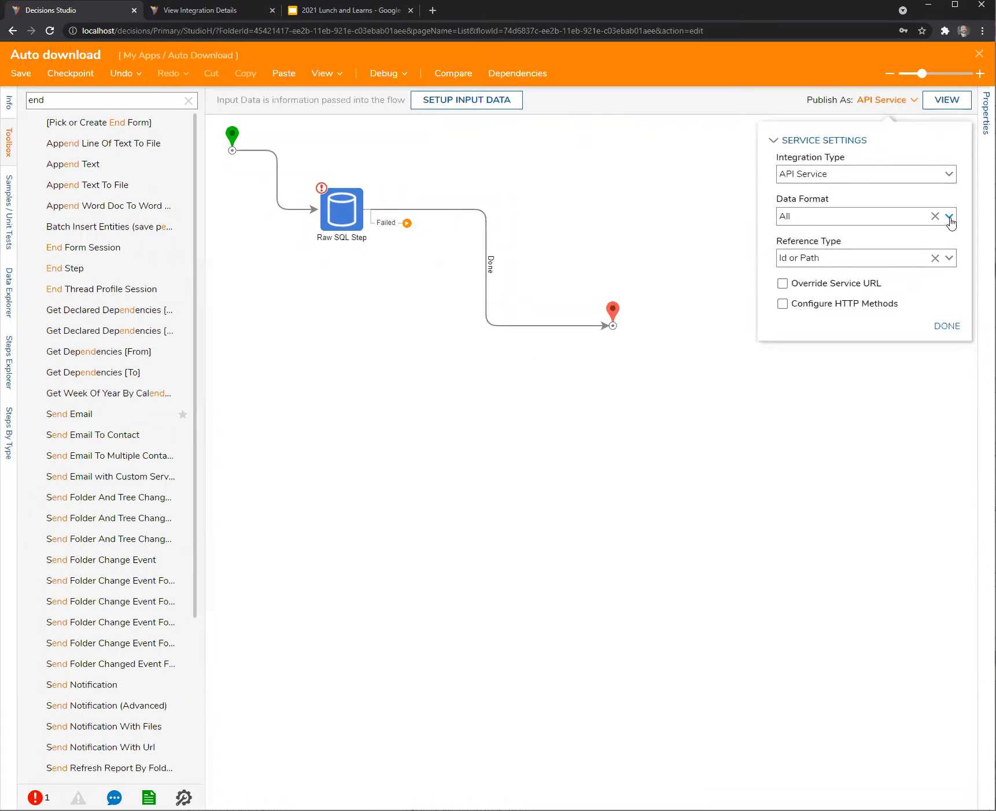
pyautogui.click(782, 304)
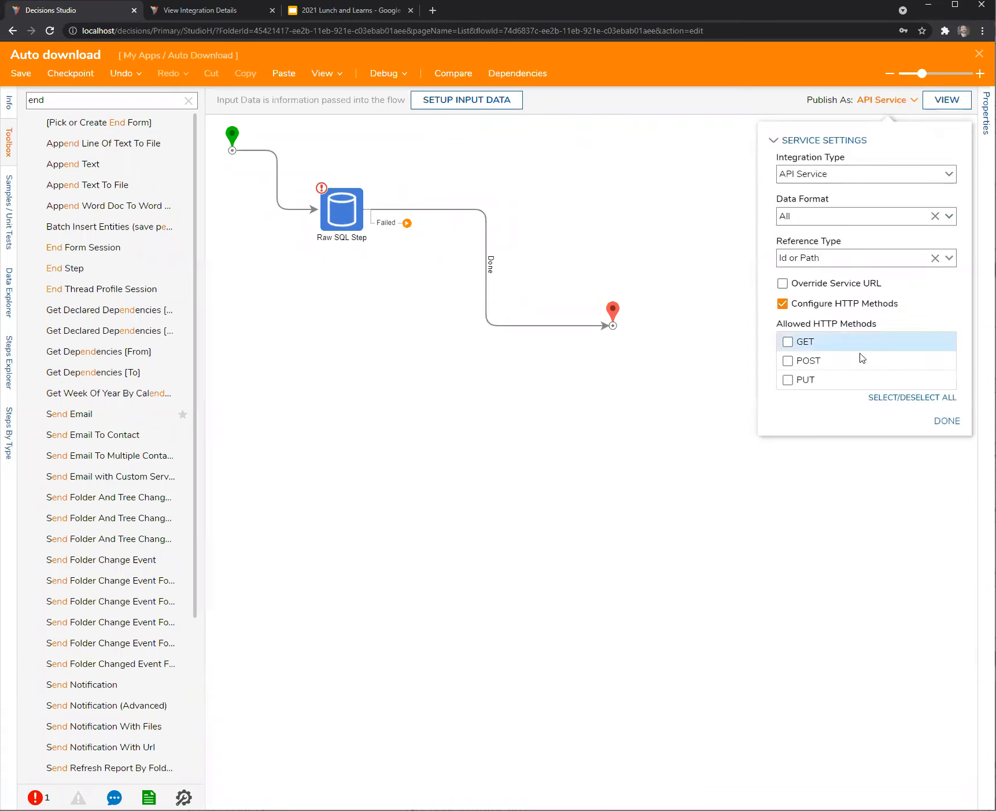
pyautogui.click(787, 342)
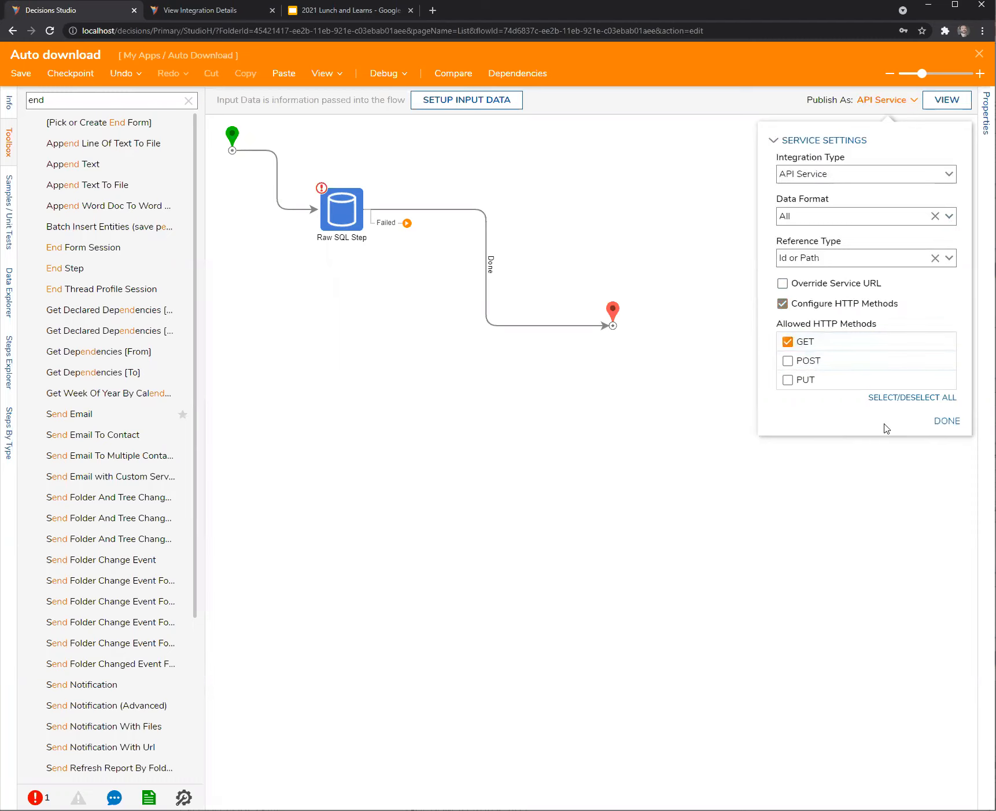
pyautogui.click(953, 427)
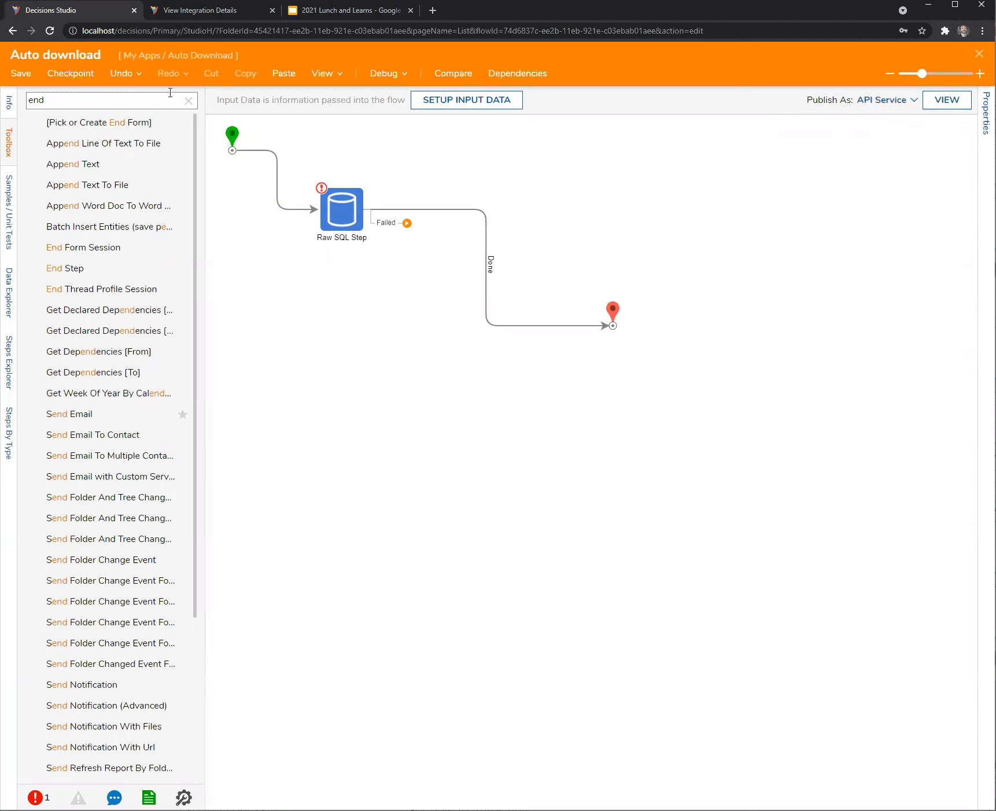
# Refresh the integration details with Login setup, select the call-via-GET URL, and save the flow.
pyautogui.click(213, 11)
pyautogui.click(49, 31)
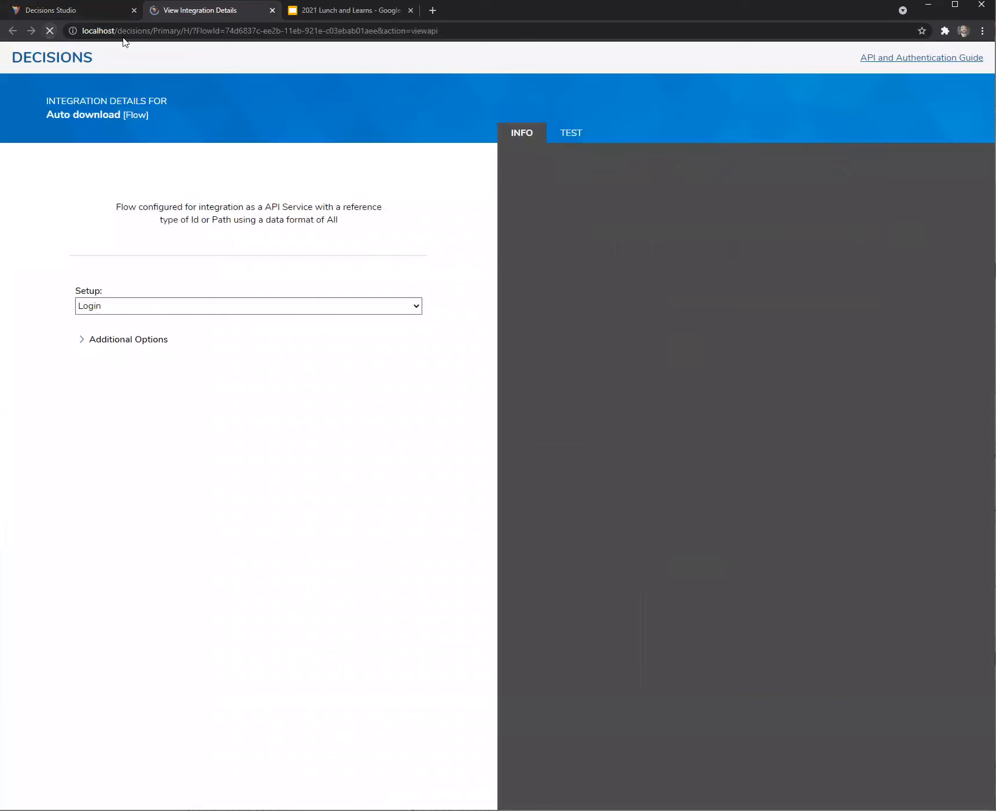
pyautogui.click(418, 311)
pyautogui.click(174, 336)
pyautogui.click(82, 342)
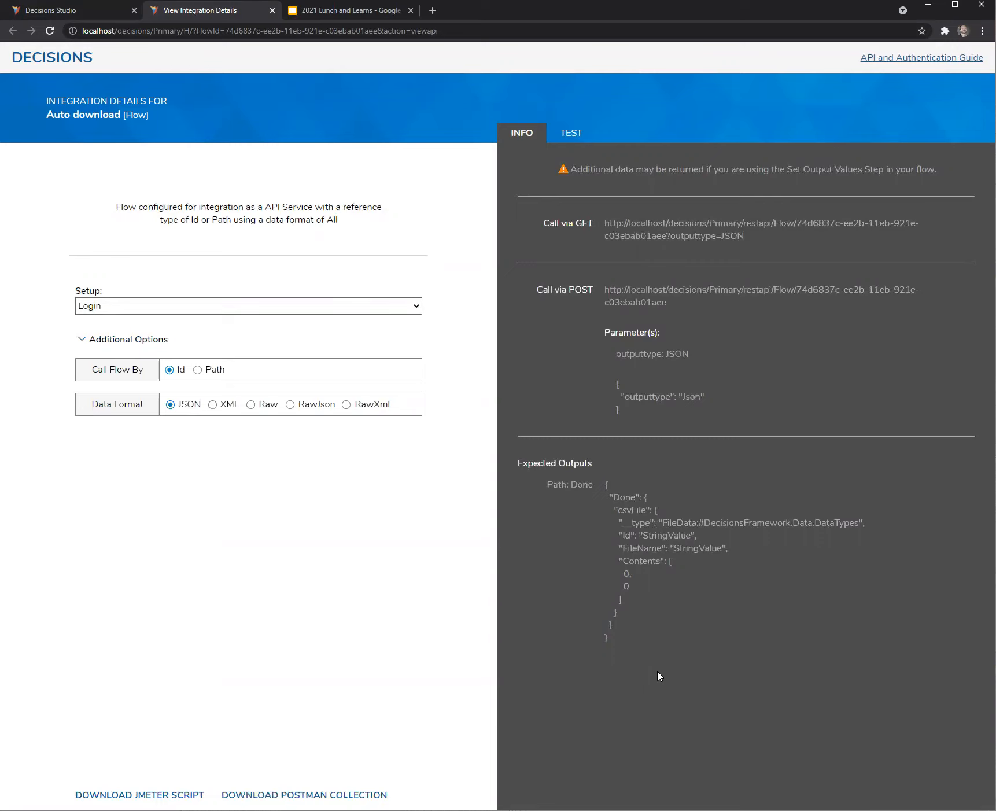
pyautogui.moveTo(750, 241); pyautogui.dragTo(597, 234)
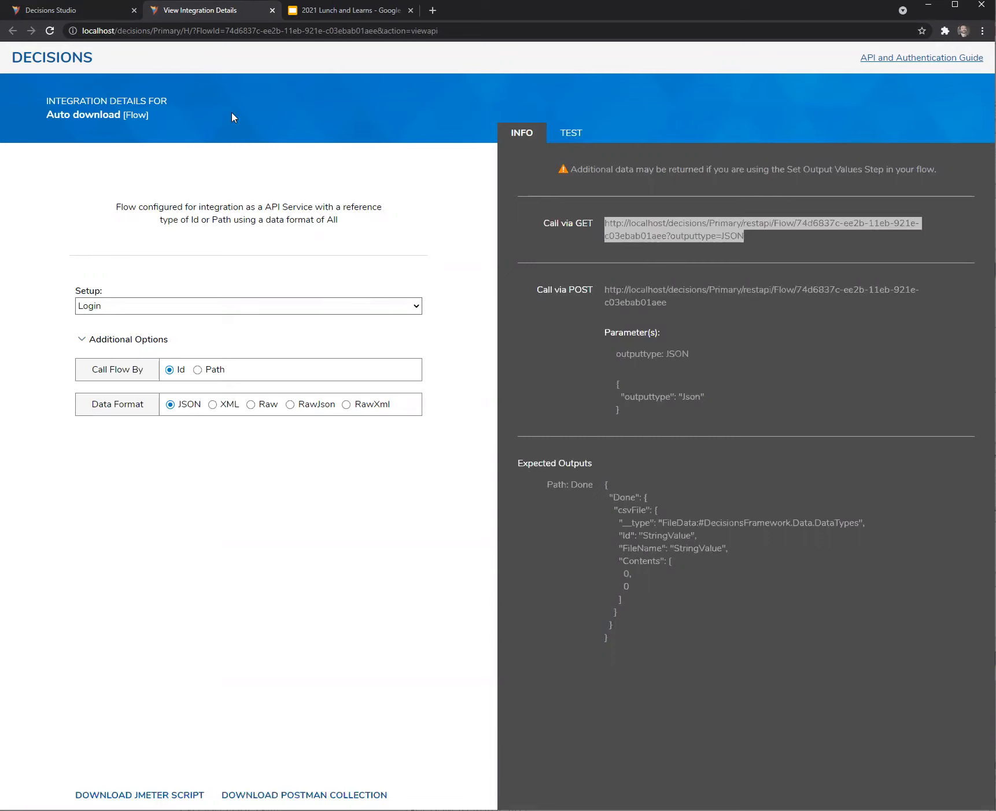
pyautogui.click(74, 12)
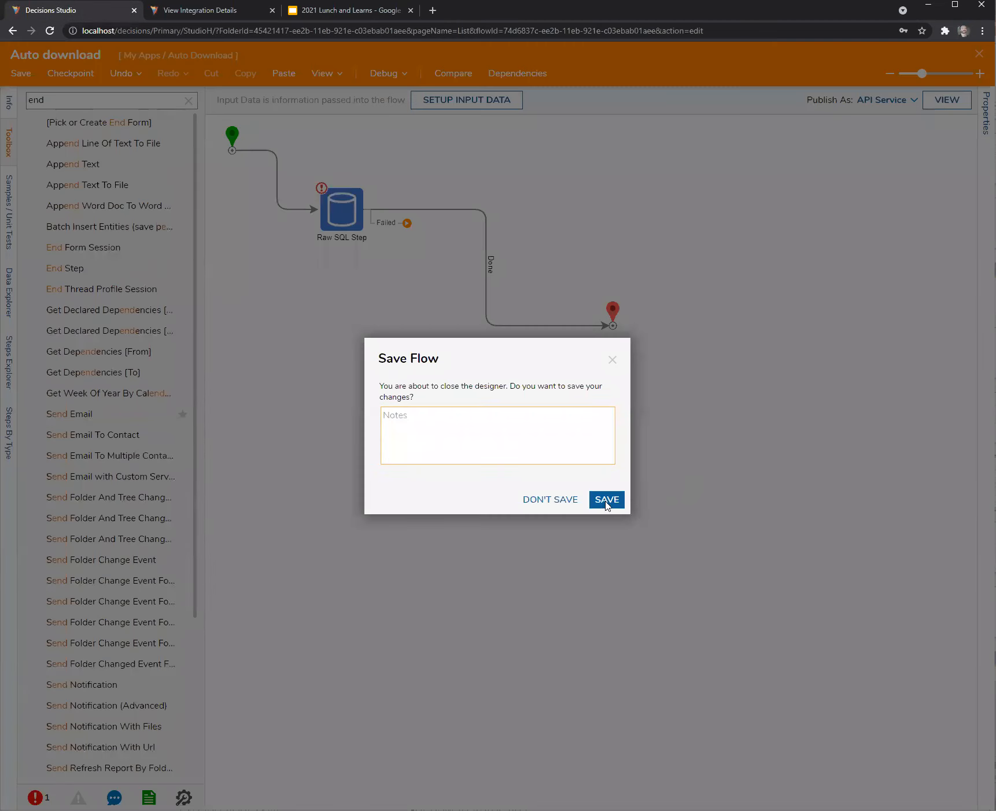
pyautogui.click(607, 502)
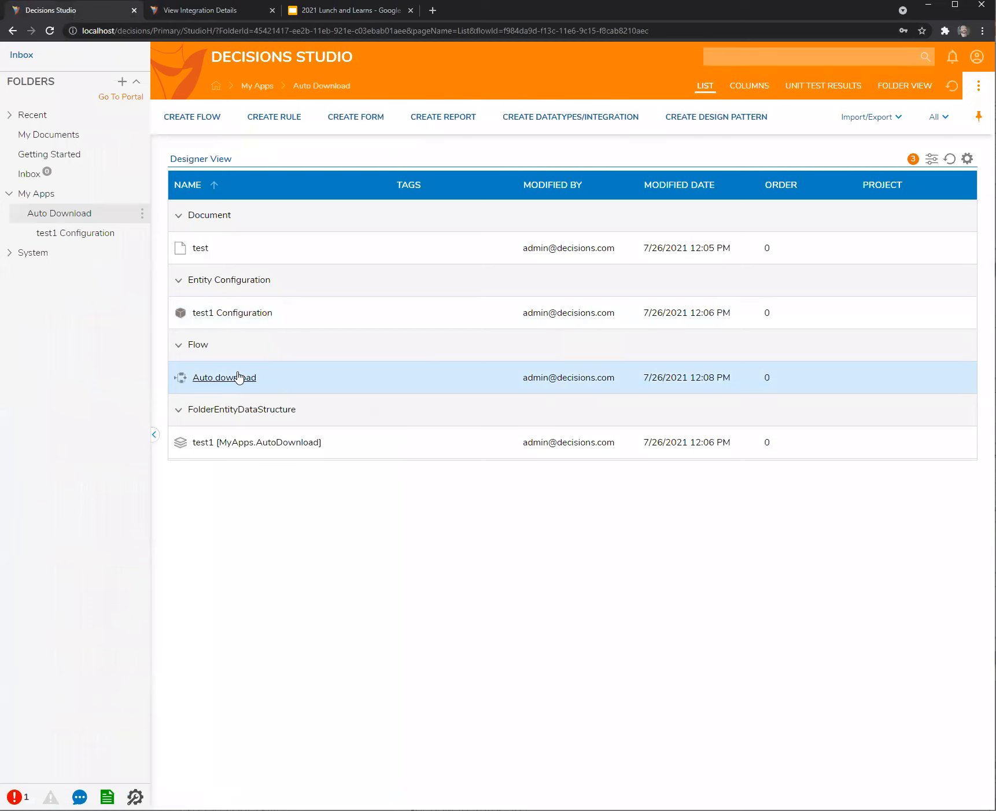
# Rename the Auto download flow to 'get accnt csv lsit' and begin creating a new flow.
pyautogui.rightClick(238, 381)
pyautogui.moveTo(315, 410)
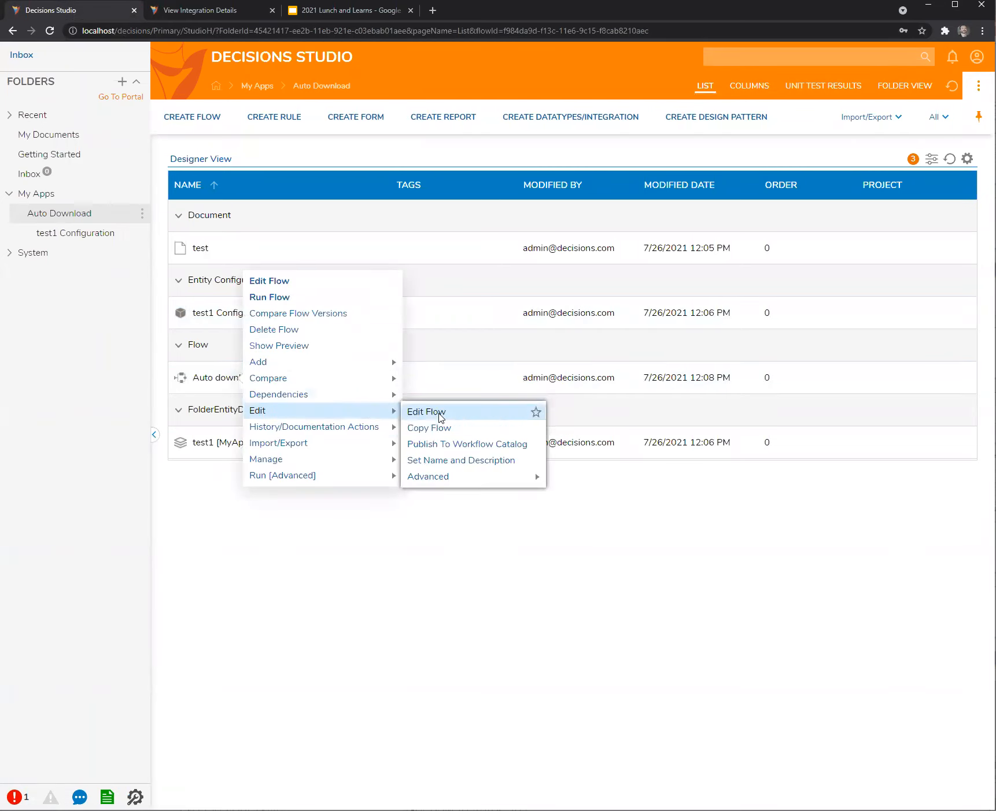
pyautogui.click(457, 460)
pyautogui.moveTo(490, 367); pyautogui.dragTo(299, 355)
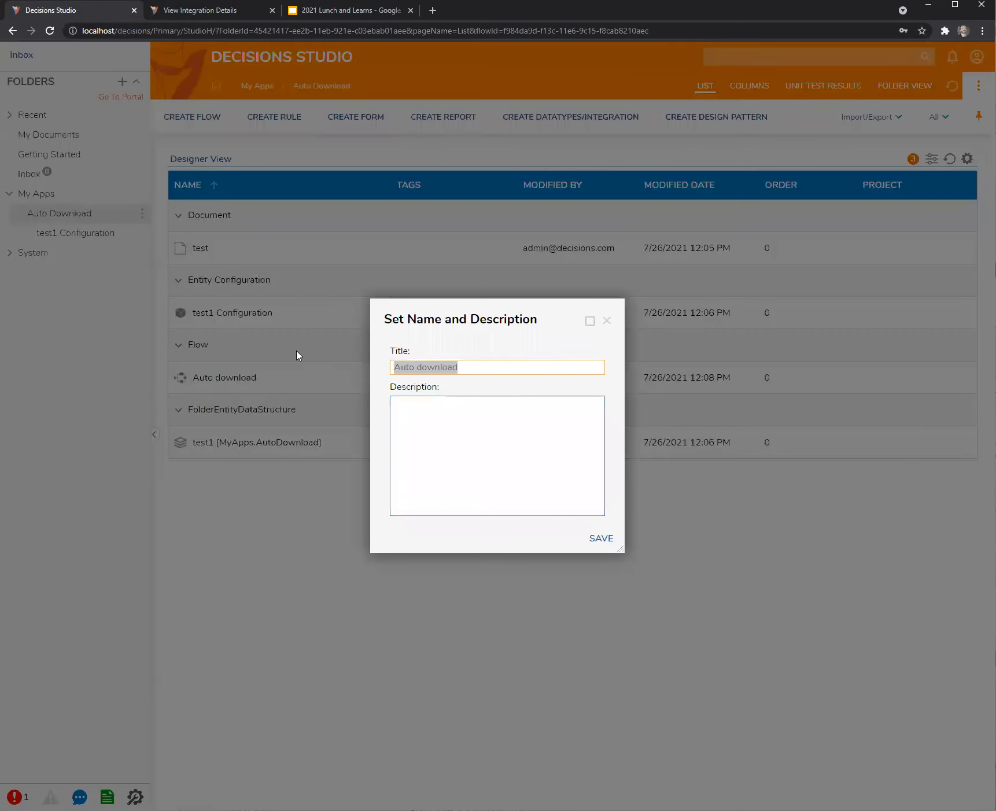
pyautogui.write('get accct')
pyautogui.click(601, 537)
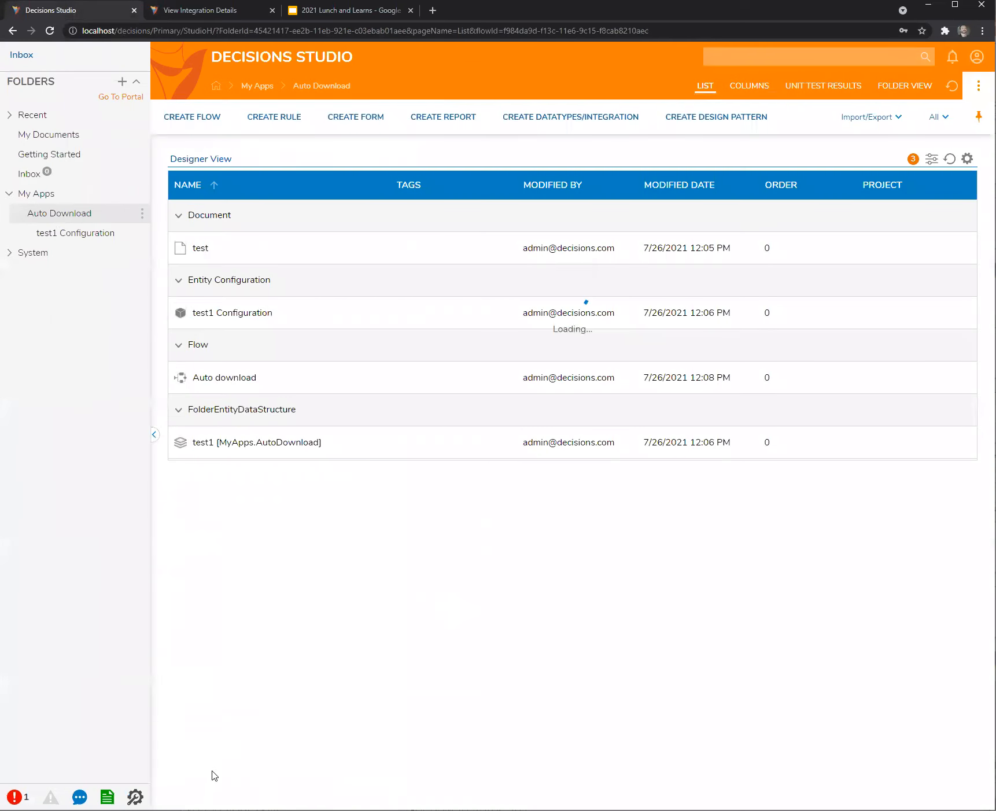
pyautogui.click(194, 119)
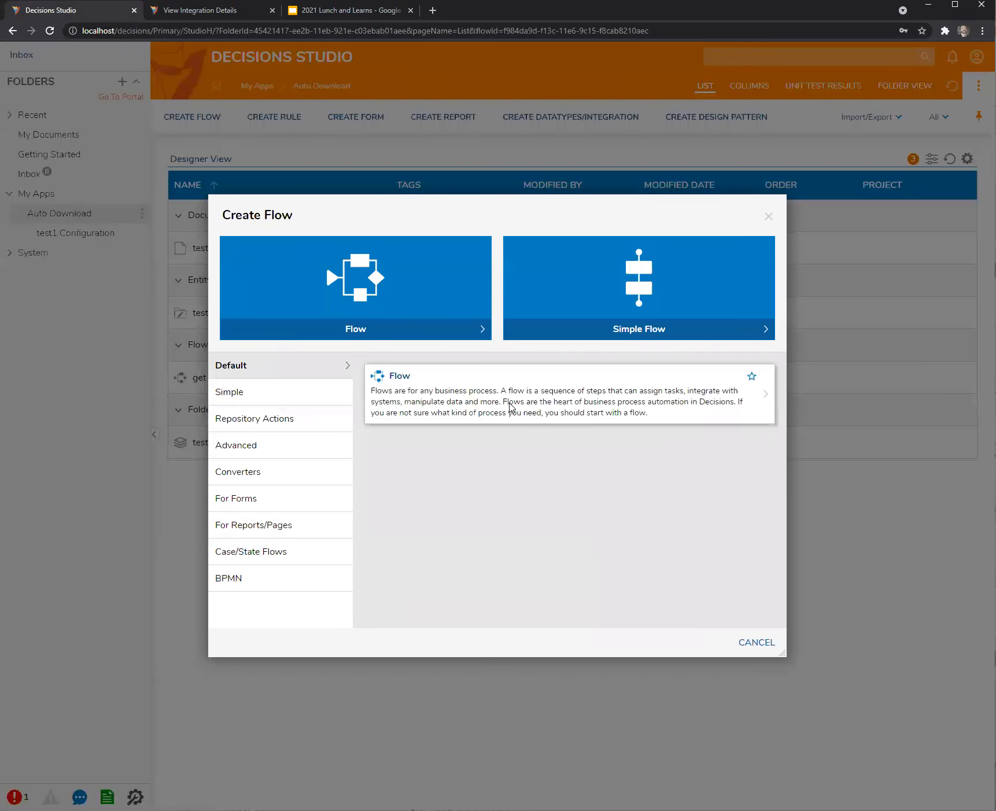
# Create Flow 1 with an End Form Session step linked from the start.
pyautogui.click(508, 407)
pyautogui.click(639, 487)
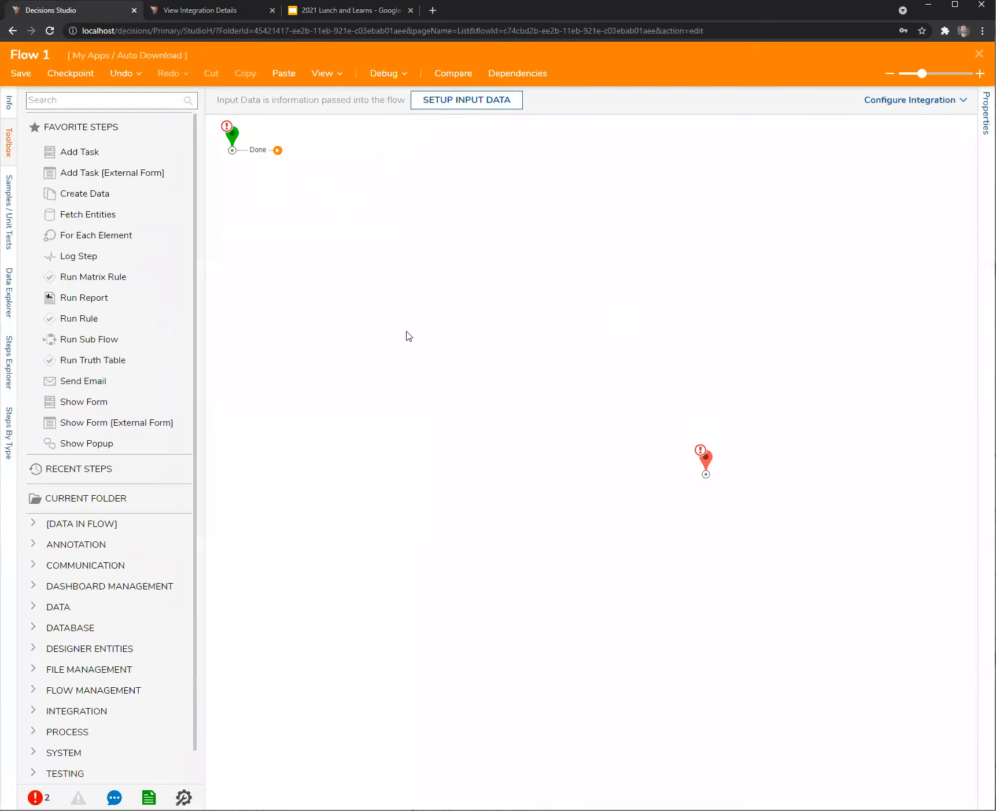
pyautogui.click(102, 103)
pyautogui.write('end')
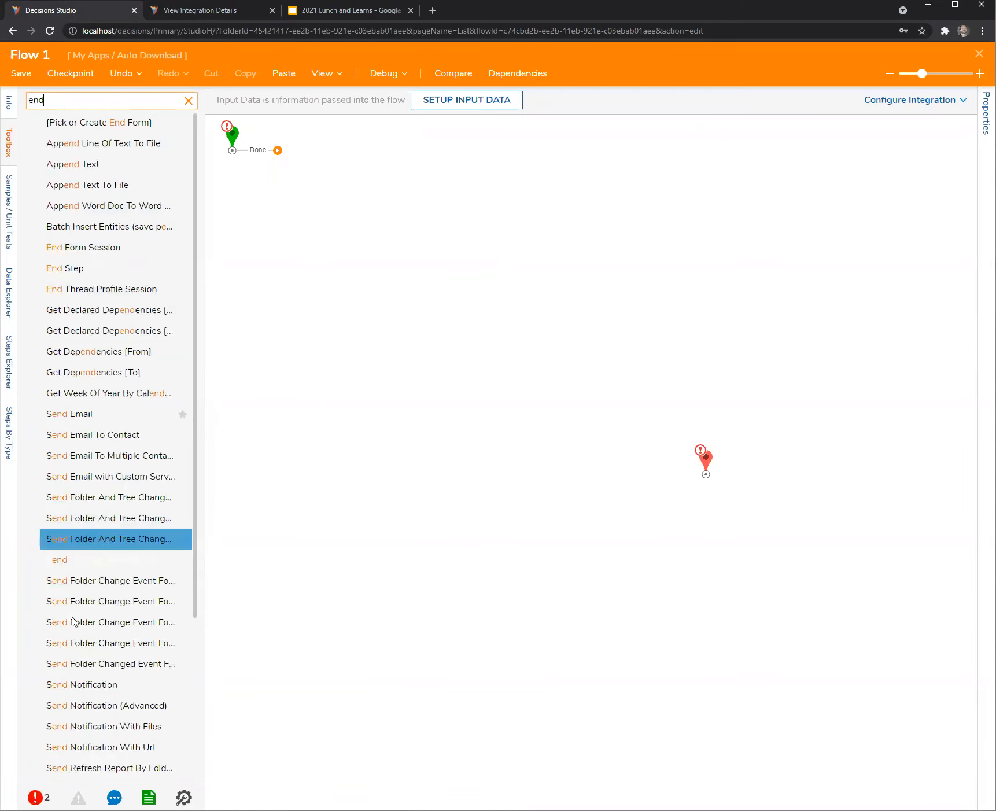
pyautogui.moveTo(87, 247); pyautogui.dragTo(493, 253)
pyautogui.moveTo(263, 152); pyautogui.dragTo(491, 250)
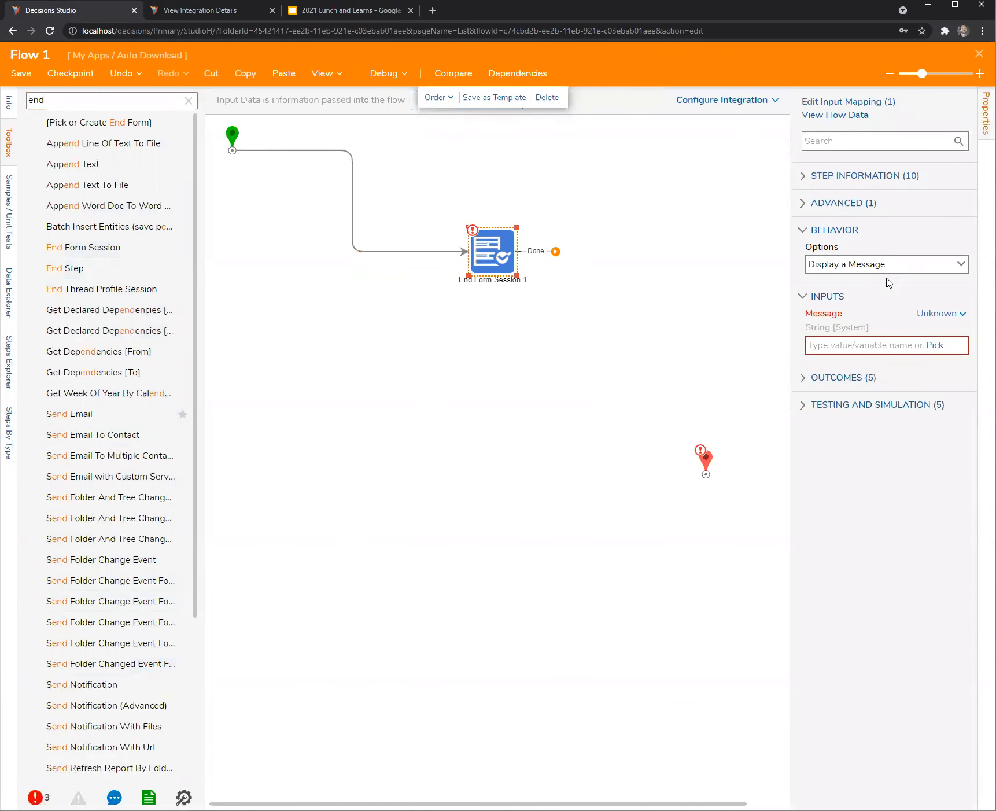
# Set End Form Session 1 to Open Url using a pasted constant URL, same window.
pyautogui.click(959, 265)
pyautogui.click(853, 377)
pyautogui.click(826, 343)
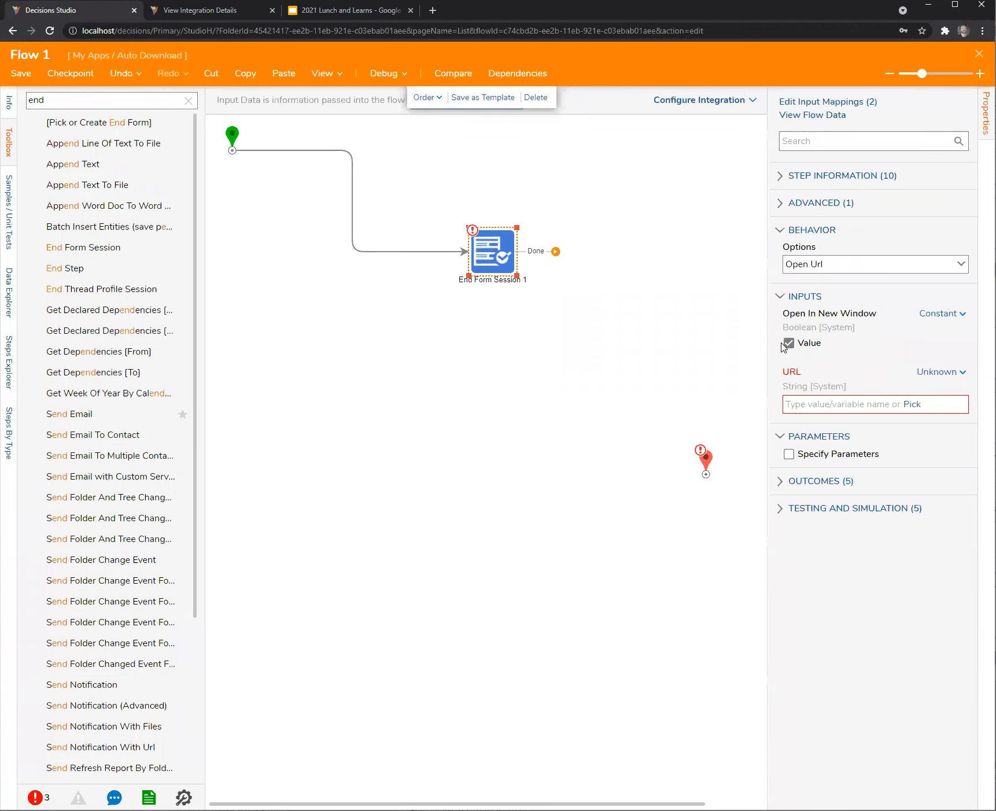
pyautogui.click(789, 342)
pyautogui.click(940, 377)
pyautogui.click(833, 308)
pyautogui.hotkey('ctrl', 'v')
# Connect End Form Session 1 to the end and save Flow 1.
pyautogui.moveTo(709, 459); pyautogui.dragTo(667, 321)
pyautogui.moveTo(551, 256); pyautogui.dragTo(663, 336)
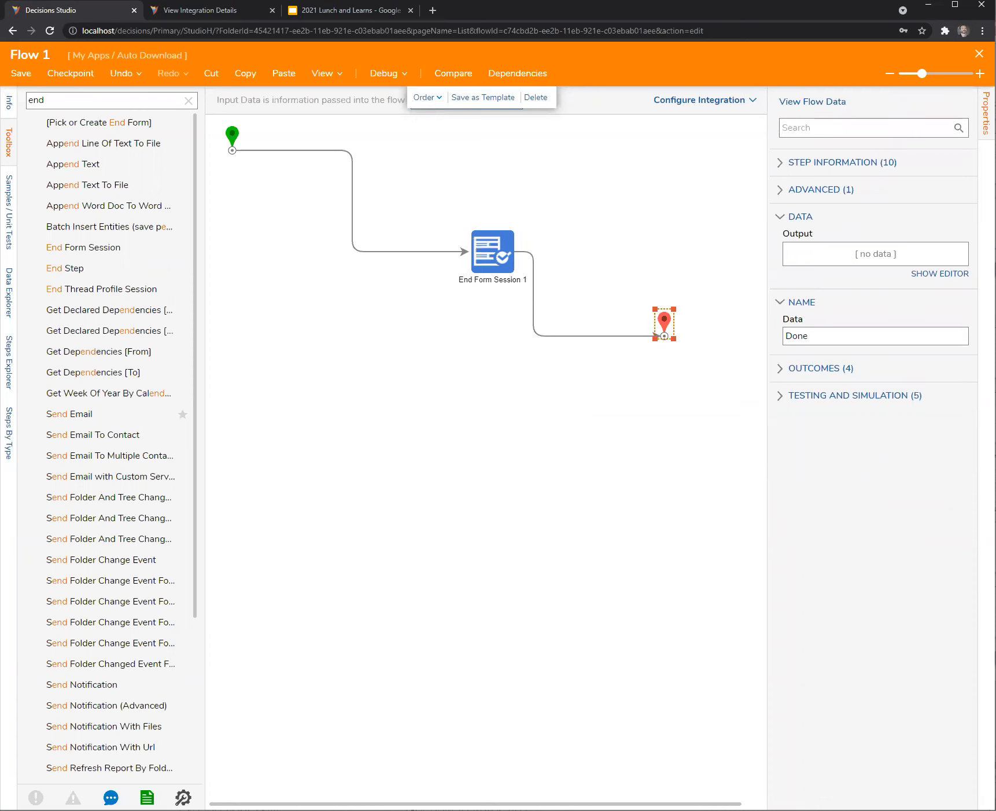
pyautogui.press('Escape')
pyautogui.click(604, 499)
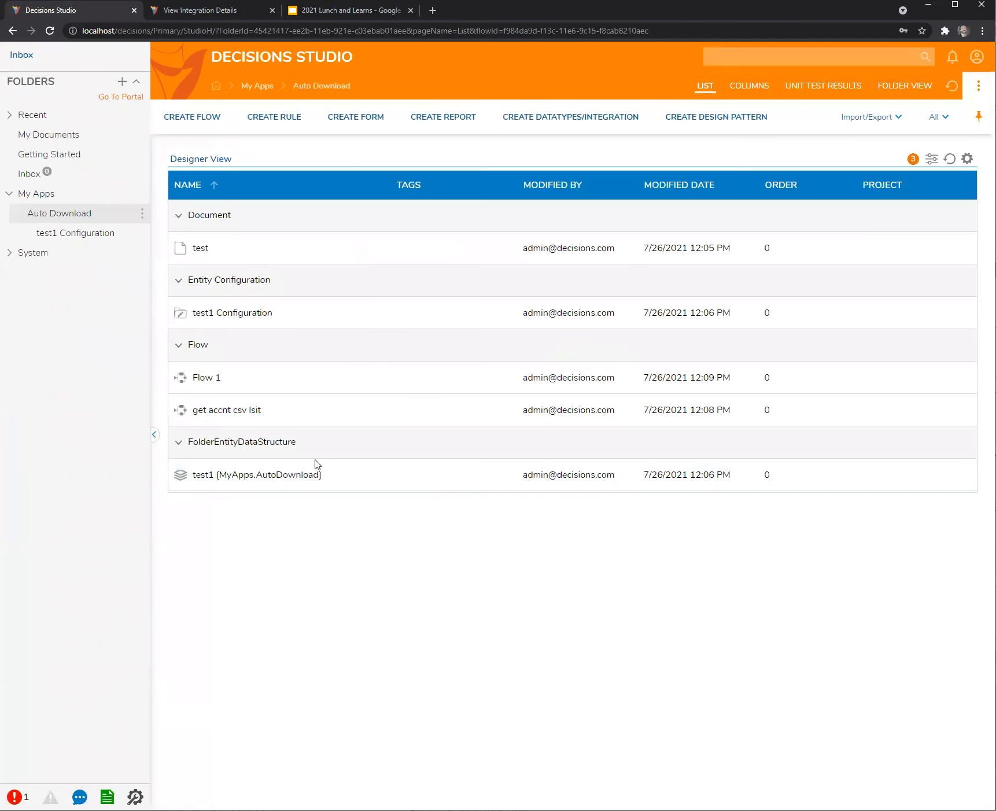
# Run Flow 1, review its Data.csv JSON output, and close the output tab.
pyautogui.rightClick(208, 407)
pyautogui.rightClick(203, 382)
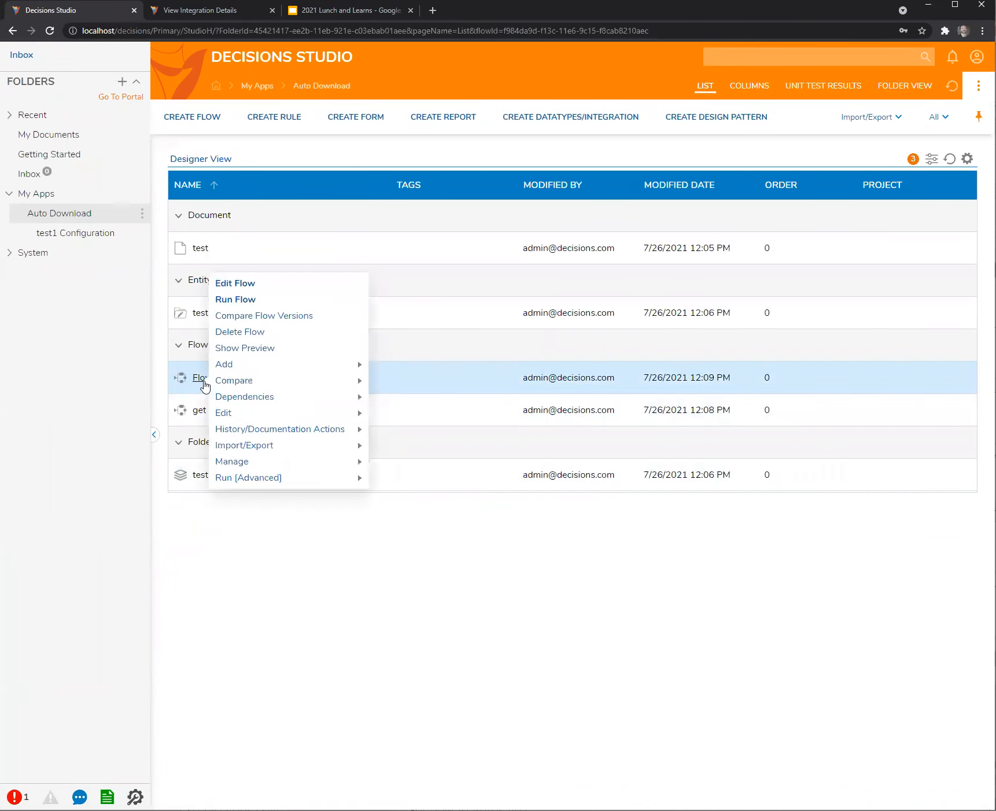
pyautogui.click(253, 300)
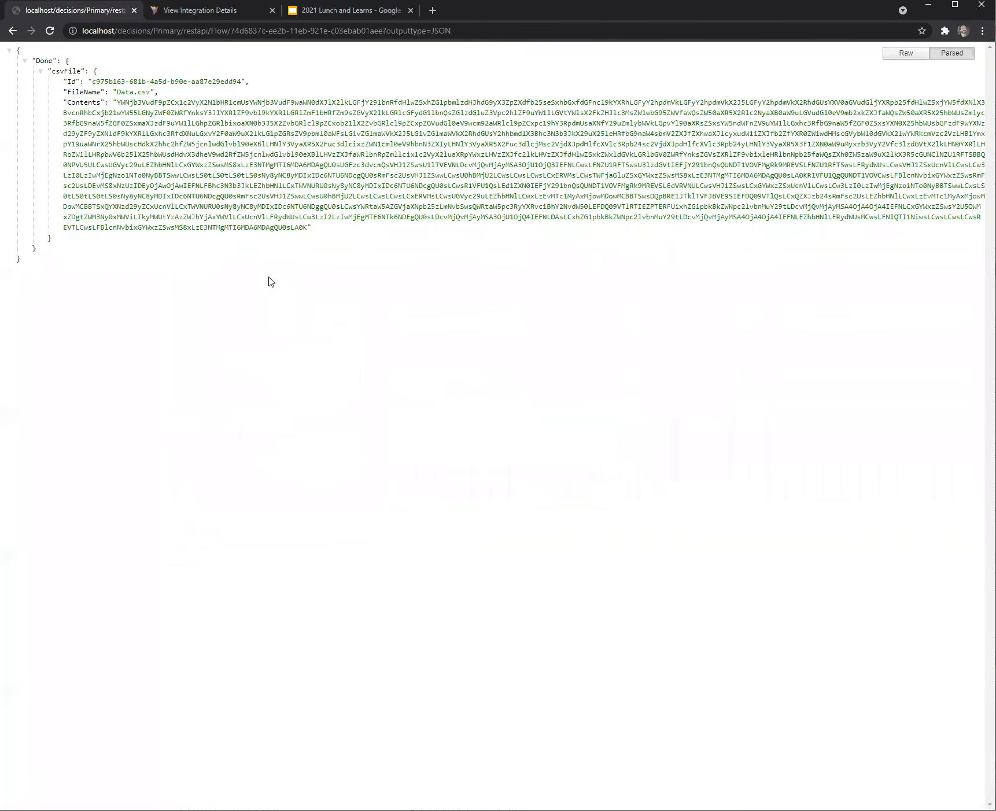
pyautogui.click(134, 11)
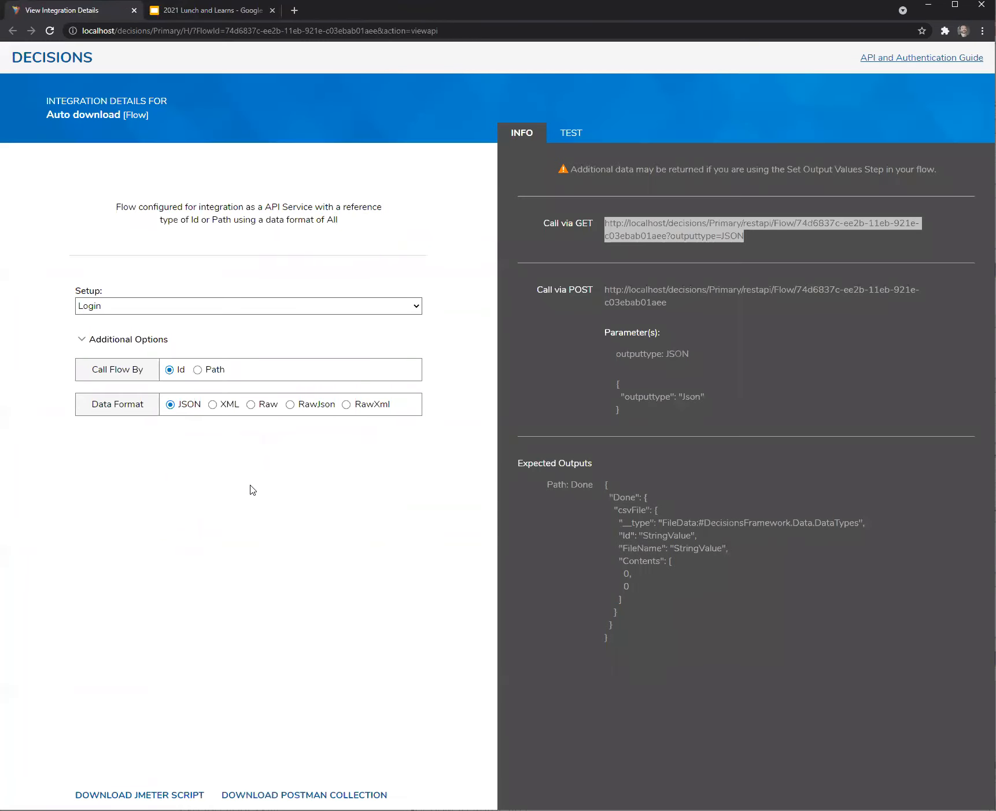
# Check the integration page's Setup dropdown, leaving it on Login.
pyautogui.click(419, 310)
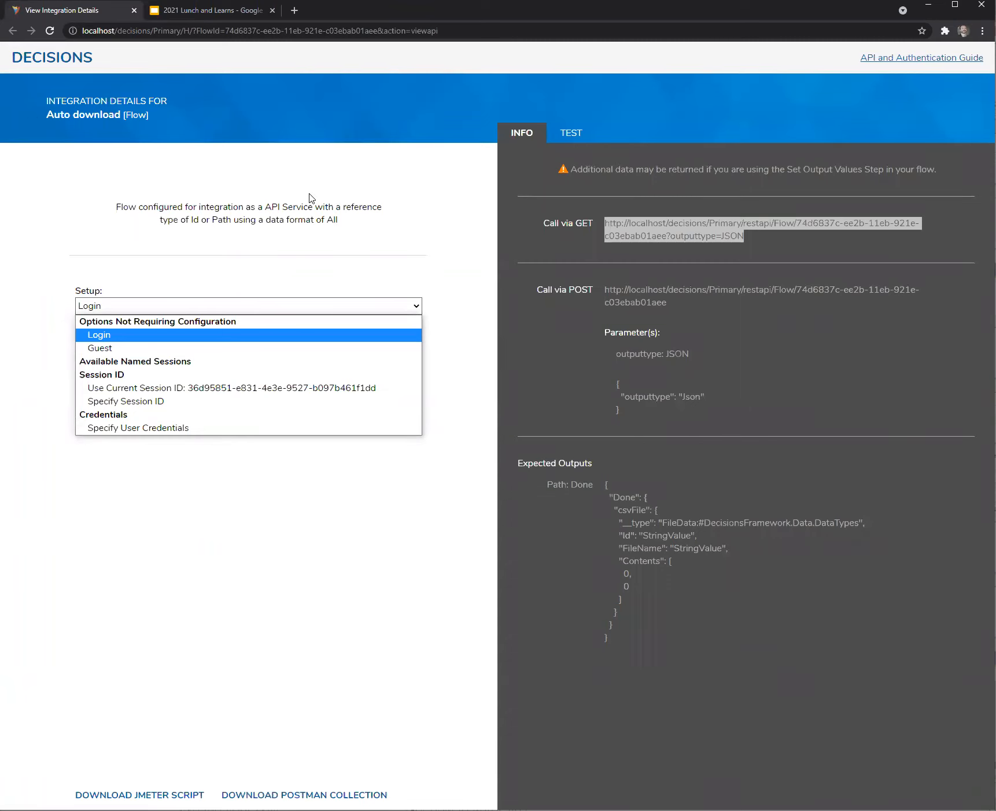
pyautogui.click(440, 269)
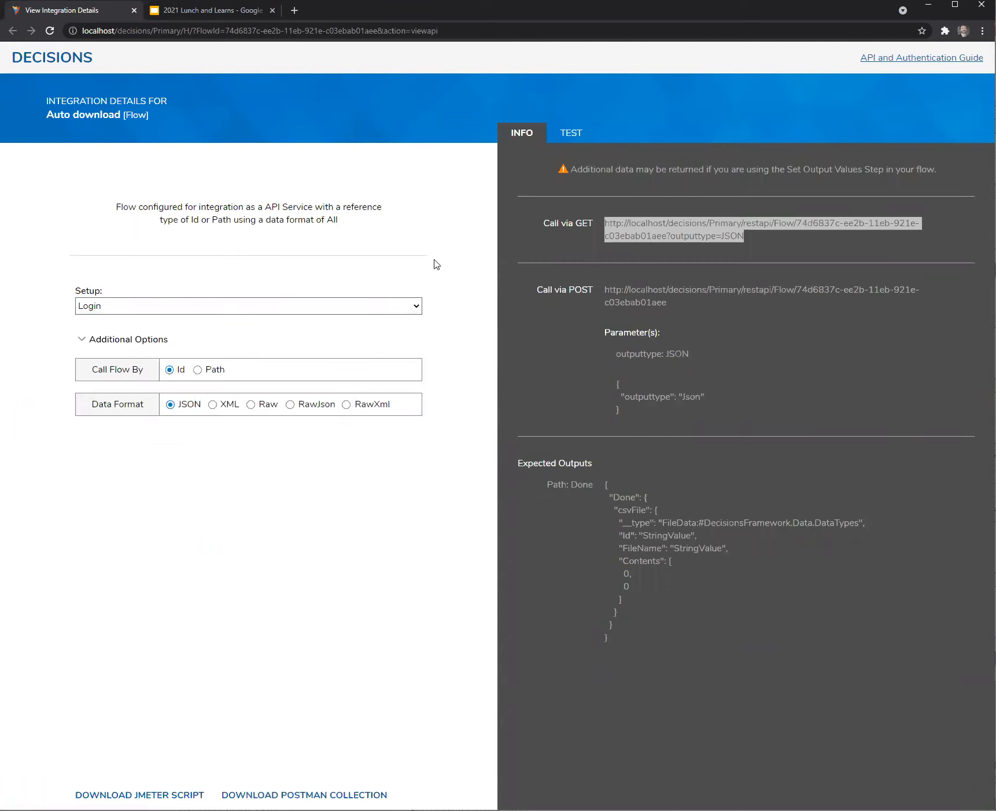
pyautogui.click(420, 309)
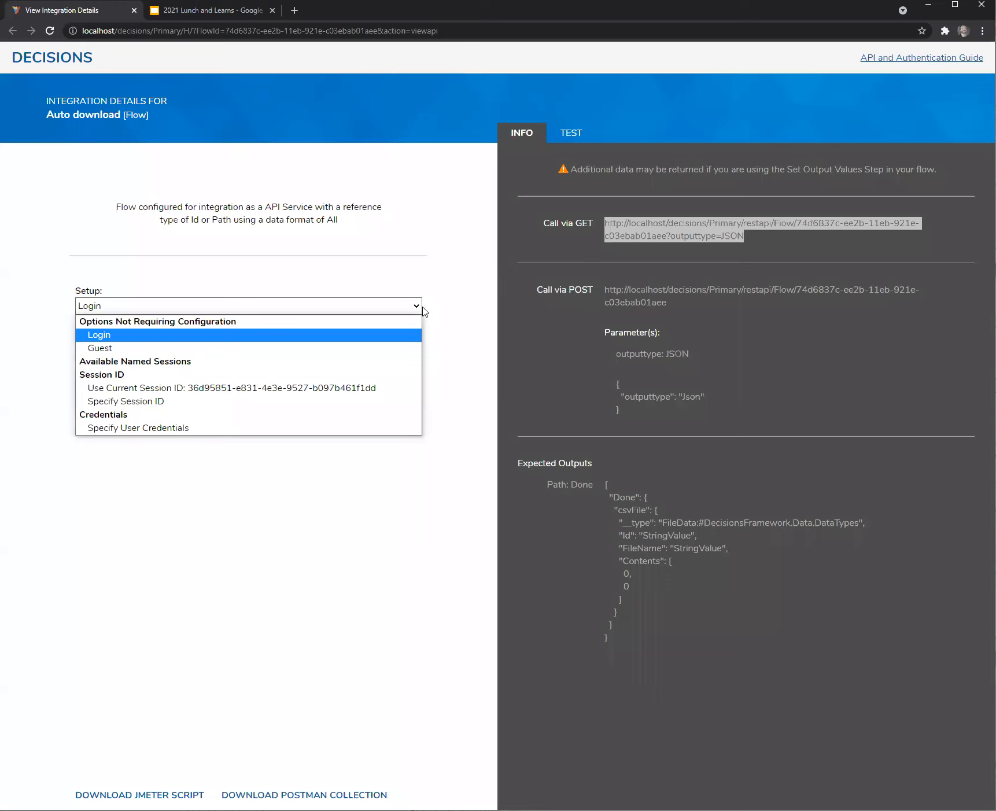
pyautogui.click(436, 256)
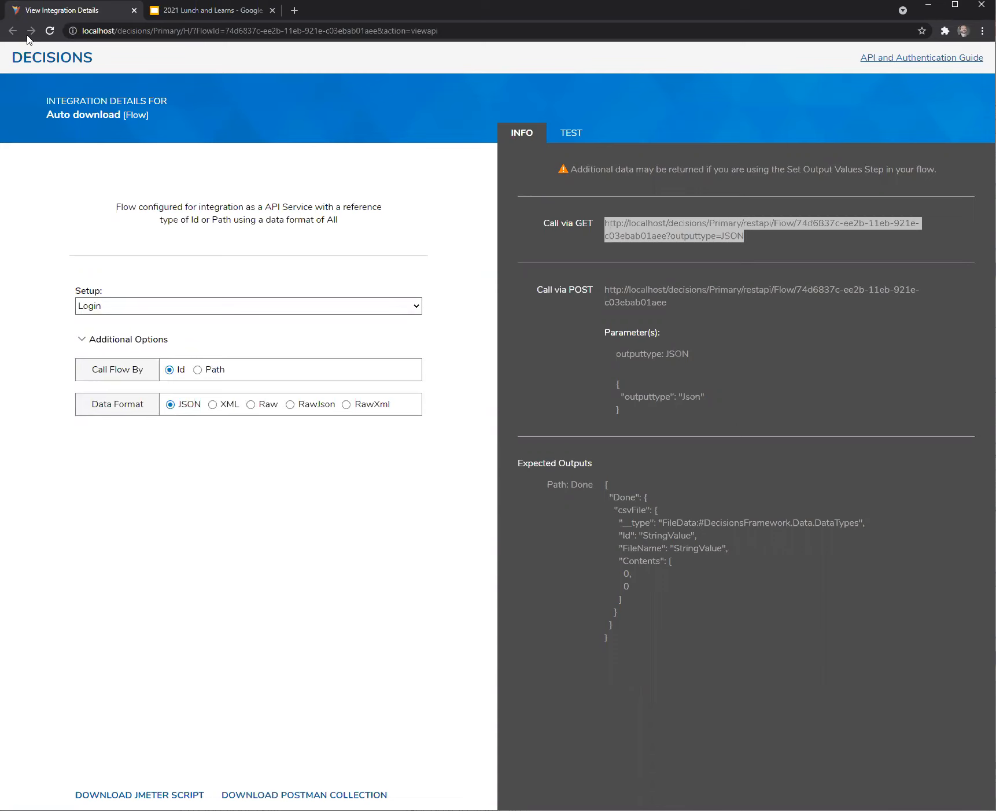
# Load the localhost Decisions Studio address in a new browser tab.
pyautogui.click(257, 11)
pyautogui.click(295, 10)
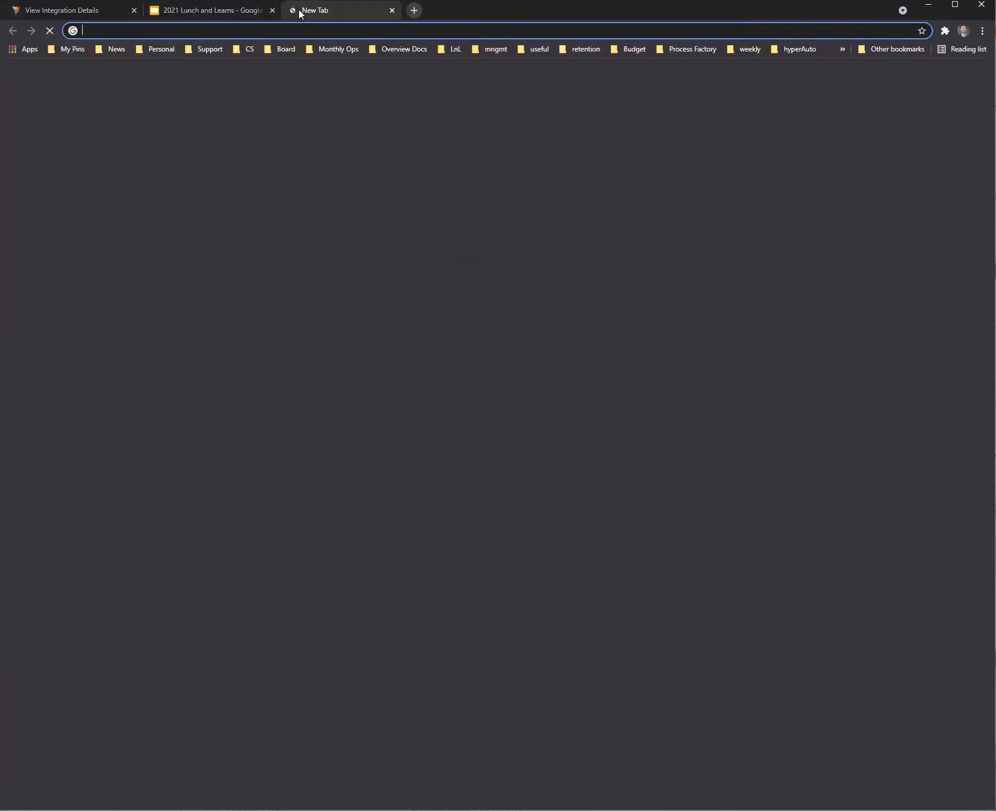
pyautogui.write('lo9ca')
pyautogui.press('BackSpace')
pyautogui.press('BackSpace')
pyautogui.press('BackSpace')
pyautogui.press('BackSpace')
pyautogui.write('oca')
pyautogui.press('Return')
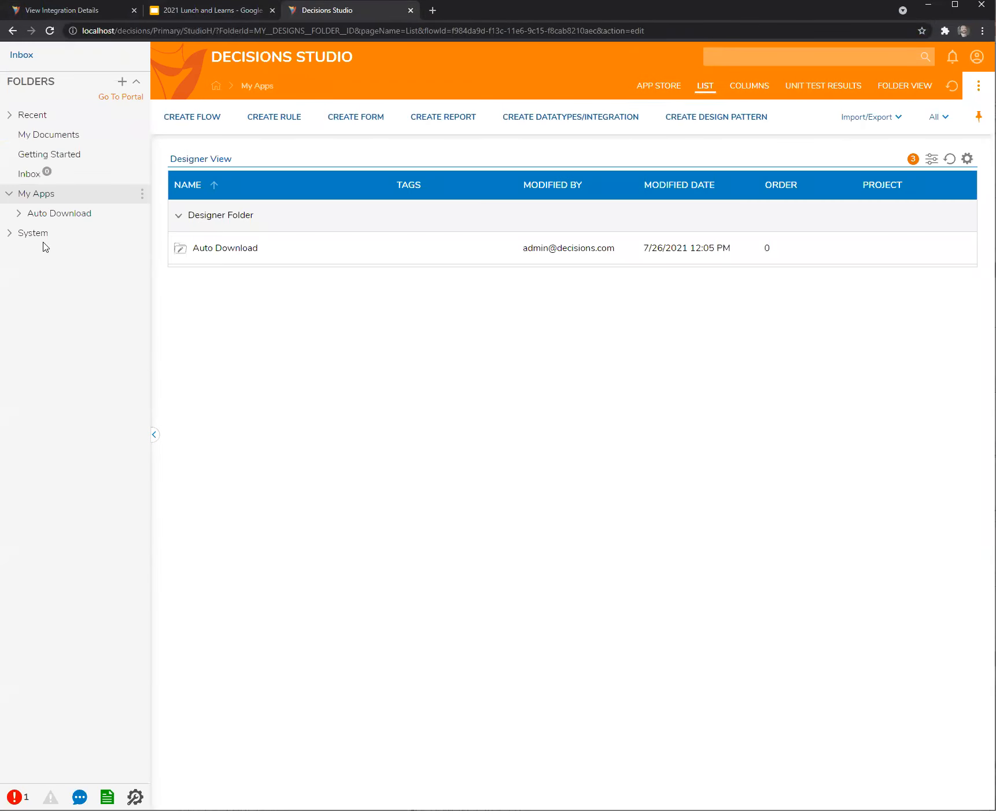
# Go to My Apps > Auto Download and open the get accnt csv lsit flow in the designer.
pyautogui.click(19, 214)
pyautogui.click(72, 214)
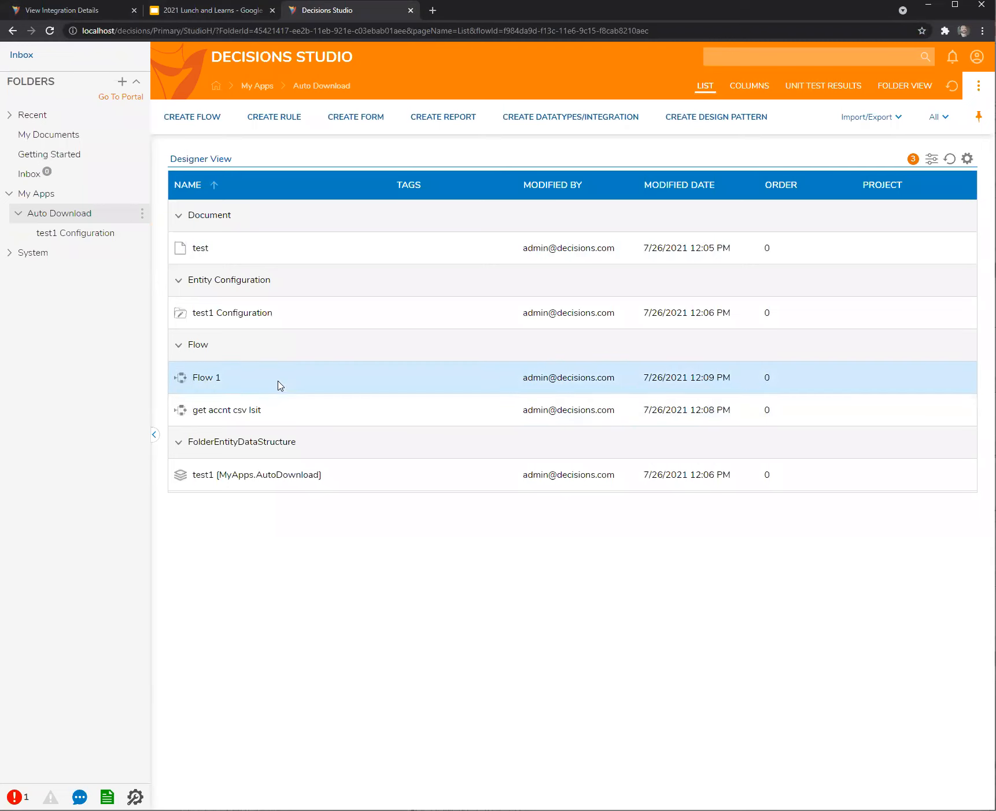
pyautogui.click(210, 379)
pyautogui.click(155, 385)
pyautogui.doubleClick(222, 409)
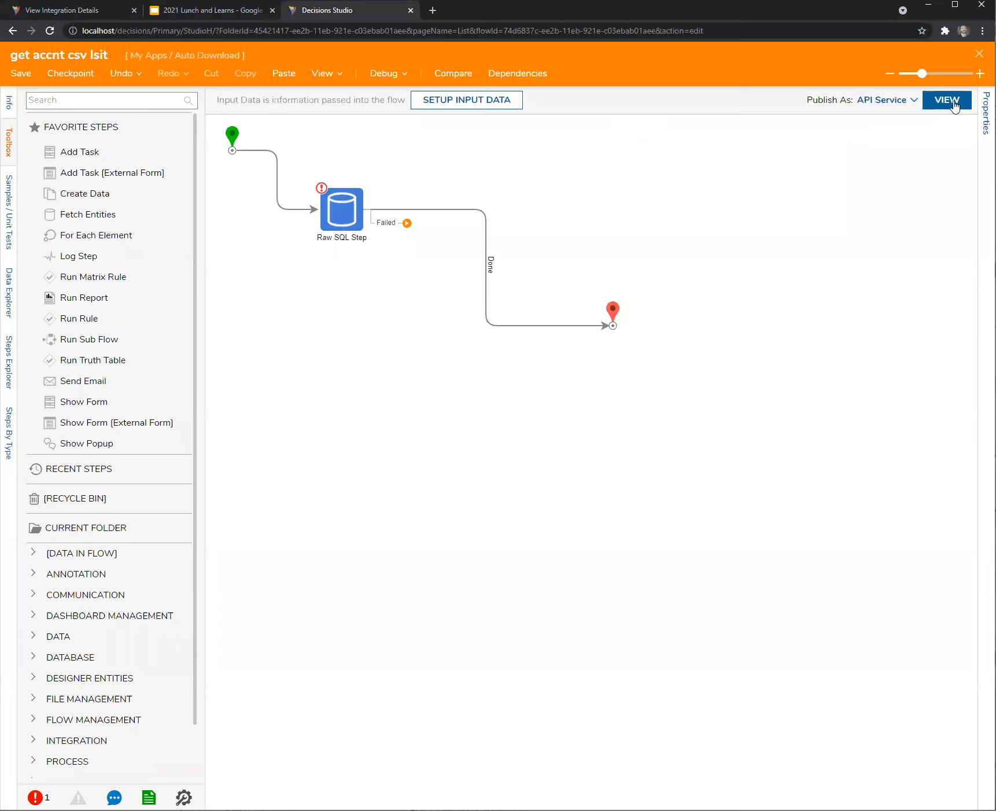
# Check the flow's integration details, then bring up its Publish As settings.
pyautogui.click(955, 103)
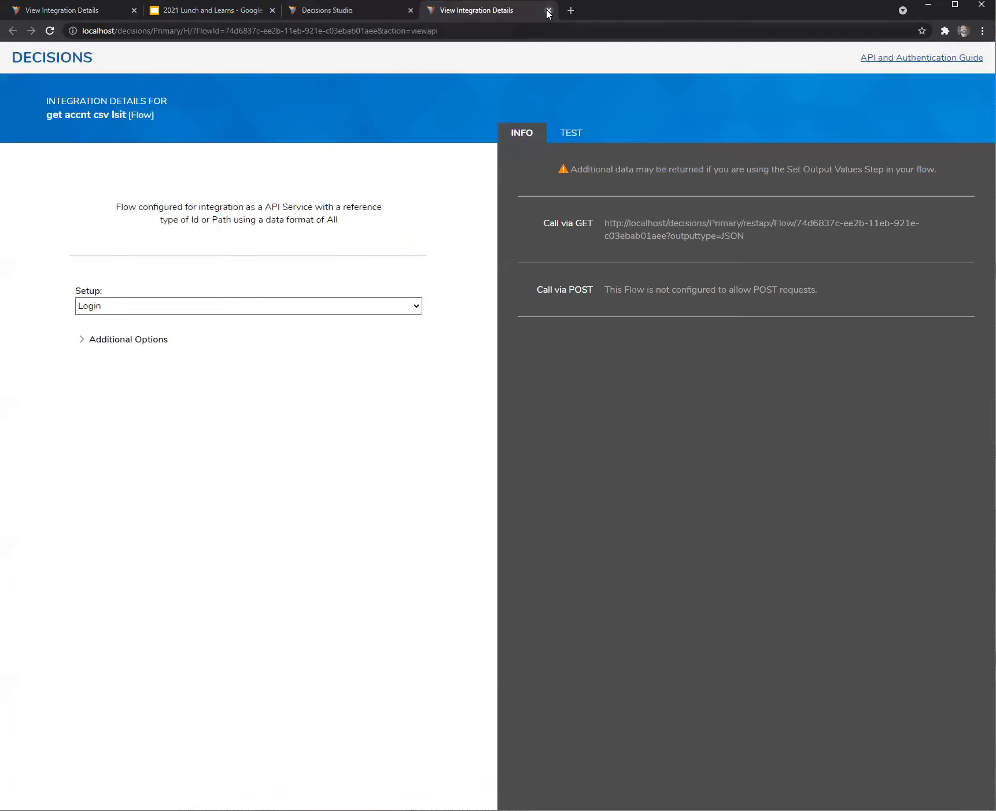
pyautogui.click(548, 10)
pyautogui.click(880, 102)
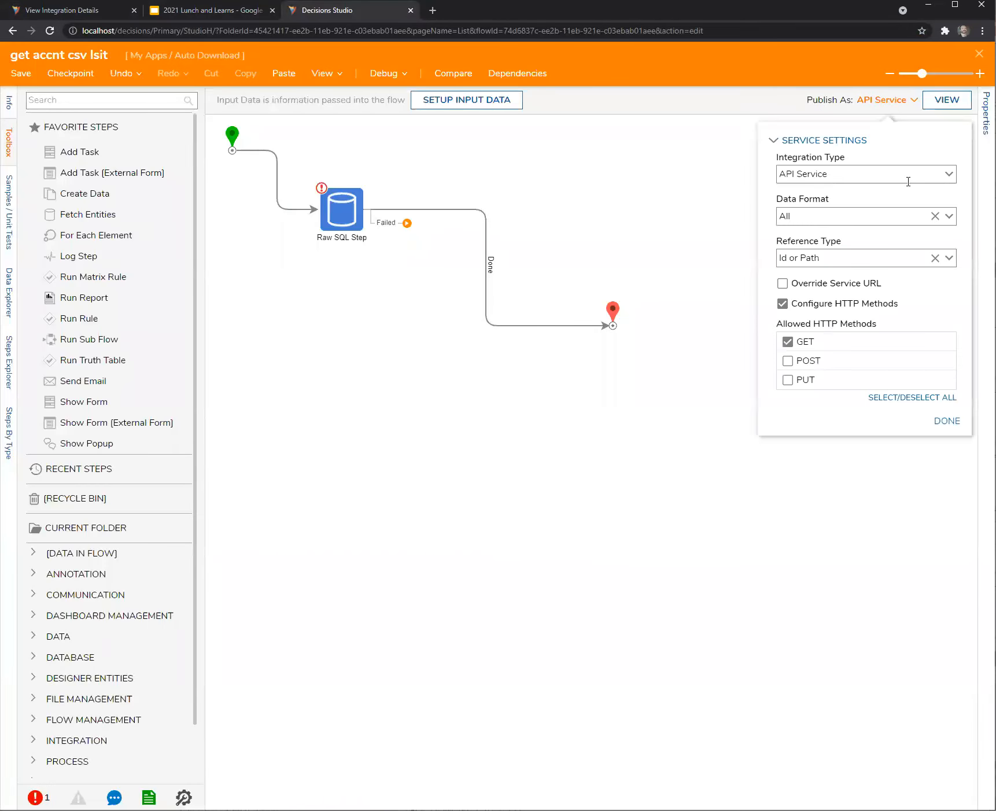
# Change the get accnt csv lsit flow's integration type to User Interface and save it.
pyautogui.click(946, 174)
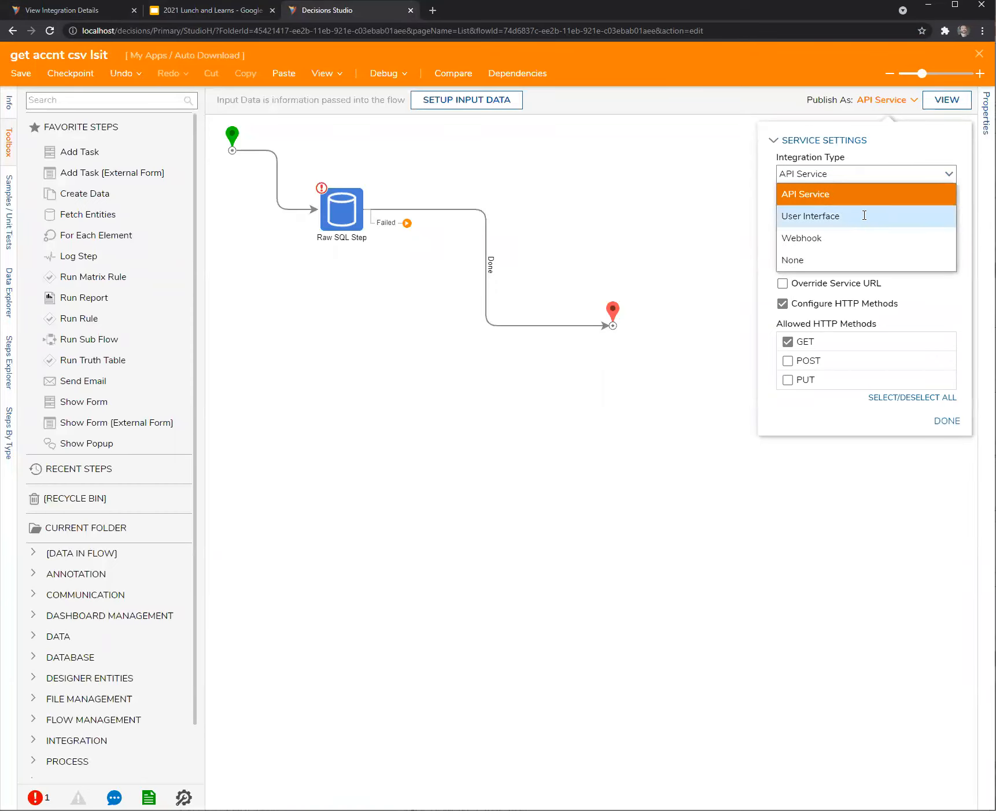
pyautogui.click(840, 216)
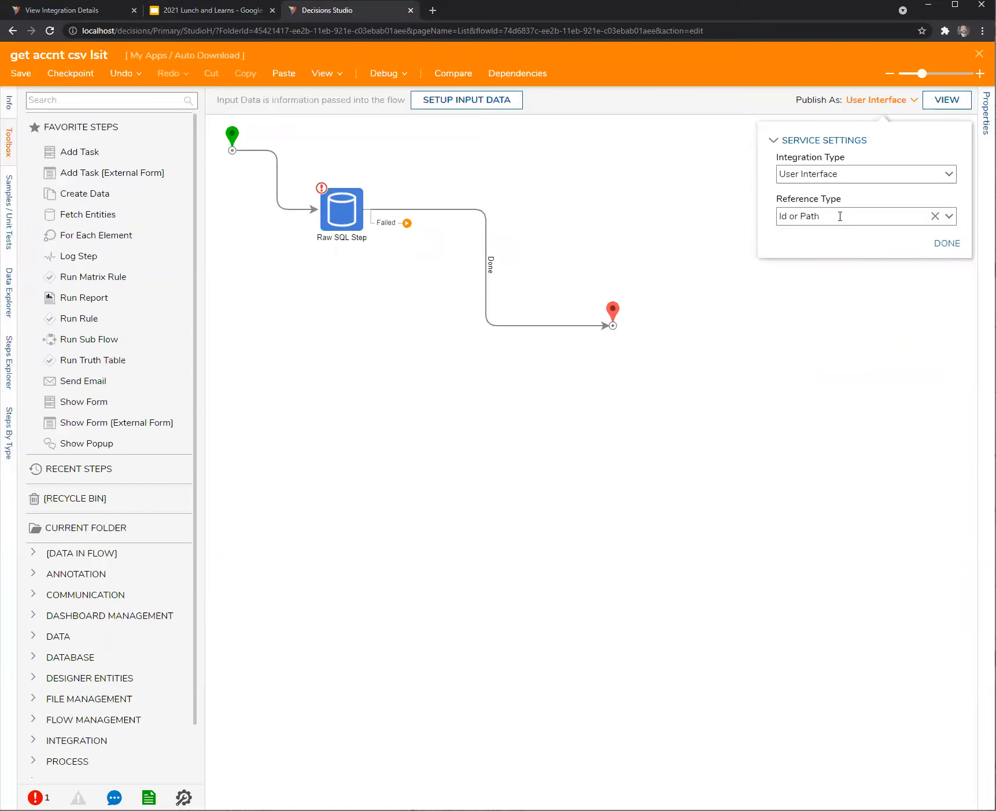
pyautogui.click(941, 244)
pyautogui.click(22, 74)
pyautogui.click(612, 506)
# Select the new form URL in the flow's updated integration details.
pyautogui.click(949, 101)
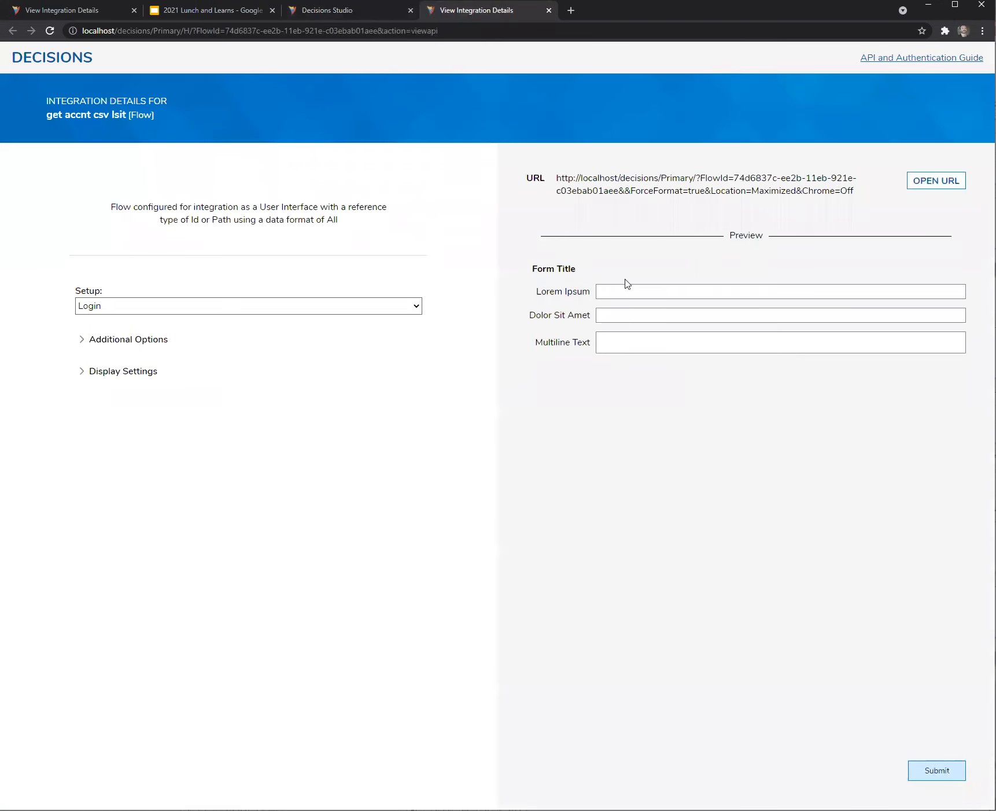
pyautogui.moveTo(860, 198); pyautogui.dragTo(555, 180)
pyautogui.tripleClick(557, 181)
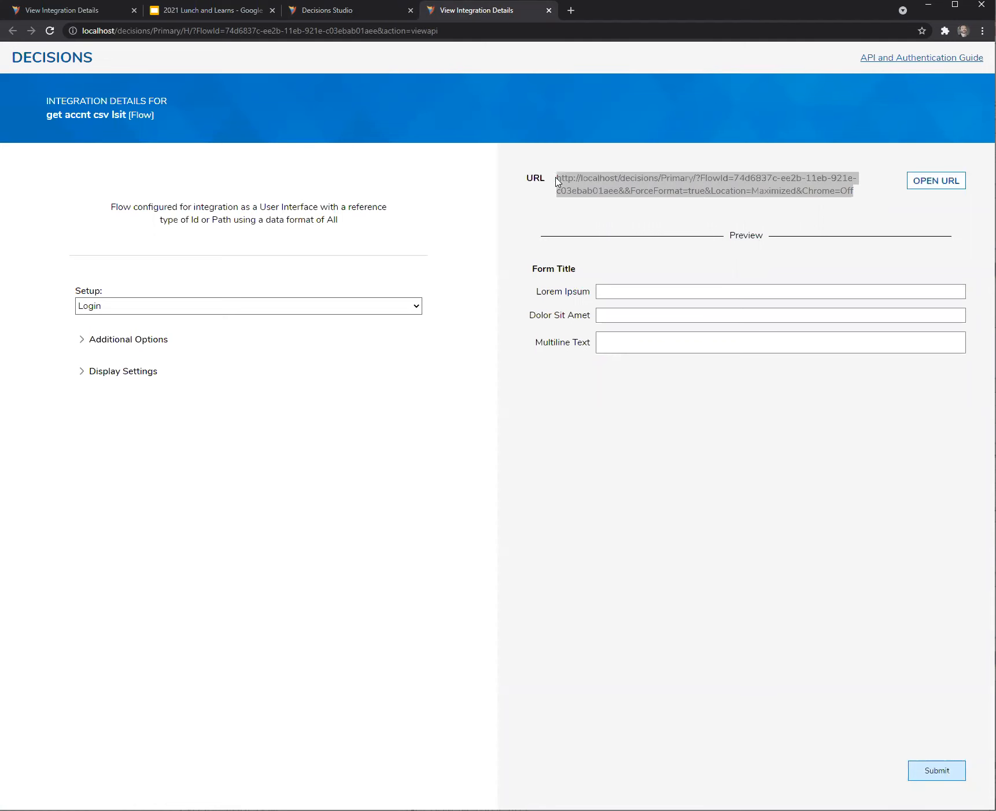
# Close the old Auto download integration page and the get accnt csv lsit designer.
pyautogui.click(66, 12)
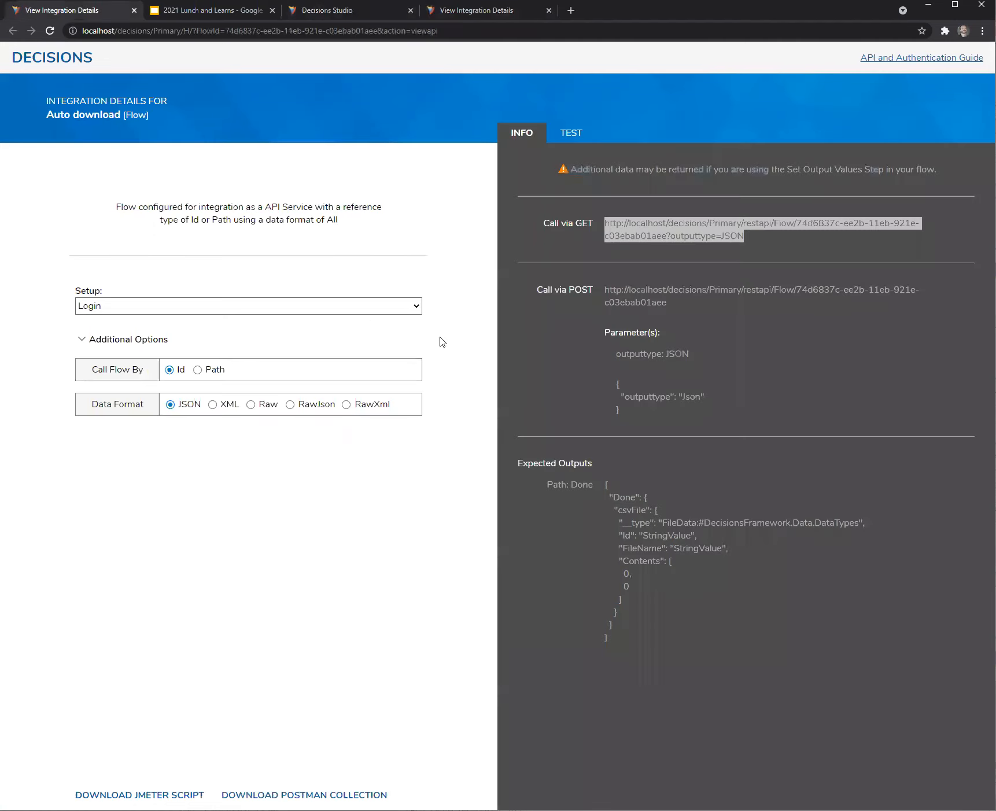
pyautogui.click(133, 10)
pyautogui.click(179, 12)
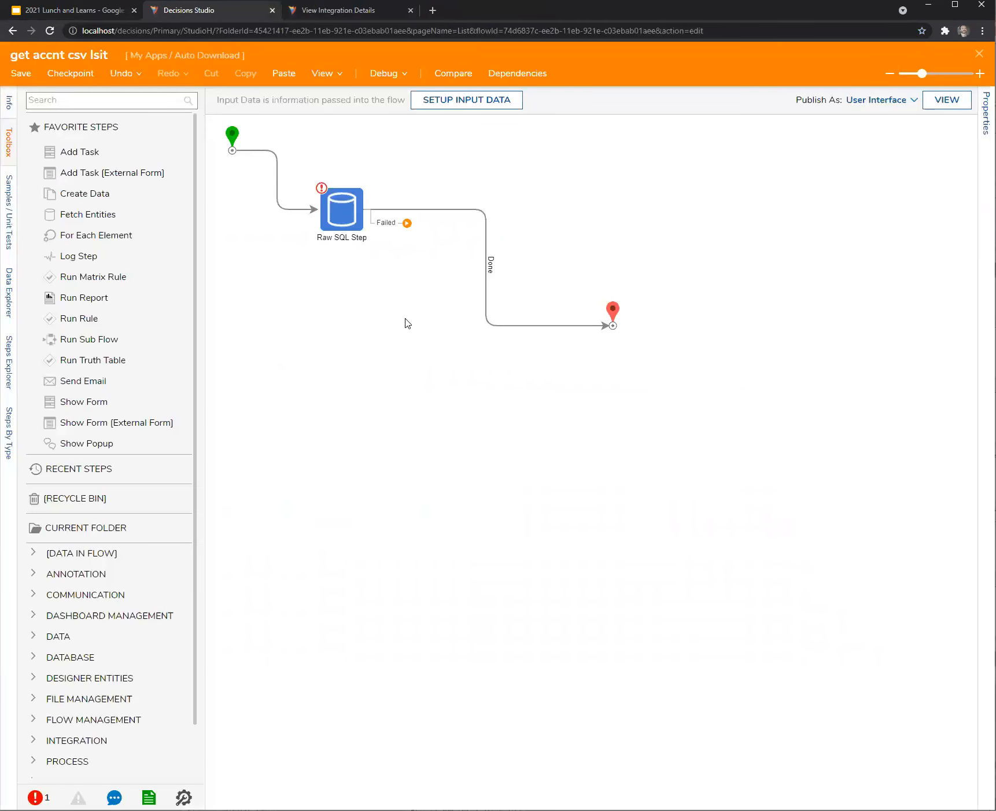
pyautogui.click(979, 53)
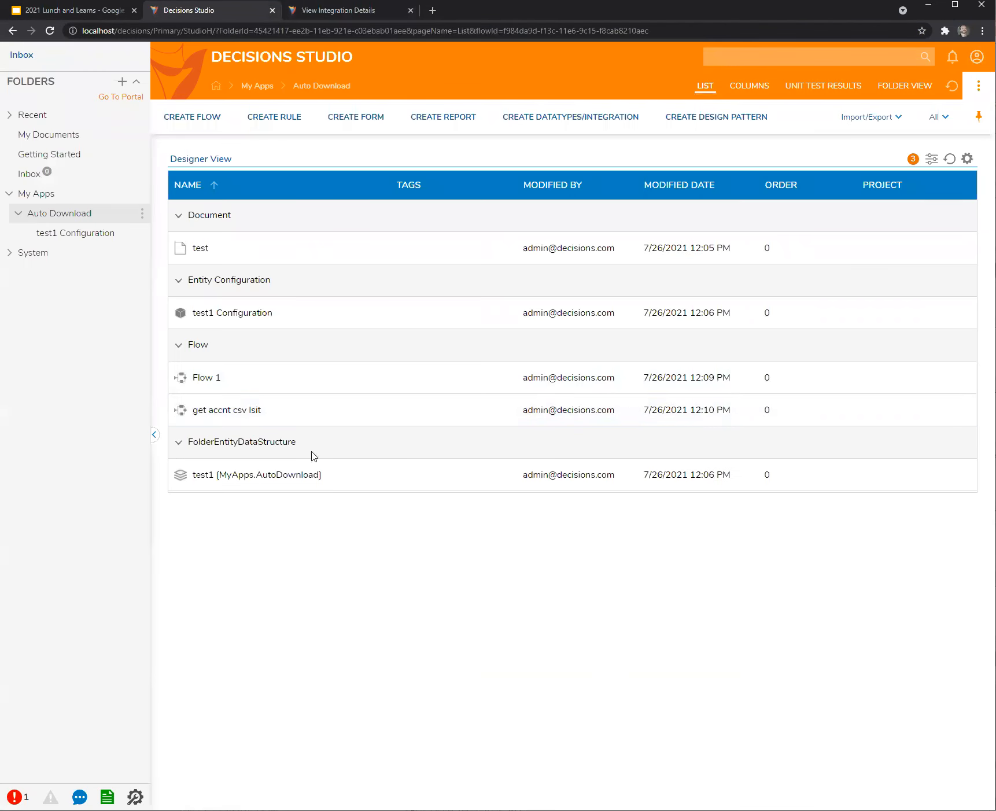
# Replace Flow 1's End Form Session URL with the copied form URL and save the flow.
pyautogui.doubleClick(206, 379)
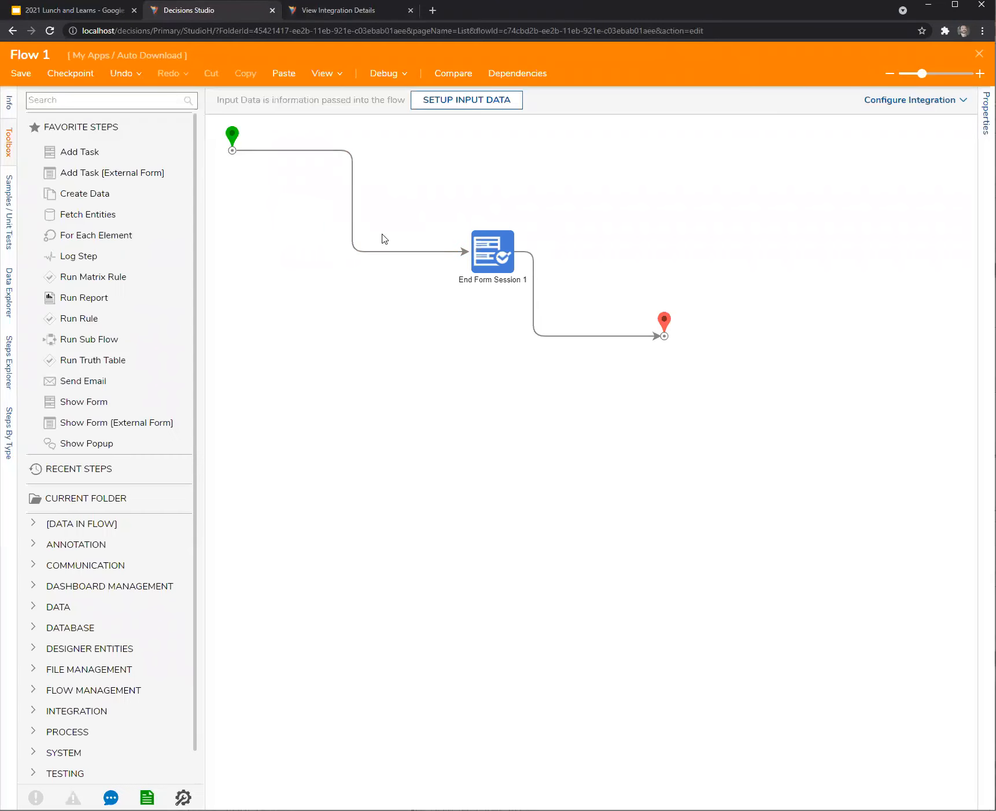
pyautogui.click(492, 255)
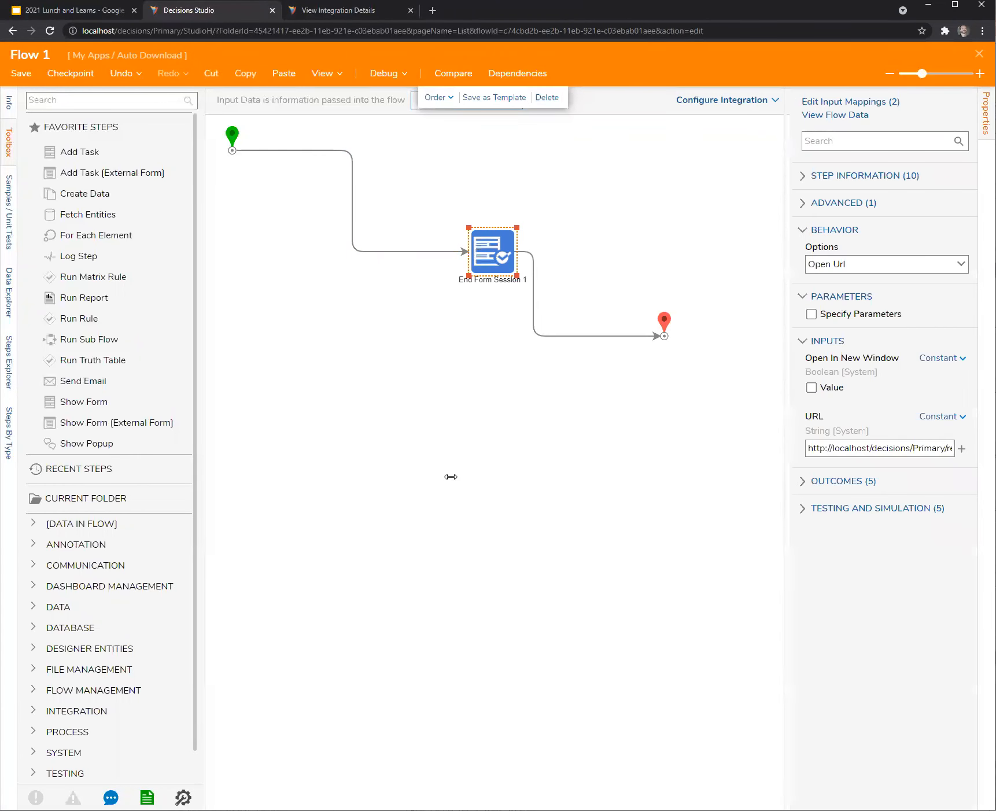
pyautogui.moveTo(450, 476); pyautogui.dragTo(331, 476)
pyautogui.moveTo(789, 447); pyautogui.dragTo(277, 432)
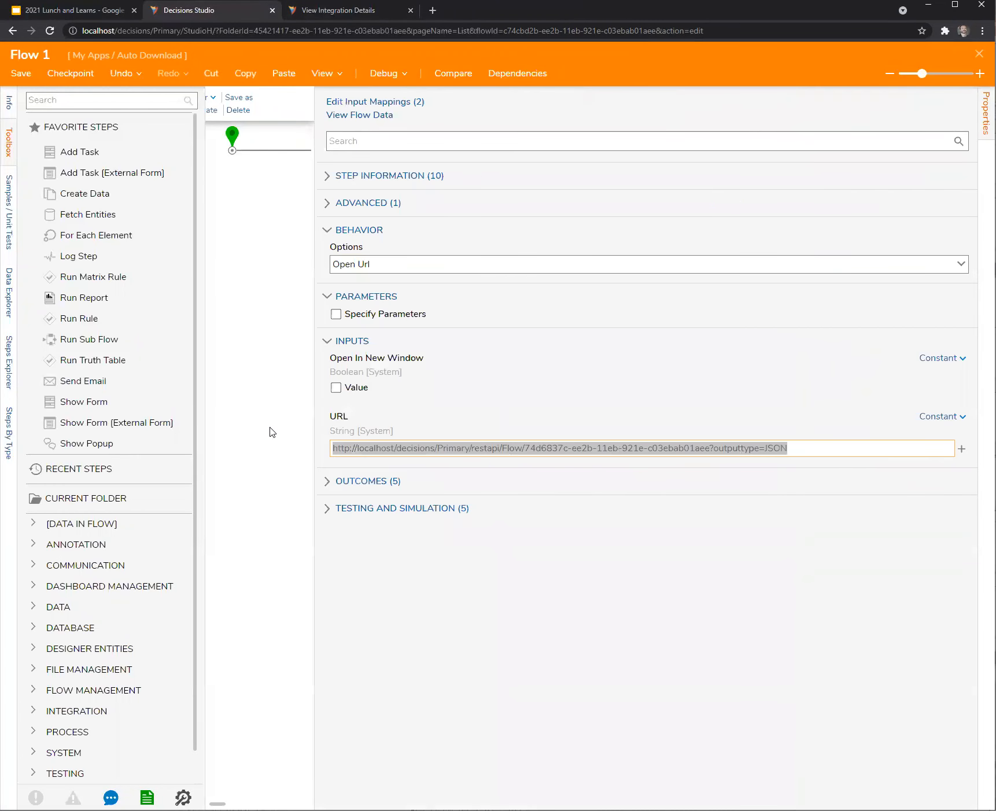
pyautogui.write('http://localhost/decisions/Primary/?FlowId=74d6837c-ee2b-11eb-921e-c03ebab01aee&ForceFormat=true&Location=Maximized&Chrome=Off')
pyautogui.click(21, 73)
pyautogui.click(591, 506)
pyautogui.click(979, 53)
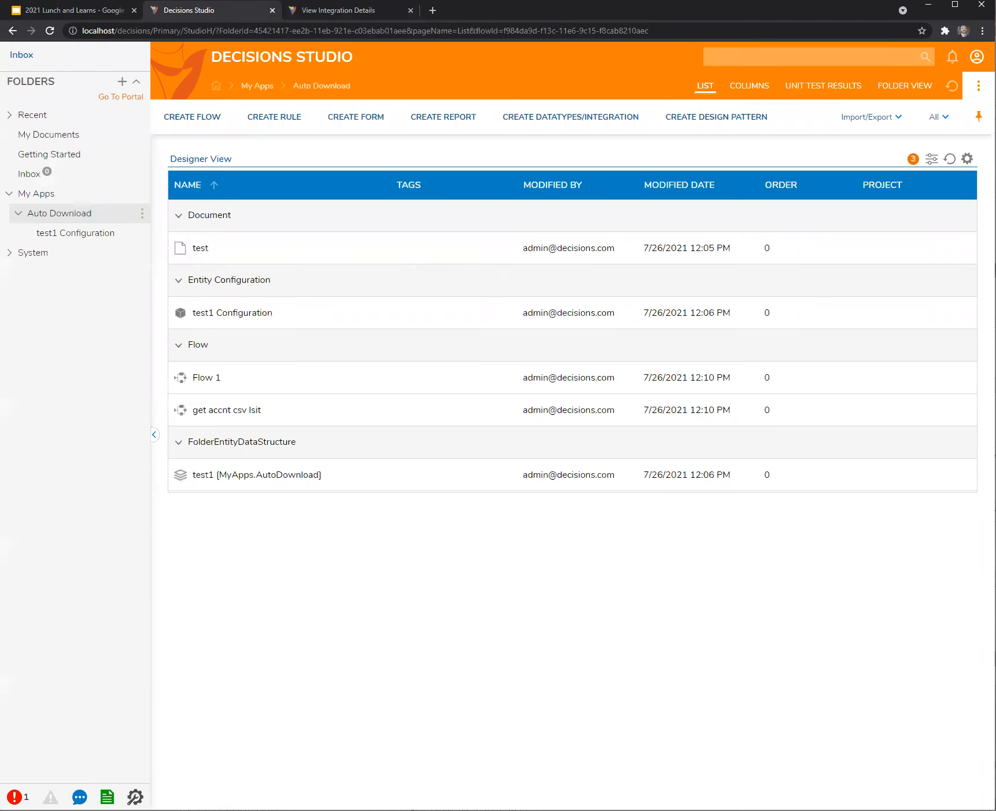
# Run Flow 1 and, once it completes, go back to the studio portal.
pyautogui.rightClick(211, 389)
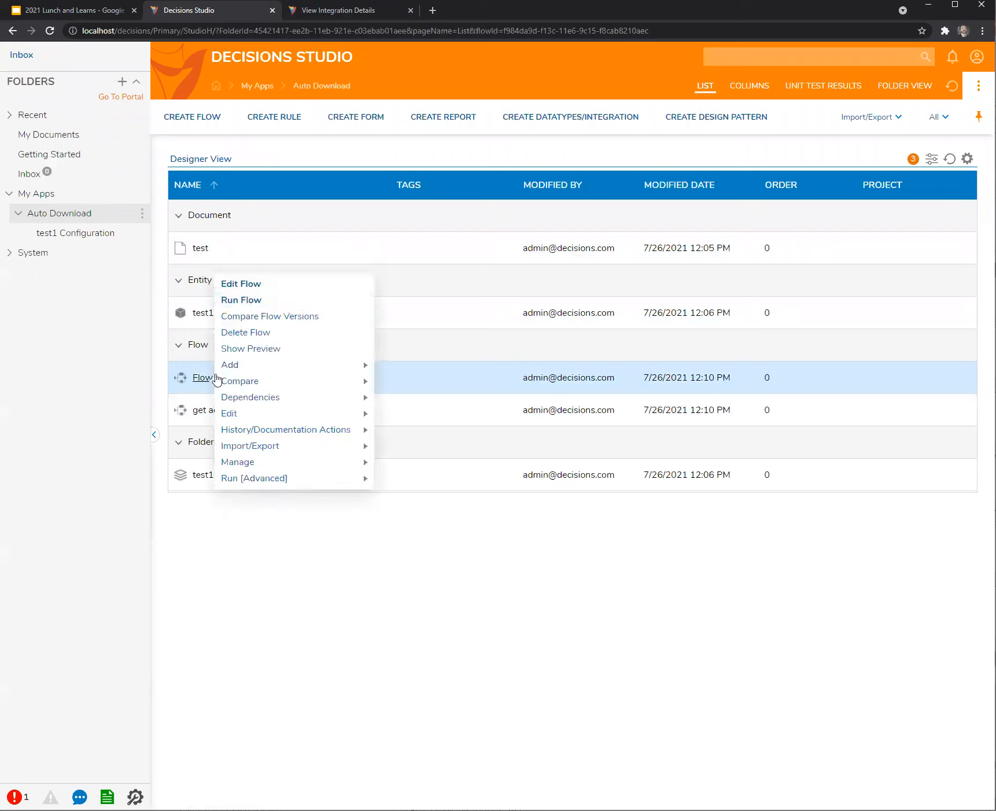
pyautogui.click(250, 300)
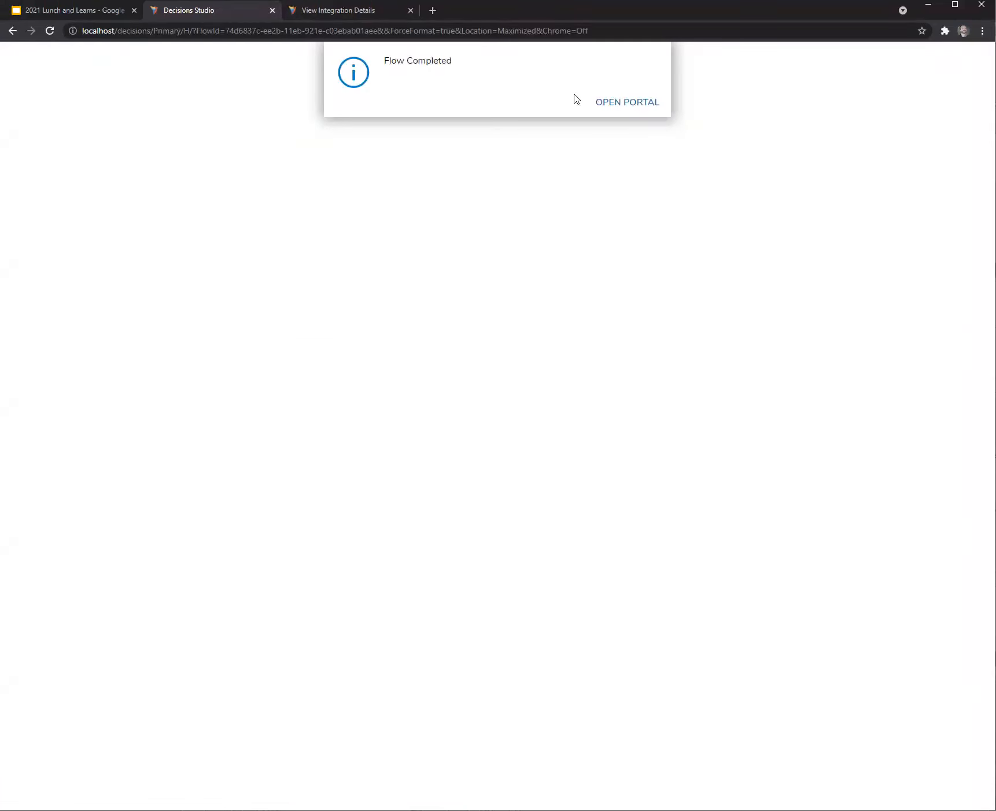
pyautogui.click(653, 105)
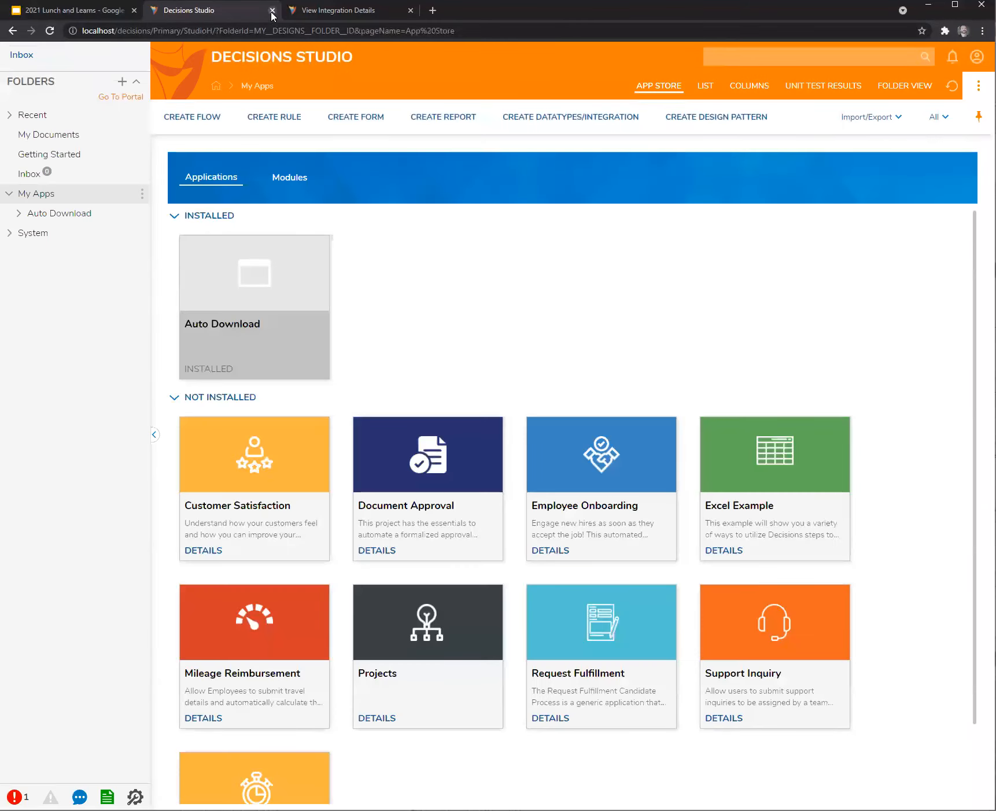
# Replace the finished run page with a new page loading the local Decisions Studio URL.
pyautogui.click(272, 11)
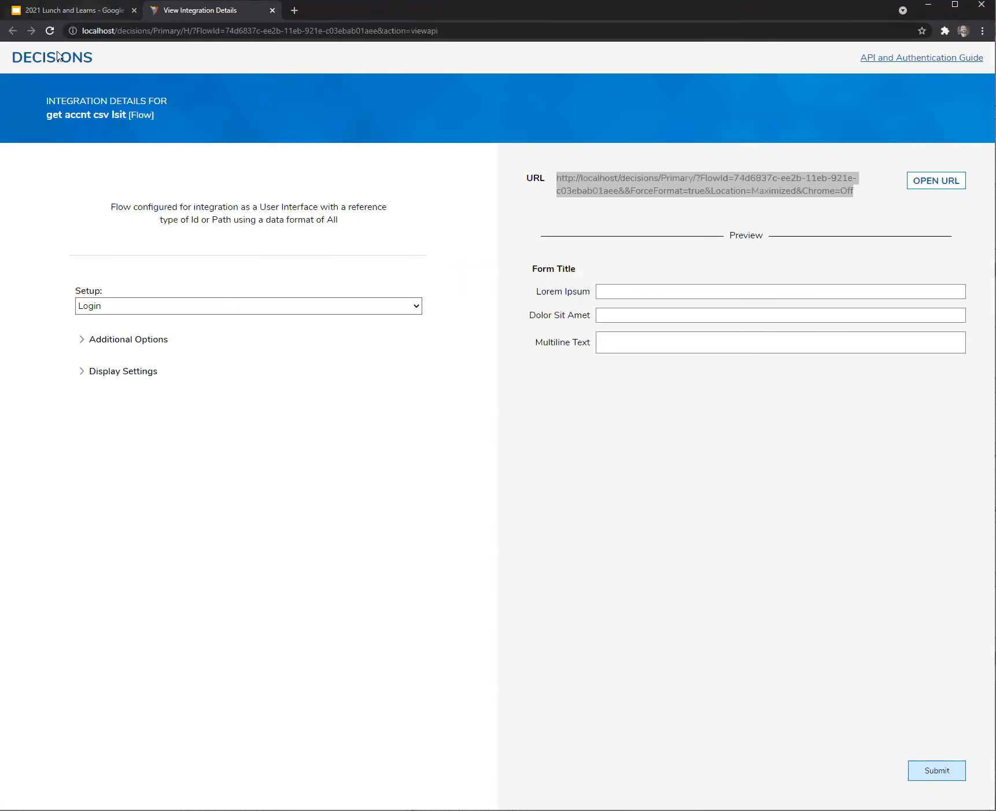
pyautogui.click(294, 10)
pyautogui.click(261, 15)
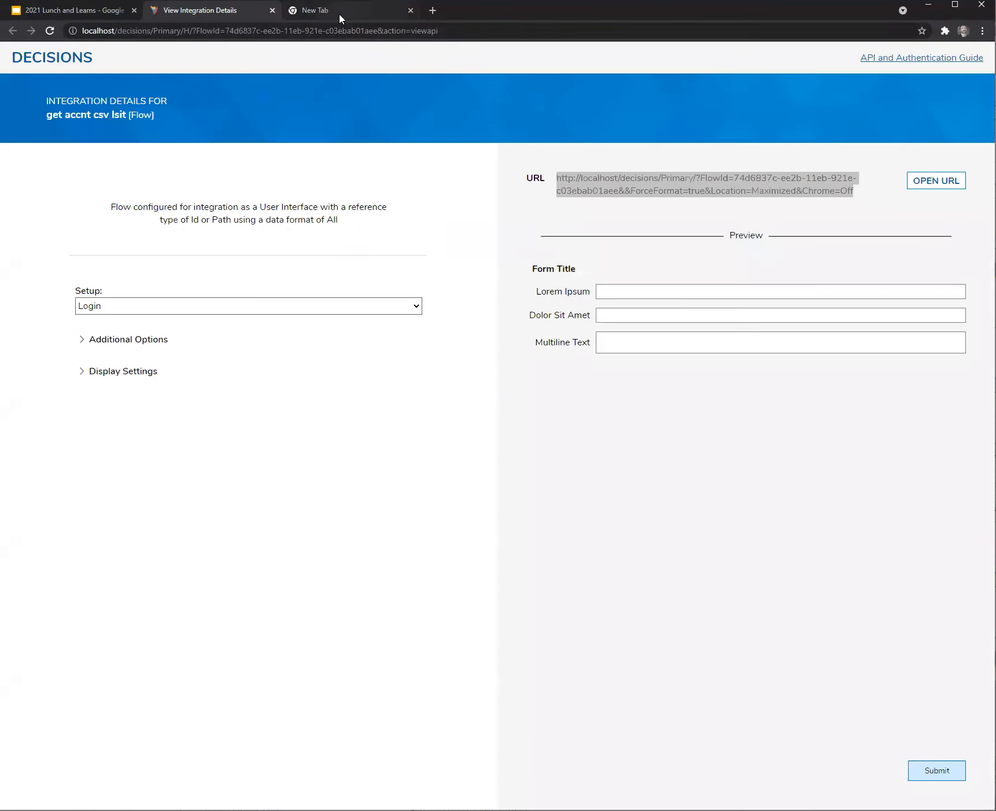
pyautogui.click(380, 14)
pyautogui.hotkey('ctrl', 'v')
pyautogui.press('Return')
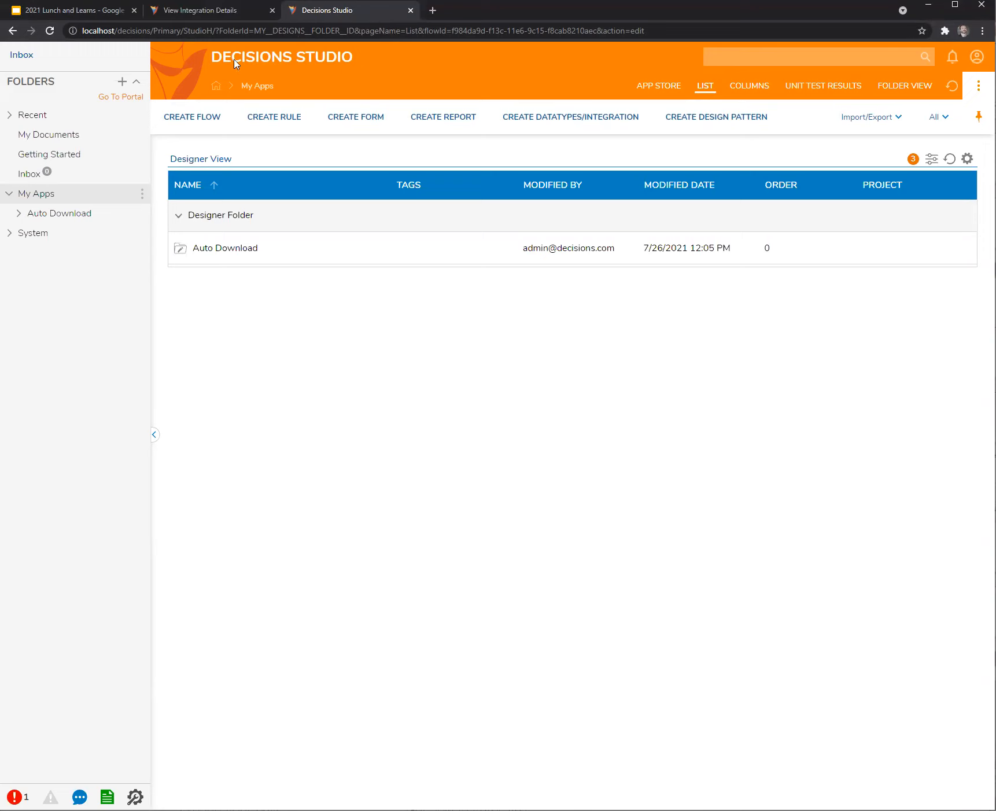
# Expand the Auto Download folder and list its contents.
pyautogui.click(200, 10)
pyautogui.click(317, 10)
pyautogui.click(19, 213)
pyautogui.click(47, 215)
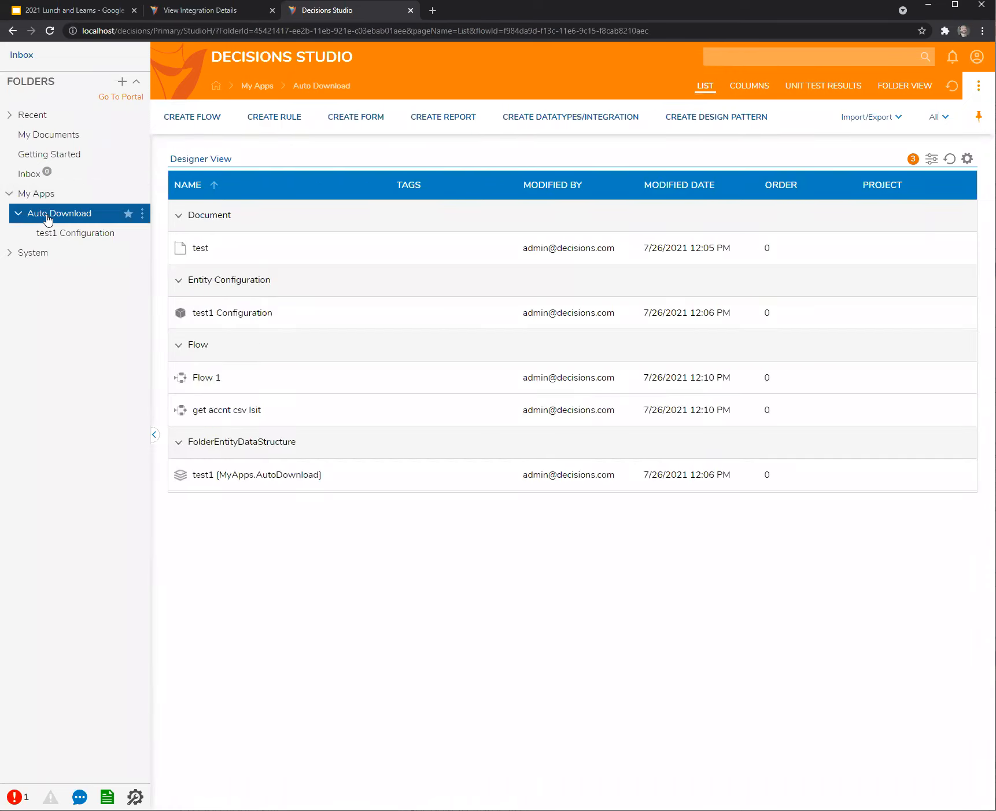
# Copy the test document's direct URL via Manage > Get Document URL.
pyautogui.click(207, 253)
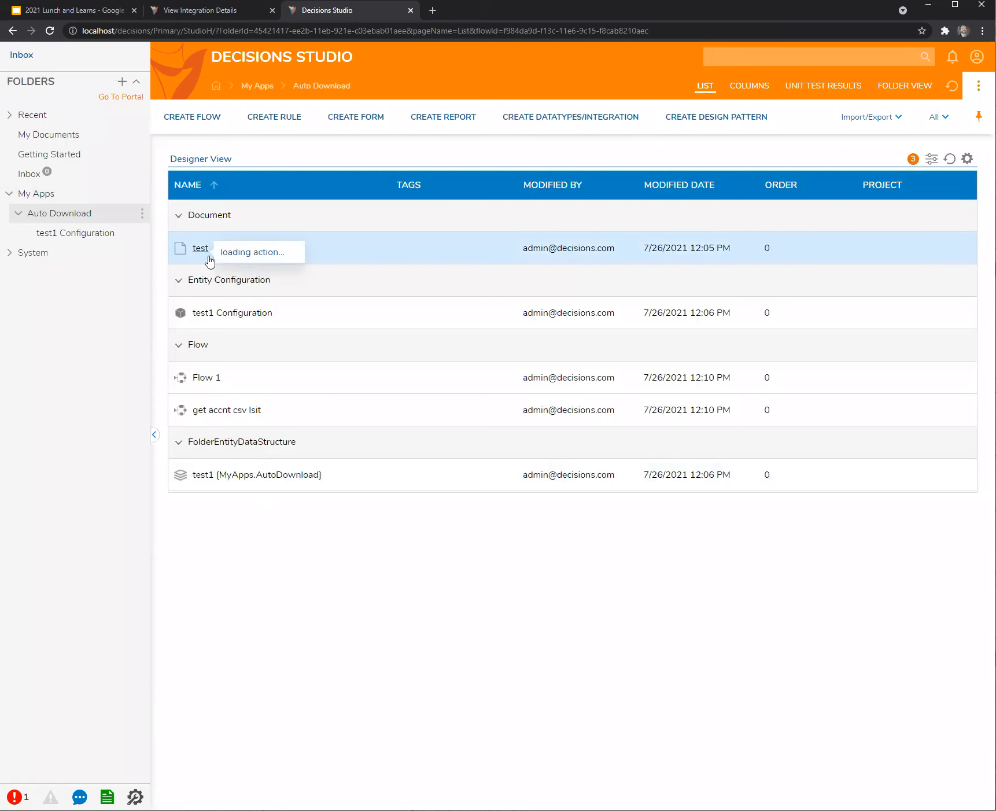
pyautogui.moveTo(261, 287)
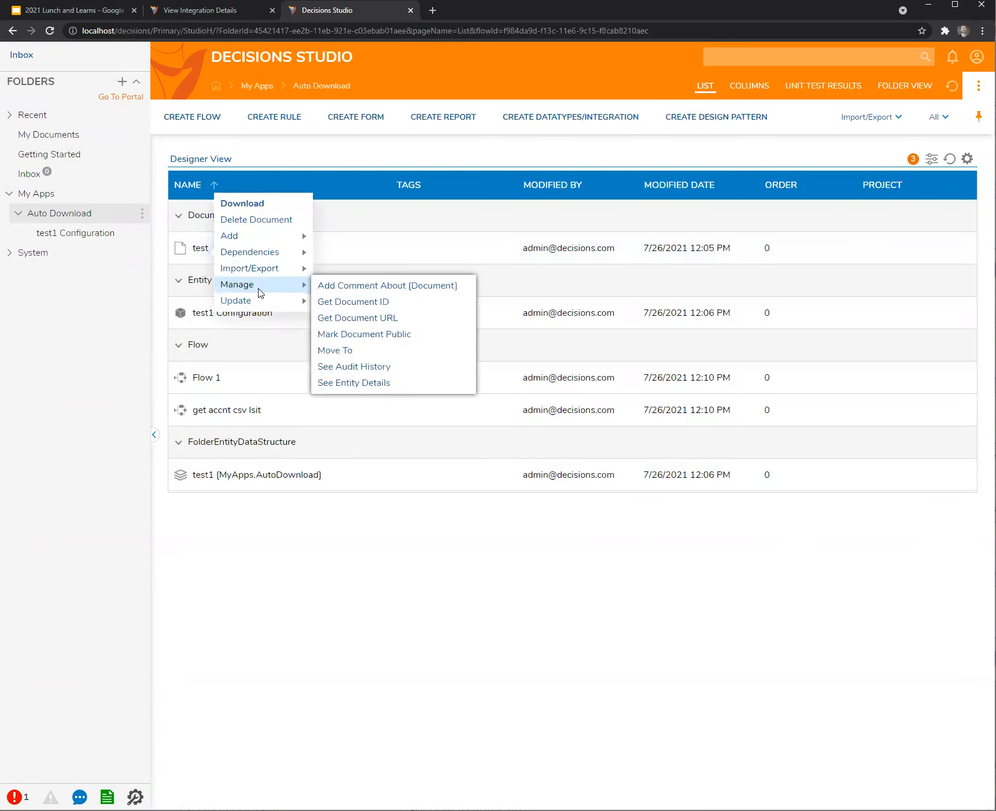
pyautogui.click(383, 320)
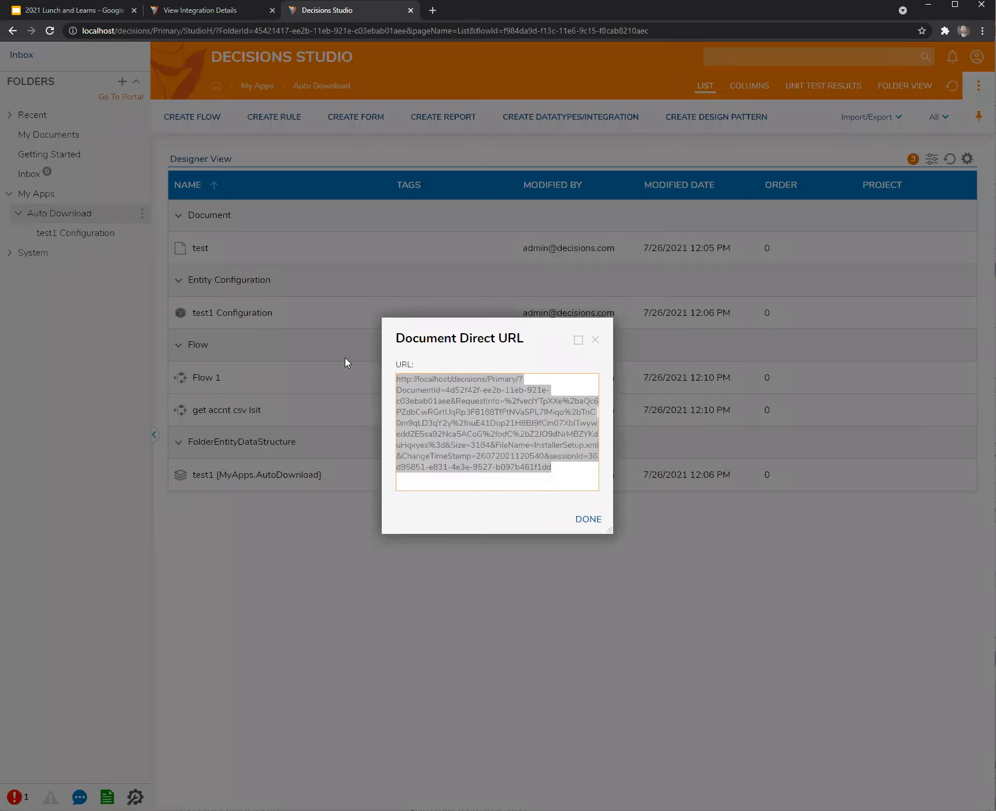
pyautogui.click(595, 339)
# Paste the document URL into Flow 1's End Form Session URL, save, and close the designer.
pyautogui.doubleClick(214, 387)
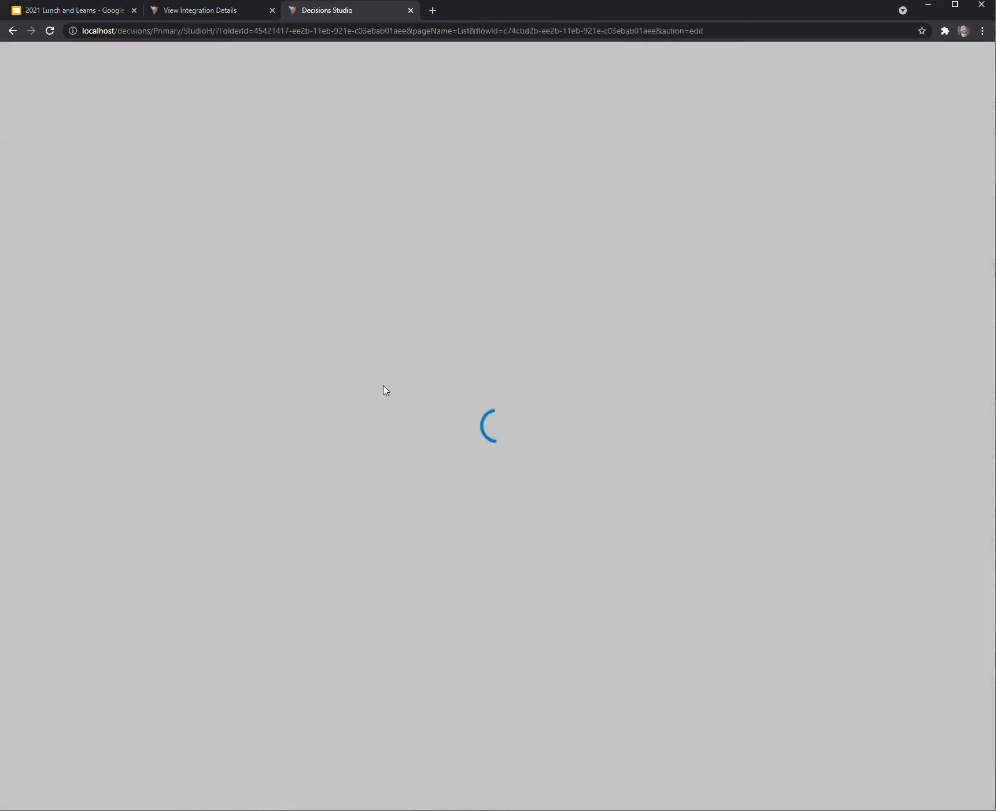
pyautogui.click(492, 252)
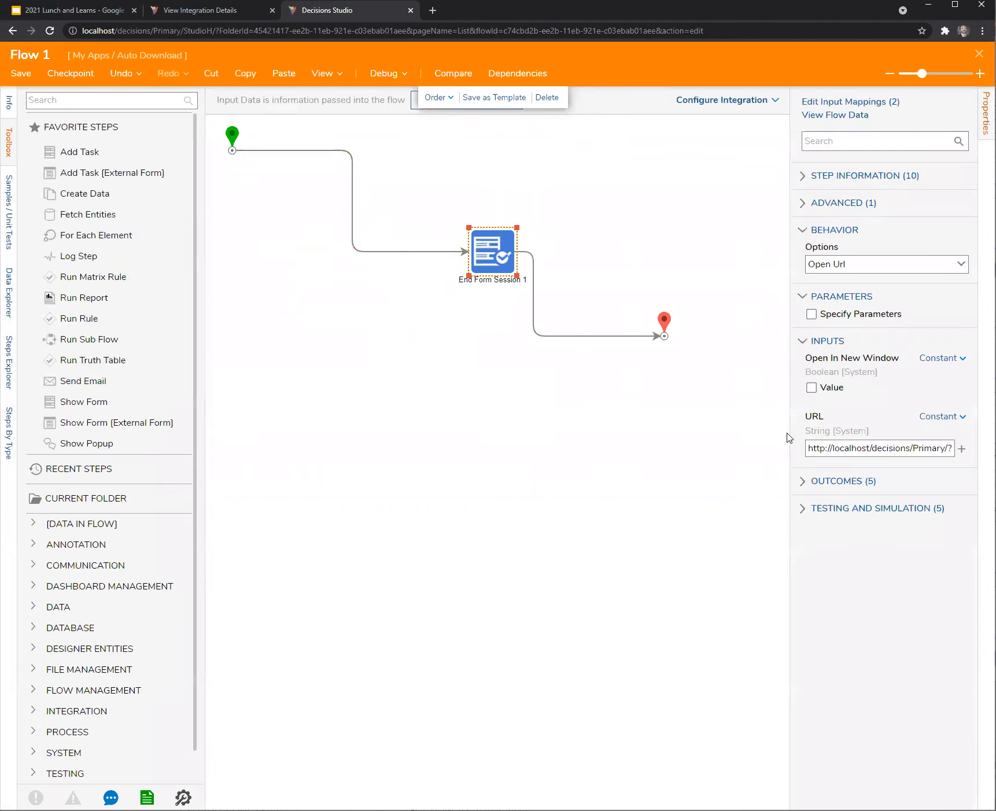
pyautogui.moveTo(790, 430); pyautogui.dragTo(485, 423)
pyautogui.click(937, 450)
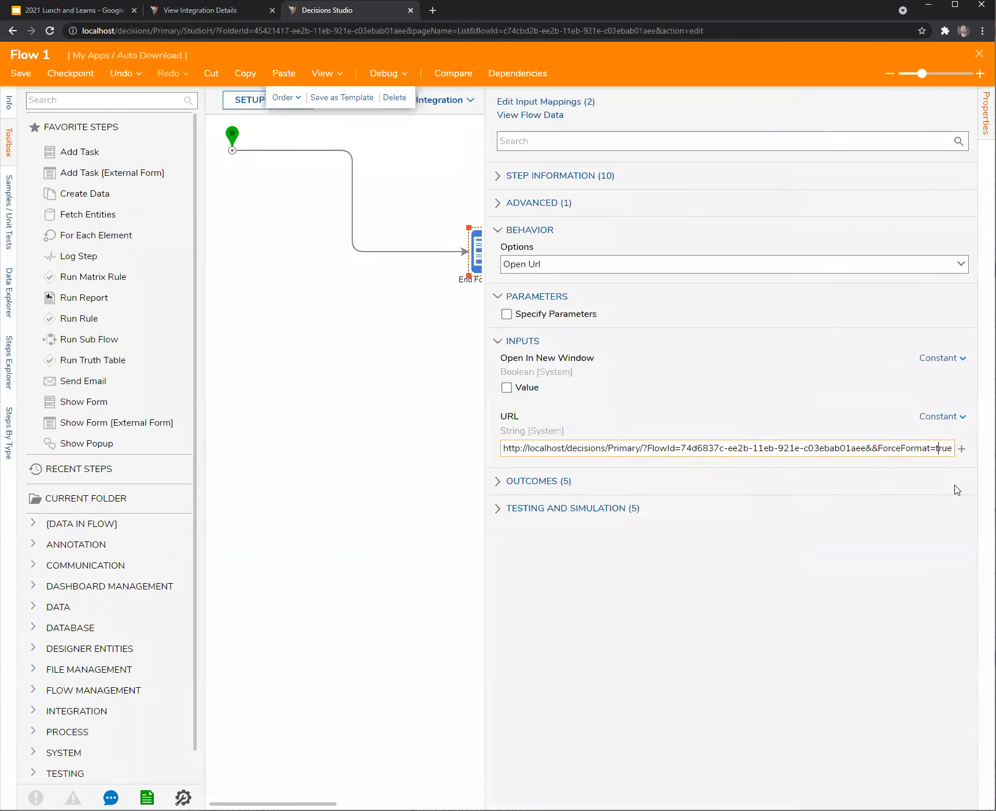
pyautogui.hotkey('ctrl', 'a')
pyautogui.hotkey('ctrl', 'v')
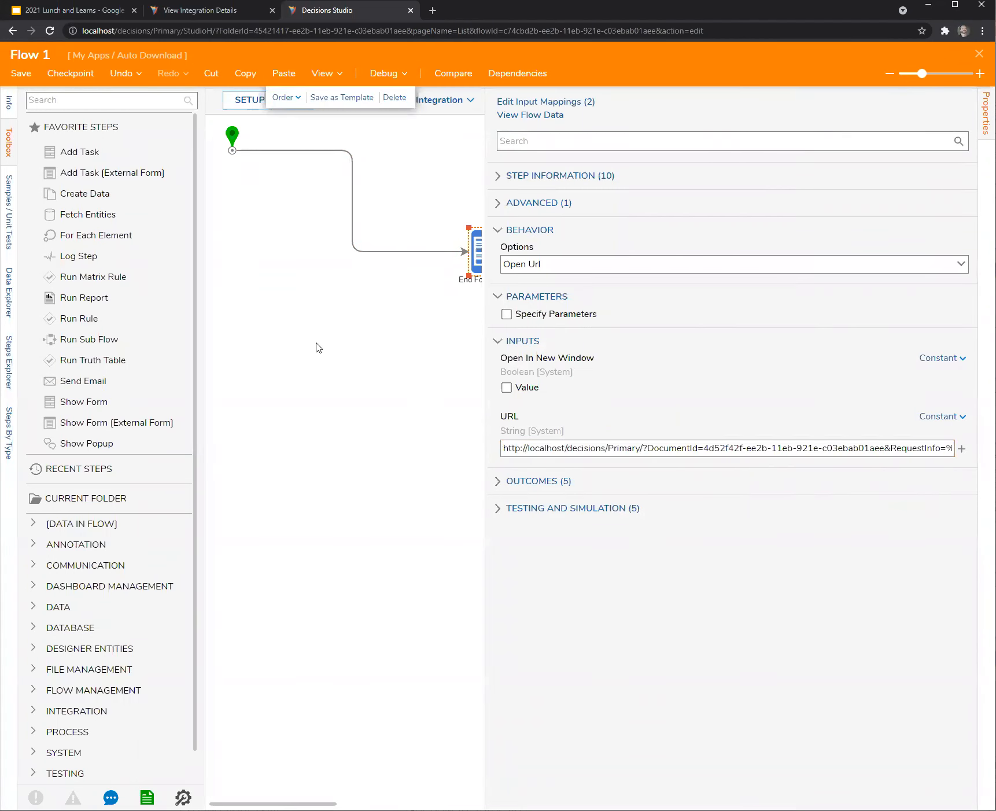
pyautogui.click(323, 347)
pyautogui.click(21, 75)
pyautogui.click(613, 506)
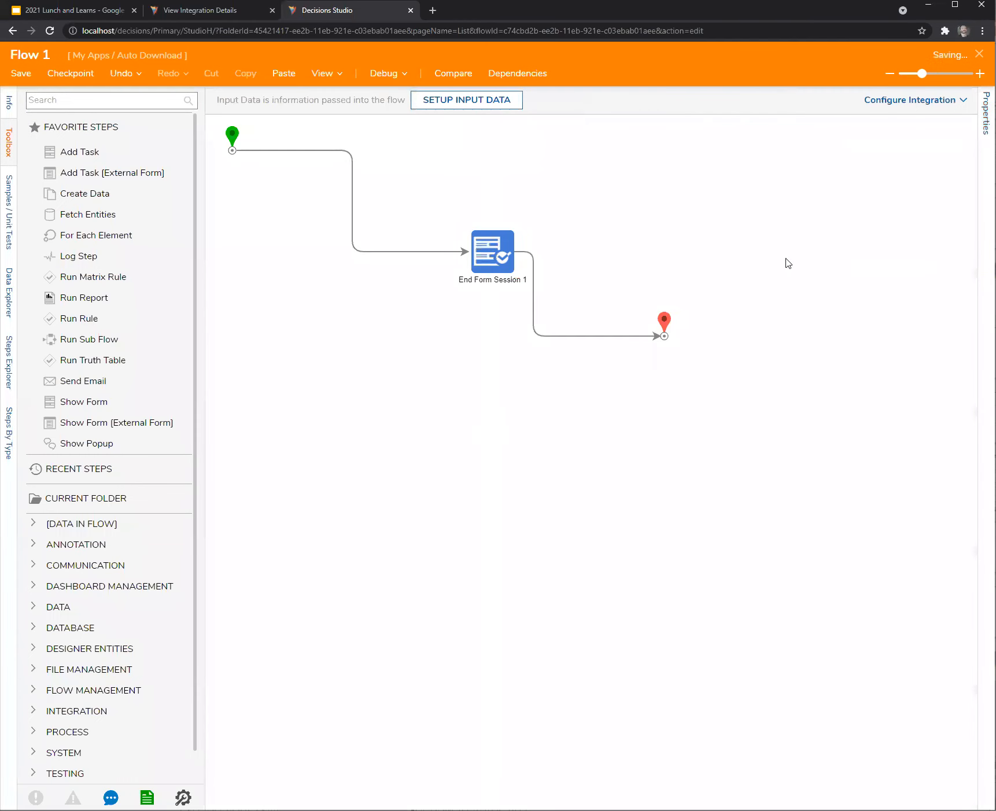
pyautogui.click(980, 53)
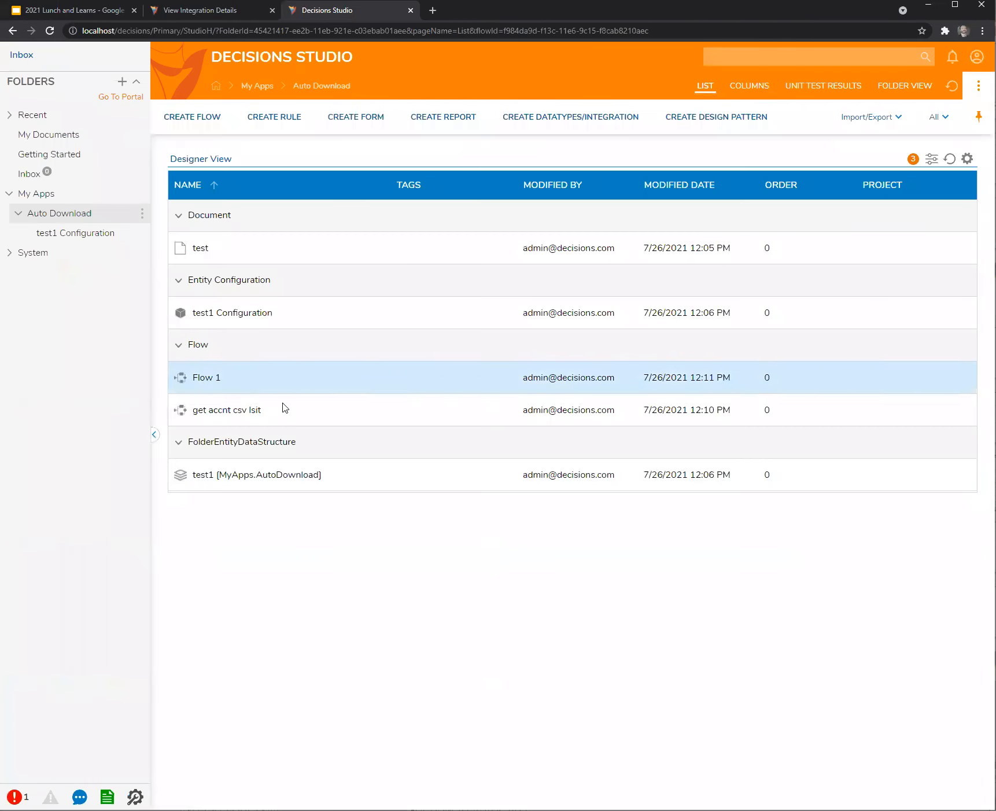
# Run Flow 1 to download InstallerSetup (1).xml, then reopen the test document's URL window enlarged.
pyautogui.click(198, 379)
pyautogui.click(229, 296)
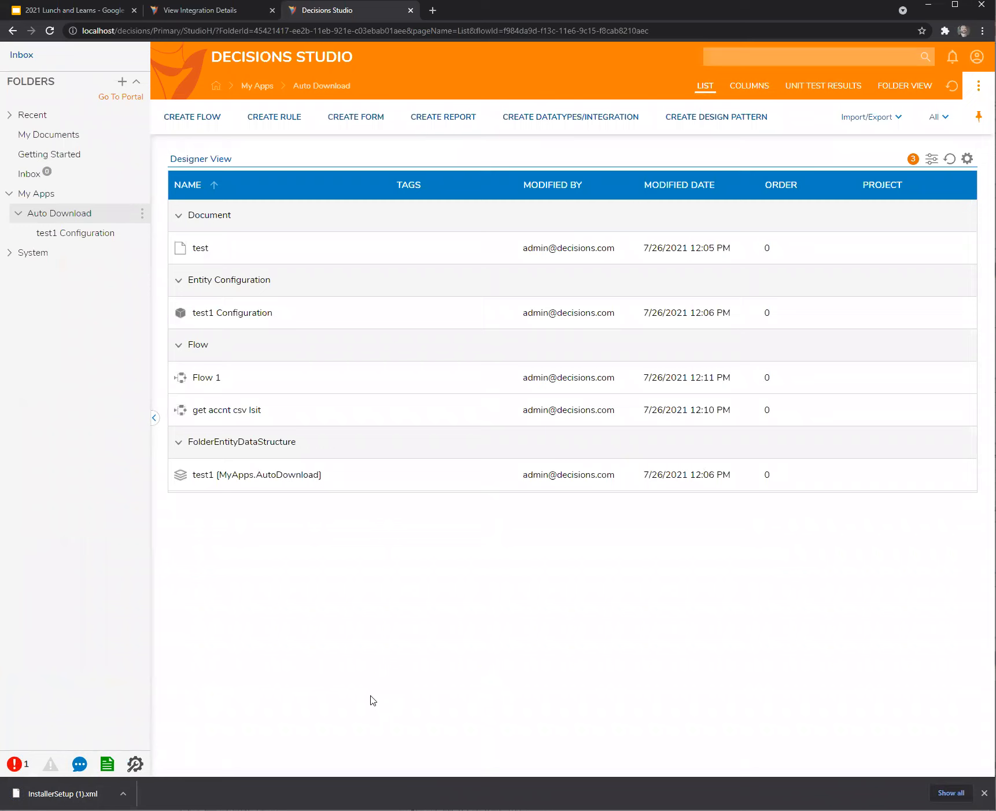
pyautogui.rightClick(205, 249)
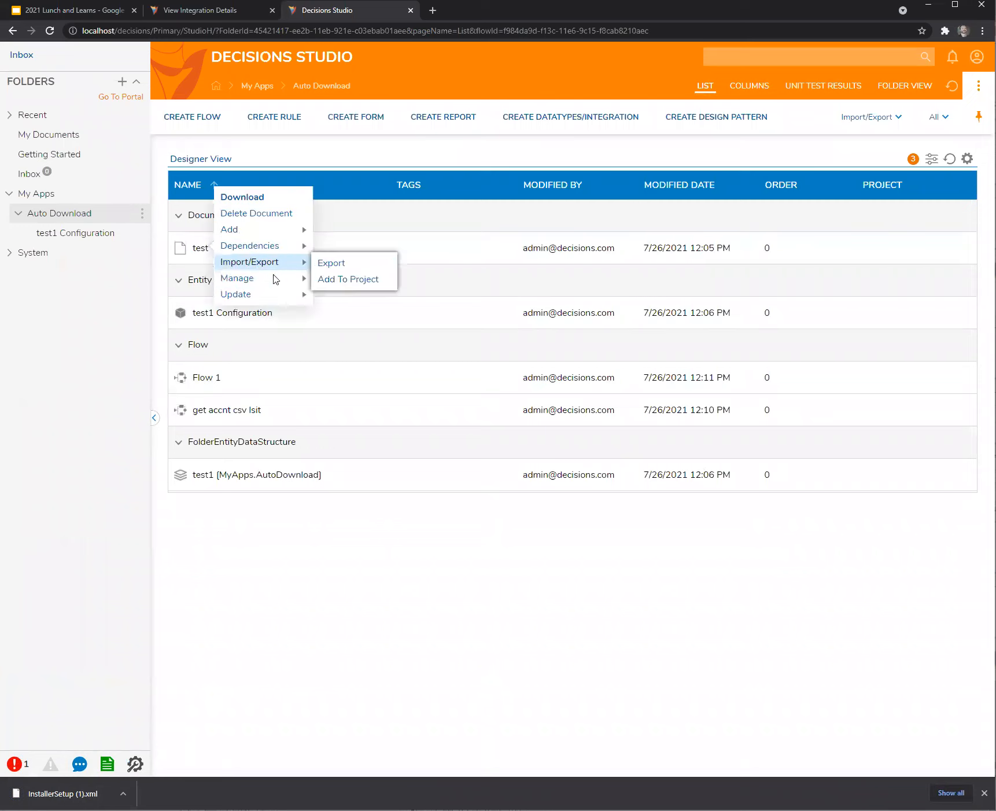
pyautogui.moveTo(291, 278)
pyautogui.click(369, 312)
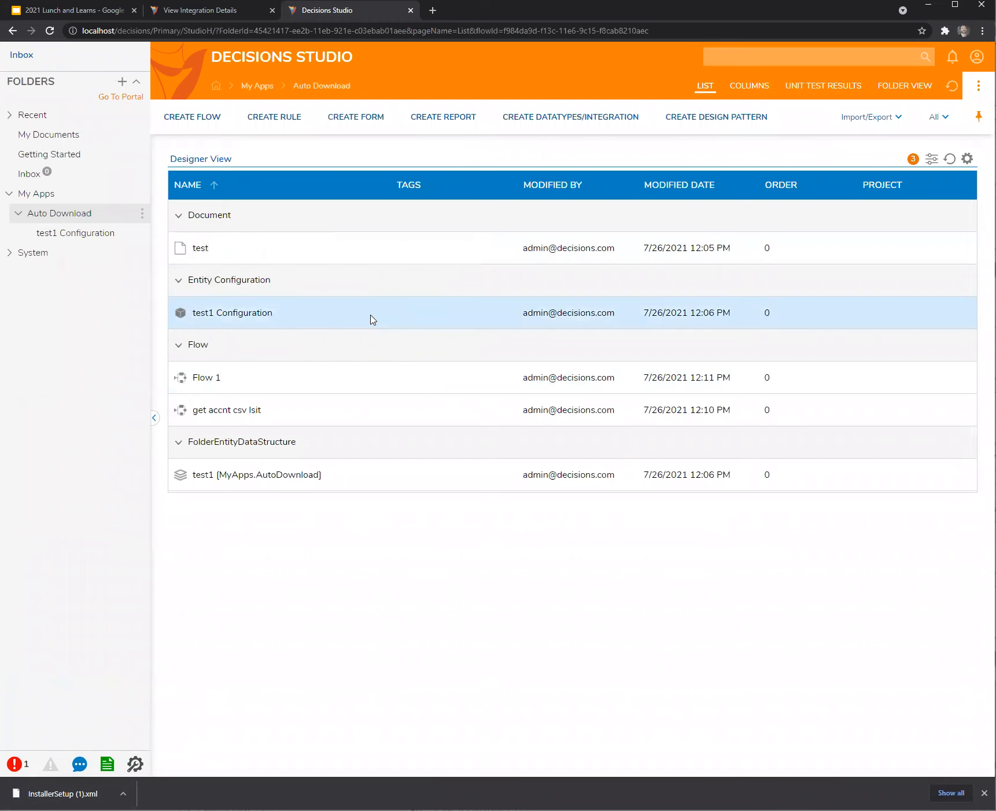
pyautogui.moveTo(493, 304); pyautogui.dragTo(345, 288)
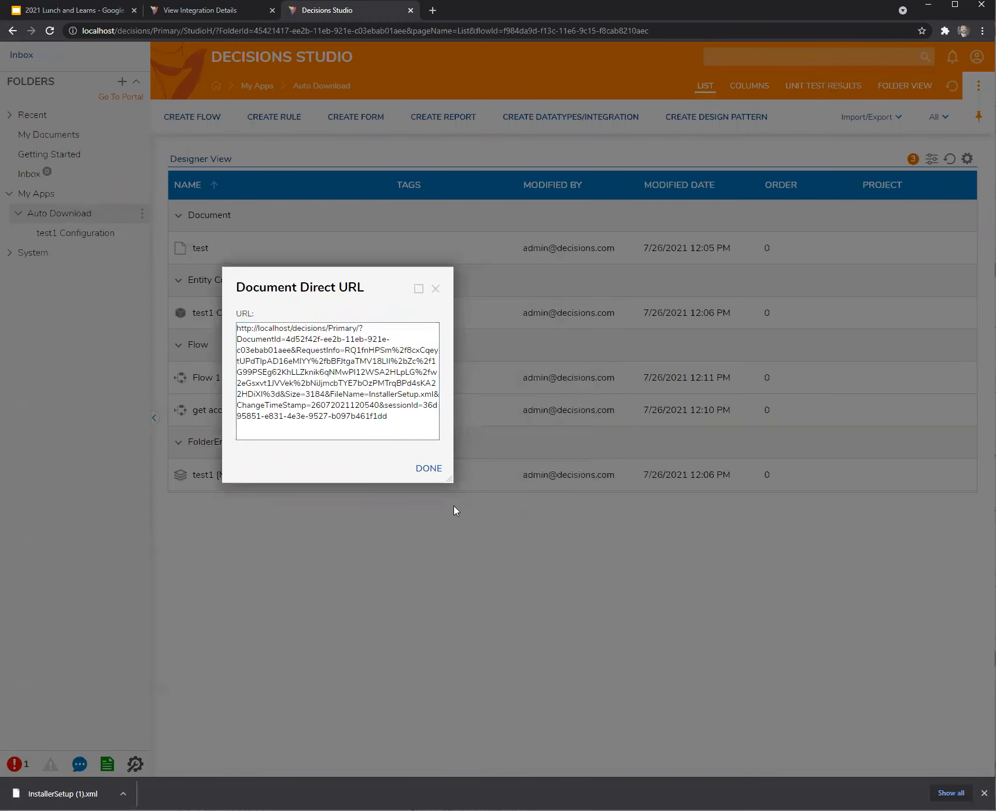
pyautogui.moveTo(454, 479); pyautogui.dragTo(797, 571)
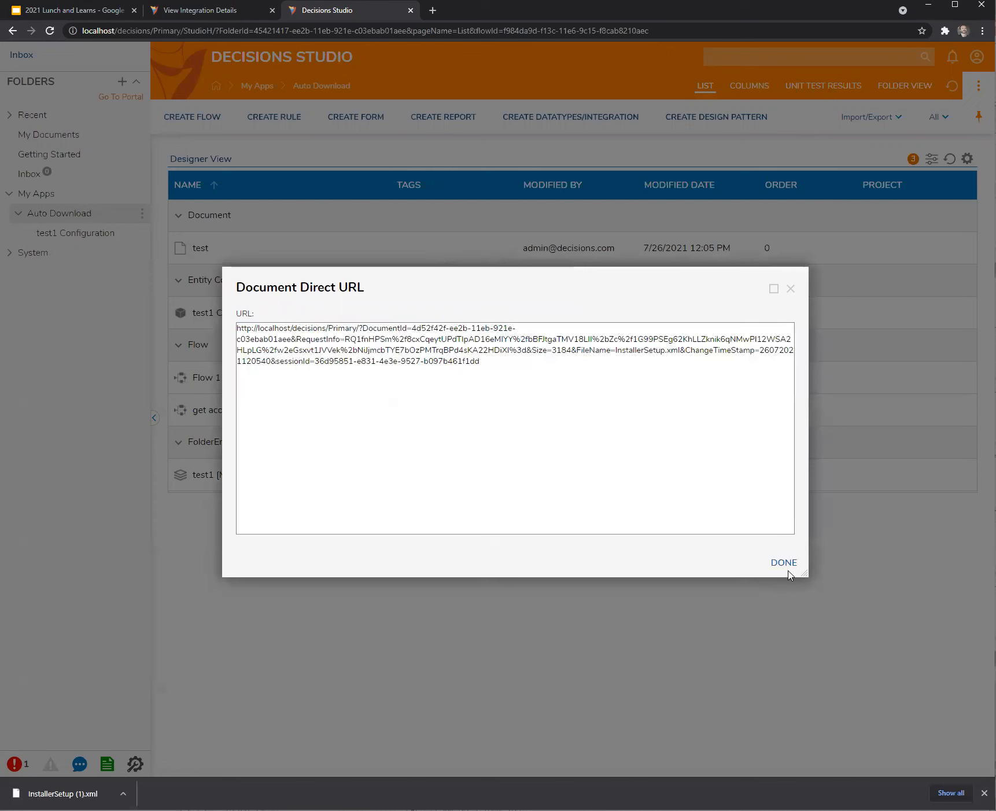
# Close the test document's Document Direct URL window.
pyautogui.click(790, 289)
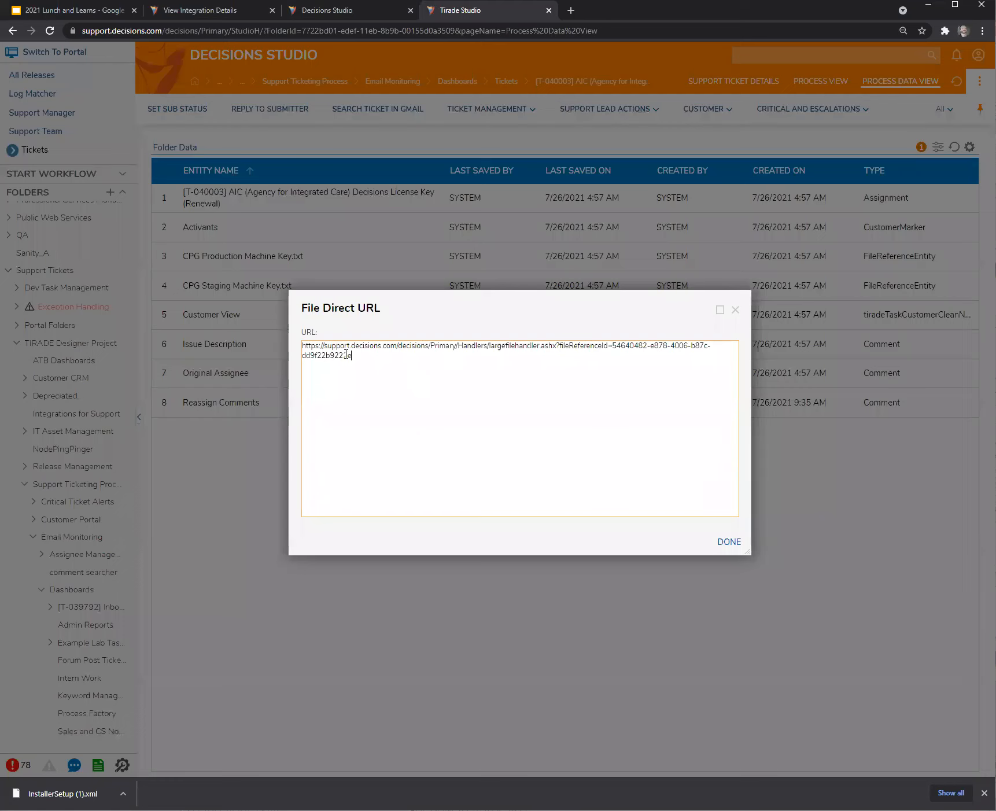
# Select the Tirade Studio ticket file's direct URL, reposition its window, then return to Decisions Studio.
pyautogui.hotkey('ctrl', 'a')
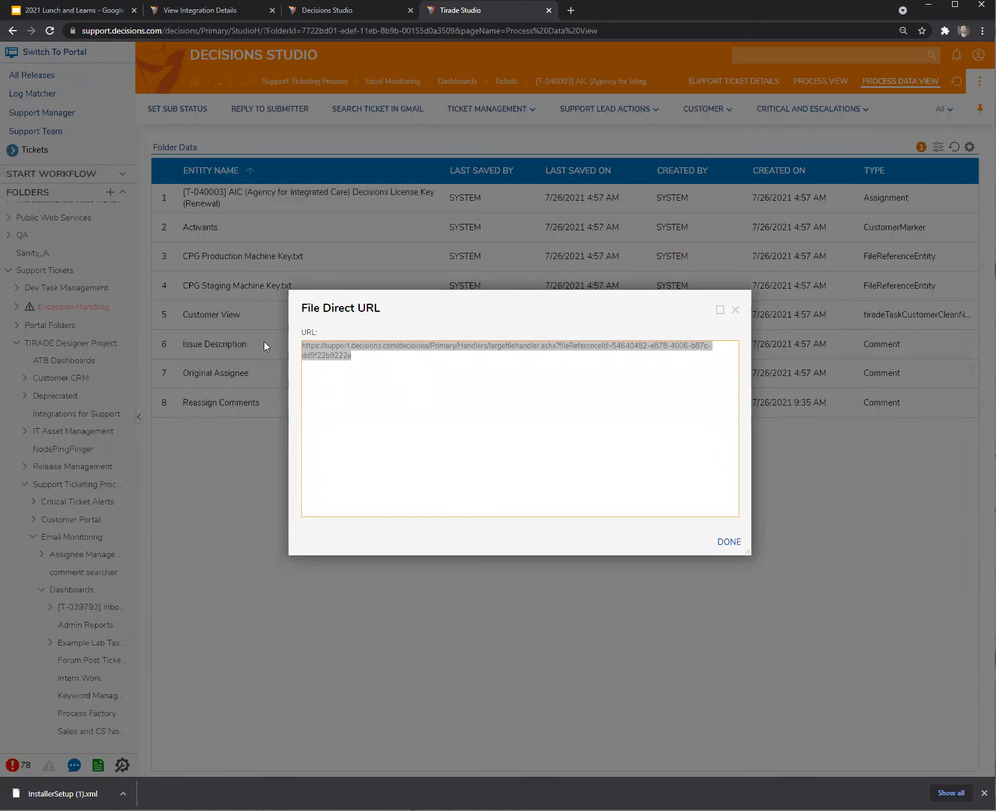
pyautogui.moveTo(476, 298); pyautogui.dragTo(323, 149)
pyautogui.click(405, 275)
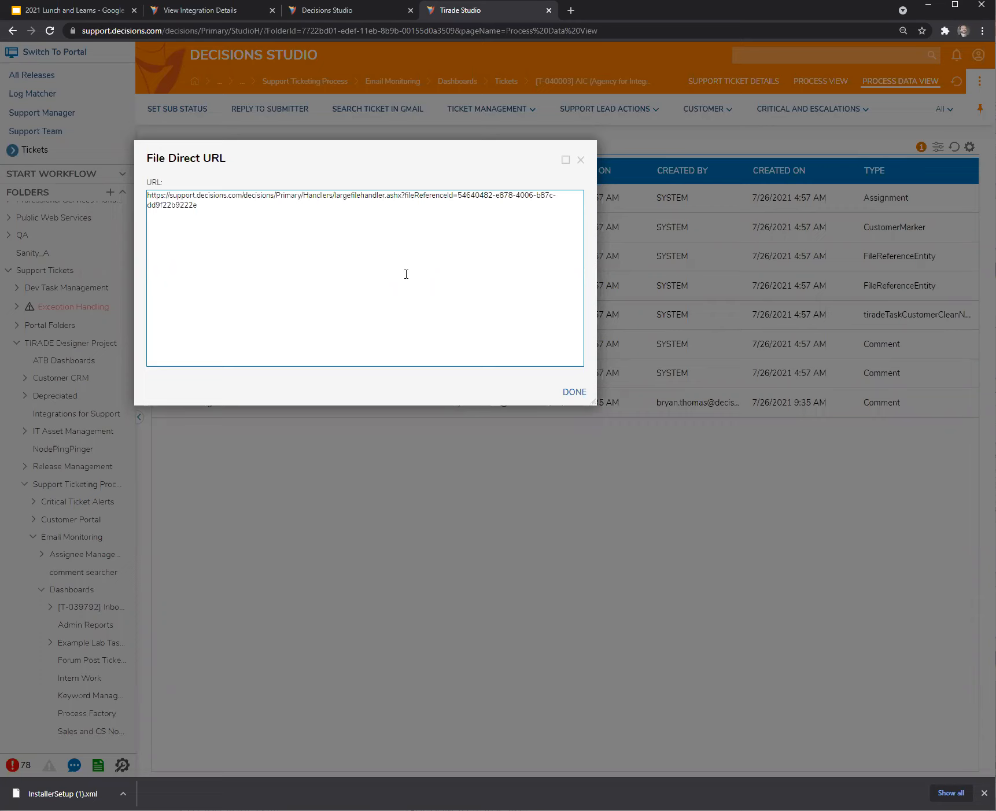
pyautogui.moveTo(373, 155); pyautogui.dragTo(557, 408)
pyautogui.moveTo(497, 419); pyautogui.dragTo(329, 168)
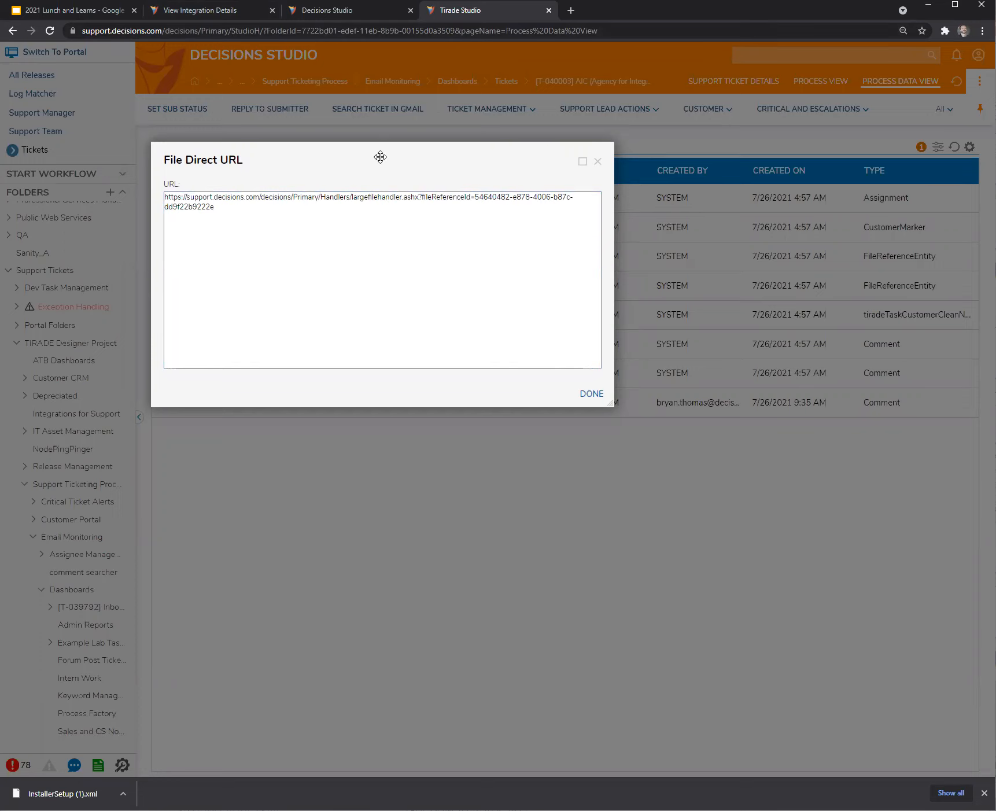
pyautogui.moveTo(380, 157); pyautogui.dragTo(376, 157)
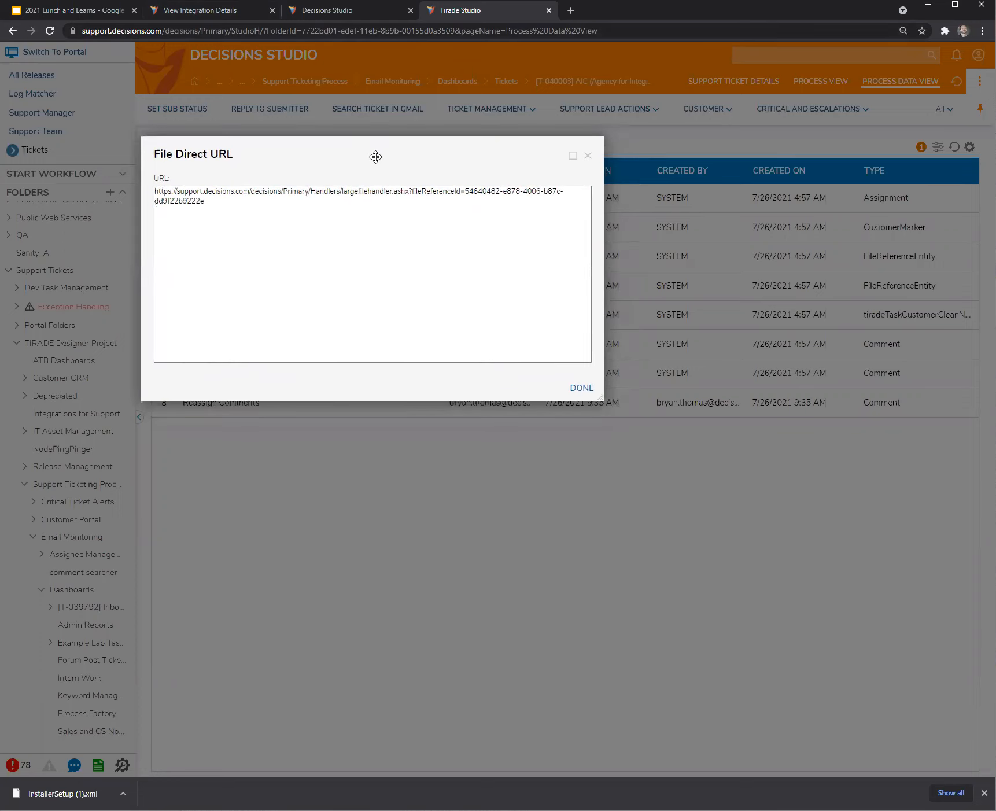
pyautogui.click(355, 11)
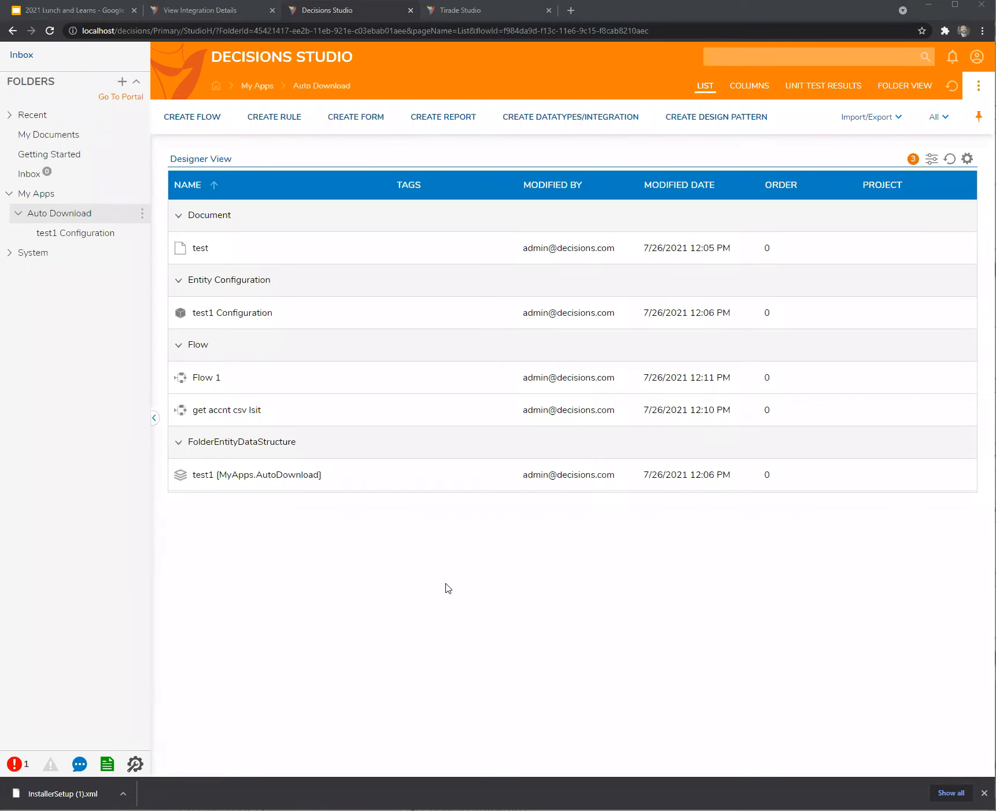
# Close the File Direct URL window and the Tirade Studio tab, then start a new report.
pyautogui.click(219, 16)
pyautogui.click(354, 16)
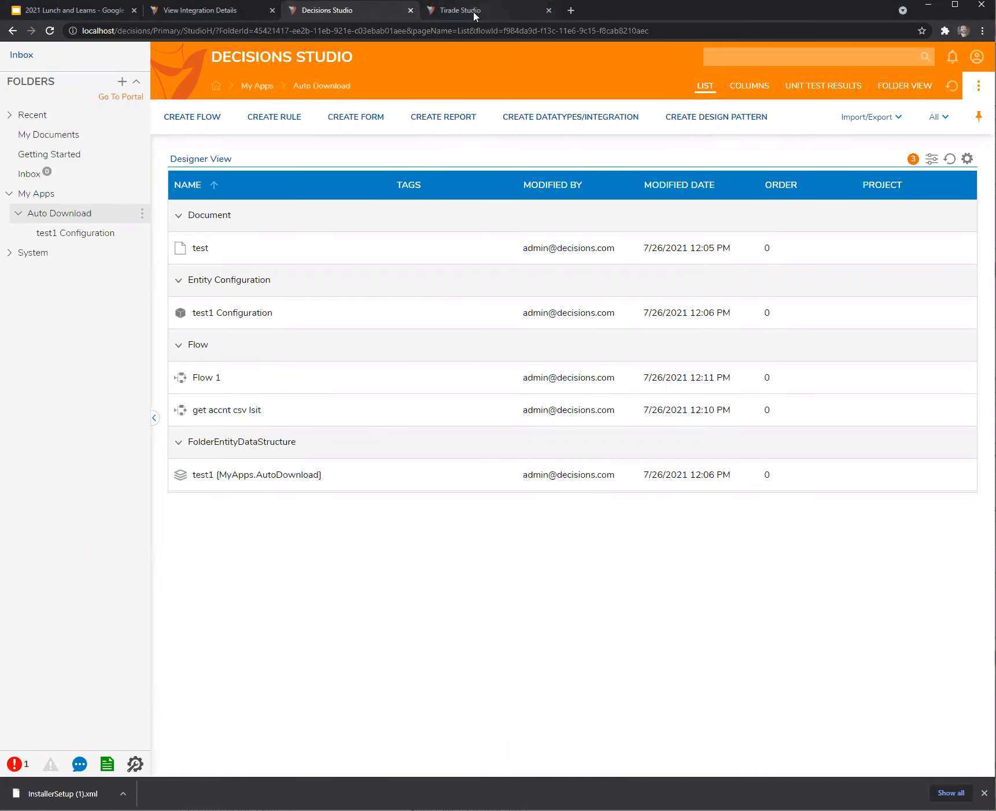
pyautogui.click(475, 16)
pyautogui.click(589, 156)
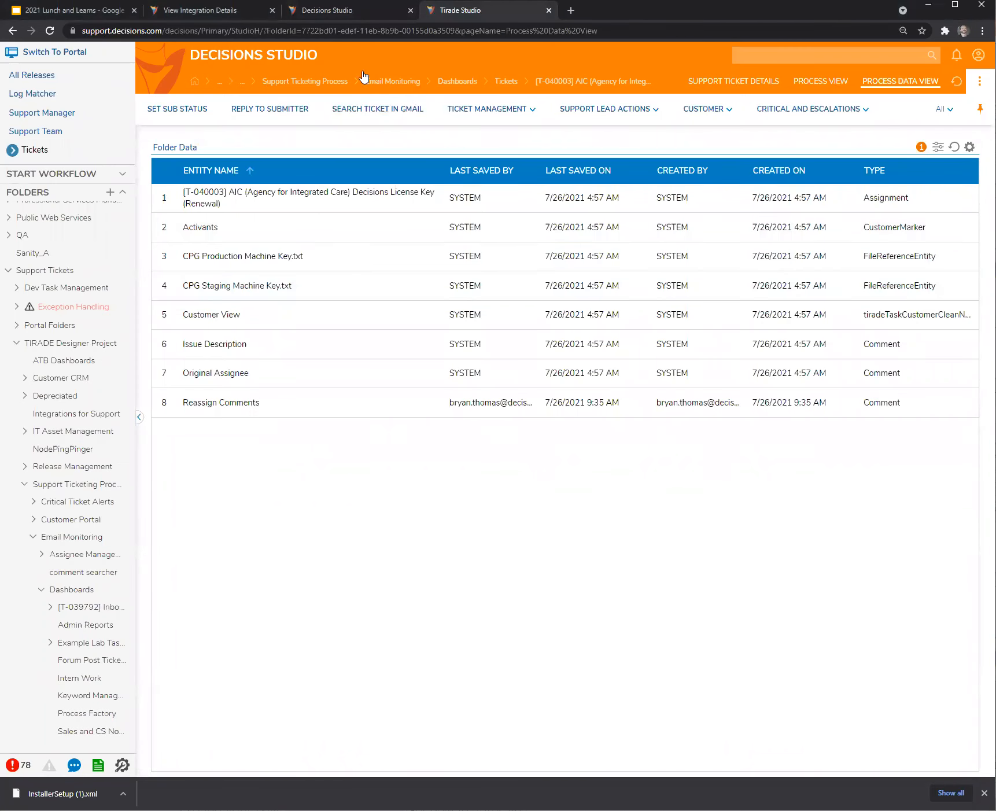
pyautogui.click(354, 11)
pyautogui.click(480, 16)
pyautogui.click(551, 11)
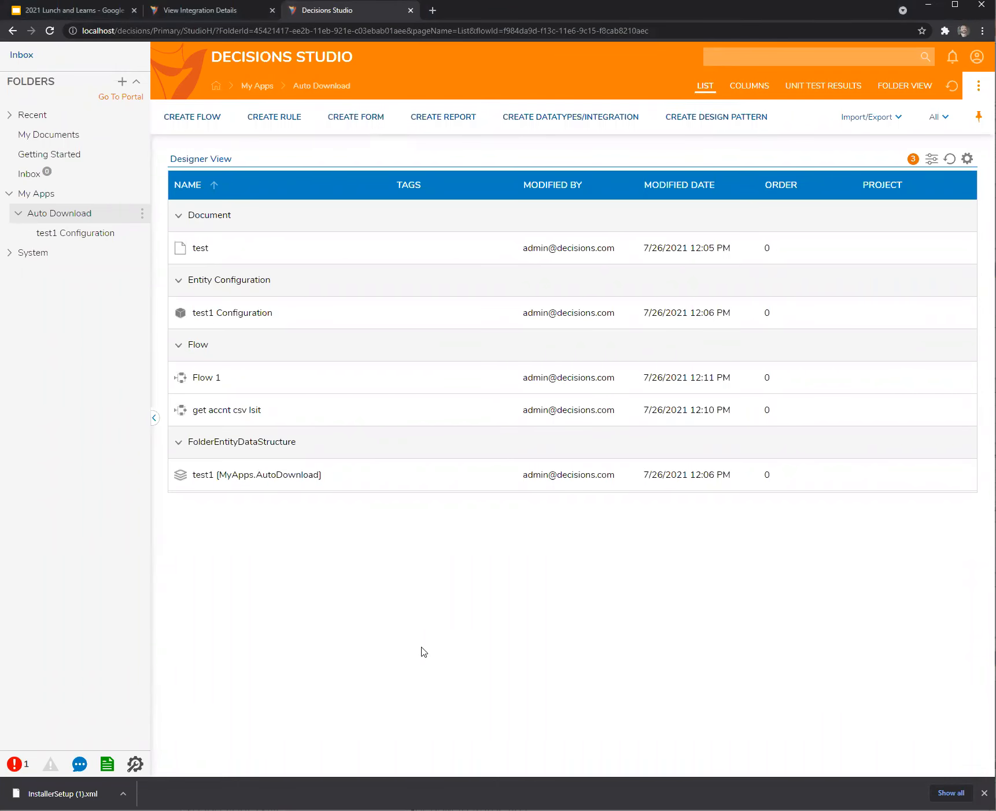
pyautogui.click(444, 119)
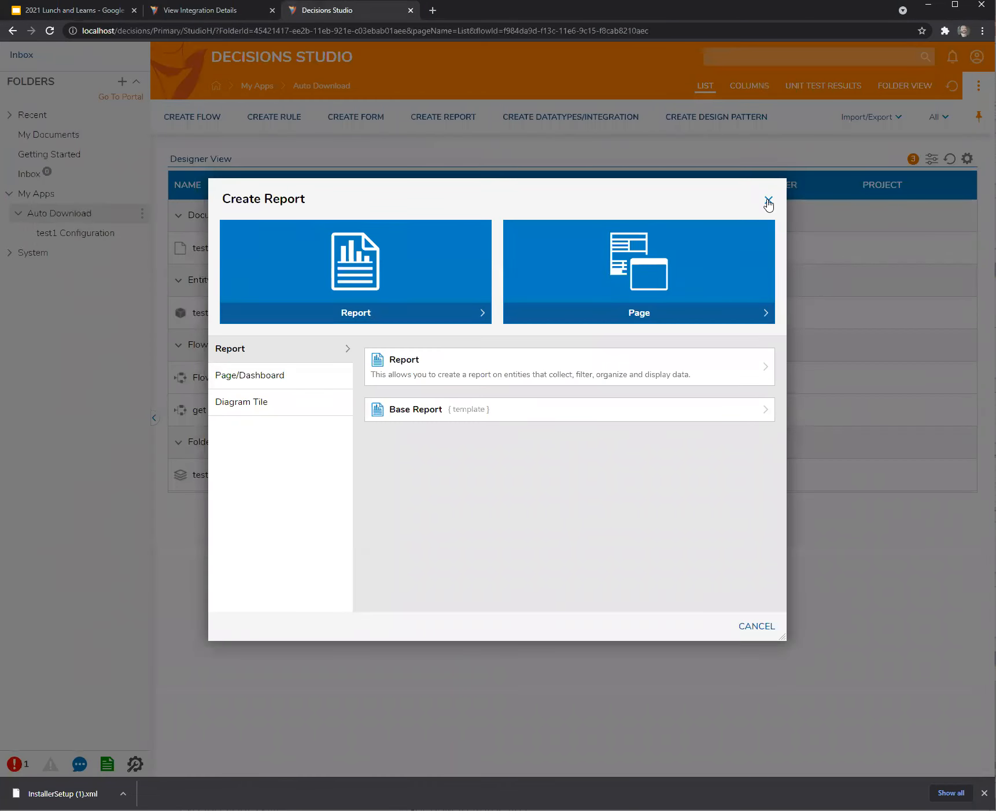
# Create Report 1 with Account Data Source and its Email Address column.
pyautogui.click(471, 374)
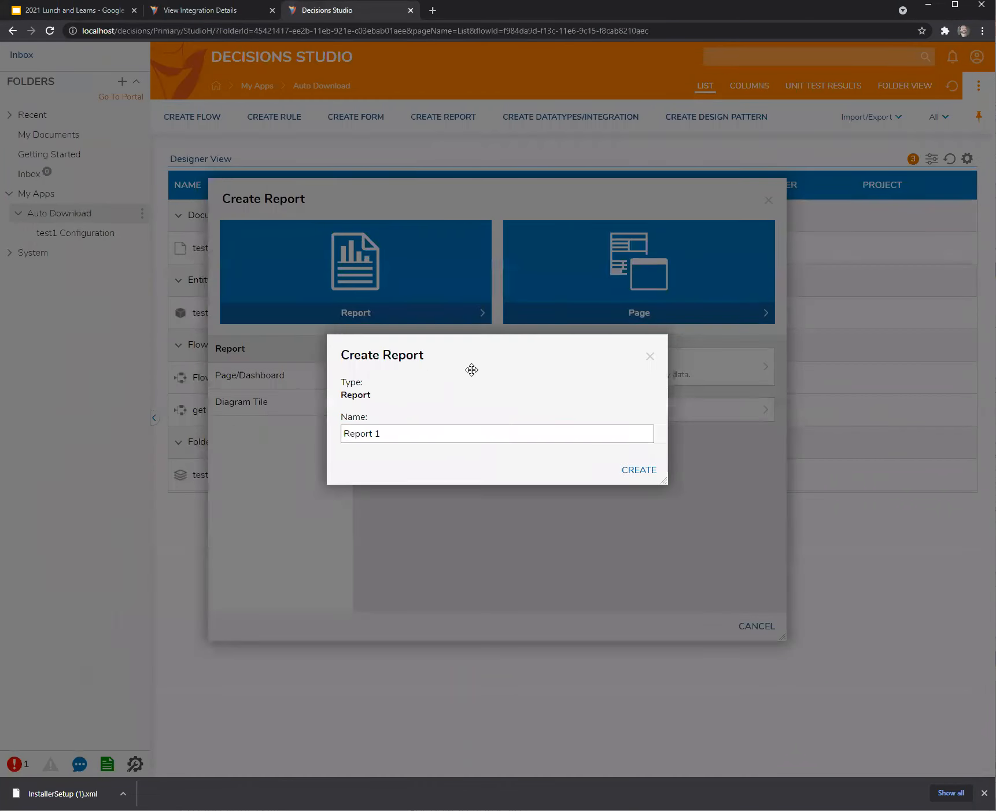
pyautogui.click(636, 470)
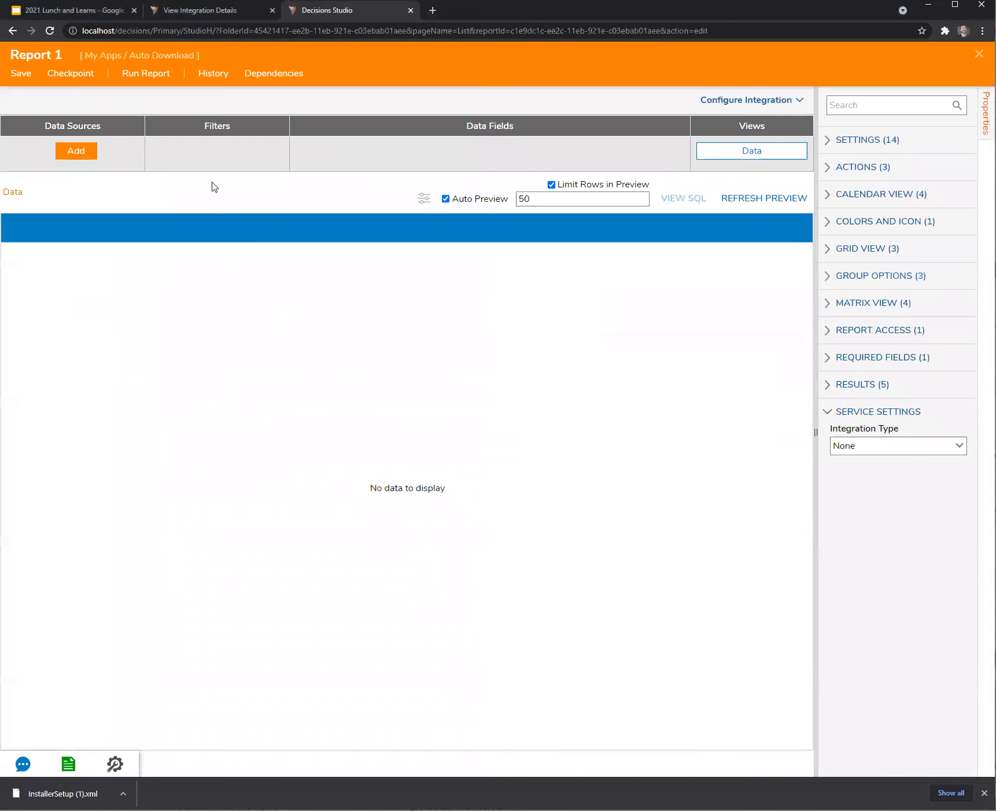
pyautogui.click(76, 150)
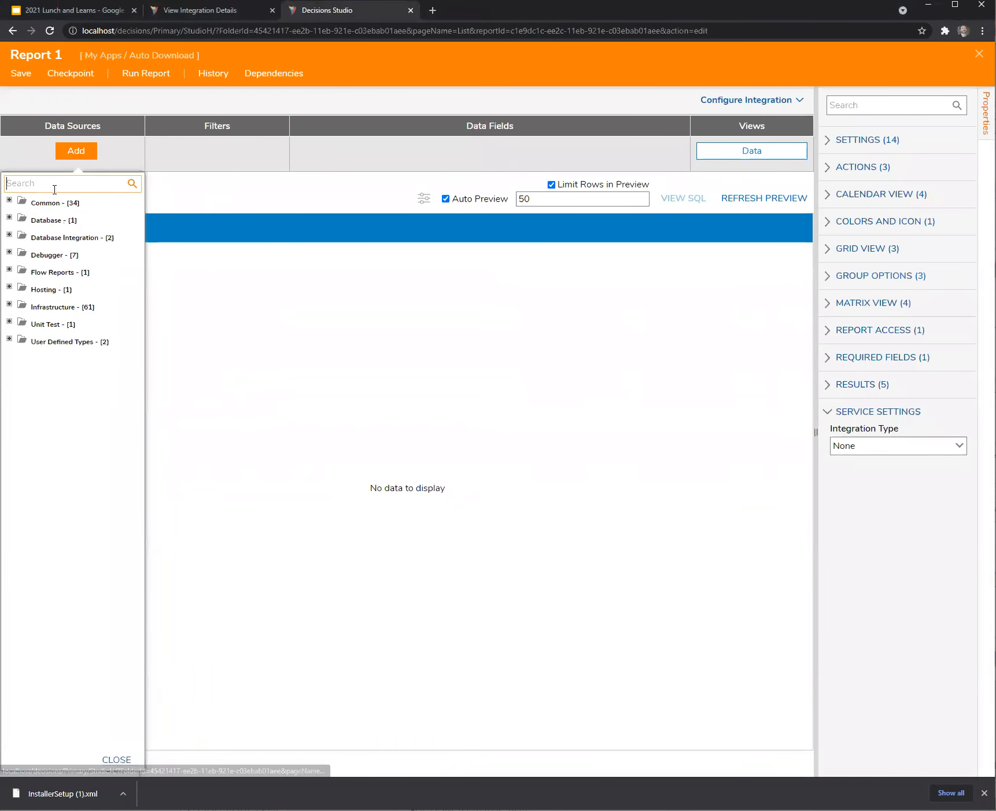
pyautogui.write('account')
pyautogui.click(50, 202)
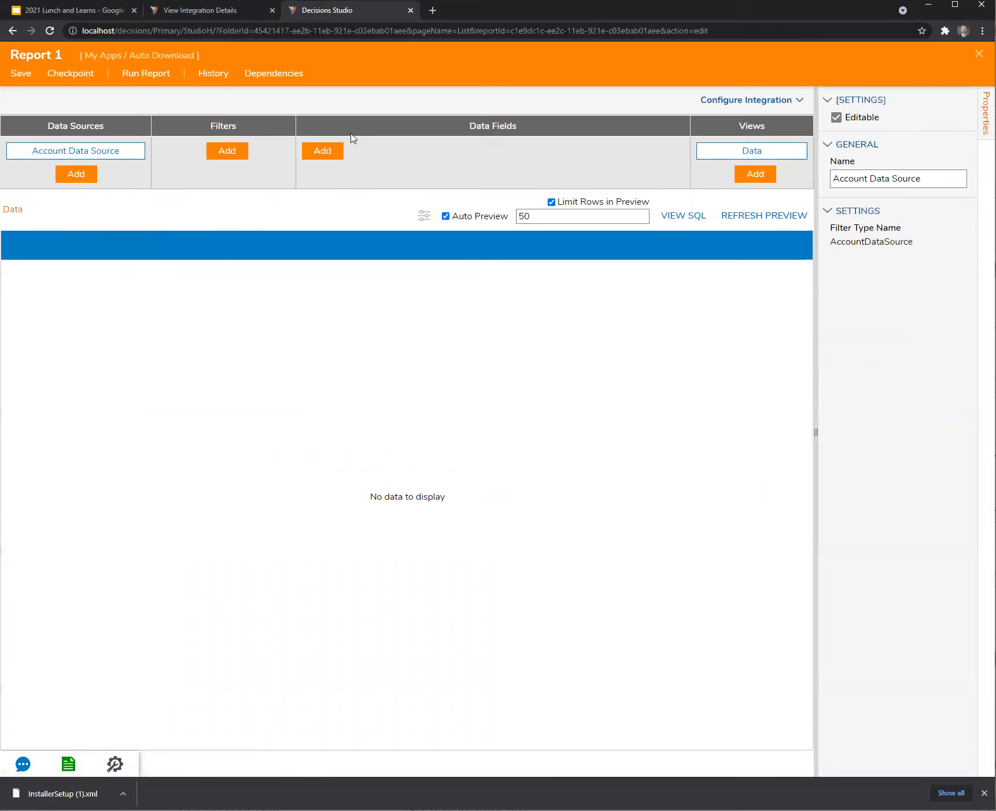
pyautogui.click(322, 150)
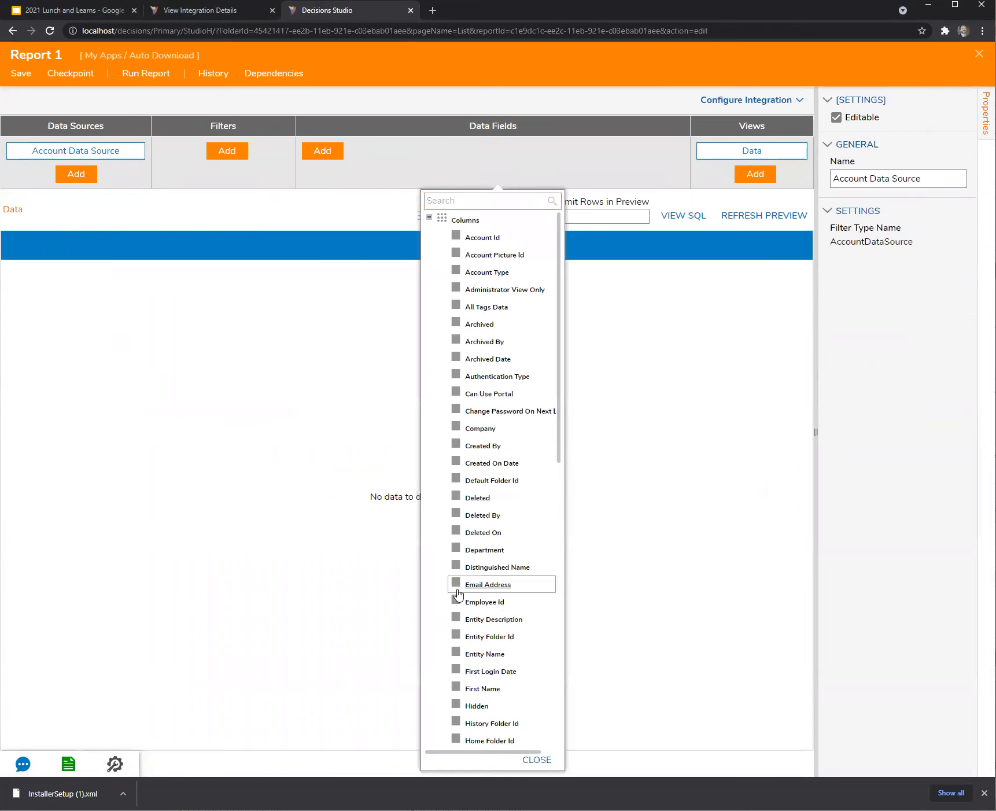
pyautogui.click(457, 589)
pyautogui.click(317, 434)
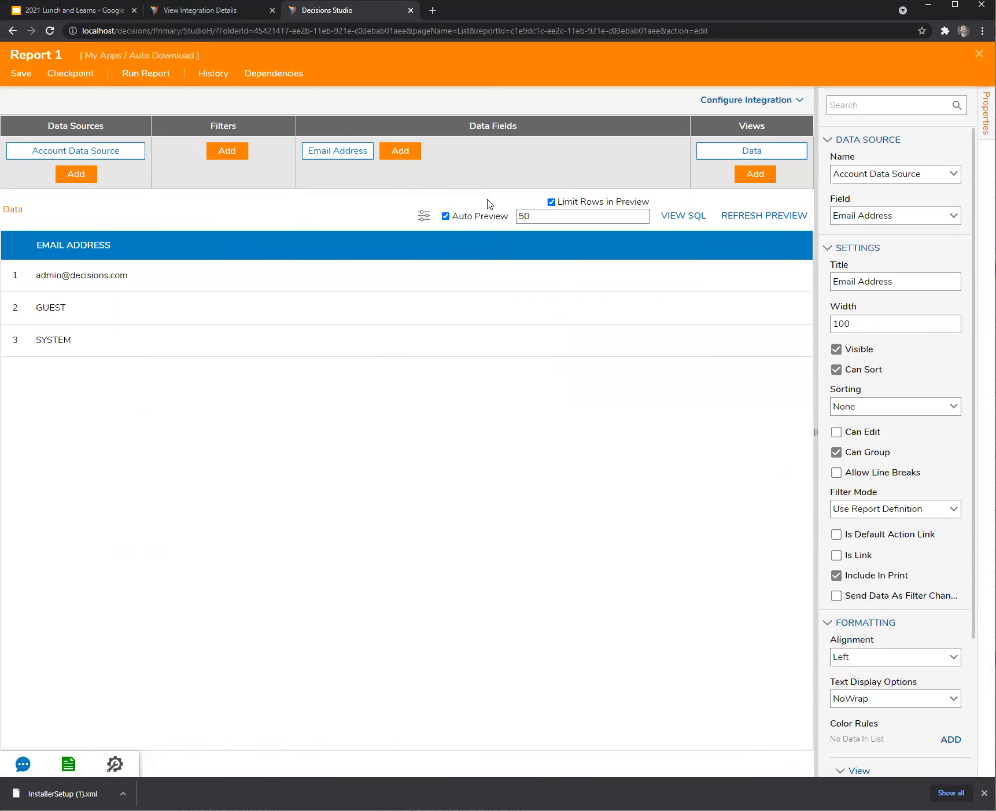
# Publish the report as an API Service in Excel format, allowing only GET.
pyautogui.click(780, 103)
pyautogui.click(727, 177)
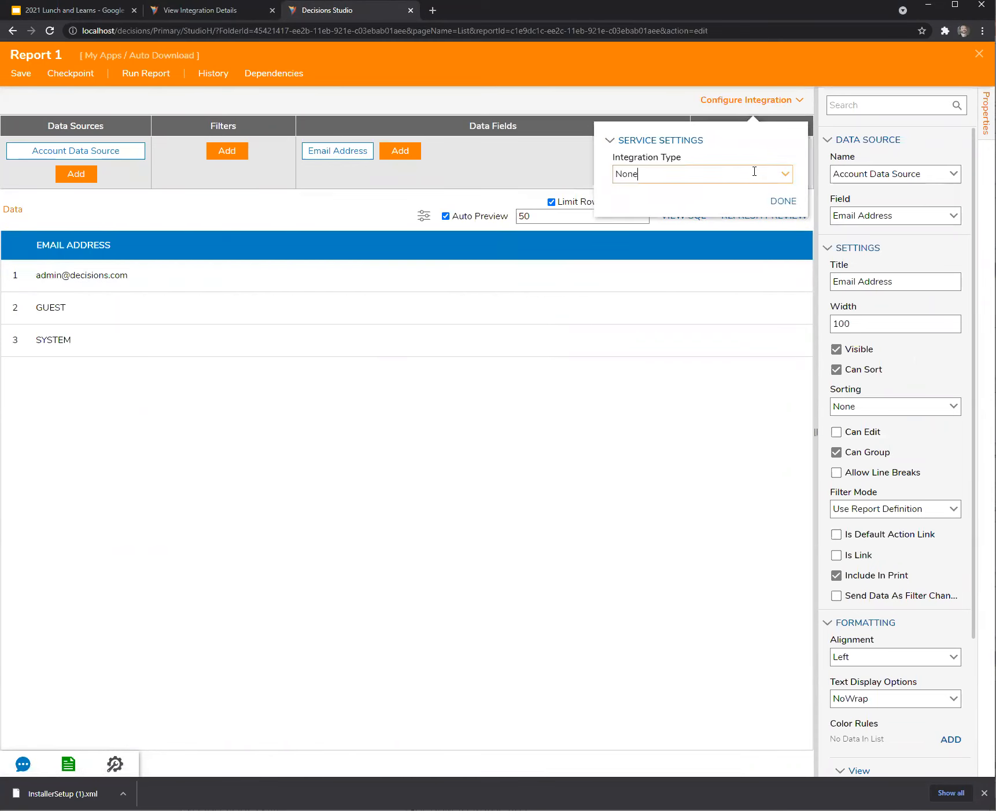
pyautogui.click(780, 172)
pyautogui.click(719, 194)
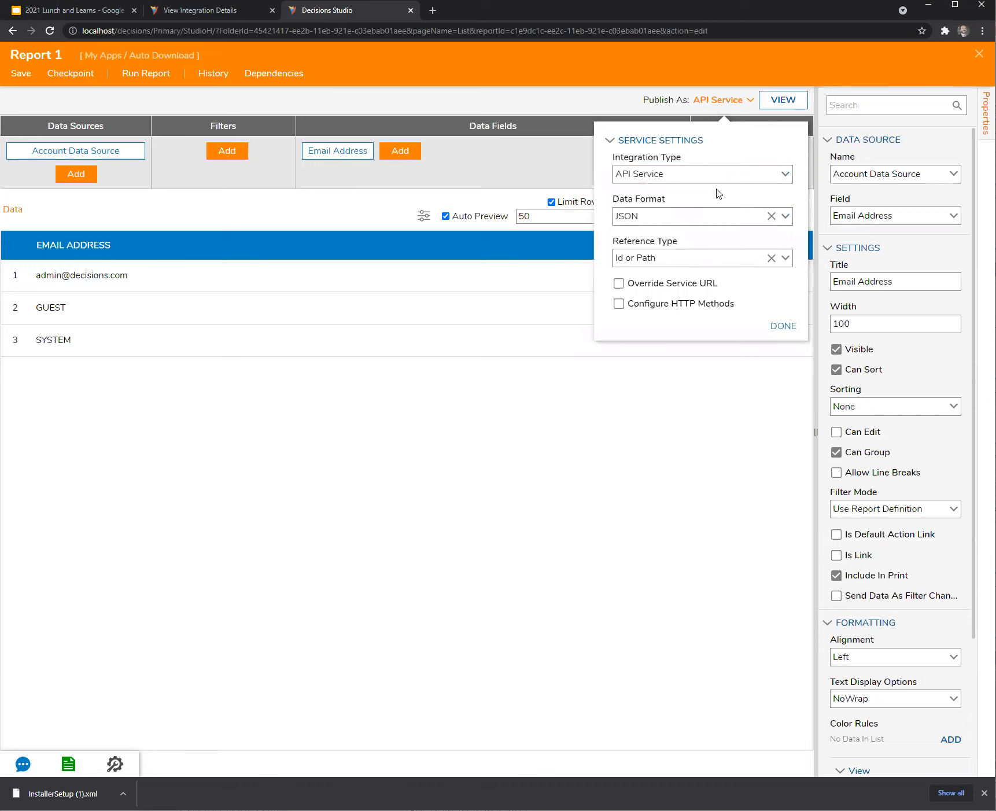
pyautogui.click(783, 218)
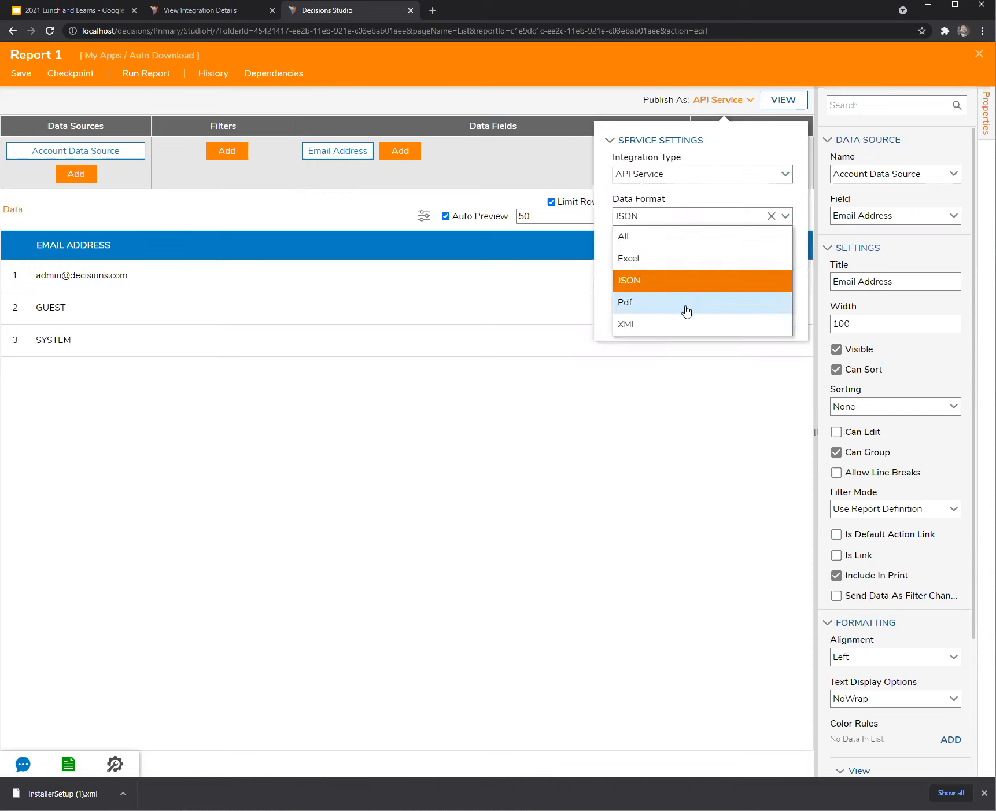
pyautogui.click(661, 258)
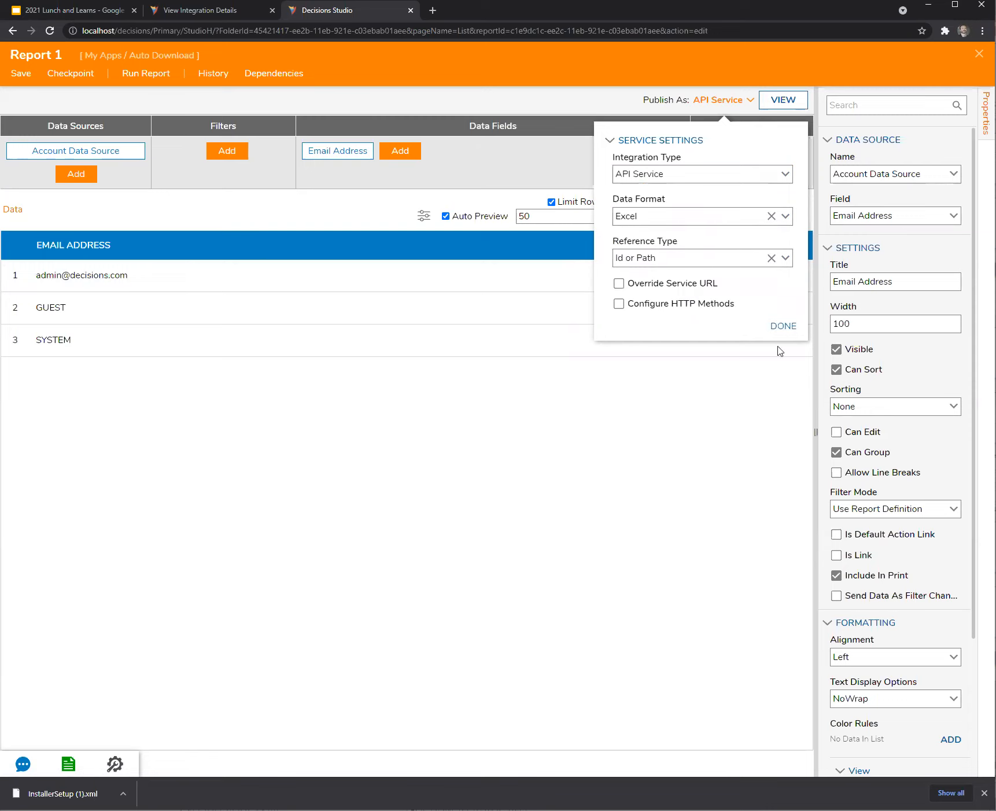
pyautogui.click(624, 305)
pyautogui.click(628, 346)
pyautogui.click(785, 425)
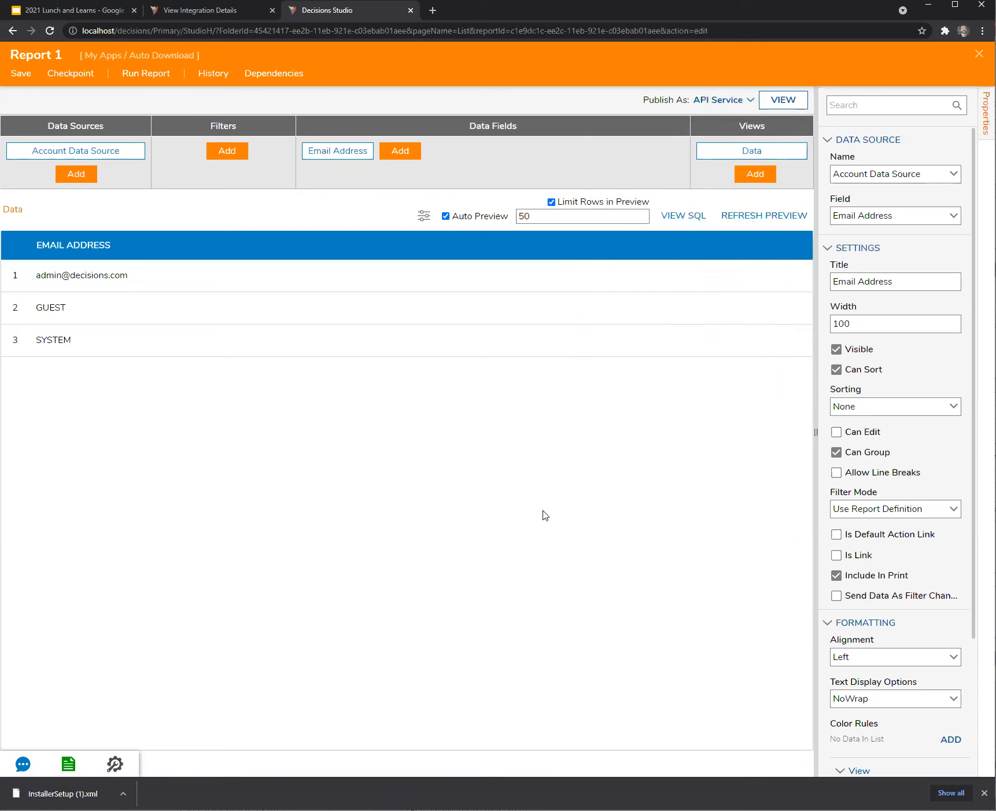
# Save Report 1 and show its integration details.
pyautogui.click(23, 74)
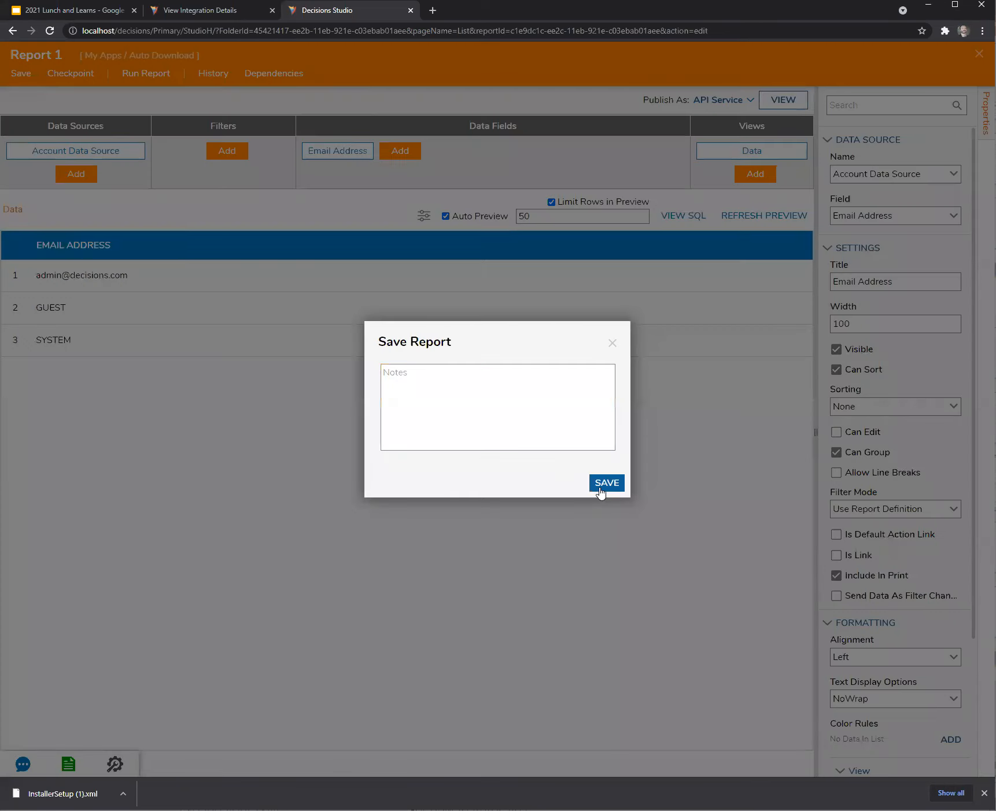
pyautogui.click(602, 484)
pyautogui.click(790, 102)
pyautogui.click(272, 11)
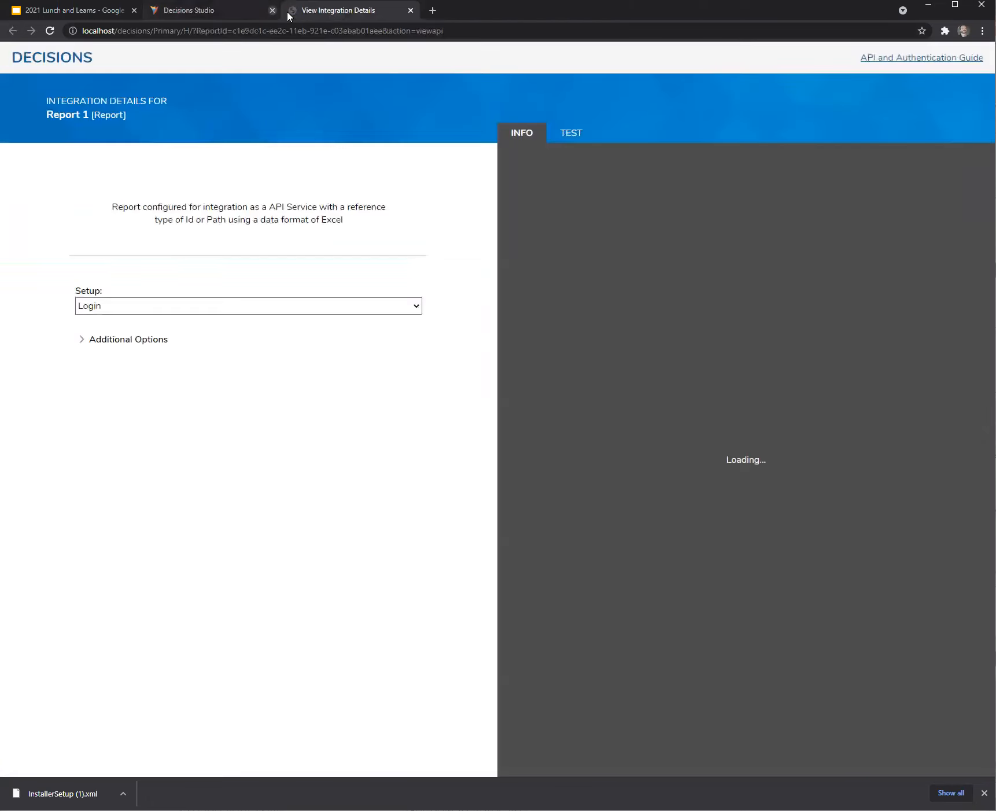
# Load the Call via GET address in a new tab to download Report 1.xlsx, then return.
pyautogui.moveTo(750, 188); pyautogui.dragTo(609, 172)
pyautogui.hotkey('ctrl', 'c')
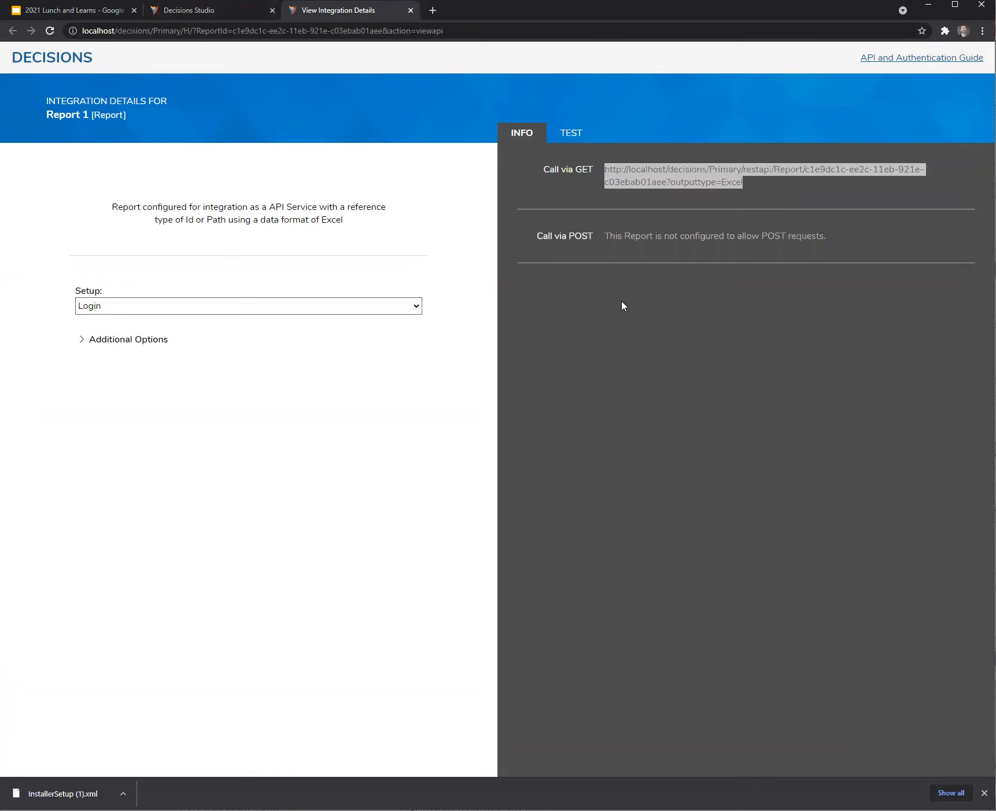
pyautogui.click(432, 10)
pyautogui.hotkey('ctrl', 'v')
pyautogui.press('Return')
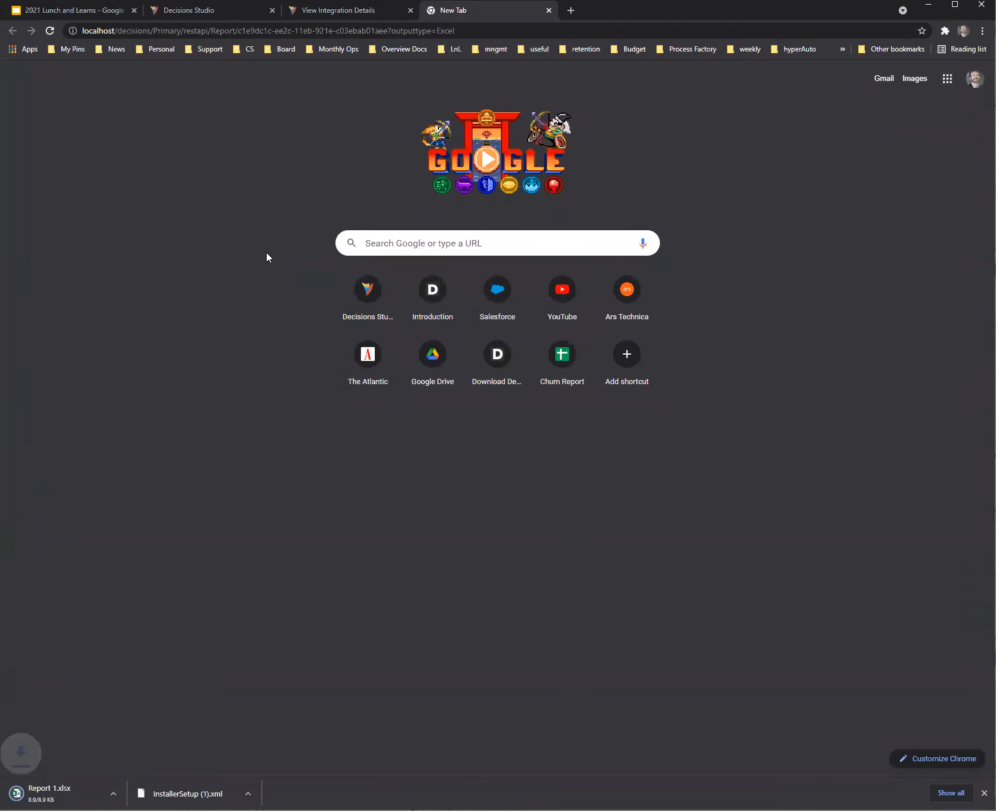
pyautogui.click(548, 10)
pyautogui.click(207, 14)
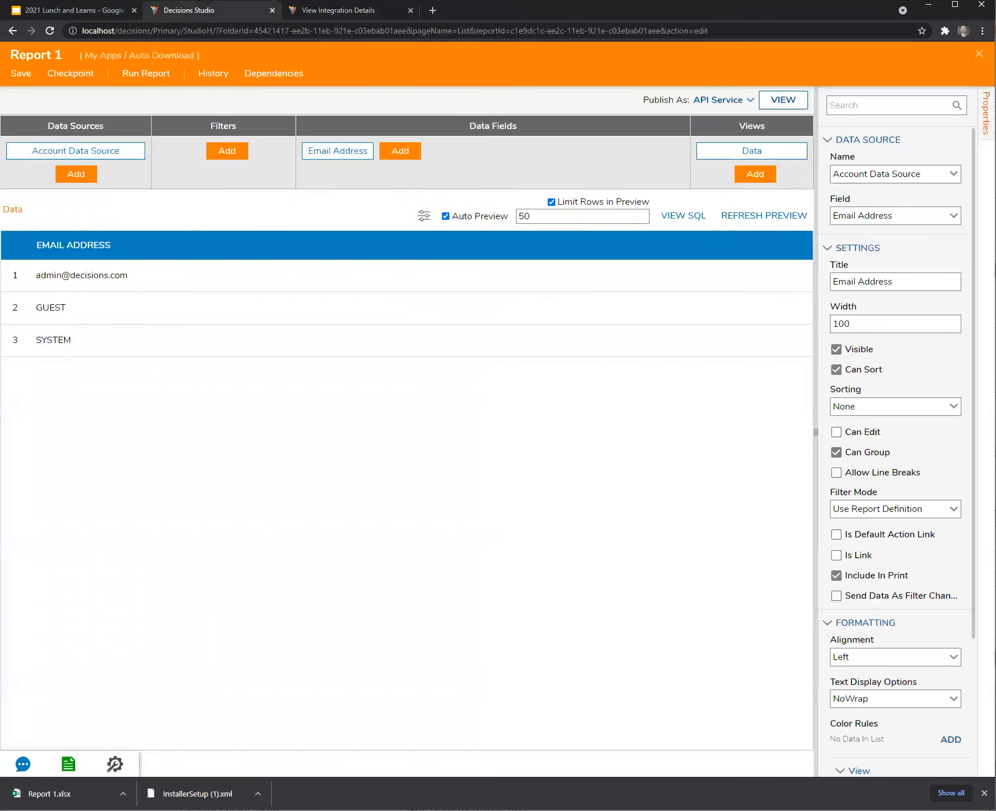
# In Flow 1, set End Form Session 1's URL to the report's Excel API address.
pyautogui.click(979, 53)
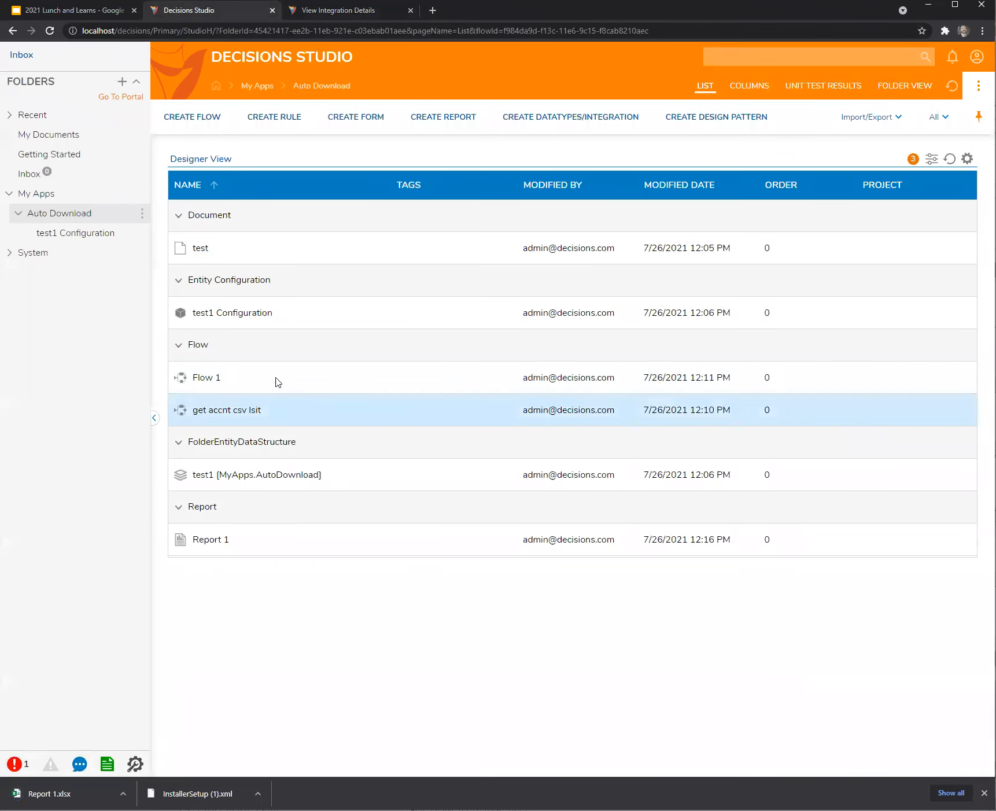
pyautogui.doubleClick(200, 380)
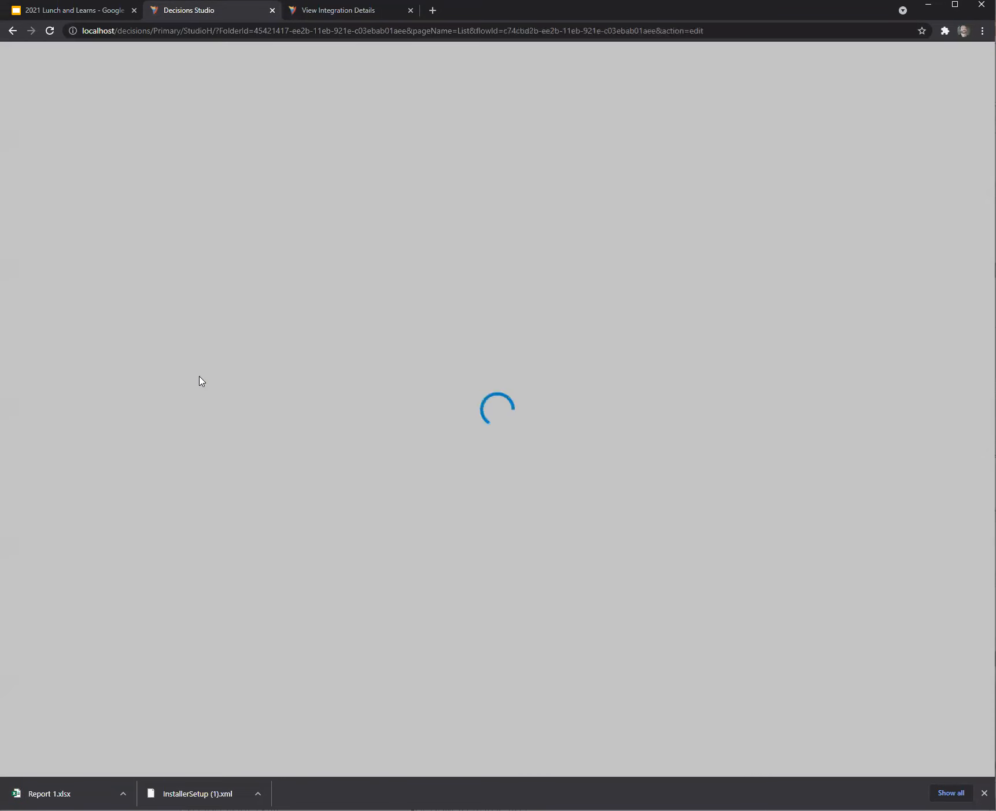
pyautogui.click(492, 252)
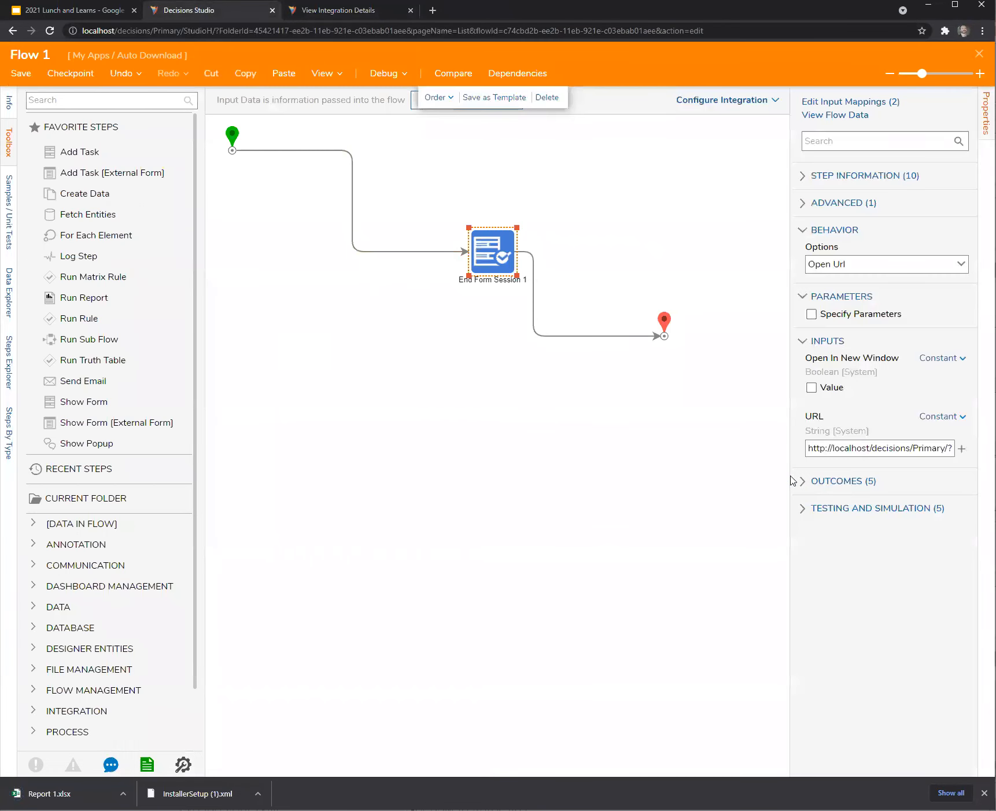
pyautogui.moveTo(790, 475); pyautogui.dragTo(399, 466)
pyautogui.click(882, 447)
pyautogui.hotkey('ctrl', 'a')
pyautogui.hotkey('ctrl', 'v')
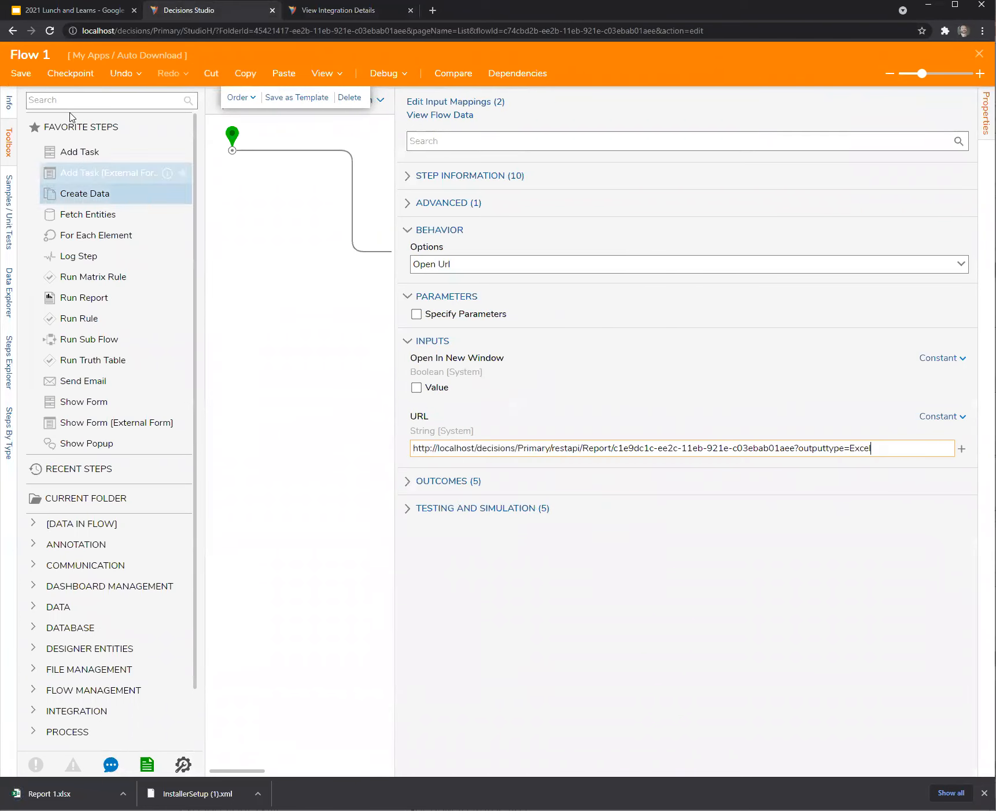
# Save Flow 1 and run it, downloading Report 1 (1).xlsx.
pyautogui.click(22, 77)
pyautogui.click(622, 481)
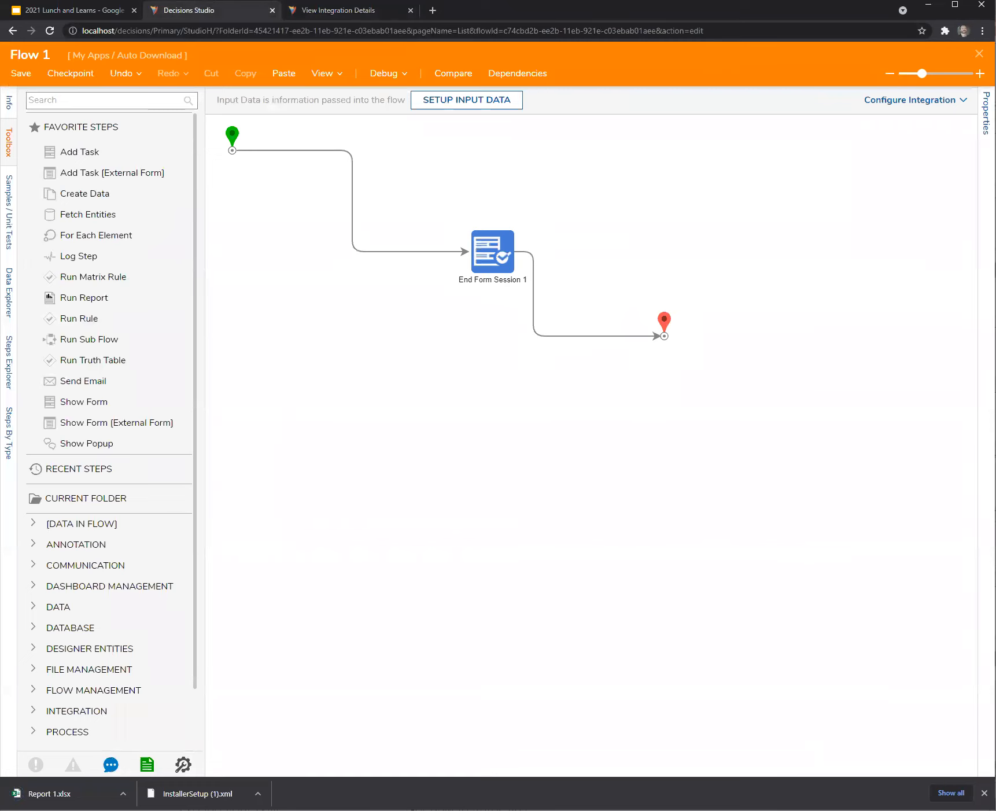
pyautogui.click(980, 53)
pyautogui.rightClick(211, 383)
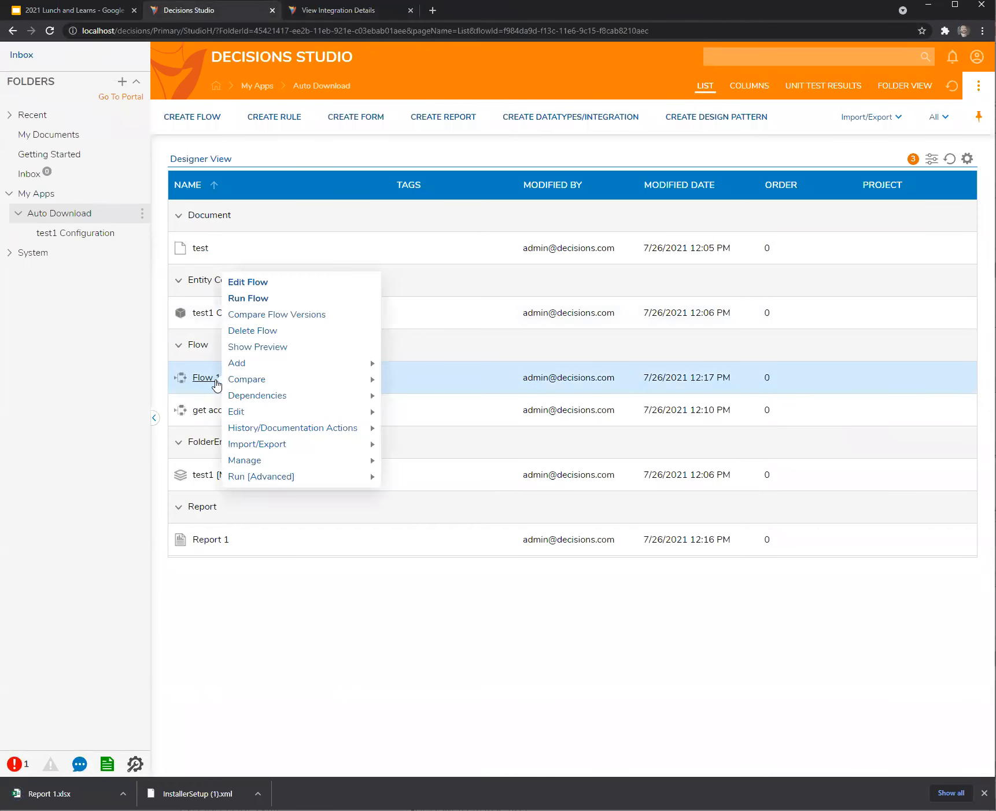
pyautogui.click(255, 298)
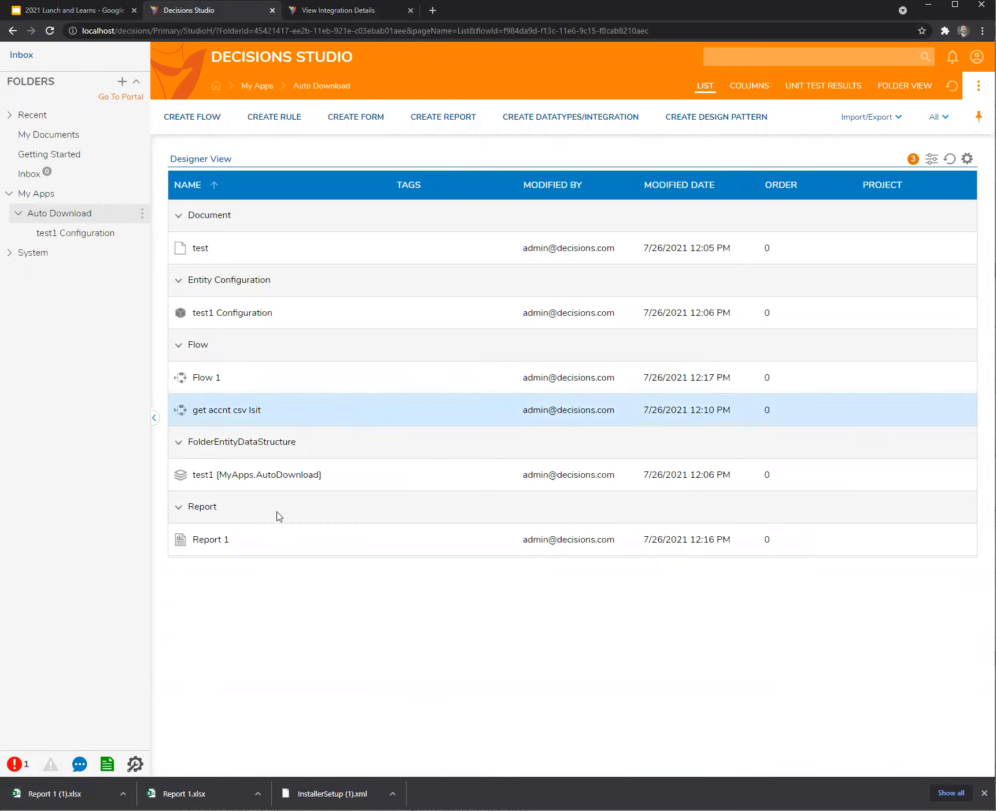
# Reopen Report 1 and inspect the Data Format options in its service settings, keeping Excel.
pyautogui.click(208, 545)
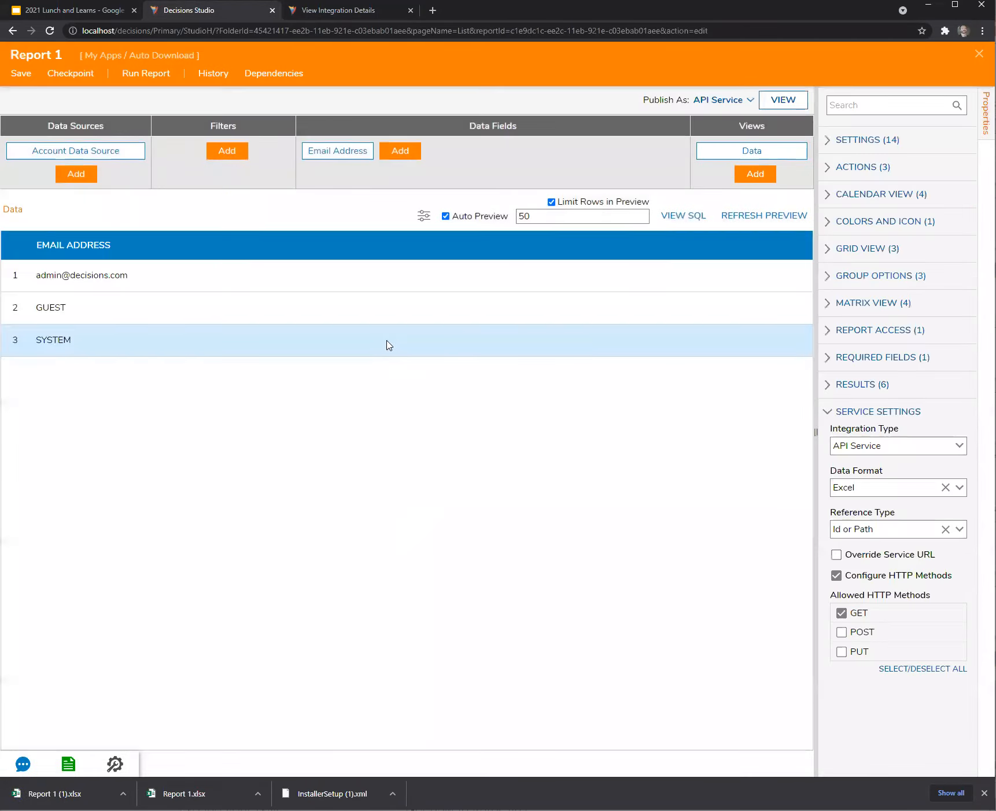
pyautogui.click(750, 104)
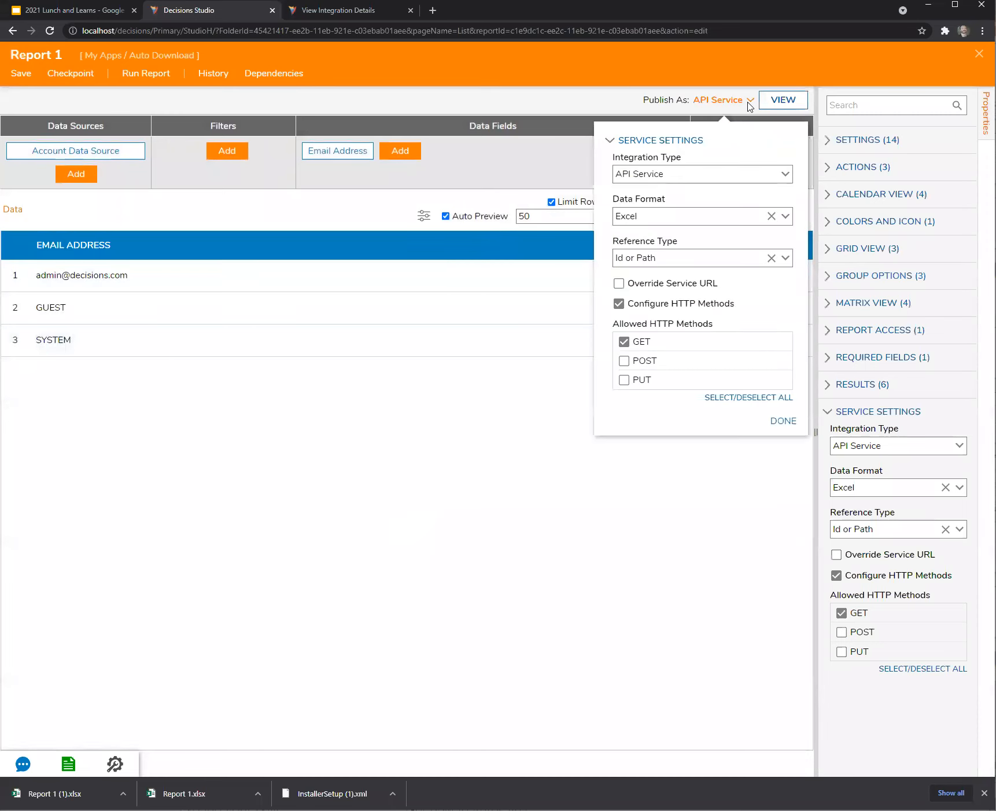
pyautogui.click(785, 217)
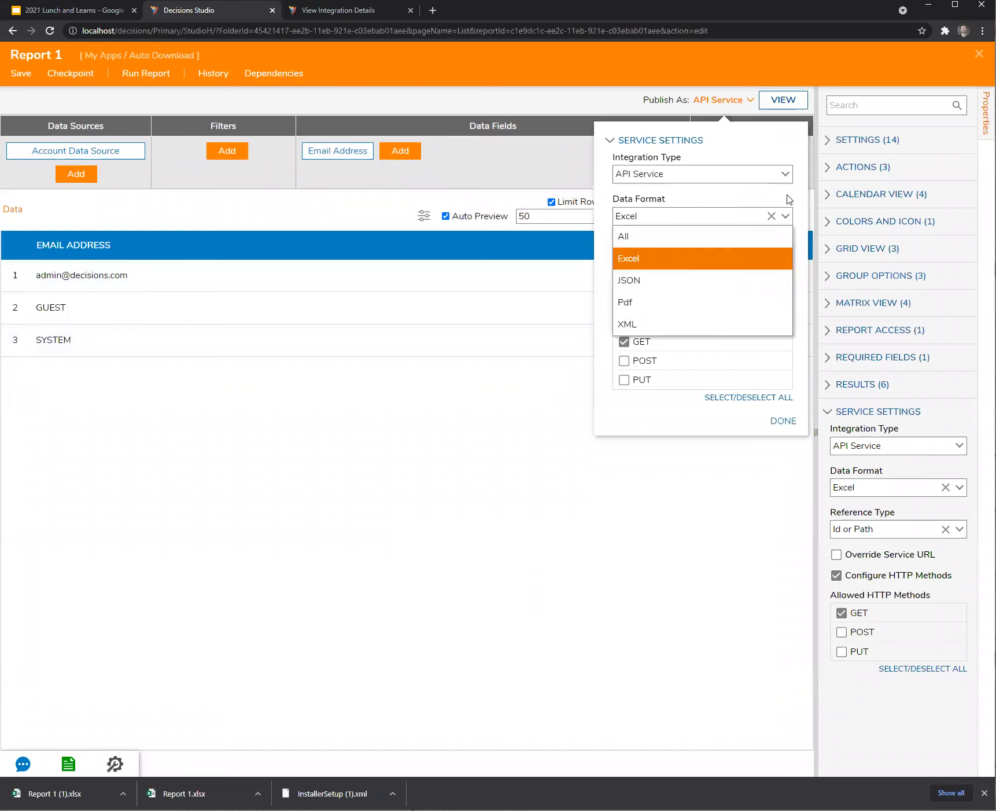
pyautogui.click(688, 189)
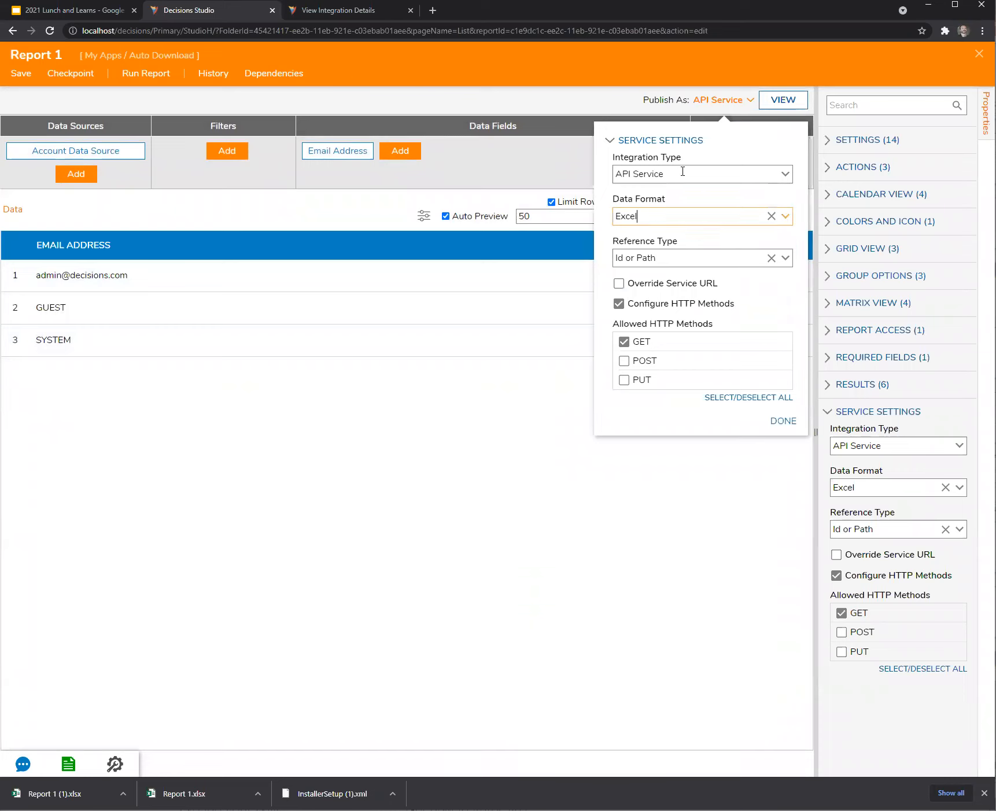
pyautogui.click(786, 217)
pyautogui.click(796, 201)
pyautogui.click(786, 218)
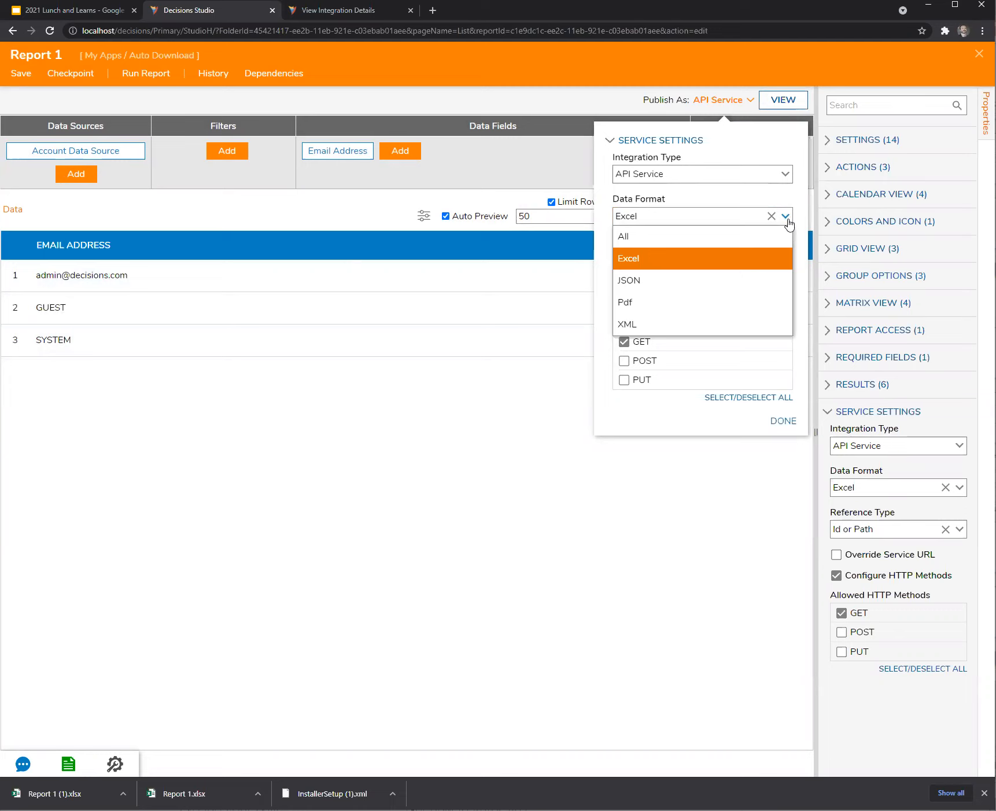
pyautogui.click(805, 227)
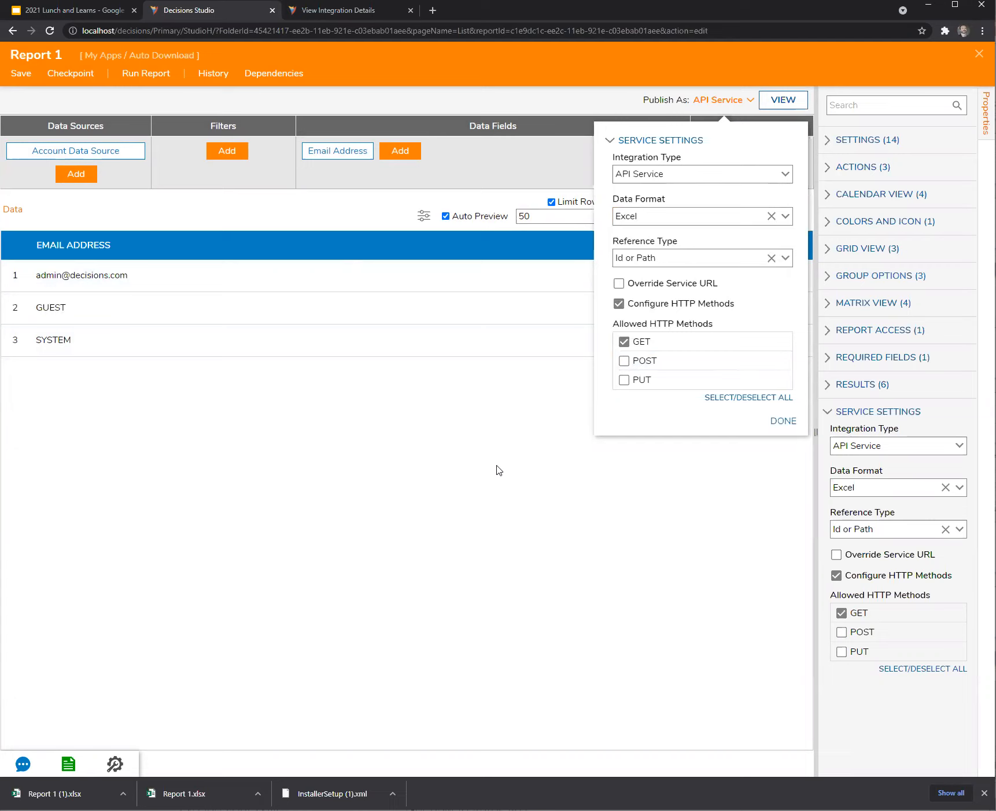
pyautogui.click(498, 469)
pyautogui.moveTo(813, 433); pyautogui.dragTo(746, 434)
# Replace Account Data Source with a Raw Data Source querying 'select * from entity_account'.
pyautogui.click(145, 149)
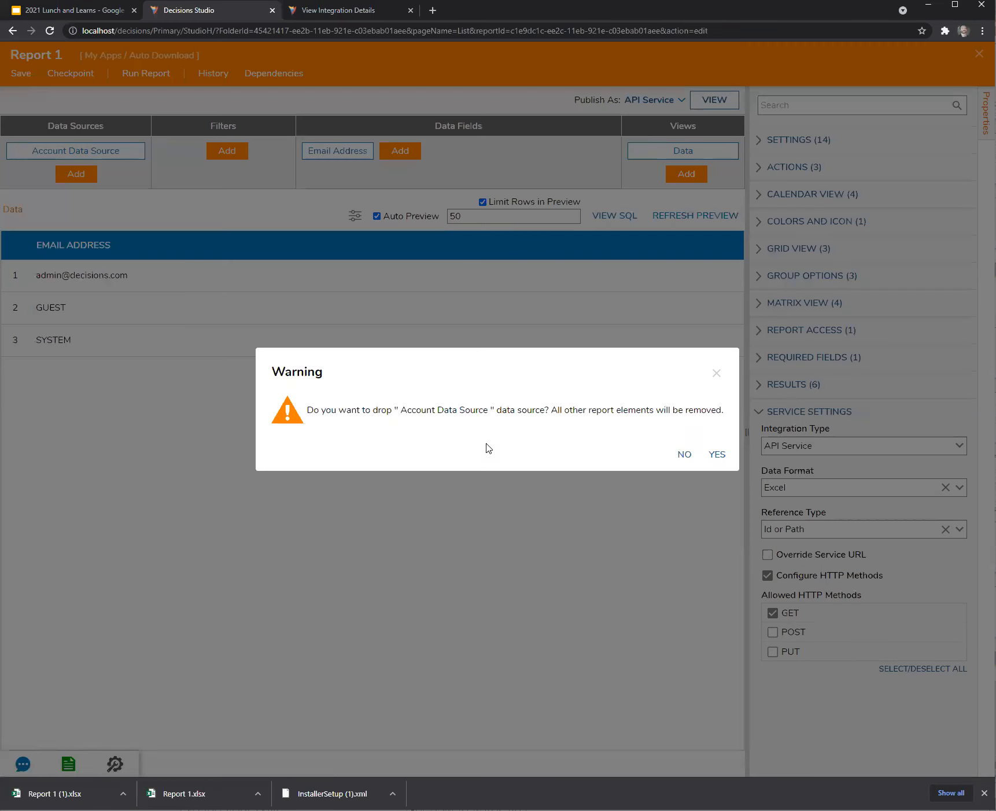
pyautogui.click(717, 457)
pyautogui.click(76, 150)
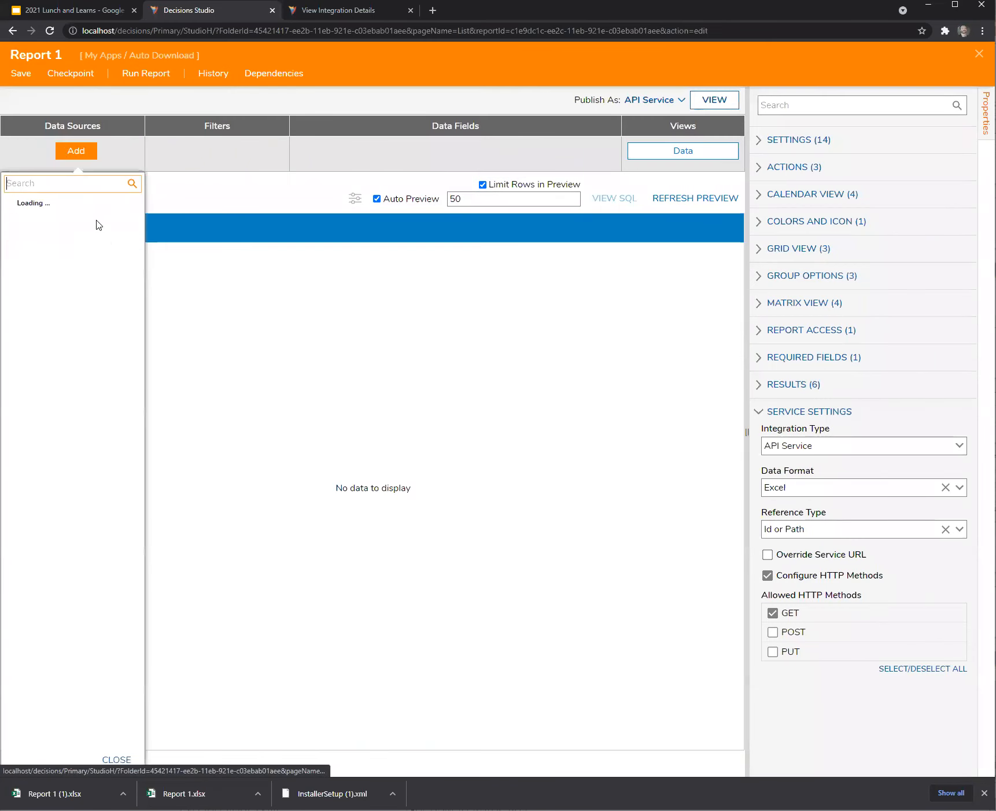
pyautogui.write('raw')
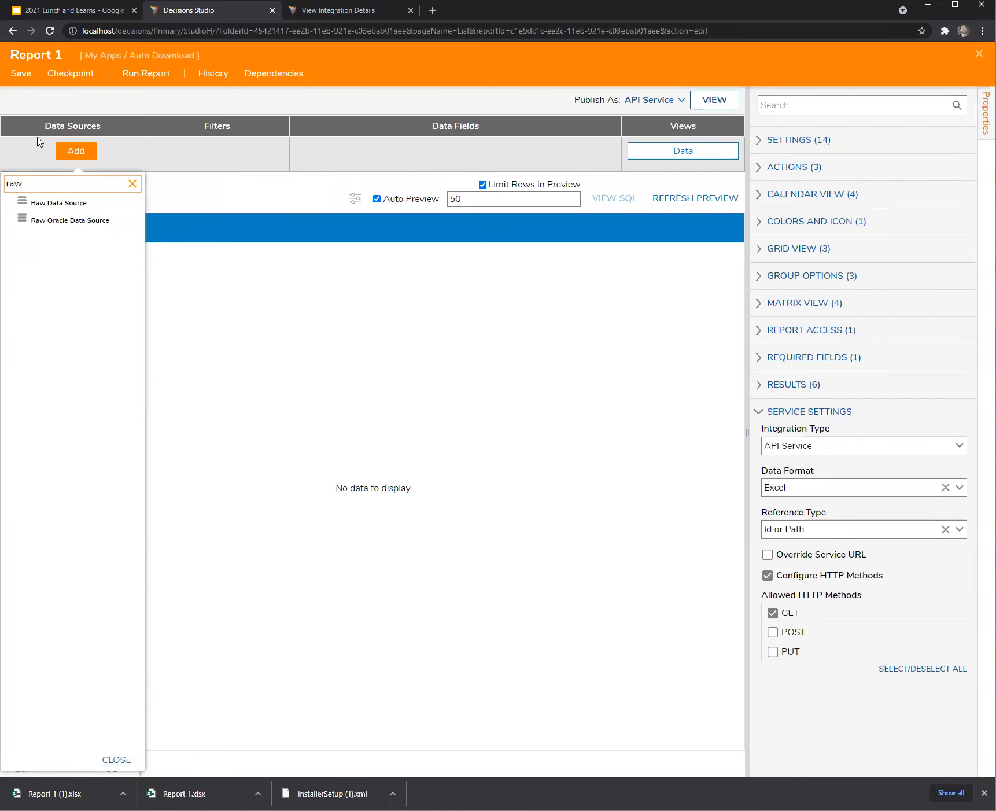
pyautogui.click(43, 203)
pyautogui.click(820, 466)
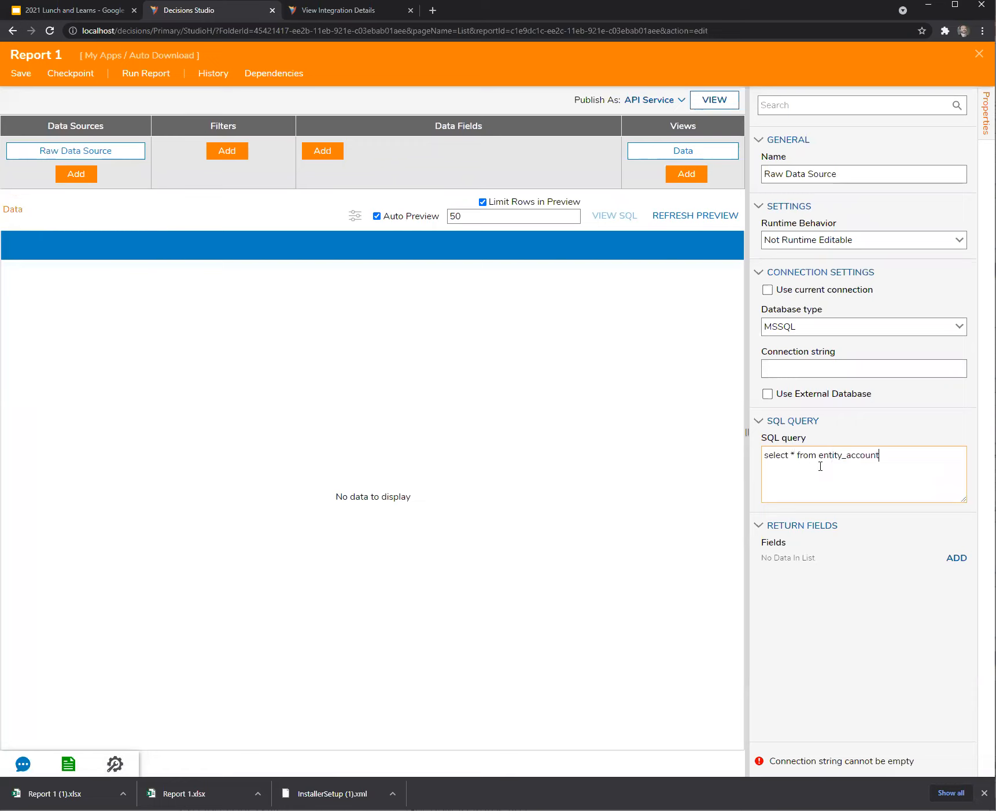
# Add an EmailAddress return field to the raw source and an EmailAddress report column.
pyautogui.click(956, 558)
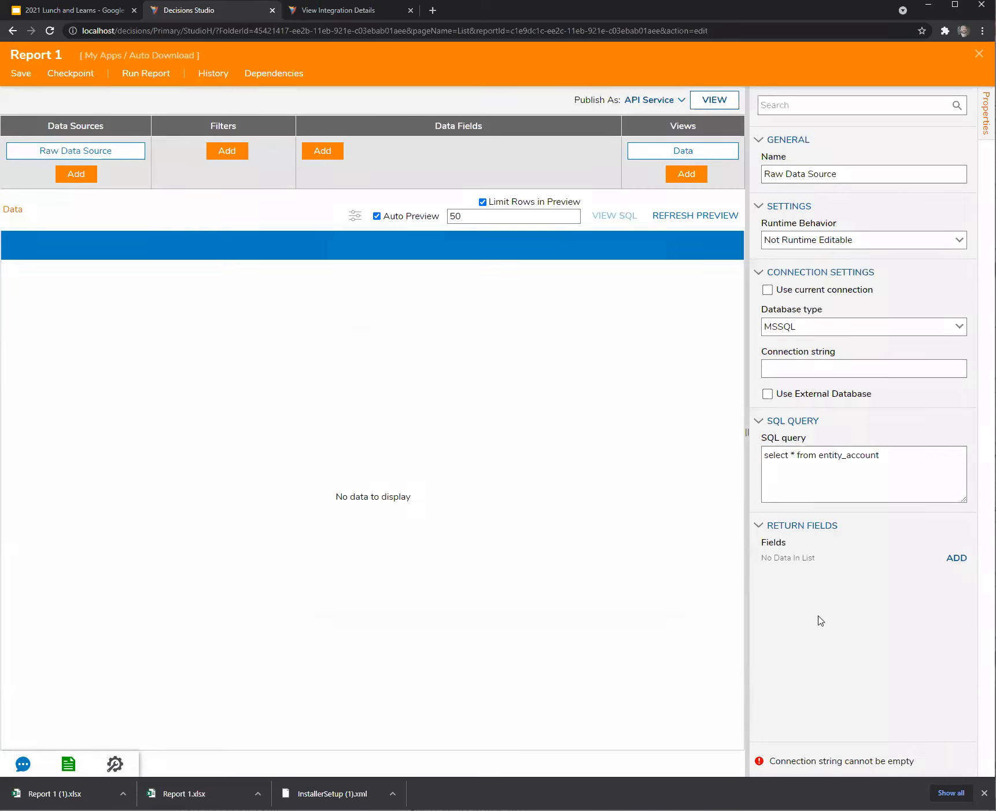
pyautogui.write('EmailAddress')
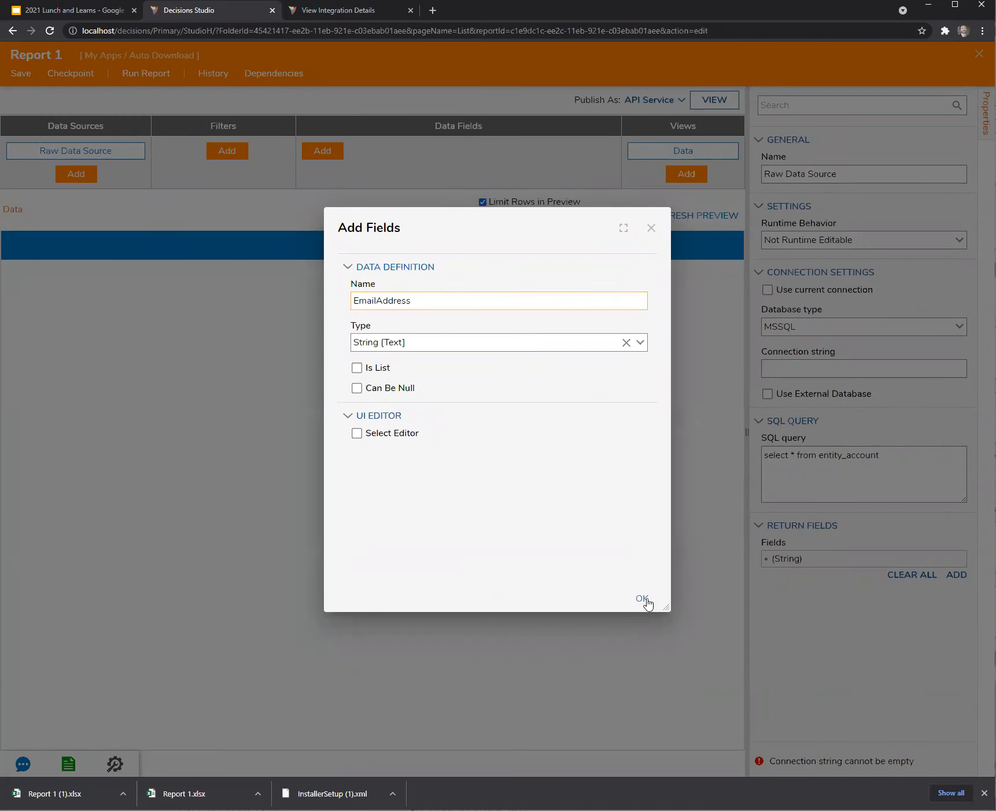
pyautogui.click(642, 598)
pyautogui.click(322, 150)
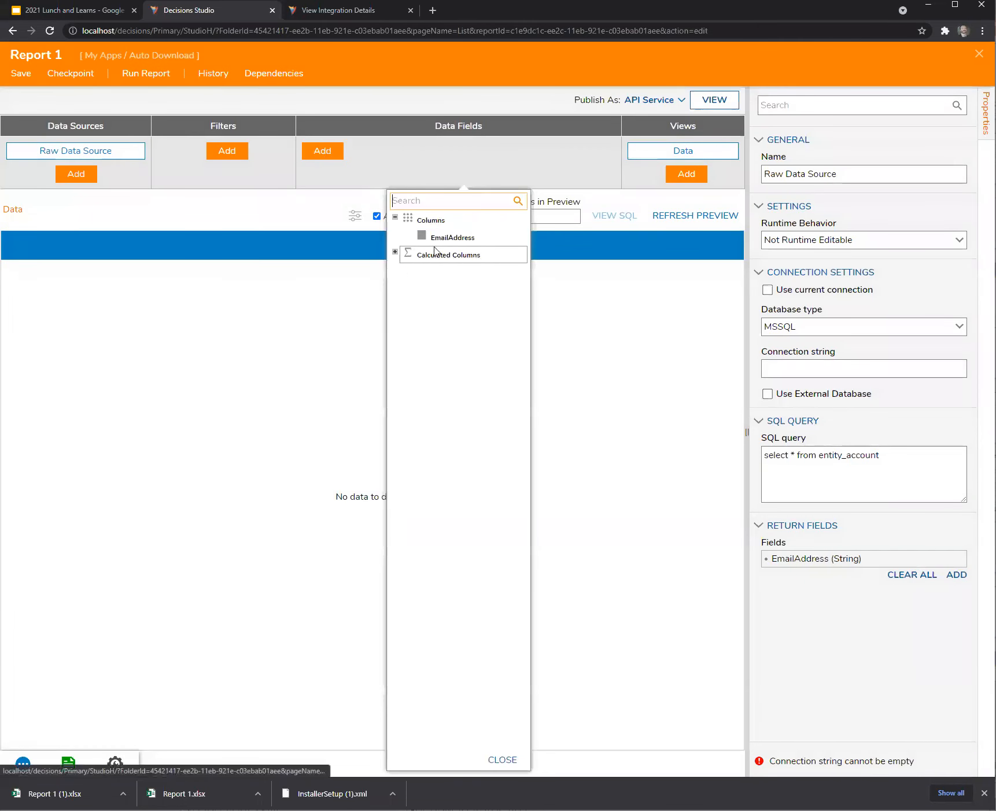
pyautogui.click(419, 237)
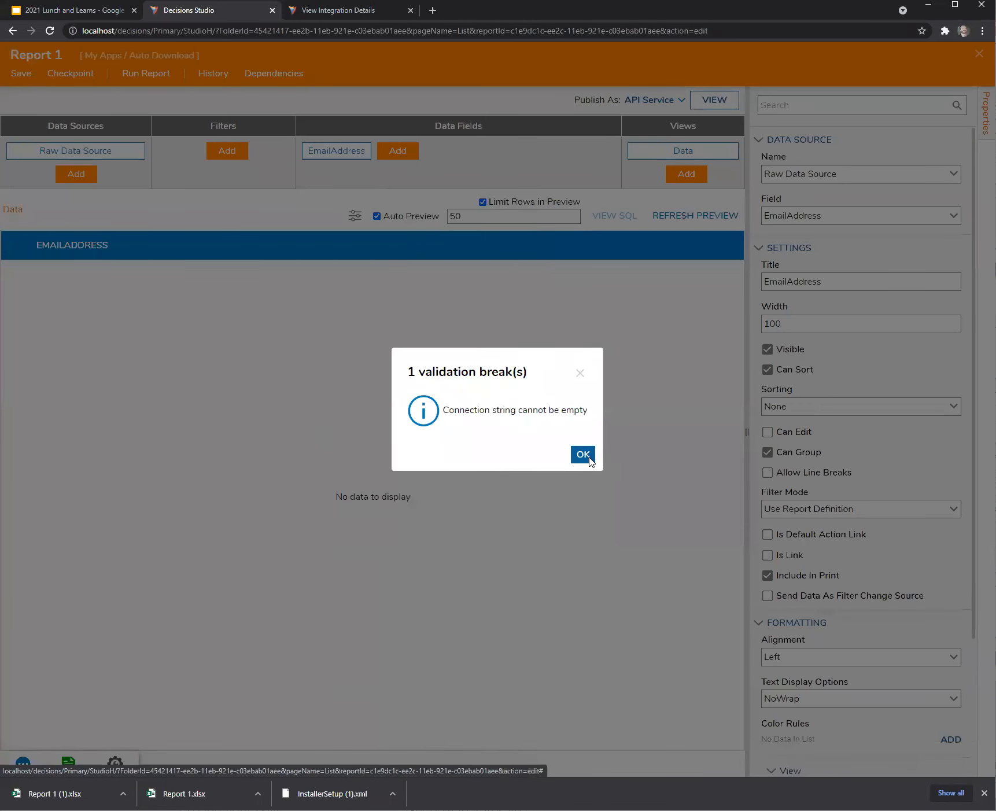
pyautogui.click(583, 454)
# Make the raw source use the current connection, then save and run Report 1.
pyautogui.click(58, 156)
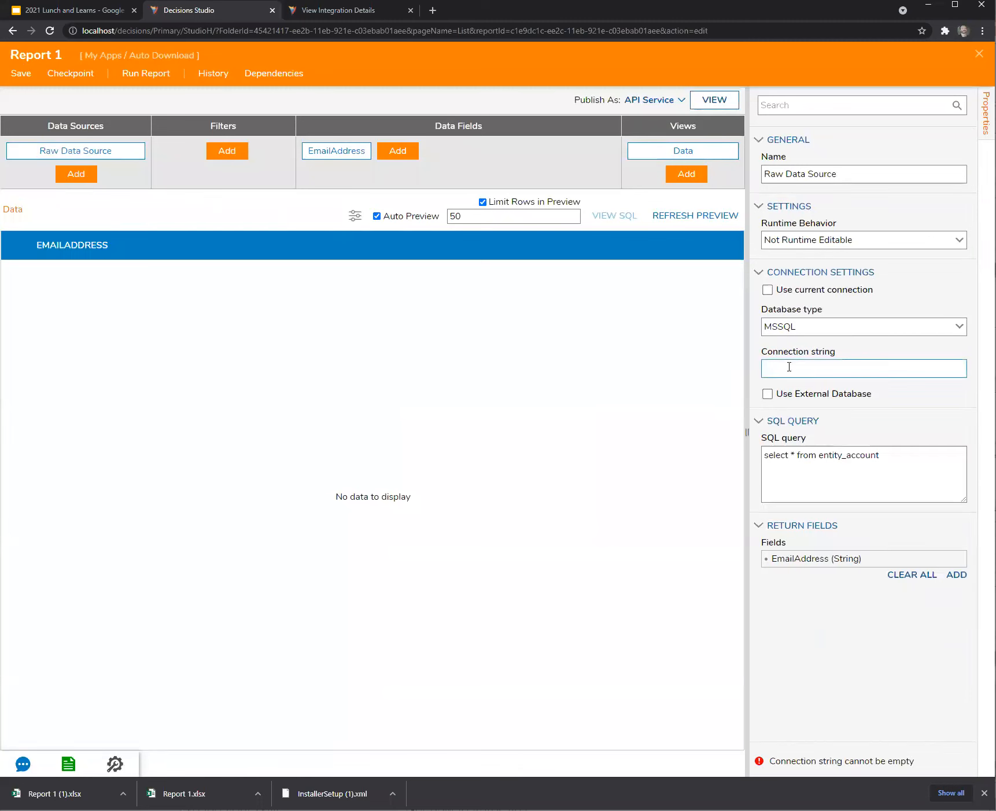
pyautogui.click(767, 289)
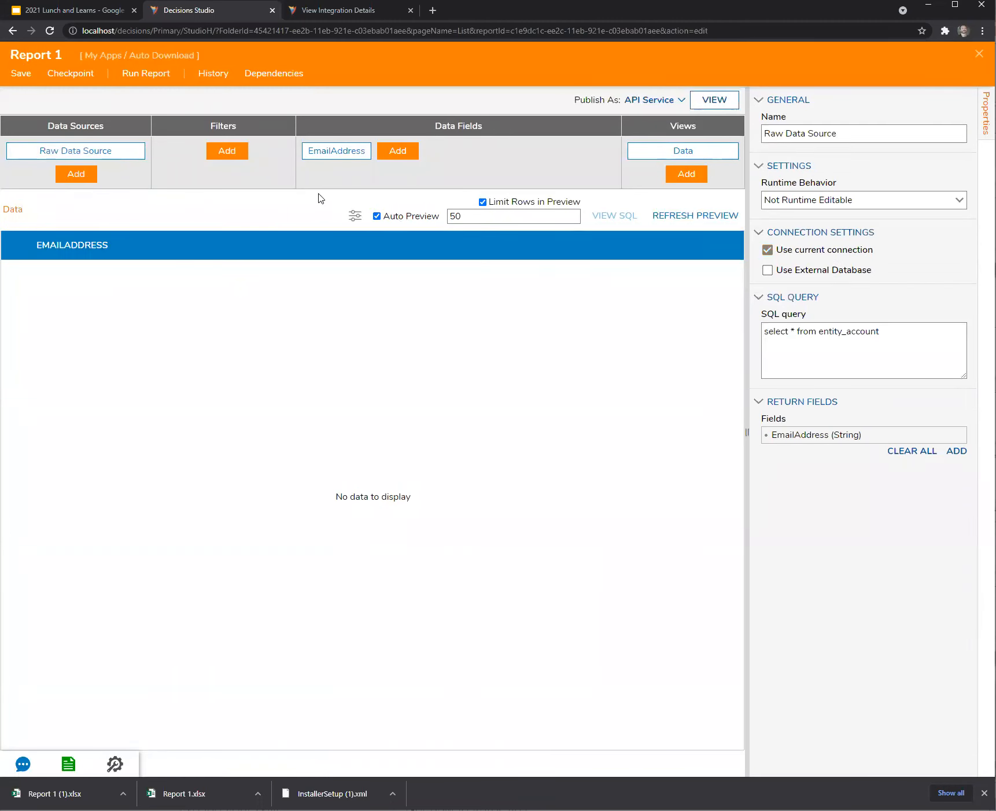
pyautogui.click(32, 81)
pyautogui.click(606, 484)
pyautogui.click(148, 76)
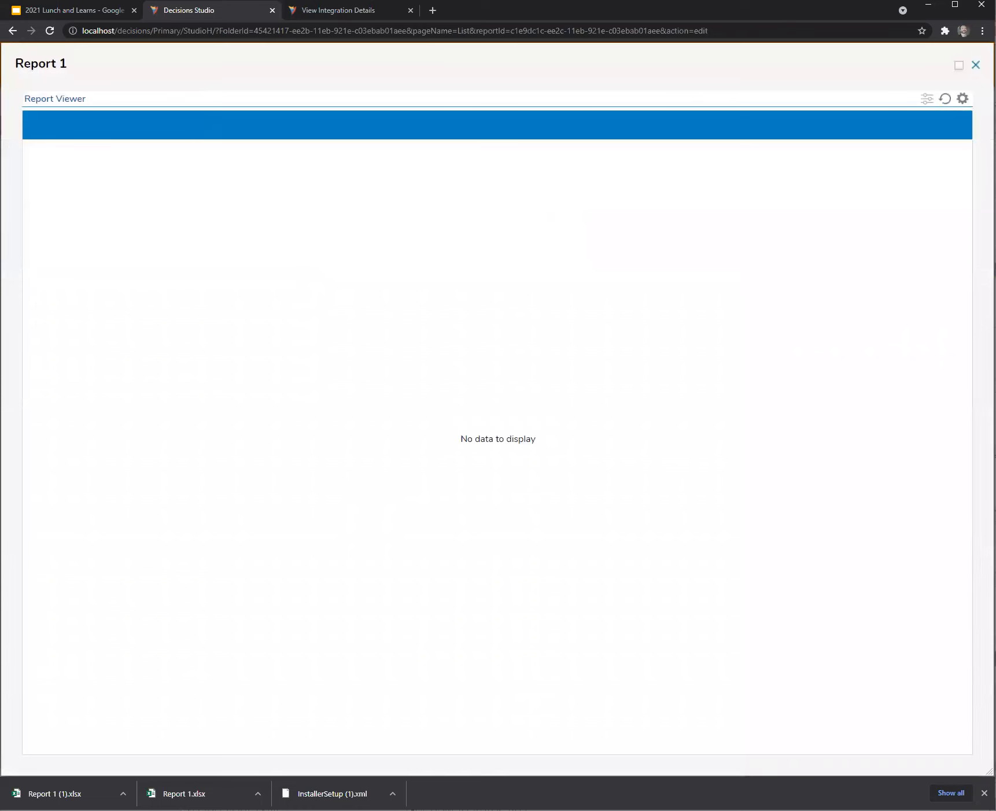
pyautogui.press('Escape')
pyautogui.click(334, 154)
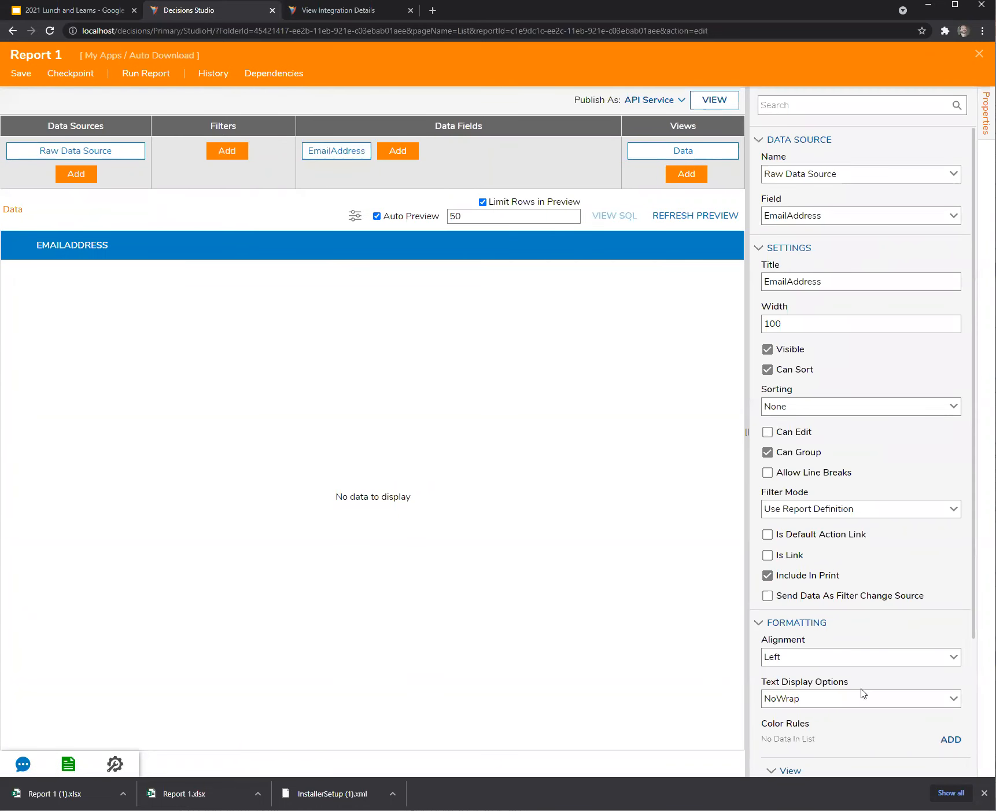
# Rename the EmailAddress return field to Email_Address.
pyautogui.click(117, 150)
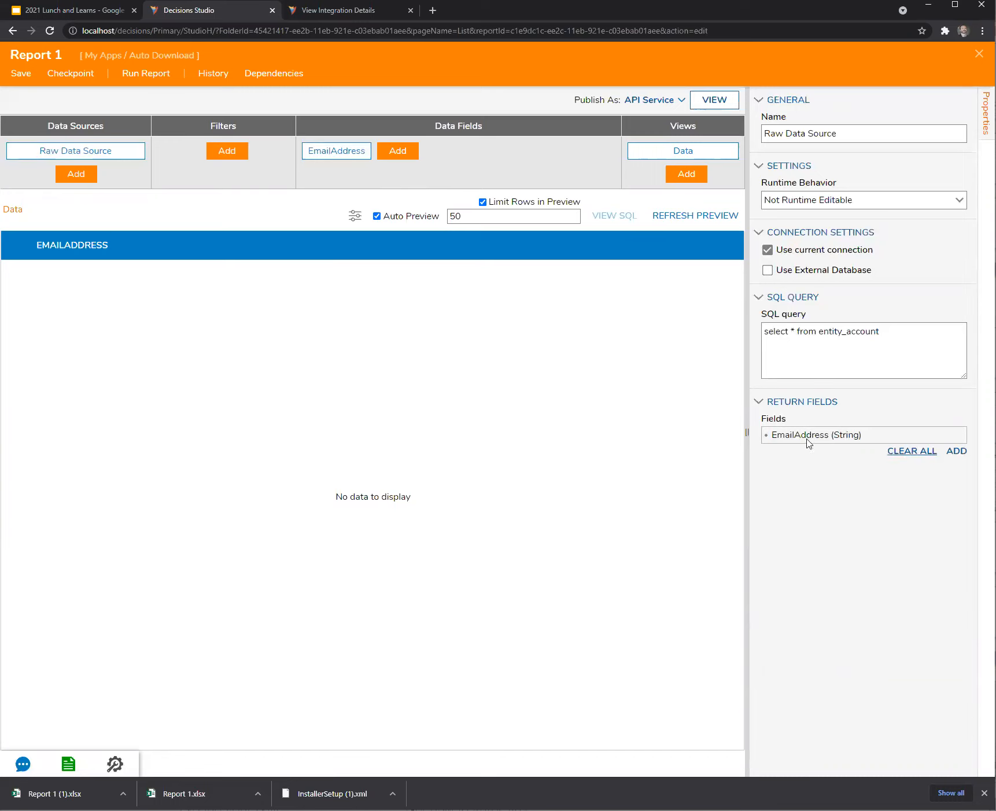
pyautogui.click(944, 435)
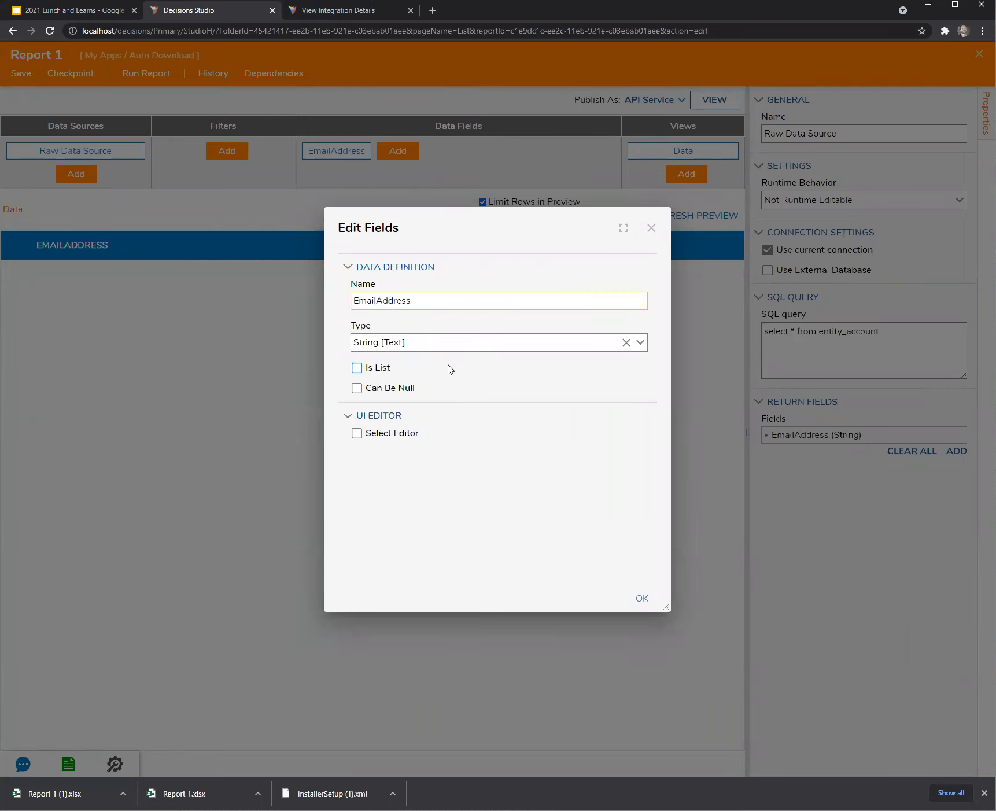
pyautogui.write('_')
pyautogui.click(641, 601)
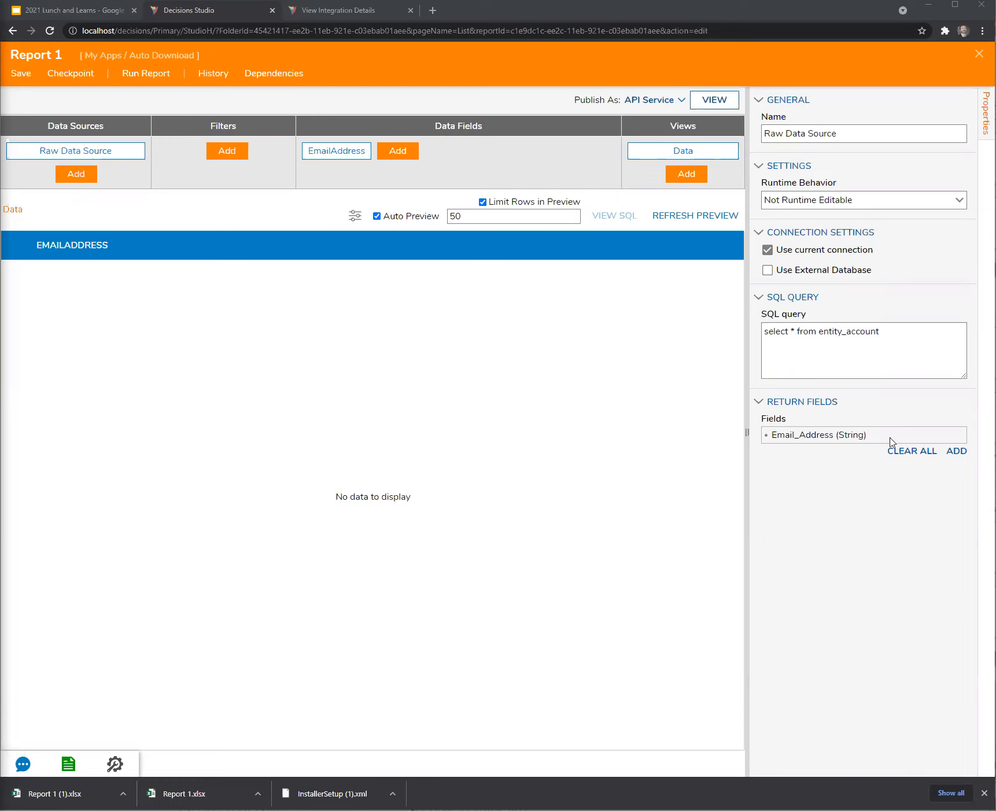
# Change the return field name to lowercase email_address.
pyautogui.click(945, 438)
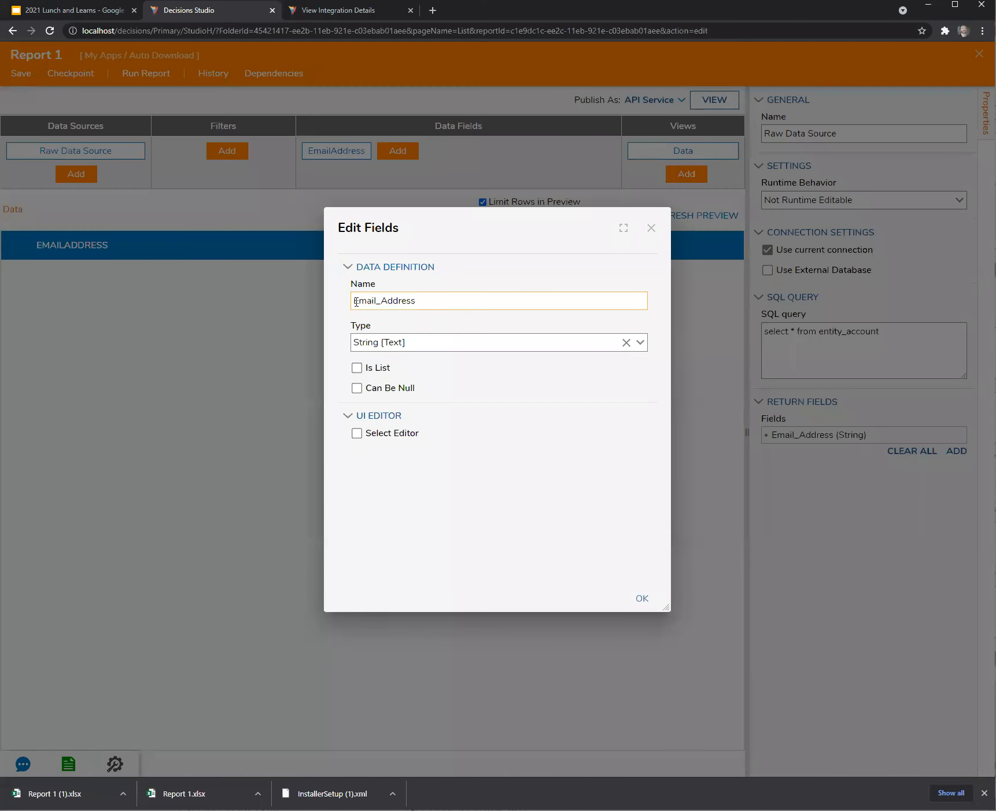
pyautogui.press('Delete')
pyautogui.write('e')
pyautogui.press('BackSpace')
pyautogui.write('a')
pyautogui.click(643, 602)
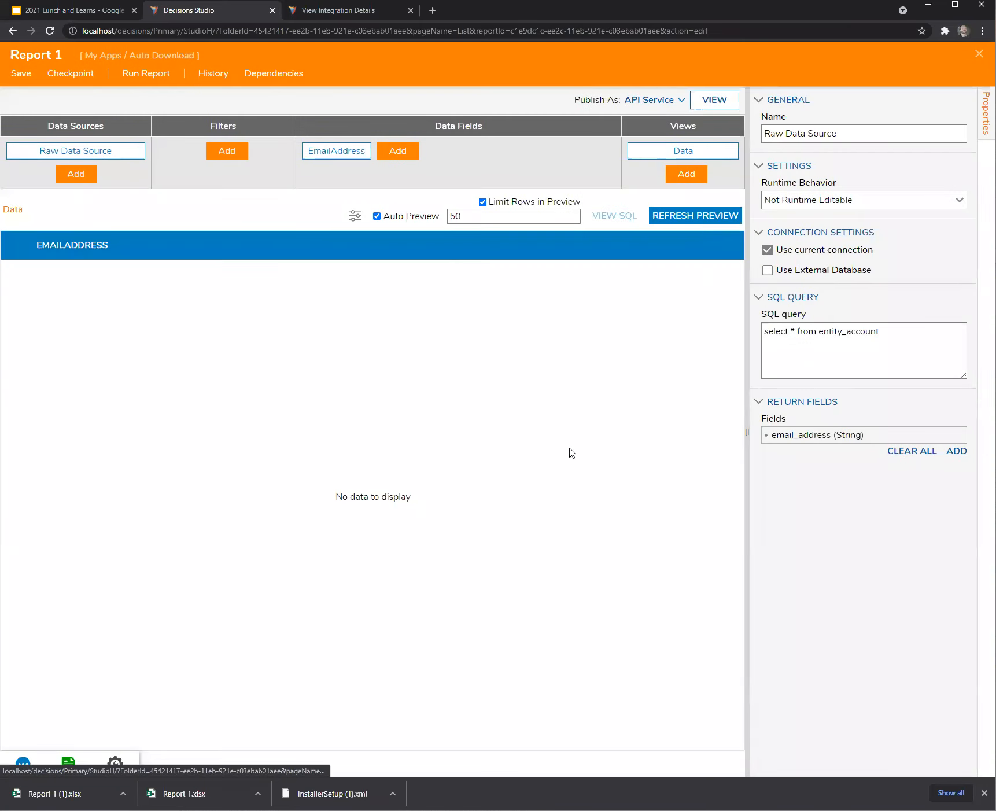
# Run the report, then rename the return field to Email_Address and save Report 1.
pyautogui.click(144, 74)
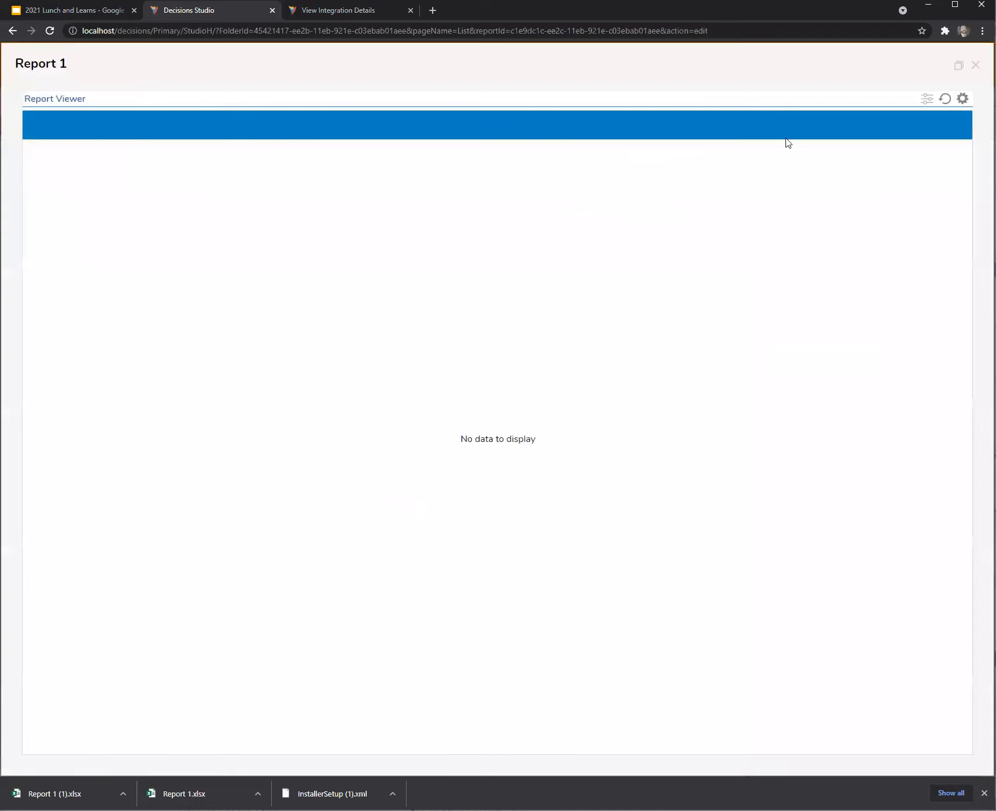
pyautogui.click(975, 65)
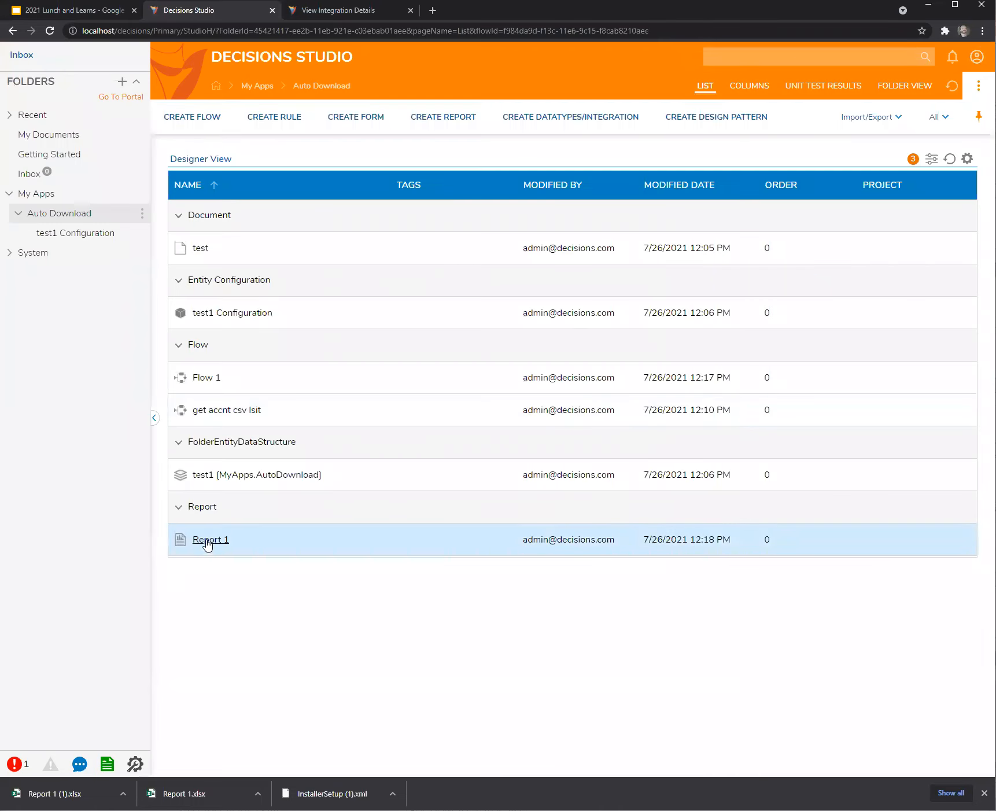
pyautogui.doubleClick(207, 541)
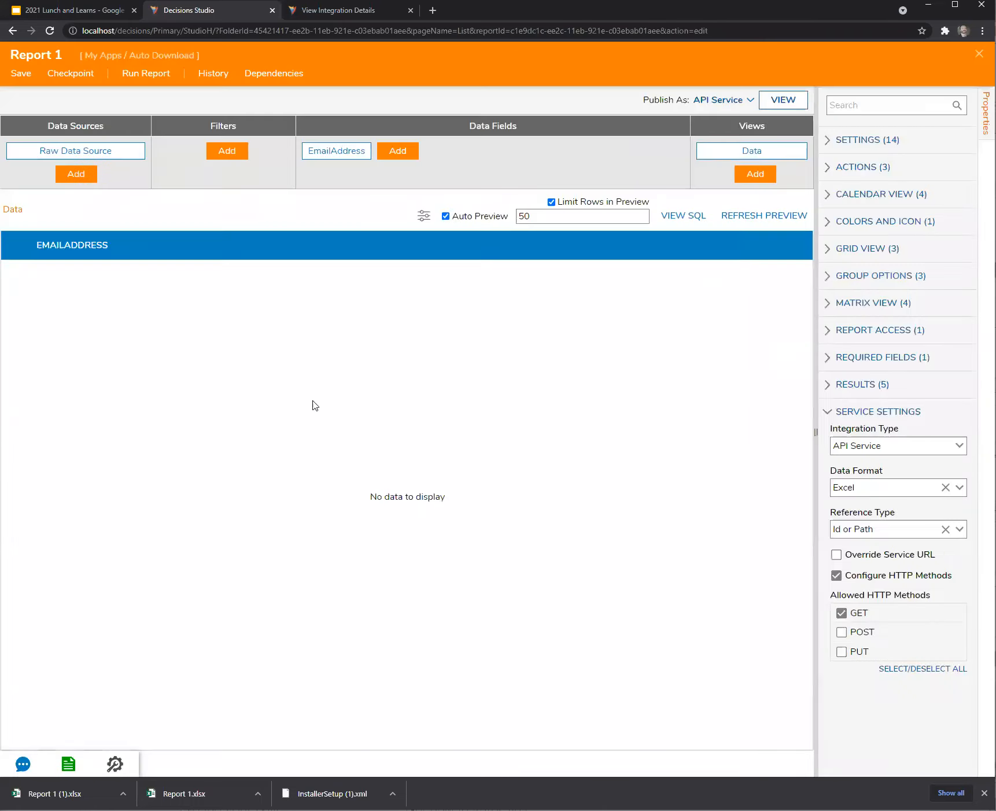
pyautogui.click(335, 151)
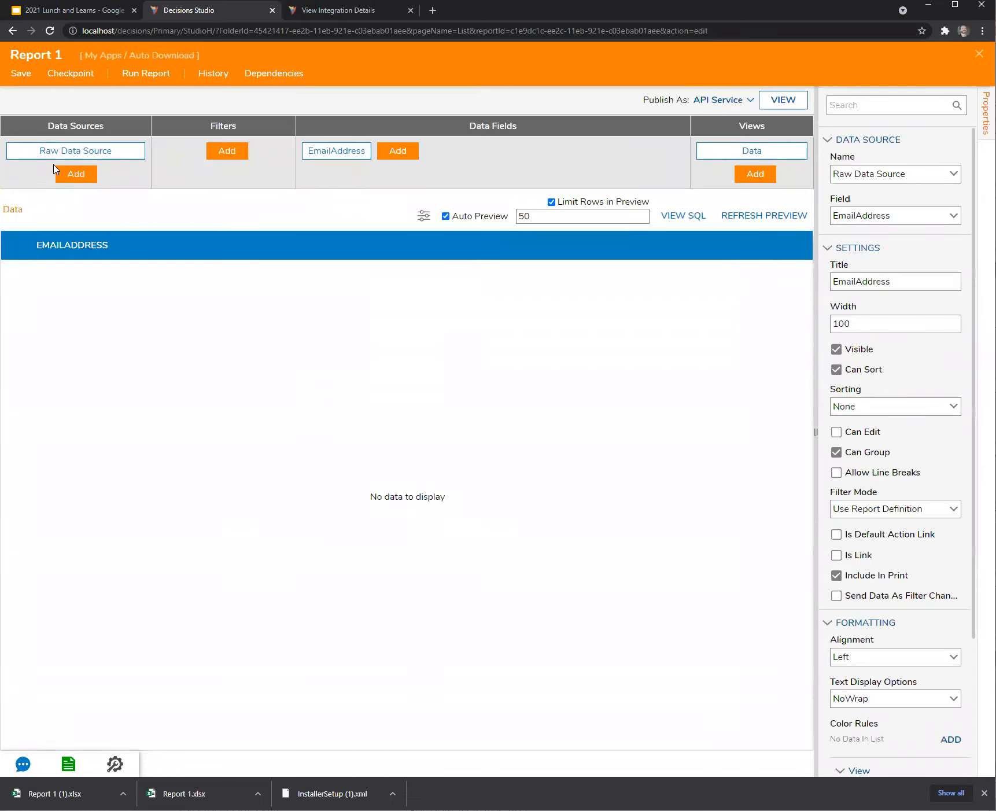
pyautogui.click(58, 153)
pyautogui.click(945, 439)
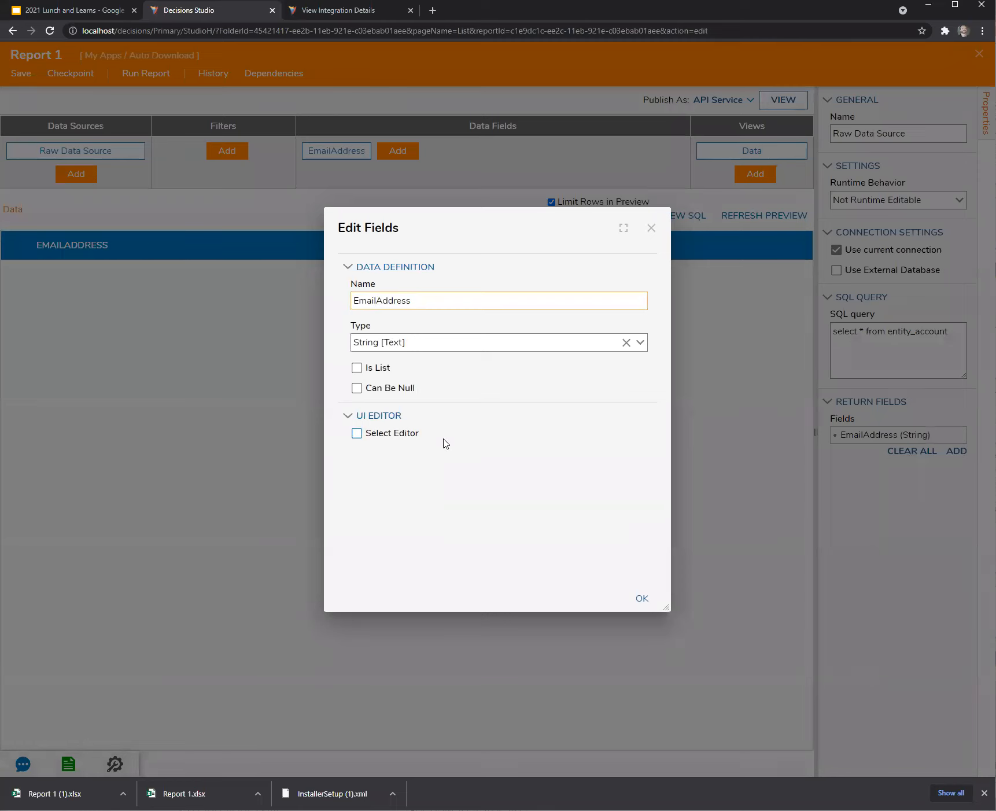
pyautogui.write('_')
pyautogui.click(642, 600)
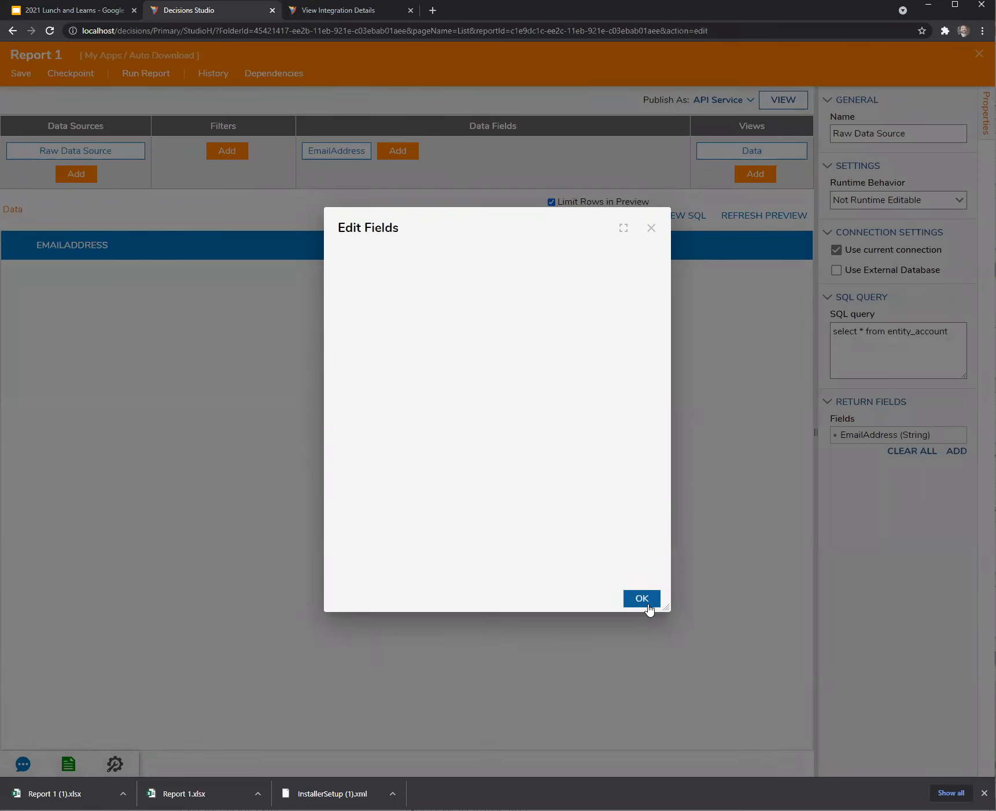
pyautogui.click(21, 74)
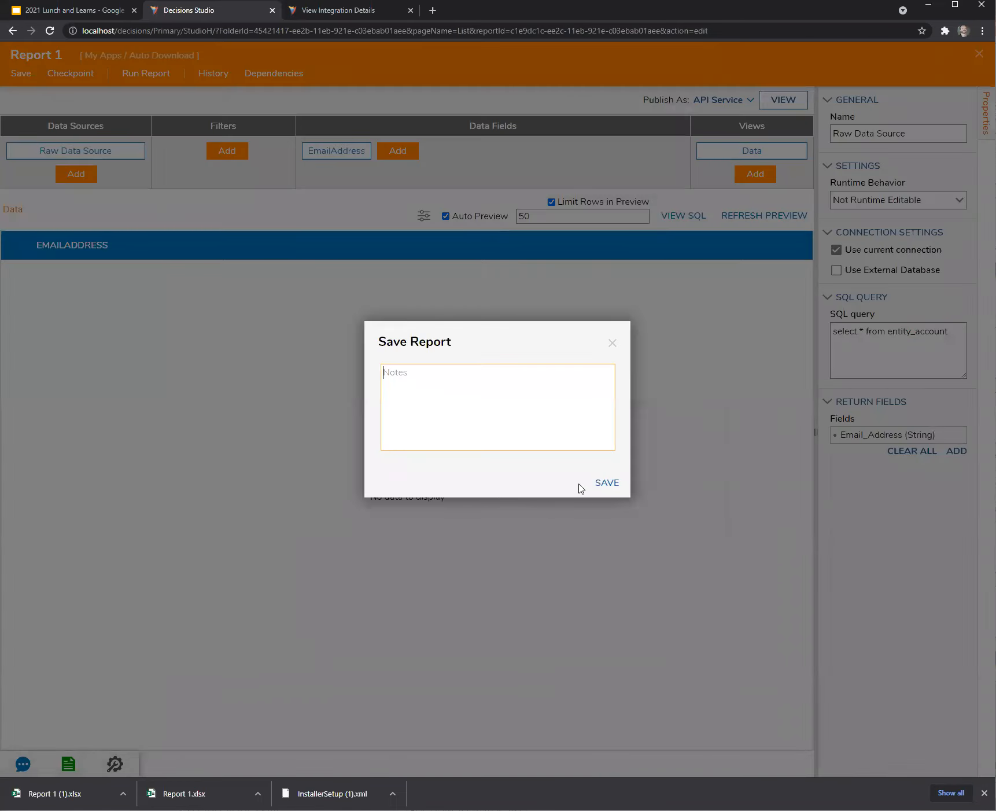
pyautogui.click(603, 489)
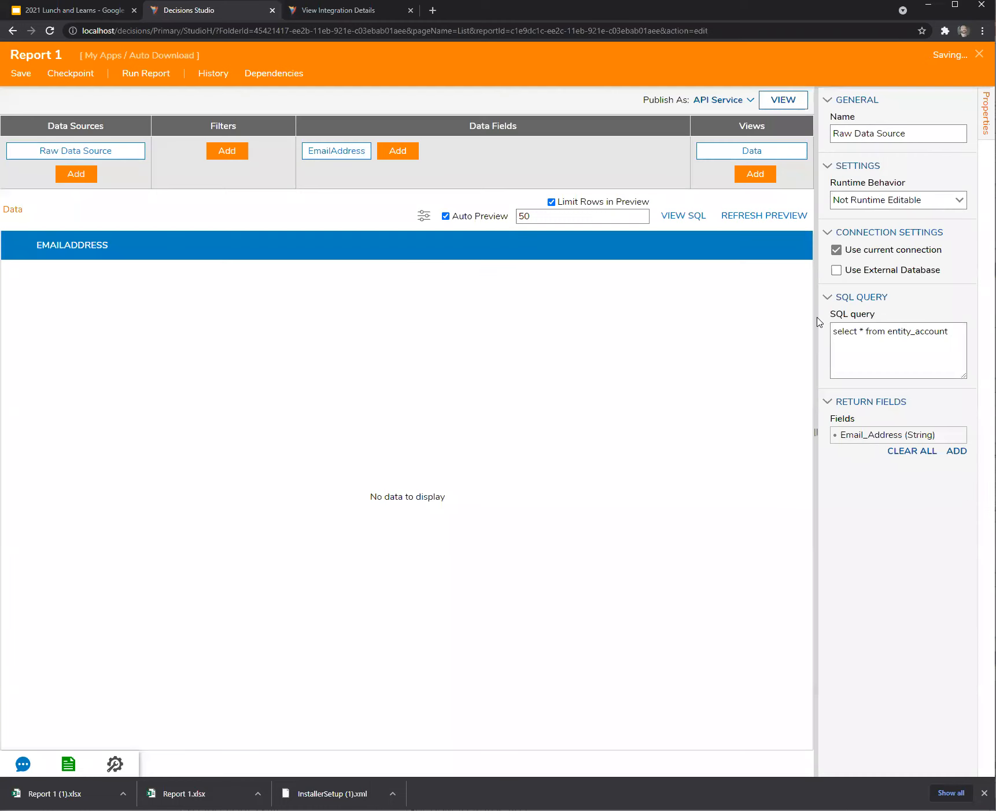
# Reopen Report 1 and delete the broken EmailAddress column.
pyautogui.click(978, 54)
pyautogui.doubleClick(204, 540)
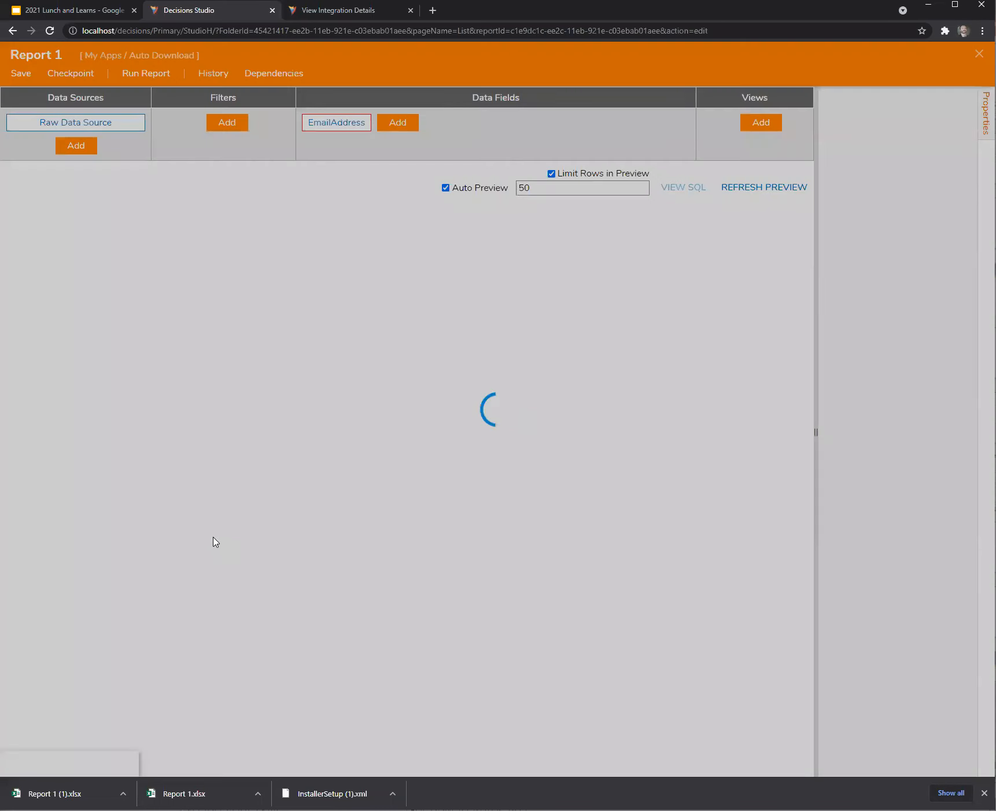
pyautogui.click(335, 154)
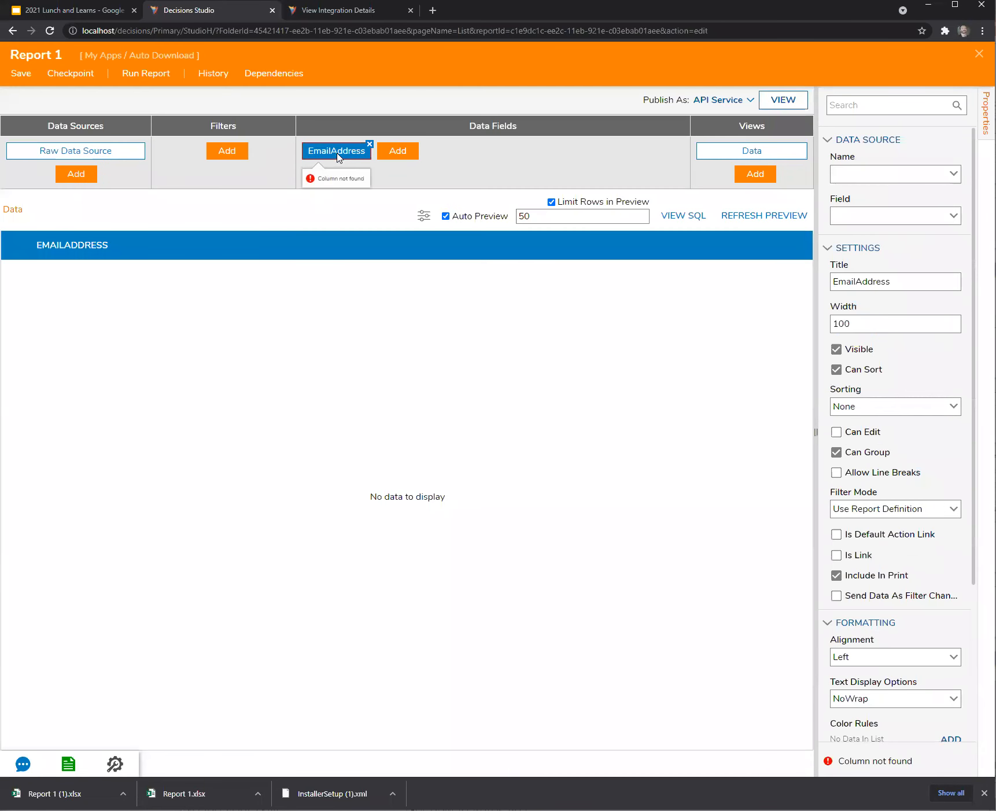
pyautogui.click(84, 154)
pyautogui.click(567, 457)
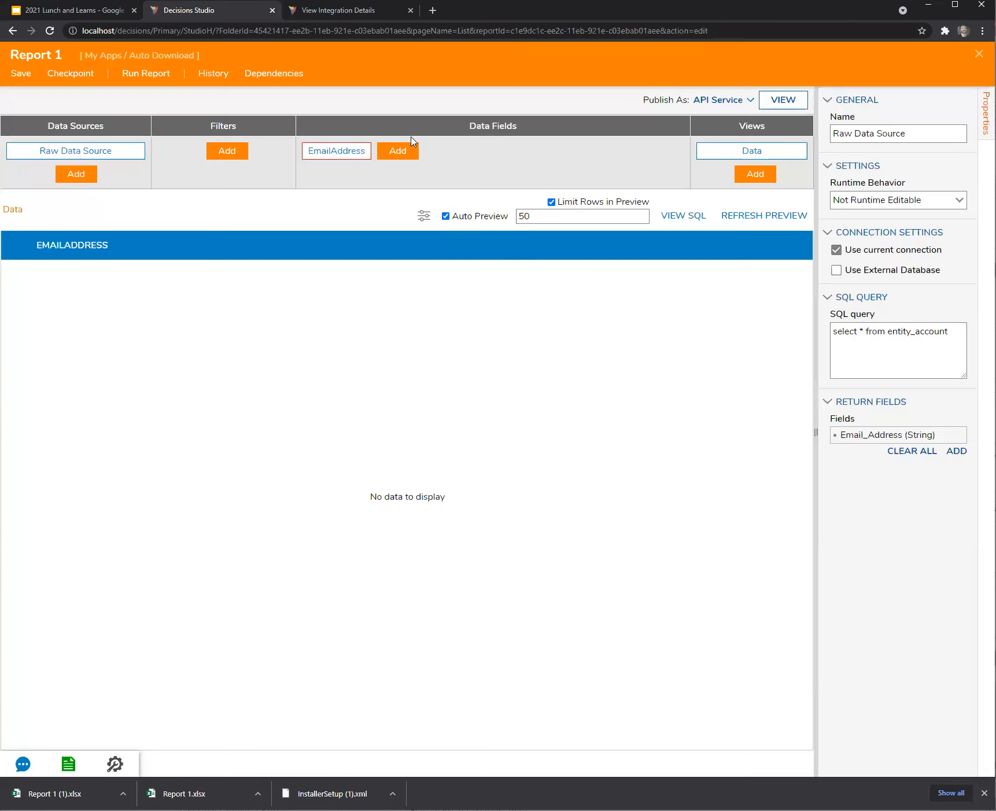
pyautogui.click(369, 144)
pyautogui.click(335, 178)
pyautogui.click(608, 463)
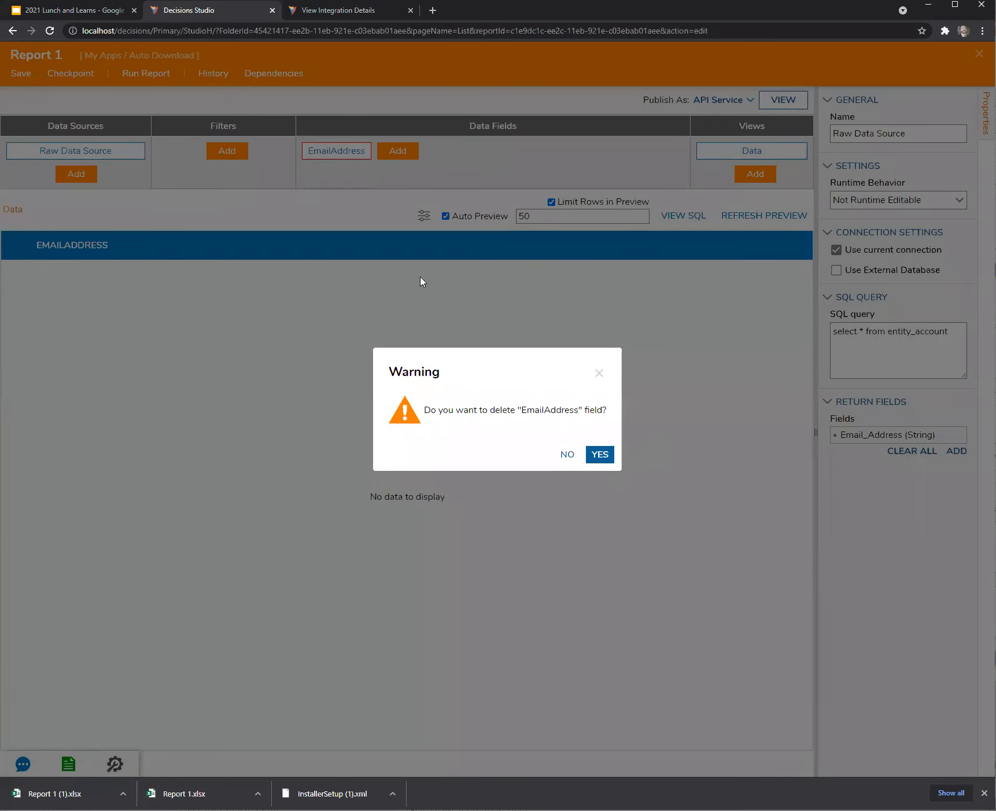
# Add the Email_Address column so the preview lists three account rows.
pyautogui.click(323, 152)
pyautogui.click(457, 237)
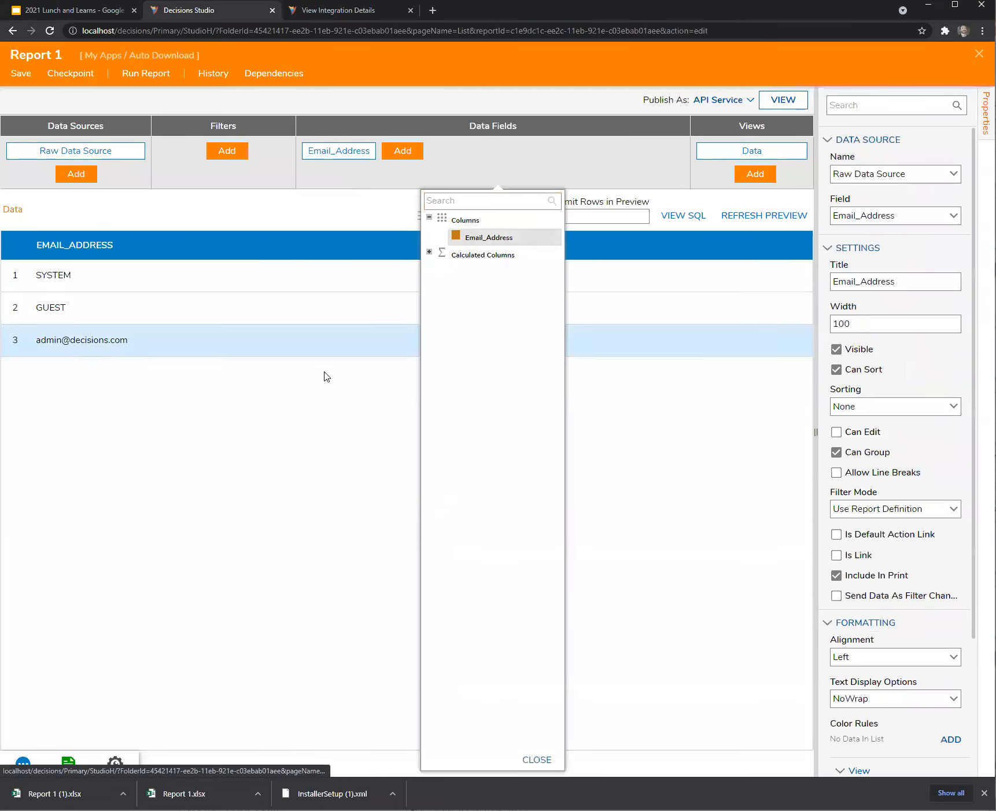
pyautogui.click(280, 531)
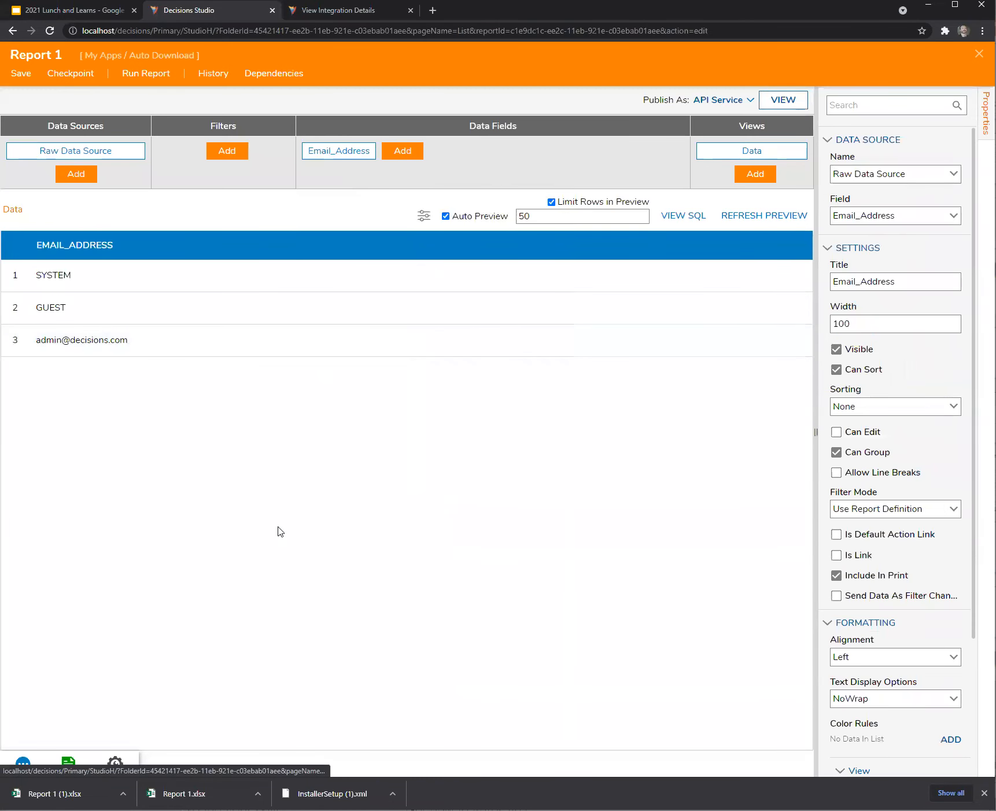
pyautogui.click(82, 155)
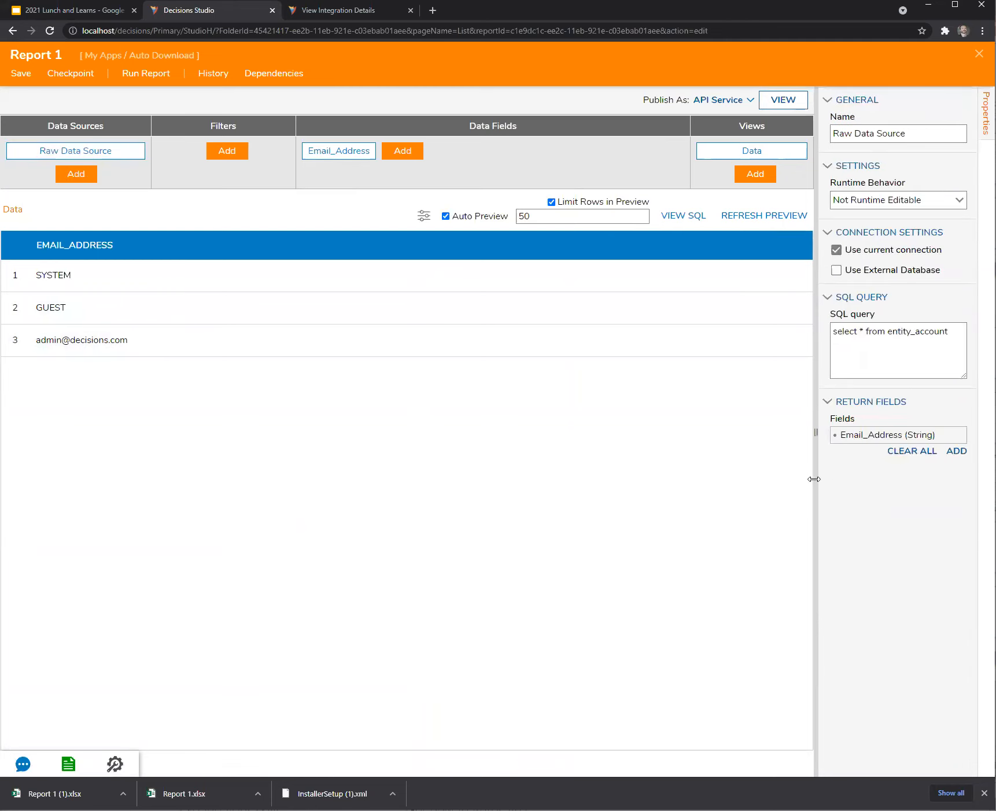
pyautogui.moveTo(814, 477); pyautogui.dragTo(786, 487)
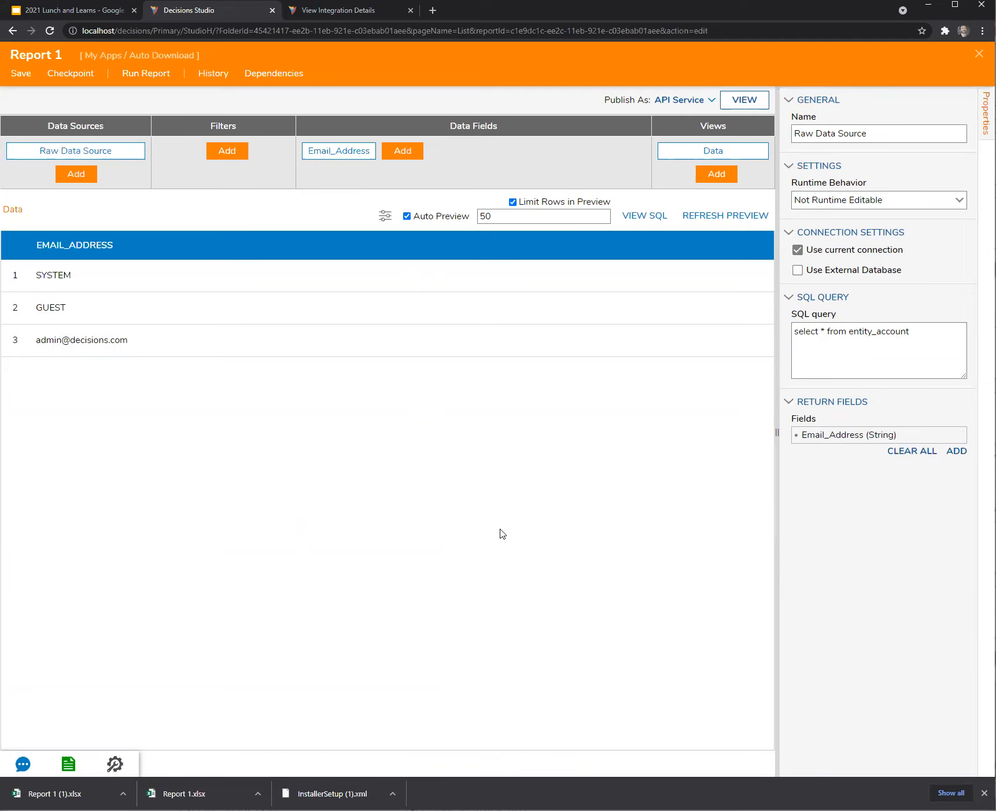
# Change the SQL query's table from entity_account to entity_folder.
pyautogui.click(879, 368)
pyautogui.moveTo(910, 331); pyautogui.dragTo(861, 331)
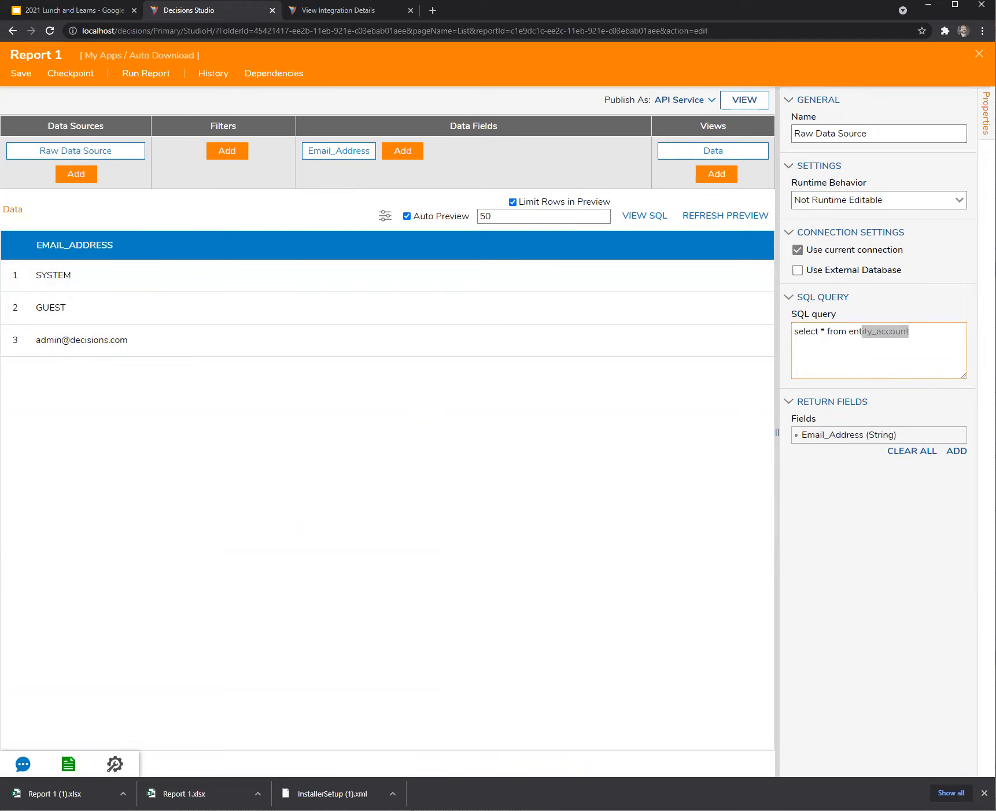
pyautogui.write('ti')
pyautogui.press('BackSpace')
pyautogui.write('ity_folder')
# Rename the Email_Address return field to Entity_Name.
pyautogui.click(946, 437)
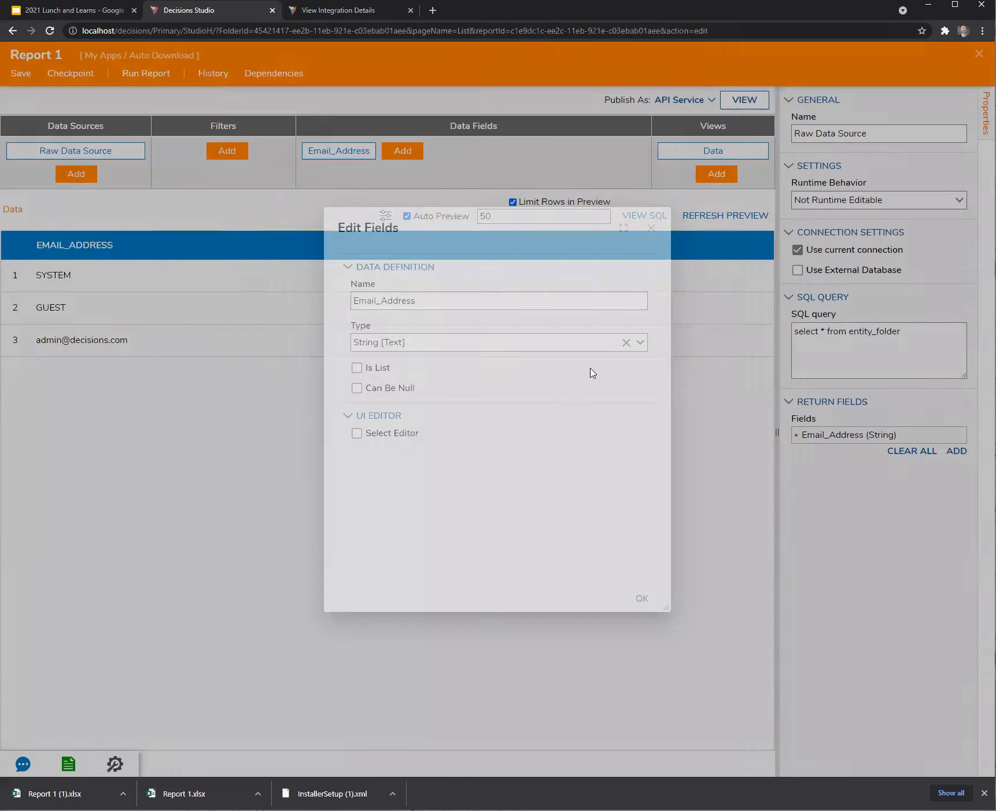
pyautogui.click(378, 300)
pyautogui.press('BackSpace')
pyautogui.press('BackSpace')
pyautogui.press('BackSpace')
pyautogui.press('BackSpace')
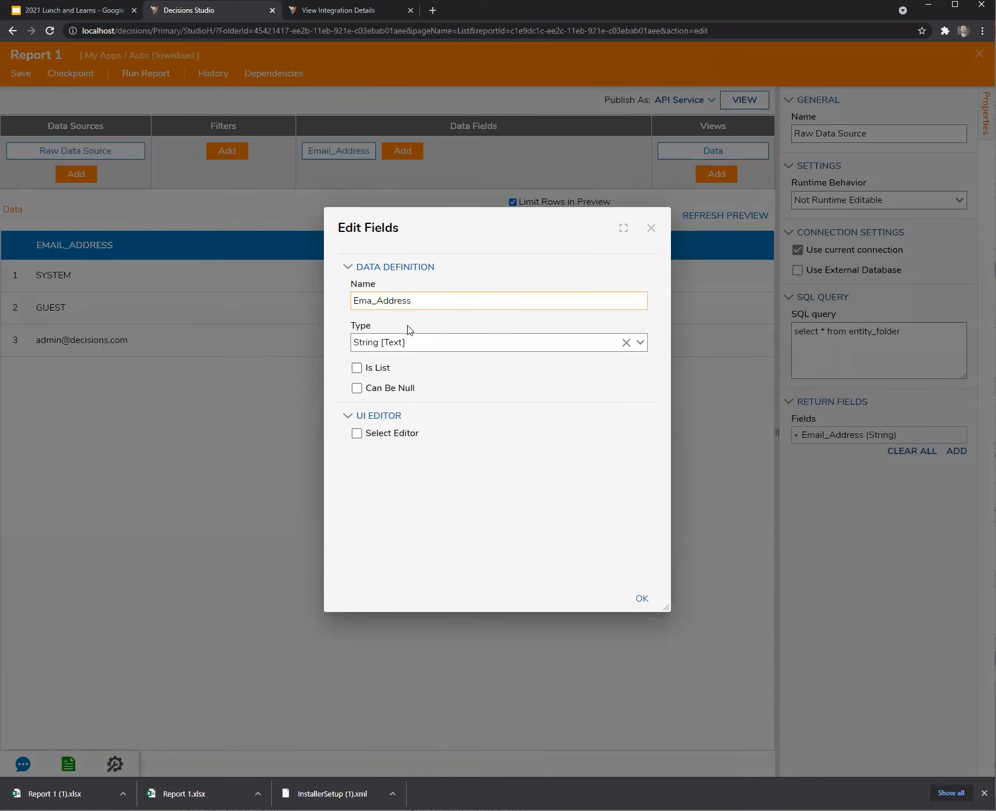
pyautogui.write('ntity')
pyautogui.press('End')
pyautogui.press('BackSpace')
pyautogui.press('BackSpace')
pyautogui.press('BackSpace')
pyautogui.press('BackSpace')
pyautogui.press('BackSpace')
pyautogui.press('BackSpace')
pyautogui.press('BackSpace')
pyautogui.write('Name')
pyautogui.click(642, 598)
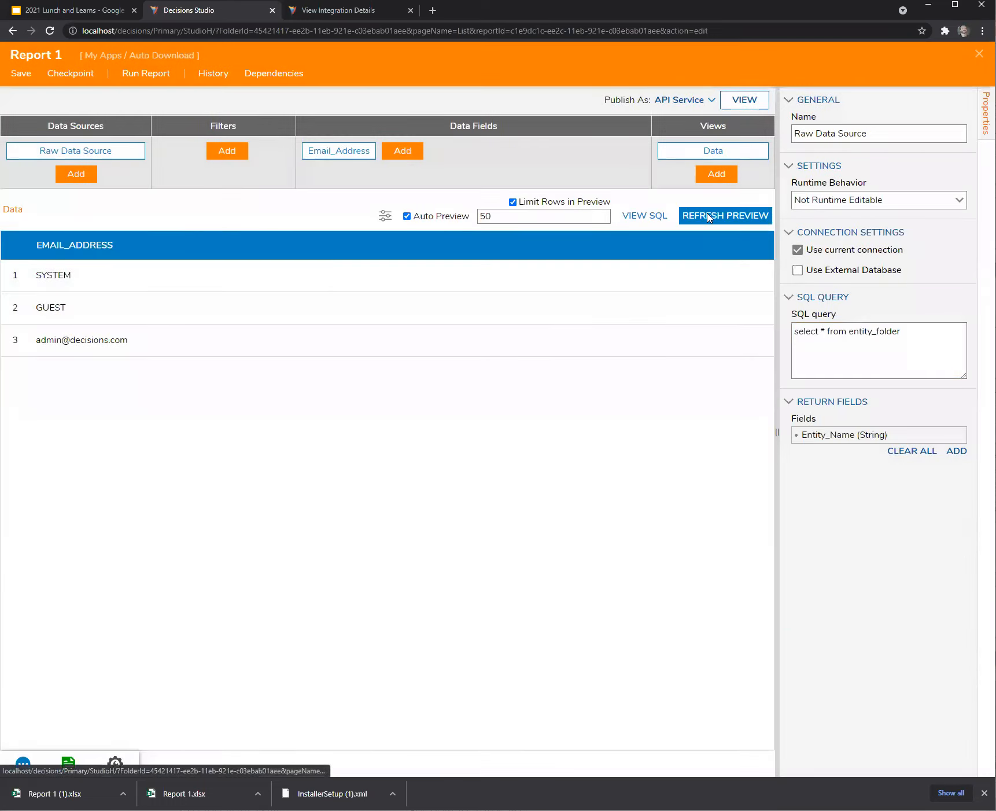
# Replace the Email_Address column with Entity_Name and run the report, showing 1390 folder rows.
pyautogui.click(706, 214)
pyautogui.click(373, 150)
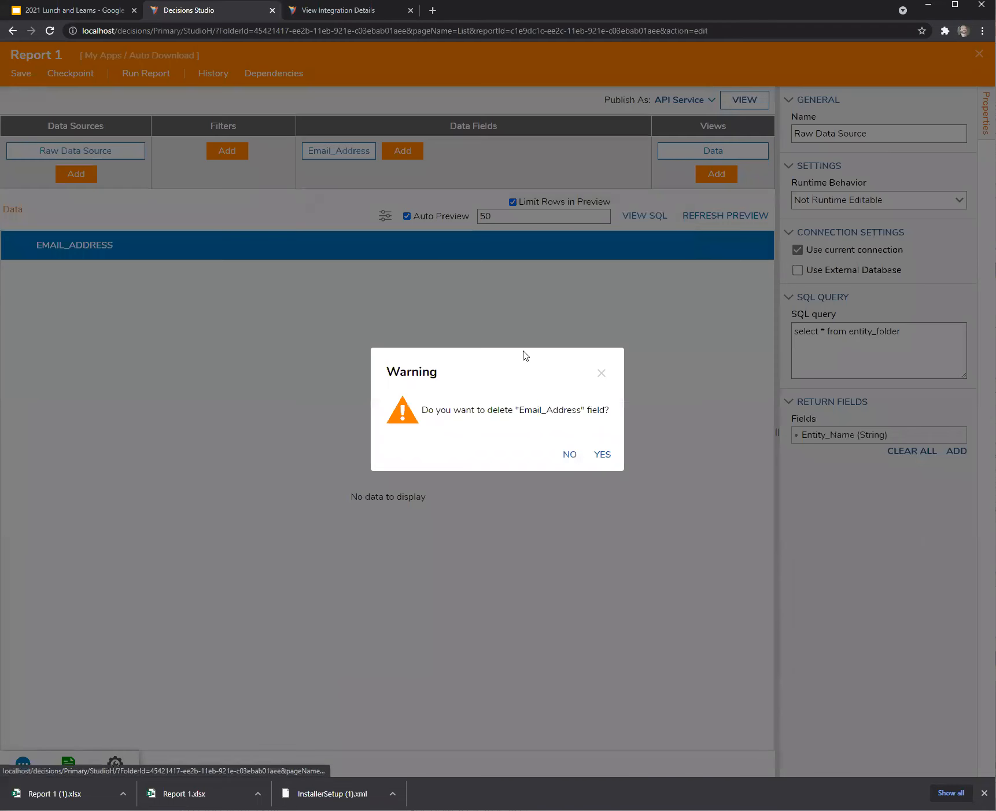
pyautogui.click(602, 454)
pyautogui.click(322, 151)
pyautogui.click(454, 243)
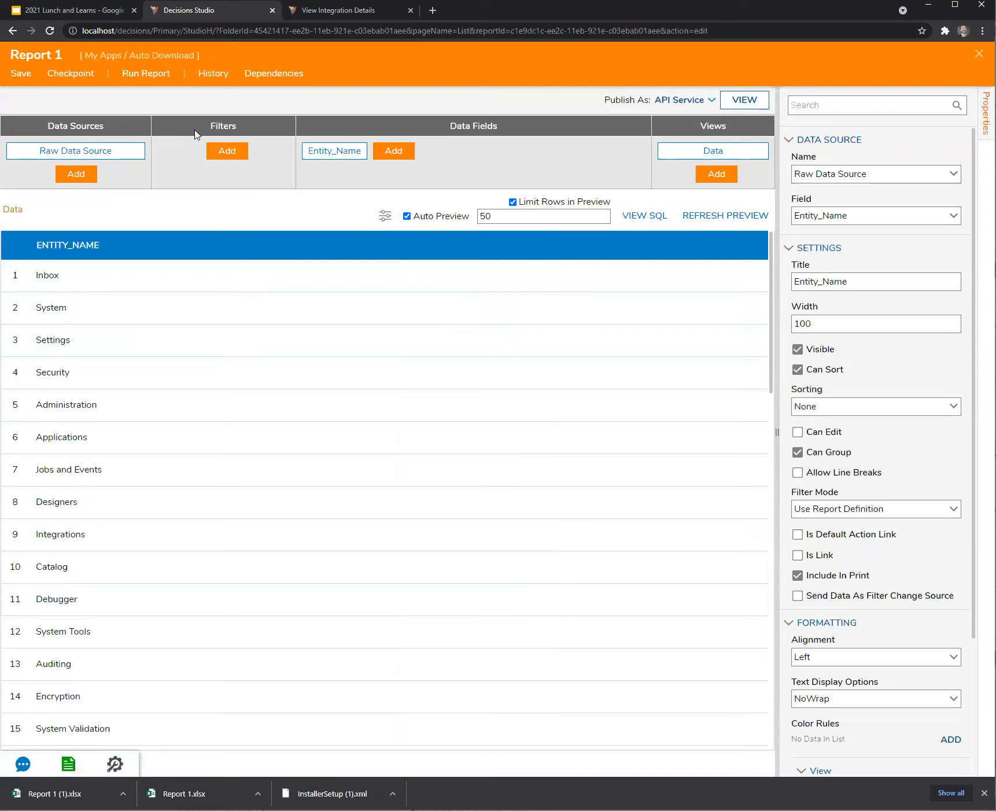
pyautogui.click(161, 74)
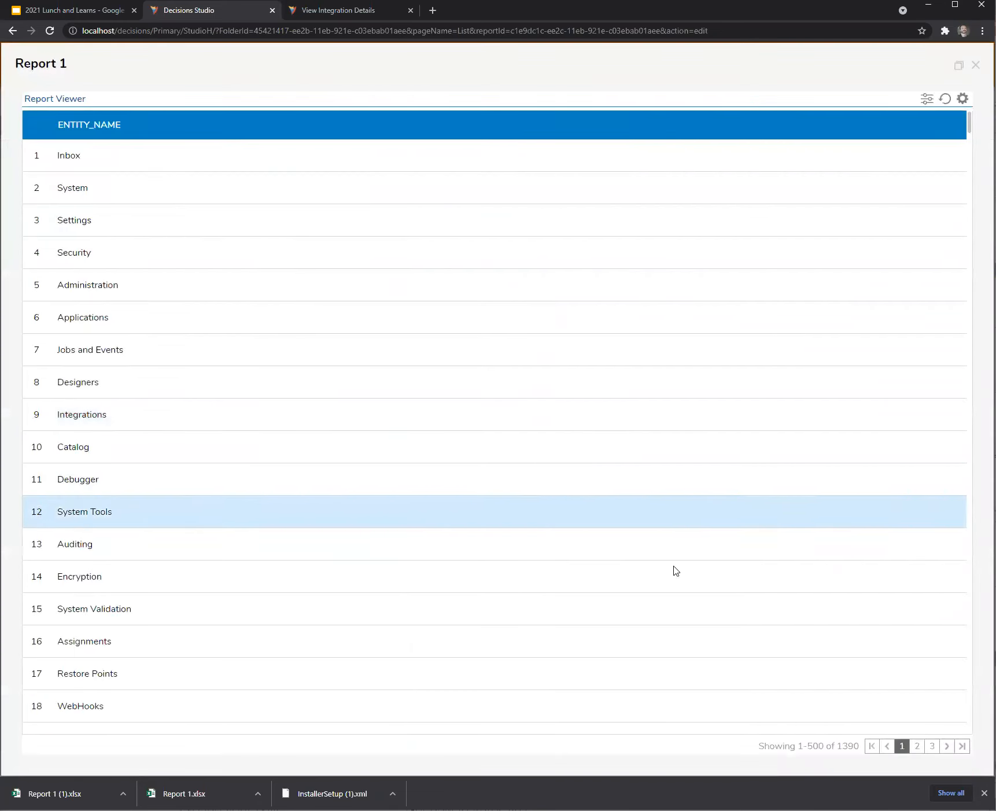
# Load Report 1's Call via GET address in a new tab to download Report 1 (2).xlsx.
pyautogui.click(976, 65)
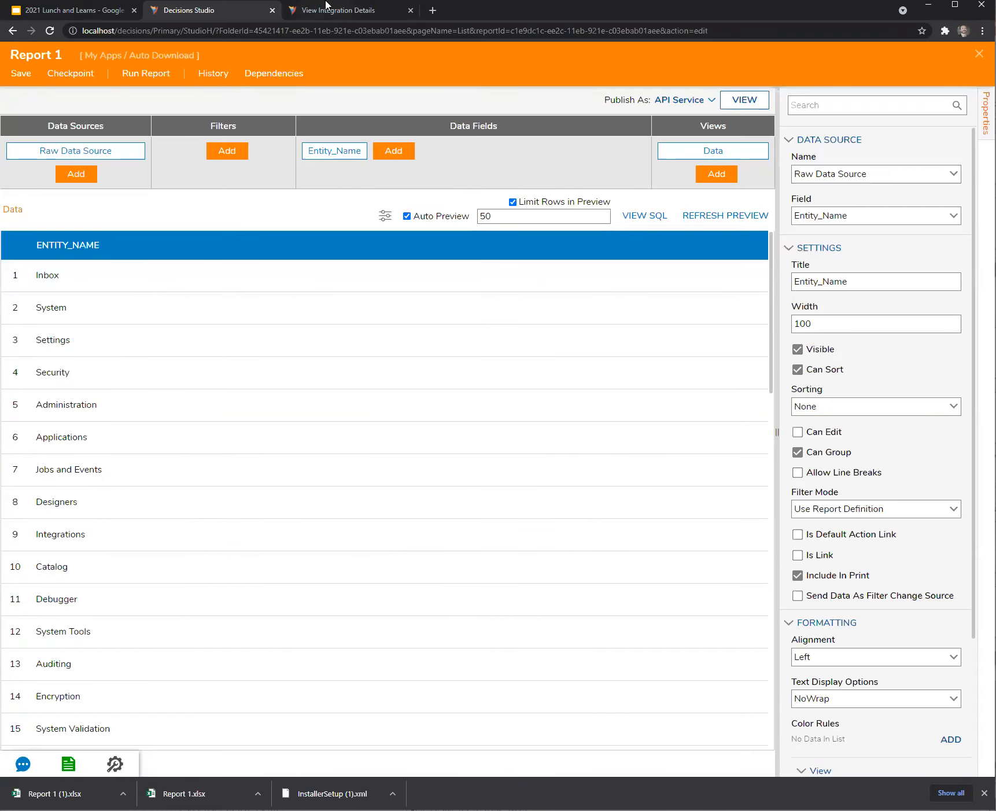
pyautogui.click(327, 14)
pyautogui.moveTo(755, 185); pyautogui.dragTo(596, 172)
pyautogui.hotkey('ctrl', 'c')
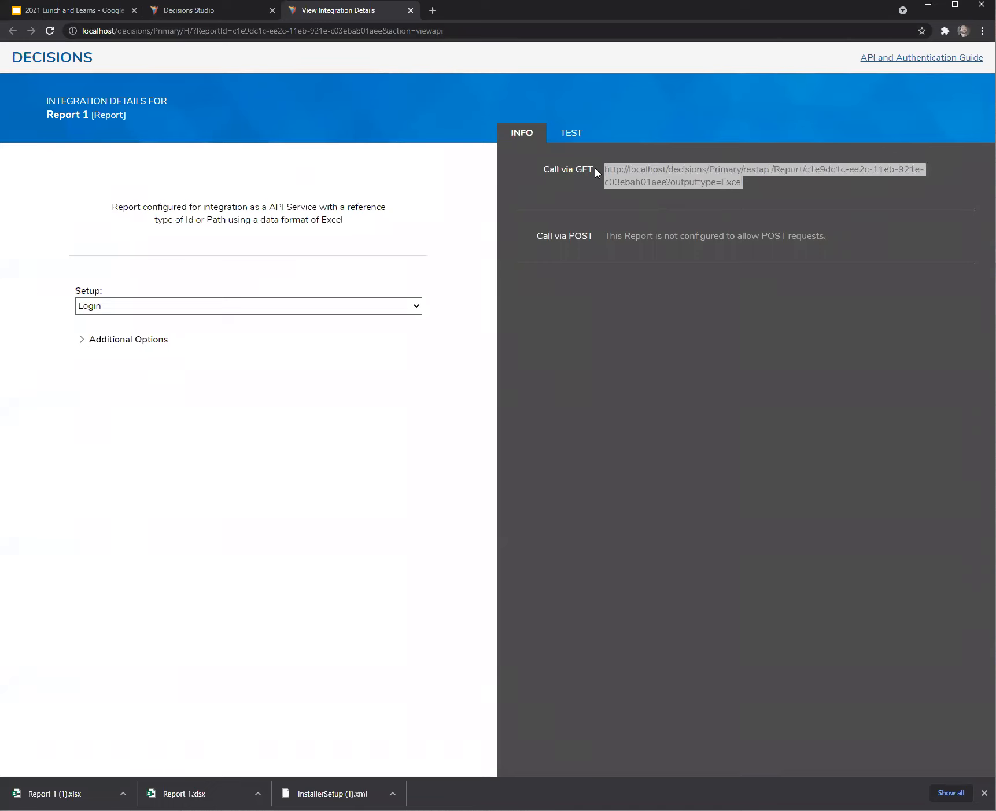
pyautogui.click(432, 11)
pyautogui.hotkey('ctrl', 'v')
pyautogui.press('Return')
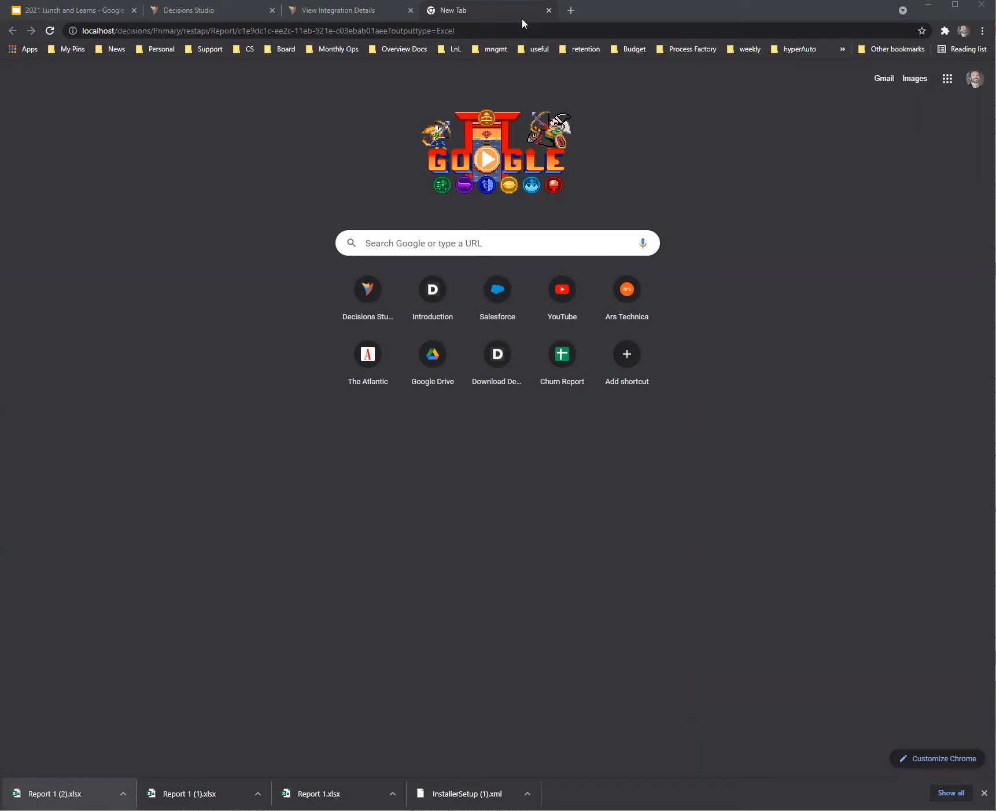
pyautogui.click(547, 12)
pyautogui.click(548, 11)
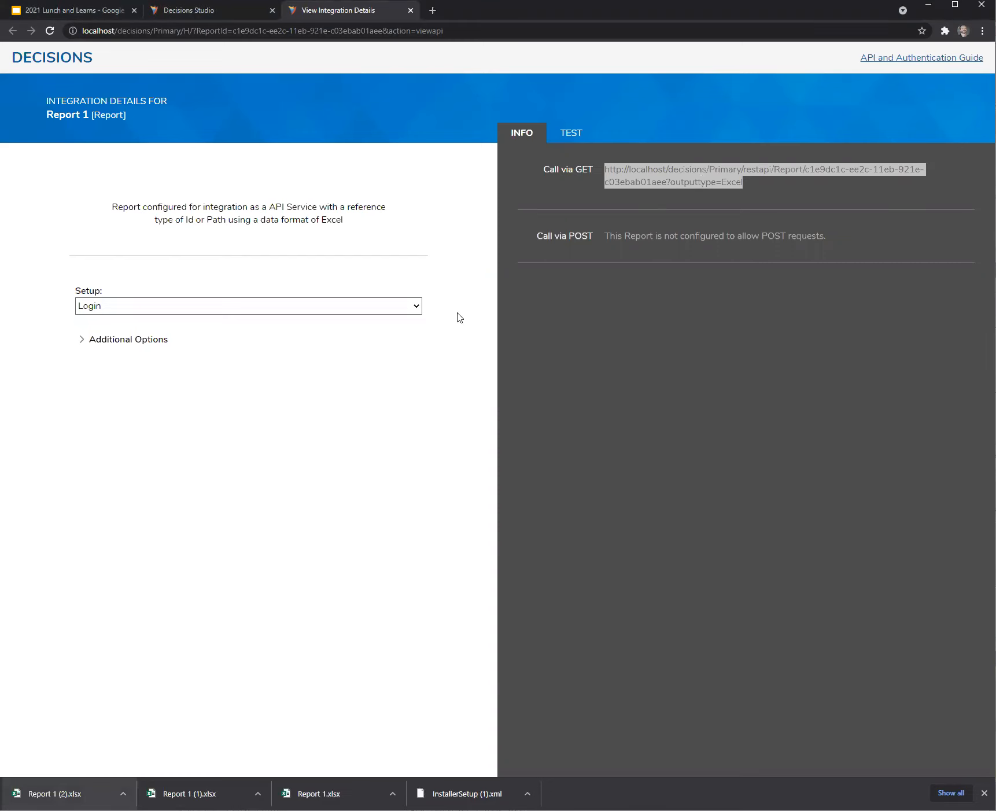
pyautogui.click(201, 15)
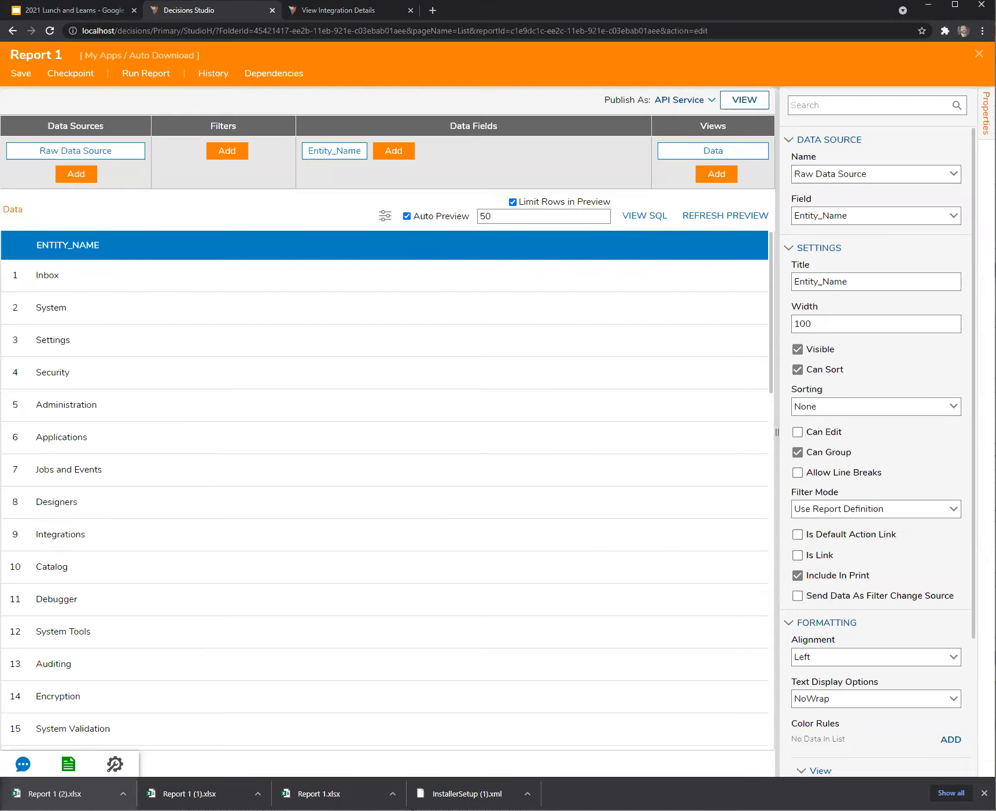
# Close the Report 1 designer to get back to the Auto Download folder list.
pyautogui.click(979, 54)
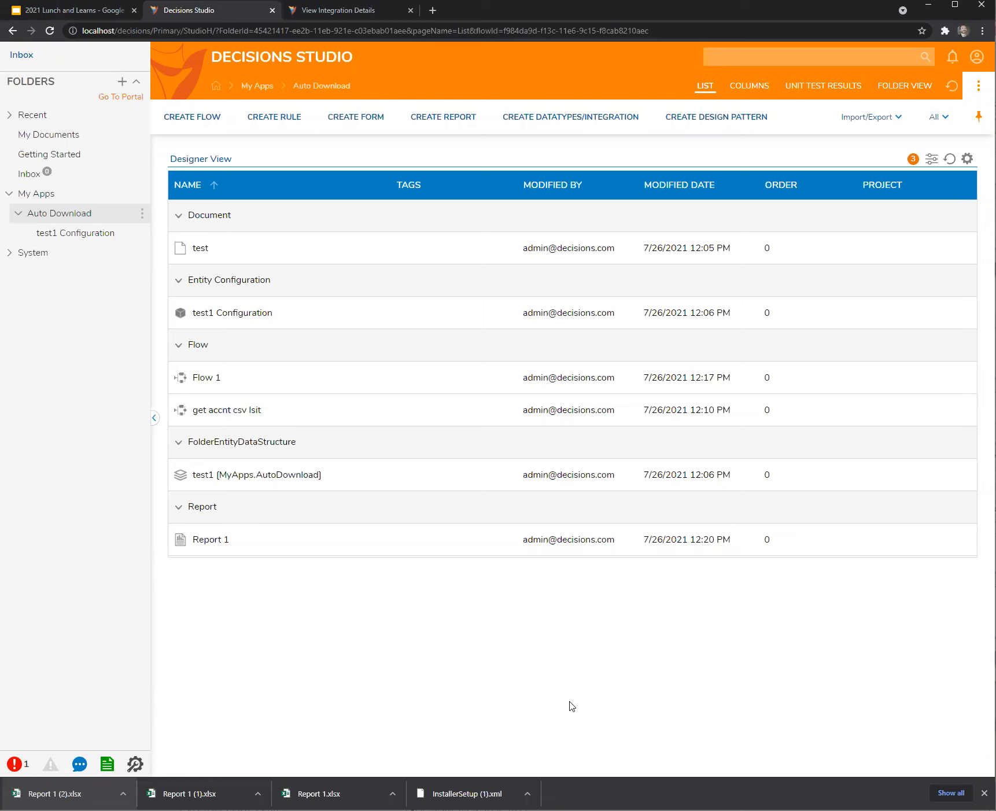
# Create a designer project folder named 'dynamic PDF builder' under Auto Download.
pyautogui.rightClick(68, 218)
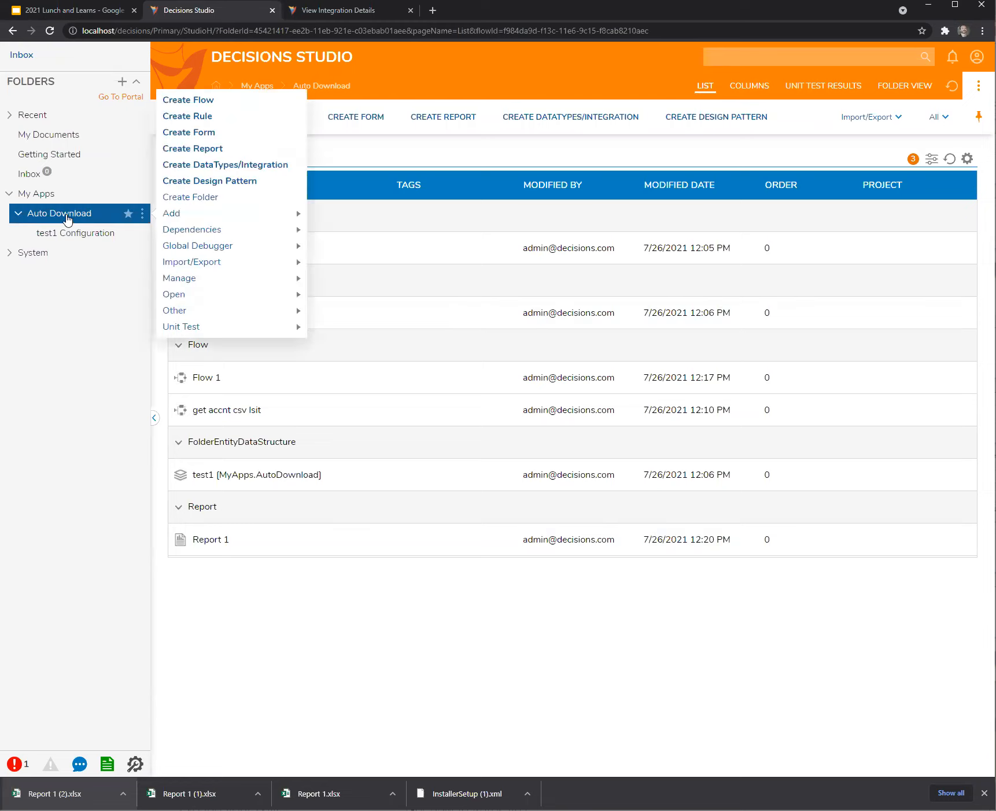
pyautogui.click(209, 198)
pyautogui.click(578, 434)
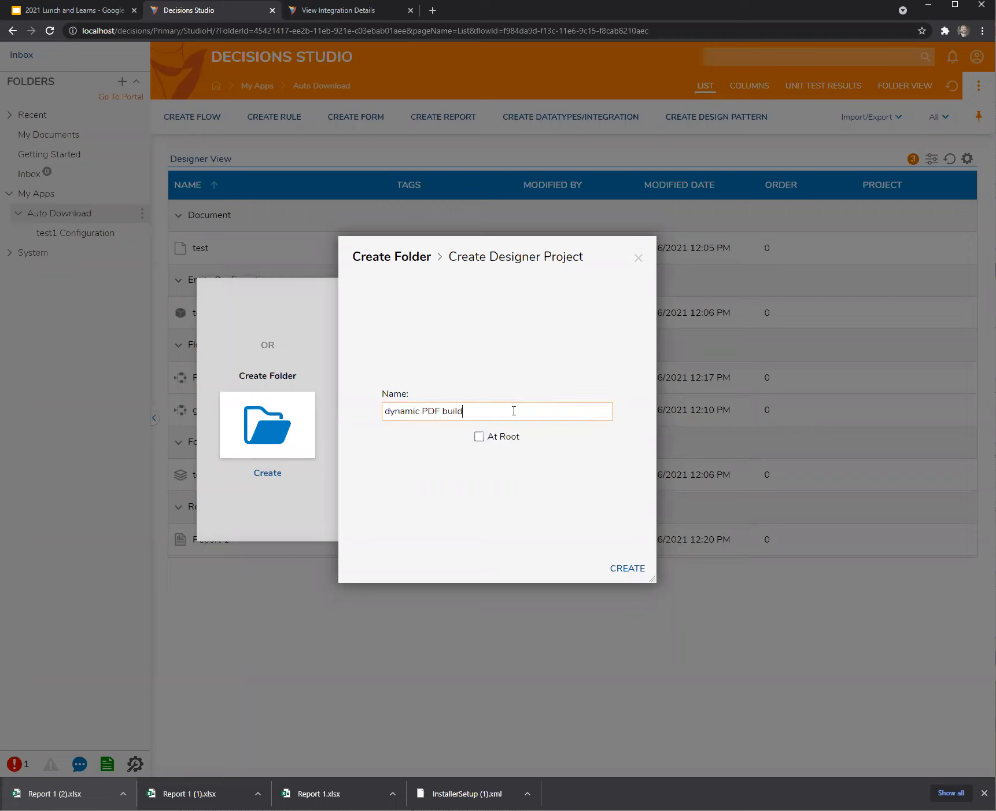
pyautogui.click(627, 568)
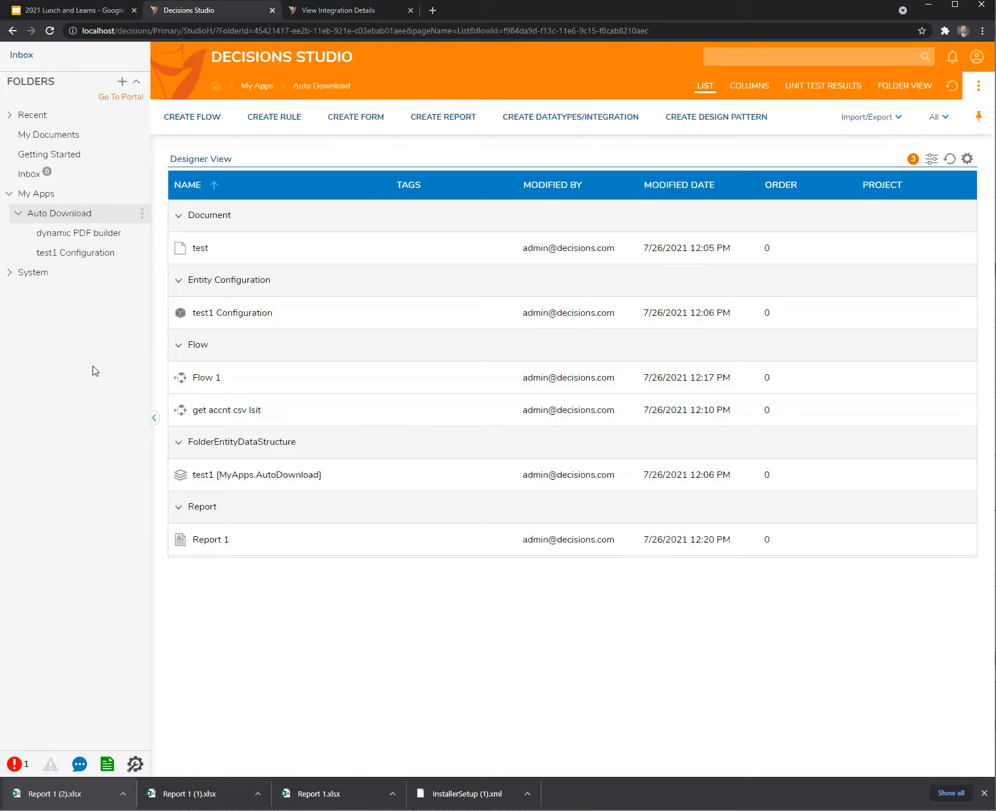
pyautogui.click(65, 214)
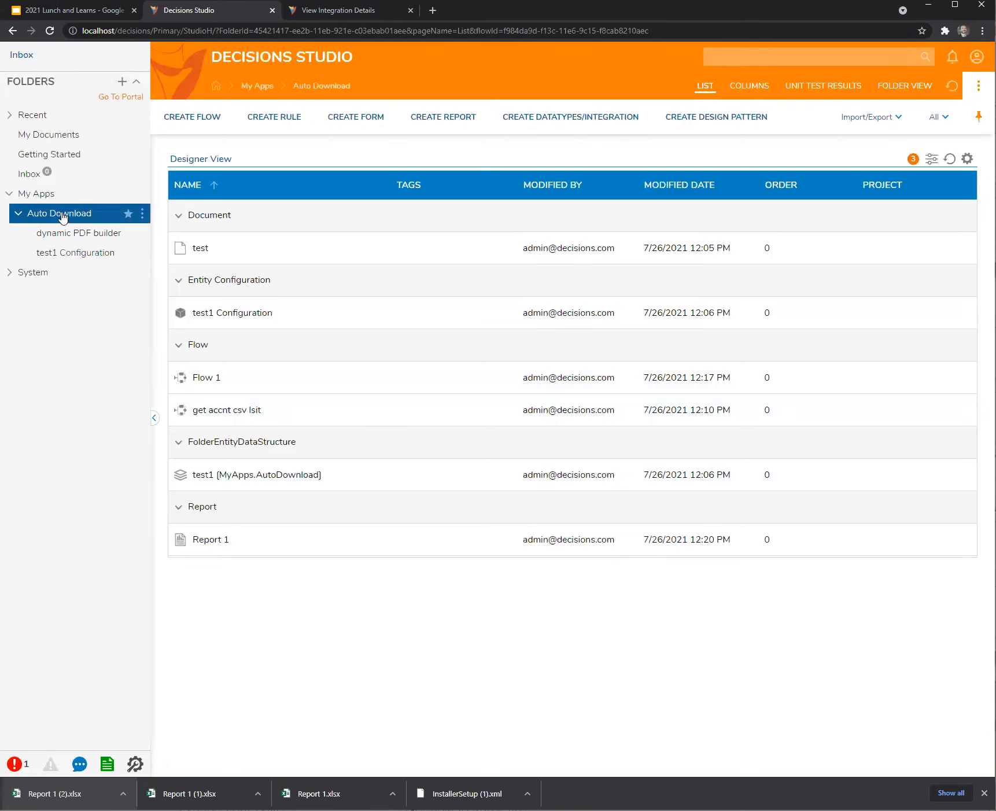
# Refresh and create a standard Flow named 'Dynamic PDF builder' in the dynamic PDF builder folder.
pyautogui.press('F5')
pyautogui.click(82, 237)
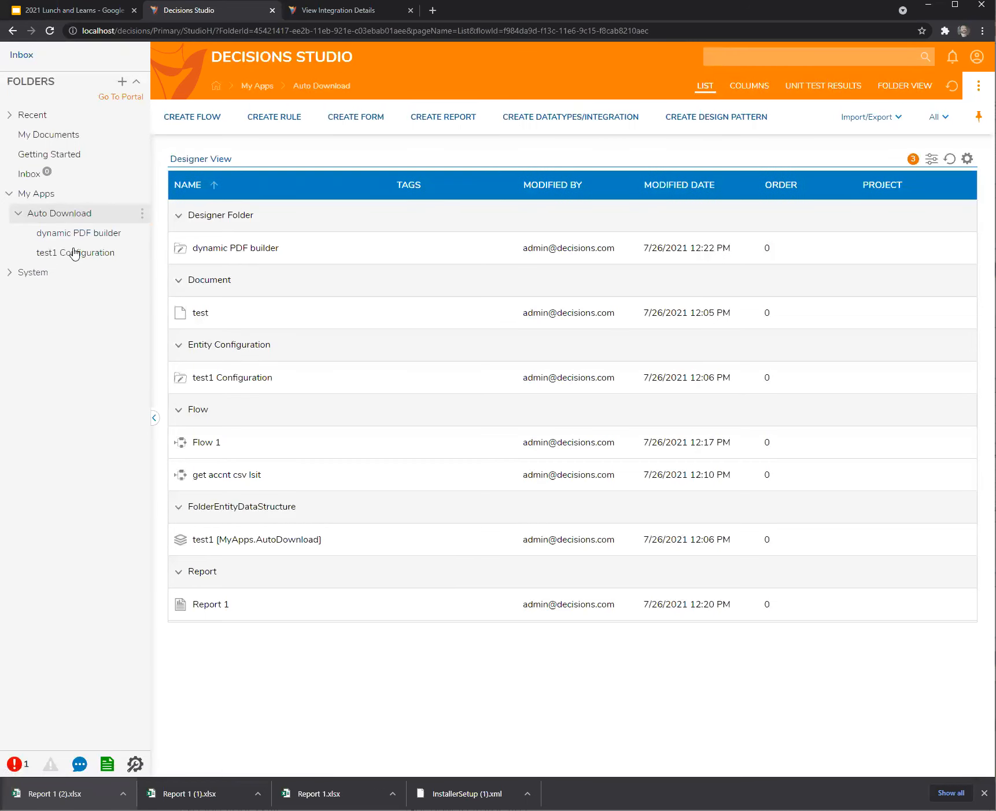
pyautogui.click(216, 132)
pyautogui.click(514, 401)
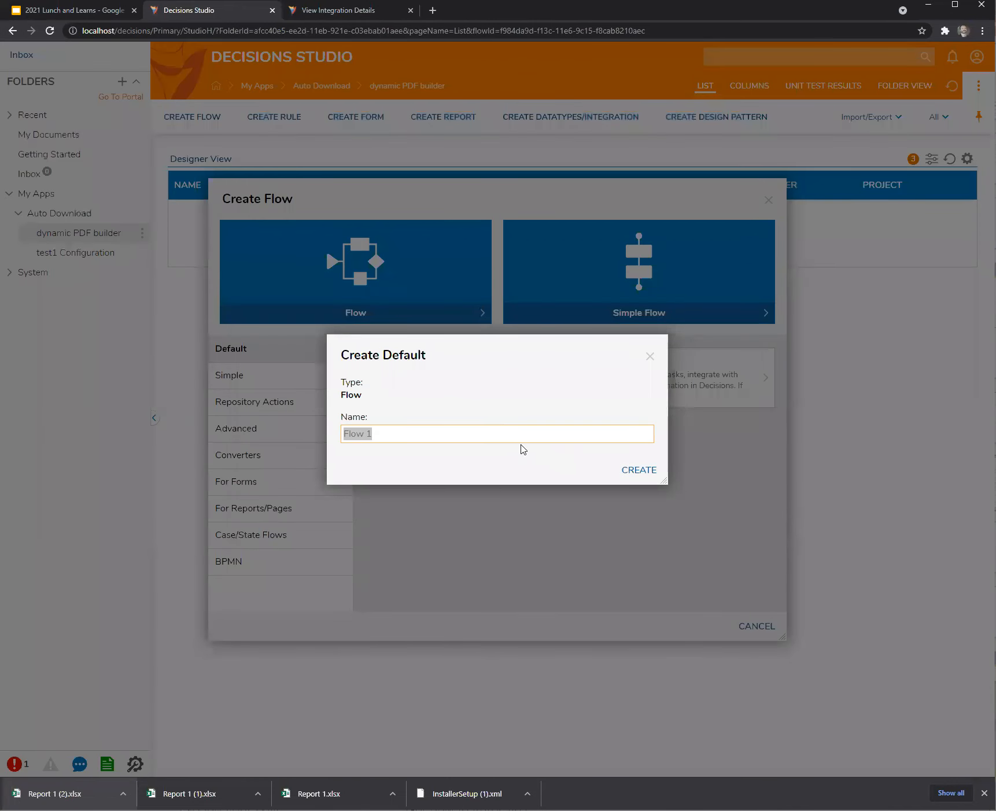
pyautogui.click(497, 434)
pyautogui.press('BackSpace')
pyautogui.write('Dynam')
pyautogui.press('BackSpace')
pyautogui.write('am')
pyautogui.click(642, 471)
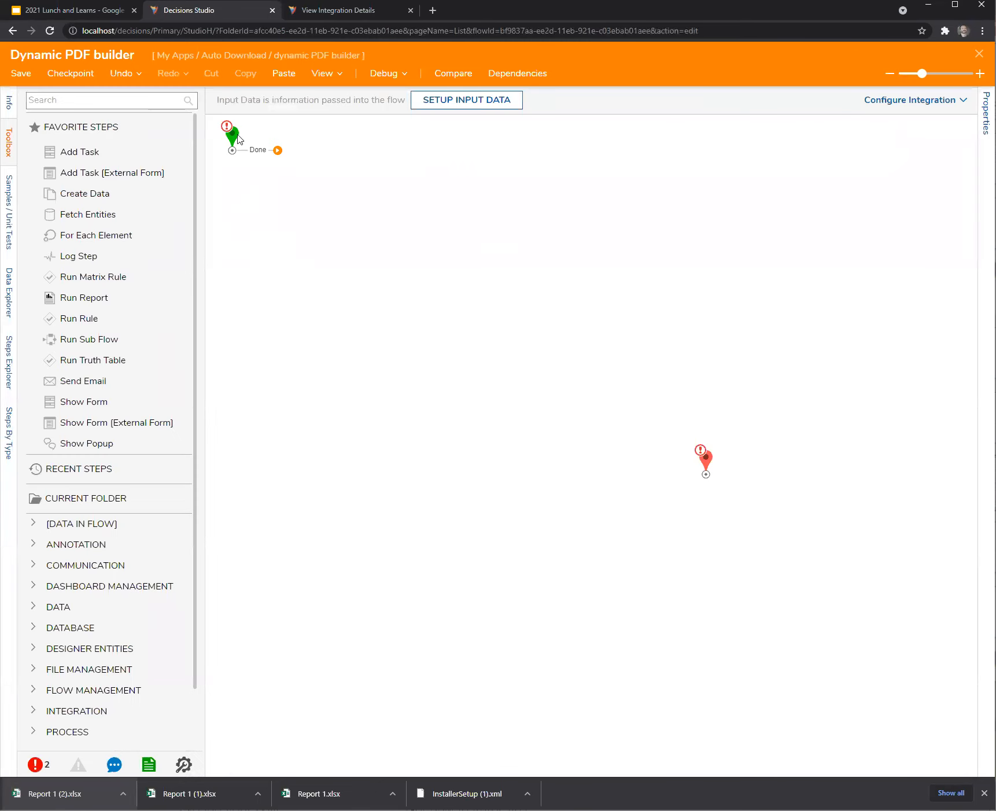
# Search the toolbox for 'nevlocity' and place Custom Merge [NVelocity] after Start's Done path.
pyautogui.moveTo(670, 470); pyautogui.dragTo(631, 394)
pyautogui.click(74, 102)
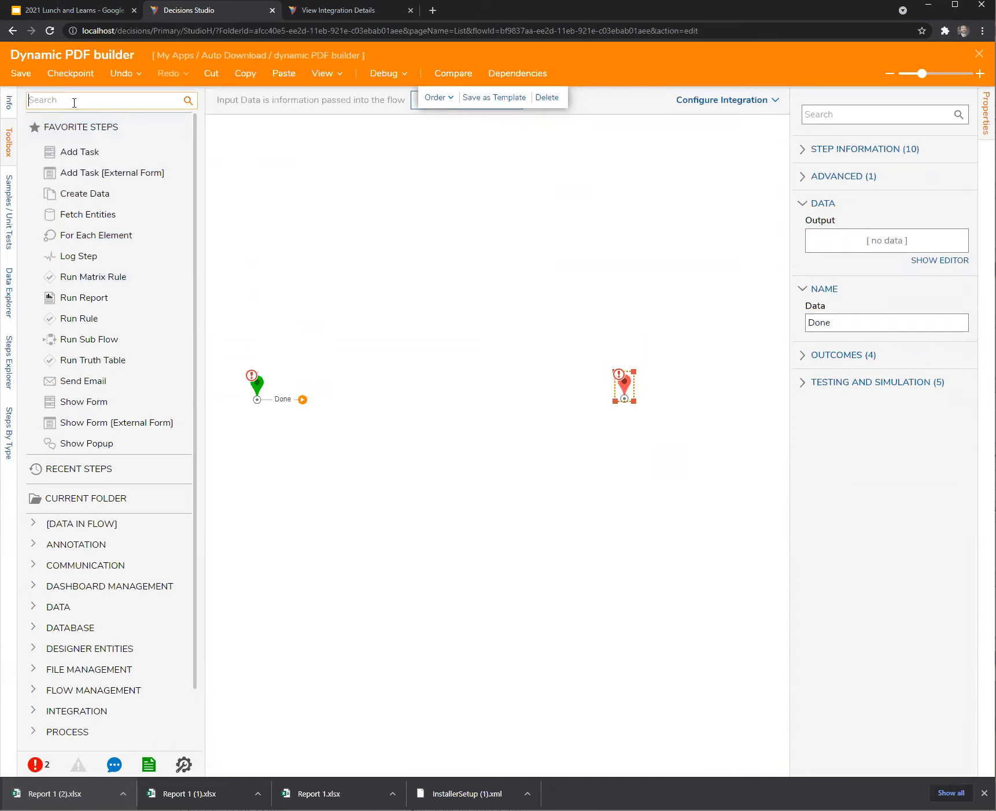
pyautogui.write('nev')
pyautogui.write('locity')
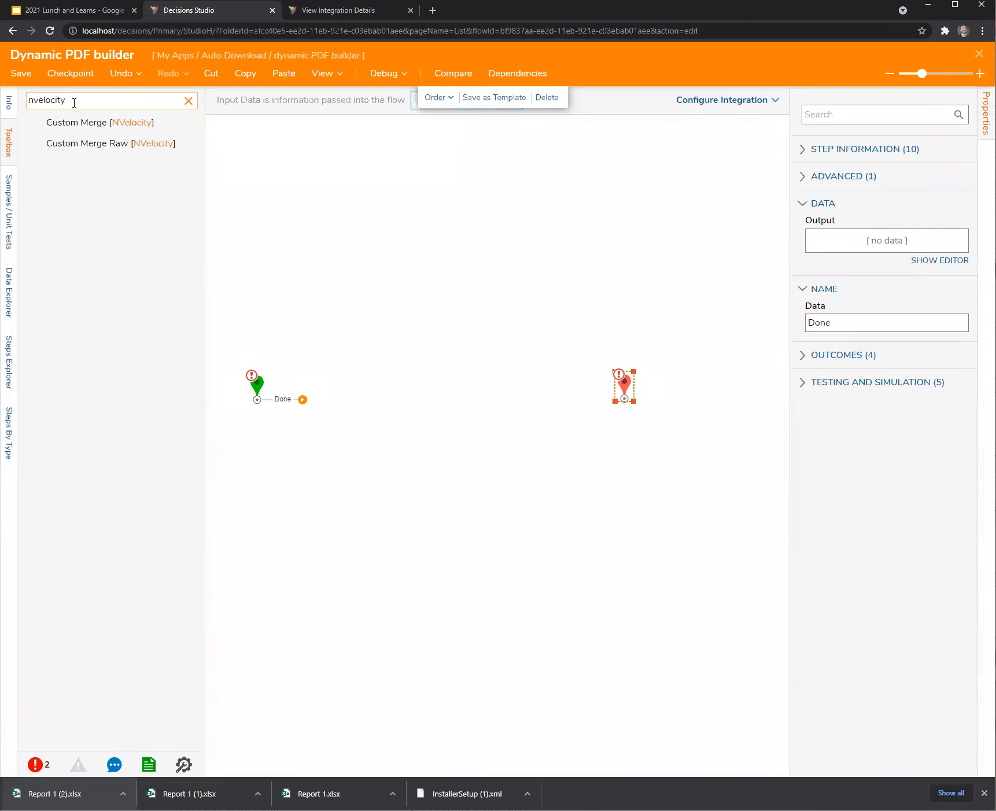
pyautogui.moveTo(76, 122); pyautogui.dragTo(387, 366)
pyautogui.moveTo(306, 400); pyautogui.dragTo(385, 372)
pyautogui.moveTo(370, 378); pyautogui.dragTo(343, 408)
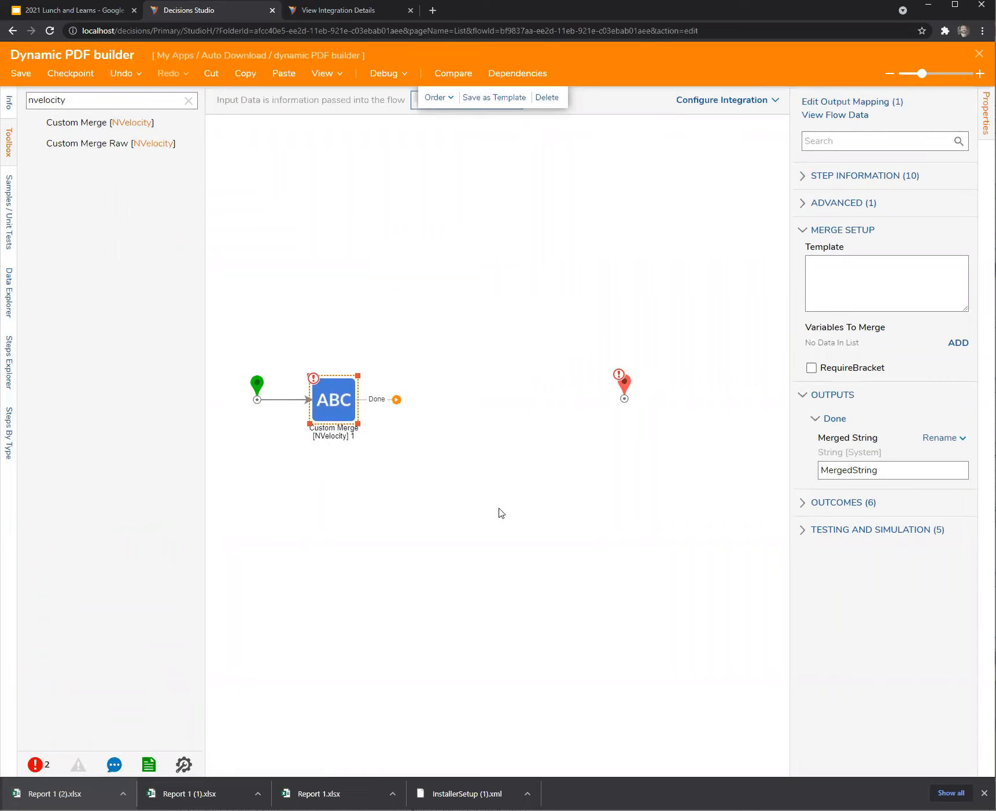
pyautogui.click(432, 11)
# Search 'html 5 dec' and copy the example HTML document code from W3Schools' DOCTYPE page.
pyautogui.write('html 5 dec')
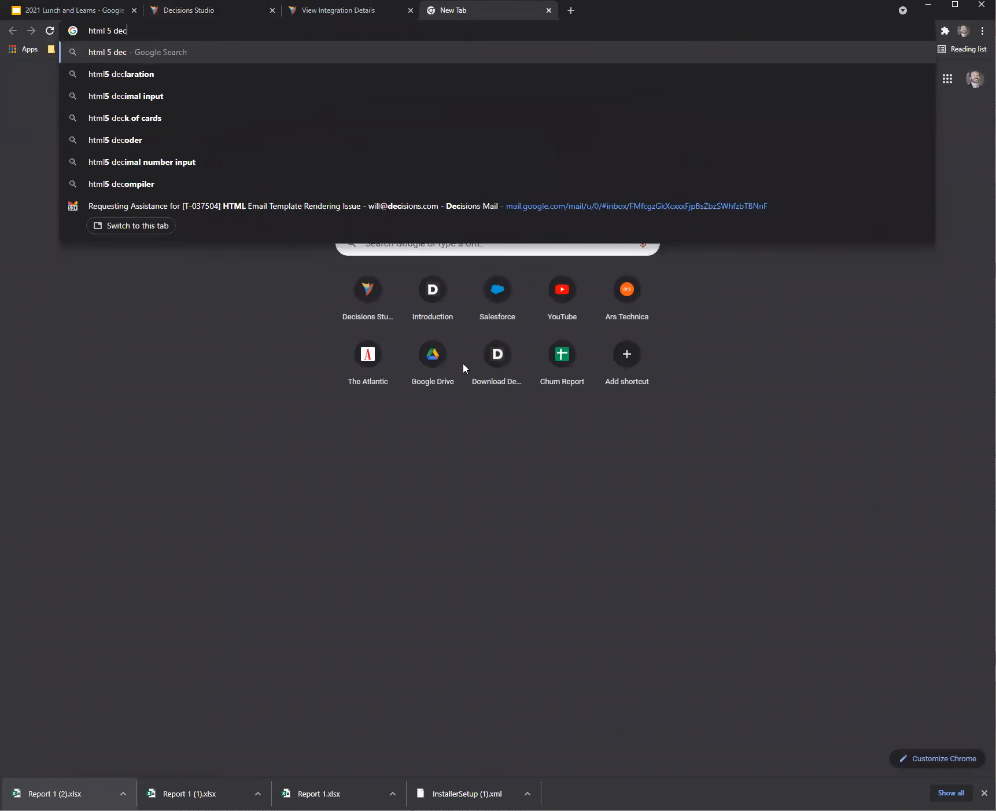
pyautogui.press('Down')
pyautogui.press('Return')
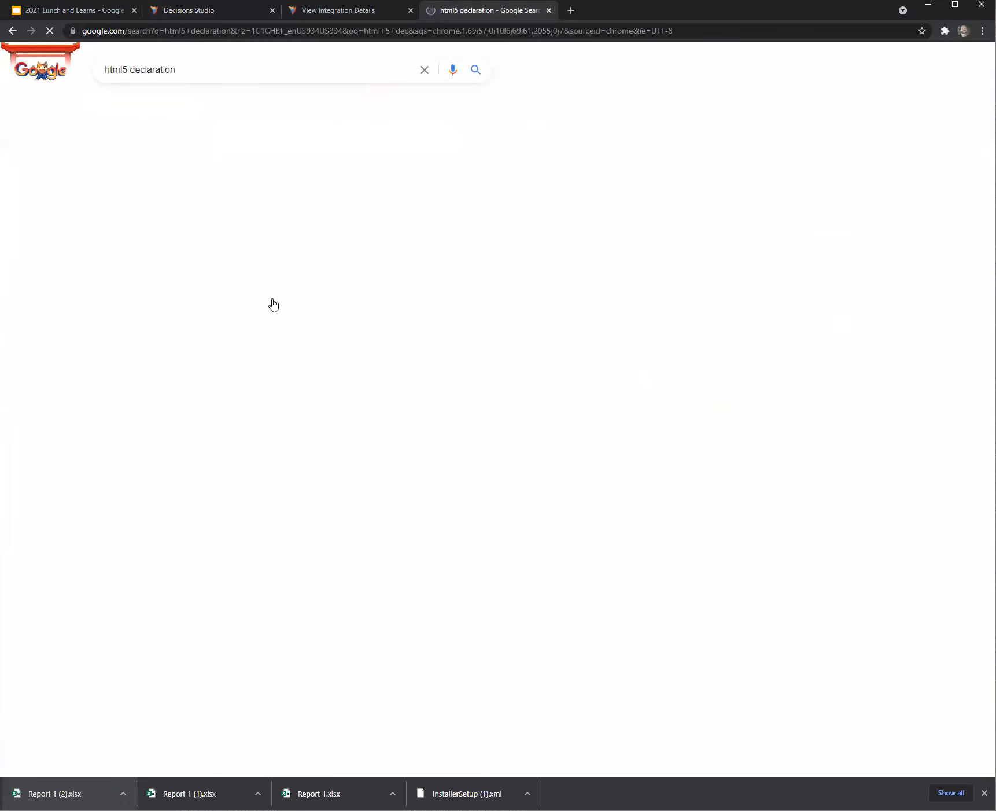
pyautogui.click(177, 171)
pyautogui.moveTo(197, 450); pyautogui.dragTo(136, 313)
pyautogui.hotkey('ctrl', 'c')
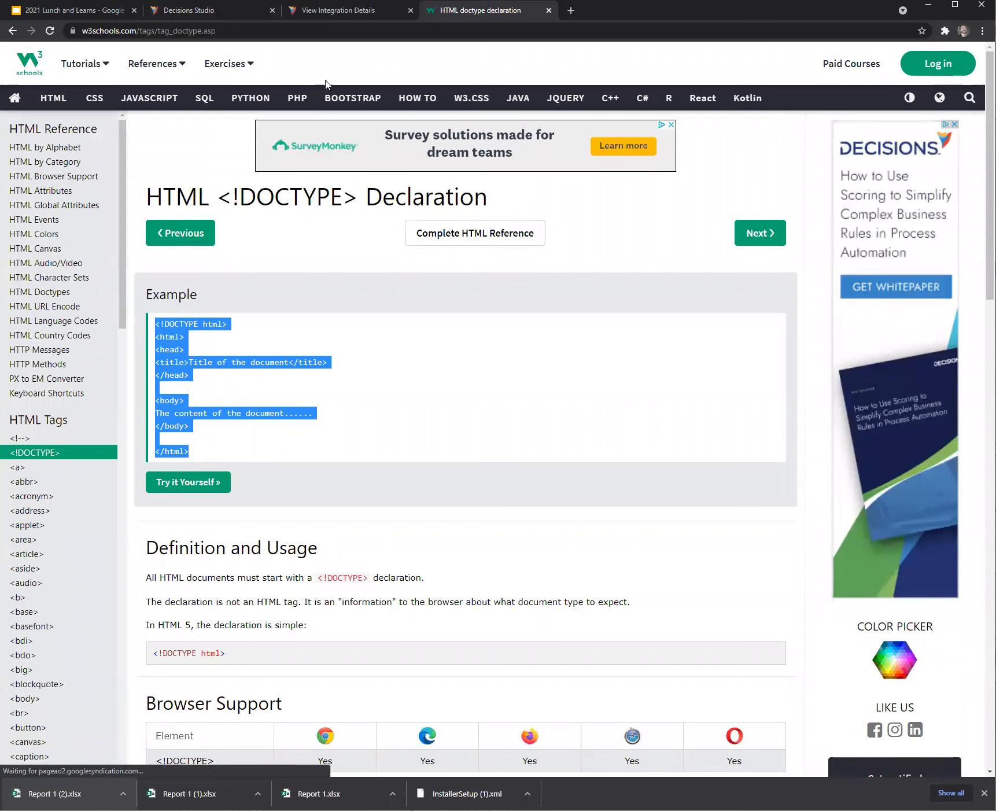
pyautogui.click(321, 11)
# Paste the example HTML as the merge template and add $itemName below the body text.
pyautogui.click(215, 10)
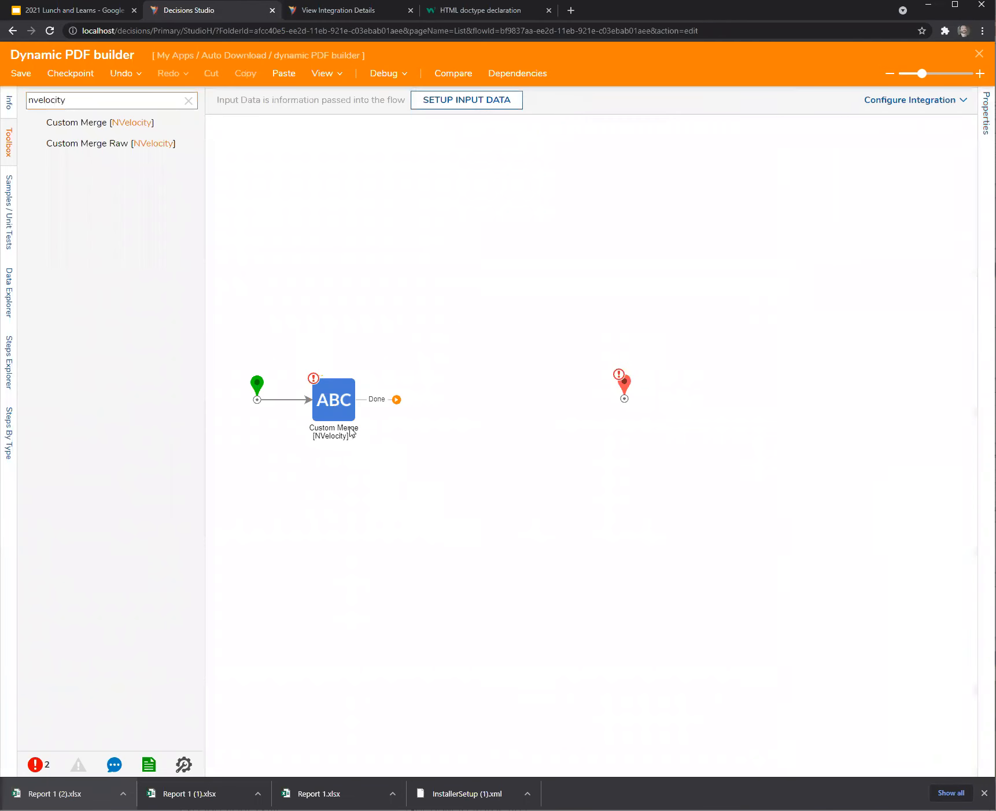
pyautogui.moveTo(787, 434); pyautogui.dragTo(719, 434)
pyautogui.click(826, 280)
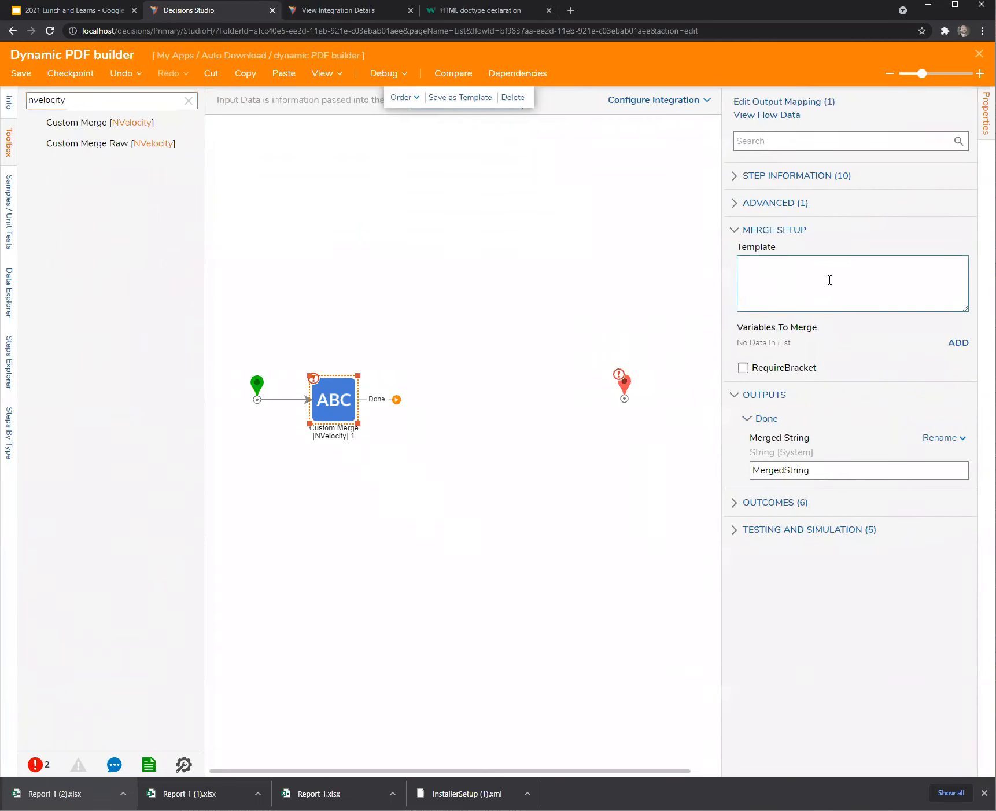
pyautogui.hotkey('ctrl', 'v')
pyautogui.moveTo(719, 333); pyautogui.dragTo(680, 335)
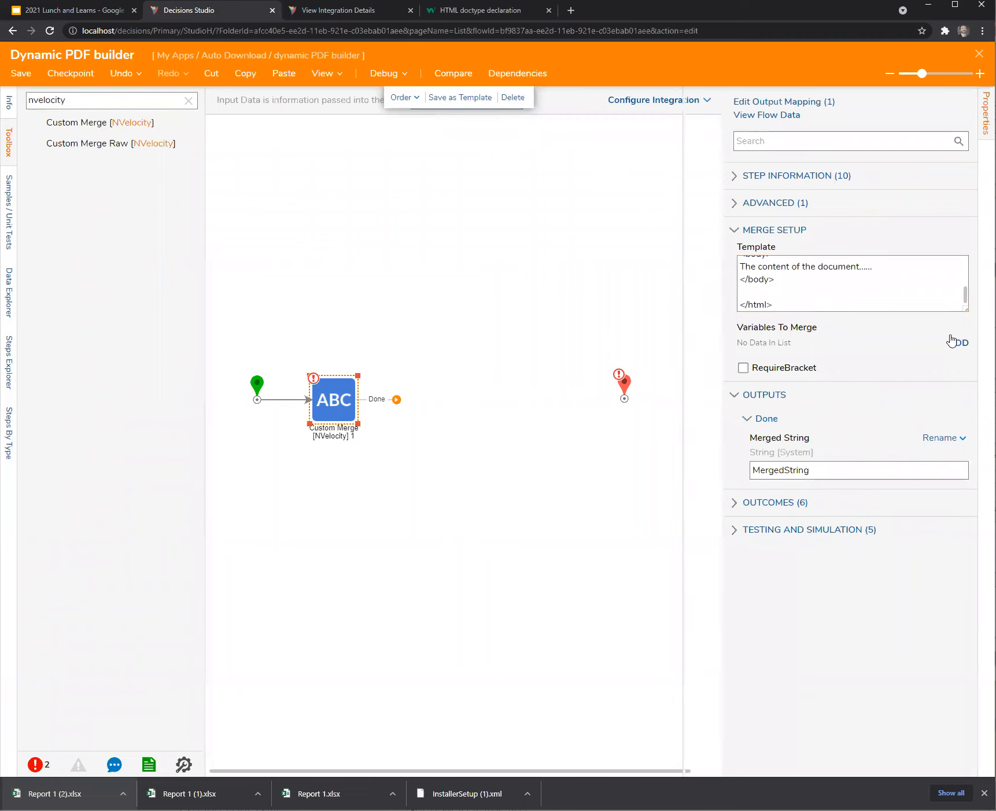
pyautogui.moveTo(965, 309); pyautogui.dragTo(965, 452)
pyautogui.click(850, 355)
pyautogui.press('Return')
pyautogui.press('Return')
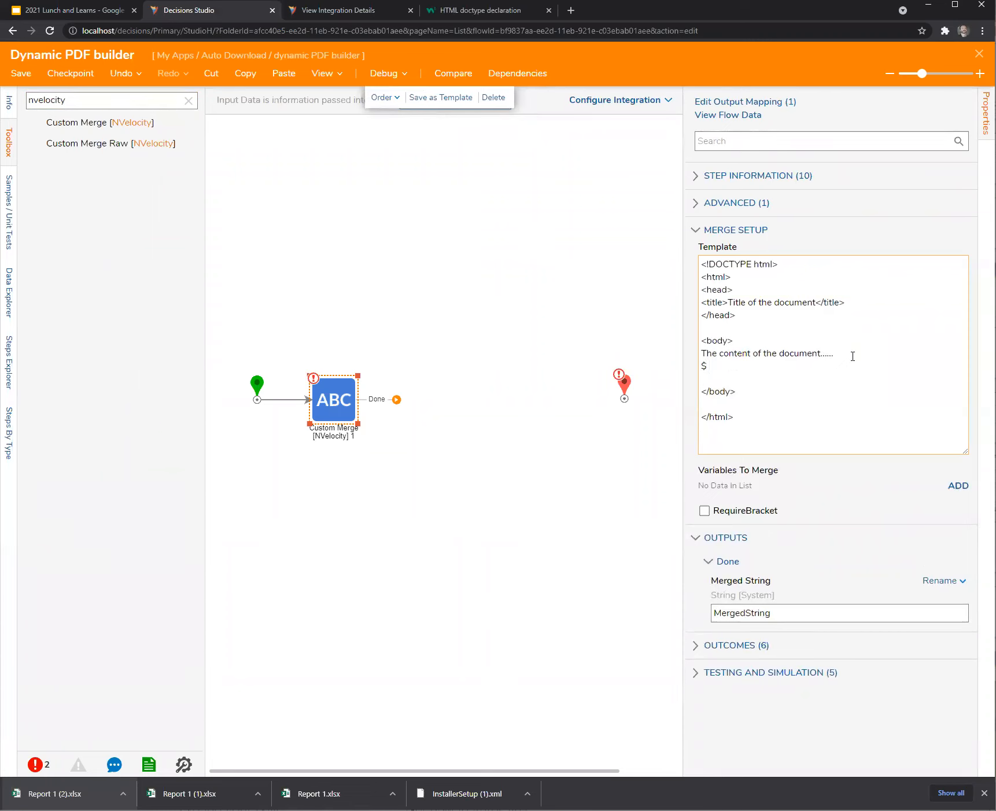
pyautogui.write('$itemName')
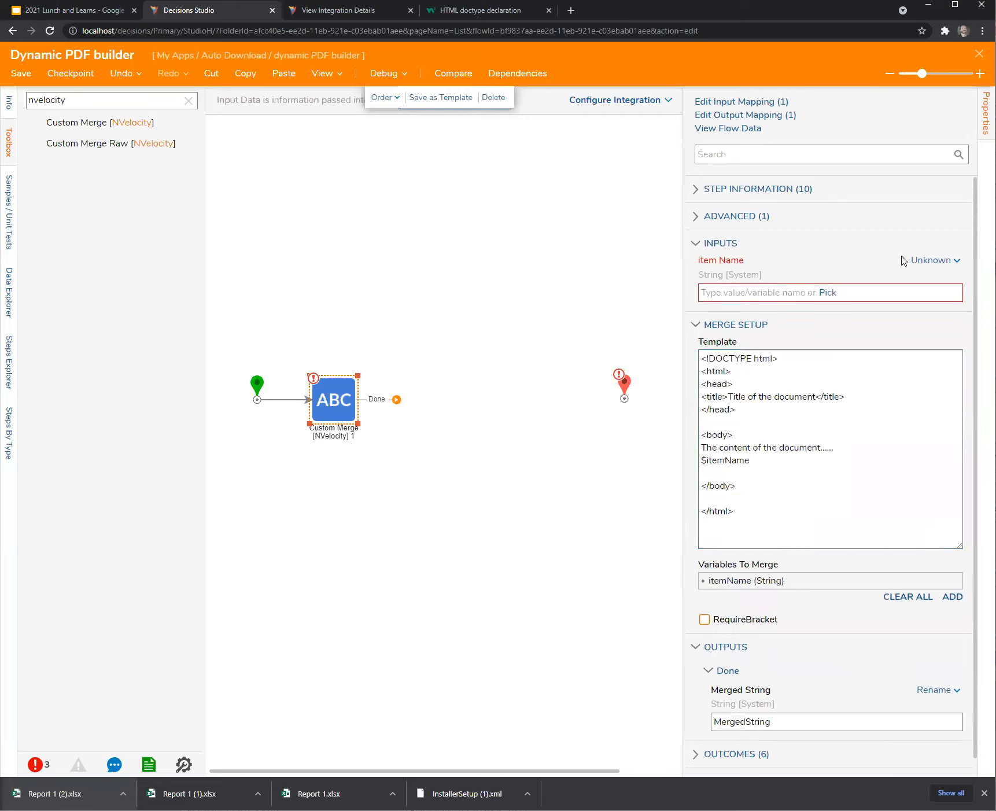
# Add a String flow input named ItemName to the flow's Start step.
pyautogui.click(927, 261)
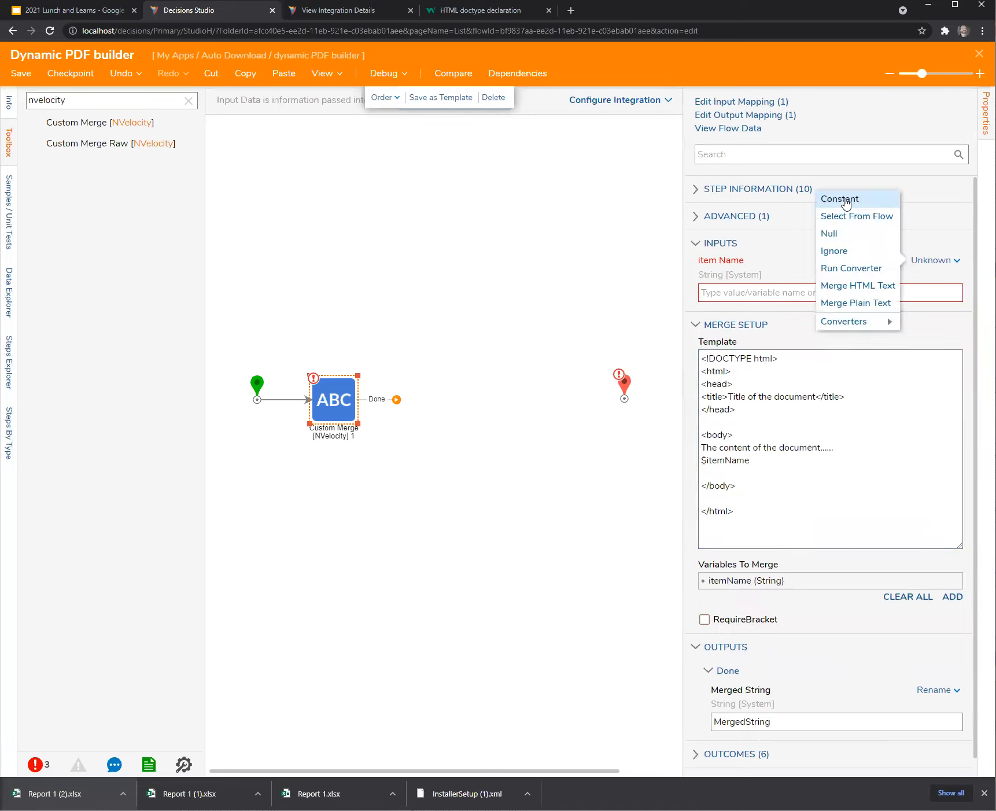
pyautogui.click(254, 389)
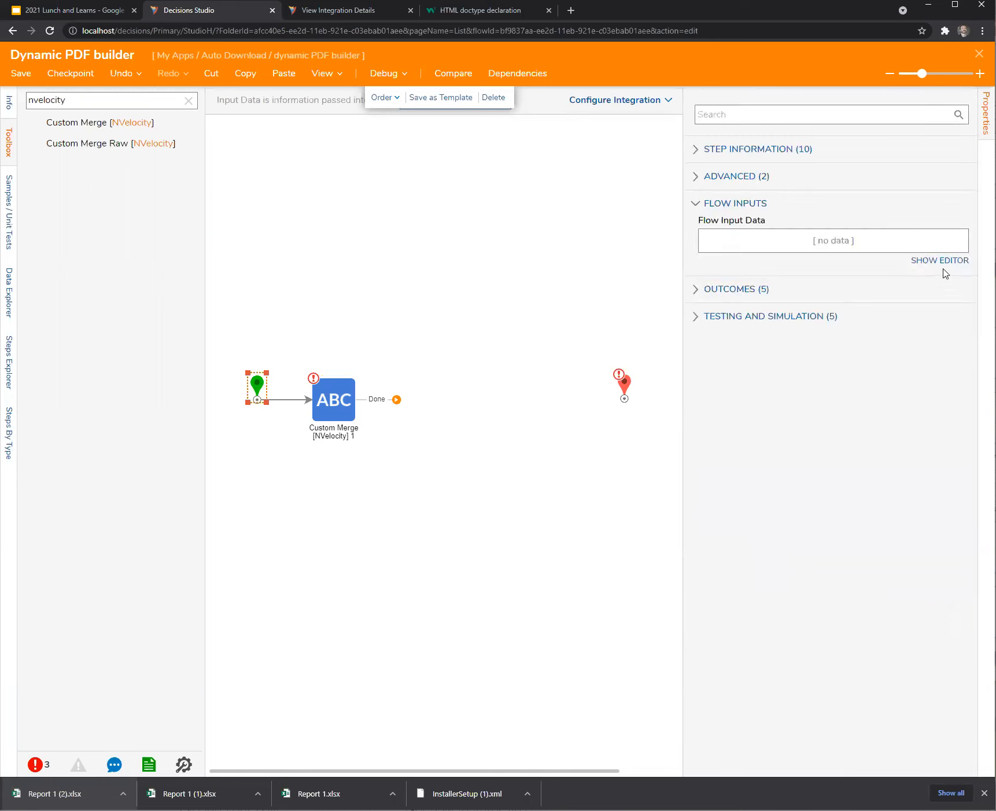
pyautogui.click(941, 261)
pyautogui.write('ItemName')
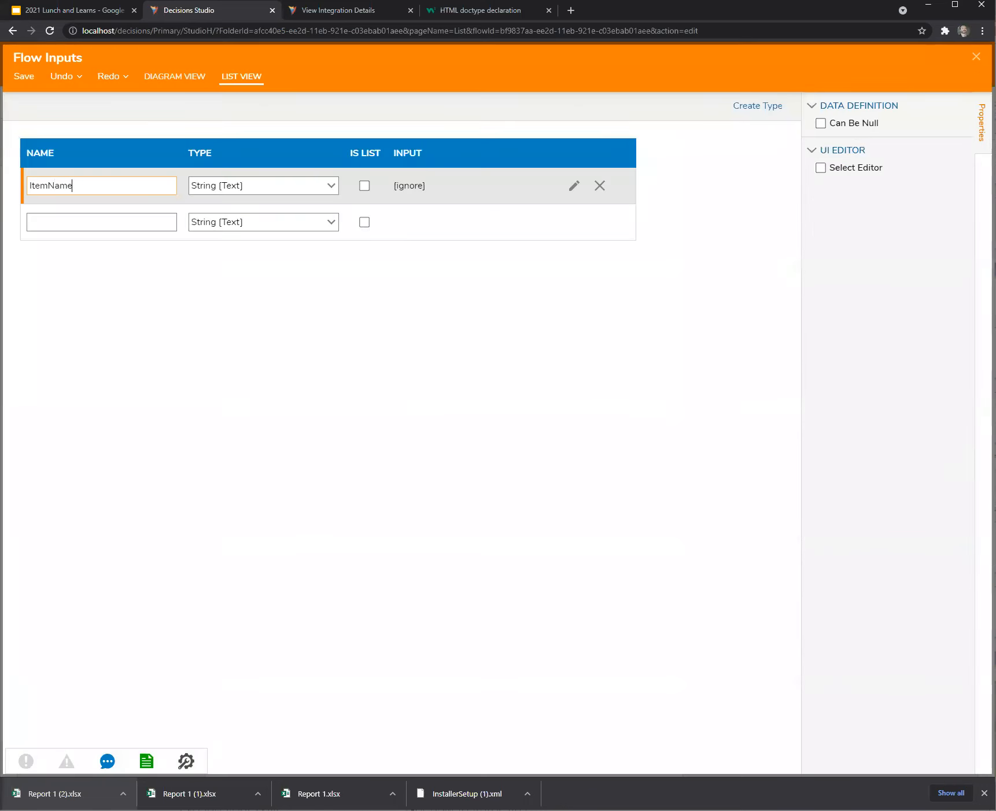
pyautogui.click(976, 56)
pyautogui.click(638, 447)
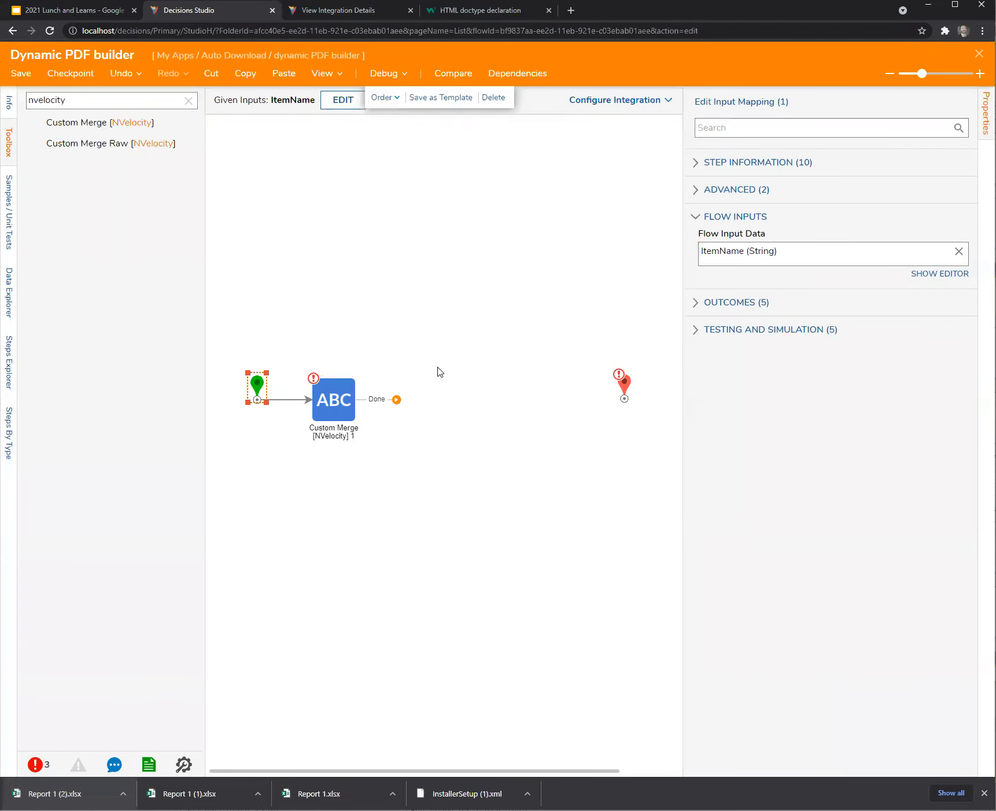
# Map the Custom Merge step's item Name input to the Item Name flow data.
pyautogui.click(327, 414)
pyautogui.click(952, 261)
pyautogui.click(856, 216)
pyautogui.click(333, 305)
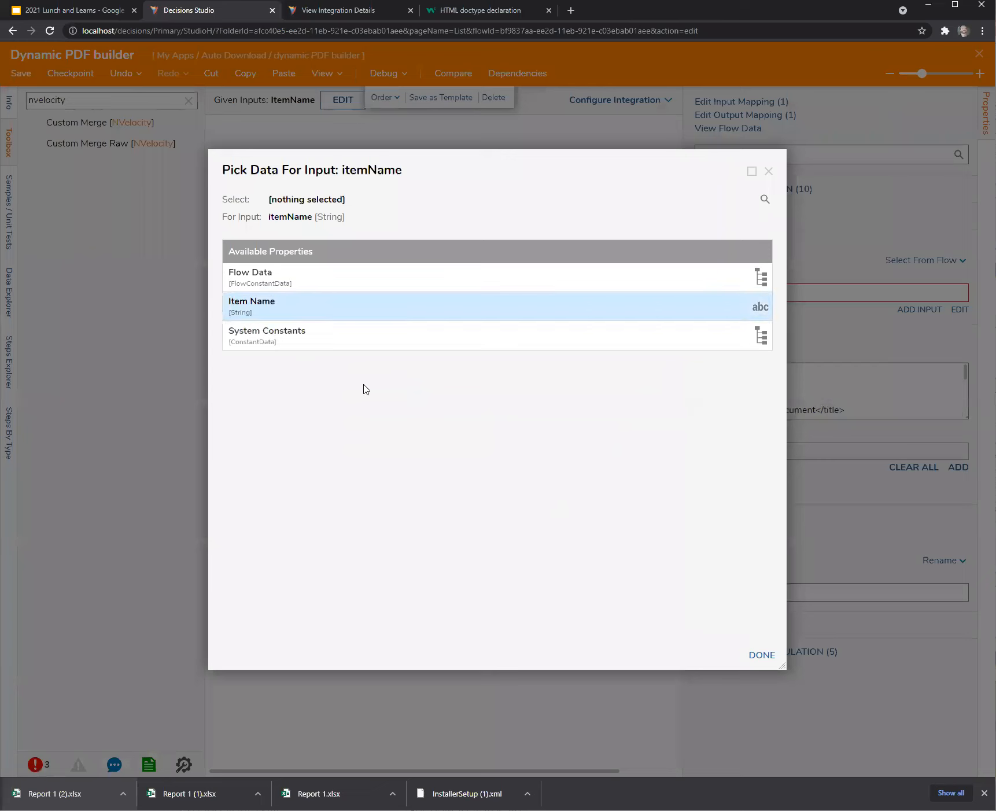
pyautogui.click(762, 655)
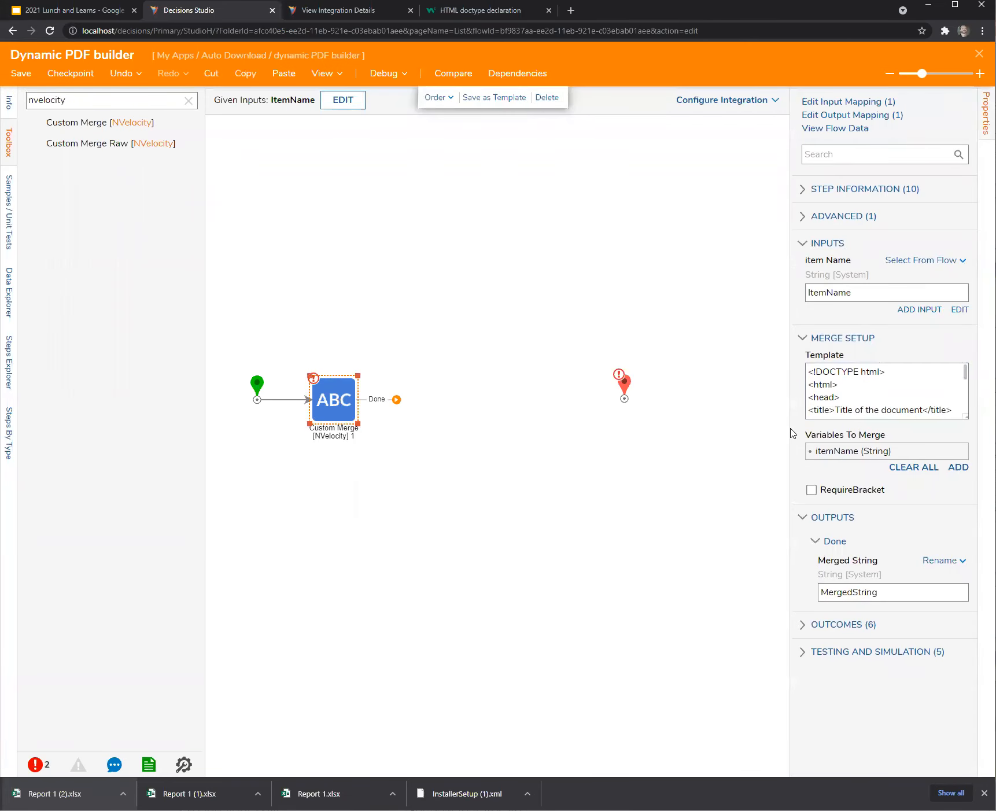
# Add an Html to PDF step after Custom Merge, taking its HTML from MergedString.
pyautogui.doubleClick(88, 102)
pyautogui.write('pdf')
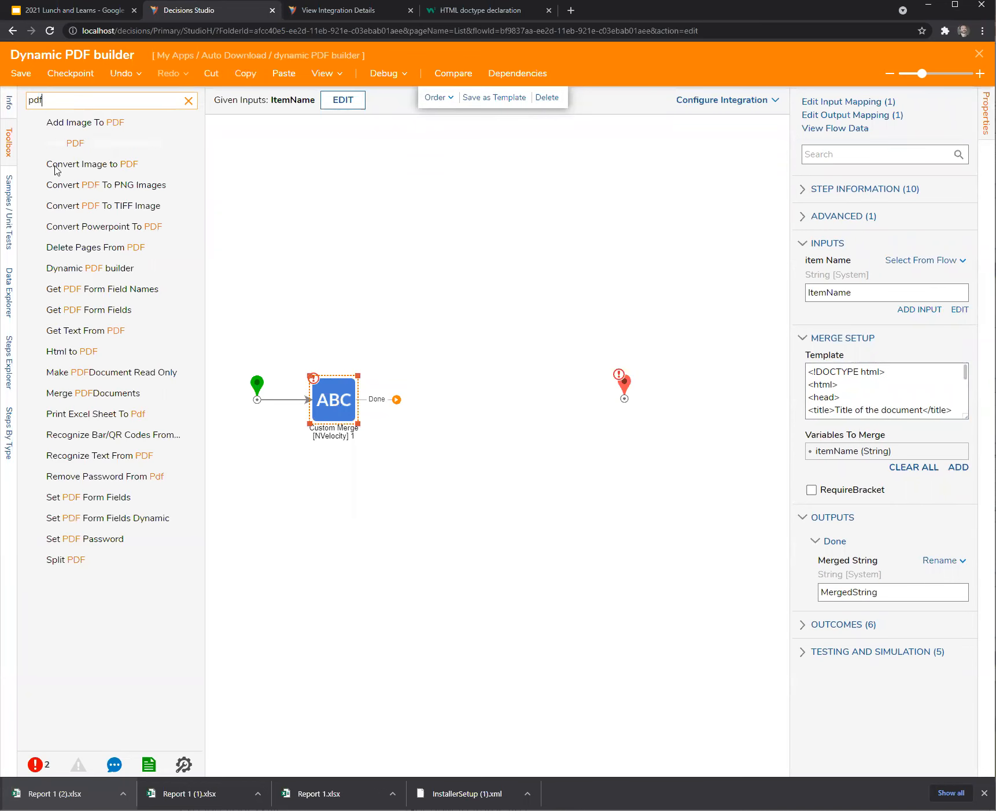
pyautogui.moveTo(84, 350); pyautogui.dragTo(457, 396)
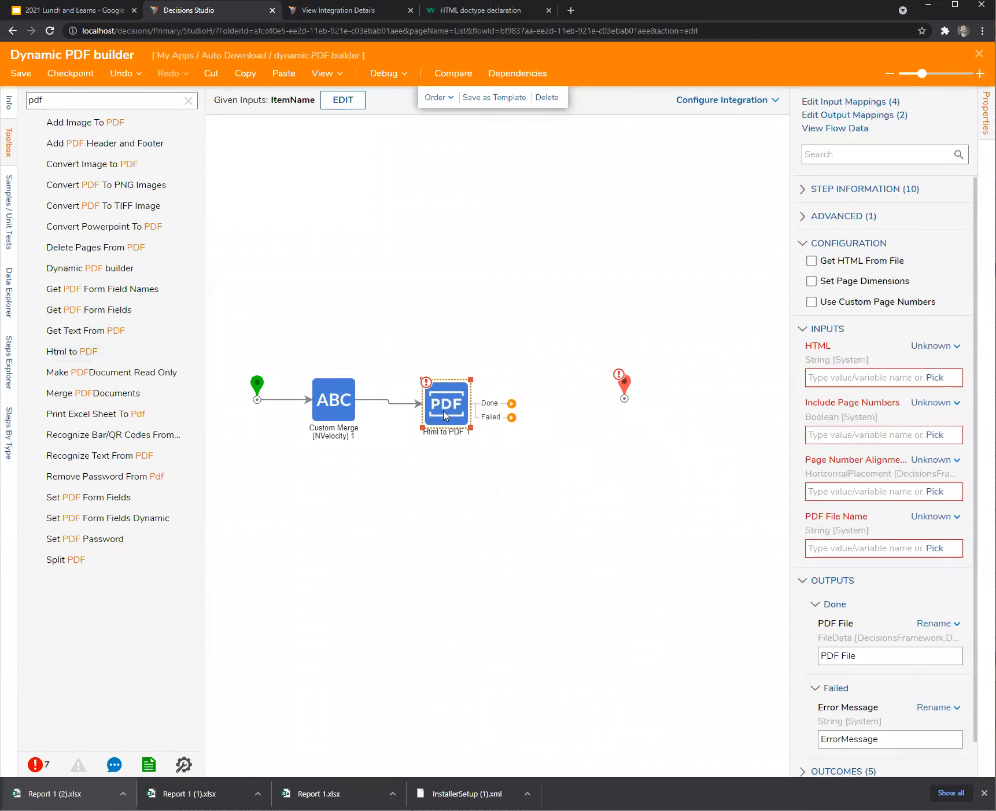
pyautogui.click(932, 346)
pyautogui.click(856, 303)
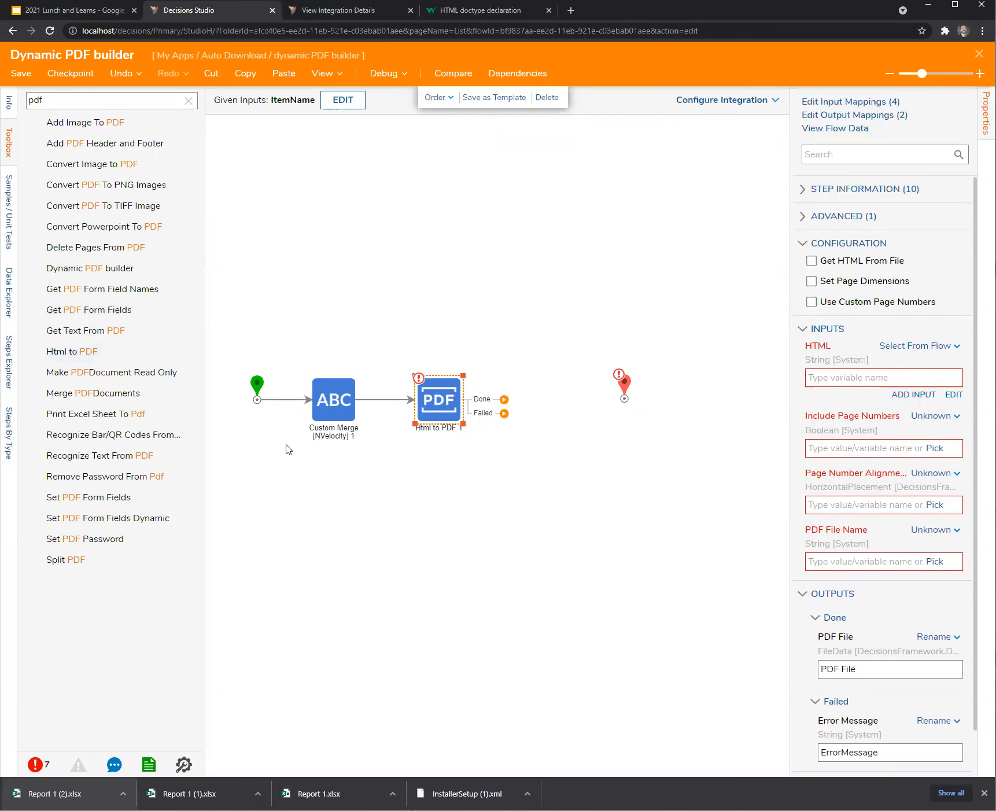
pyautogui.click(255, 371)
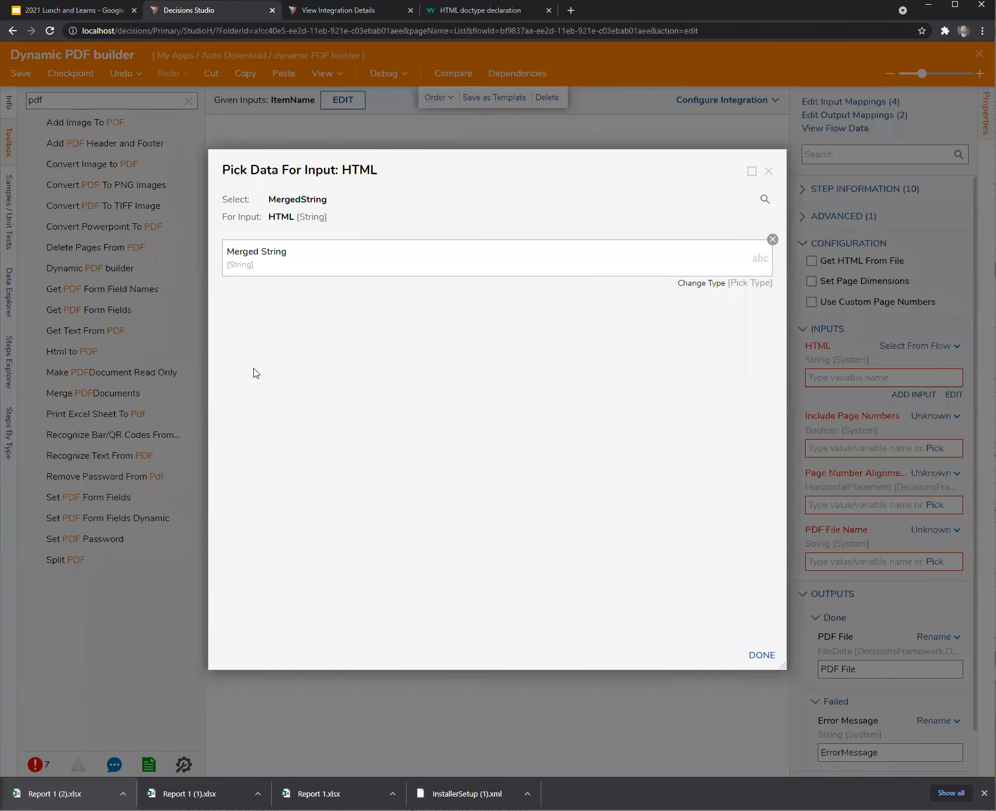
pyautogui.click(760, 655)
pyautogui.click(349, 402)
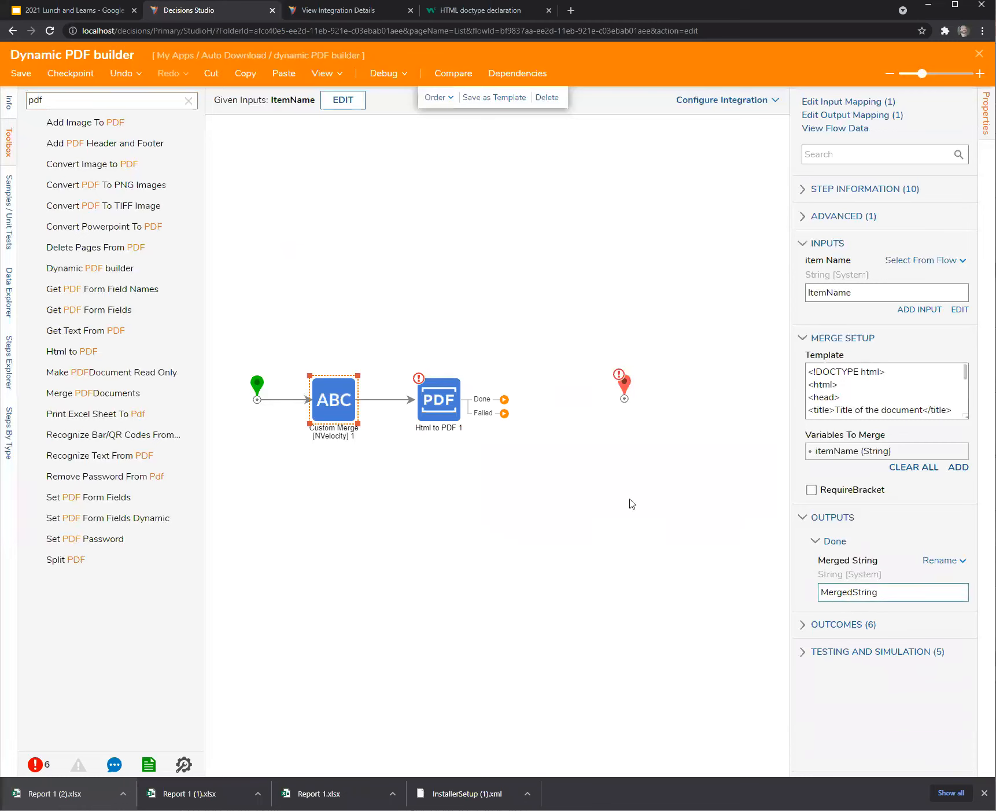
pyautogui.click(442, 398)
# Turn page numbers on as a constant and align them Right.
pyautogui.click(944, 417)
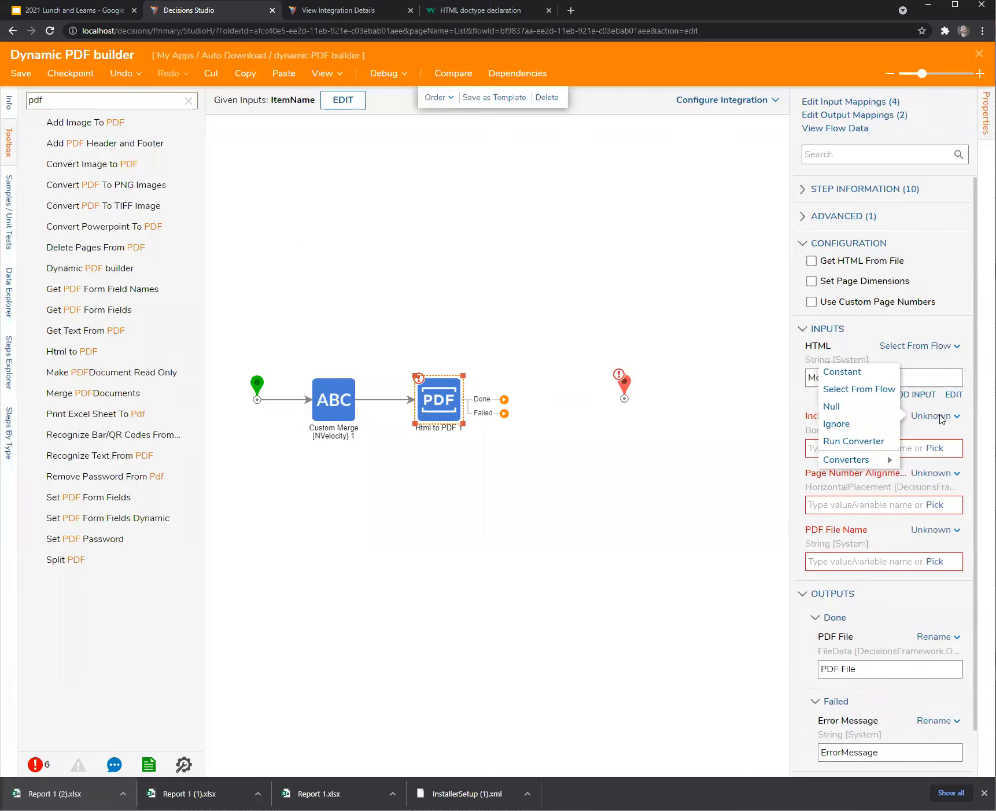
pyautogui.click(843, 374)
pyautogui.click(813, 447)
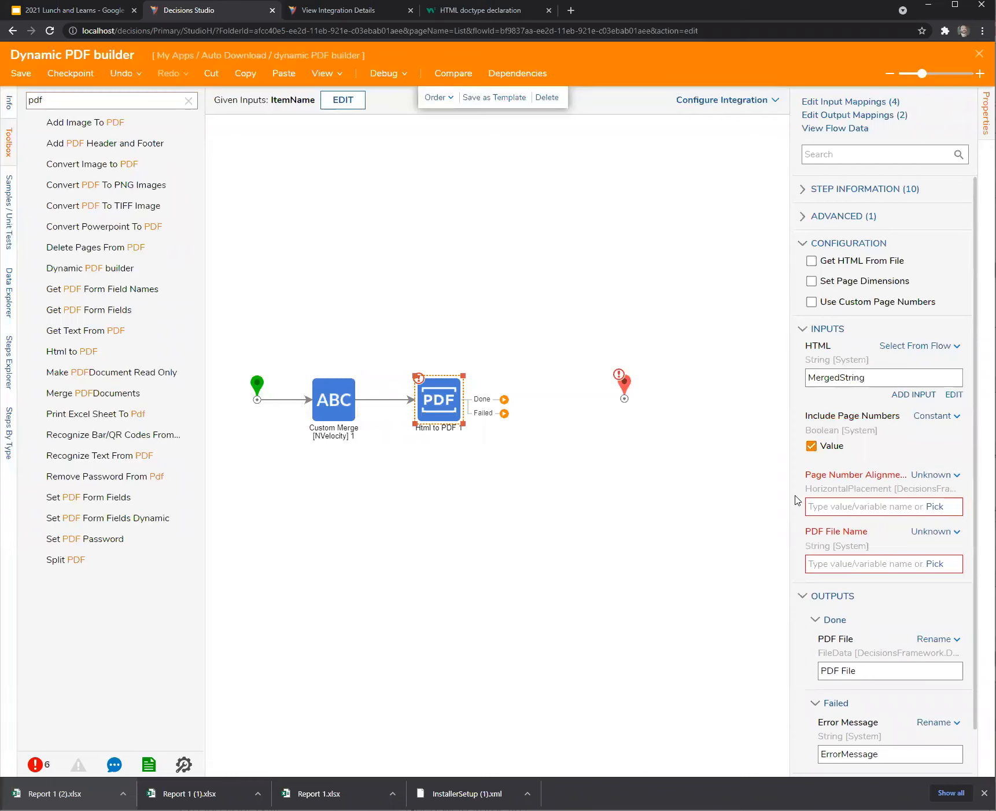
pyautogui.click(944, 475)
pyautogui.click(838, 438)
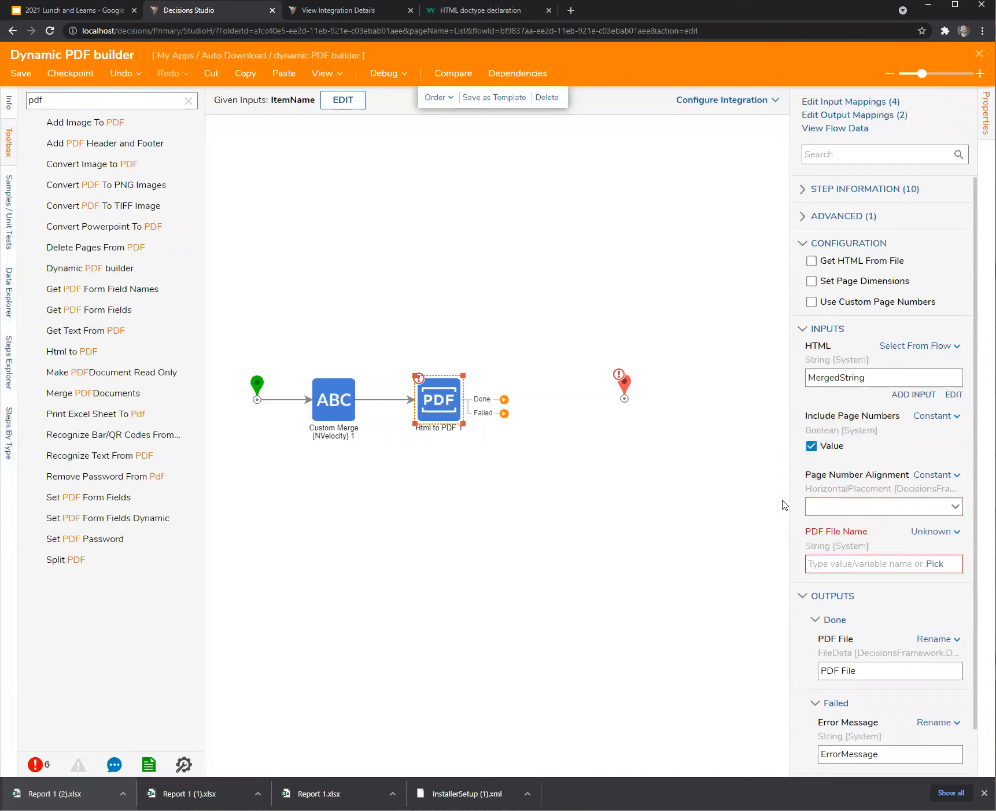
pyautogui.click(955, 507)
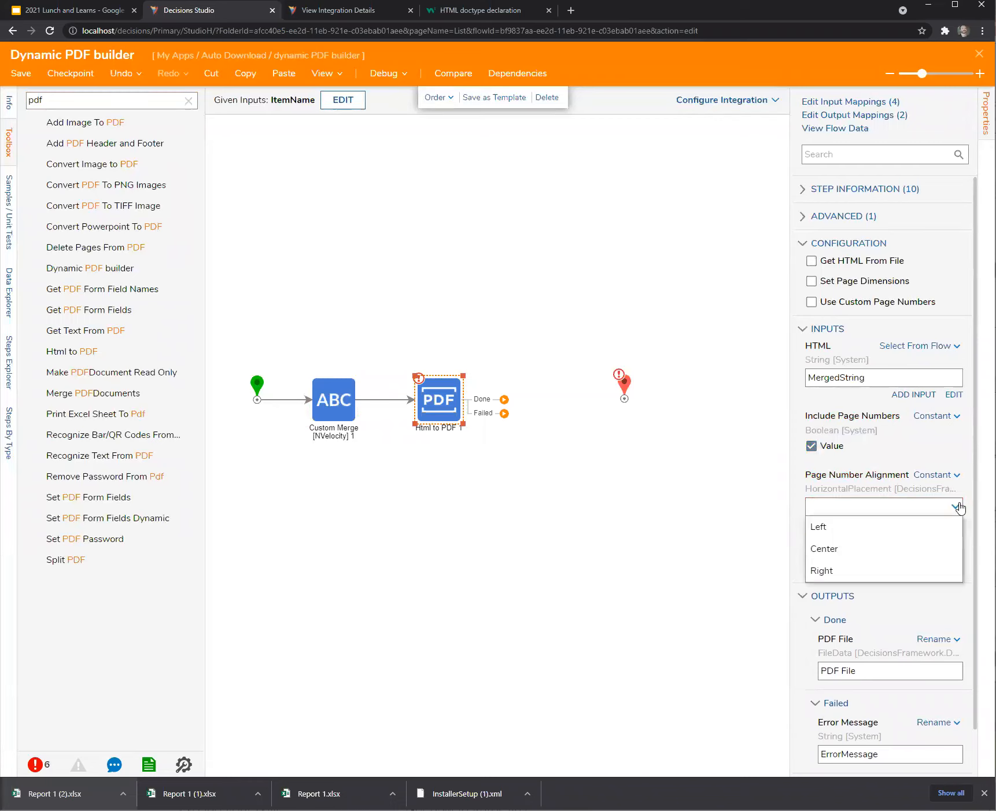
pyautogui.click(876, 571)
# Make the PDF File Name a constant value and move the End step right for room.
pyautogui.click(935, 532)
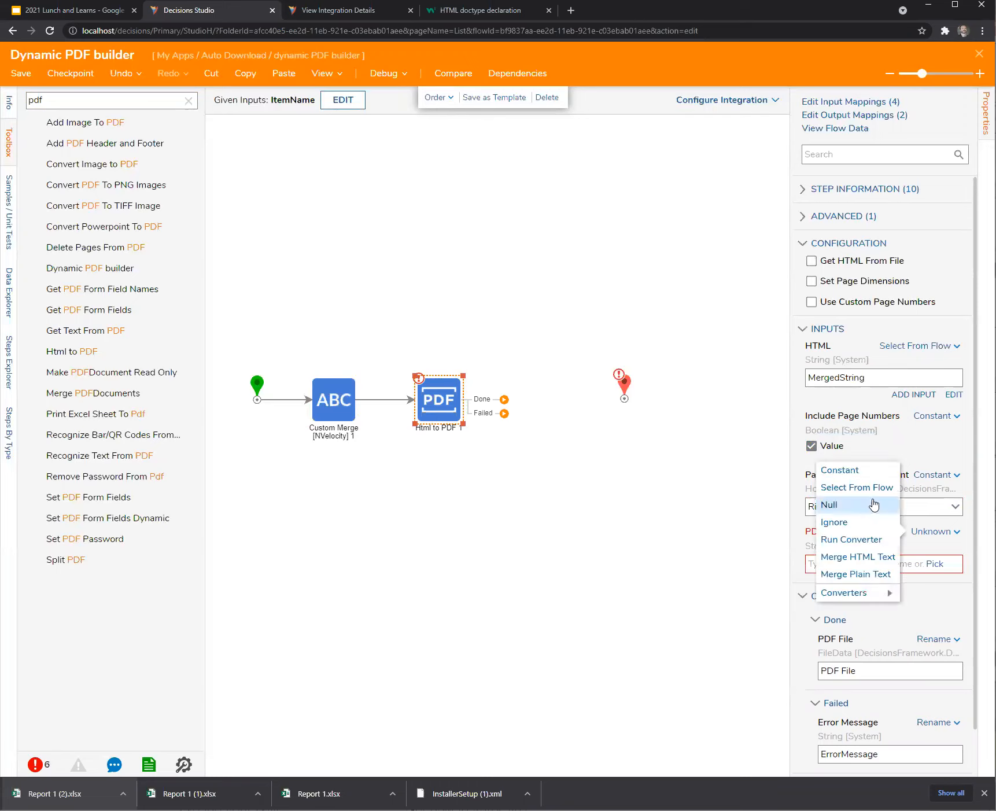
pyautogui.click(850, 472)
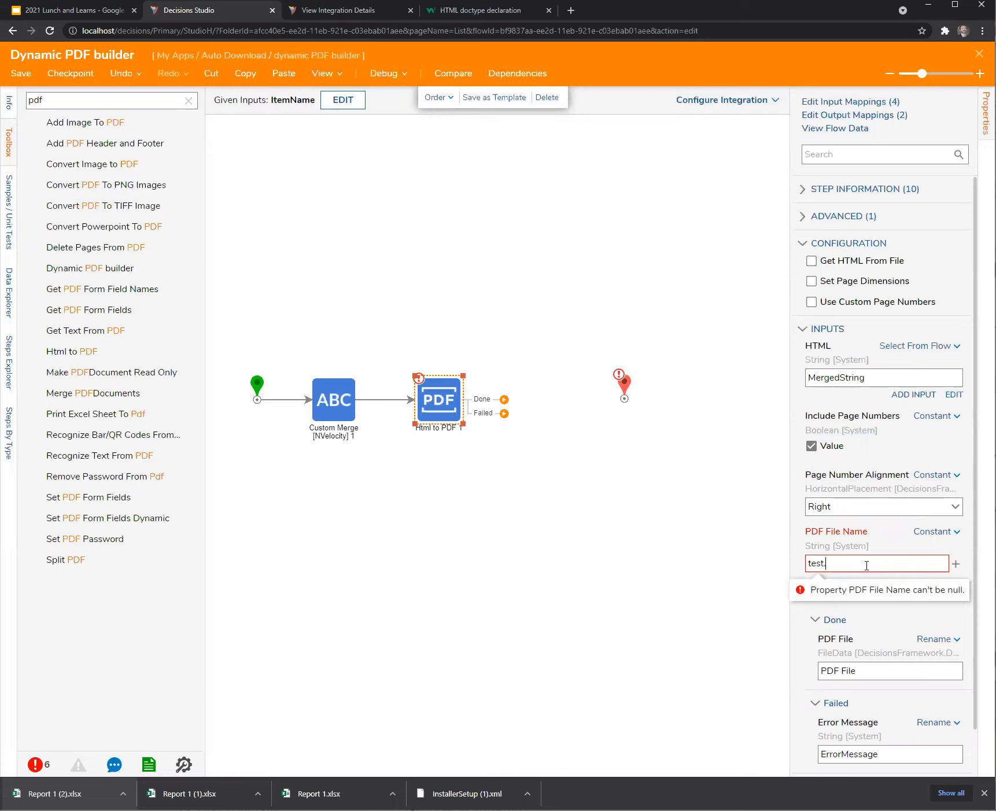
pyautogui.click(619, 450)
pyautogui.moveTo(626, 391); pyautogui.dragTo(661, 391)
pyautogui.click(188, 100)
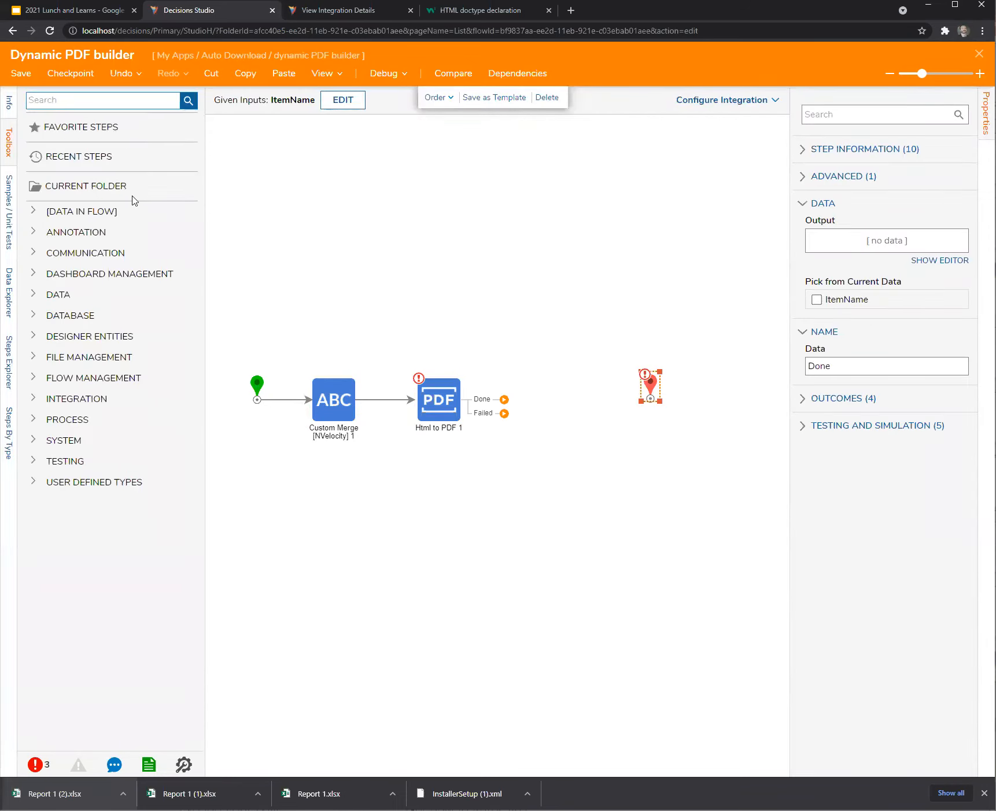
# Add a Show Form step after the PDF step's Done path and create a new Form 1.
pyautogui.moveTo(84, 401); pyautogui.dragTo(527, 366)
pyautogui.click(894, 104)
pyautogui.click(374, 427)
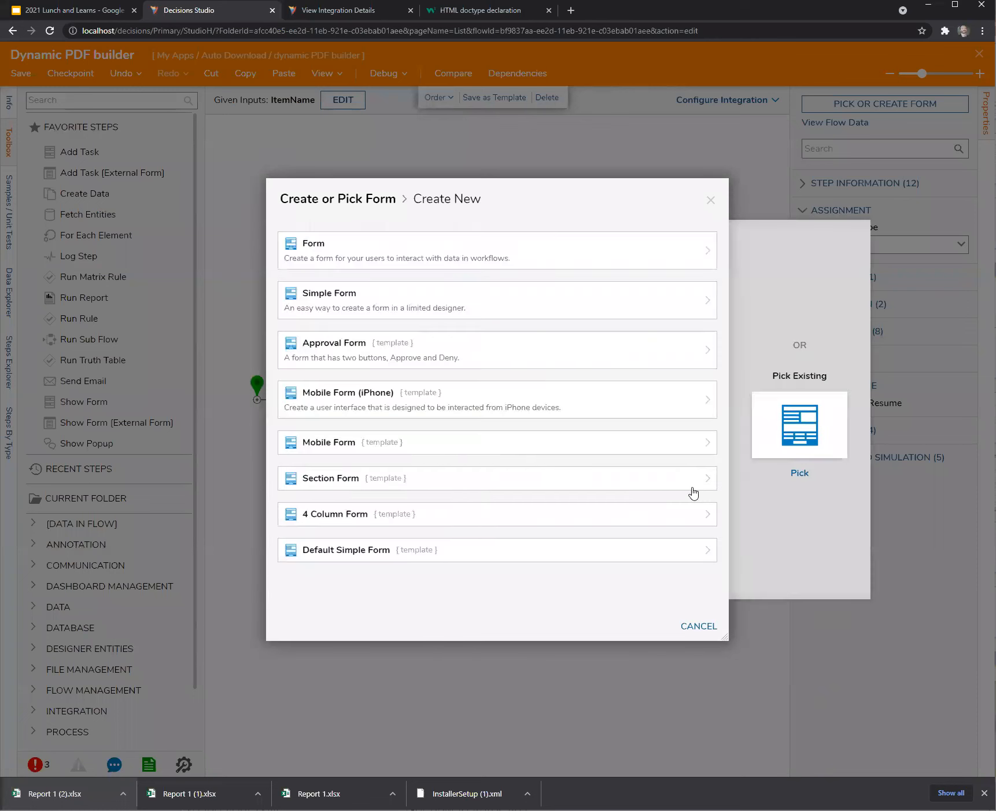
pyautogui.click(385, 258)
pyautogui.click(631, 469)
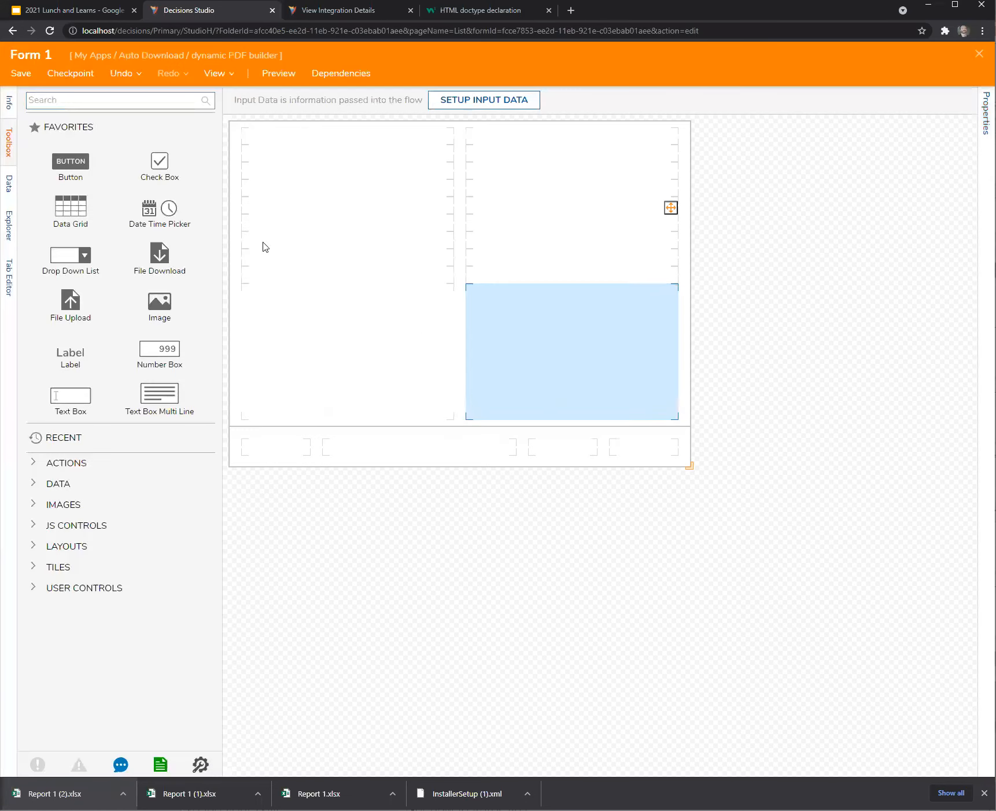
# Design Form 1 with a button and a File Download link using data name dynPDF, then save.
pyautogui.moveTo(97, 162); pyautogui.dragTo(625, 456)
pyautogui.moveTo(171, 269); pyautogui.dragTo(291, 231)
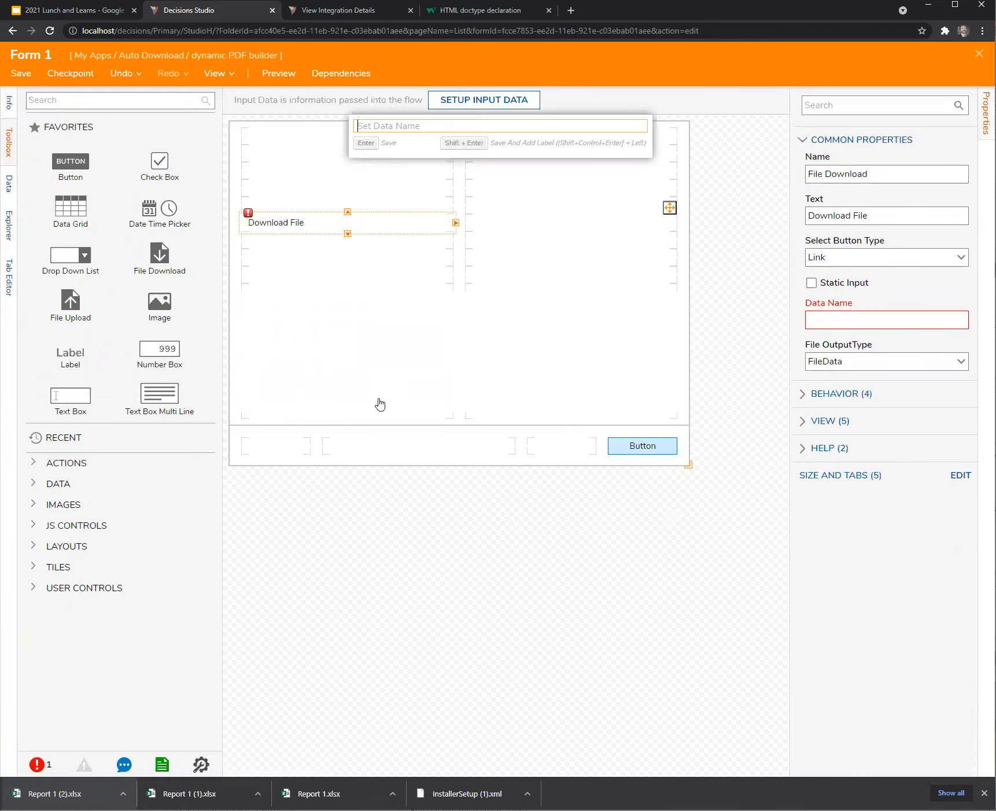
pyautogui.click(848, 320)
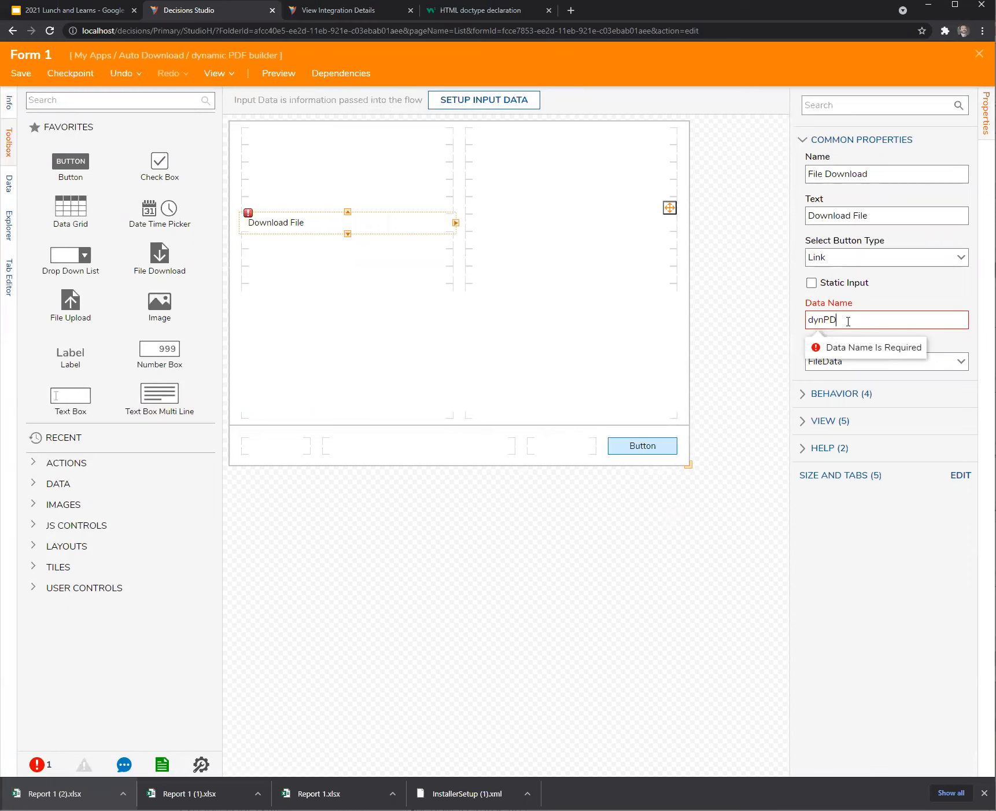
pyautogui.click(980, 53)
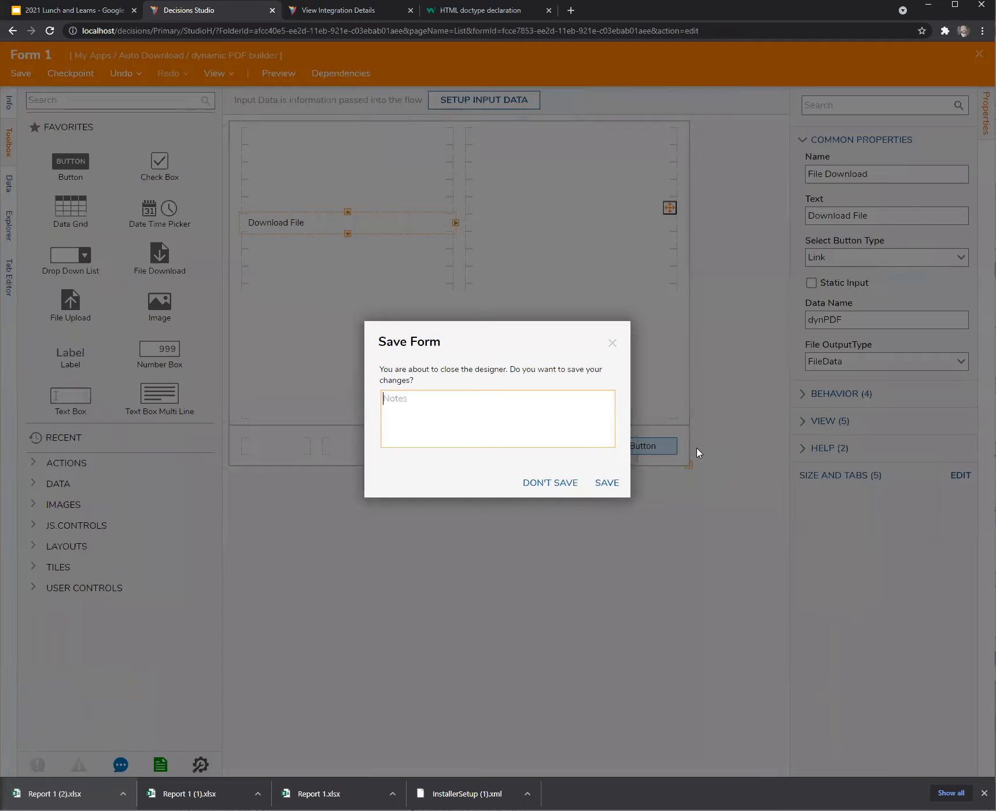
pyautogui.click(605, 482)
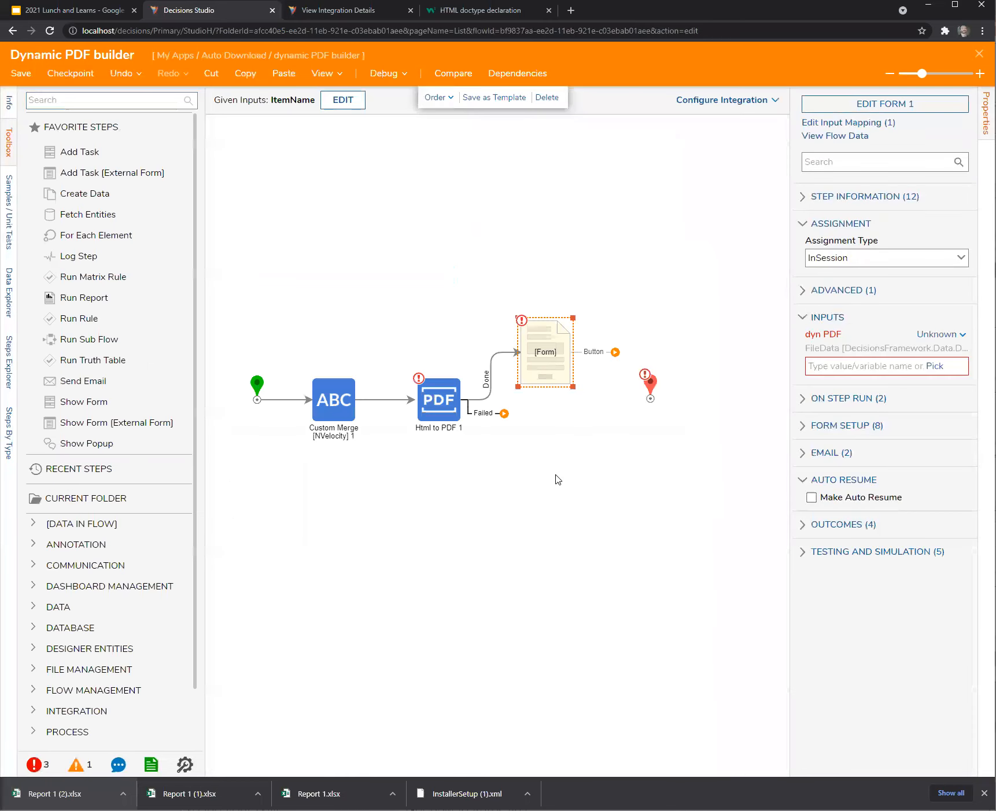
# Map the form's dyn PDF input to PDF File and save the flow.
pyautogui.click(939, 334)
pyautogui.click(921, 369)
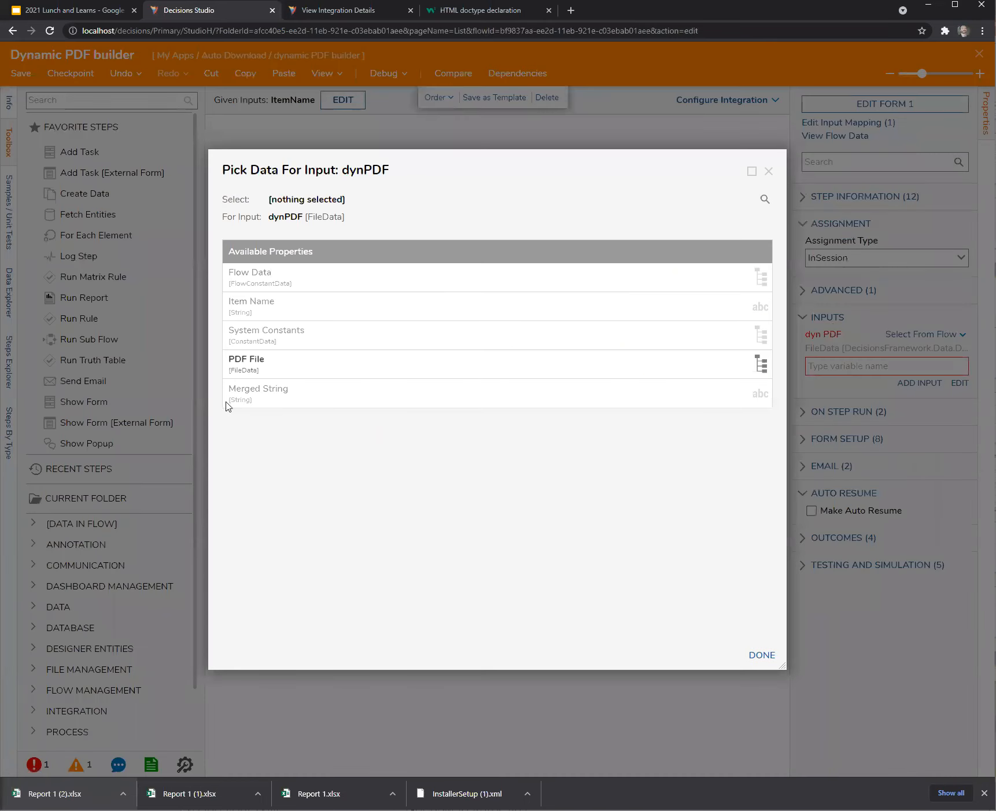
pyautogui.click(246, 370)
pyautogui.click(761, 655)
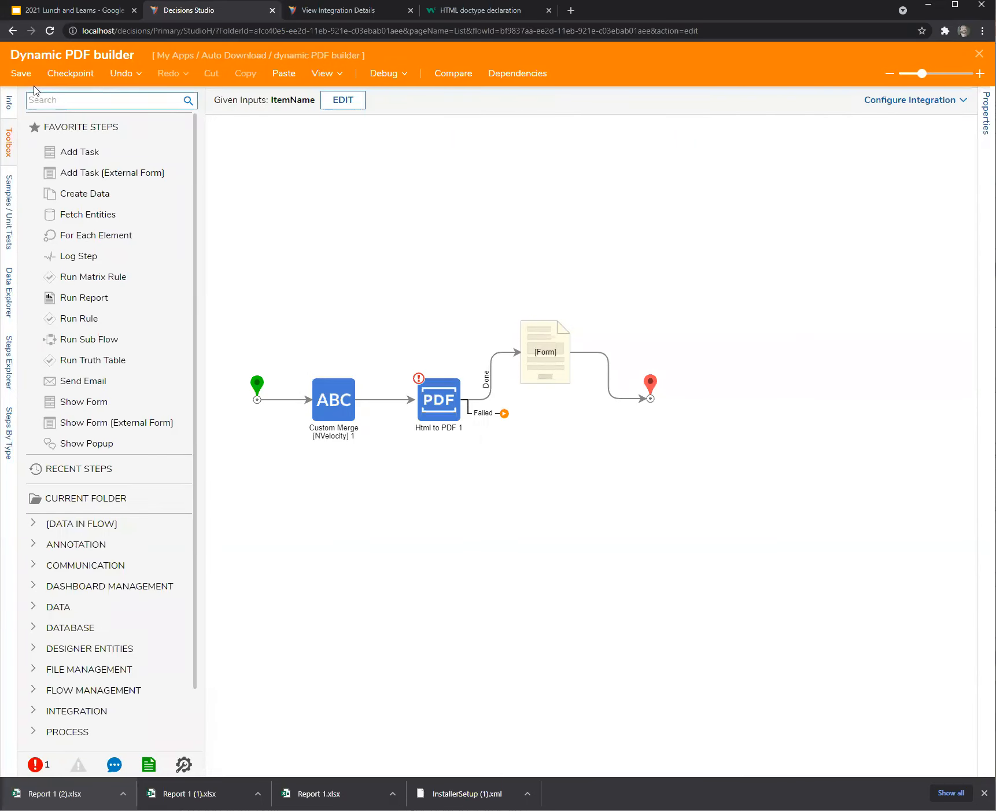
pyautogui.click(21, 74)
pyautogui.click(606, 484)
# Debug the flow and download test.pdf from Form 1's Download File link.
pyautogui.click(384, 74)
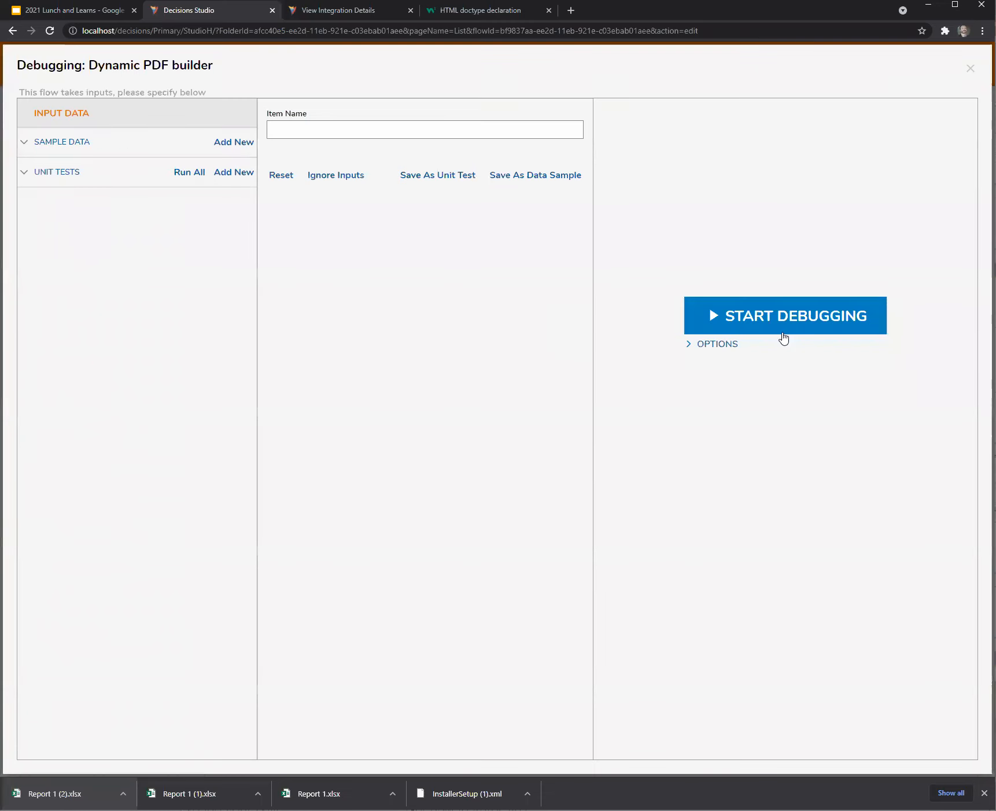
pyautogui.click(818, 324)
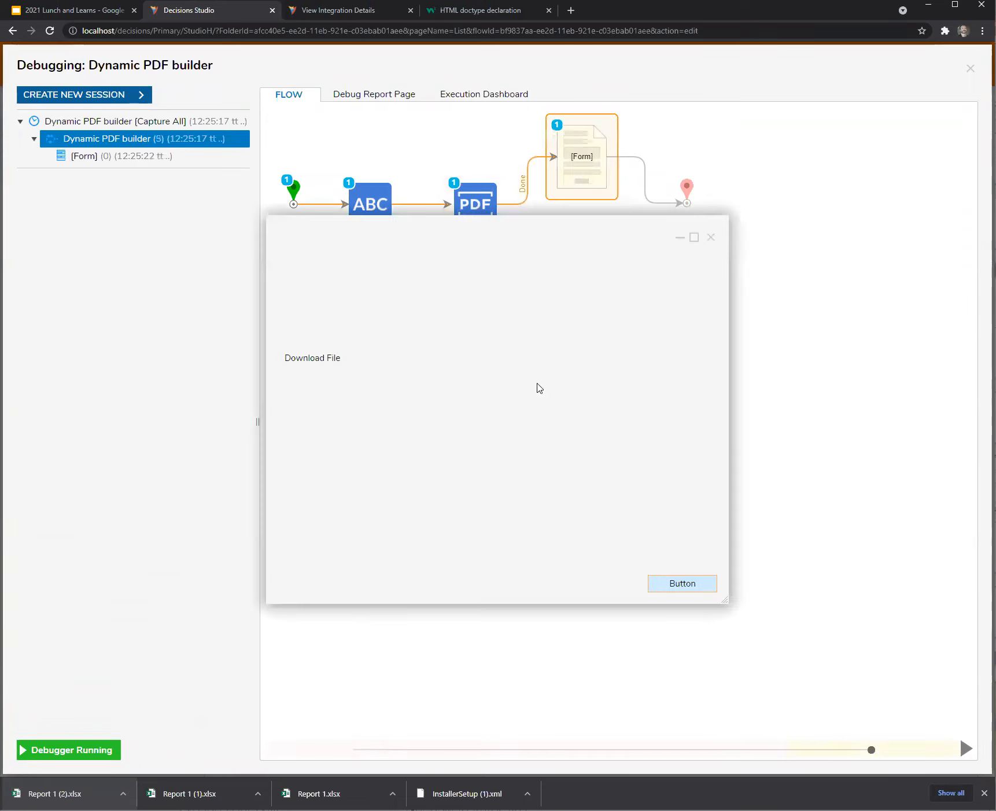
pyautogui.click(300, 359)
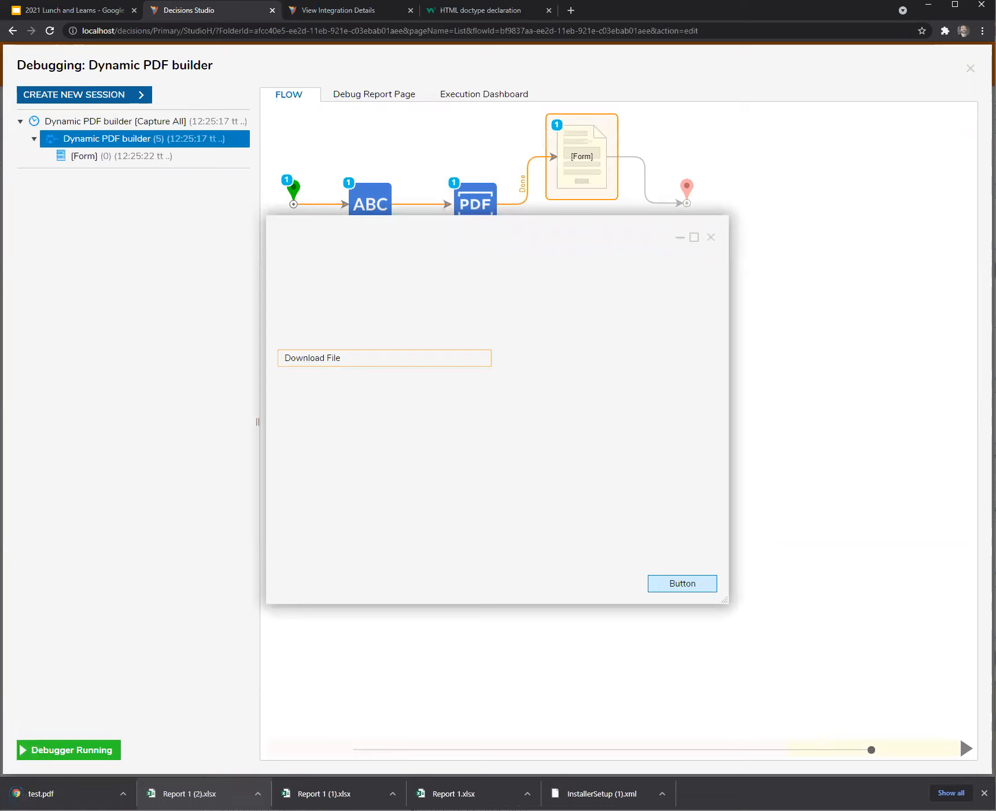
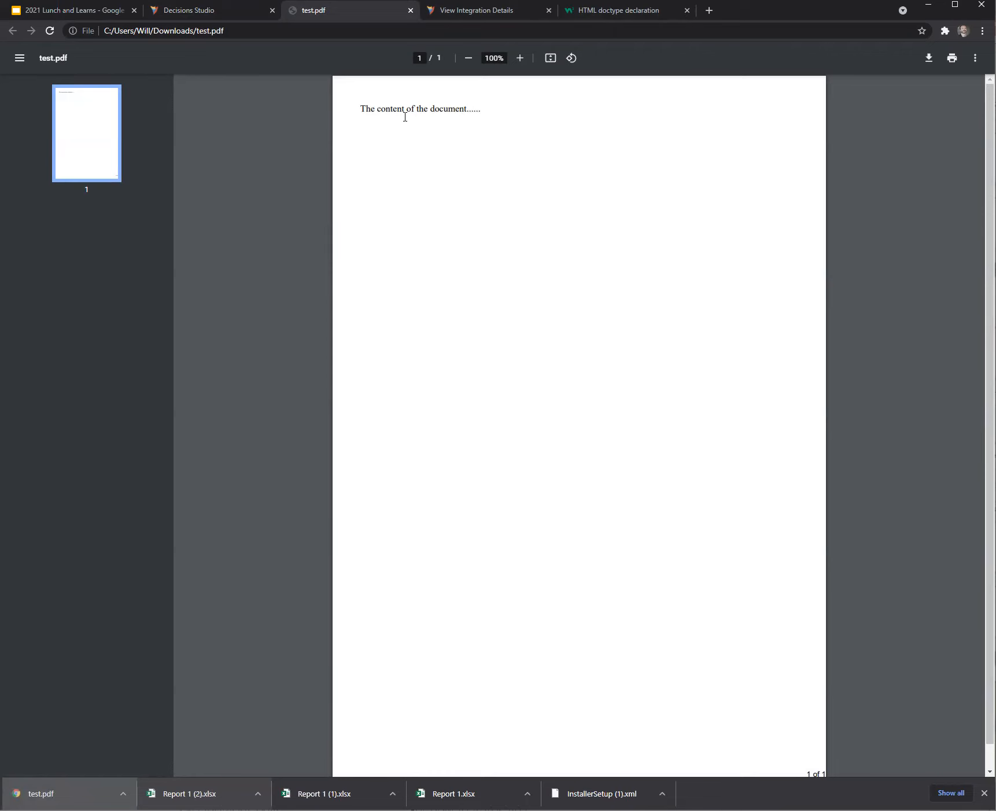
# Return to Decisions Studio and close the previous download dialog and debugger.
pyautogui.click(205, 11)
pyautogui.click(710, 239)
pyautogui.click(970, 69)
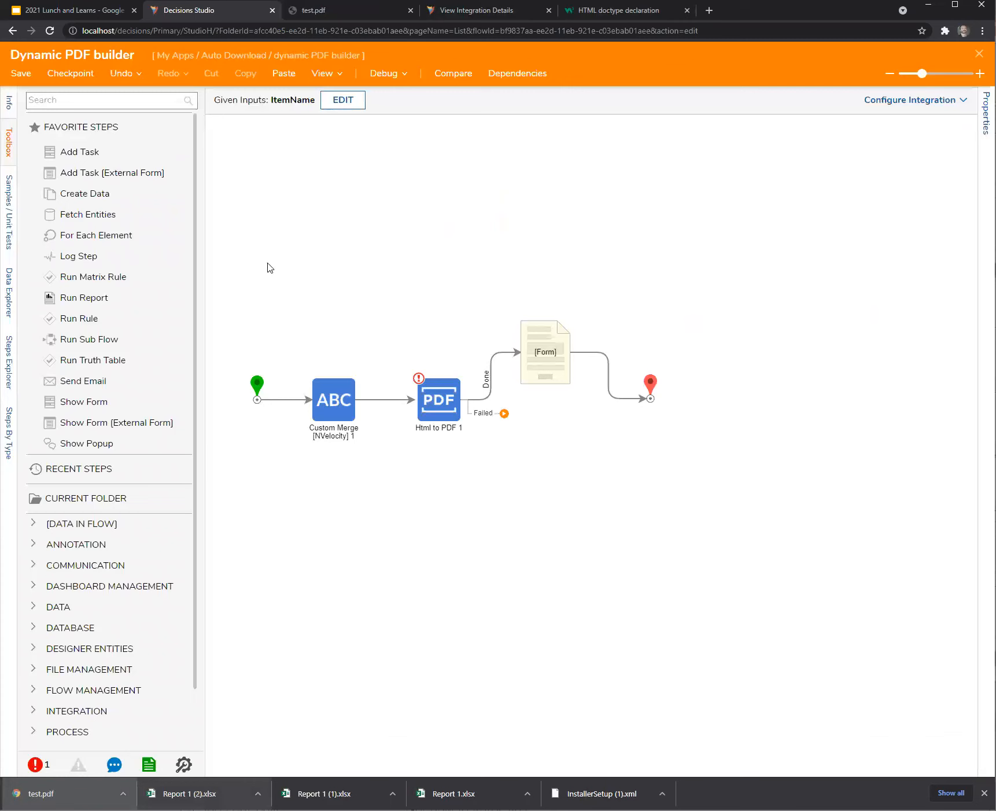
# Wrap $itemName in <p></p> tags in the Custom Merge template.
pyautogui.click(335, 402)
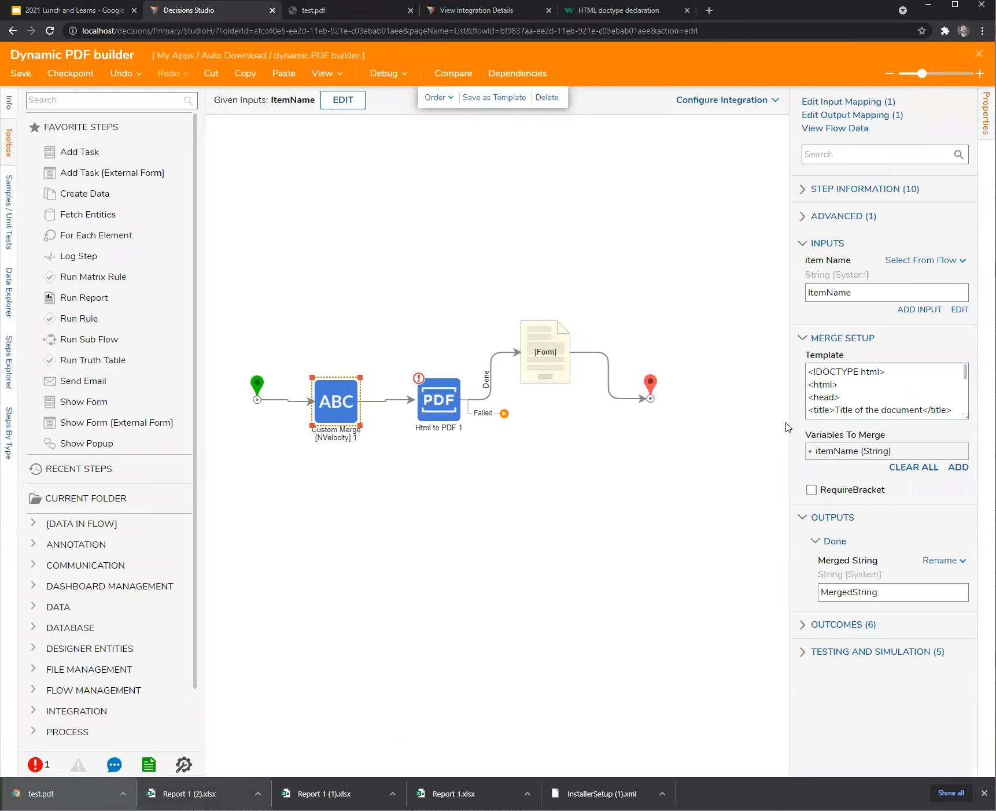
pyautogui.moveTo(714, 428); pyautogui.dragTo(664, 428)
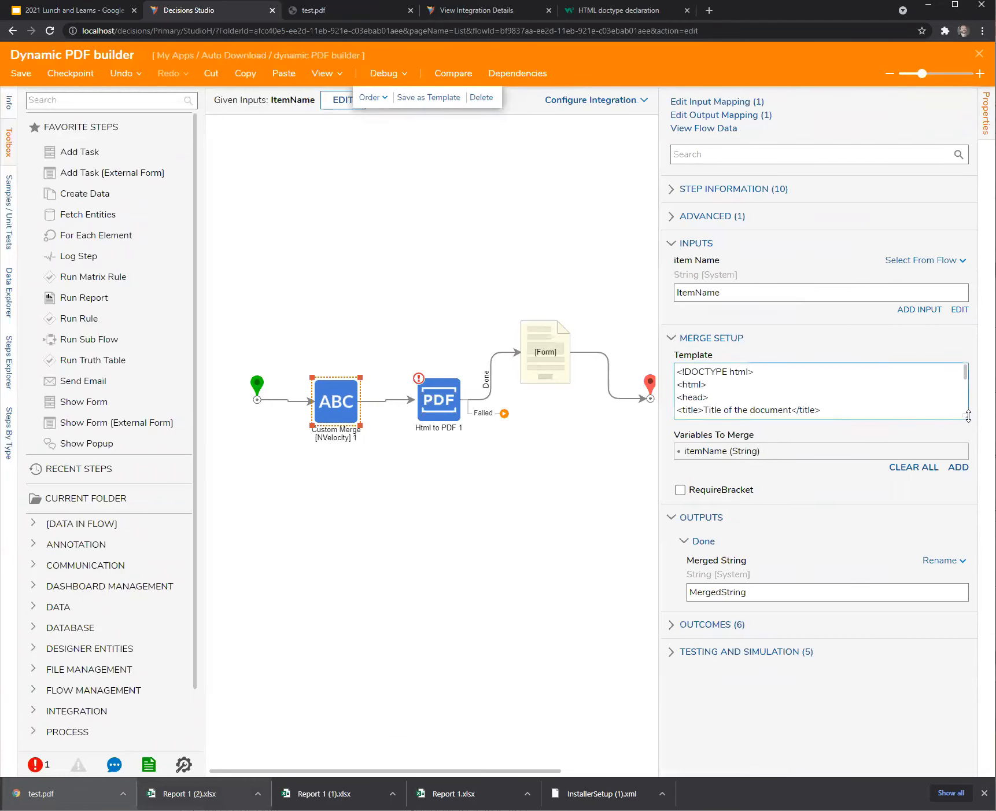
pyautogui.moveTo(961, 417); pyautogui.dragTo(955, 559)
pyautogui.click(834, 464)
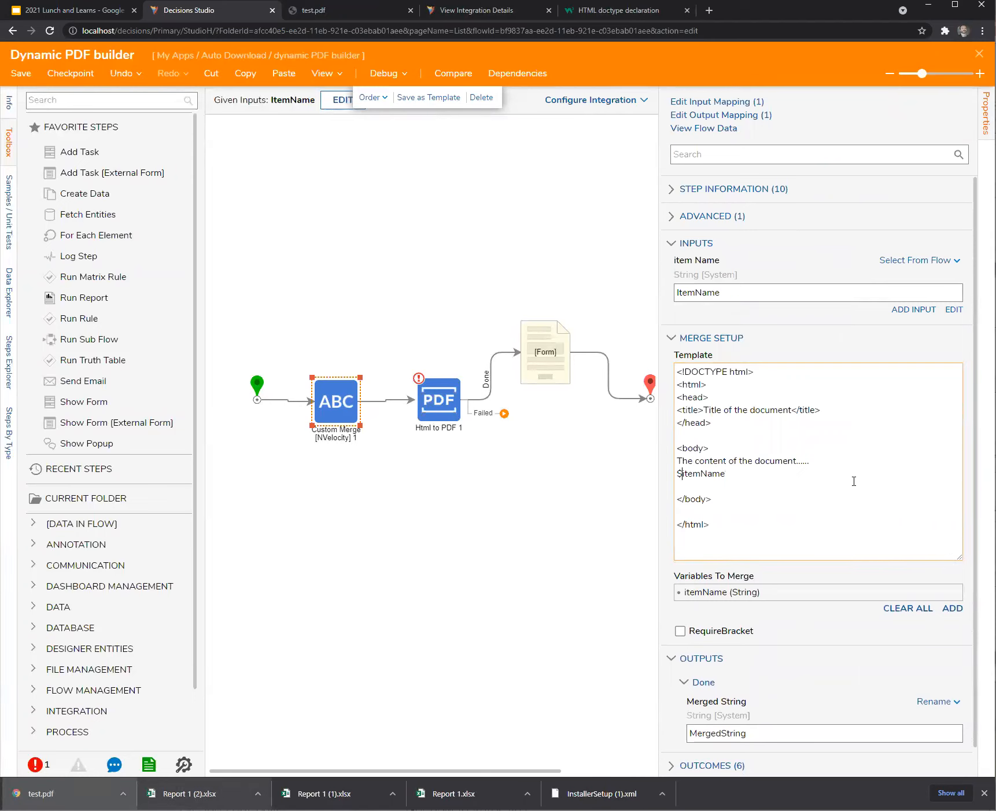
pyautogui.write('< p>')
pyautogui.click(427, 223)
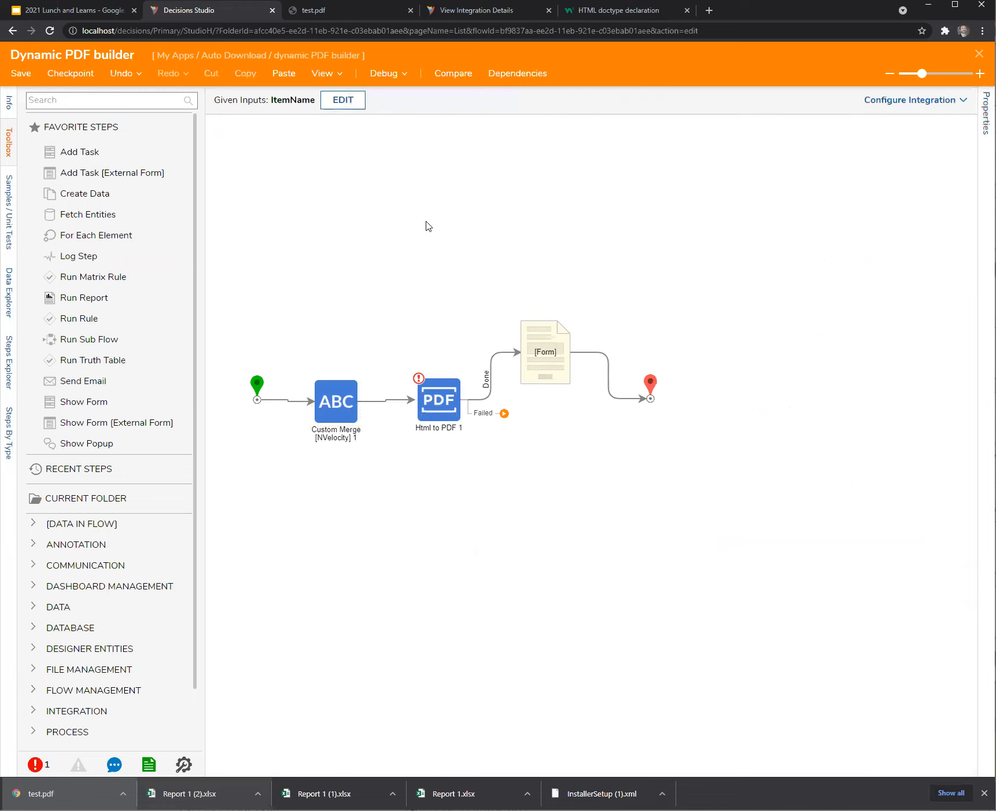
# Debug the flow again and download the regenerated PDF, test (1).pdf.
pyautogui.click(379, 74)
pyautogui.click(778, 325)
pyautogui.click(289, 360)
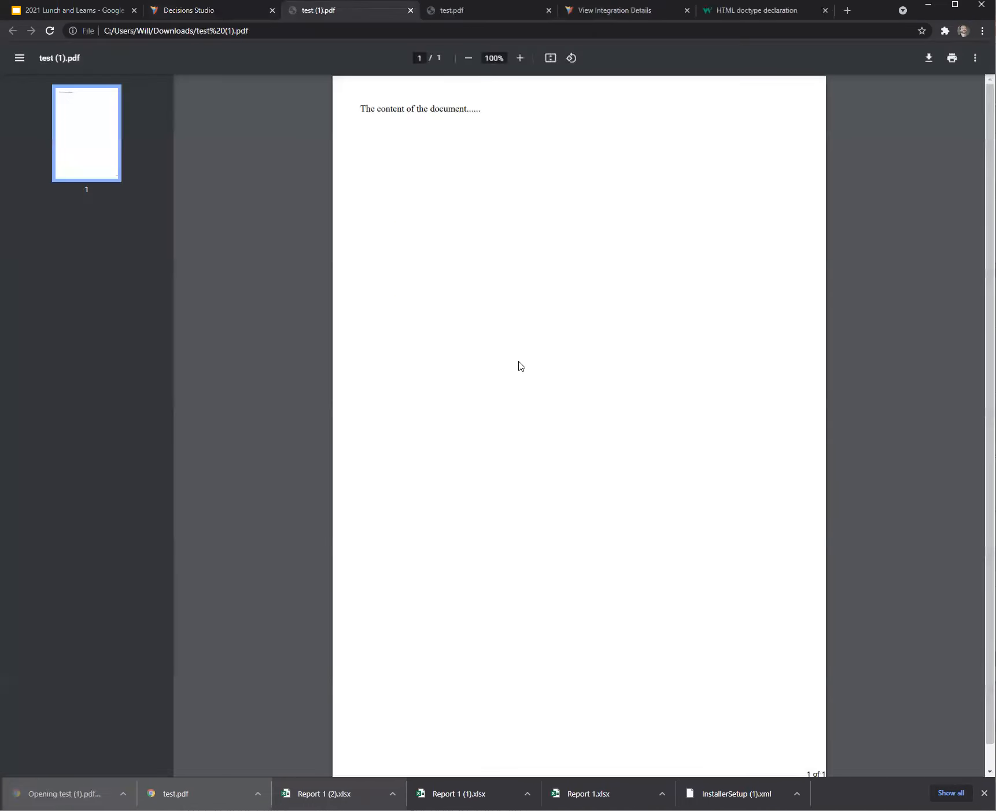
pyautogui.scroll(-1, 479, 406)
pyautogui.scroll(1, 478, 405)
pyautogui.scroll(-1, 479, 405)
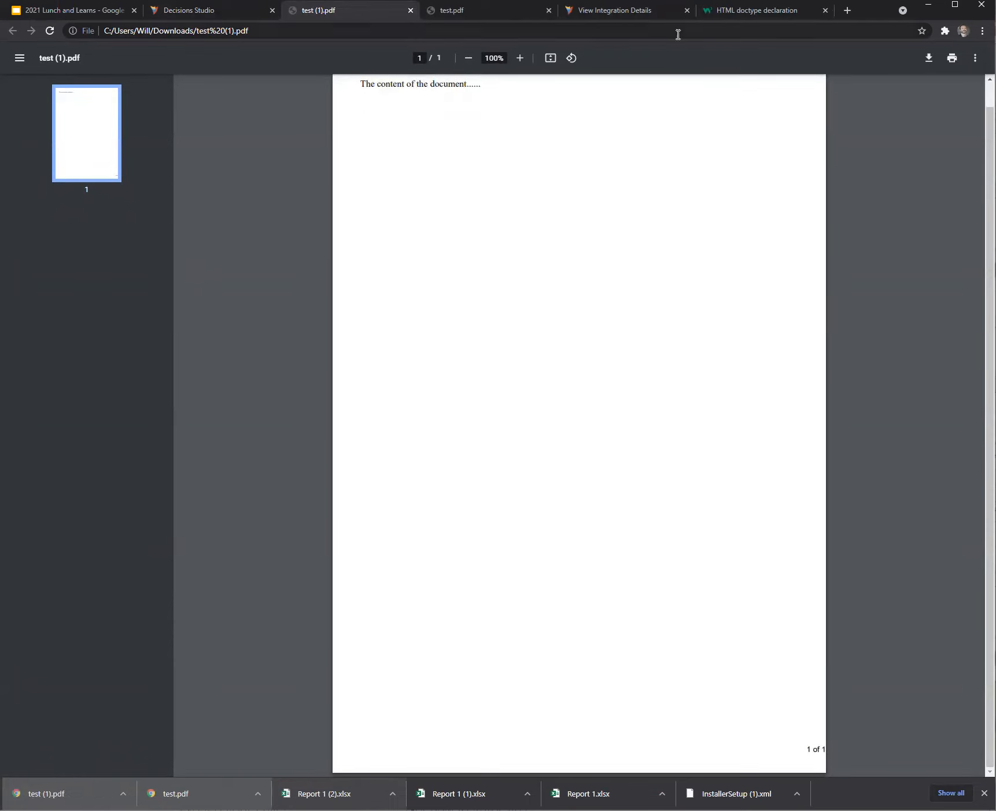
pyautogui.scroll(1, 533, 381)
# Back in Decisions Studio, dismiss the download form and exit the debugger.
pyautogui.click(227, 13)
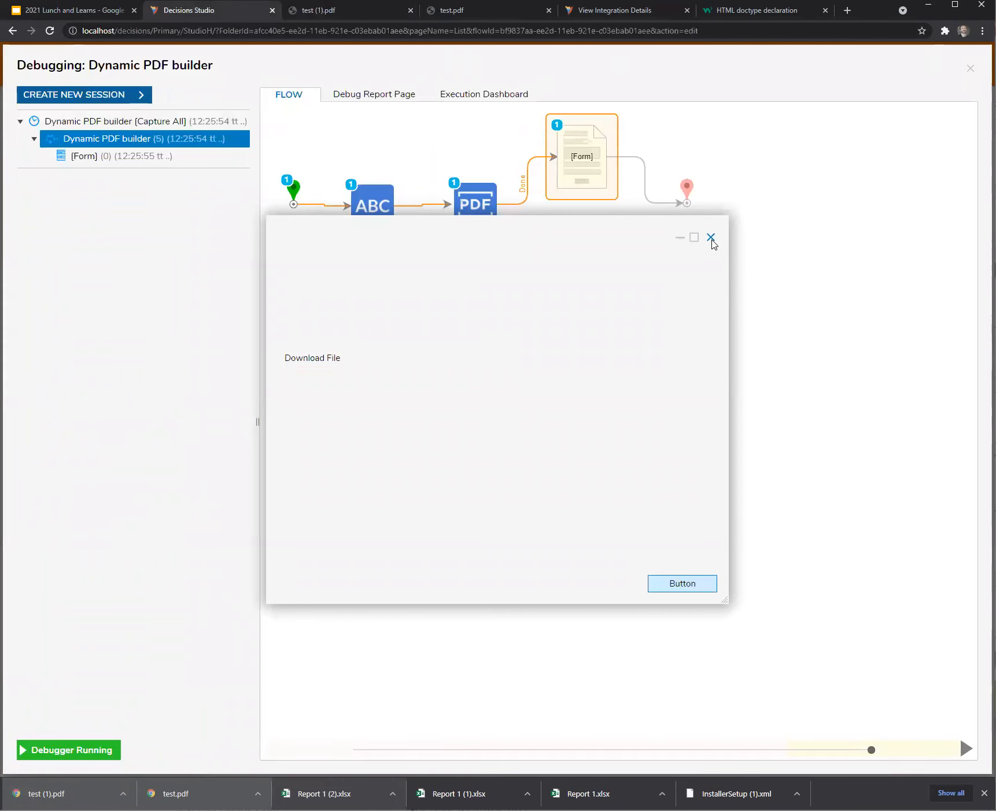
pyautogui.click(711, 238)
pyautogui.click(970, 68)
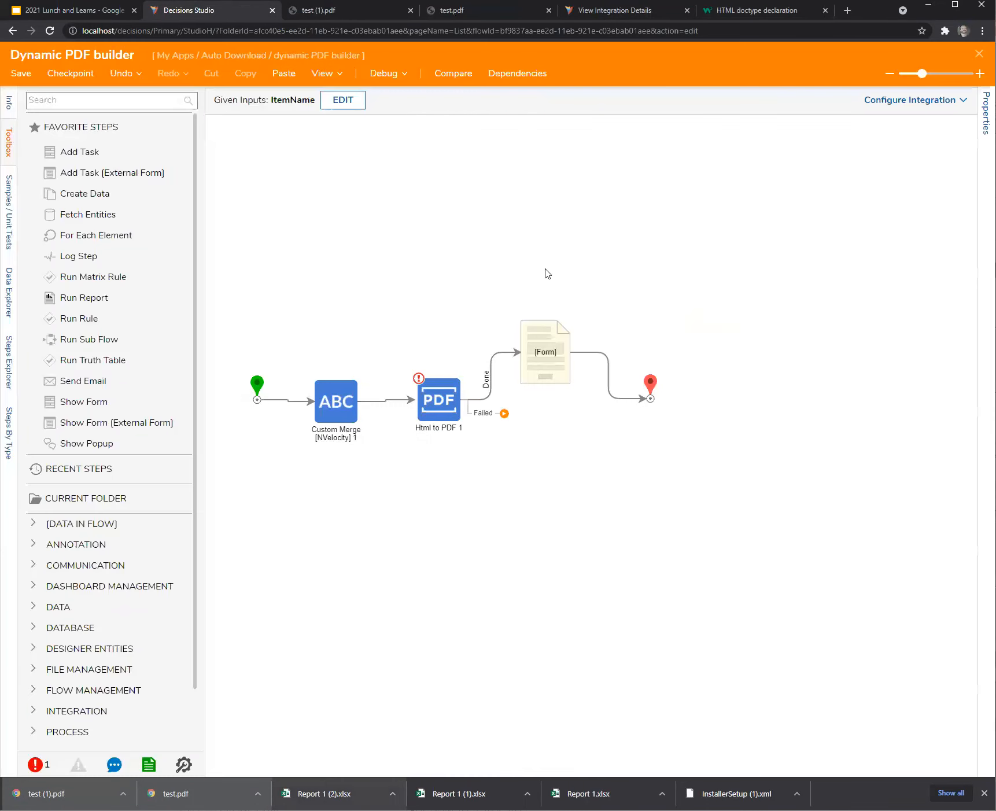
# Insert 'ITEM NAME:' after the opening <p> tag in the Custom Merge template.
pyautogui.click(340, 411)
pyautogui.moveTo(791, 539); pyautogui.dragTo(624, 542)
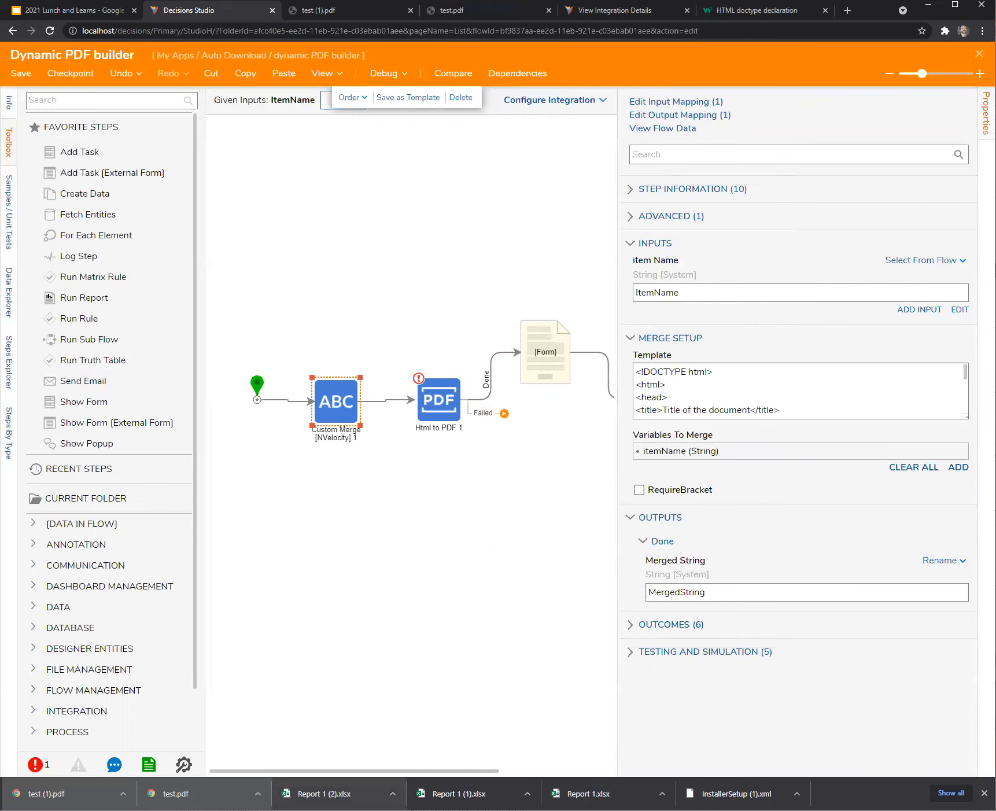
pyautogui.moveTo(966, 418); pyautogui.dragTo(959, 579)
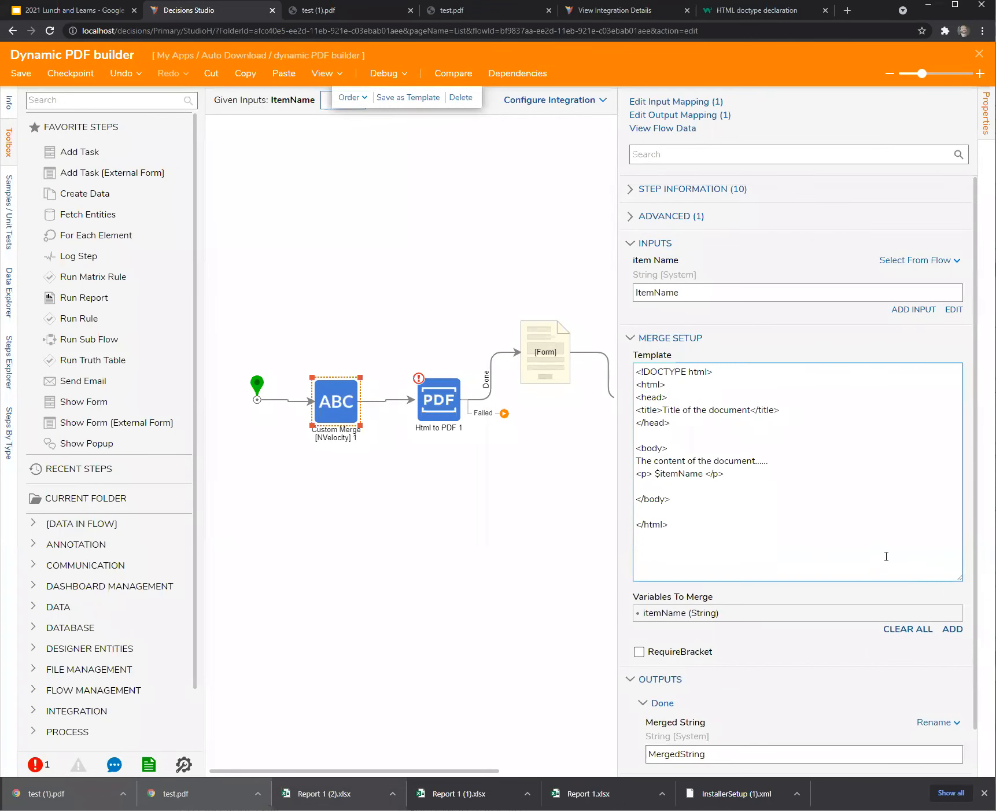
pyautogui.click(651, 475)
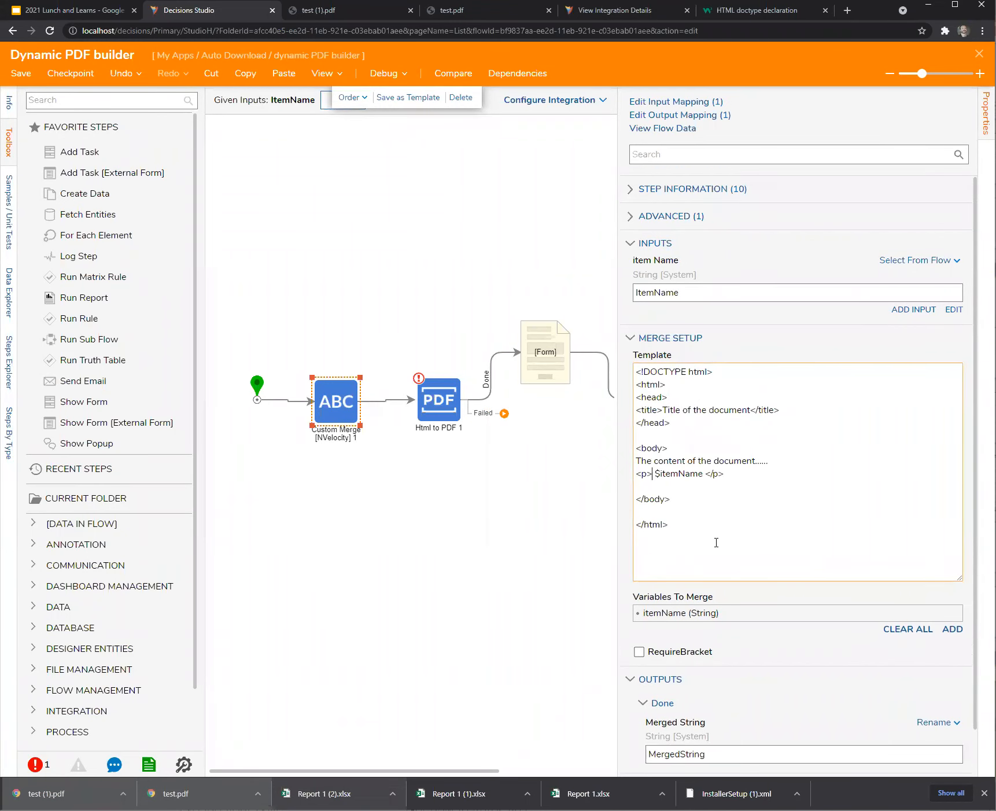
pyautogui.write('ITEM NAME:')
pyautogui.click(363, 275)
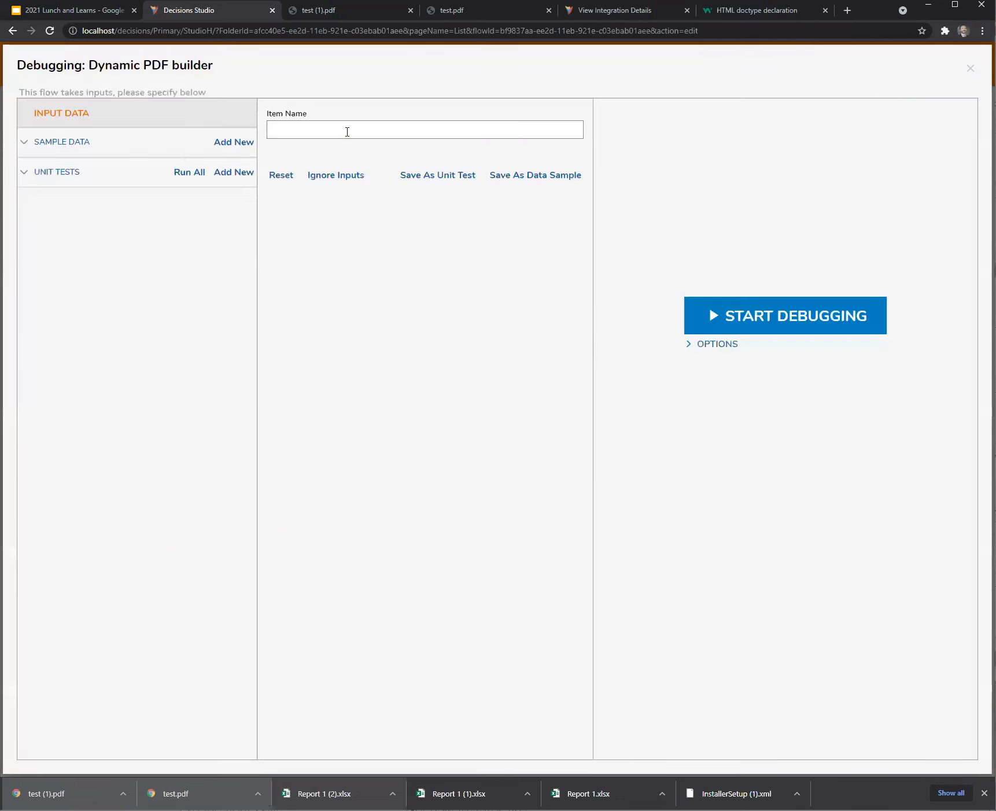
# Debug with an item name and download test (2).pdf reading 'ITEM NAME: details man'.
pyautogui.click(341, 130)
pyautogui.write('details man')
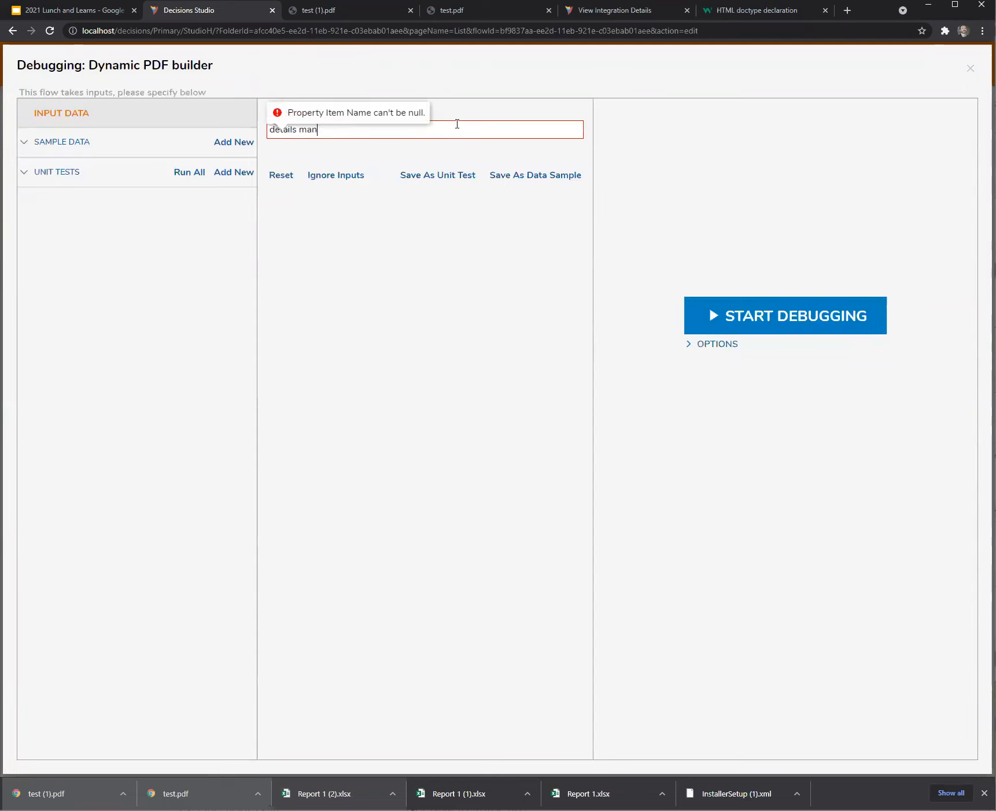
pyautogui.click(778, 320)
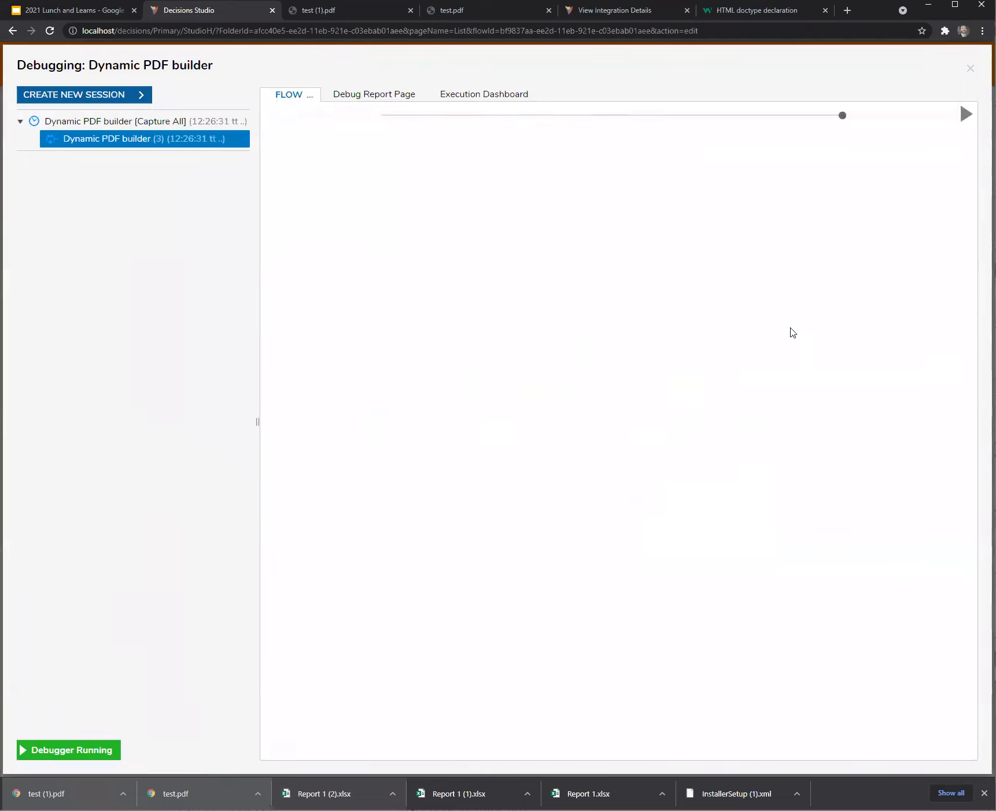
pyautogui.click(312, 358)
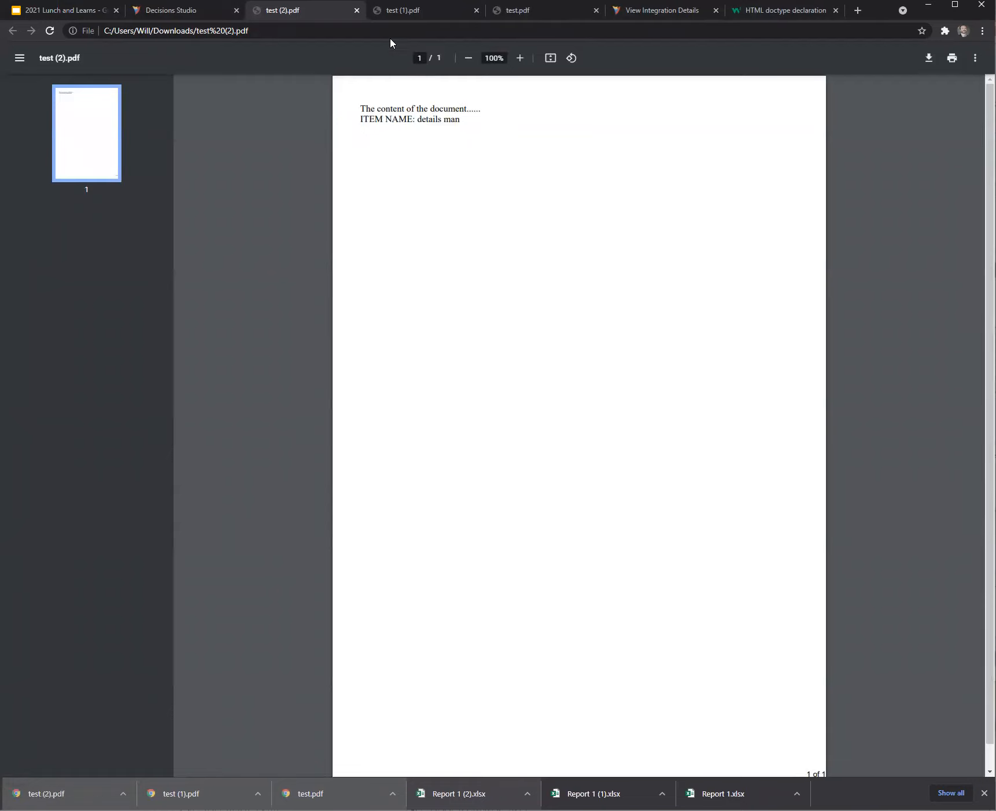
# Close the test PDF tabs, the download form dialog and the debugger.
pyautogui.click(356, 11)
pyautogui.click(360, 18)
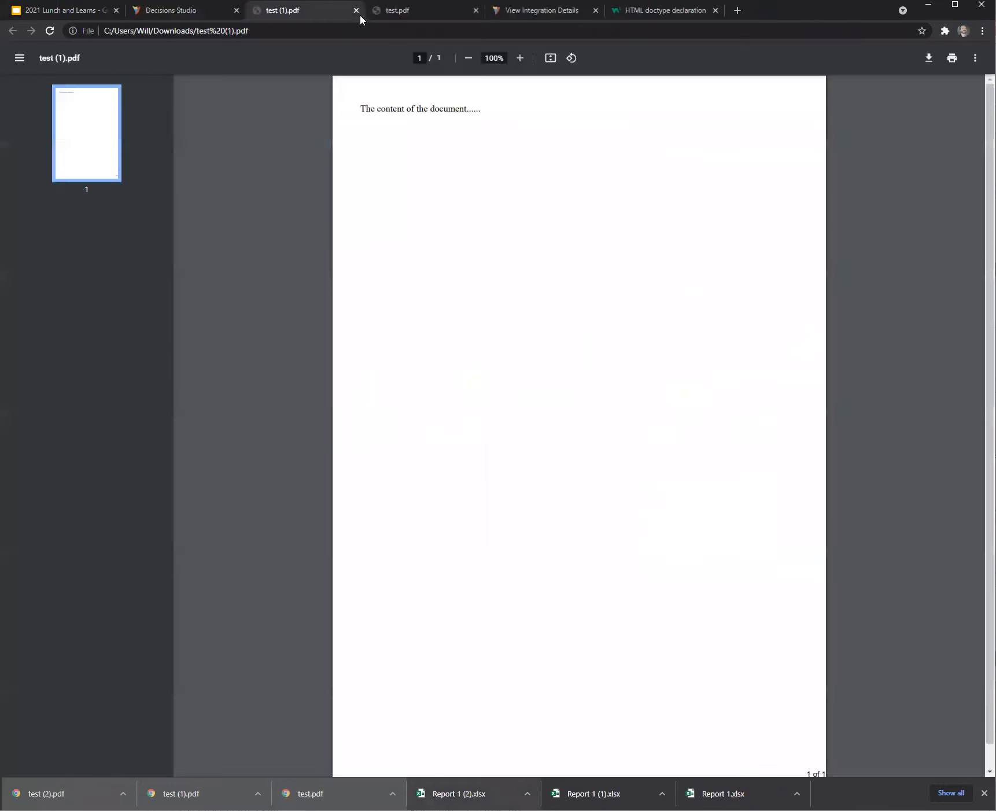
pyautogui.click(356, 11)
pyautogui.click(356, 11)
pyautogui.click(173, 10)
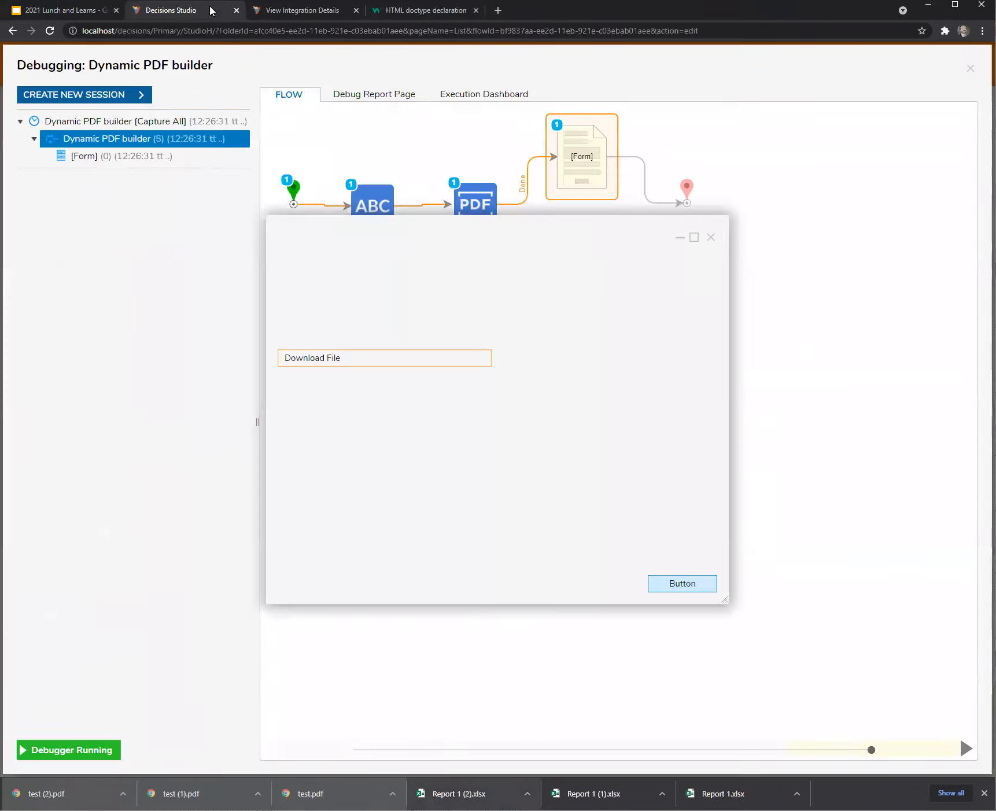
pyautogui.click(711, 237)
pyautogui.click(971, 68)
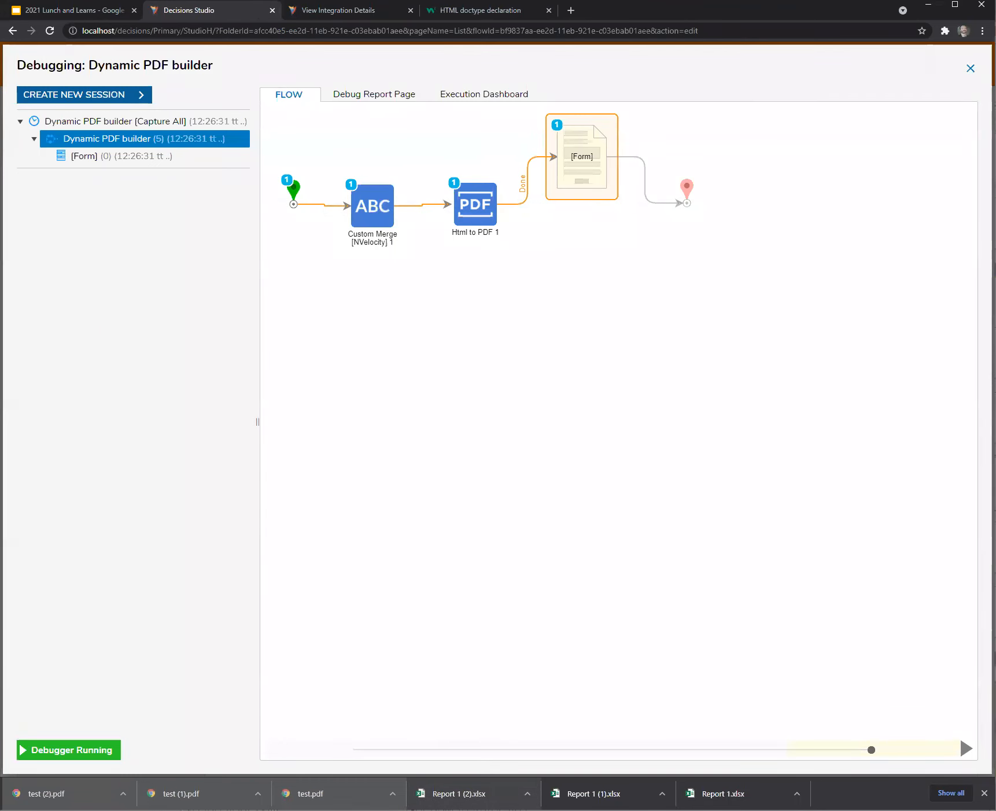
# Add a LineItems list input to the flow's Start step and save it.
pyautogui.click(257, 394)
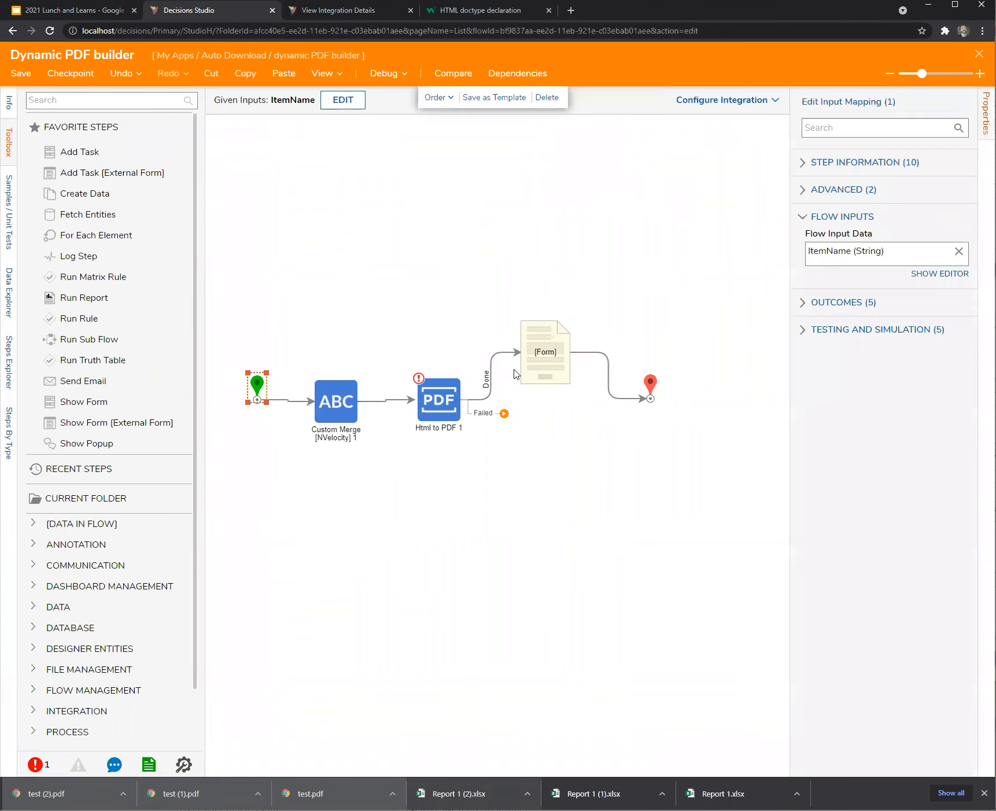
pyautogui.click(925, 274)
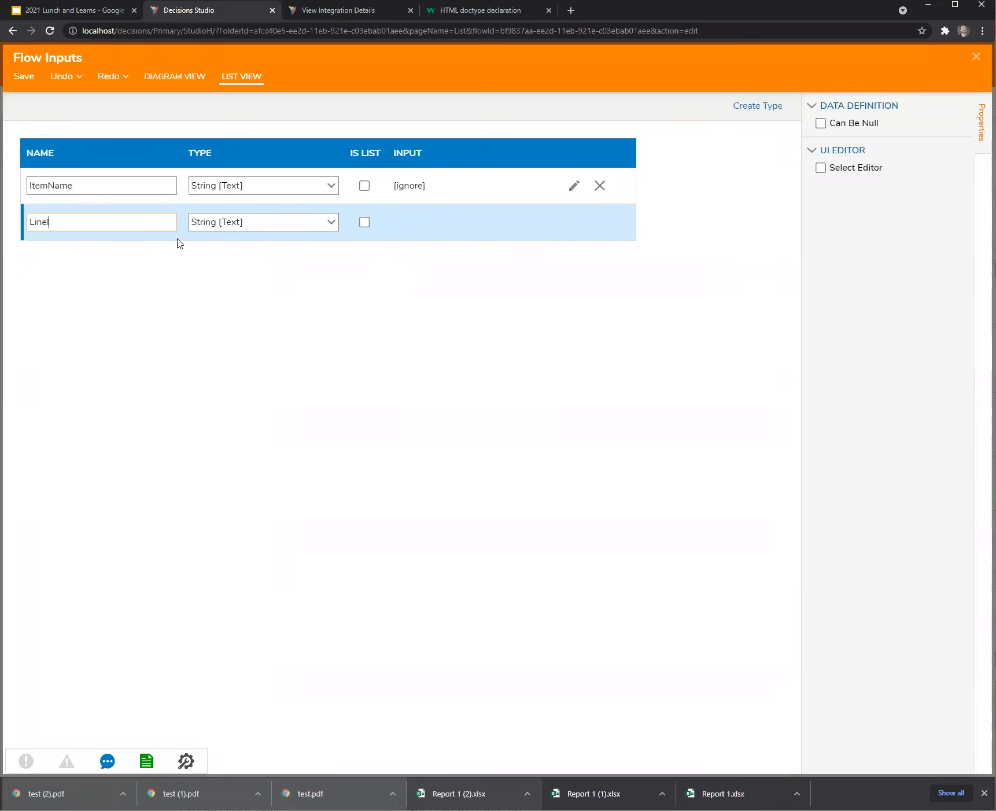
pyautogui.write('LineItems')
pyautogui.click(364, 222)
pyautogui.click(969, 62)
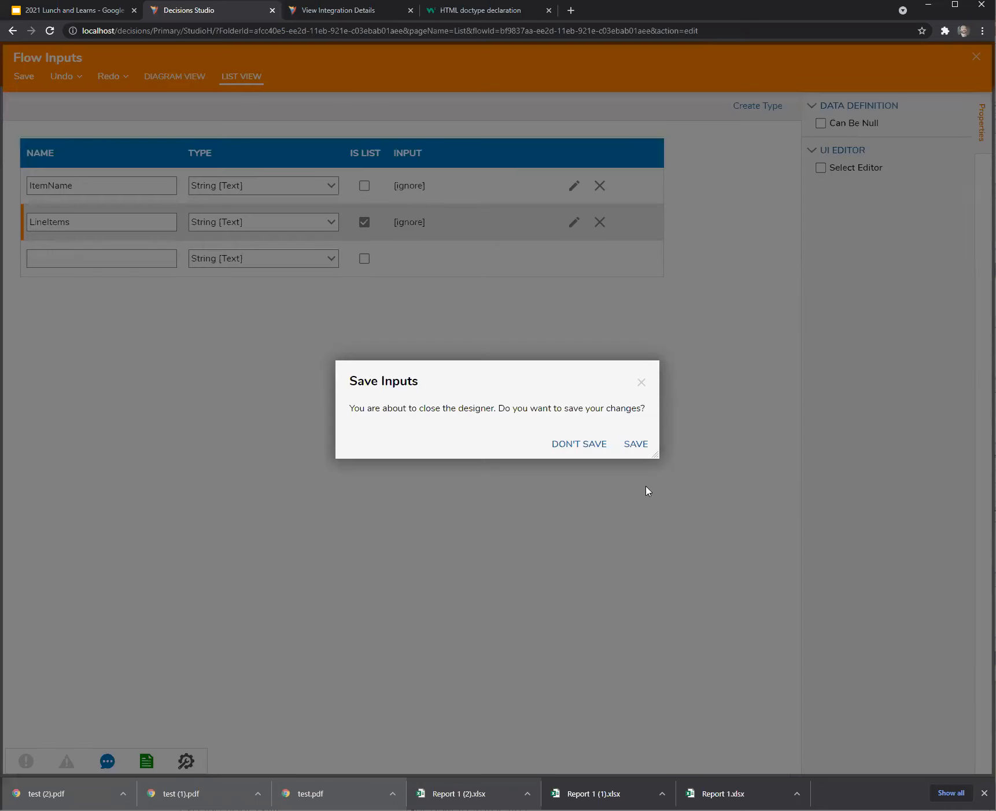
pyautogui.click(639, 446)
# Shift the merge, PDF, form and end steps about 300 px to the right.
pyautogui.moveTo(398, 279); pyautogui.dragTo(702, 502)
pyautogui.moveTo(269, 264); pyautogui.dragTo(549, 445)
pyautogui.click(499, 524)
pyautogui.moveTo(307, 282); pyautogui.dragTo(723, 531)
pyautogui.moveTo(333, 412); pyautogui.dragTo(503, 399)
pyautogui.click(229, 261)
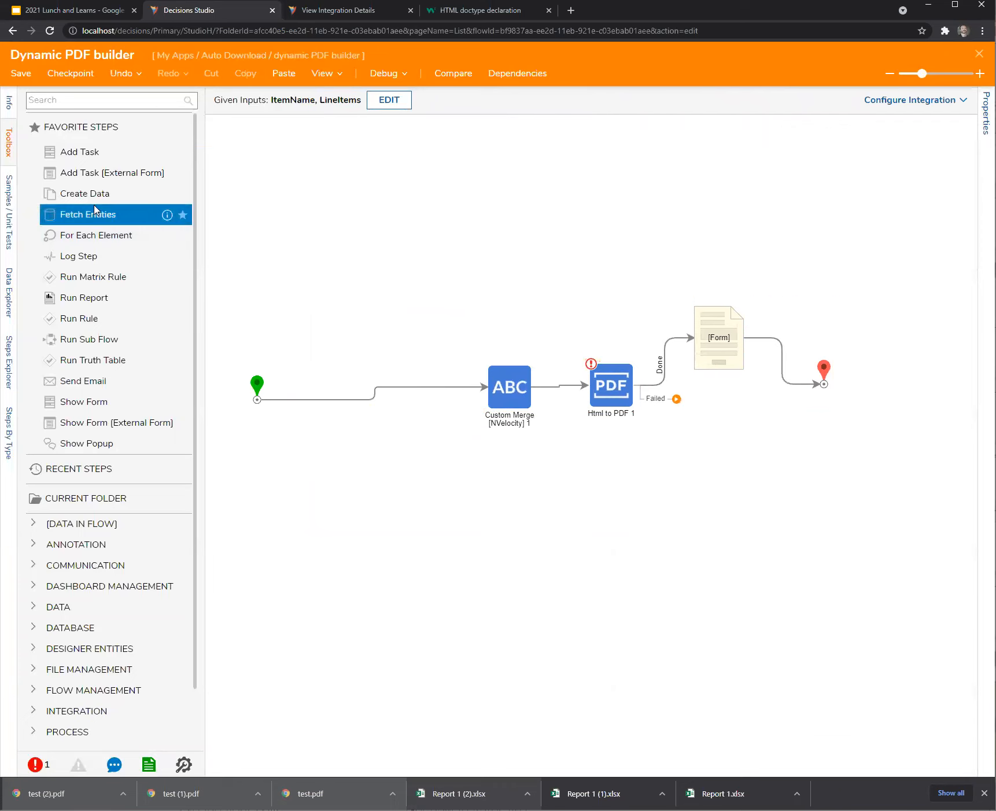
# Add For Each Element and Create Data steps, wiring the start into Create Data 1.
pyautogui.moveTo(92, 235); pyautogui.dragTo(347, 457)
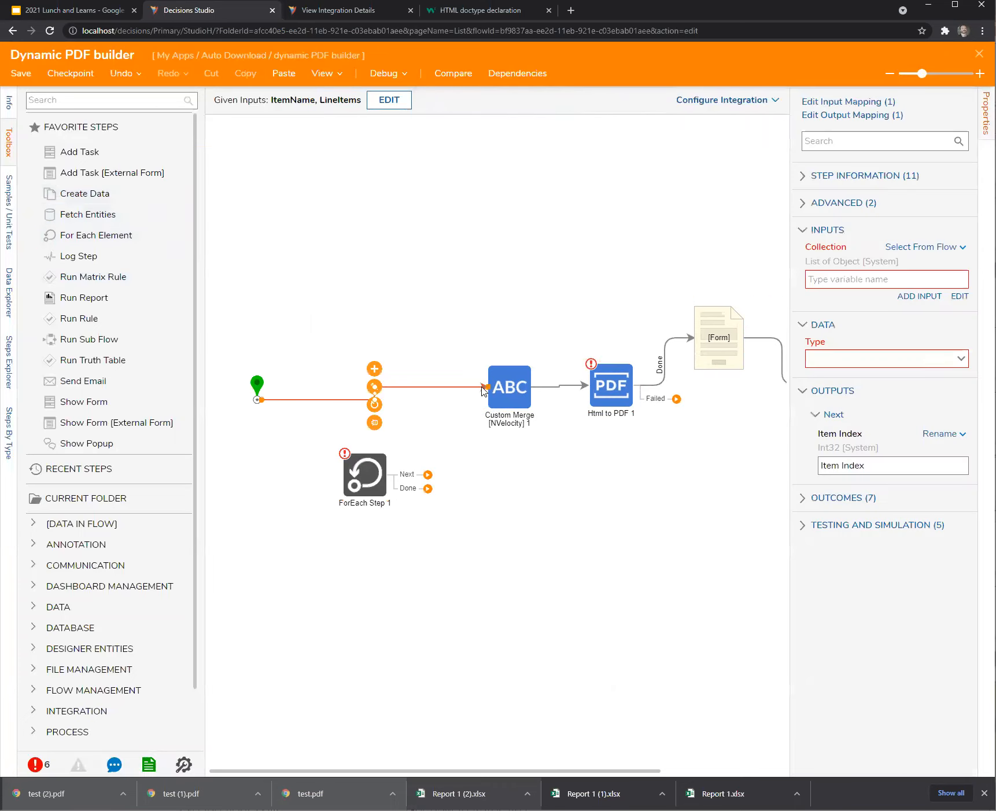
pyautogui.click(475, 387)
pyautogui.moveTo(484, 387); pyautogui.dragTo(340, 475)
pyautogui.moveTo(87, 193); pyautogui.dragTo(273, 321)
pyautogui.click(309, 474)
pyautogui.moveTo(320, 475); pyautogui.dragTo(301, 358)
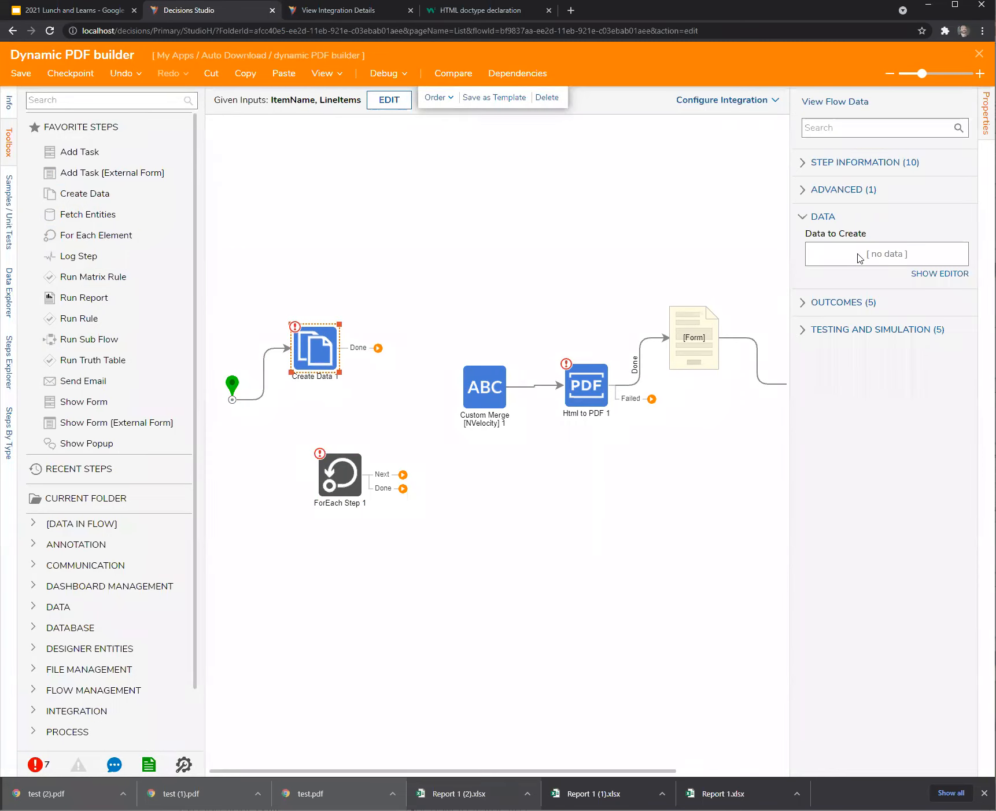
# Define startList as '<ul>' in Create Data 1 and connect it to ForEach Step 1.
pyautogui.click(940, 273)
pyautogui.write('stra')
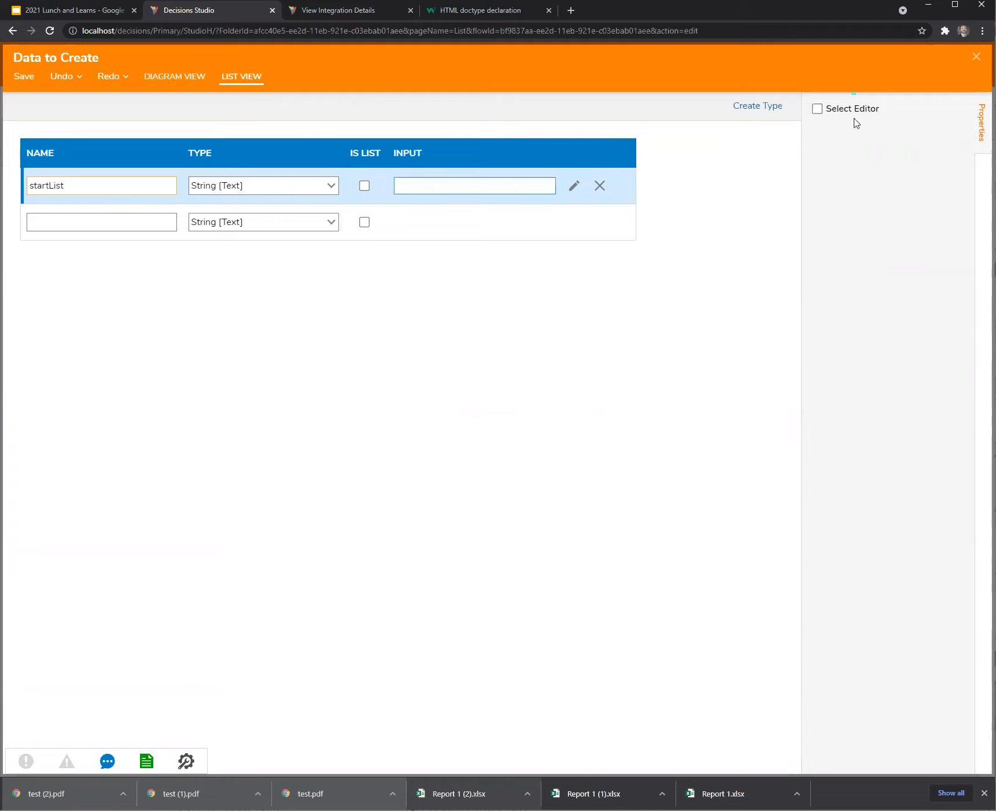
pyautogui.click(976, 56)
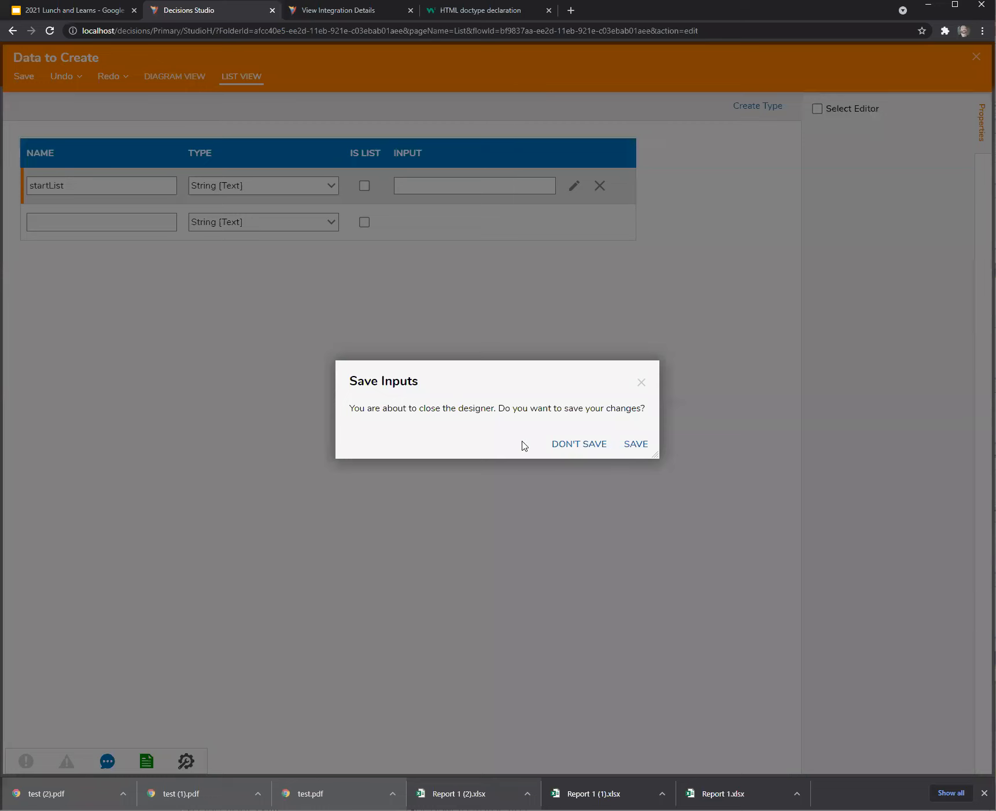
pyautogui.click(635, 444)
pyautogui.click(894, 381)
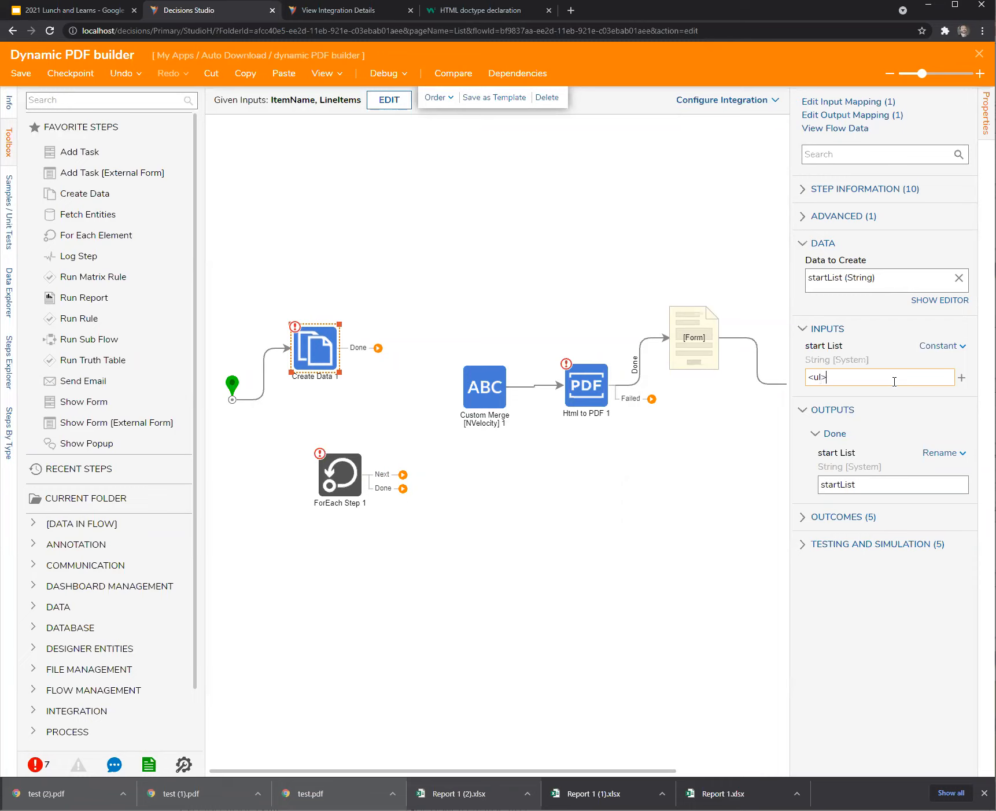
pyautogui.click(502, 551)
pyautogui.moveTo(378, 348); pyautogui.dragTo(347, 533)
# Place a copy of Custom Merge on the loop's Next path, looping back to ForEach.
pyautogui.click(337, 502)
pyautogui.moveTo(437, 299); pyautogui.dragTo(794, 466)
pyautogui.moveTo(501, 406); pyautogui.dragTo(576, 315)
pyautogui.click(560, 298)
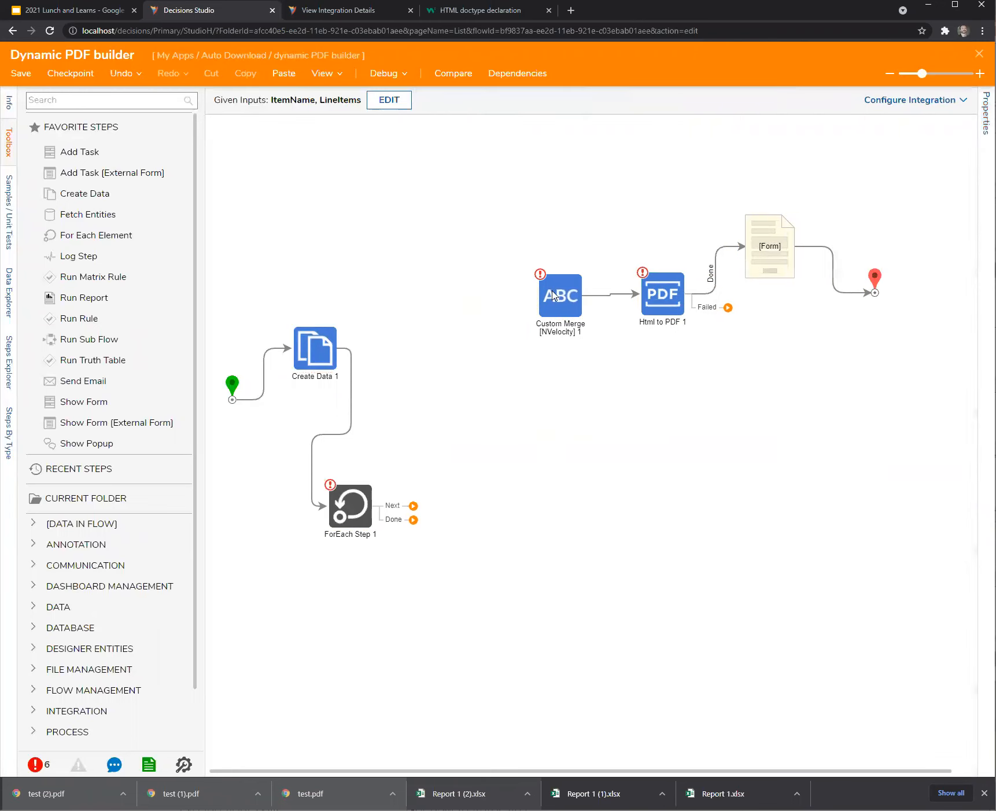
pyautogui.click(246, 73)
pyautogui.click(283, 73)
pyautogui.moveTo(581, 323); pyautogui.dragTo(537, 511)
pyautogui.moveTo(413, 505); pyautogui.dragTo(479, 524)
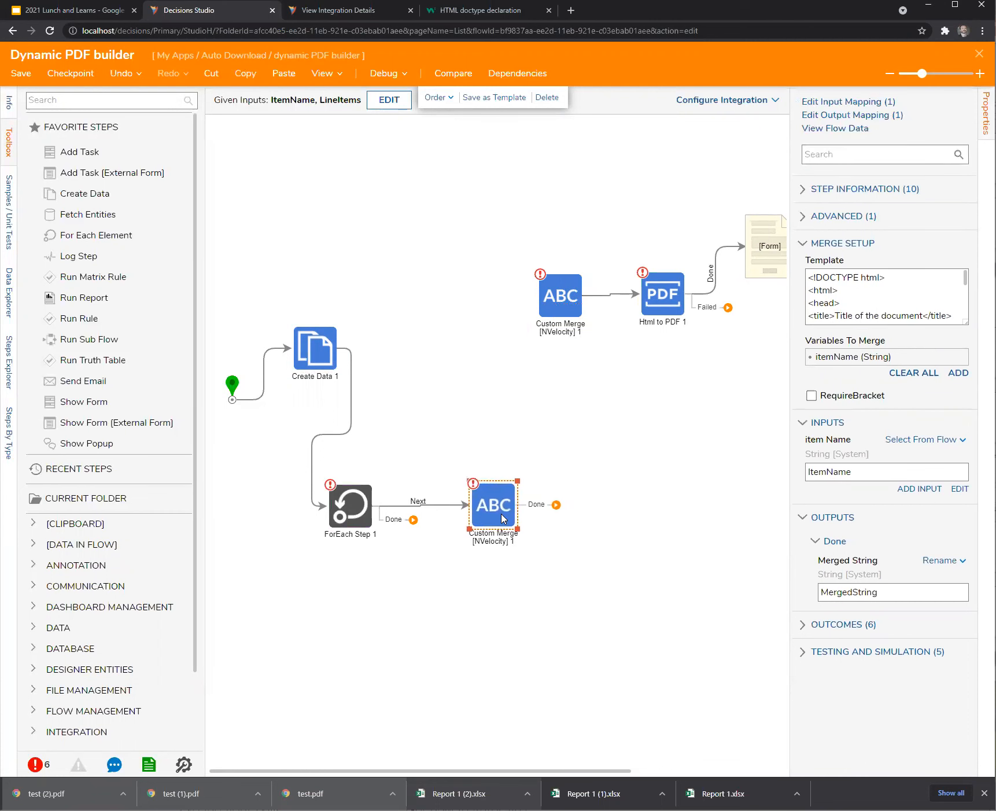
pyautogui.moveTo(557, 505); pyautogui.dragTo(350, 485)
# Duplicate Create Data 1 on the loop's Done path with '</ul>', feeding the top Custom Merge.
pyautogui.click(329, 354)
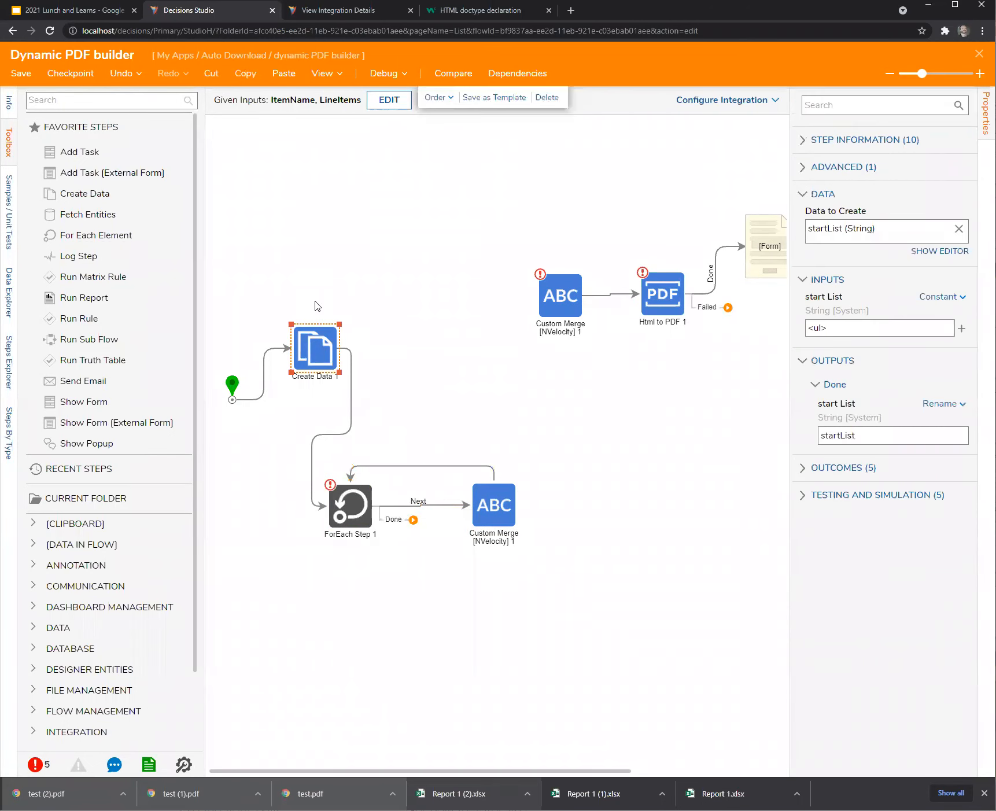
pyautogui.click(247, 79)
pyautogui.click(284, 74)
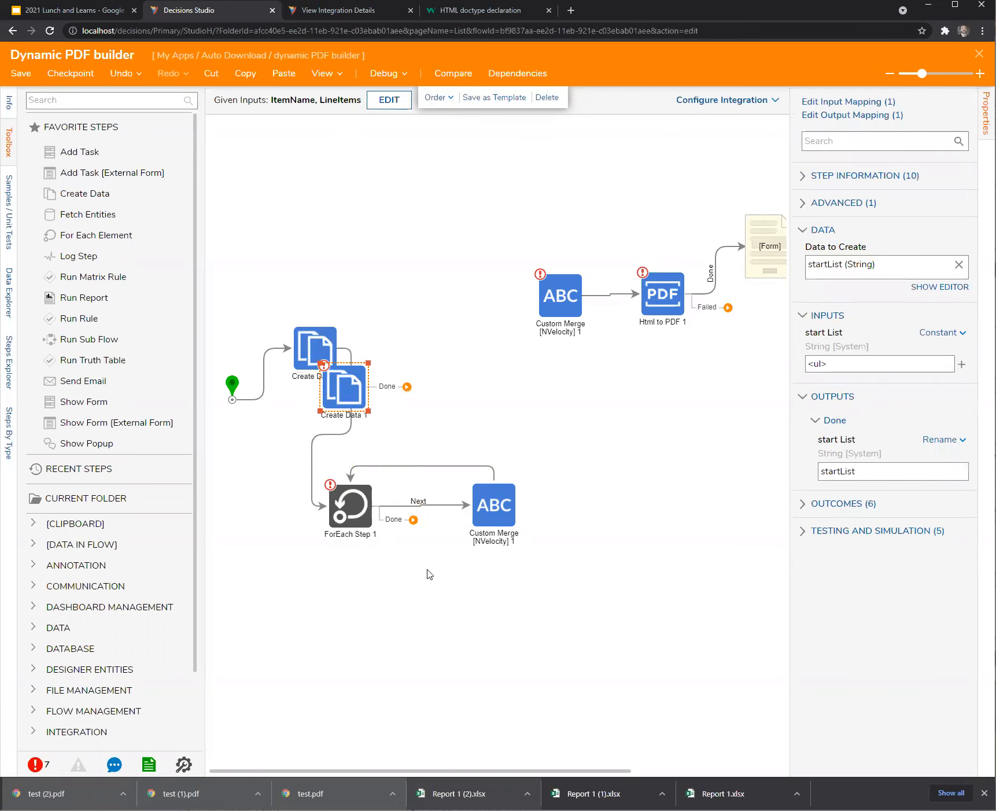
pyautogui.moveTo(413, 520); pyautogui.dragTo(454, 605)
pyautogui.click(819, 378)
pyautogui.write('/')
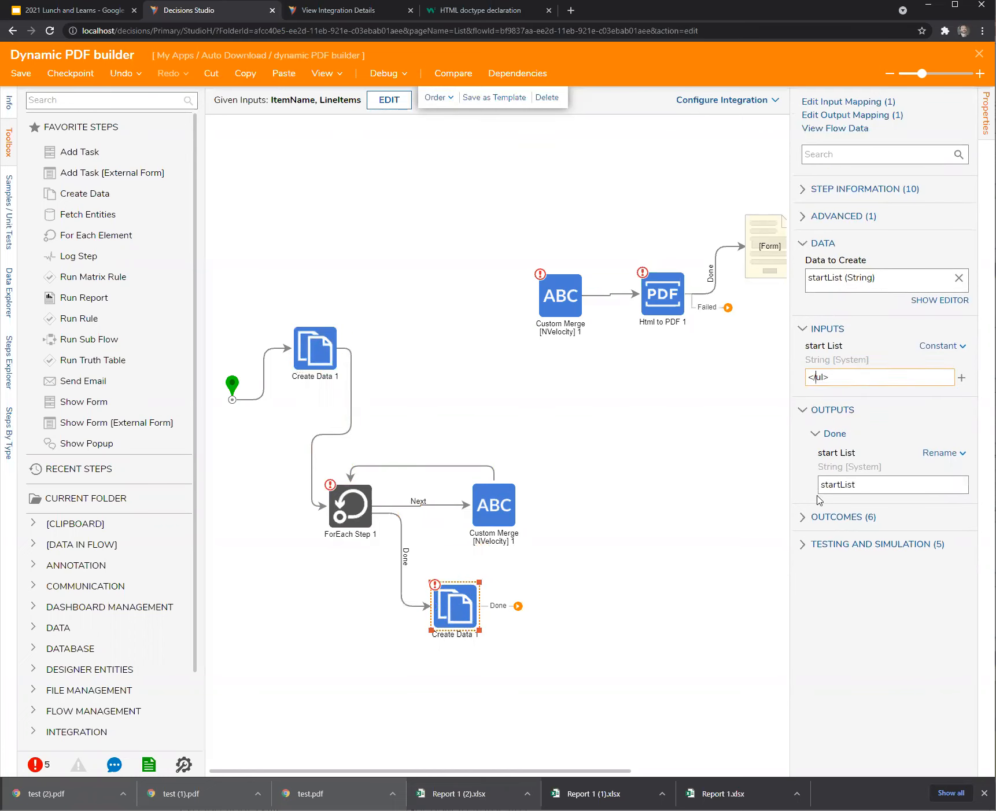
pyautogui.moveTo(518, 606); pyautogui.dragTo(554, 296)
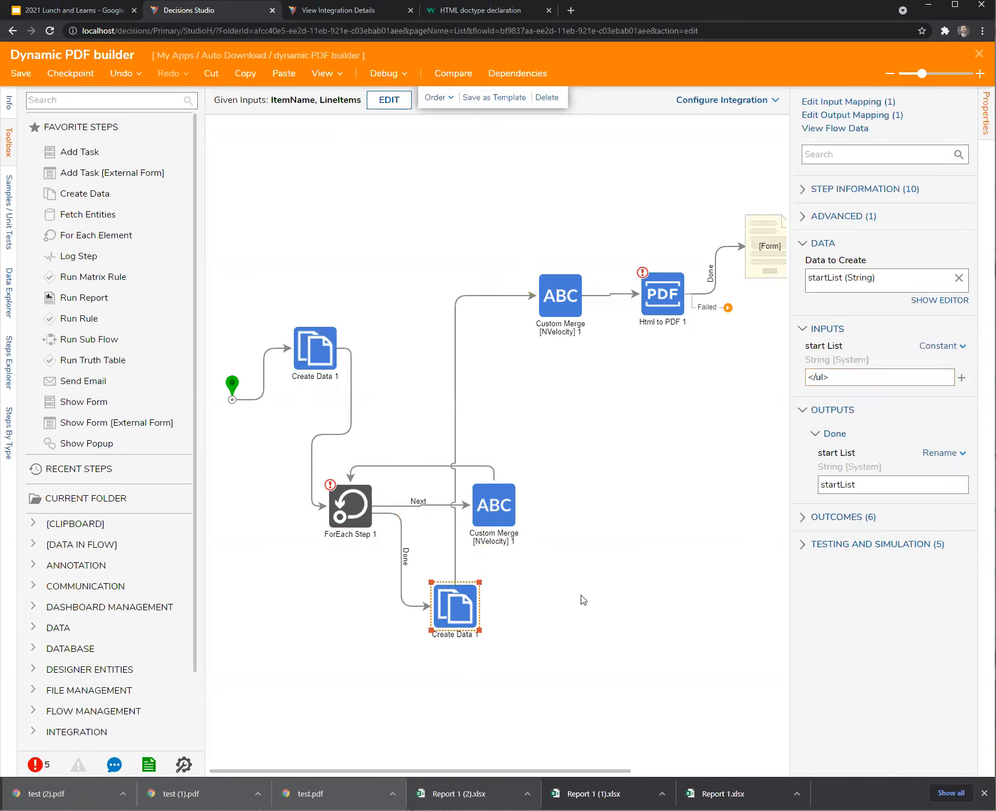
pyautogui.click(456, 581)
pyautogui.moveTo(456, 581); pyautogui.dragTo(494, 624)
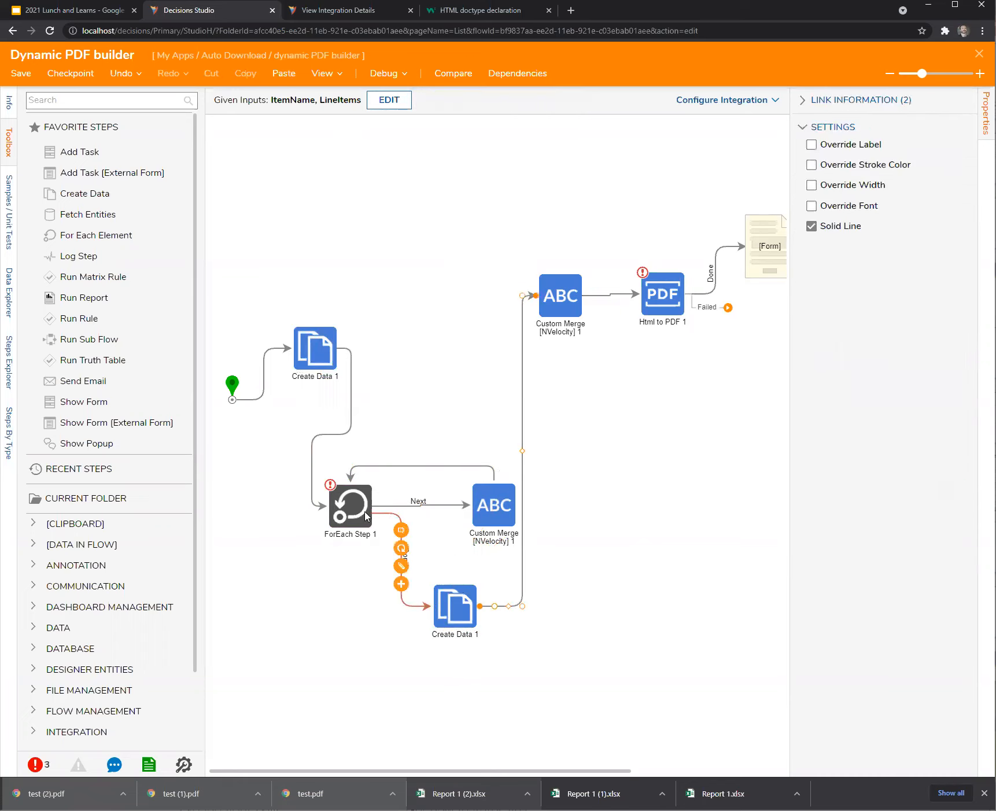
# Choose Line Items as ForEach Step 1's collection.
pyautogui.click(354, 511)
pyautogui.click(960, 310)
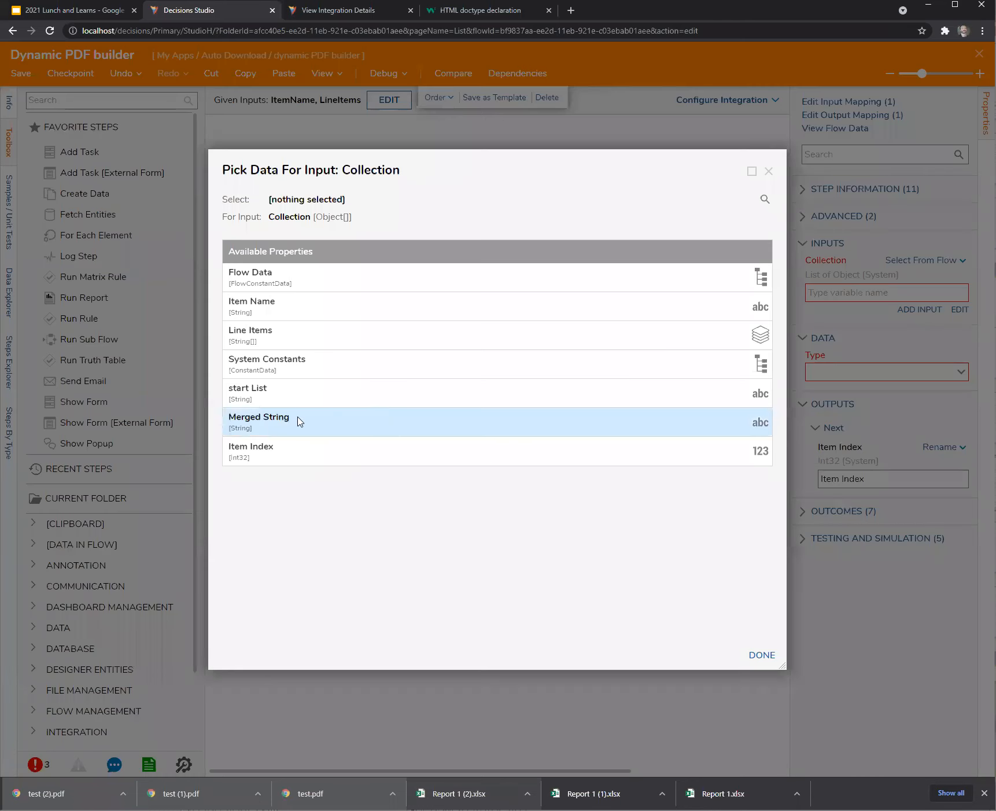
pyautogui.click(247, 332)
# Confirm Line Items and replace the loop merge's HTML template, starting it with $.
pyautogui.click(758, 656)
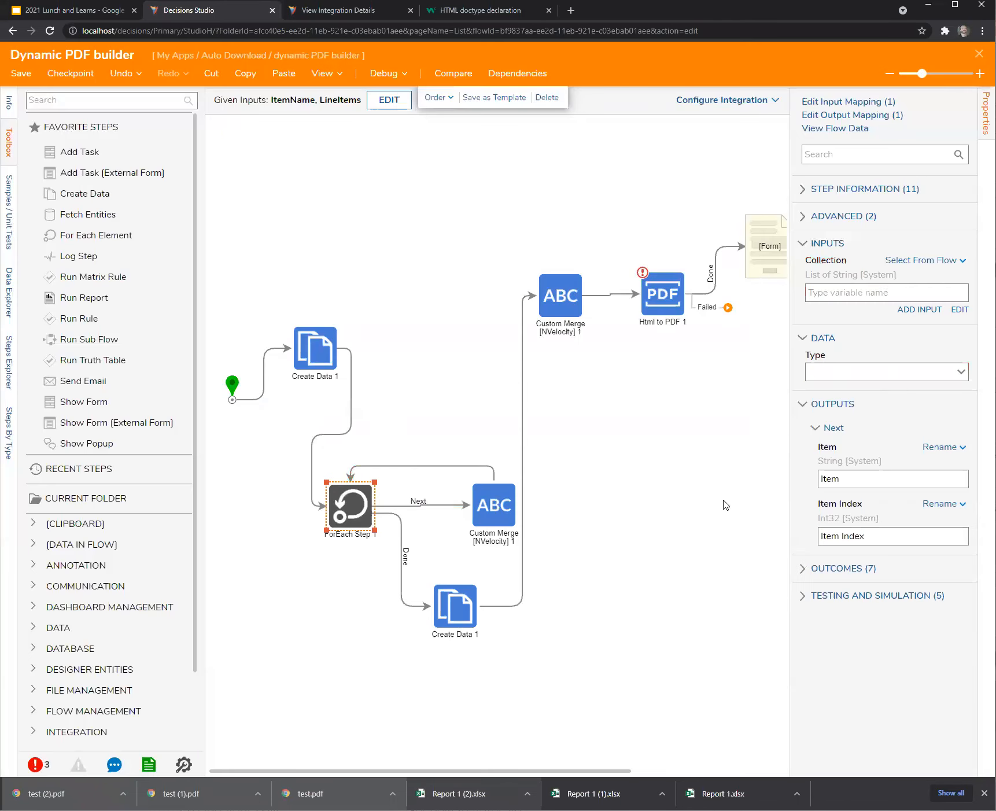
pyautogui.click(596, 536)
pyautogui.click(458, 507)
pyautogui.moveTo(458, 507); pyautogui.dragTo(452, 510)
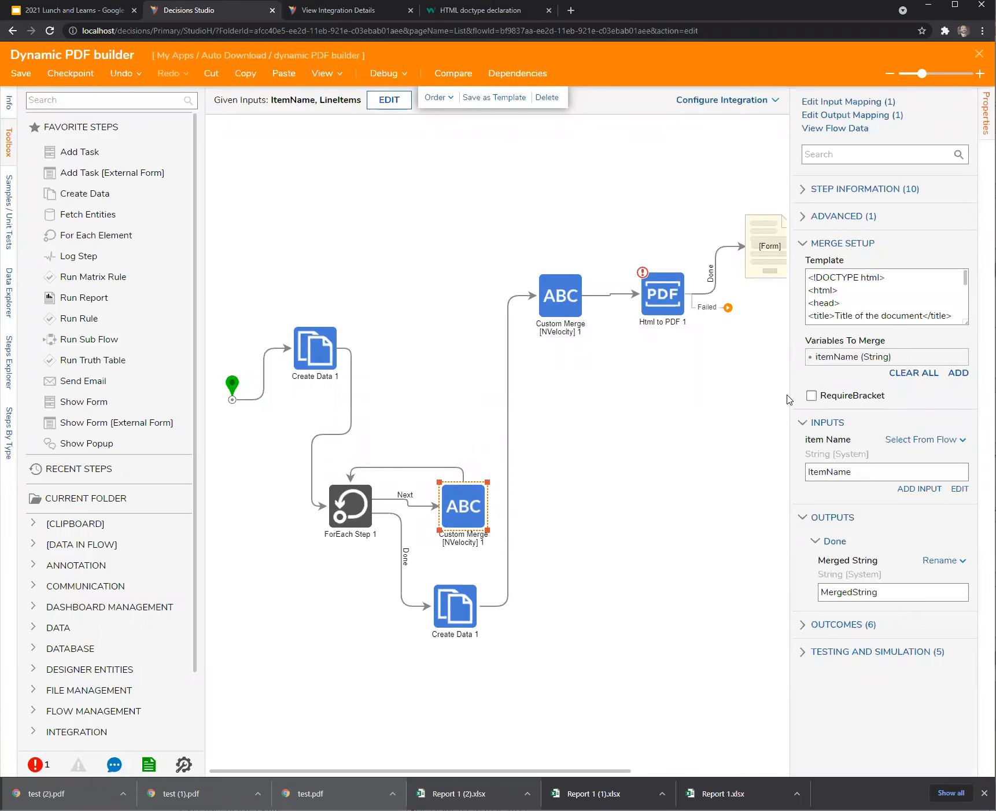
pyautogui.moveTo(789, 394); pyautogui.dragTo(652, 393)
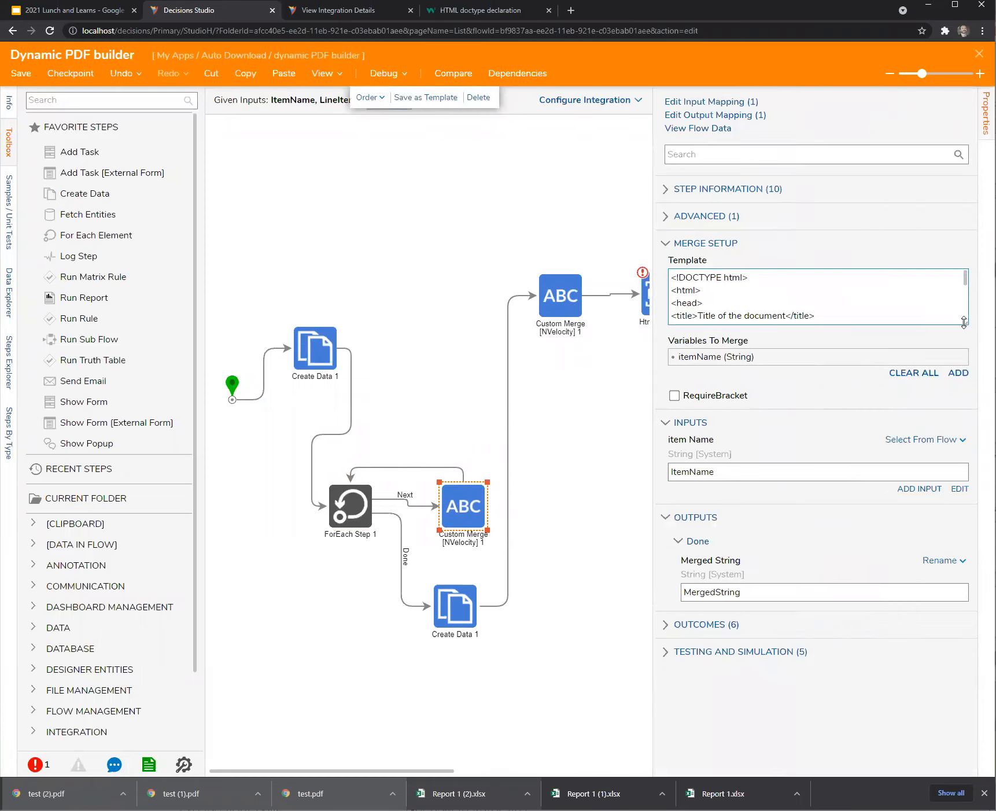
pyautogui.moveTo(969, 333); pyautogui.dragTo(960, 491)
pyautogui.moveTo(707, 404); pyautogui.dragTo(588, 200)
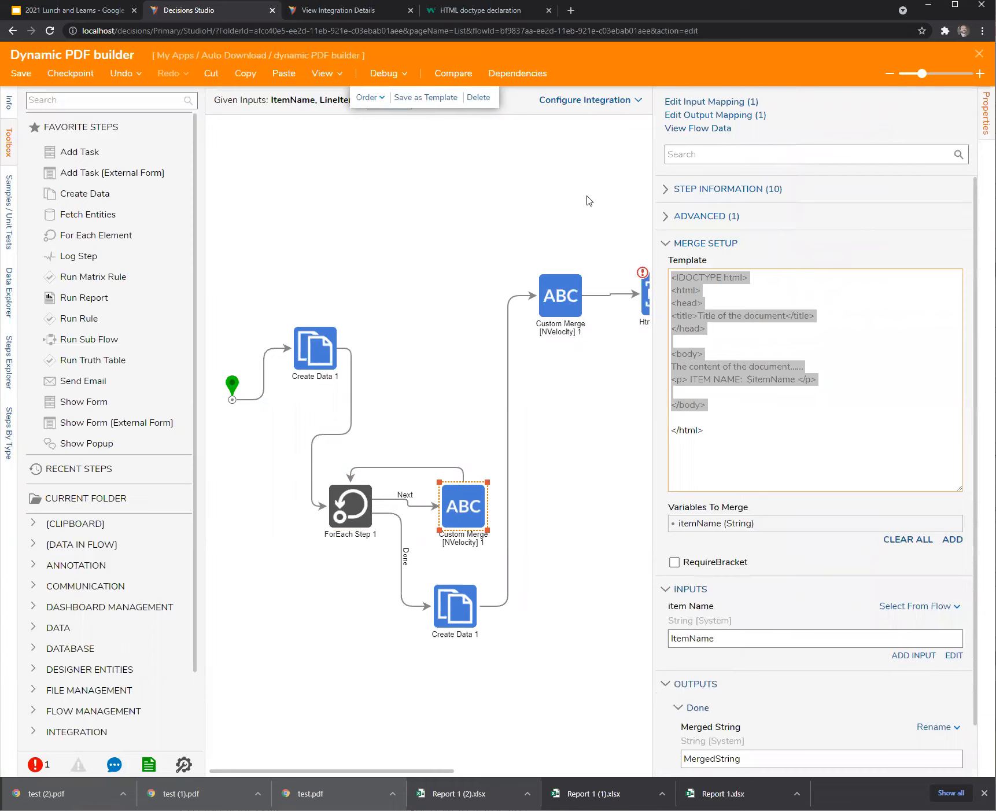
pyautogui.write('$PreviousValues')
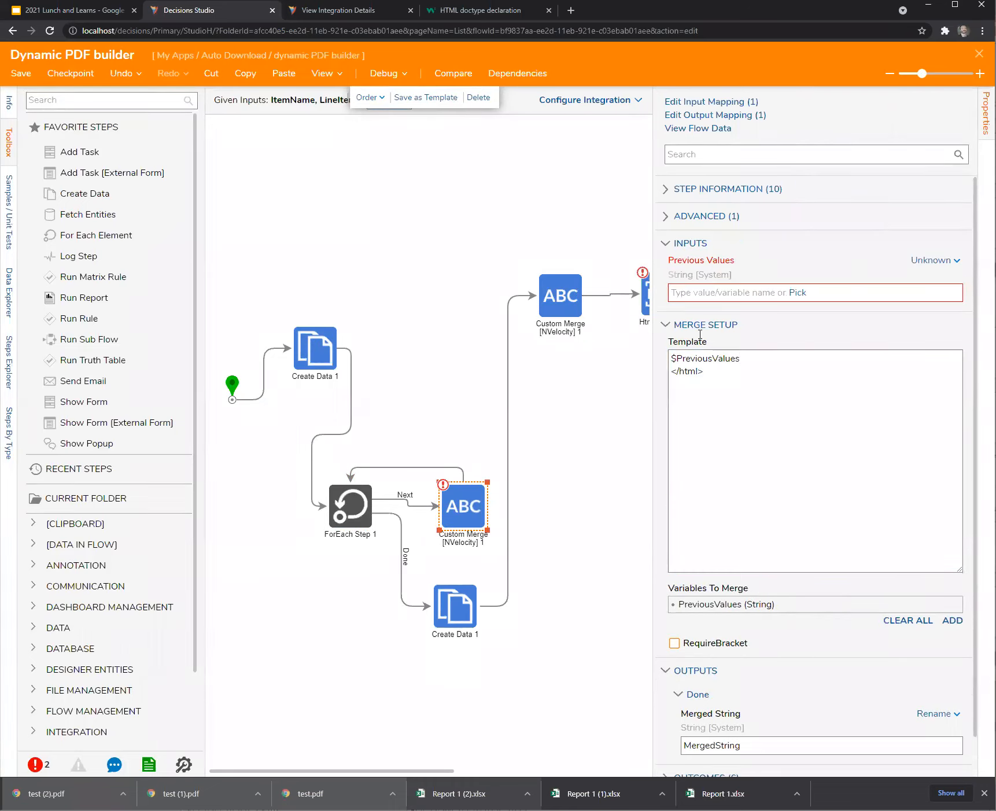
# Map the loop merge's Previous Values input to start List from flow data.
pyautogui.click(582, 422)
pyautogui.click(312, 356)
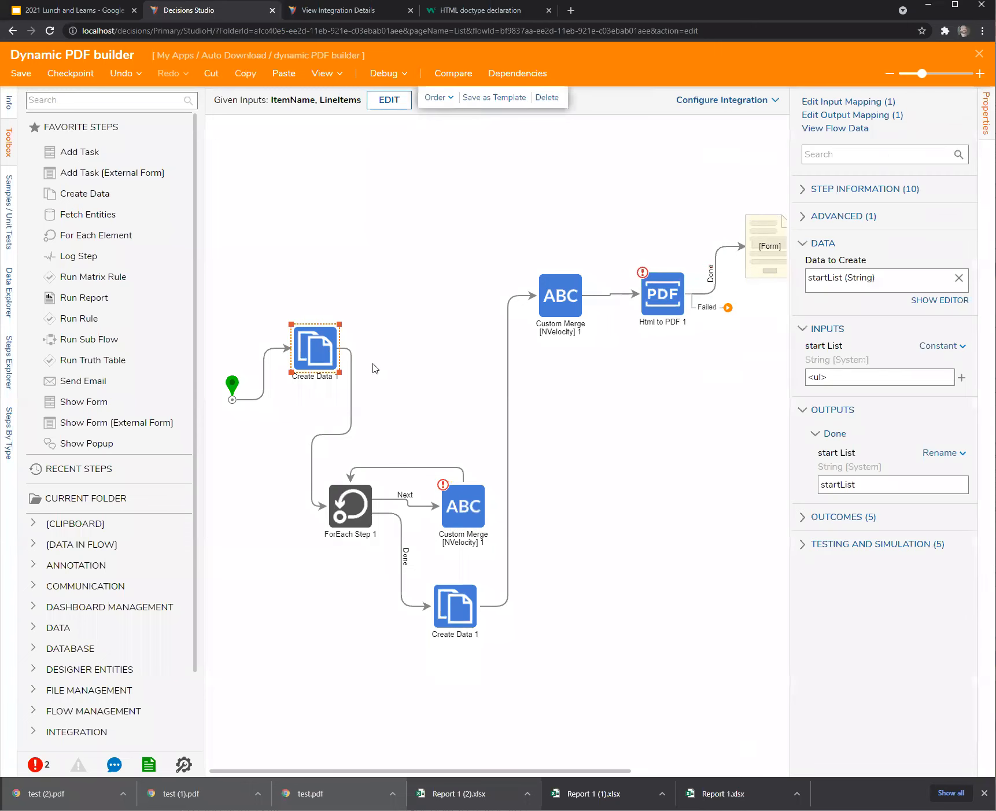
pyautogui.click(961, 453)
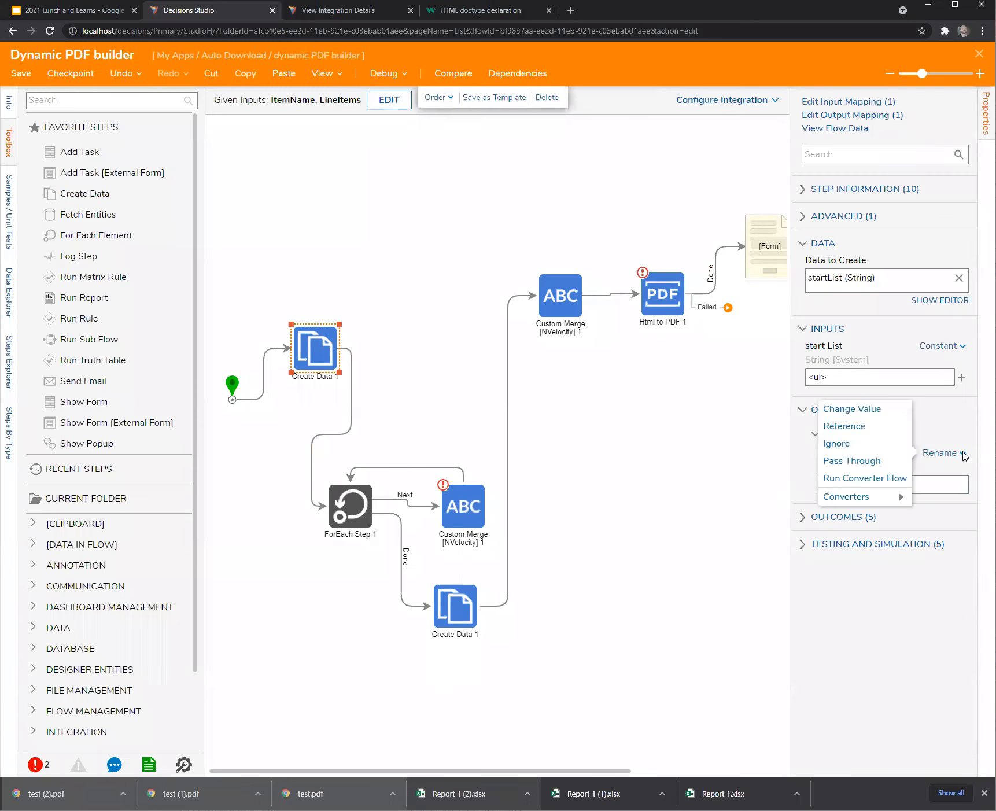
pyautogui.click(462, 512)
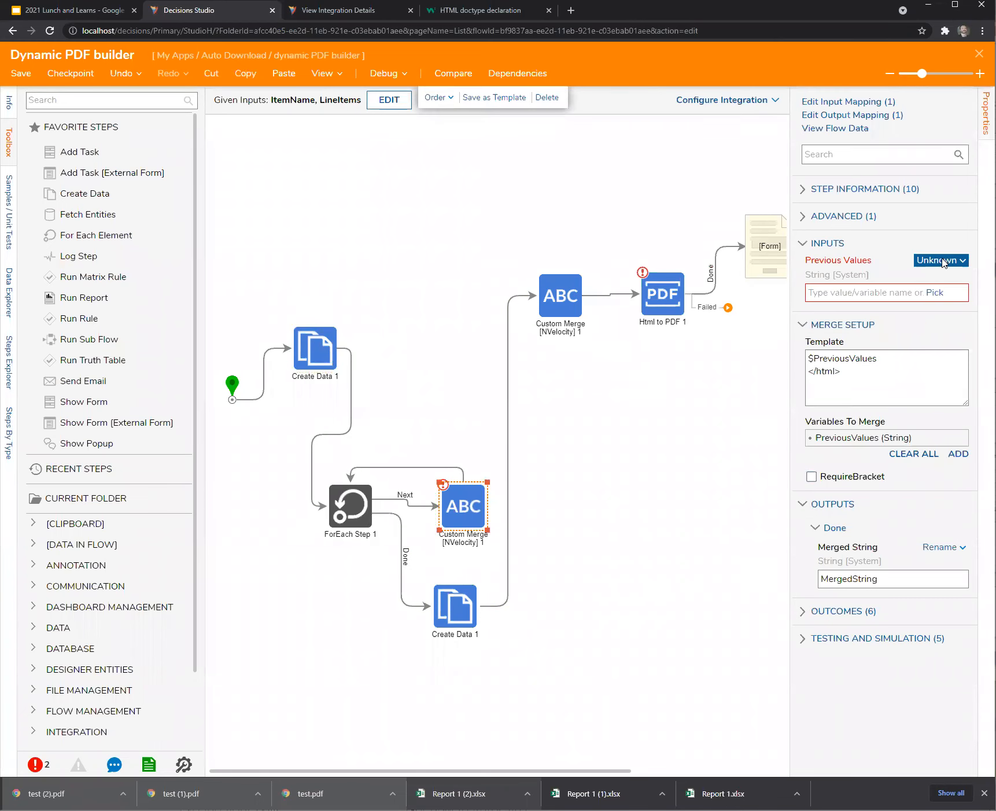
pyautogui.click(942, 261)
pyautogui.click(862, 217)
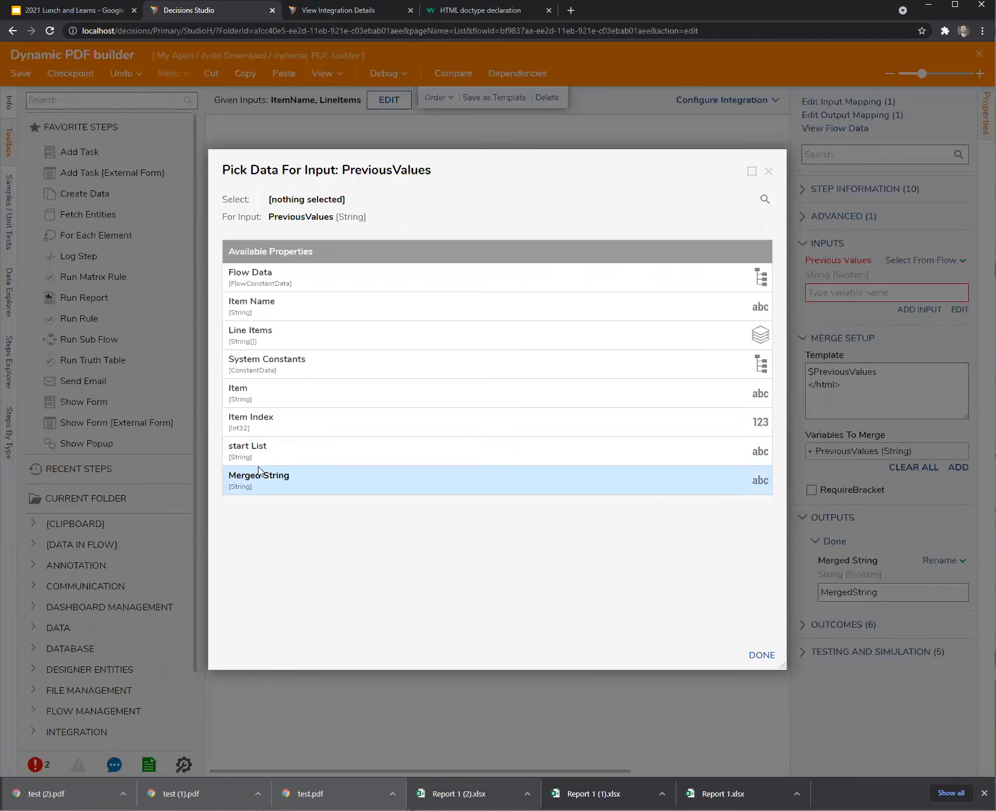
pyautogui.click(236, 454)
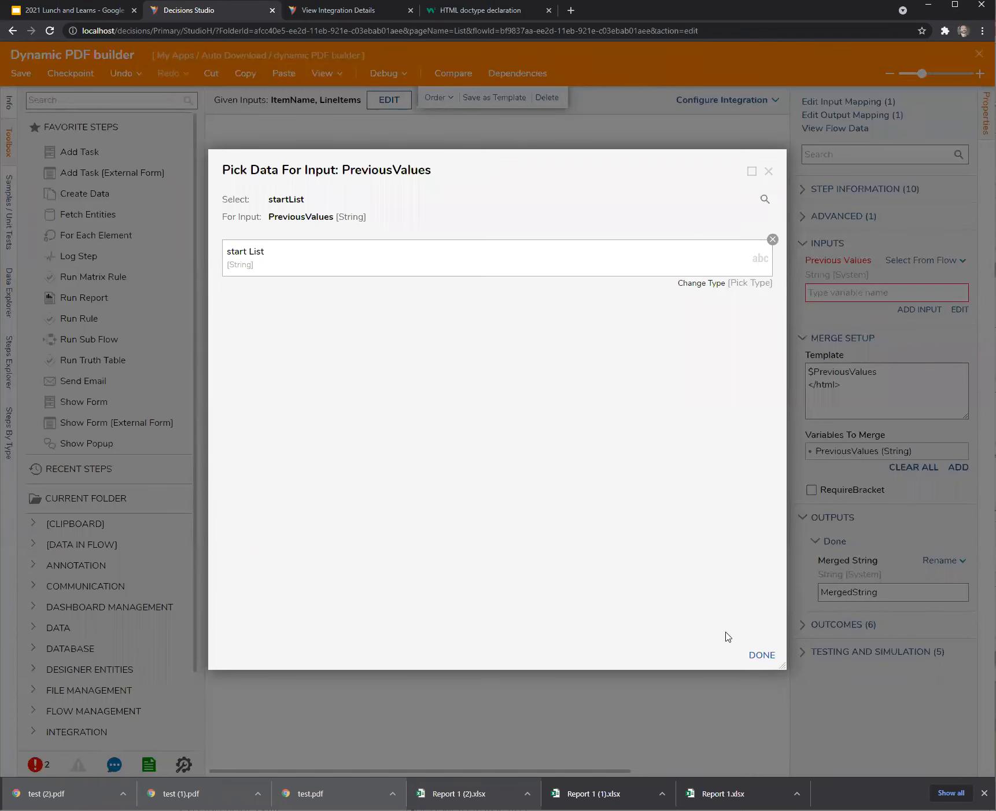
pyautogui.click(761, 654)
# Finish the template as '$PreviousValues <li>new thing: $currentItem </li>'.
pyautogui.click(318, 366)
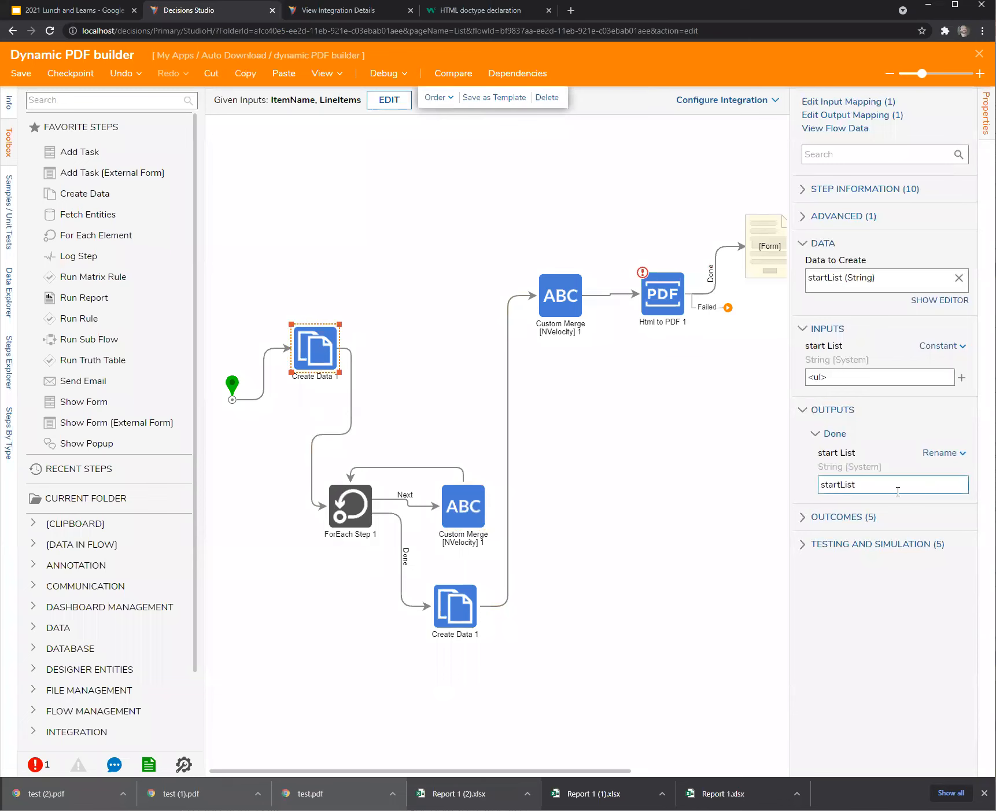
pyautogui.click(468, 525)
pyautogui.click(885, 392)
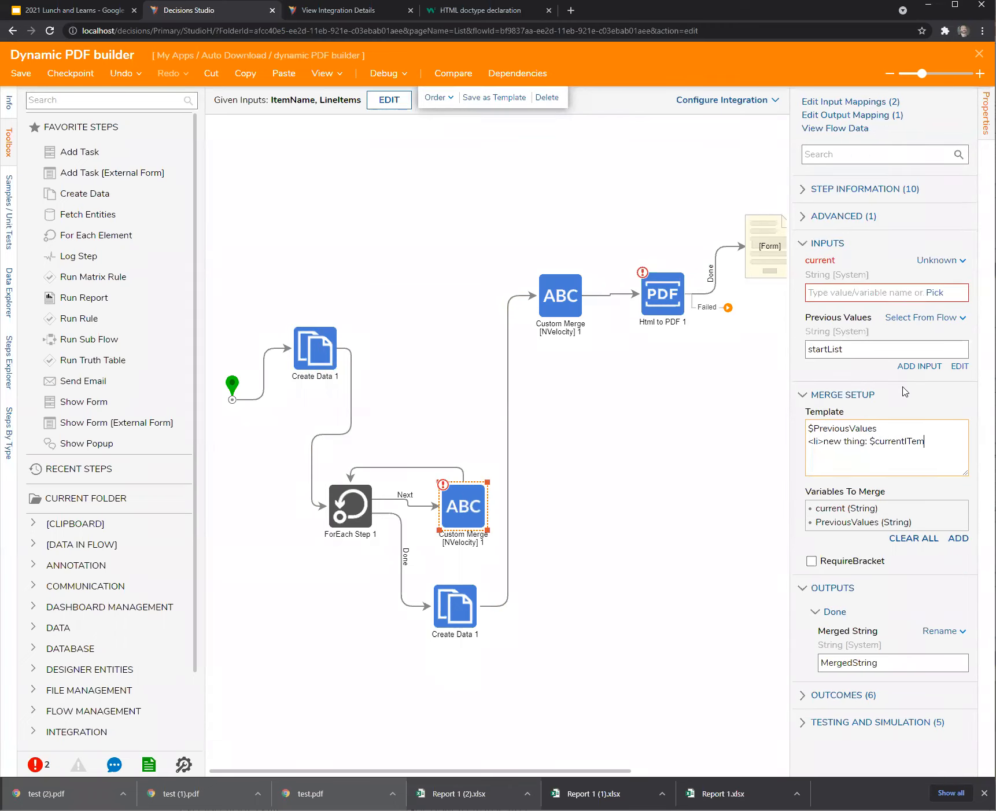
pyautogui.press('Tab')
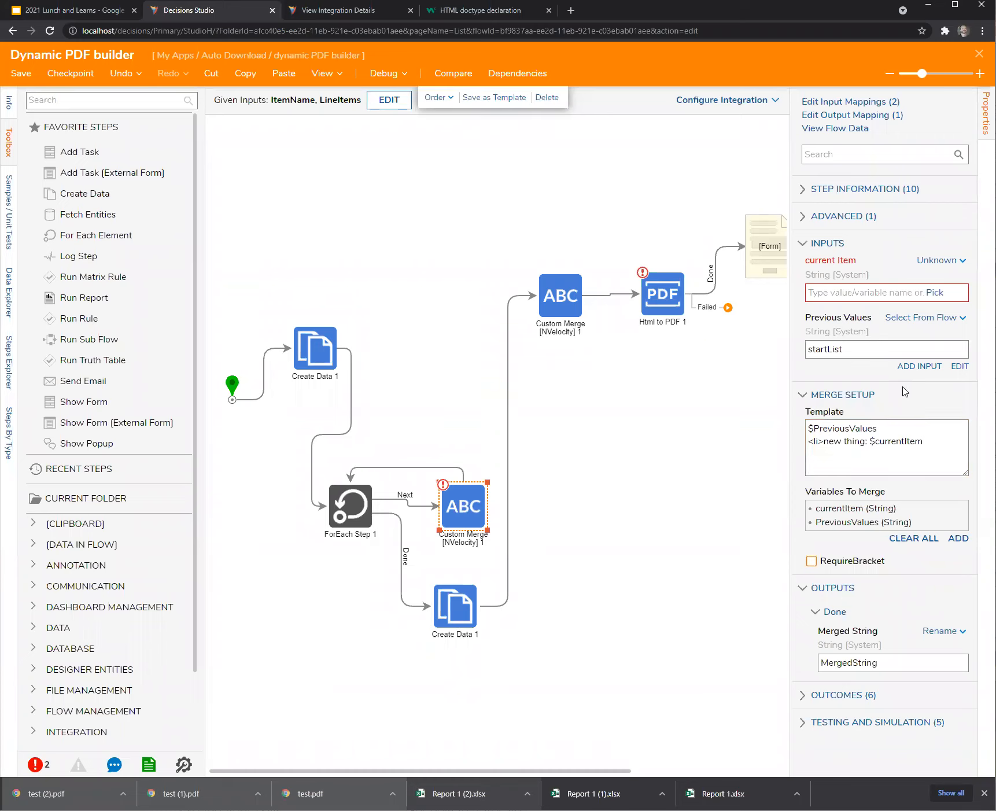
pyautogui.click(949, 439)
pyautogui.write('</li>')
# Map the loop merge's current Item input to Item from flow data.
pyautogui.click(932, 261)
pyautogui.click(862, 213)
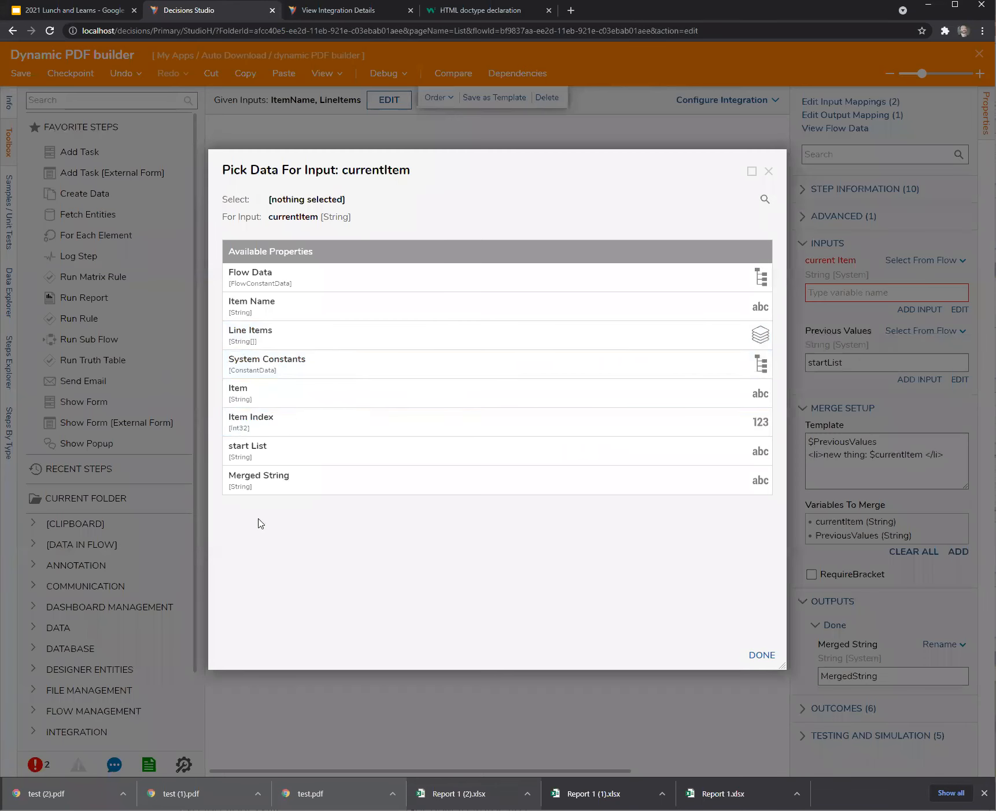
pyautogui.click(242, 400)
pyautogui.click(761, 655)
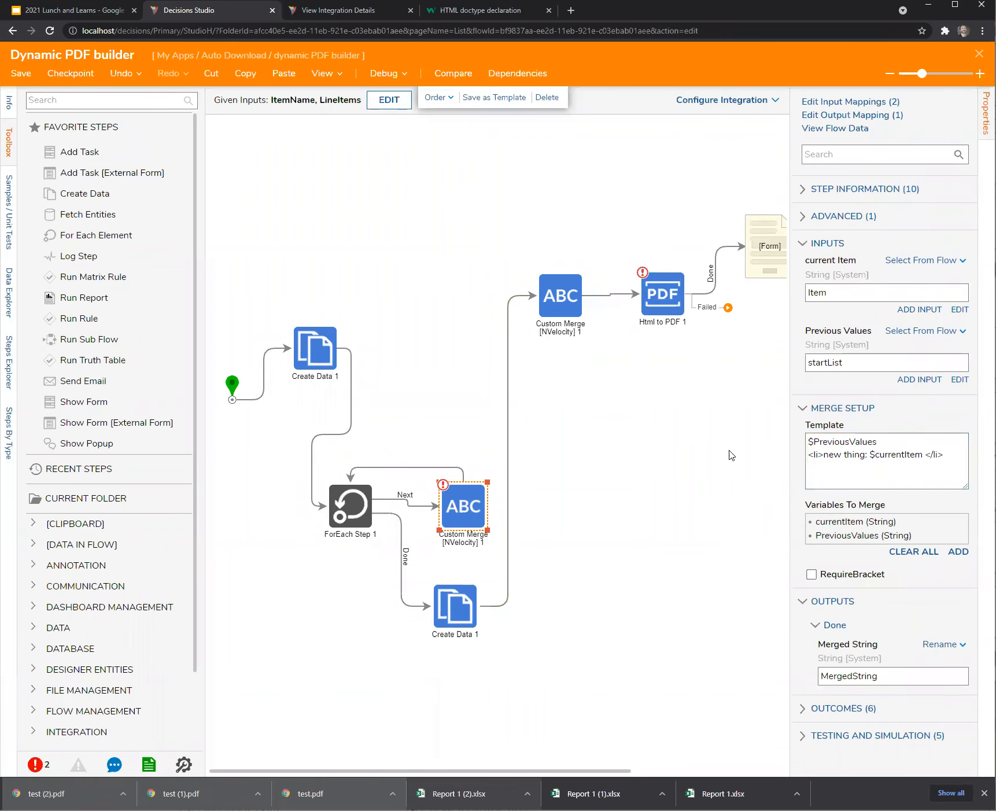
# Store the loop merge's Merged String output back into startList.
pyautogui.click(600, 506)
pyautogui.click(478, 508)
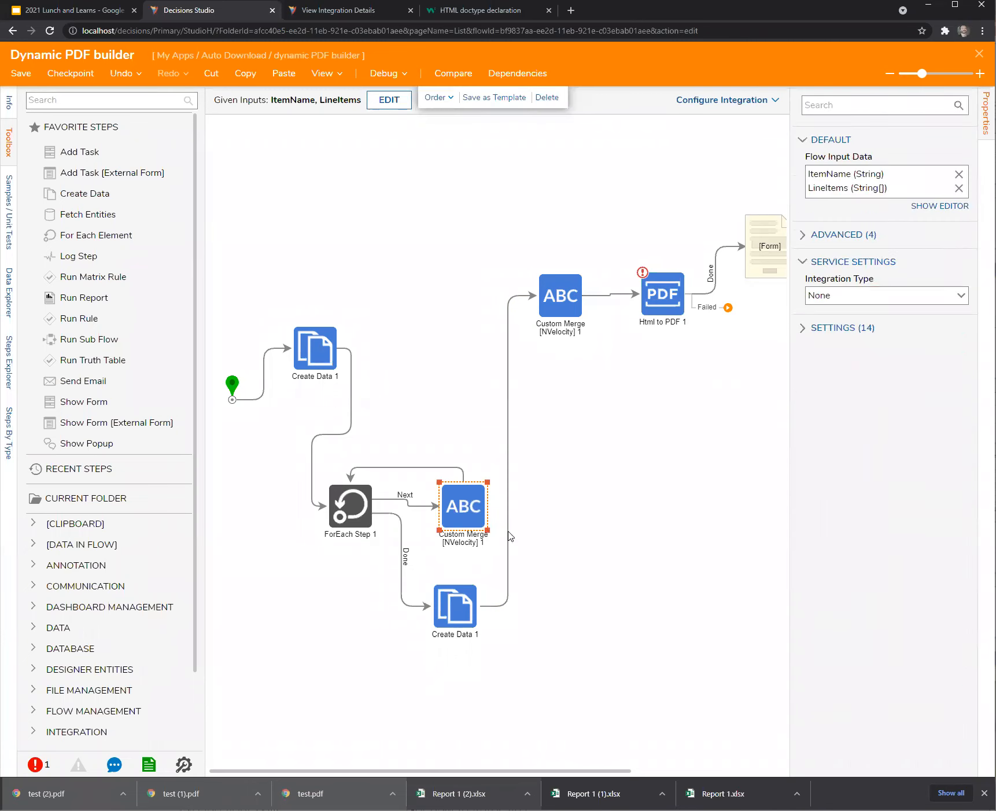
pyautogui.click(961, 645)
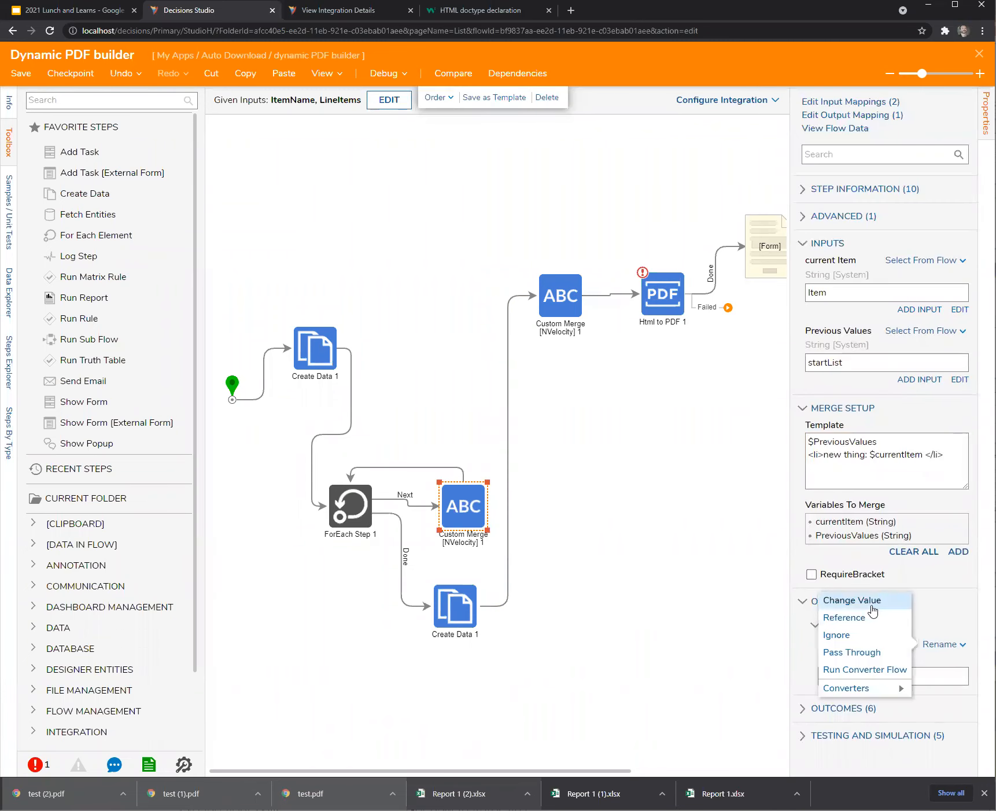
pyautogui.click(874, 602)
pyautogui.click(960, 694)
pyautogui.press('Up')
pyautogui.press('Up')
pyautogui.click(623, 584)
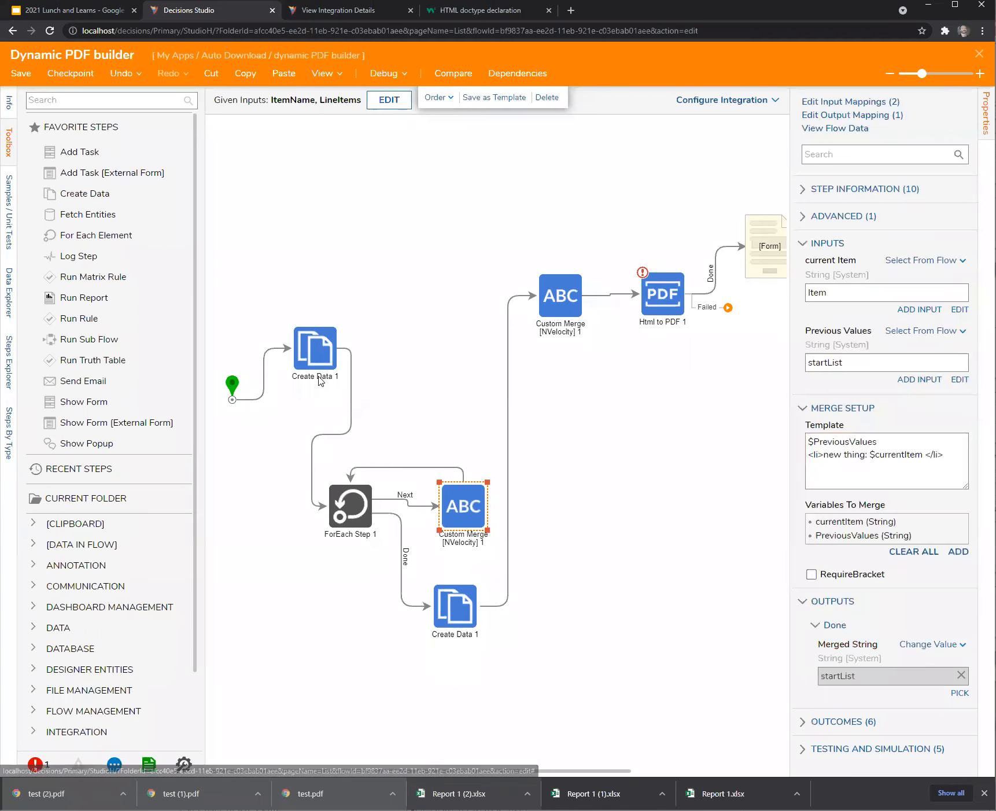
# Set the lower Create Data step's start List to merged text: startList followed by </ul>.
pyautogui.click(462, 613)
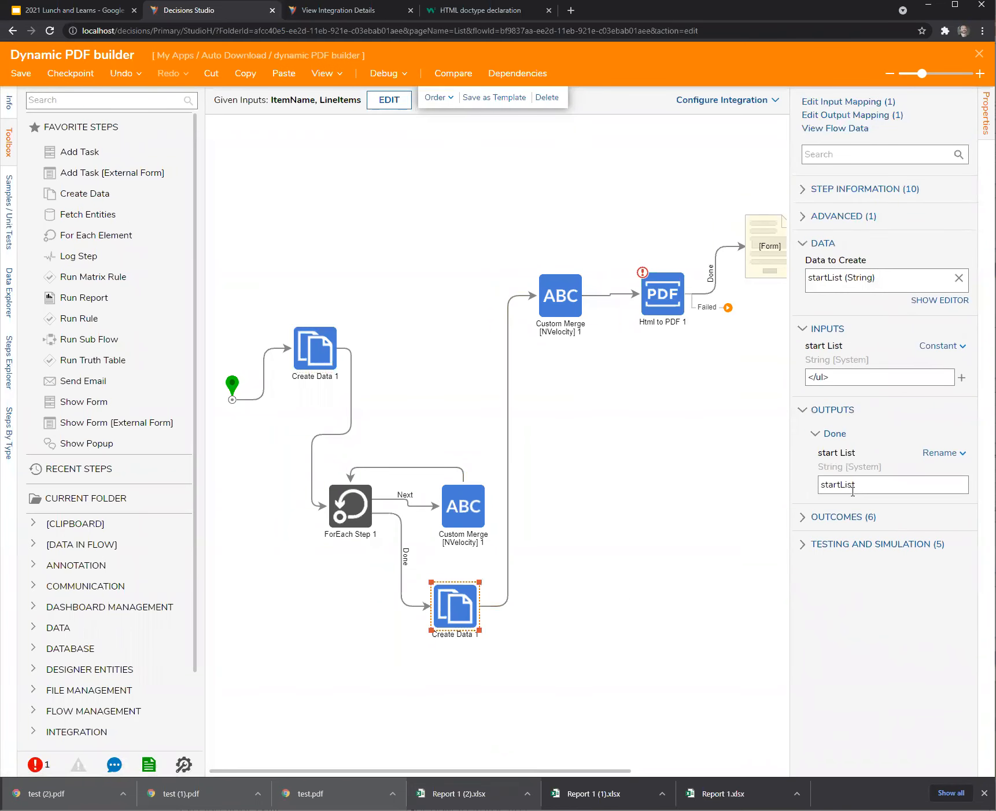
pyautogui.click(954, 454)
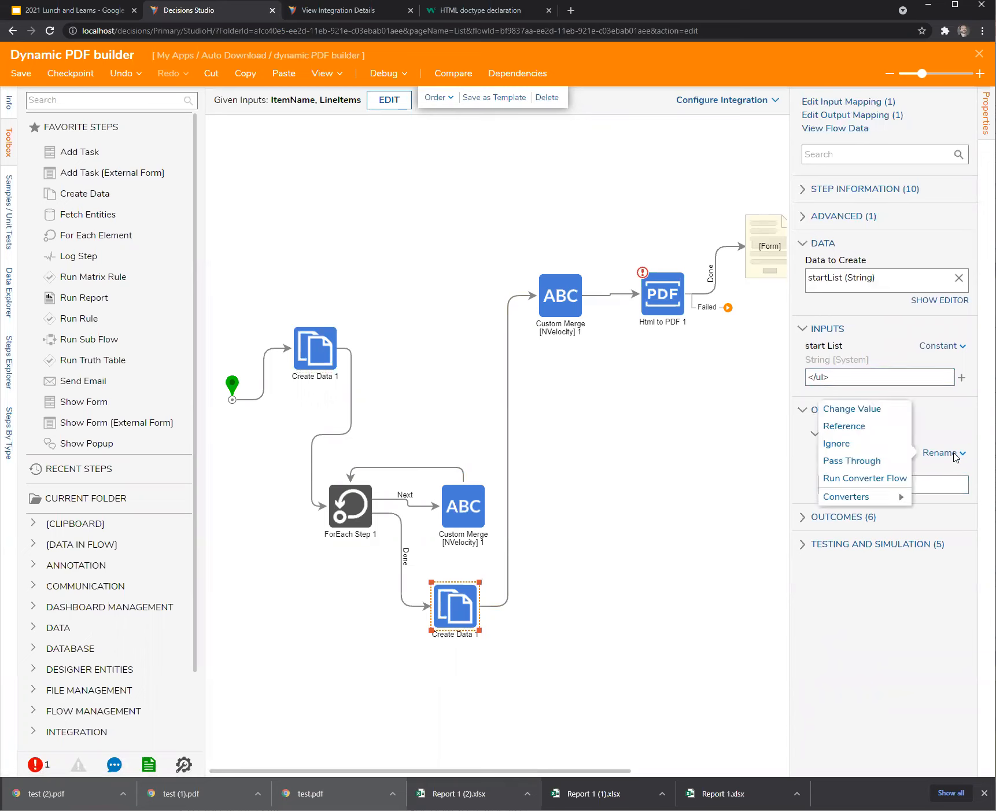
pyautogui.click(942, 347)
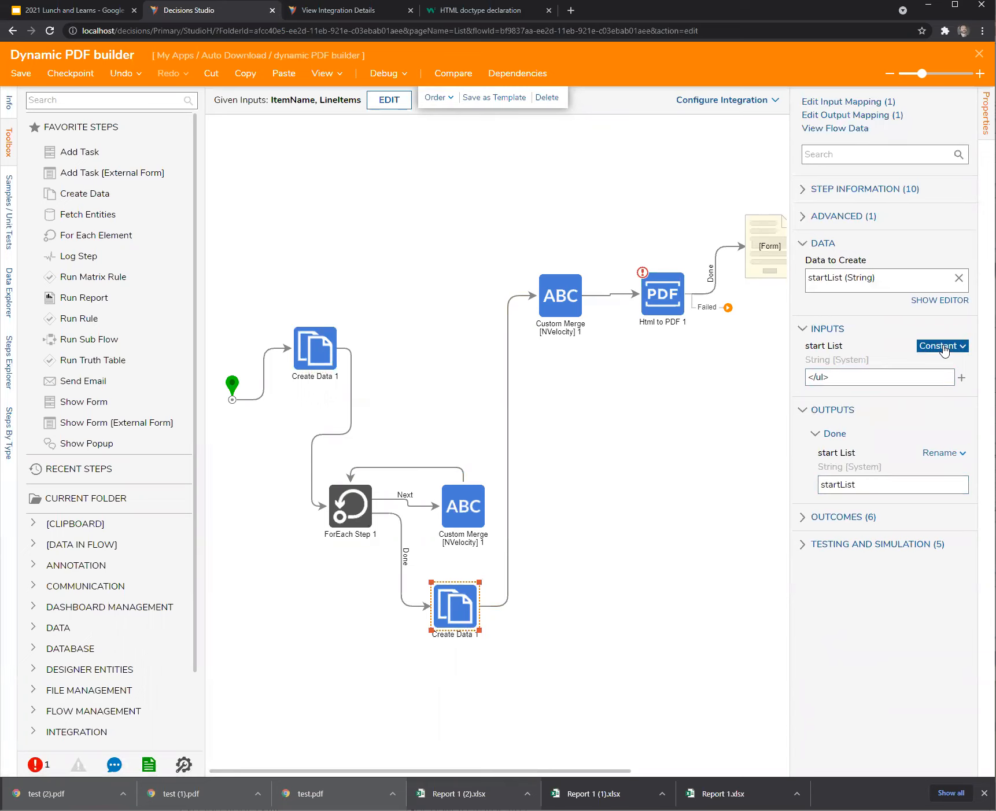
pyautogui.click(943, 347)
pyautogui.click(867, 388)
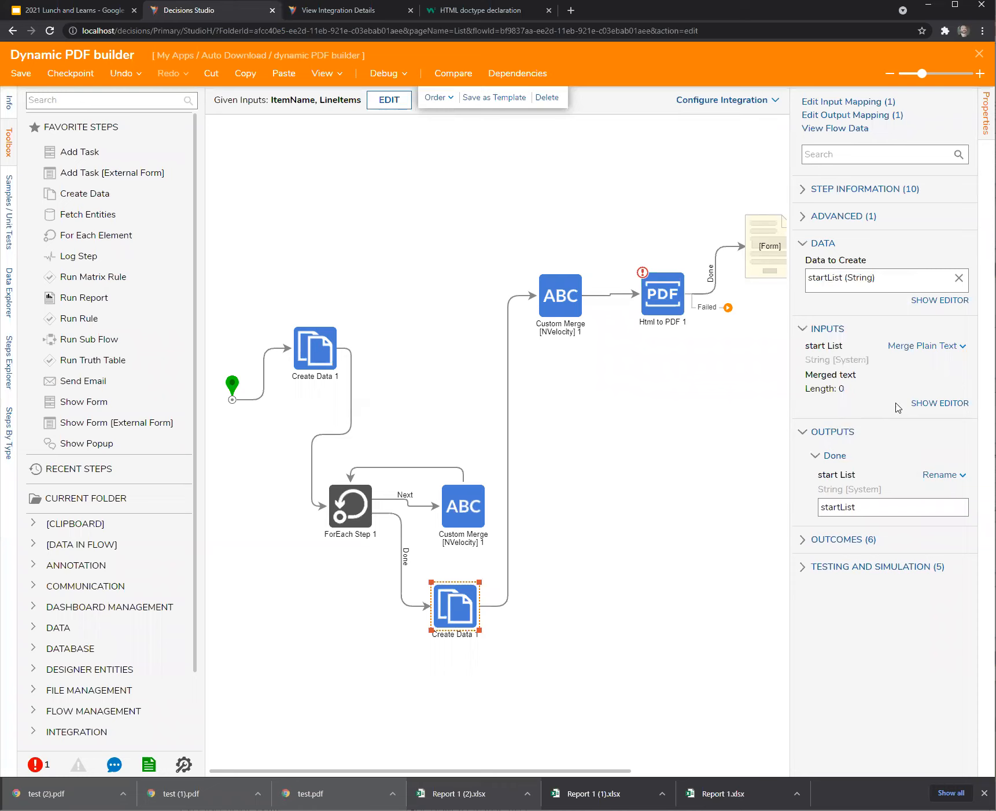
pyautogui.click(942, 404)
pyautogui.click(351, 253)
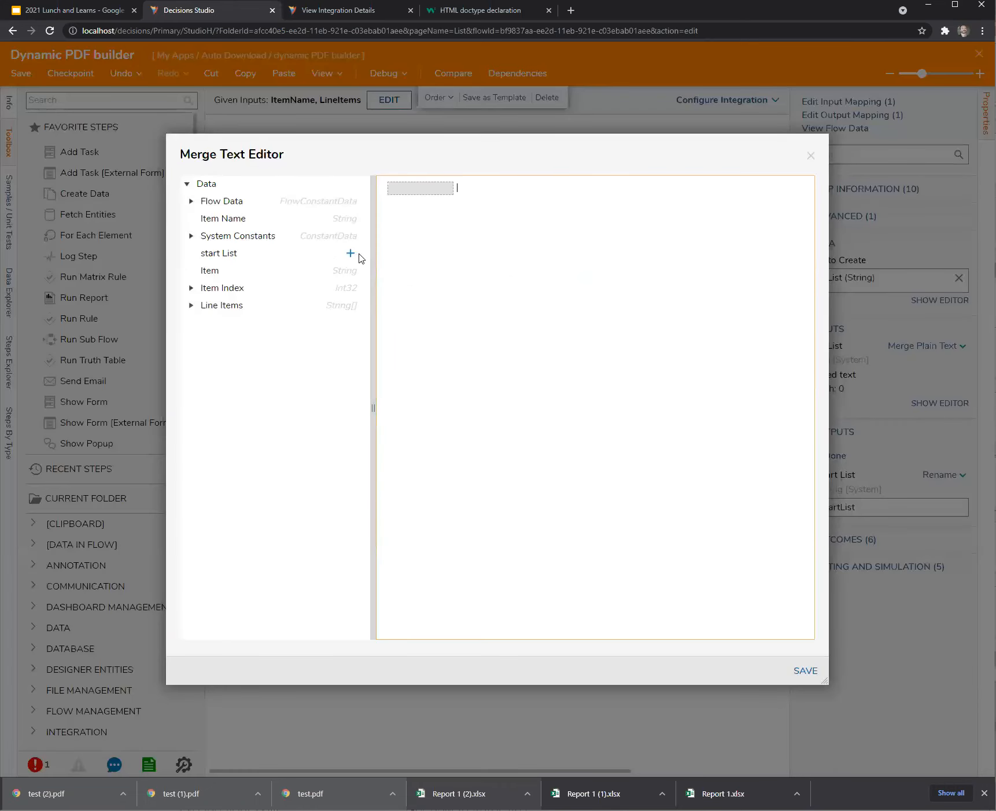
pyautogui.write('<')
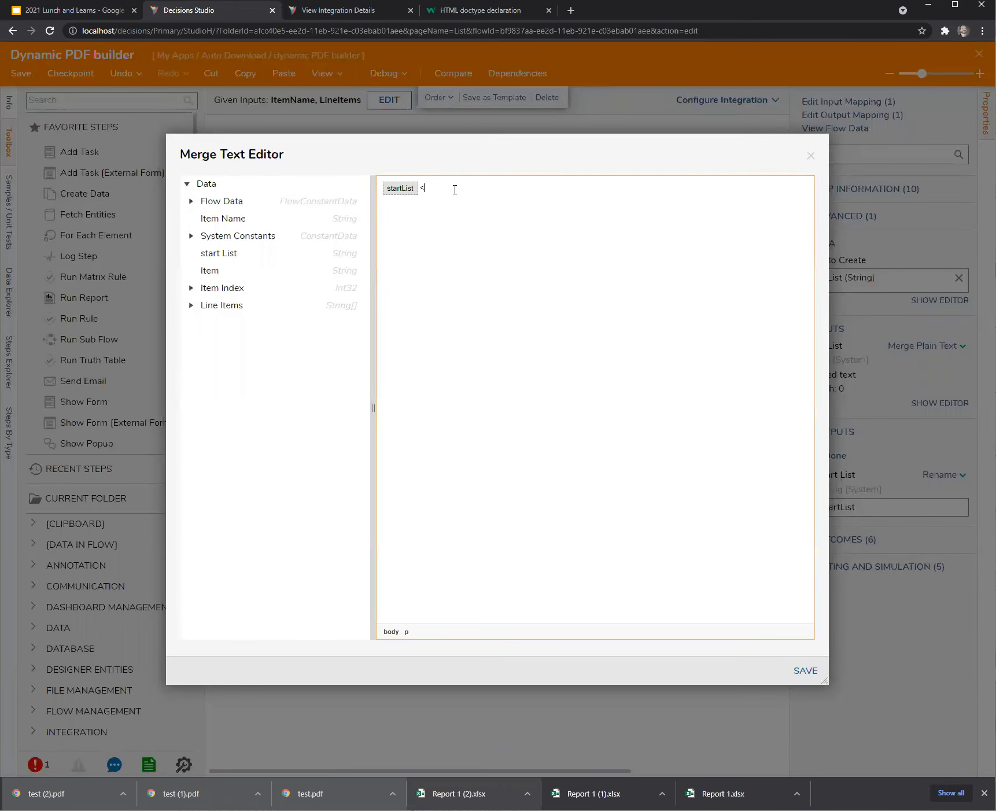
pyautogui.write('/ul>')
pyautogui.click(805, 670)
# Change its startList output mapping to take the flow's start List data.
pyautogui.click(943, 475)
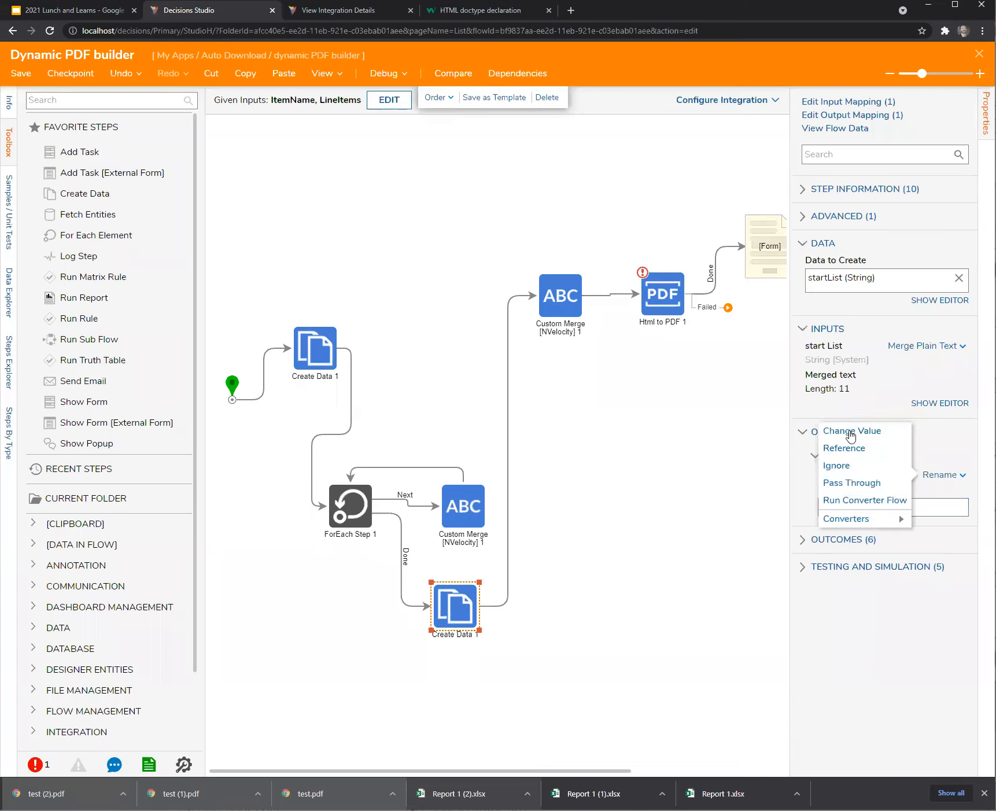
pyautogui.click(848, 432)
pyautogui.click(957, 524)
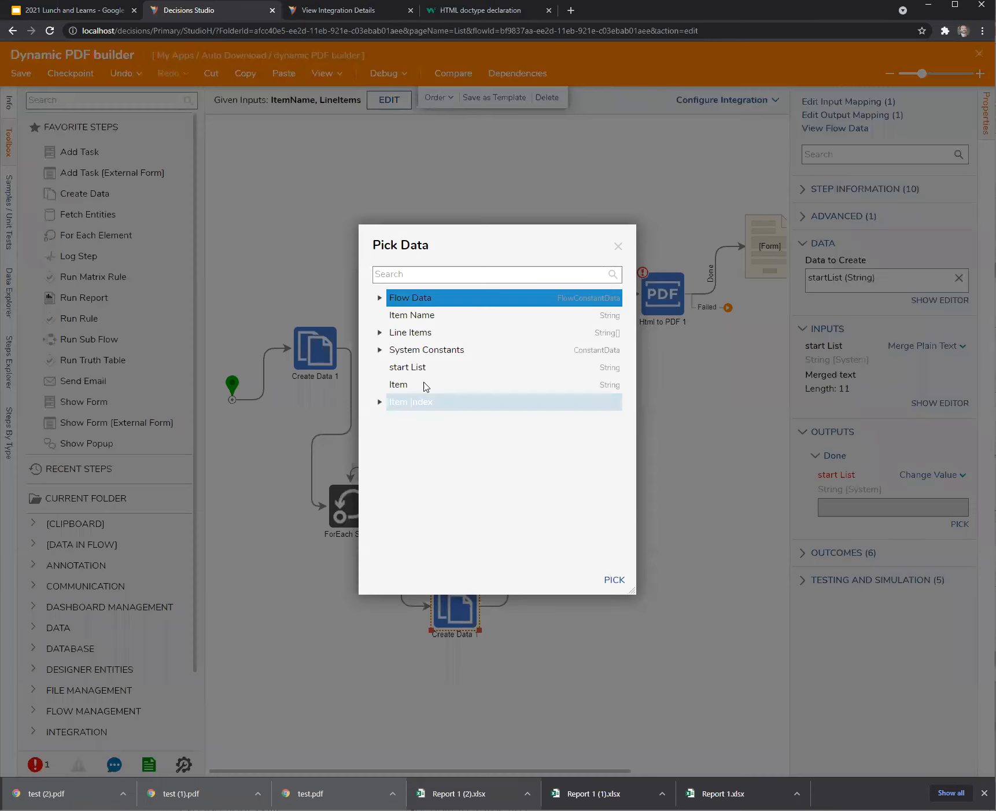
pyautogui.click(503, 367)
pyautogui.click(614, 580)
pyautogui.click(556, 540)
pyautogui.click(556, 301)
# Add a $lineItemList line above </body> in the upper Custom Merge template.
pyautogui.moveTo(790, 509); pyautogui.dragTo(597, 509)
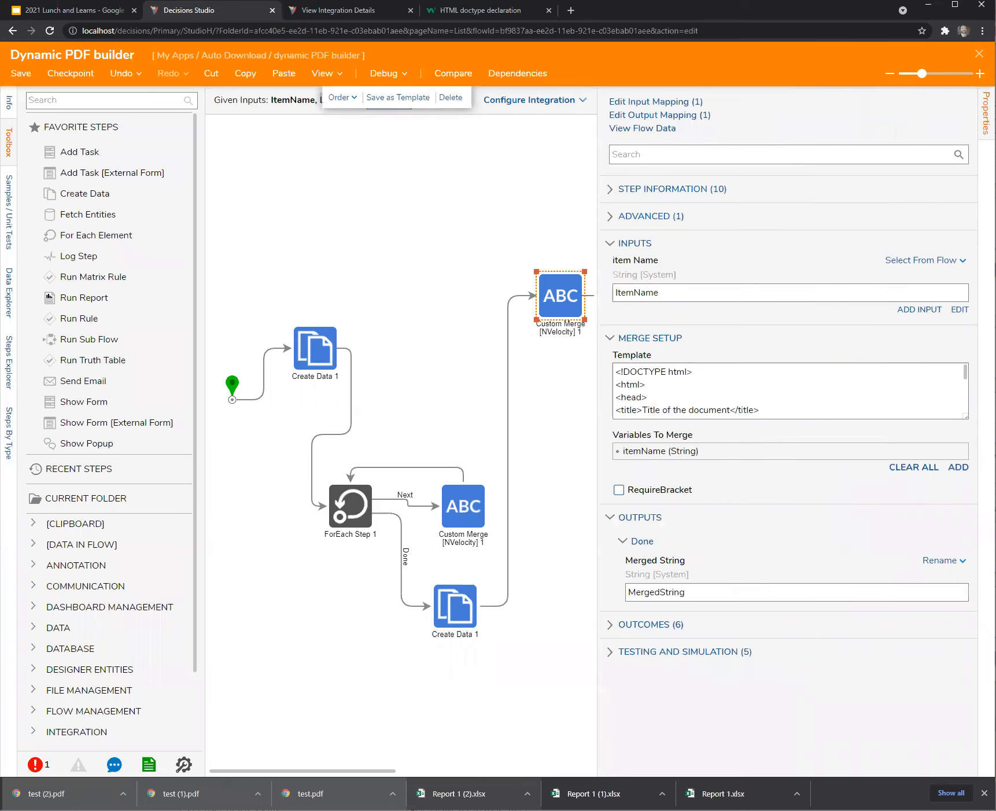
pyautogui.moveTo(966, 417); pyautogui.dragTo(957, 533)
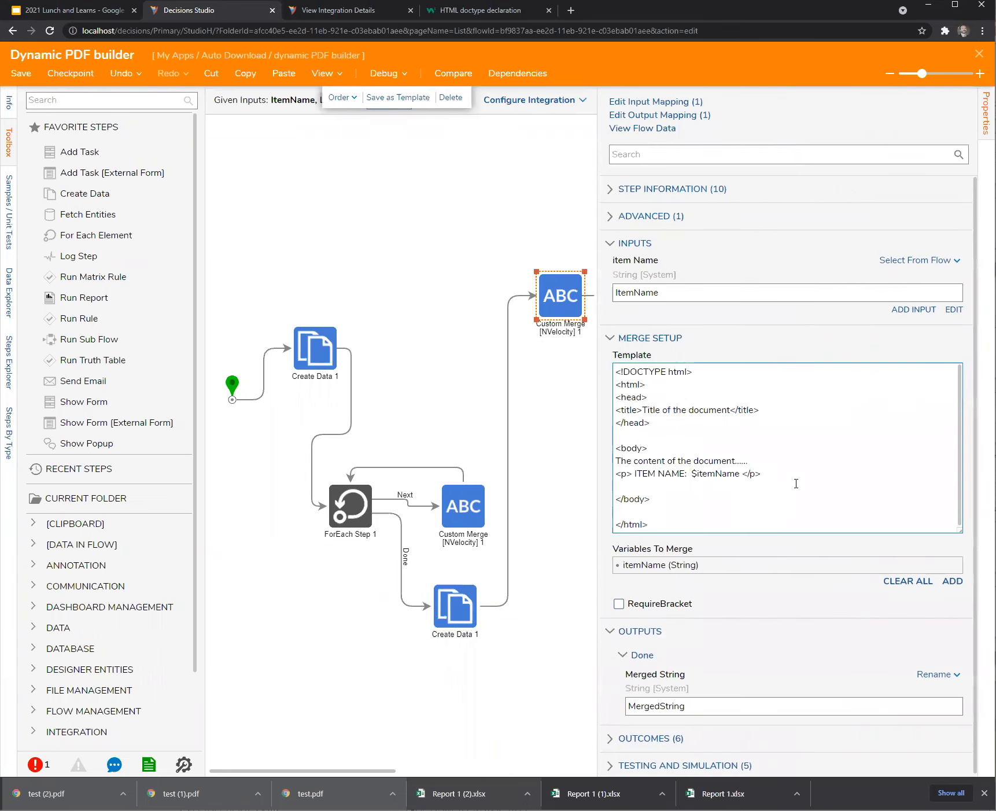
pyautogui.press('Return')
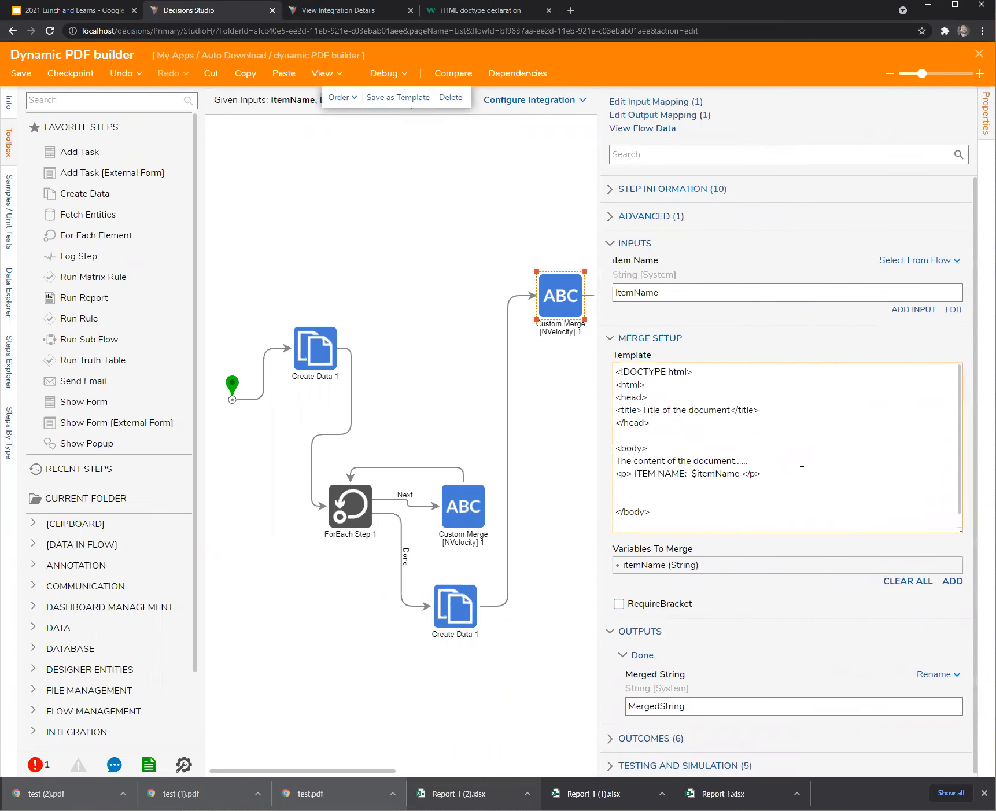
pyautogui.write('$')
pyautogui.write('lineITme')
pyautogui.press('BackSpace')
pyautogui.press('BackSpace')
pyautogui.press('BackSpace')
pyautogui.write('temList')
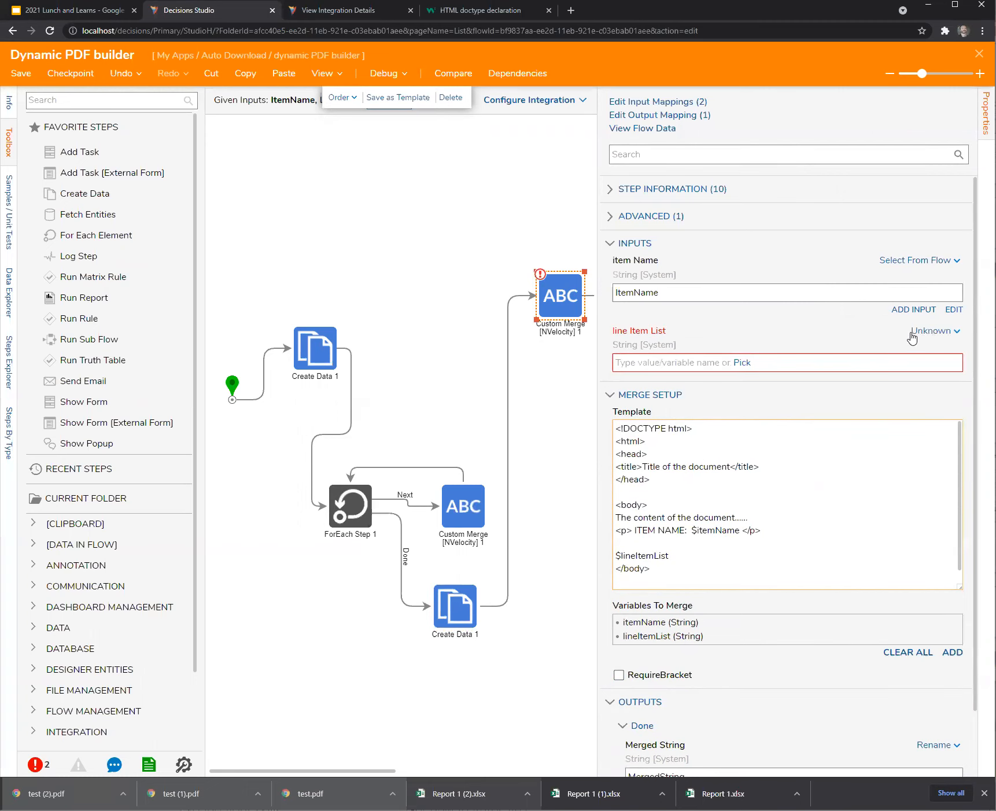
# Map the line Item List input from flow data to startList.
pyautogui.click(923, 331)
pyautogui.click(845, 287)
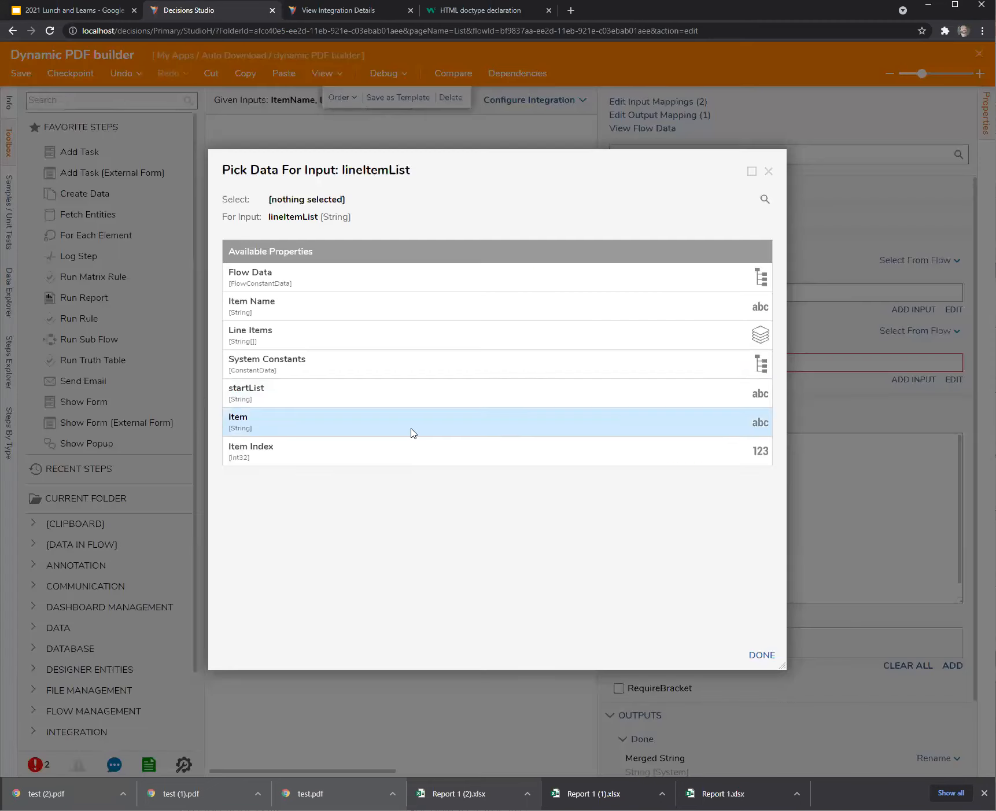
pyautogui.click(288, 399)
pyautogui.click(762, 655)
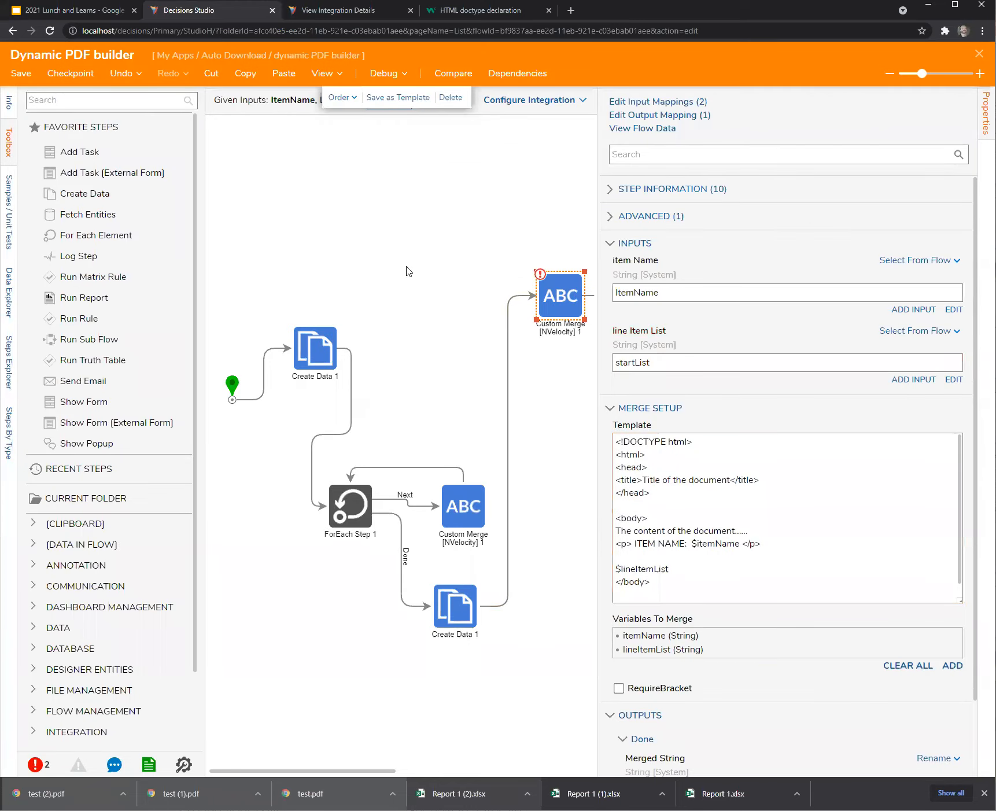
pyautogui.click(405, 188)
# Start a debug run and begin filling in the Item Name input.
pyautogui.click(384, 73)
pyautogui.click(377, 179)
pyautogui.click(325, 134)
# Enter 'Item Name' and line items A, B, C and D as debug inputs.
pyautogui.write('Lin')
pyautogui.press('BackSpace')
pyautogui.press('BackSpace')
pyautogui.press('BackSpace')
pyautogui.write('Item Name')
pyautogui.press('Tab')
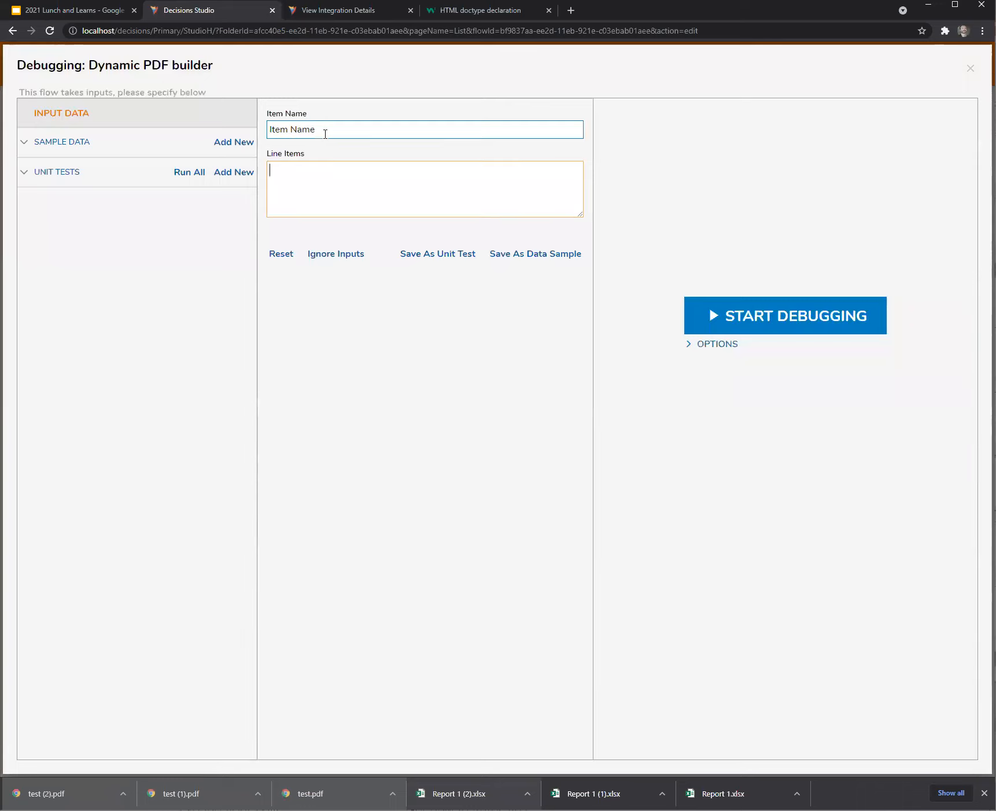
pyautogui.write('A')
pyautogui.press('Return')
pyautogui.write('B')
pyautogui.press('Return')
pyautogui.write('C')
pyautogui.press('Return')
pyautogui.write('D')
# Save these inputs as unit test Test1 and run it.
pyautogui.click(438, 254)
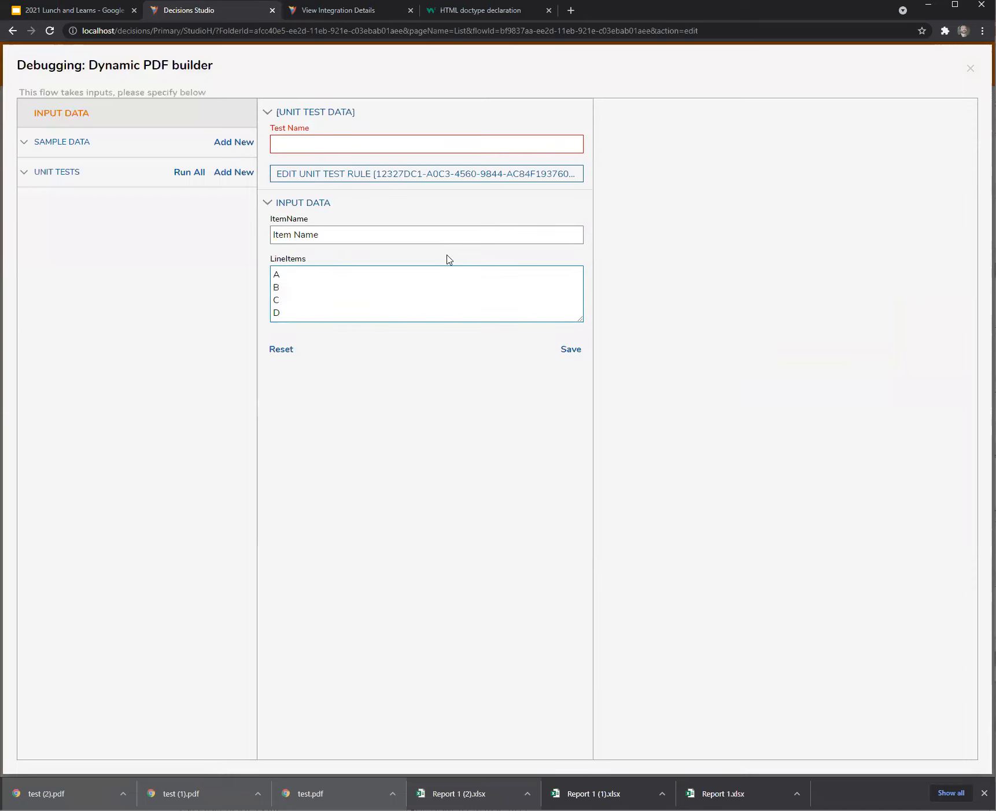
pyautogui.write('Test1')
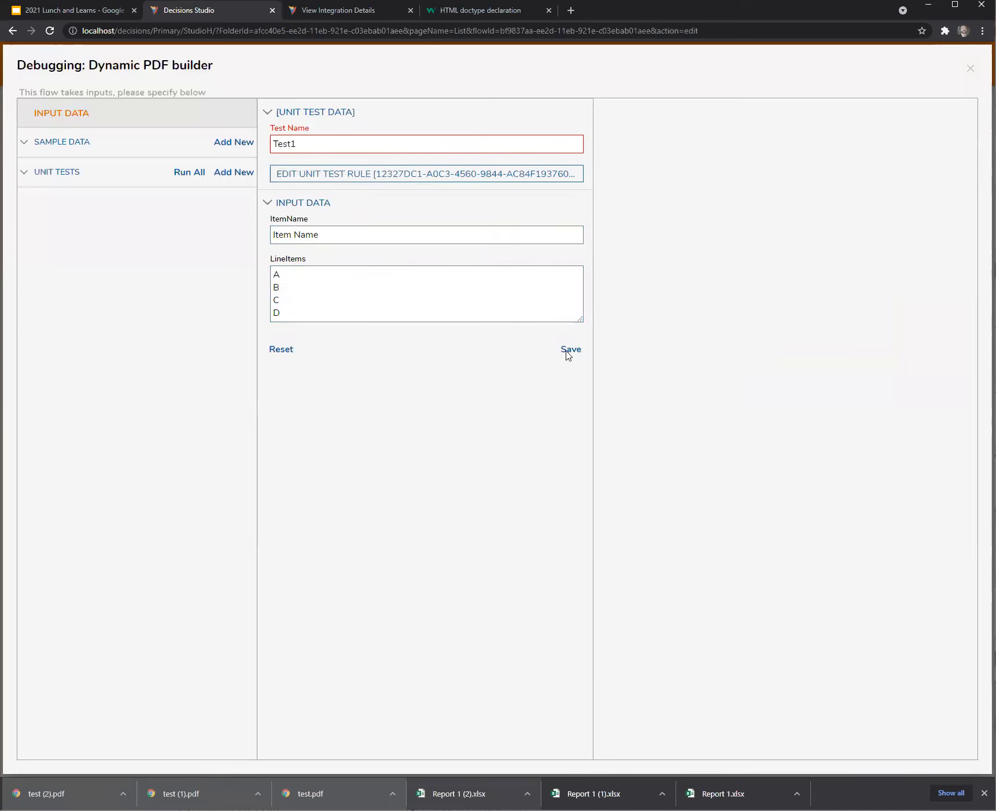
pyautogui.click(571, 349)
pyautogui.click(245, 196)
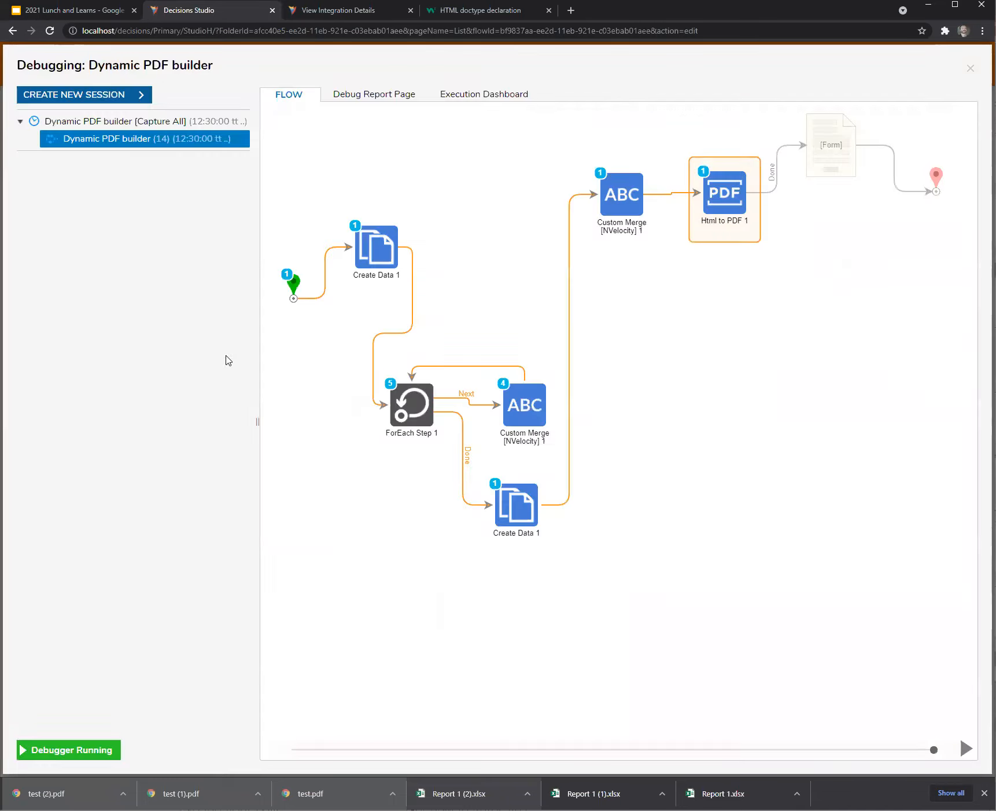
# Download the generated PDF and check it lists 'new thing: A' through D.
pyautogui.click(332, 359)
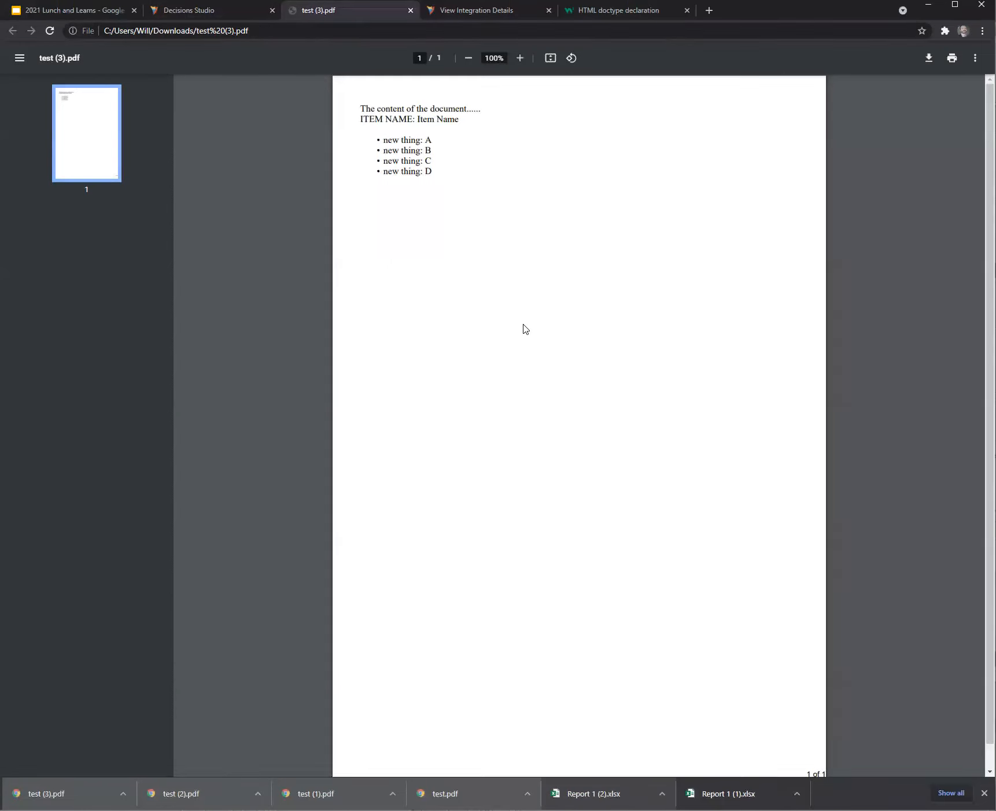
pyautogui.click(233, 17)
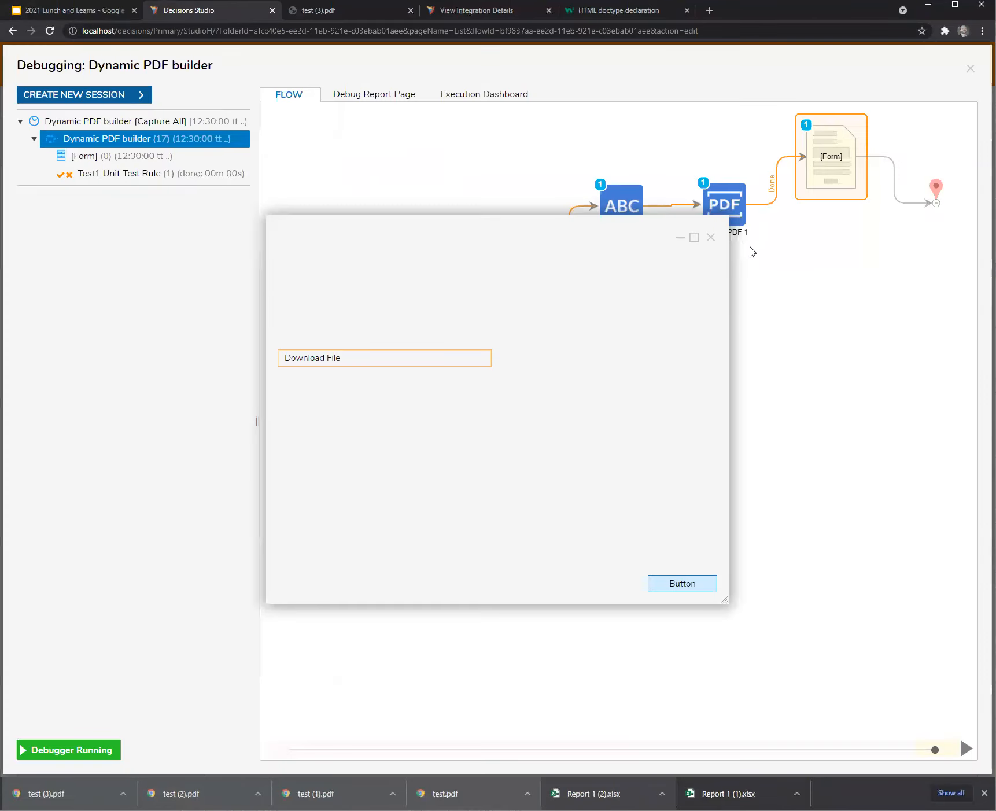
pyautogui.click(710, 238)
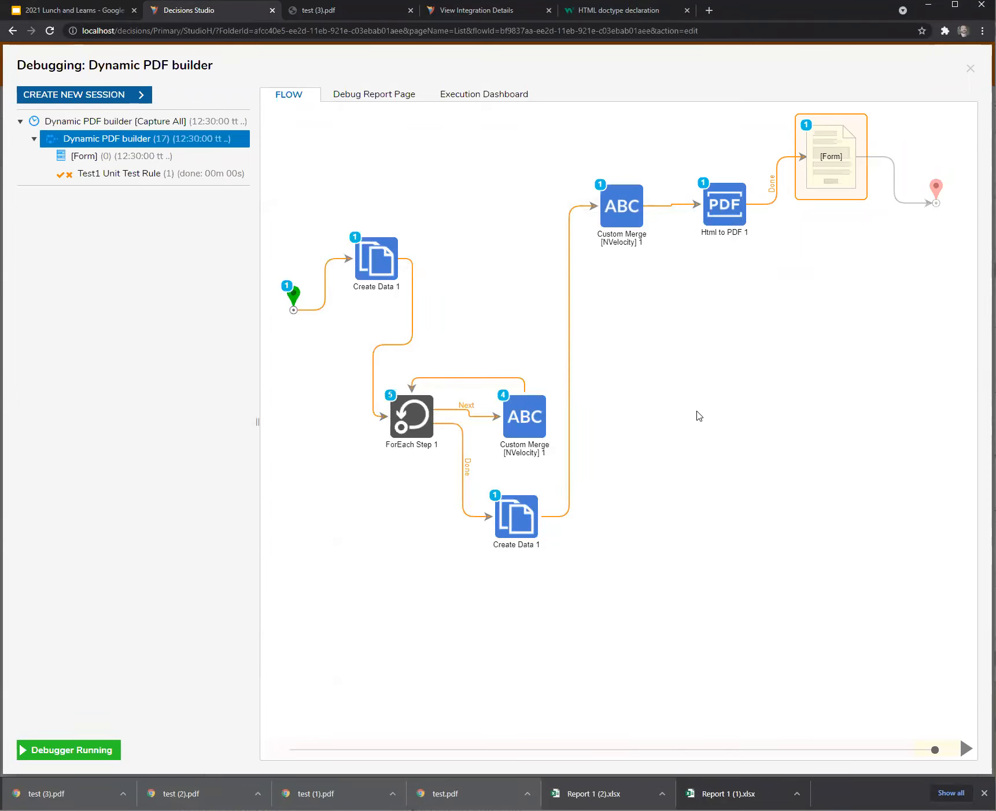
pyautogui.click(346, 16)
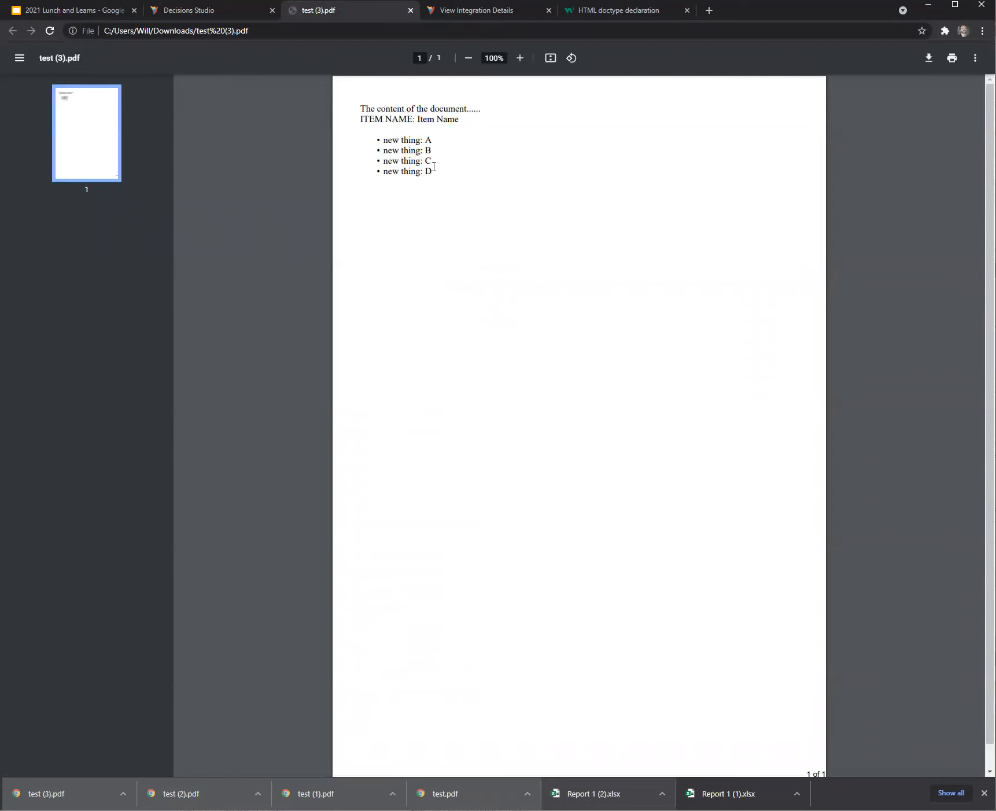
pyautogui.click(200, 12)
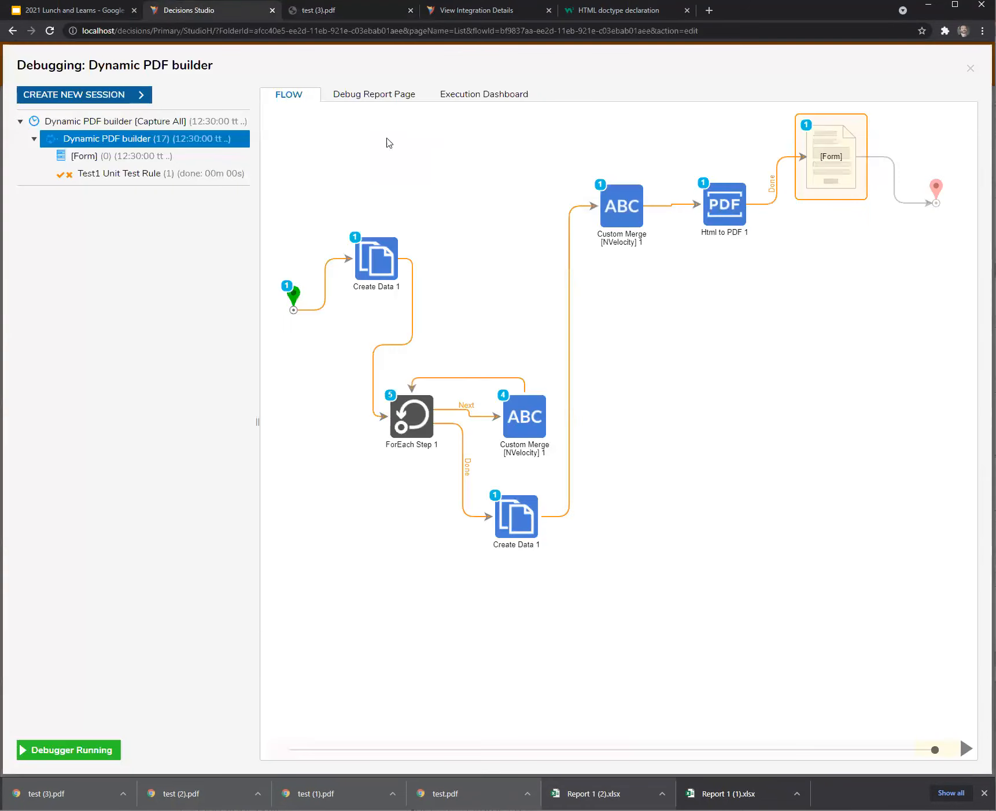
pyautogui.click(362, 17)
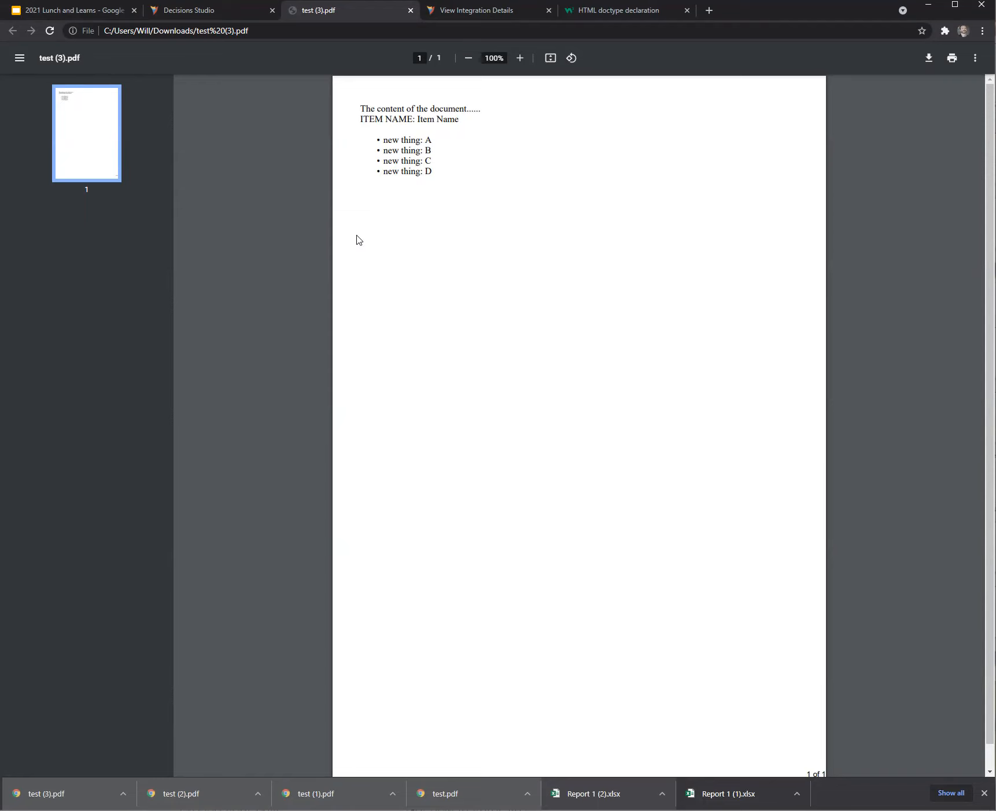
pyautogui.click(221, 16)
pyautogui.click(329, 11)
# Close the test (3).pdf and View Integration Details tabs, returning to Decisions Studio.
pyautogui.click(410, 10)
pyautogui.click(410, 10)
pyautogui.click(339, 13)
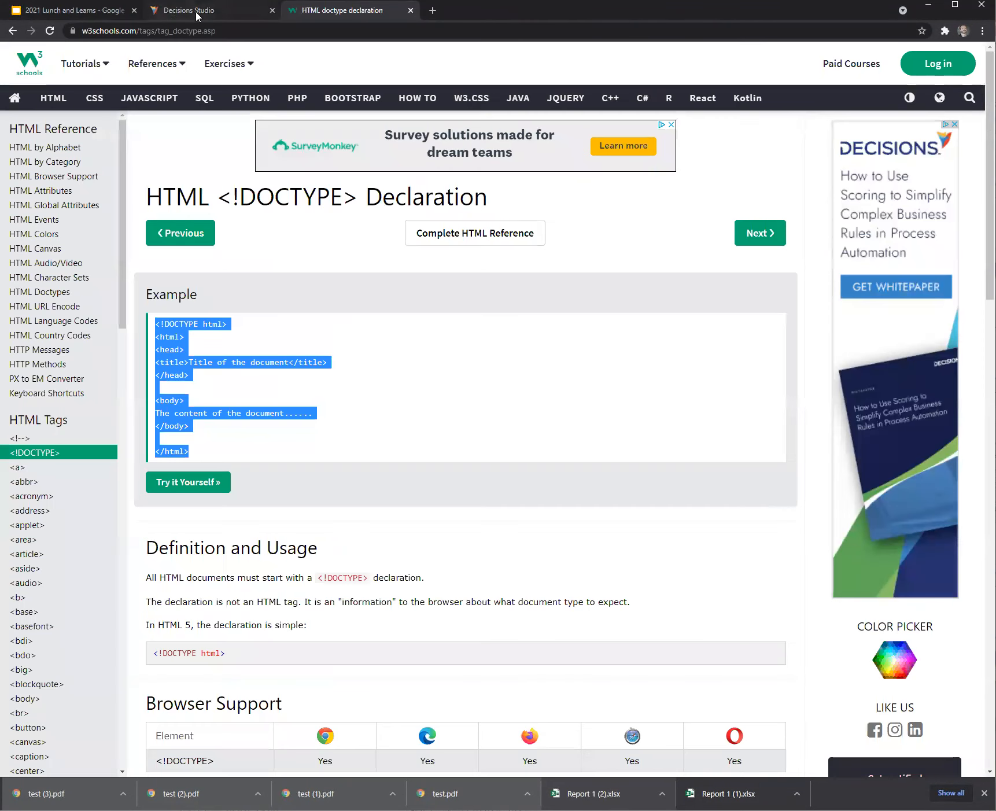
pyautogui.click(197, 11)
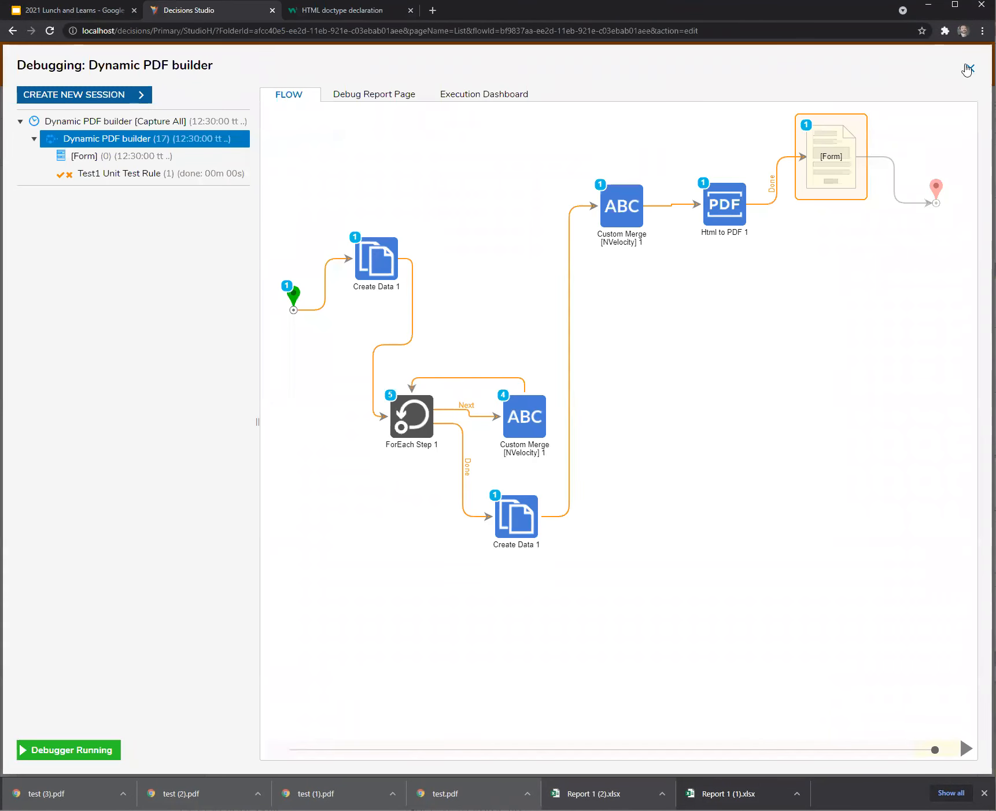
# Close the debugger and flow designer, saving the Dynamic PDF builder flow.
pyautogui.click(967, 68)
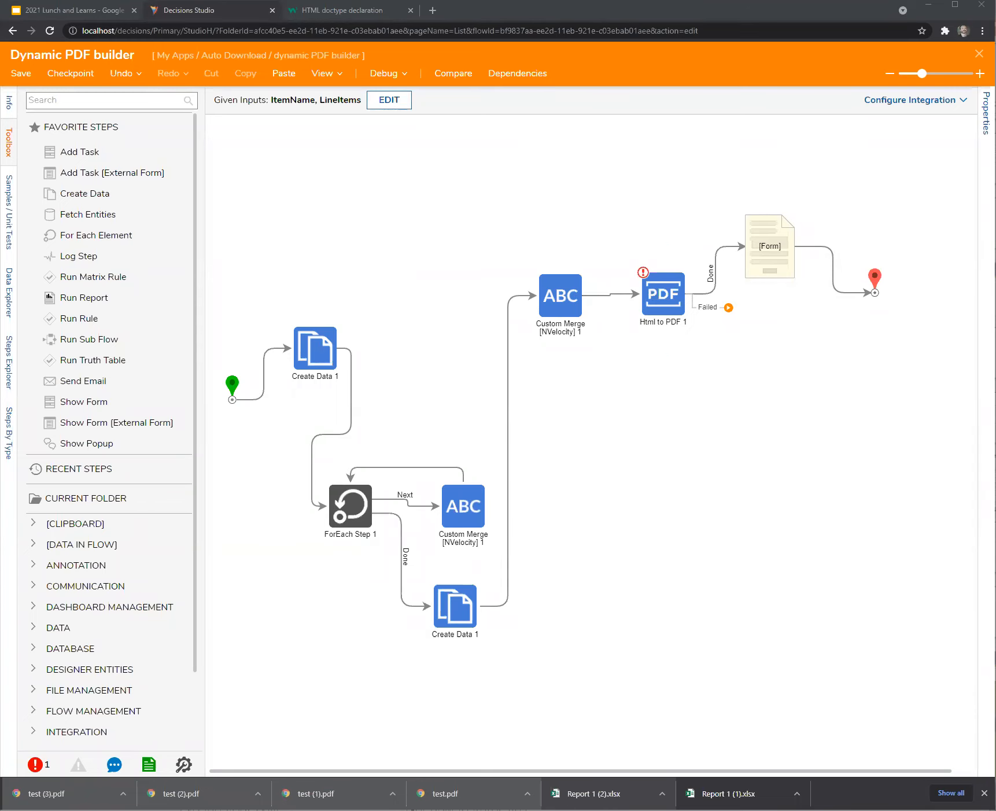
pyautogui.click(979, 54)
pyautogui.click(608, 485)
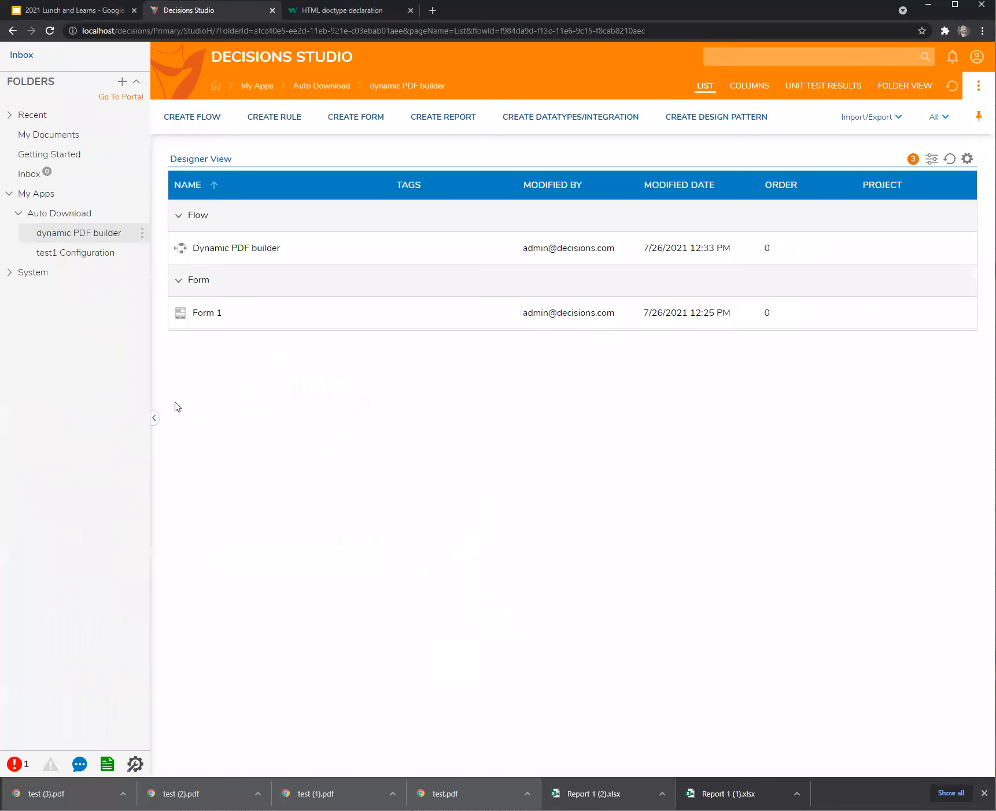
# Show the Auto Download folder's items and dismiss Chrome's downloads bar.
pyautogui.click(71, 217)
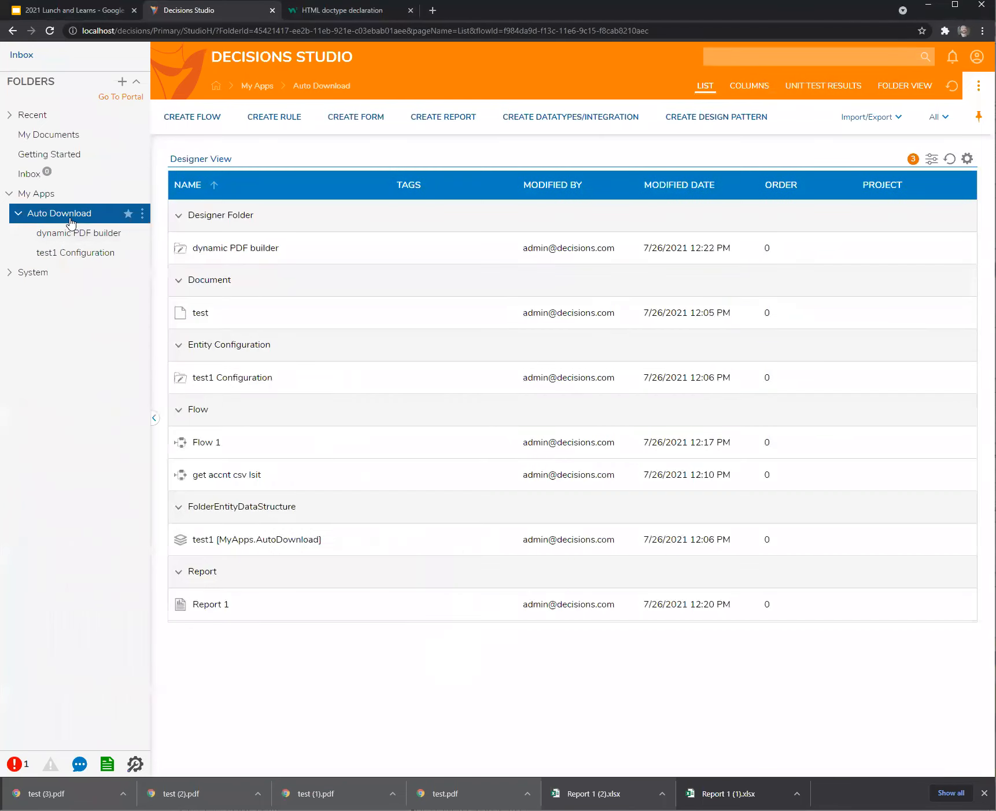
pyautogui.rightClick(71, 215)
pyautogui.moveTo(225, 220)
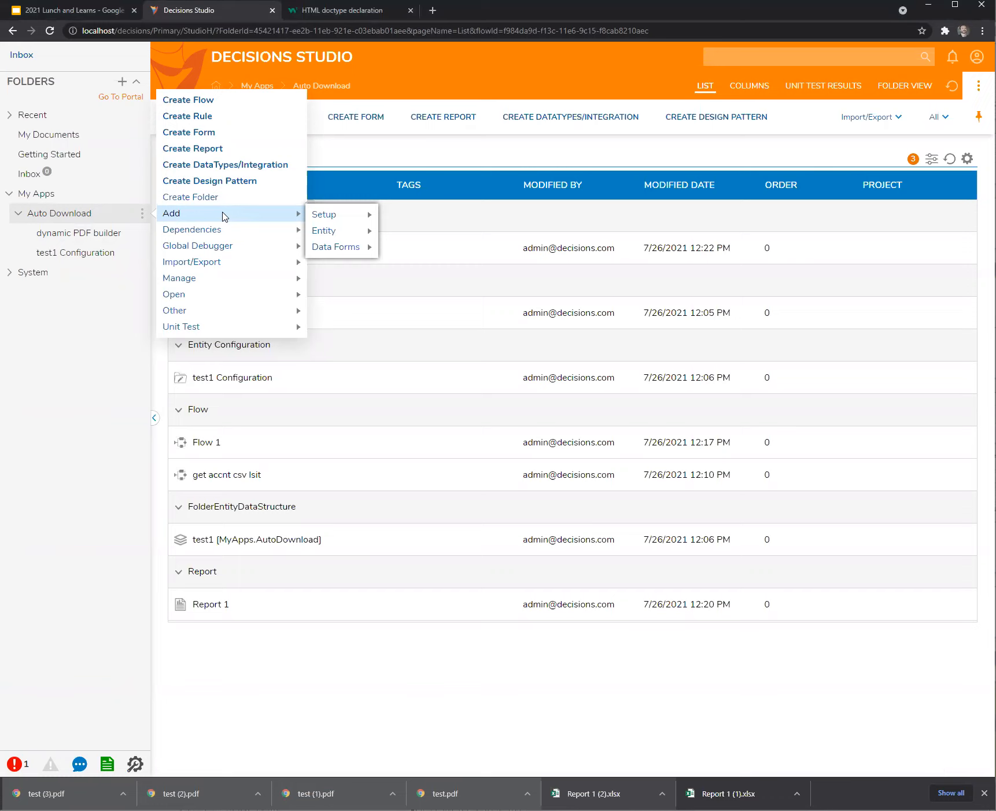
pyautogui.click(58, 433)
pyautogui.rightClick(71, 214)
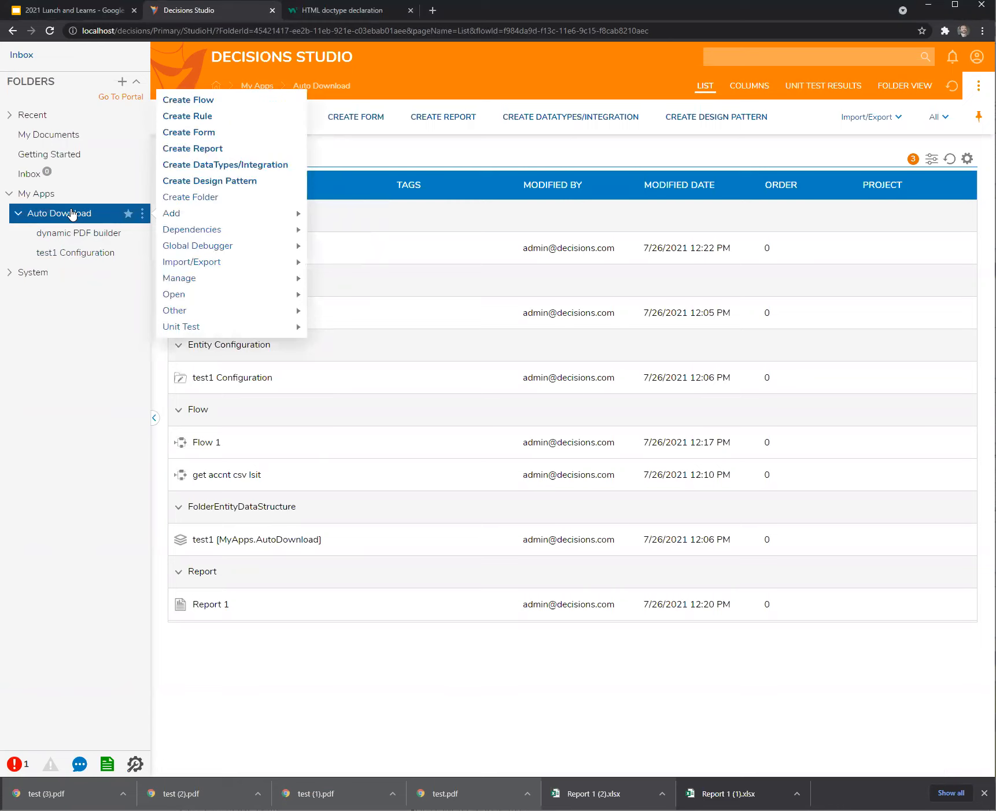
pyautogui.click(73, 381)
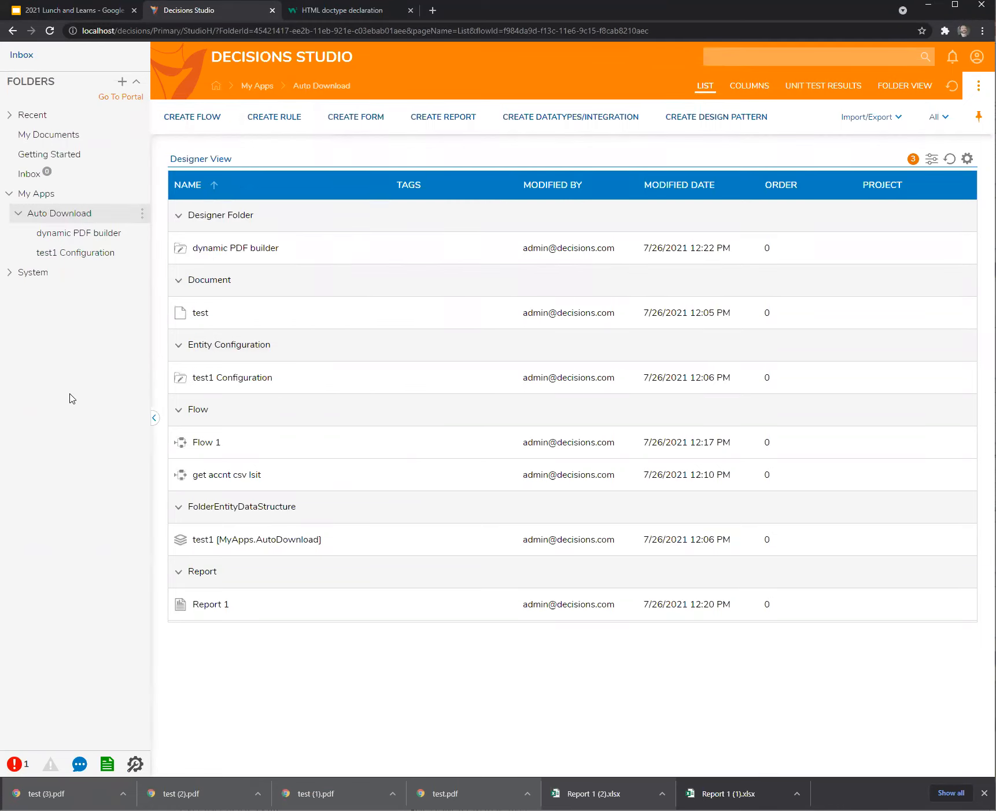
pyautogui.click(984, 793)
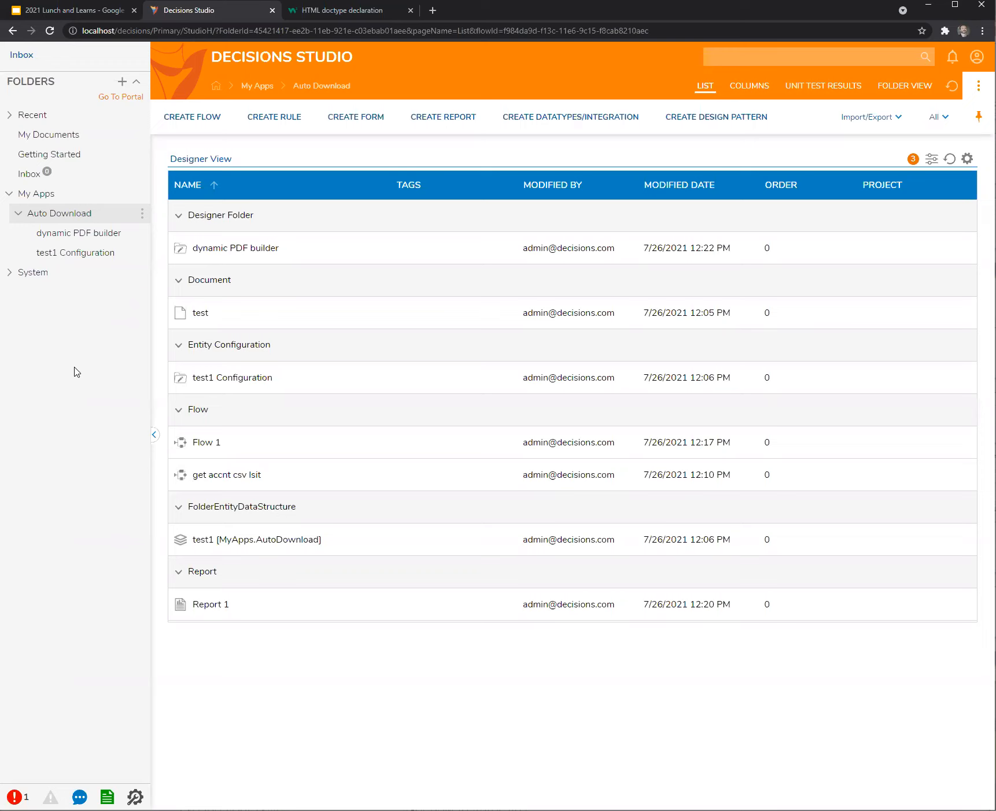
# Create a designer project called 'action bars for the win' under Auto Download.
pyautogui.rightClick(68, 217)
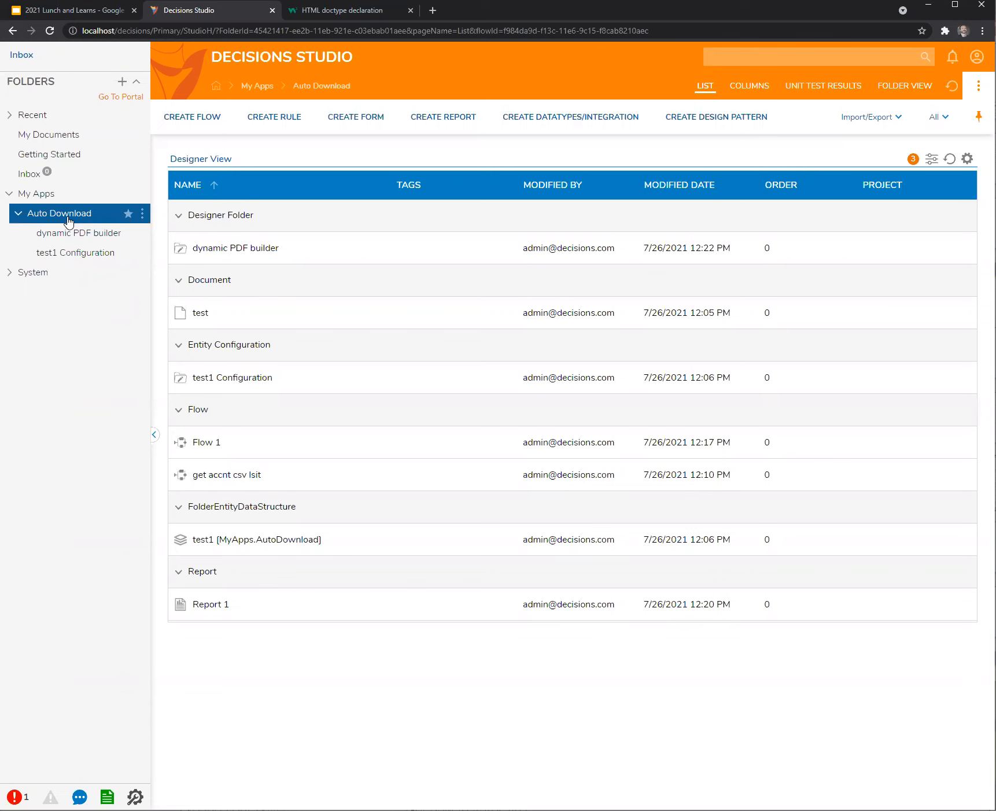
pyautogui.click(190, 196)
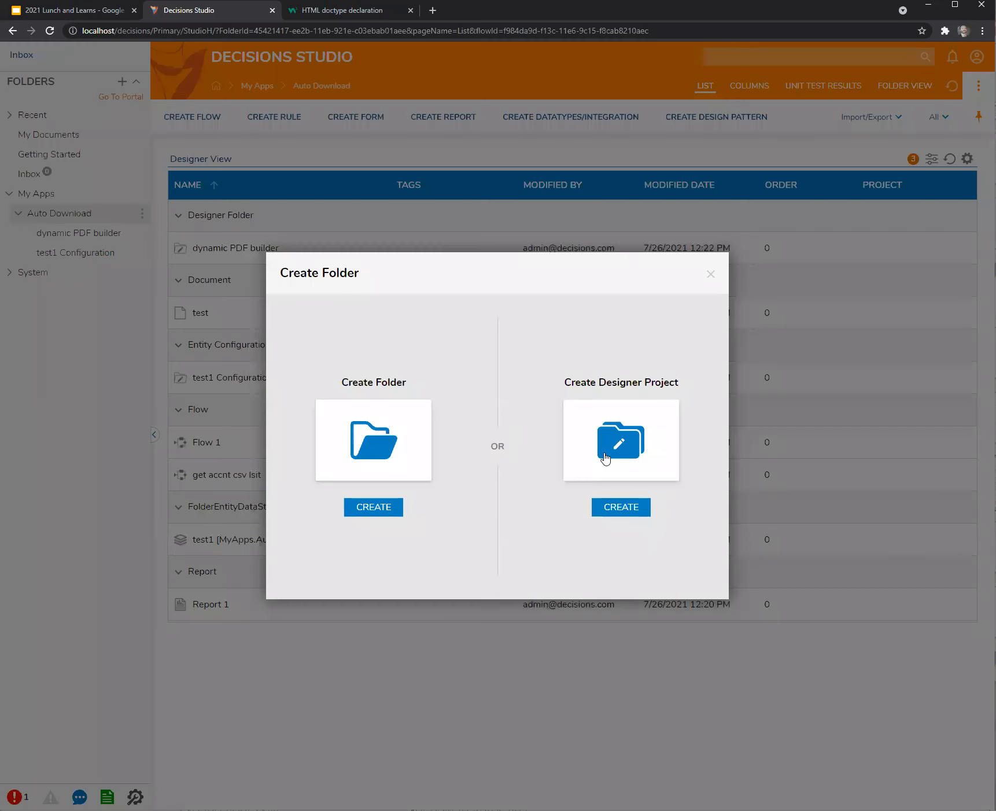
pyautogui.click(607, 457)
pyautogui.write('action bars for the win')
pyautogui.click(624, 585)
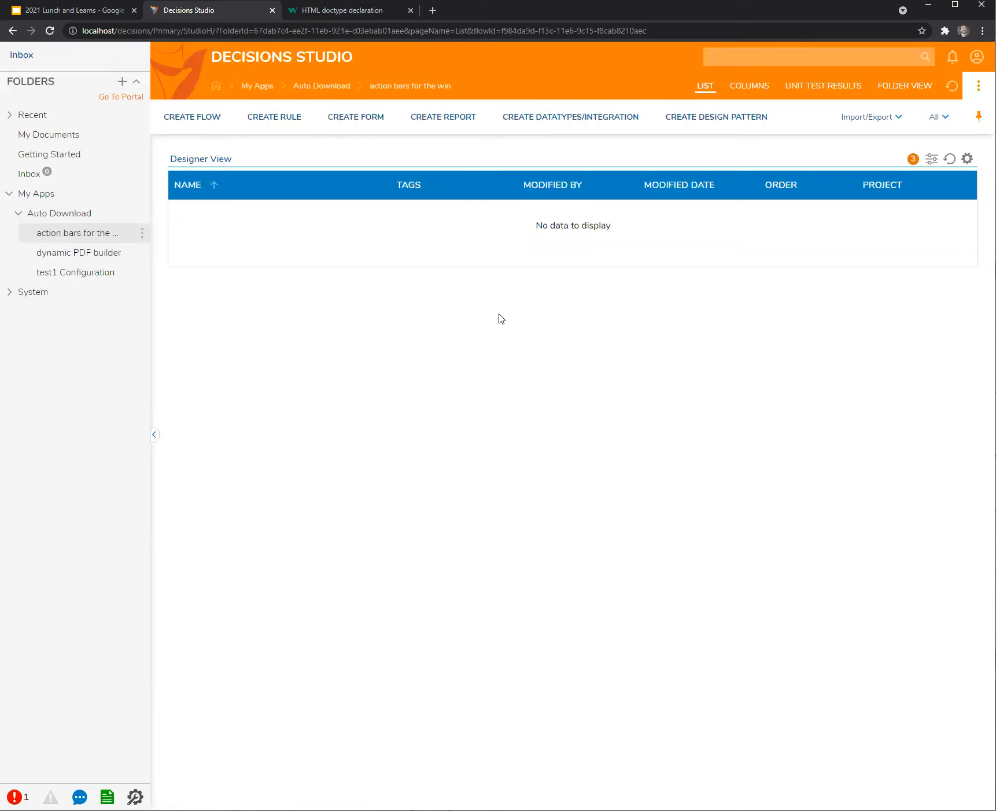
# Start a new Folder Extension data type named testFolderExt1.
pyautogui.click(560, 119)
pyautogui.scroll(-2, 472, 582)
pyautogui.click(440, 612)
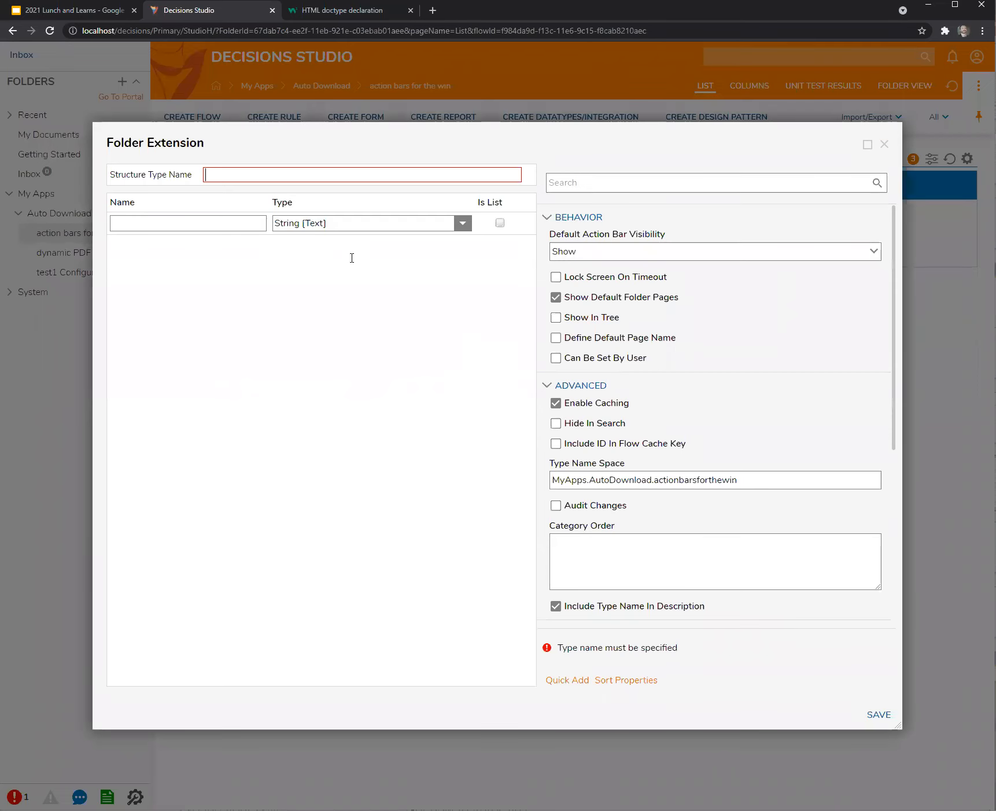
pyautogui.write('testFolderExt1')
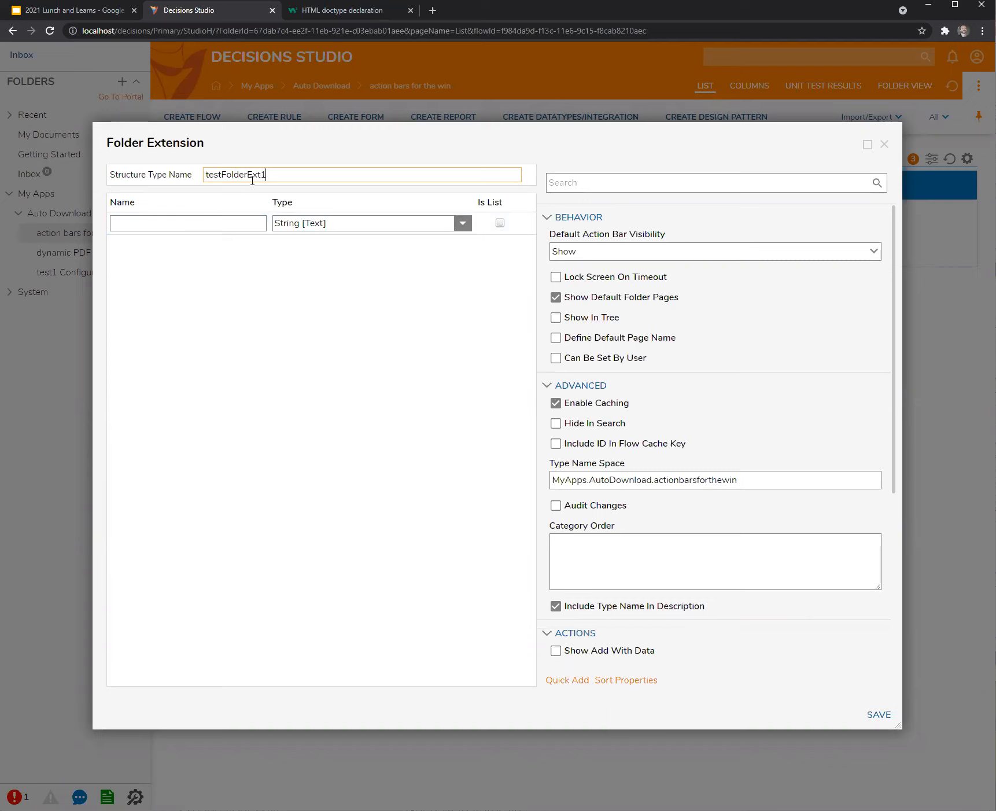
# Add field str1, enable Show Delete and Show Edit actions, and save.
pyautogui.click(170, 230)
pyautogui.write('str1')
pyautogui.click(329, 174)
pyautogui.scroll(-5, 549, 524)
pyautogui.click(555, 487)
pyautogui.click(556, 508)
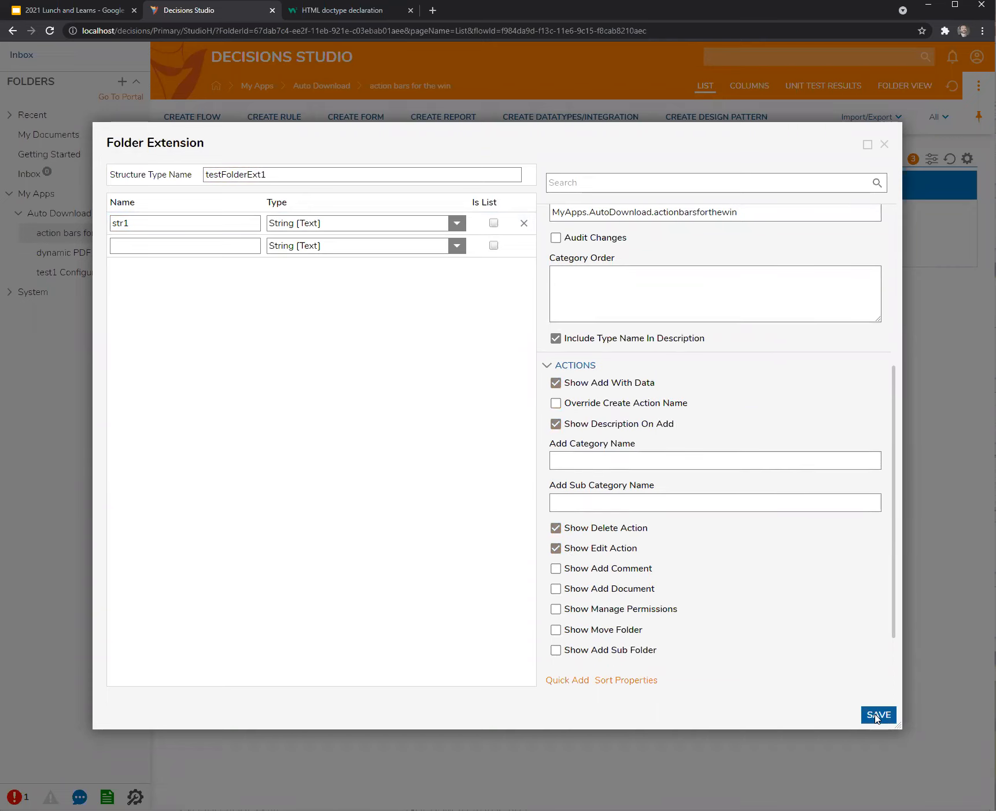
pyautogui.click(880, 715)
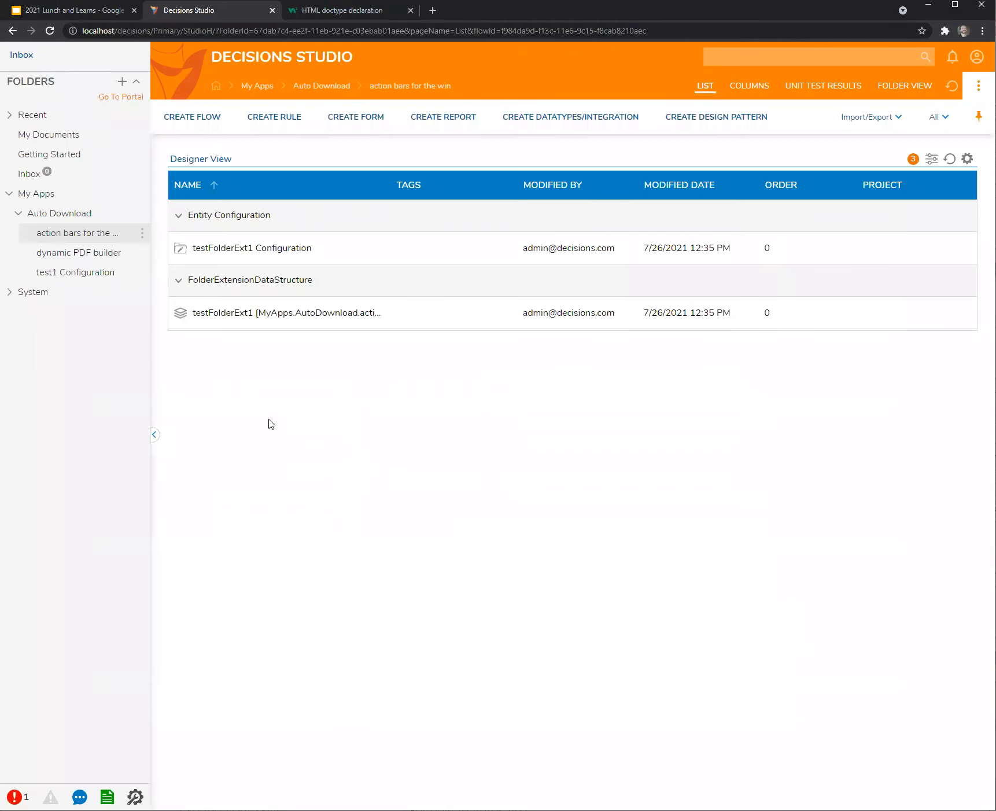
pyautogui.click(71, 232)
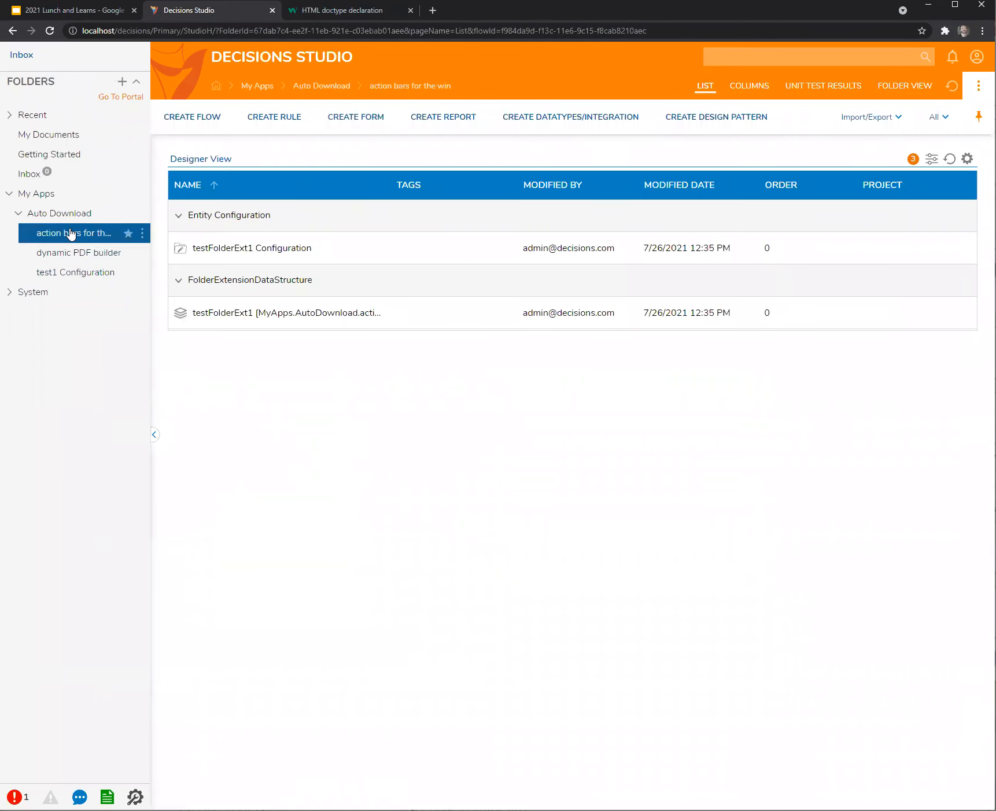
# Add a testFolderExt1 entity named Test Folder to the action bars for the win folder.
pyautogui.click(65, 214)
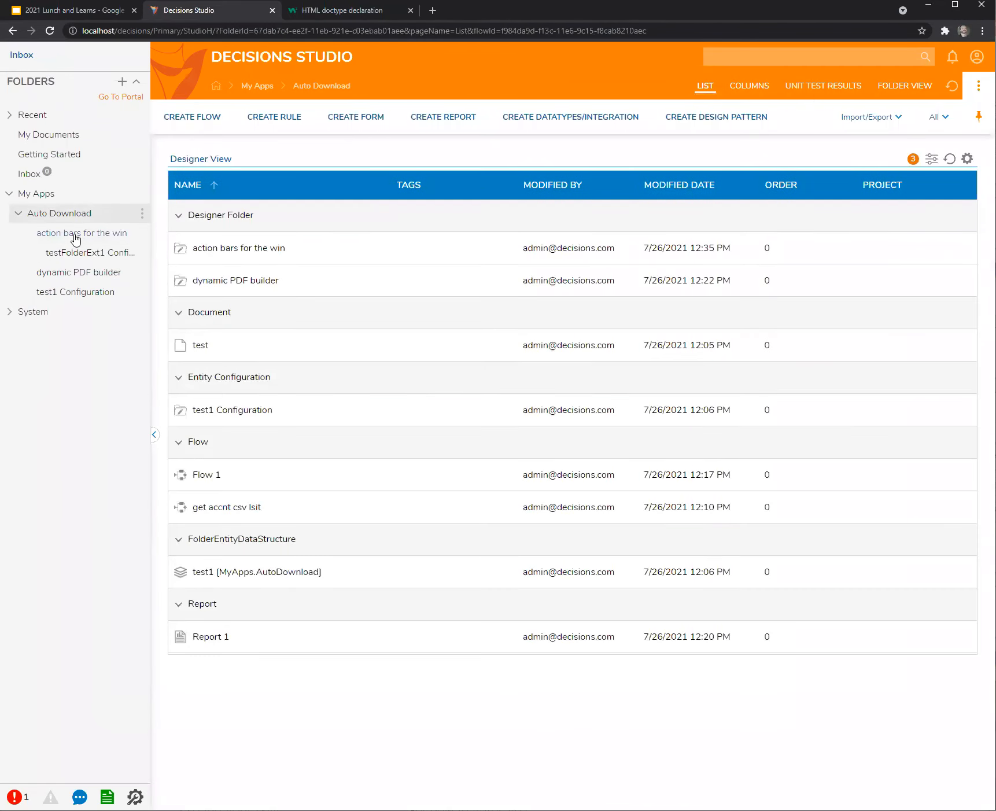
pyautogui.click(81, 236)
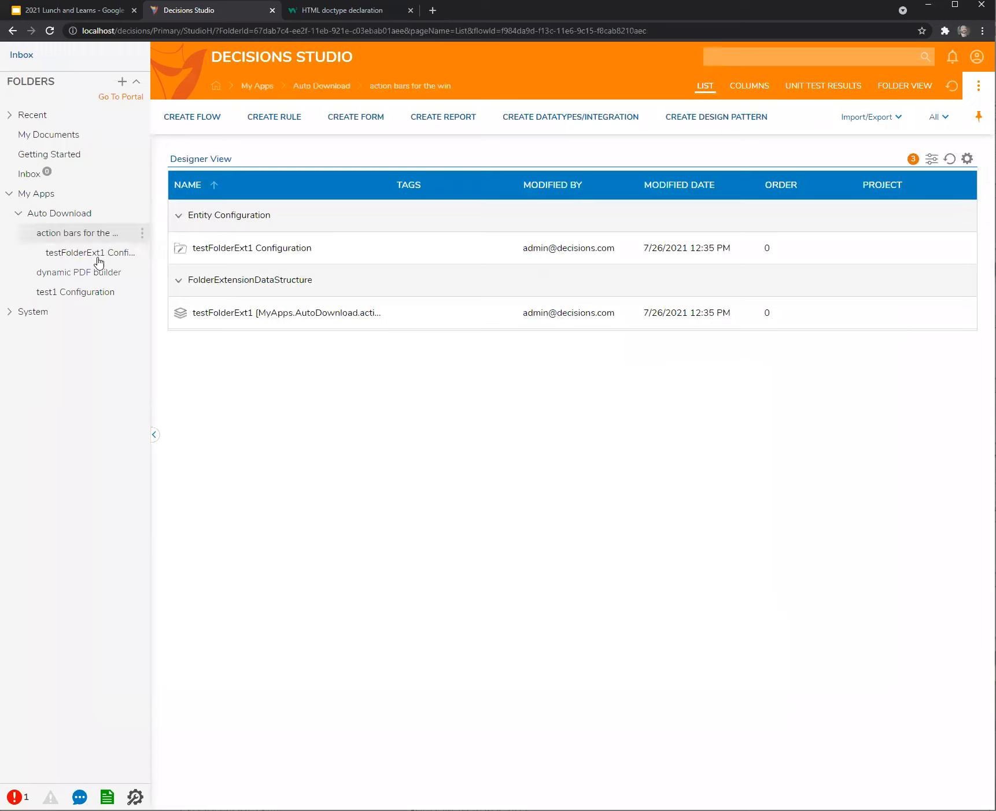
pyautogui.rightClick(64, 233)
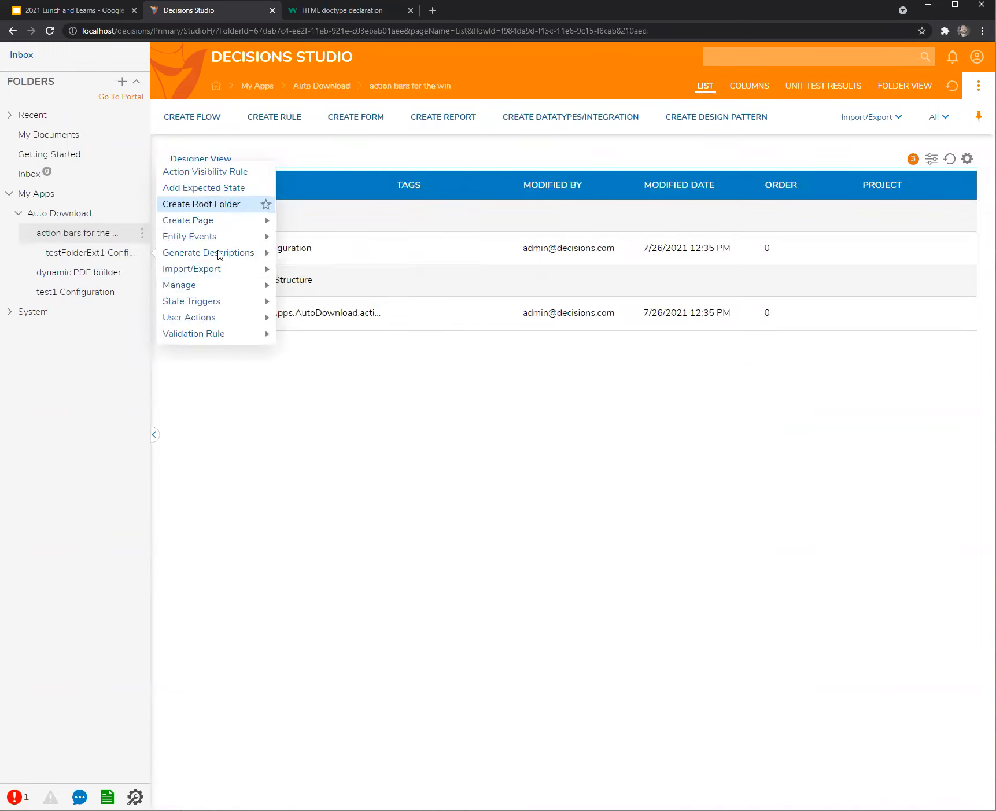
pyautogui.rightClick(54, 234)
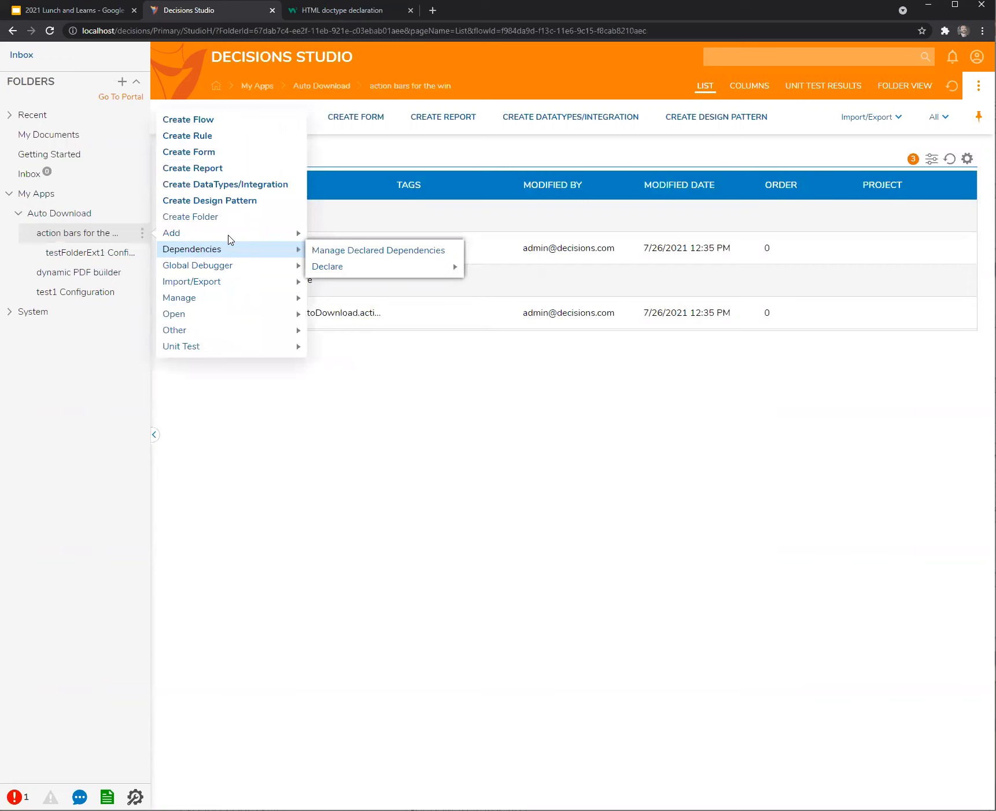
pyautogui.moveTo(229, 234)
pyautogui.moveTo(382, 282)
pyautogui.click(447, 284)
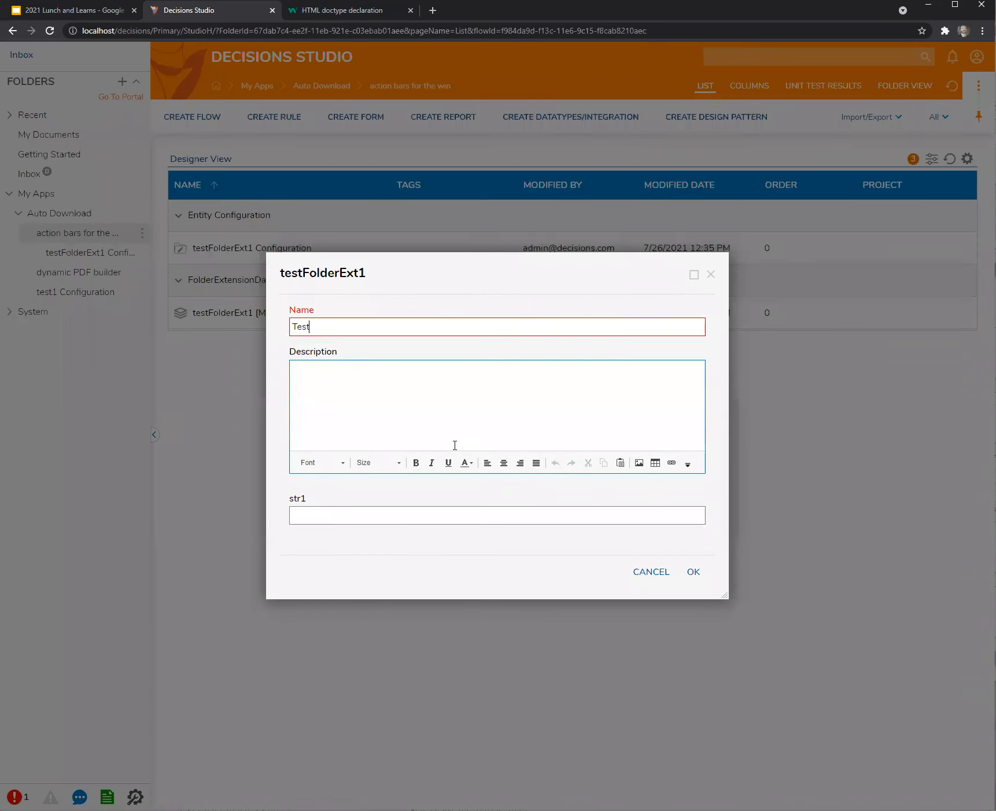
pyautogui.click(700, 571)
pyautogui.click(75, 258)
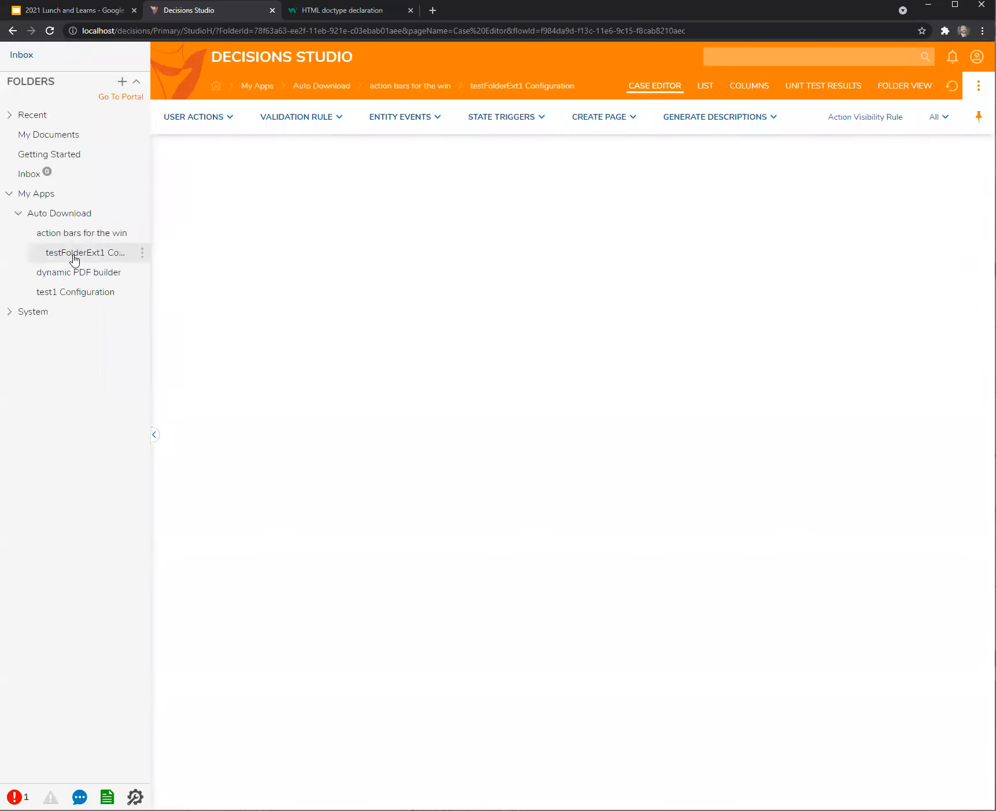
pyautogui.click(67, 234)
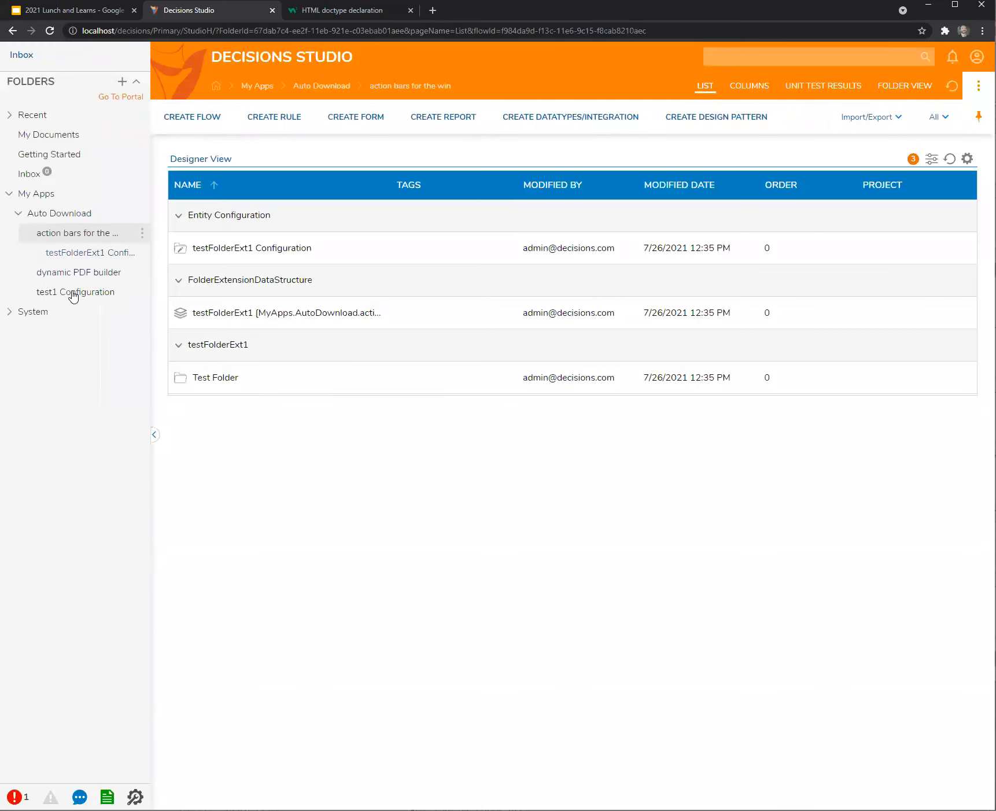
# Edit the testFolderExt1 data structure to tick Show In Tree and save.
pyautogui.click(214, 379)
pyautogui.click(65, 233)
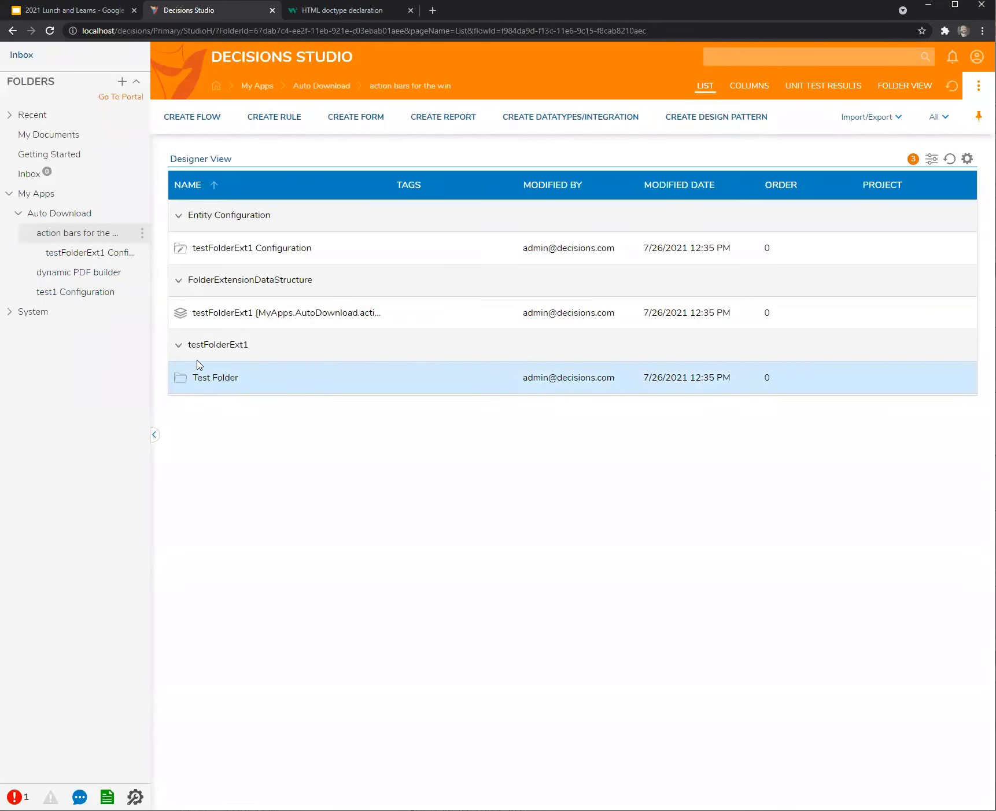
pyautogui.click(227, 315)
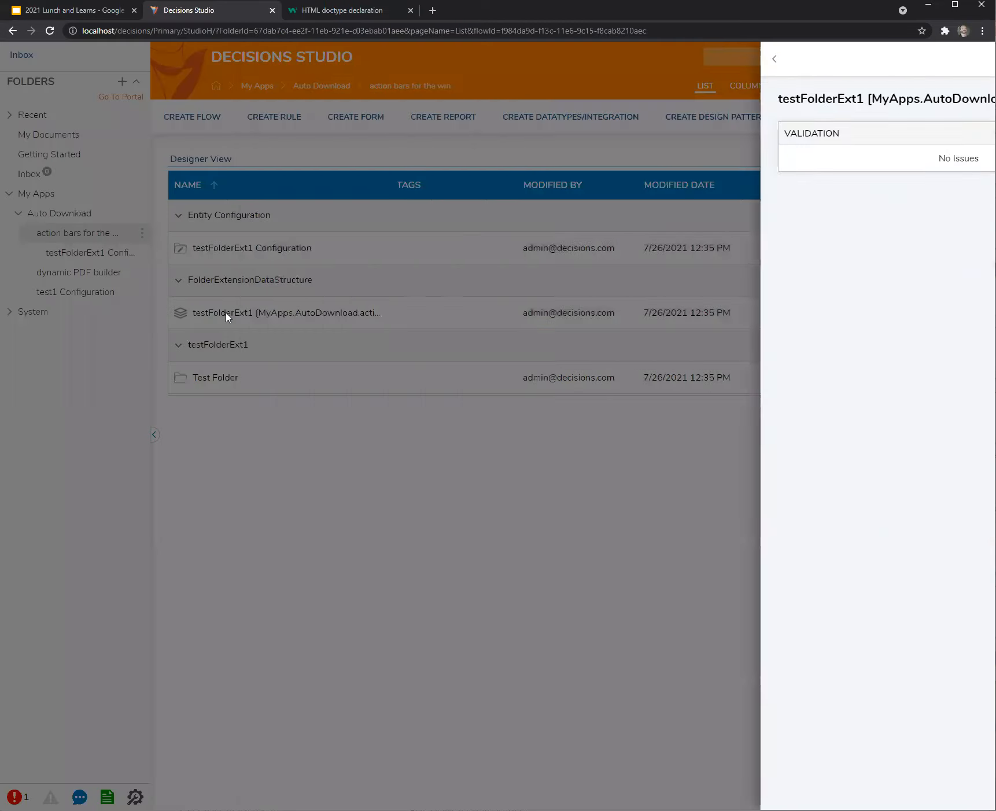
pyautogui.click(636, 154)
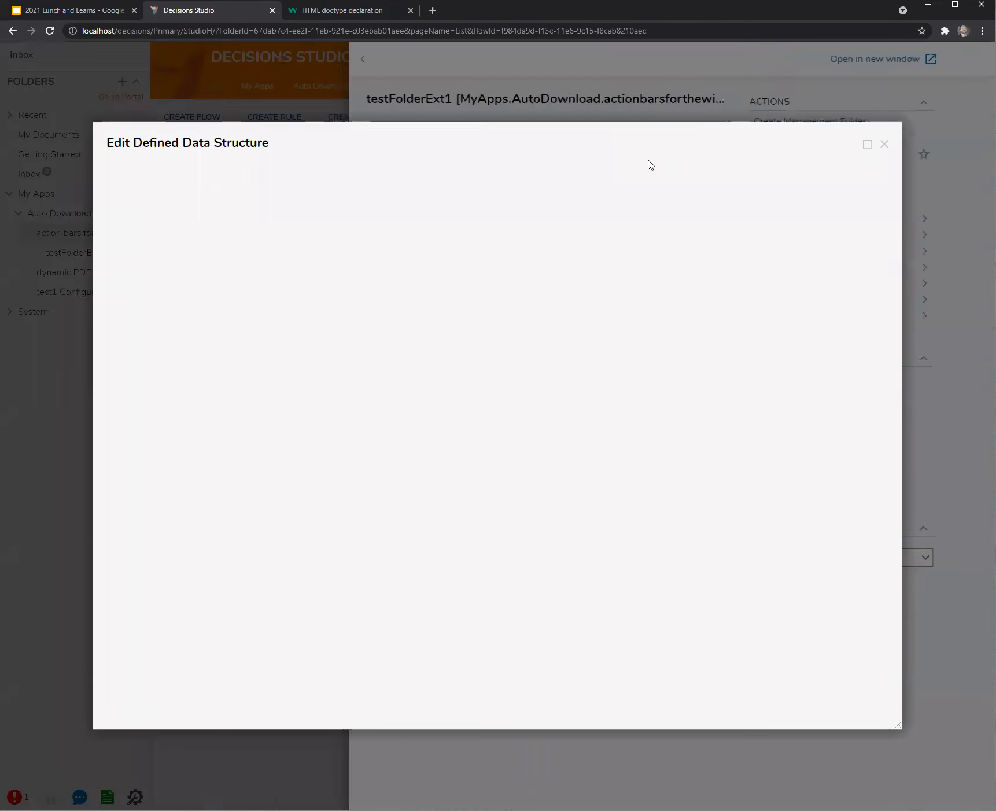
pyautogui.click(317, 178)
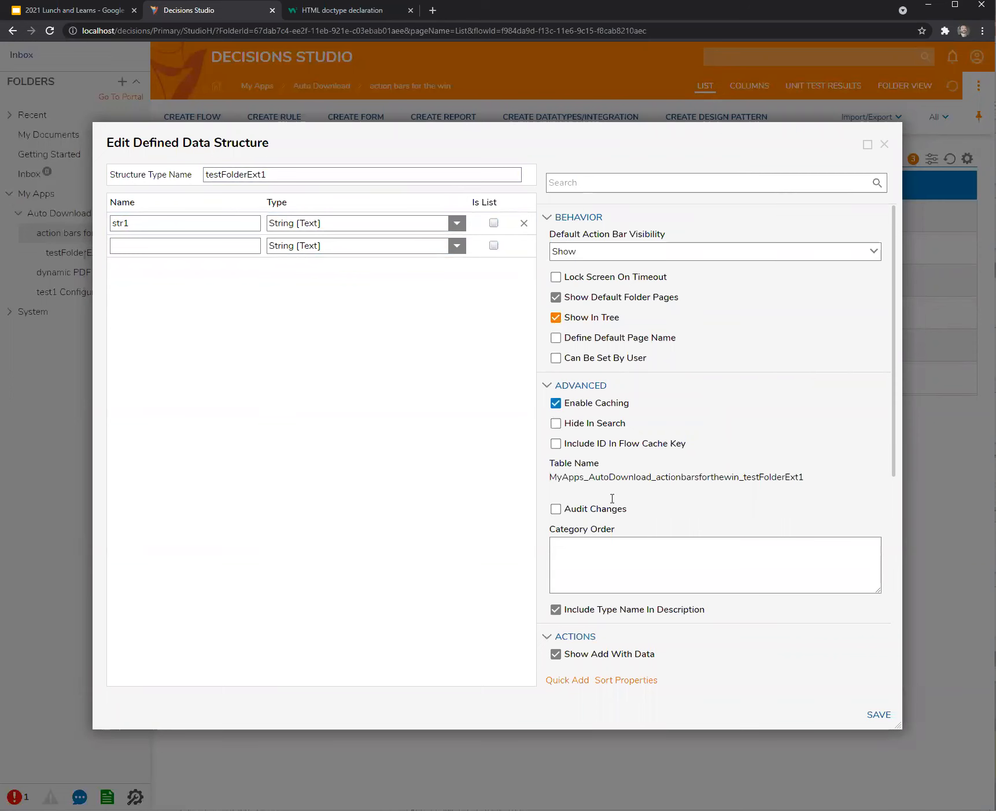
pyautogui.click(879, 715)
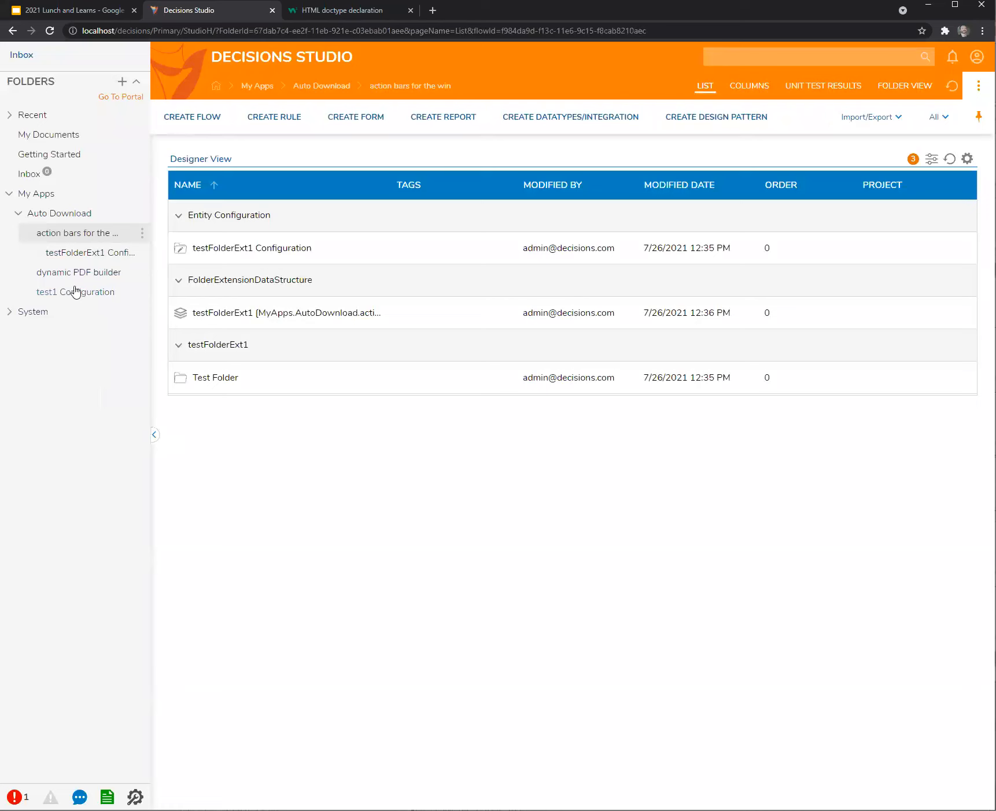
# Check the test1 Configuration in Auto Download, then return to action bars for the win.
pyautogui.click(69, 216)
pyautogui.click(67, 294)
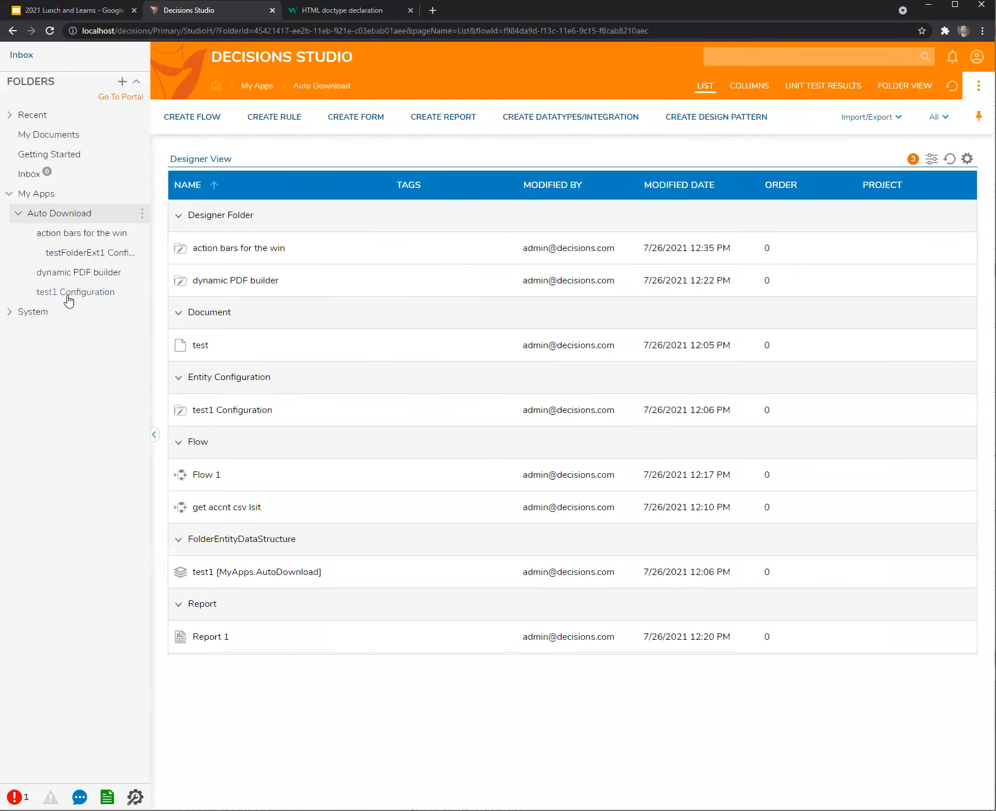
pyautogui.click(64, 215)
pyautogui.click(66, 232)
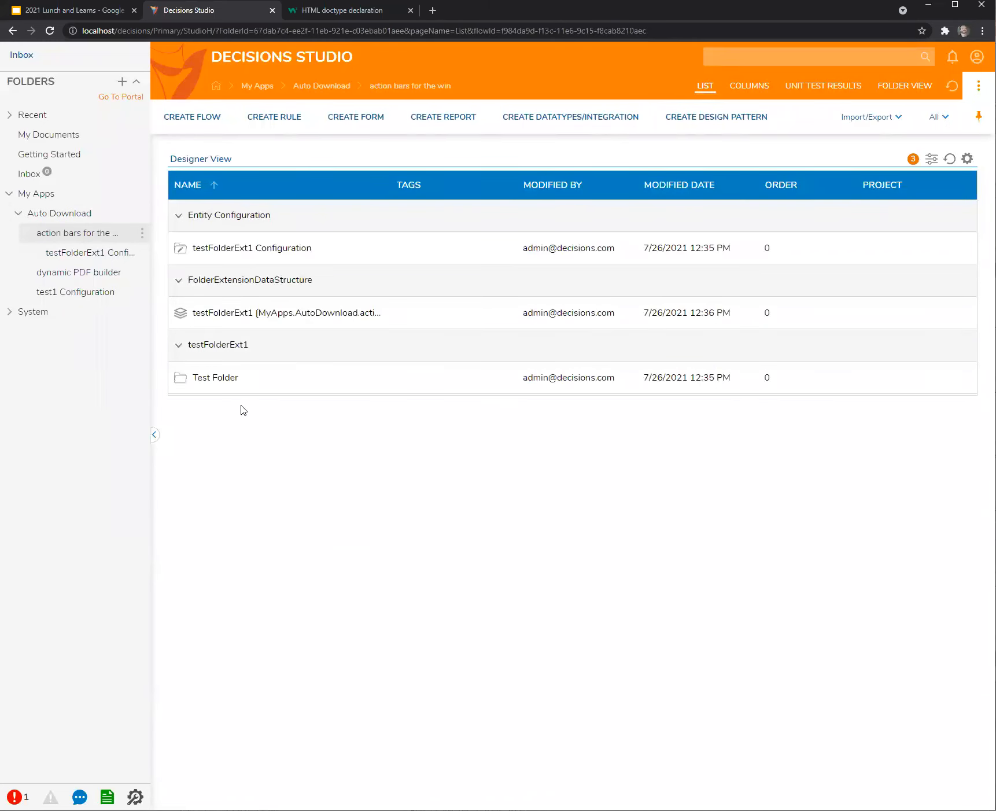
# Open the Test Folder's edit dialog and close it without changes.
pyautogui.rightClick(209, 379)
pyautogui.click(240, 351)
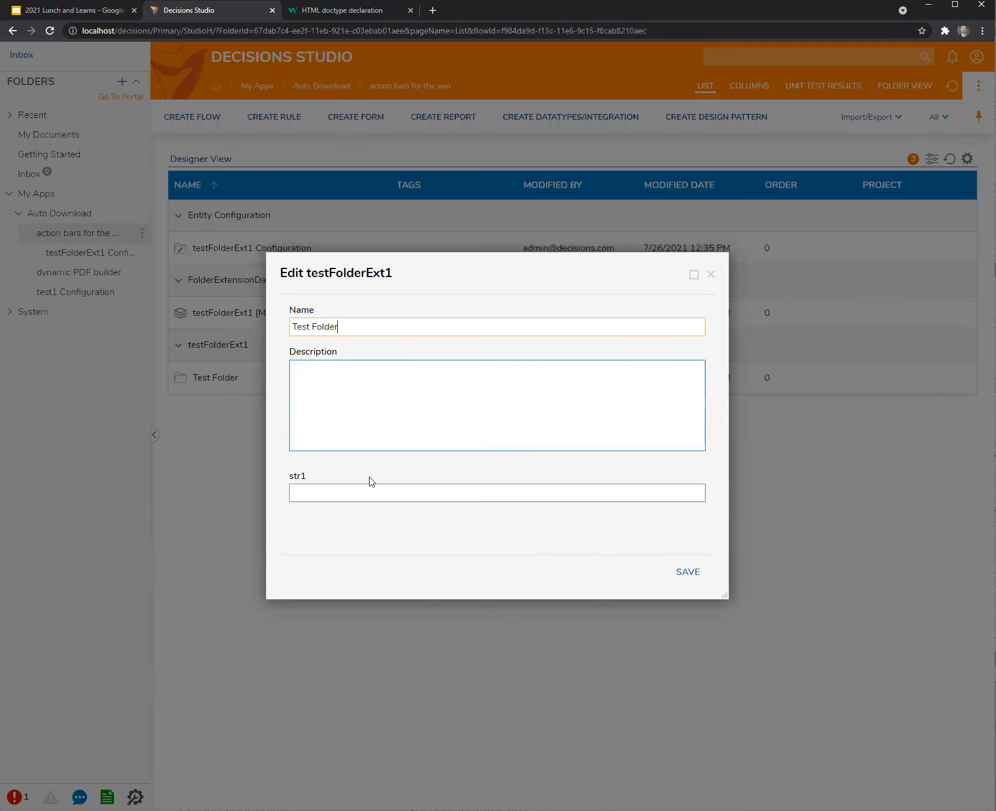
pyautogui.click(711, 278)
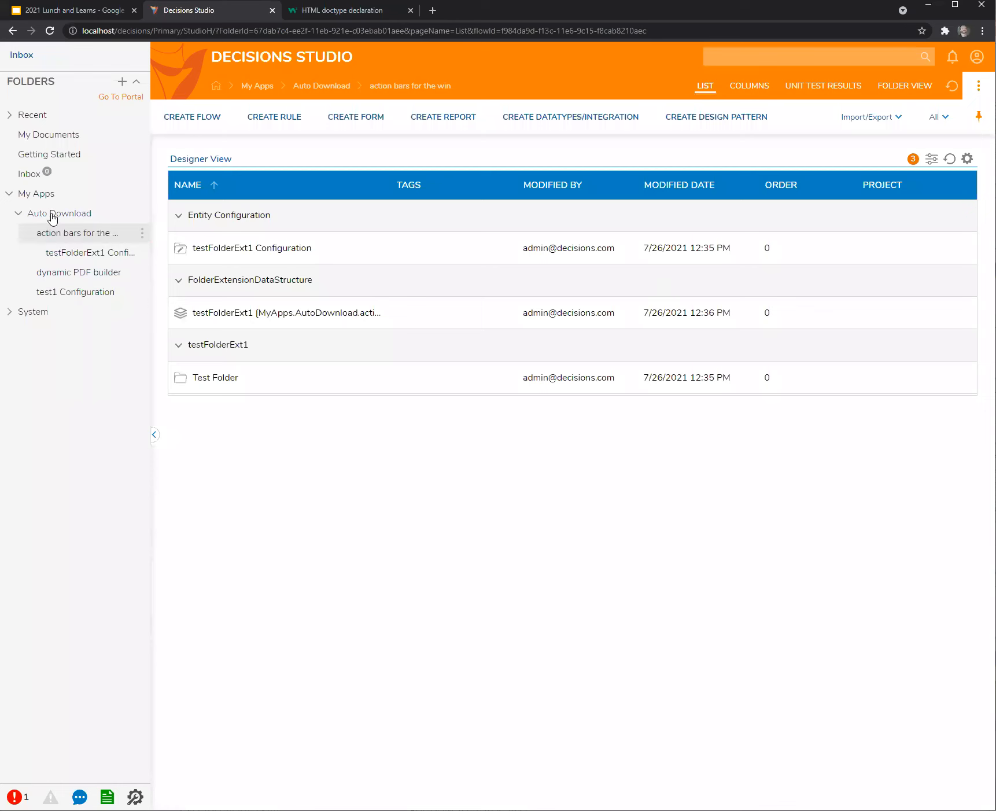
# Add a testFolderExt1 folder named test2 under My Apps and open it.
pyautogui.click(35, 196)
pyautogui.rightClick(35, 195)
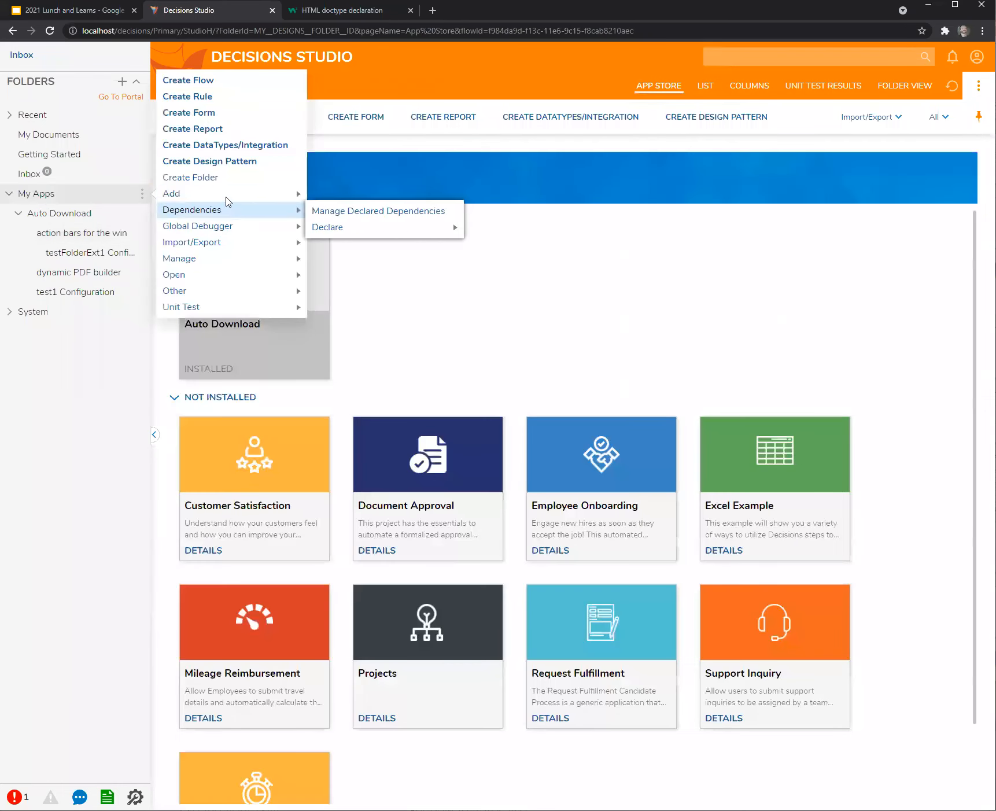
pyautogui.moveTo(231, 193)
pyautogui.moveTo(354, 243)
pyautogui.click(456, 245)
pyautogui.write('test')
pyautogui.write('1')
pyautogui.press('BackSpace')
pyautogui.write('2')
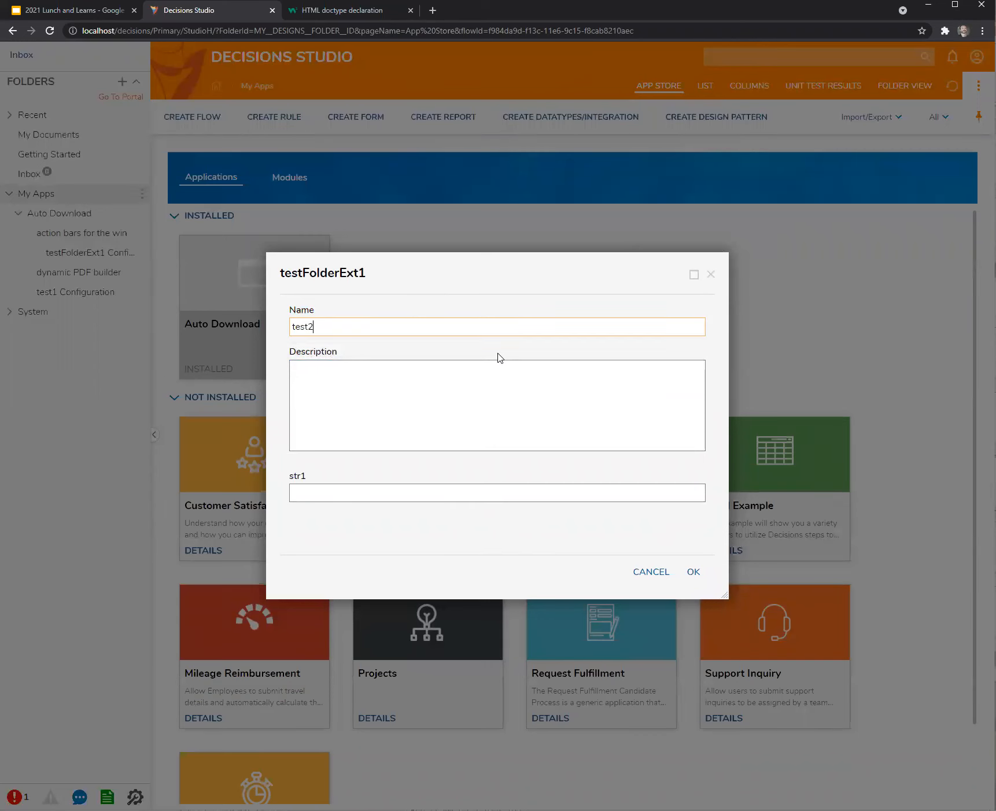
pyautogui.click(693, 571)
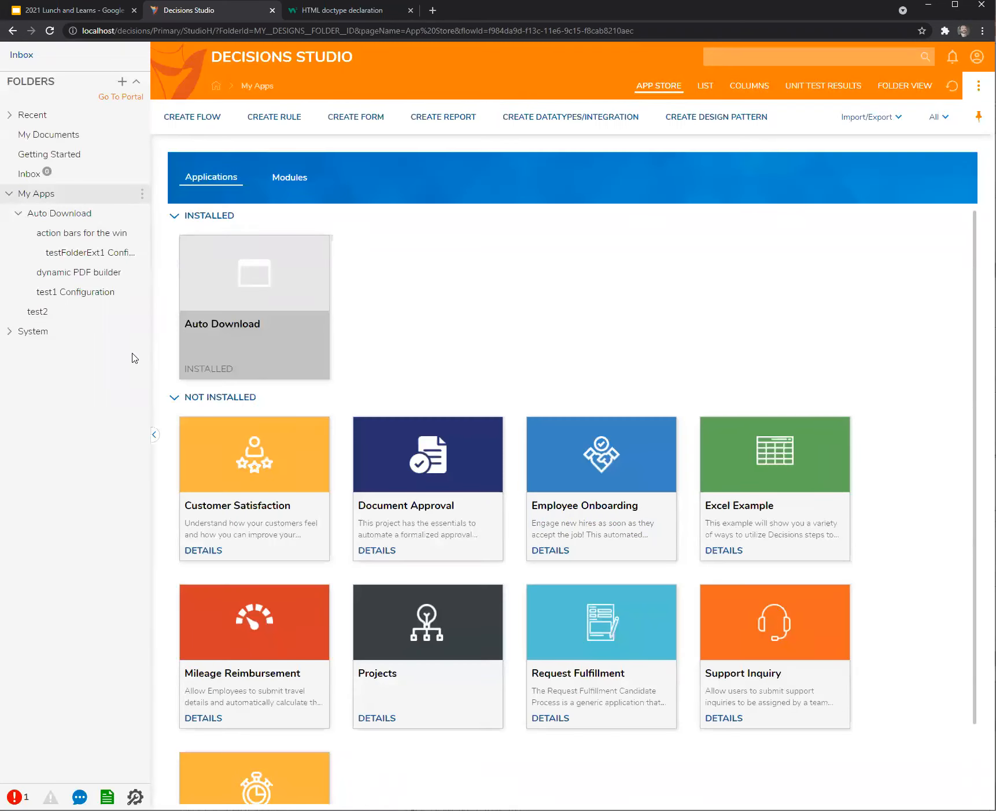
pyautogui.click(34, 312)
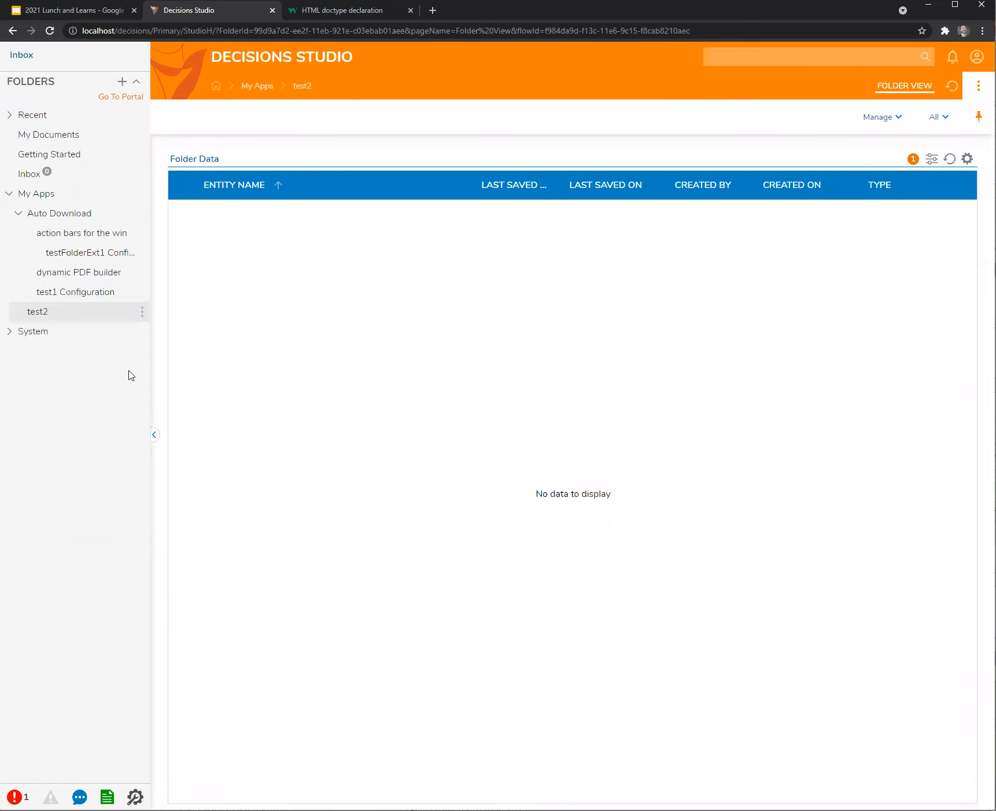
pyautogui.click(74, 255)
# Create a new page, Page 1, in the testFolderExt1 Configuration.
pyautogui.click(607, 117)
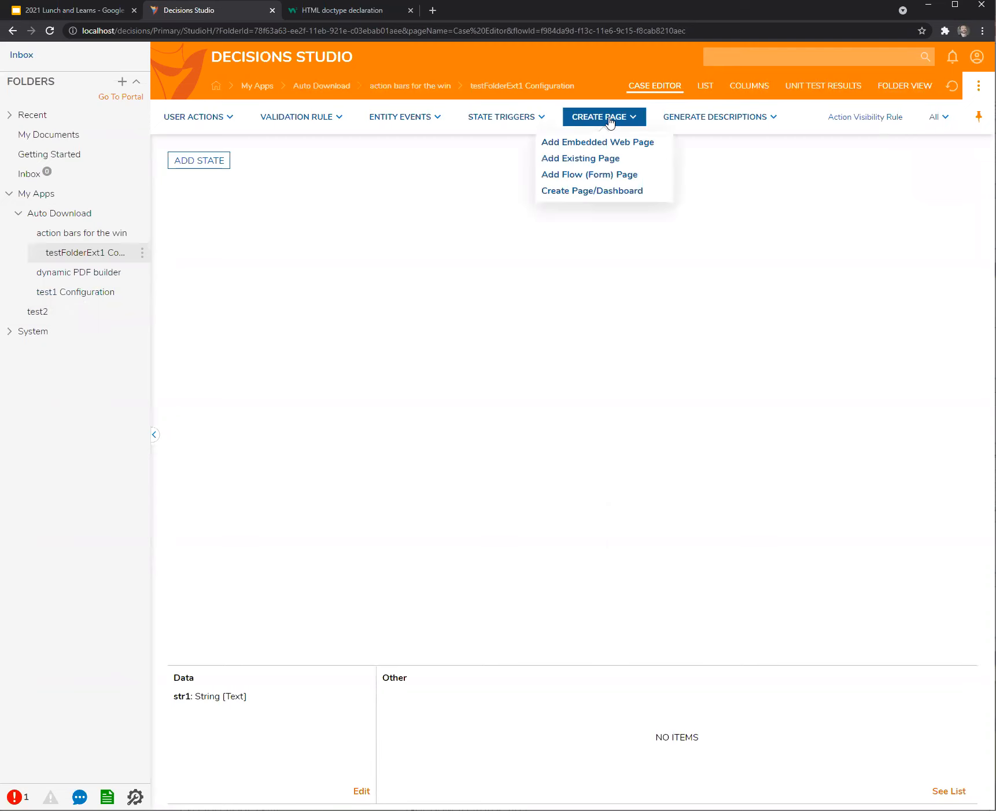
pyautogui.click(581, 192)
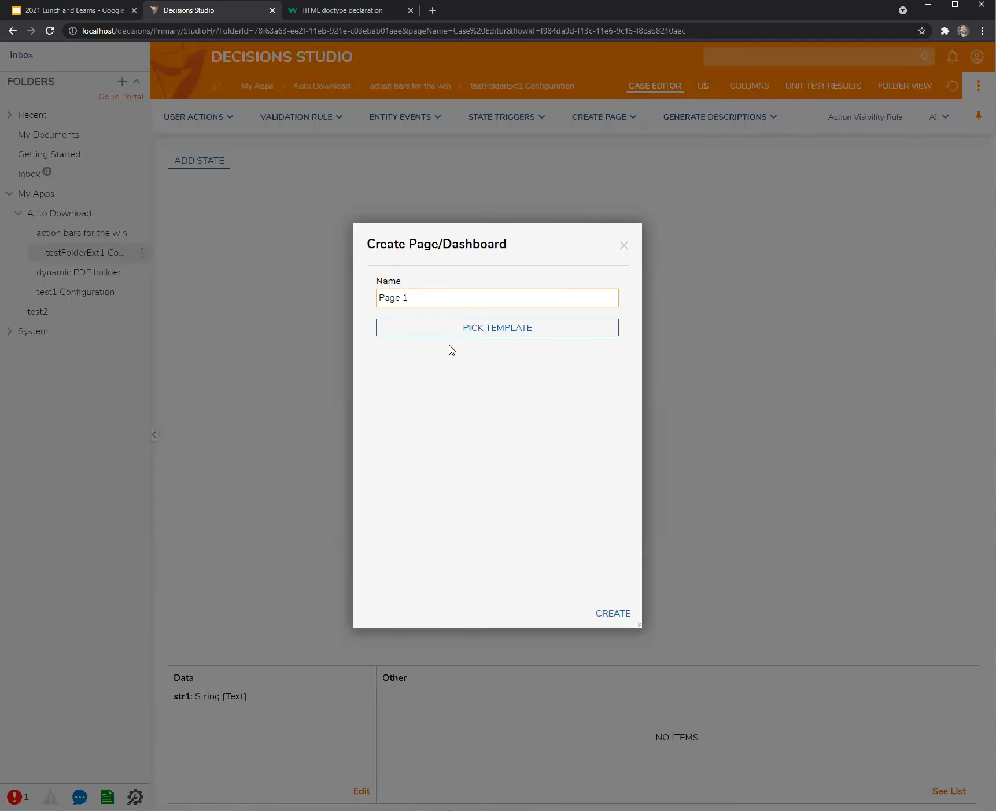
pyautogui.click(620, 614)
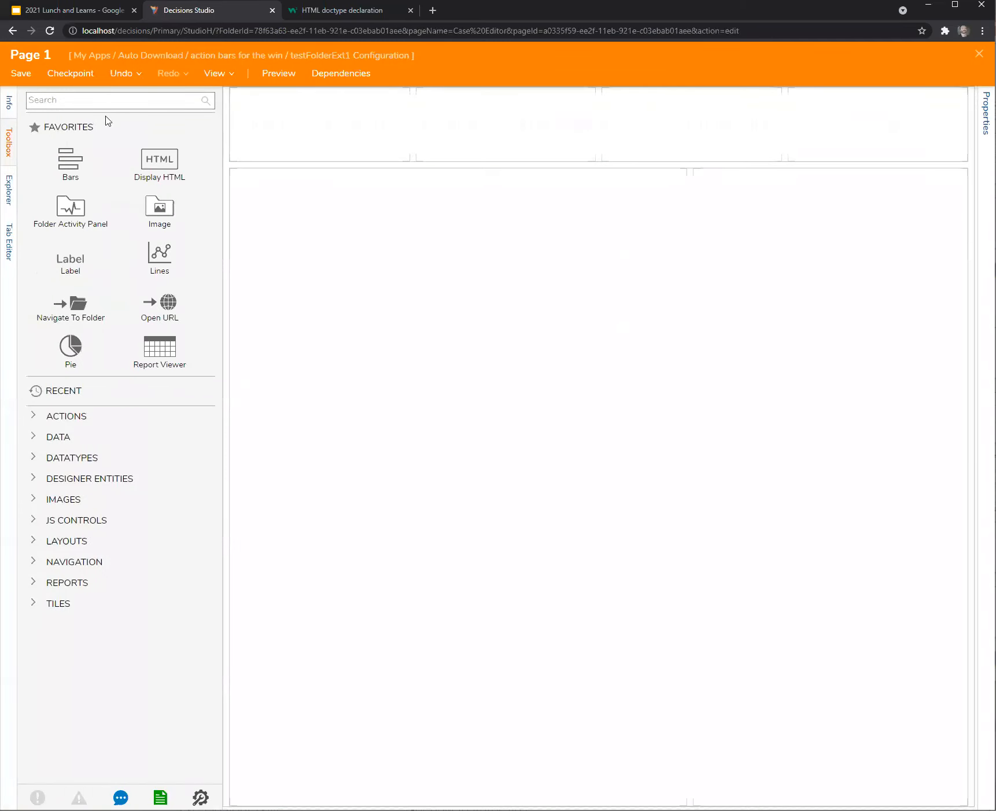
# Place an Actions Bar in the top-left cell, replacing Folder Actions, stretched across the row.
pyautogui.click(93, 103)
pyautogui.write('action')
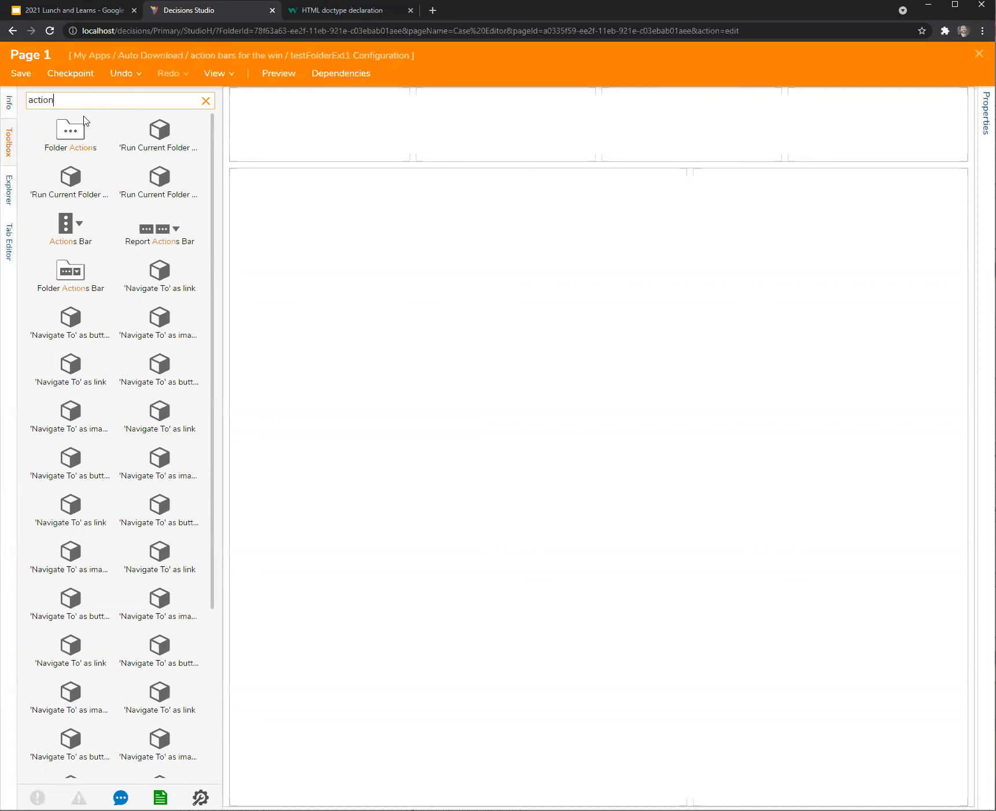
pyautogui.moveTo(84, 121); pyautogui.dragTo(303, 142)
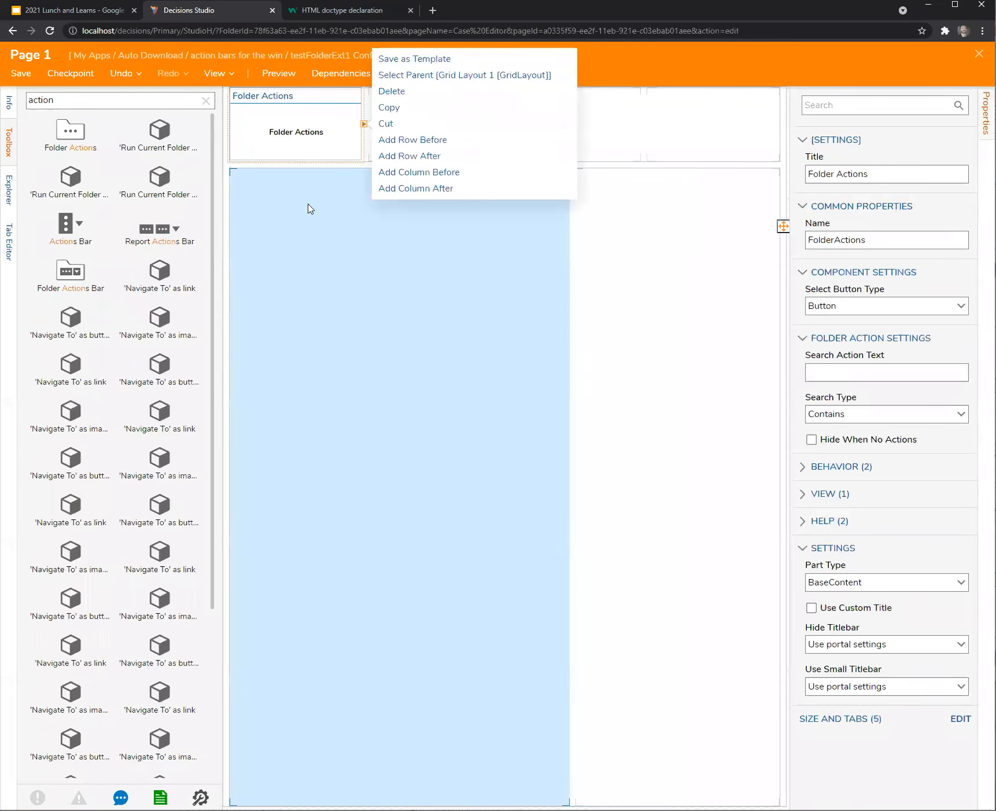
pyautogui.click(306, 145)
pyautogui.press('Delete')
pyautogui.moveTo(64, 232); pyautogui.dragTo(295, 154)
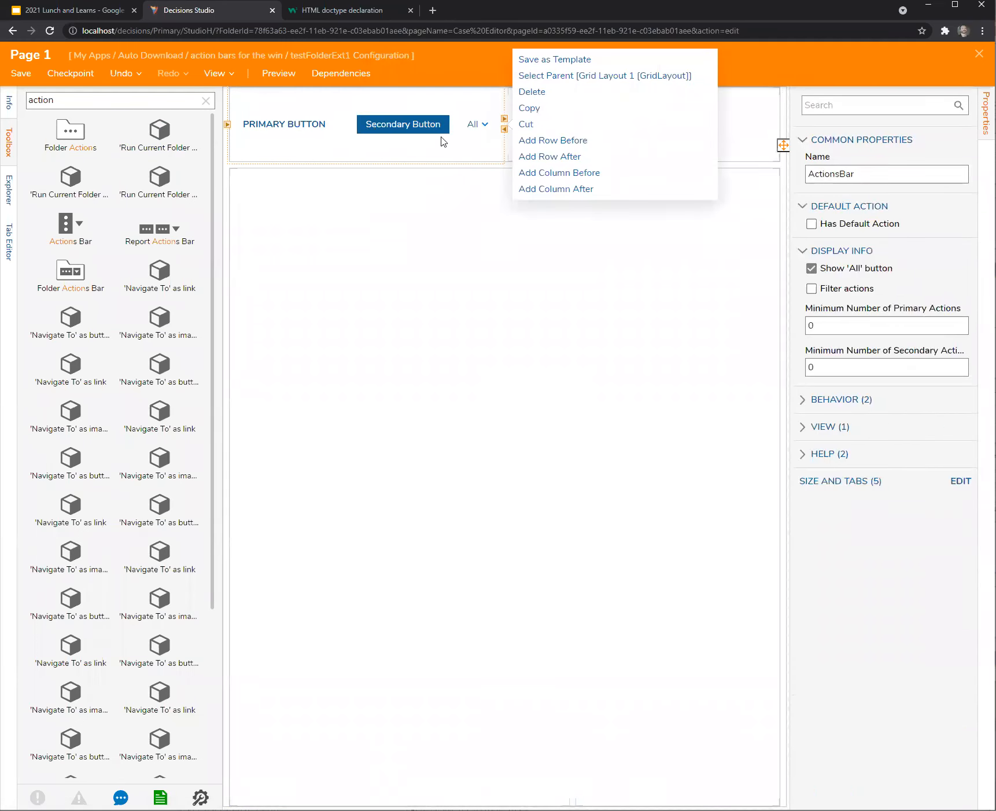
pyautogui.click(503, 119)
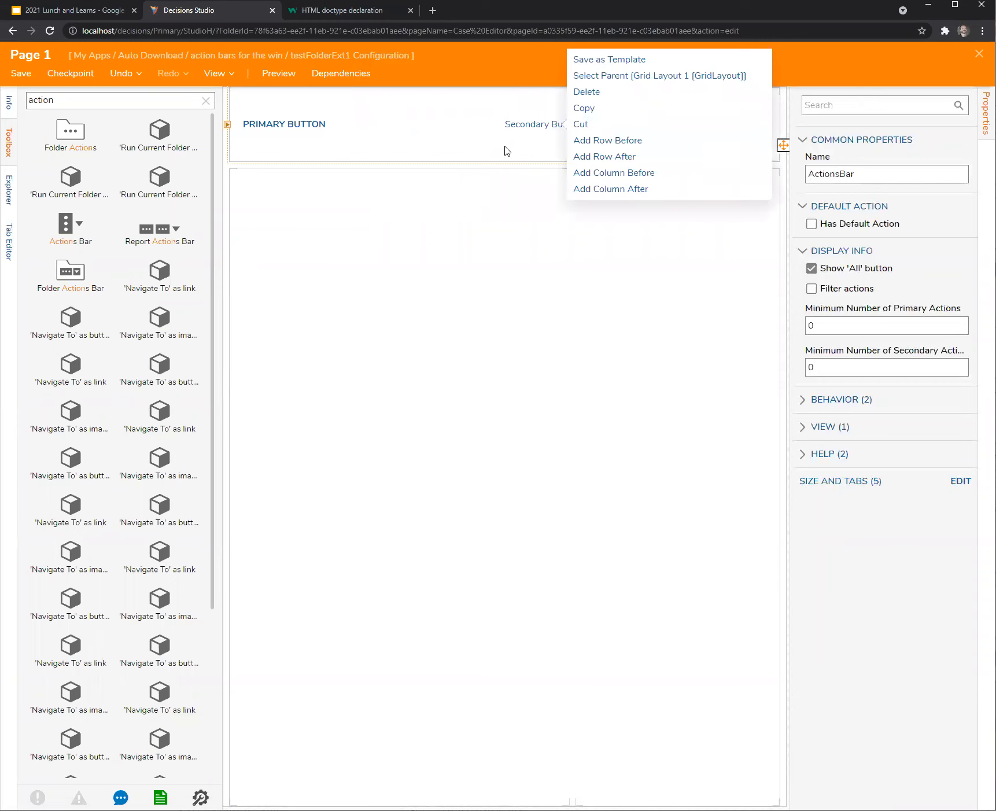
pyautogui.click(506, 61)
pyautogui.click(643, 119)
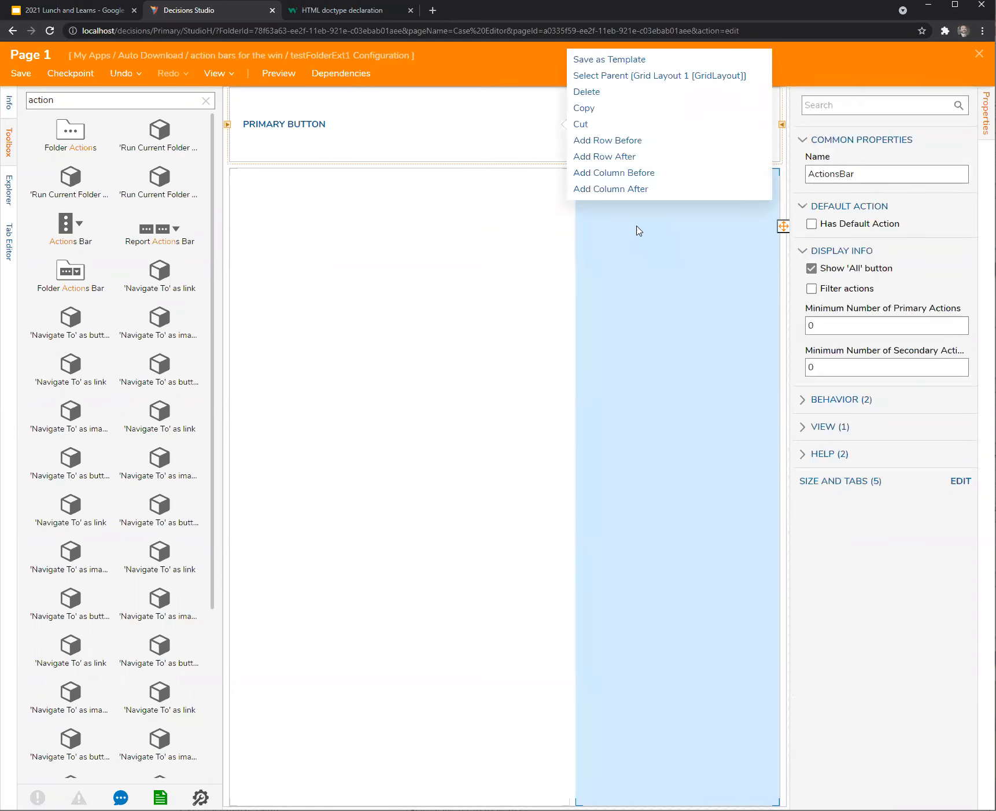
# Save Page 1 and open the test2 folder to view it.
pyautogui.click(979, 54)
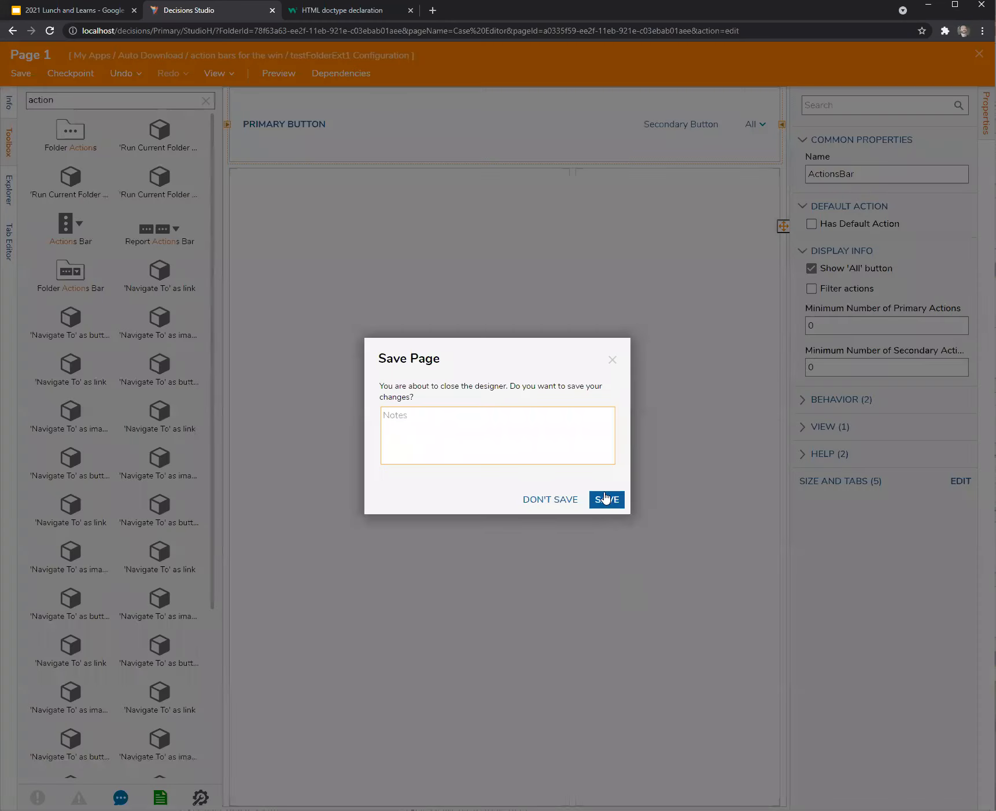
pyautogui.click(607, 499)
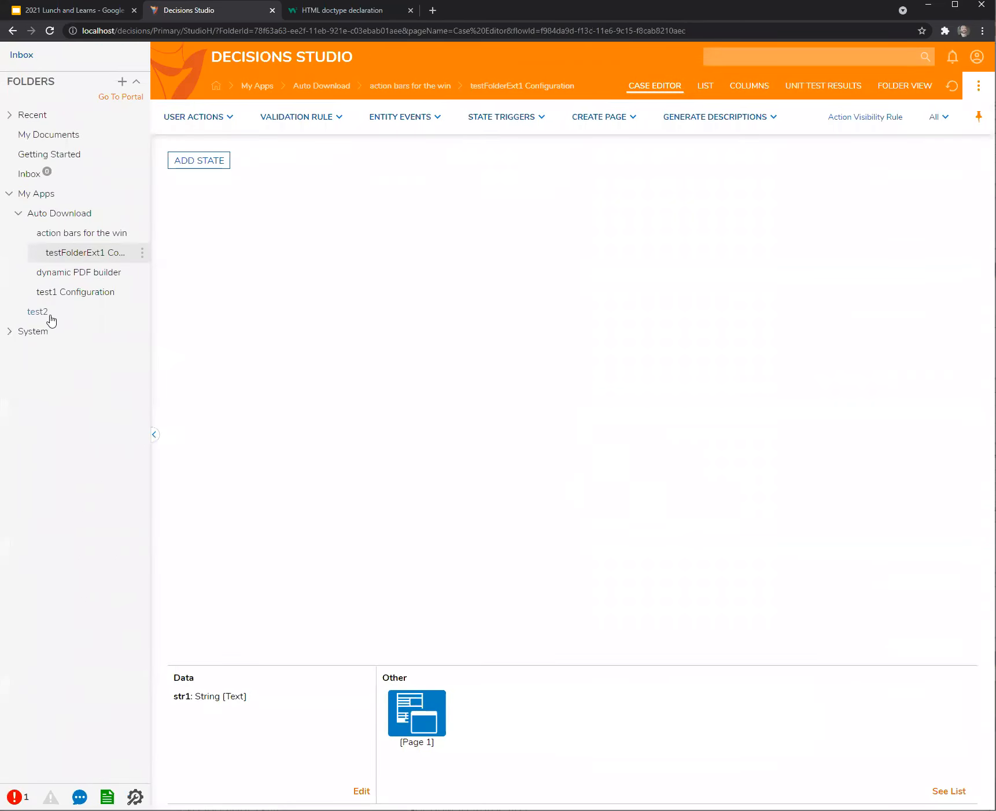
pyautogui.click(50, 318)
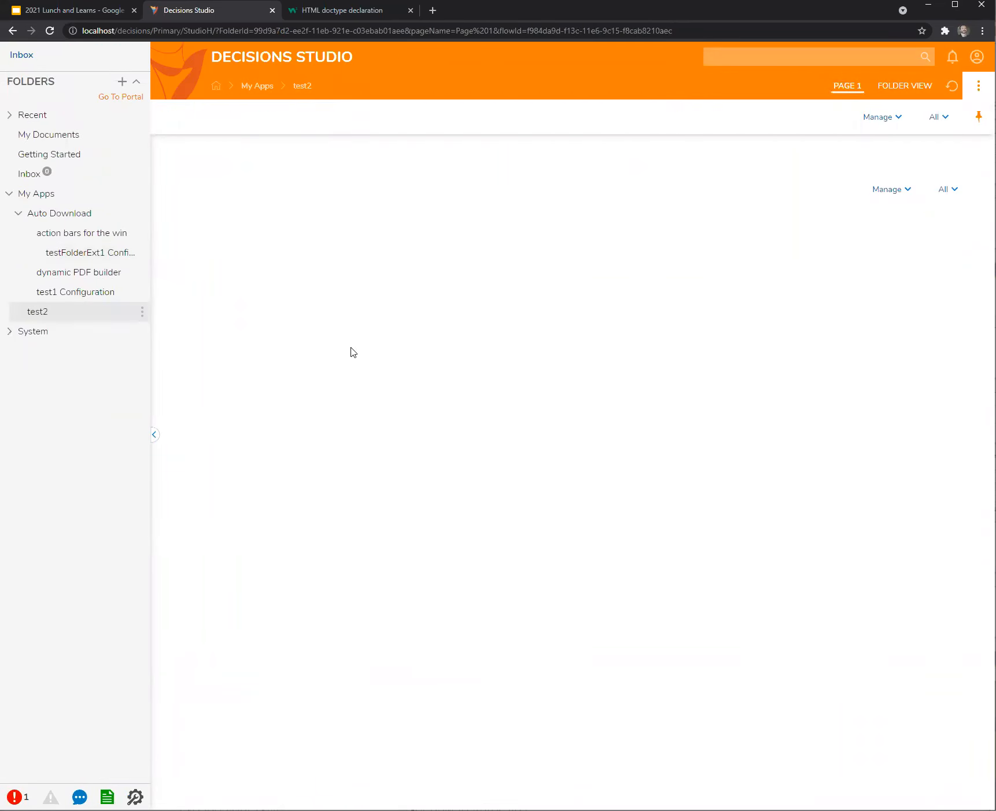
# Create a user action flow named UAF1 in testFolderExt1 Configuration and save it.
pyautogui.click(59, 295)
pyautogui.click(68, 252)
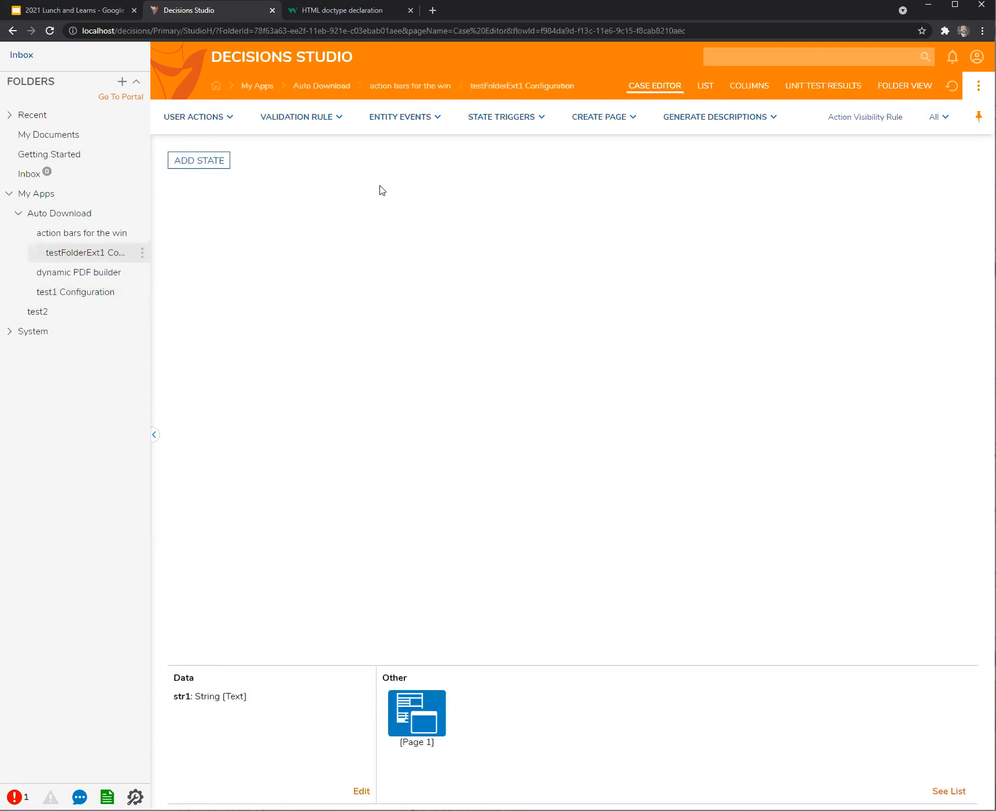
pyautogui.moveTo(200, 118)
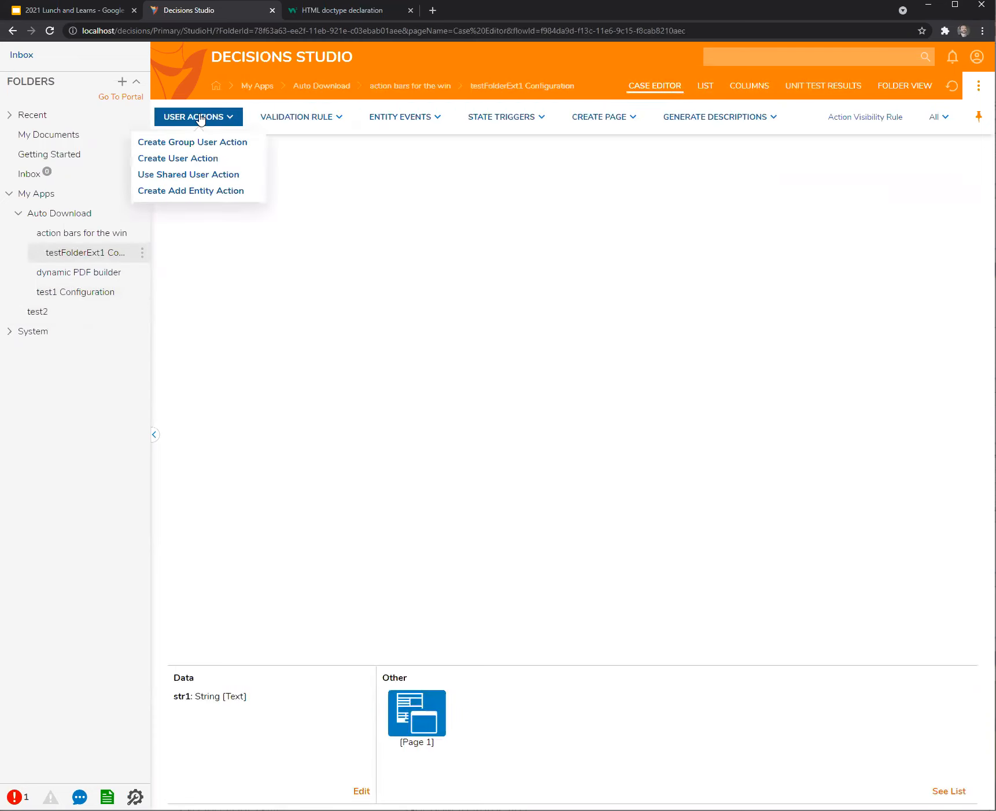
pyautogui.click(183, 160)
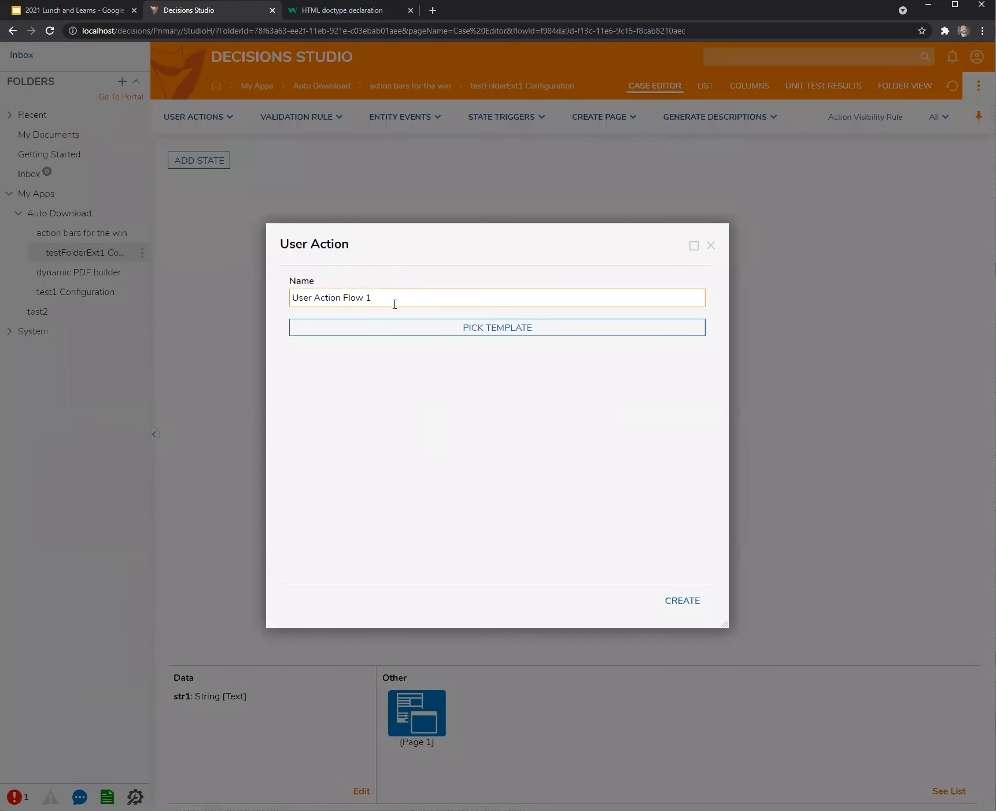
pyautogui.hotkey('ctrl', 'a')
pyautogui.write('Y')
pyautogui.write('UAF1')
pyautogui.click(671, 601)
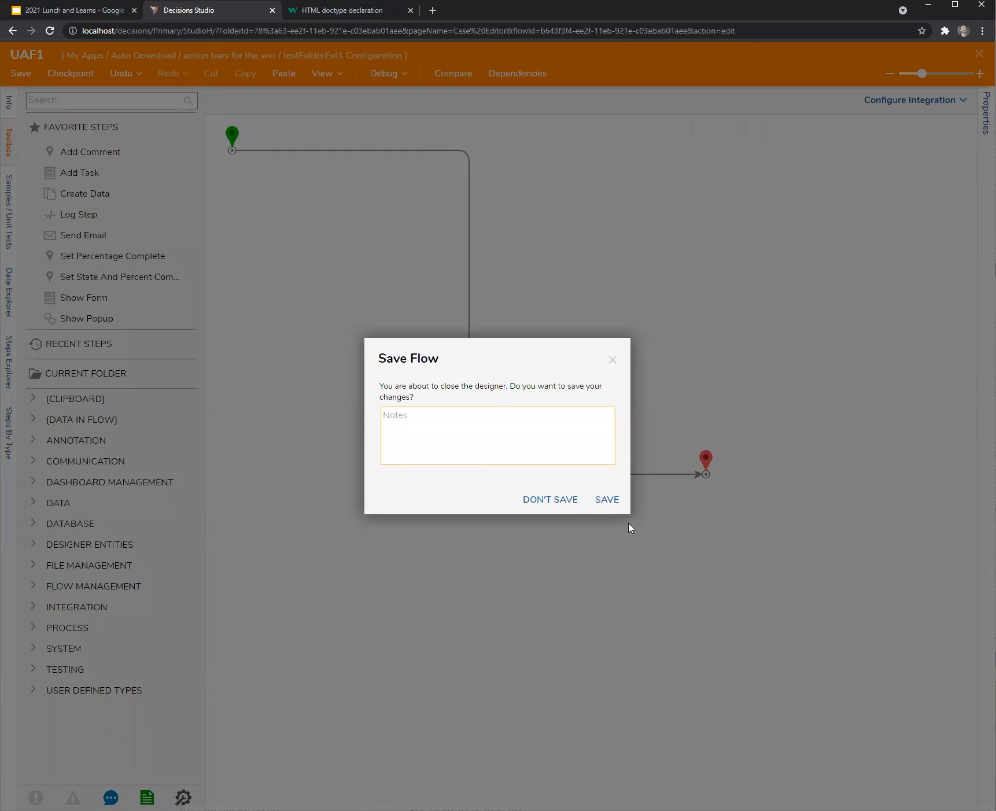
pyautogui.click(607, 499)
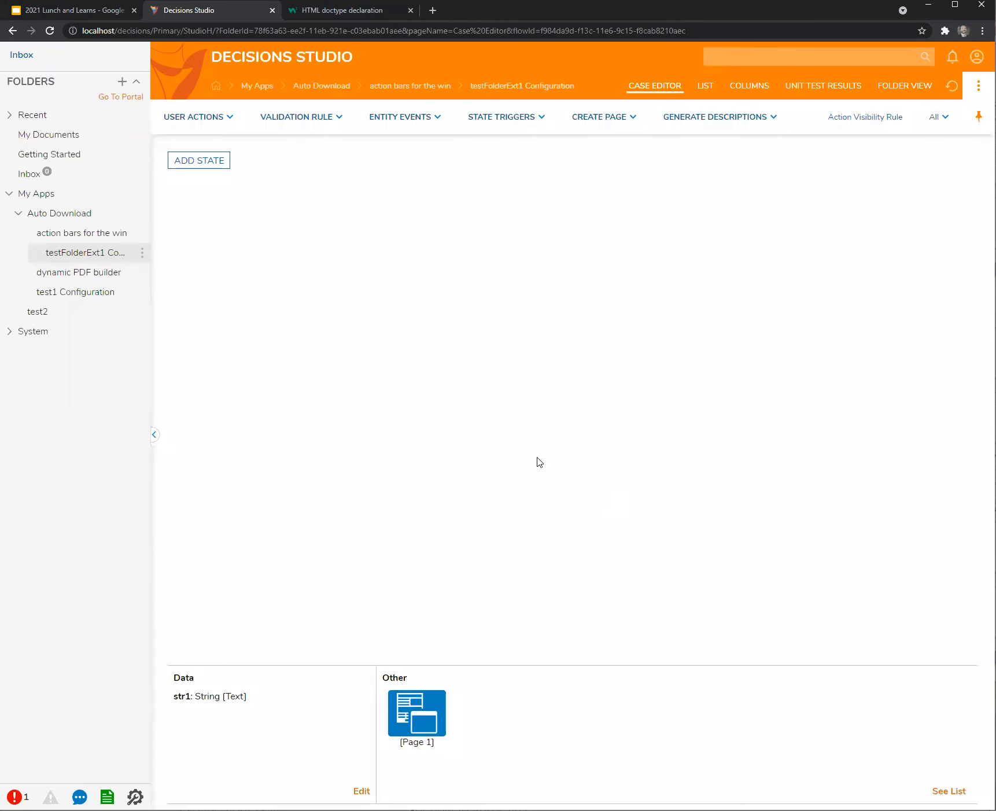
# Create a UAF2 user action flow, connect its start to End, and save it.
pyautogui.click(205, 117)
pyautogui.click(169, 158)
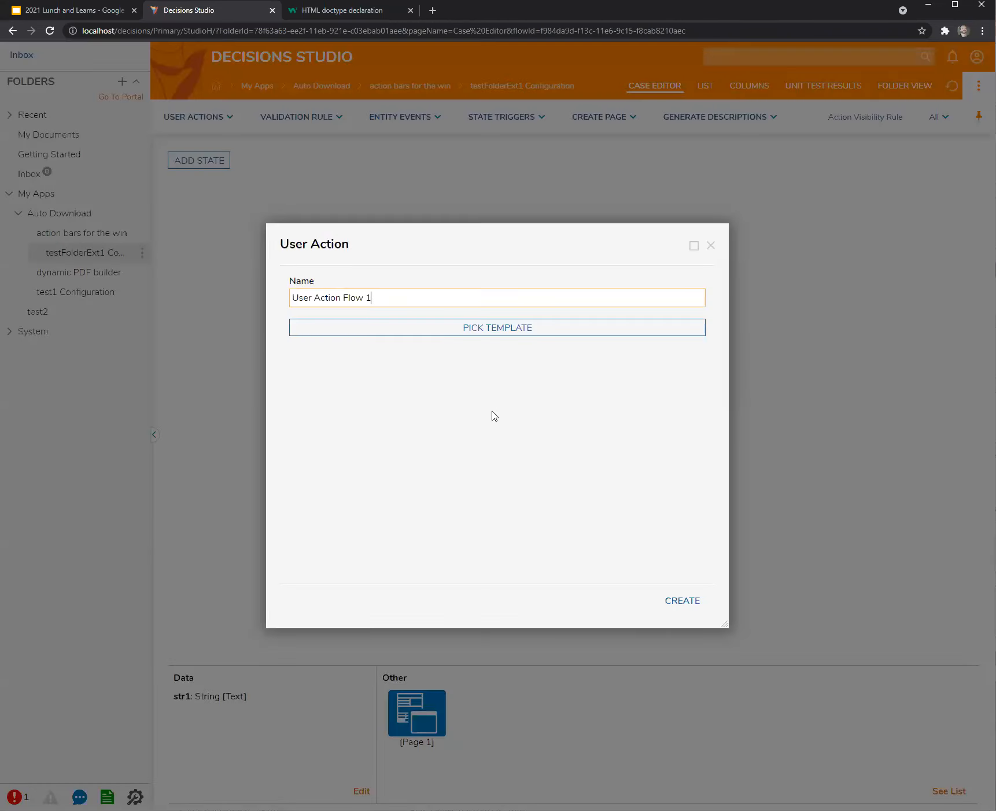
pyautogui.moveTo(397, 294); pyautogui.dragTo(129, 281)
pyautogui.write('UAF2')
pyautogui.click(677, 599)
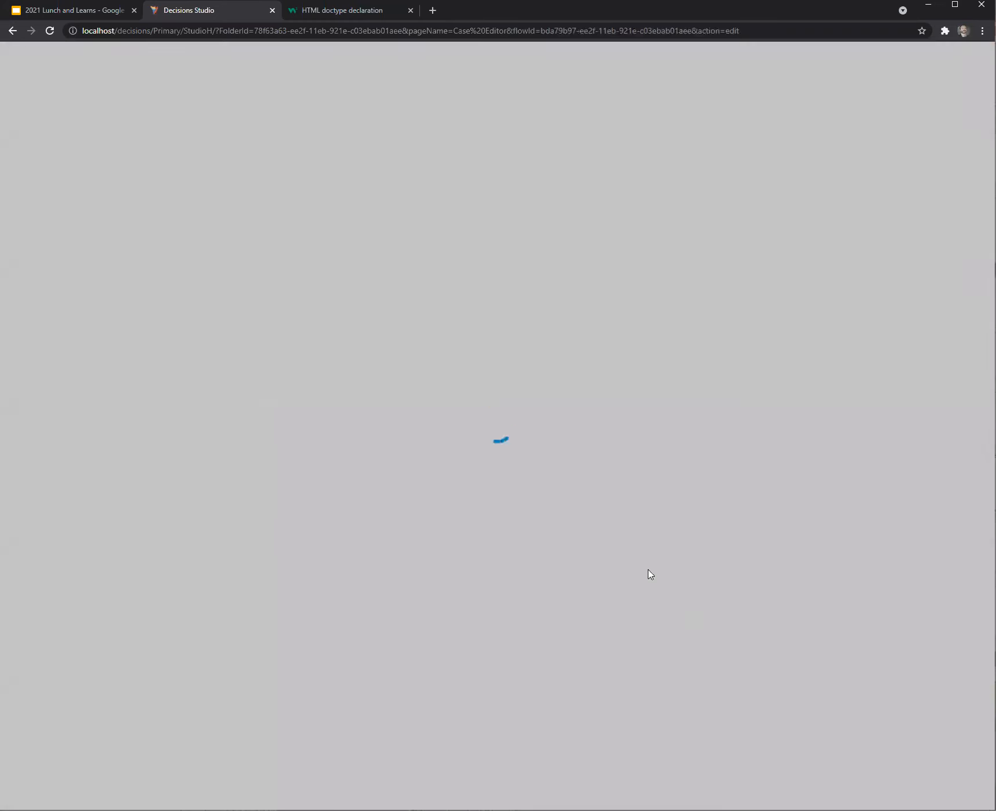
pyautogui.moveTo(278, 150); pyautogui.dragTo(706, 475)
pyautogui.click(979, 53)
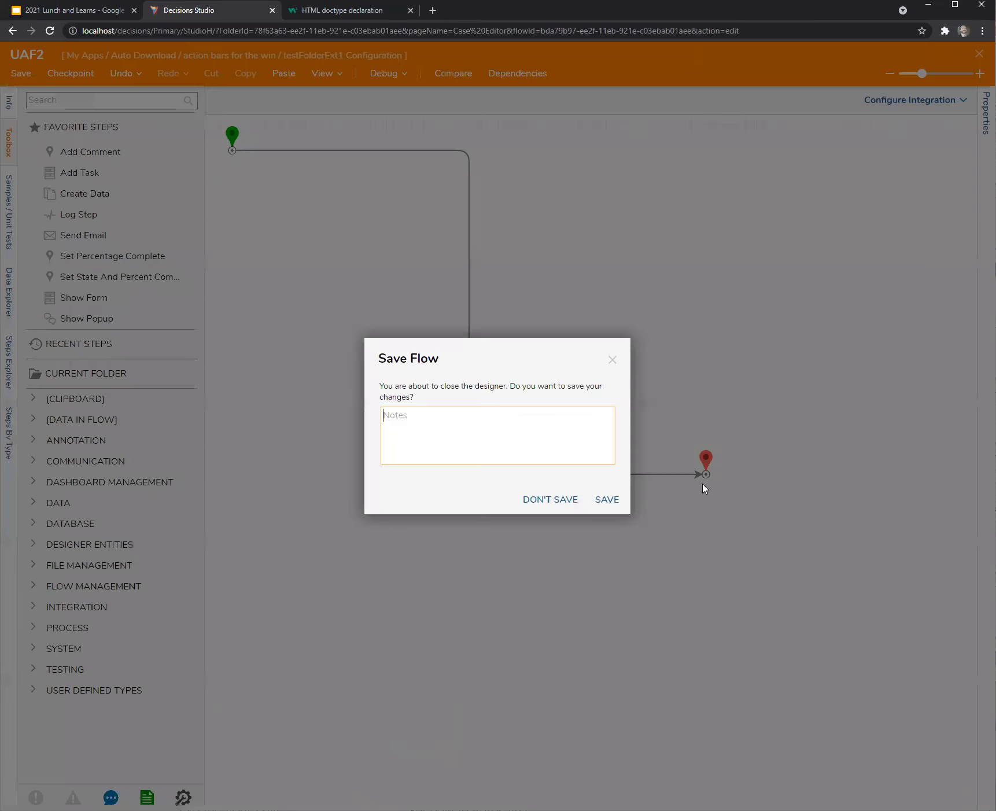
pyautogui.click(603, 497)
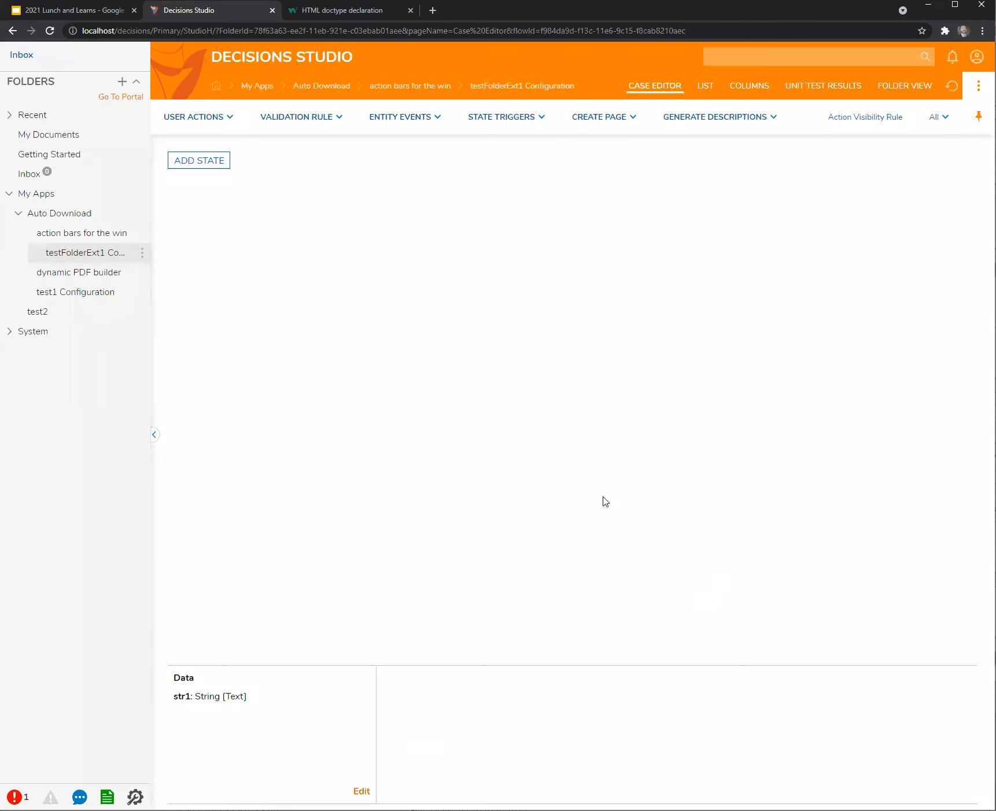
pyautogui.click(42, 312)
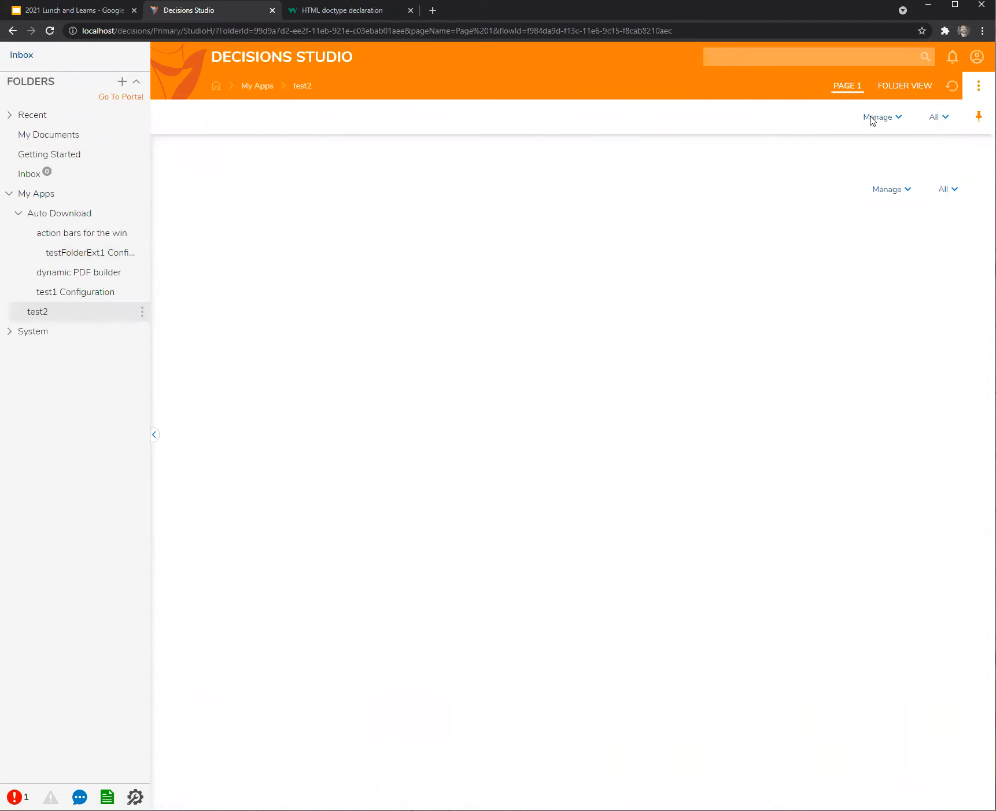
# Add a testFolderExt1 folder named Test3 under My Apps, then open test1 Configuration.
pyautogui.click(847, 86)
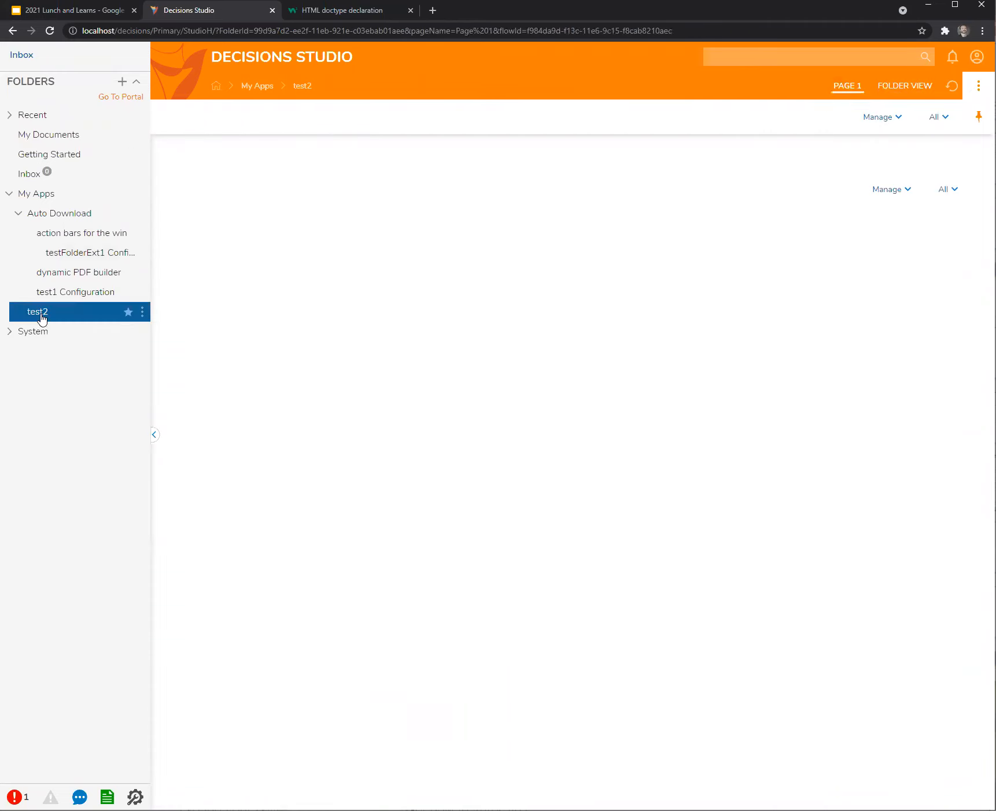
pyautogui.click(42, 197)
pyautogui.rightClick(42, 195)
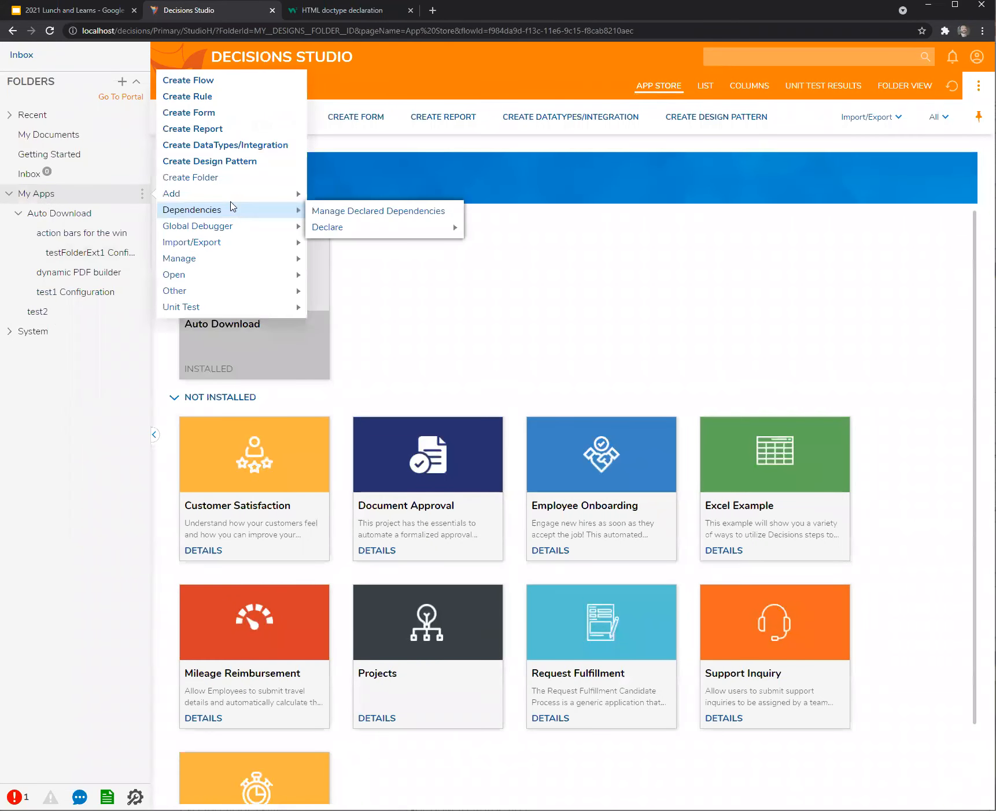
pyautogui.moveTo(234, 195)
pyautogui.moveTo(355, 244)
pyautogui.click(428, 245)
pyautogui.write('Test3')
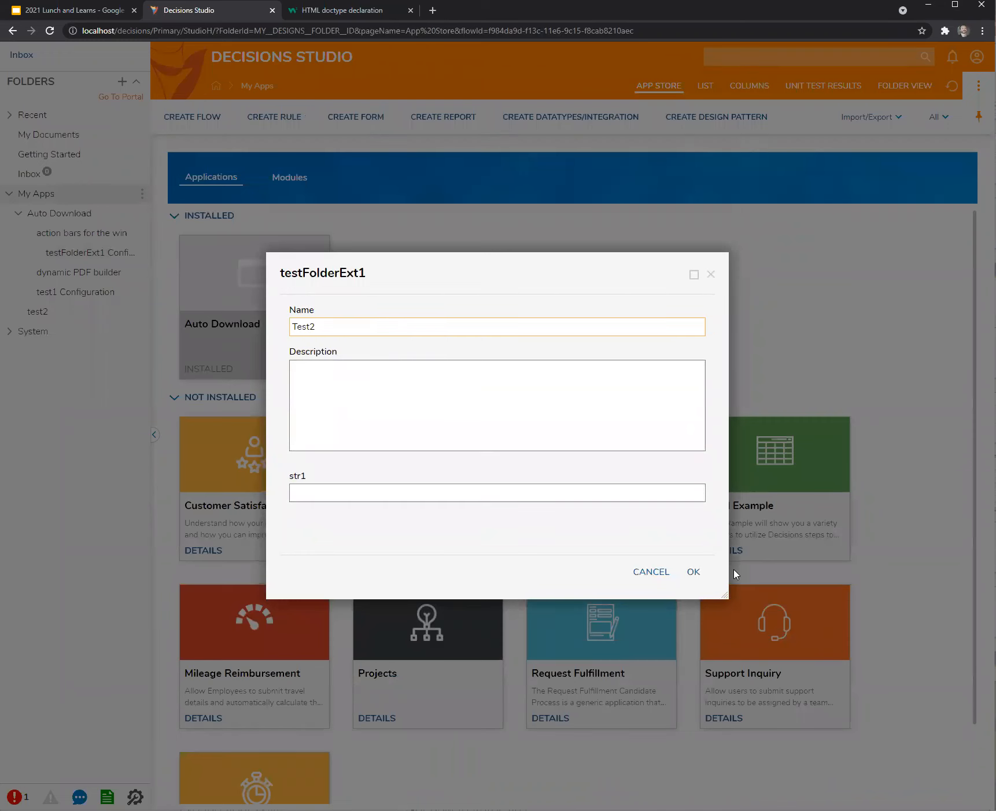
pyautogui.click(693, 572)
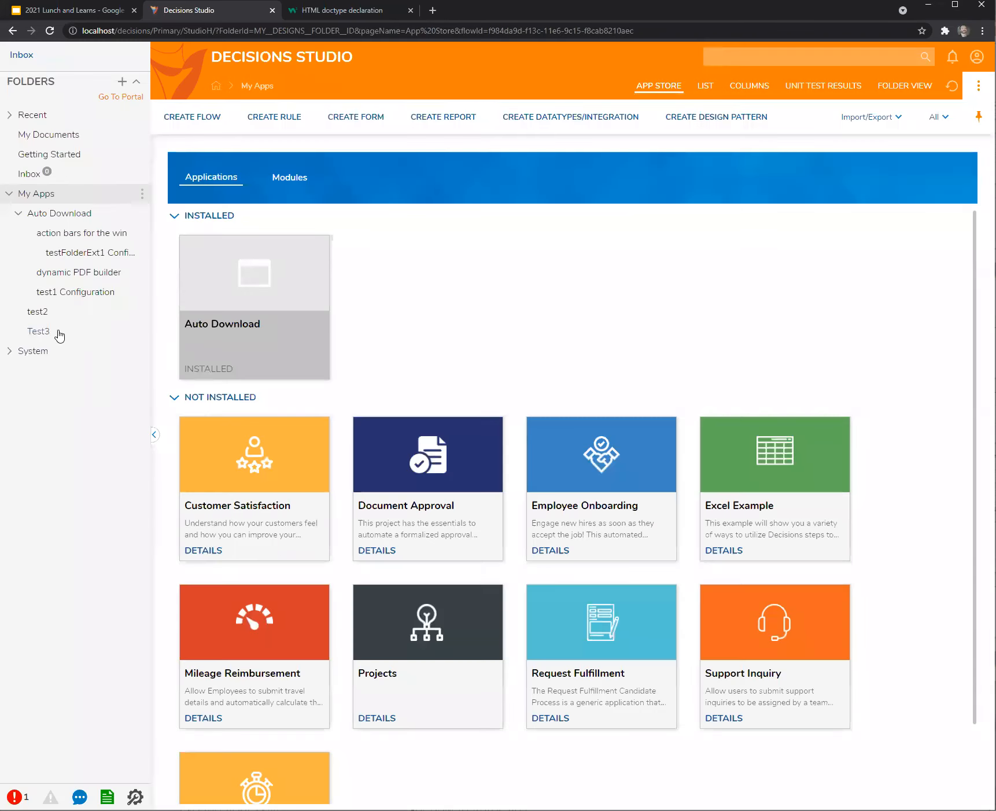
pyautogui.click(58, 333)
pyautogui.click(69, 296)
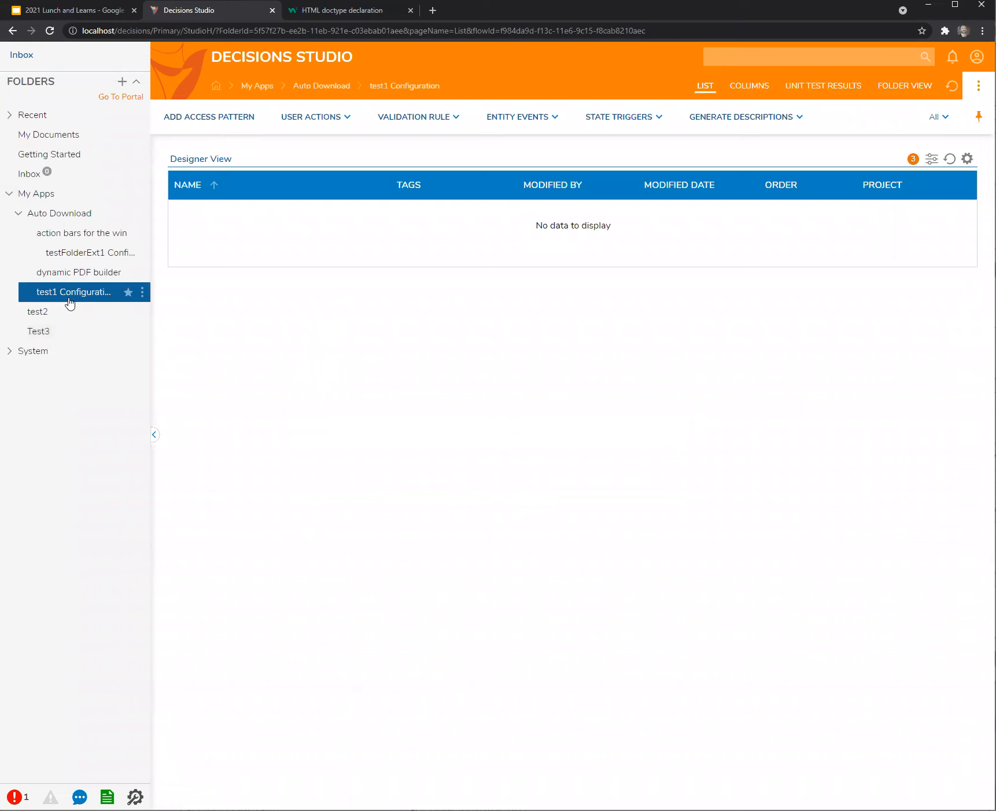
# Place a Report Viewer in Page 1's left grid cell and save the page.
pyautogui.click(73, 253)
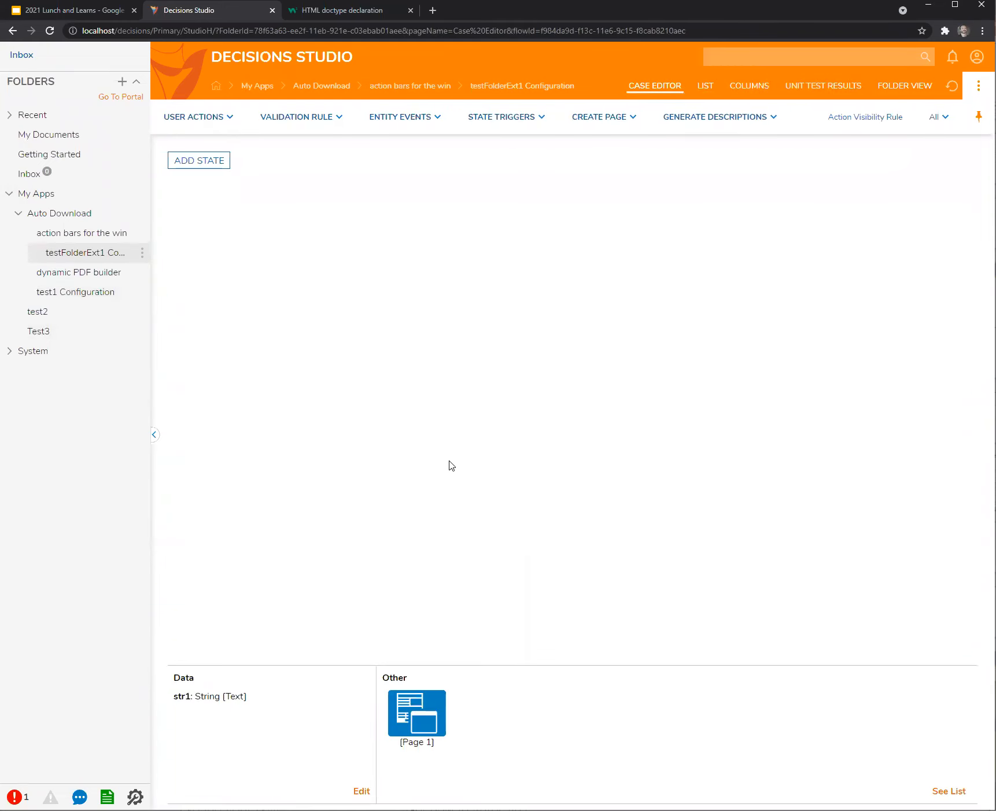
pyautogui.click(704, 92)
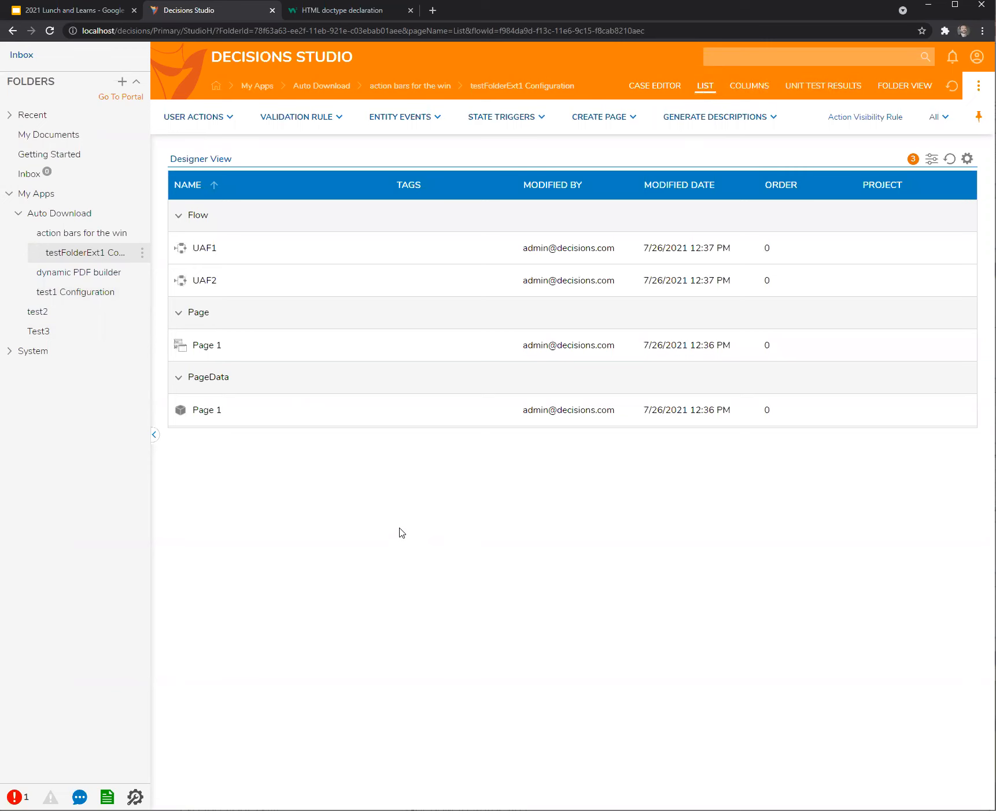
pyautogui.click(208, 345)
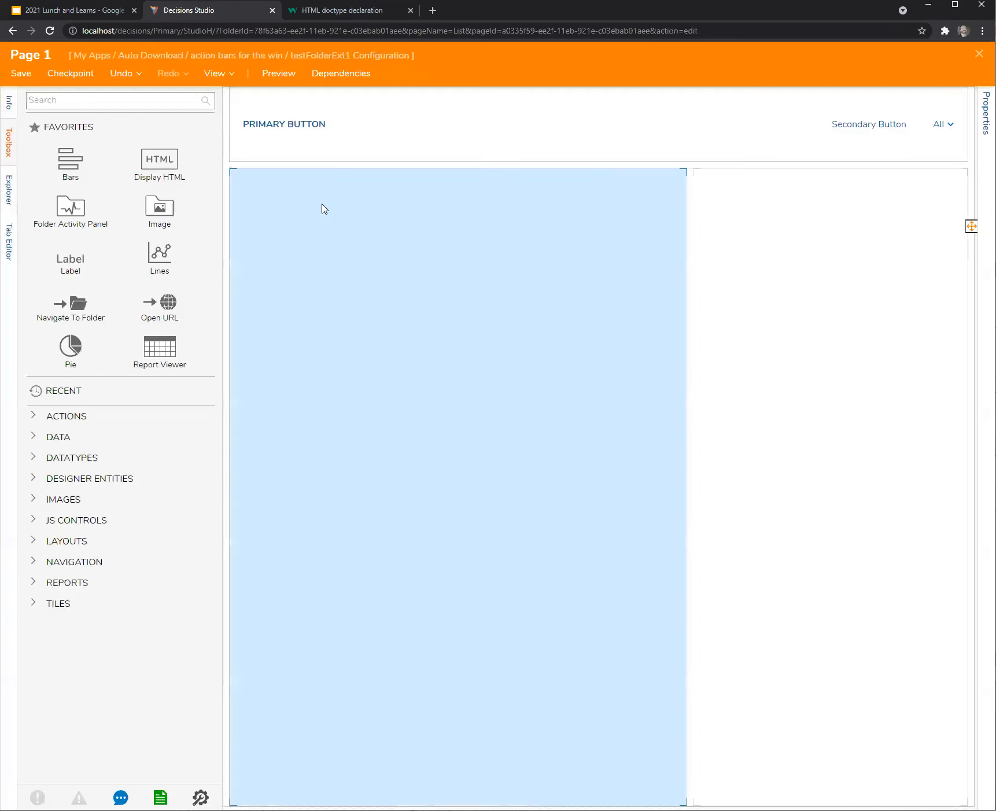
pyautogui.click(296, 137)
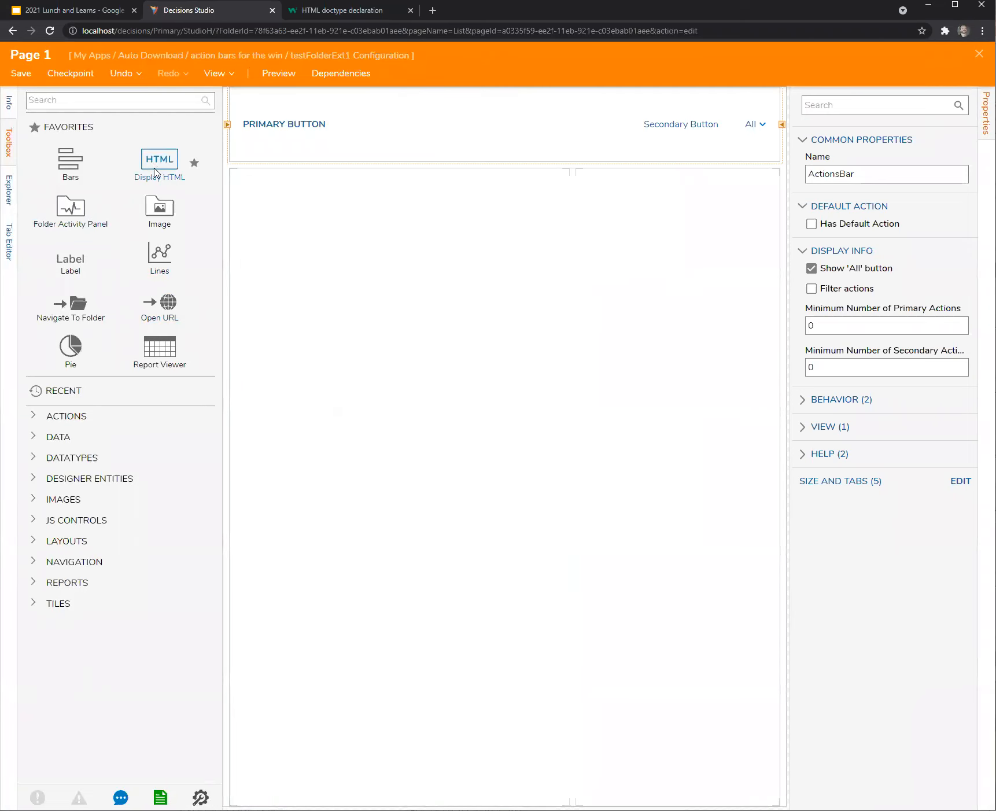
pyautogui.moveTo(151, 354); pyautogui.dragTo(345, 390)
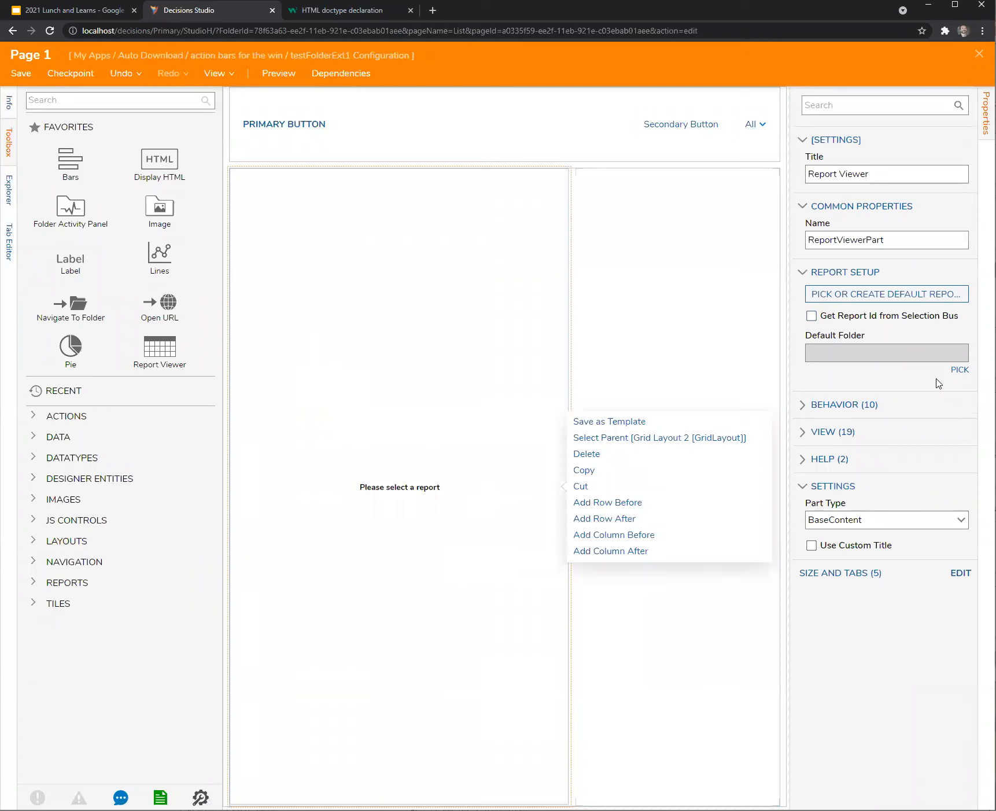
pyautogui.click(979, 54)
pyautogui.click(617, 503)
# Check test2's page and browse its folder actions and management actions.
pyautogui.click(47, 312)
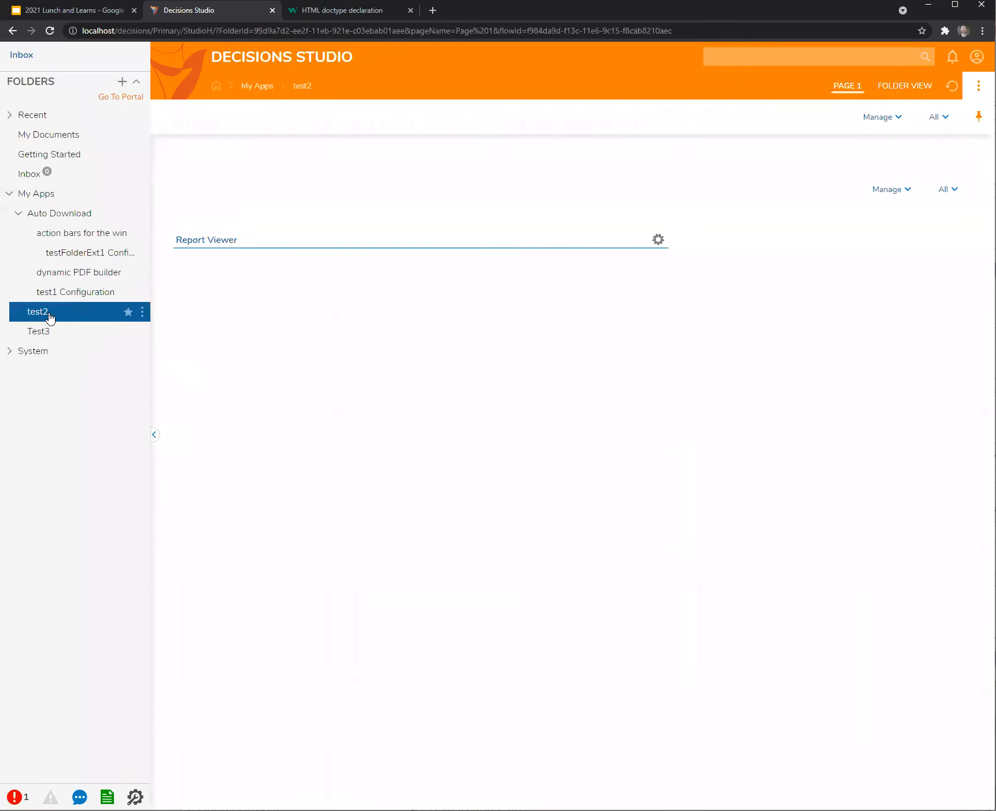
pyautogui.click(948, 189)
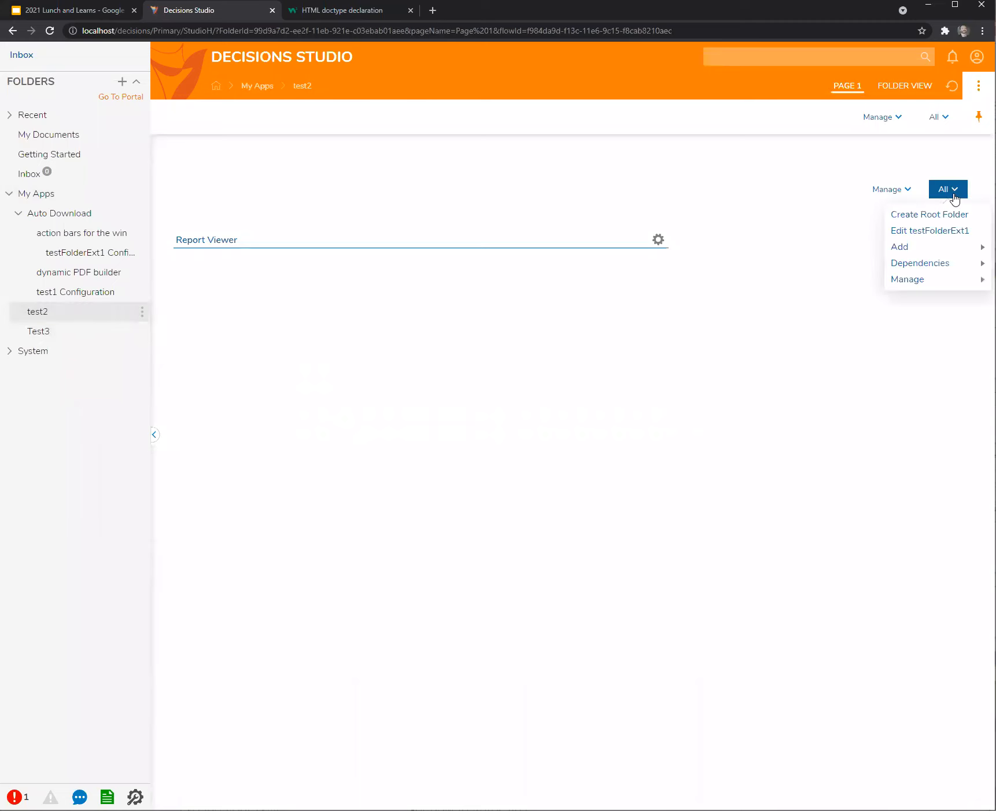
pyautogui.click(906, 191)
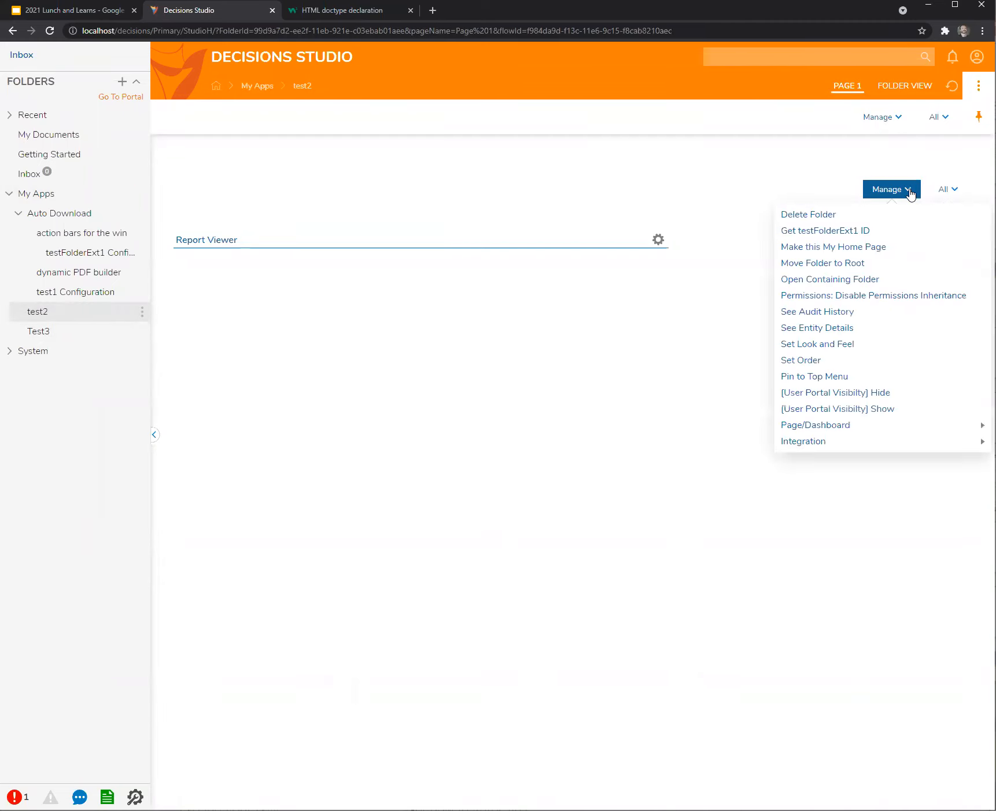
pyautogui.click(723, 177)
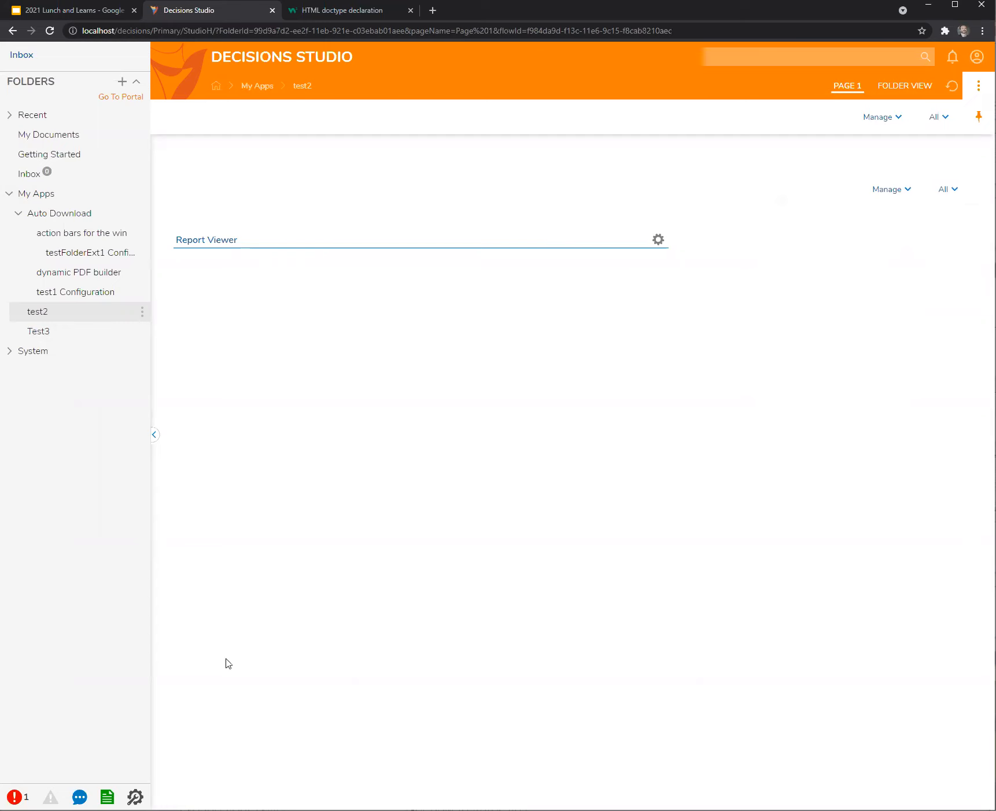
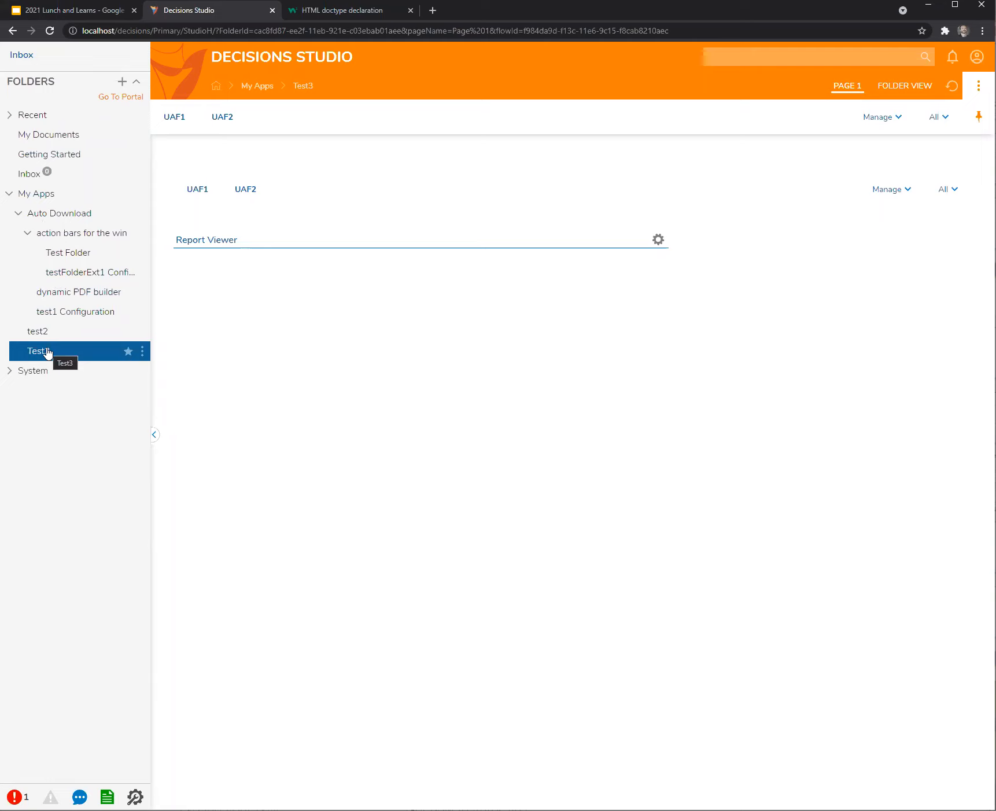
# Reopen the Test3 folder's Page 1, which shows the UAF1 and UAF2 actions.
pyautogui.click(58, 351)
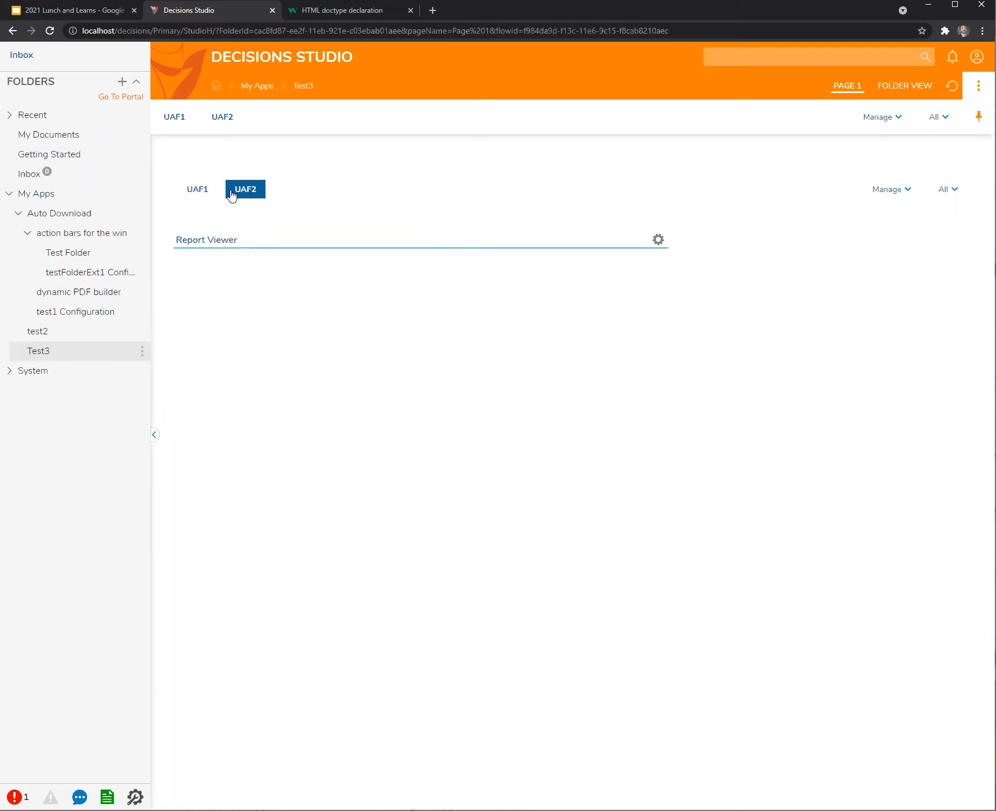
# In testFolderExt1 Configuration, create an action visibility rule named 'Hide UAF1 from all users even admin'.
pyautogui.click(67, 274)
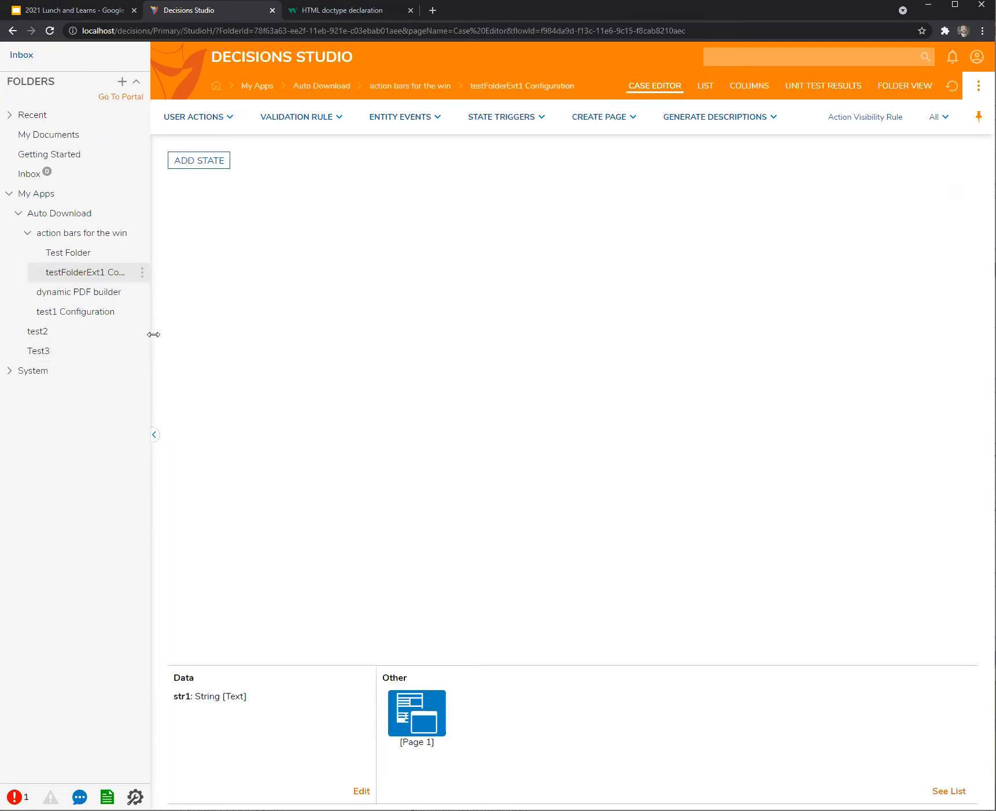
pyautogui.click(862, 121)
pyautogui.hotkey('ctrl', 'a')
pyautogui.write('Hide UA')
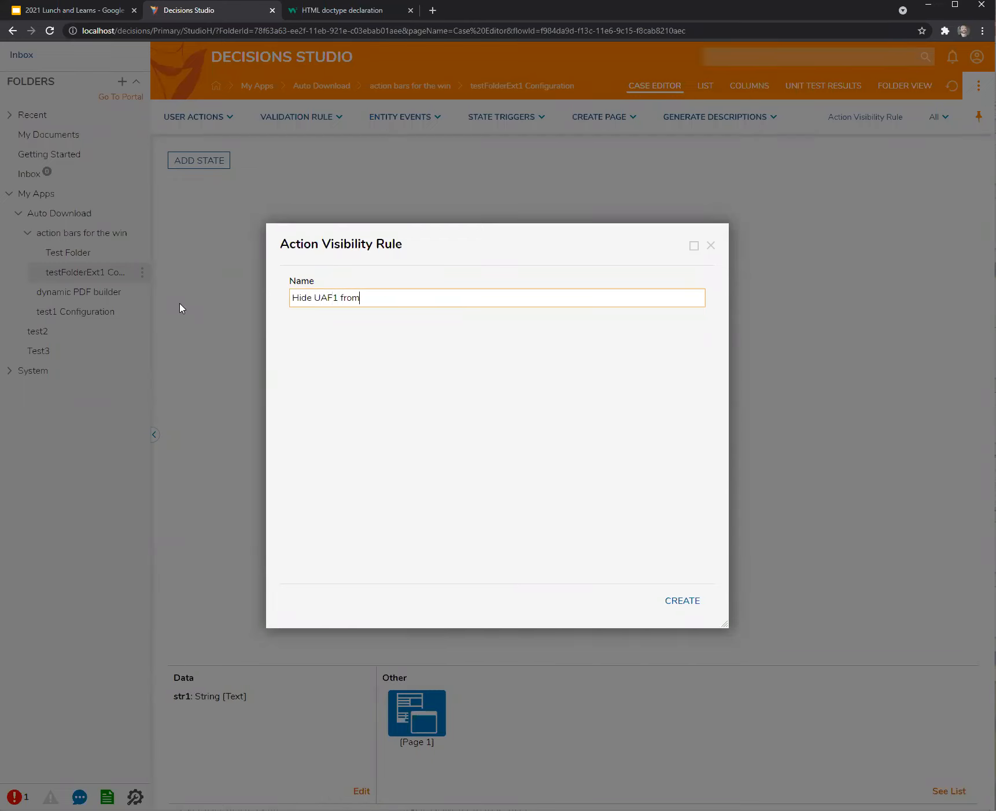
pyautogui.write('F1 from all users even admins')
pyautogui.click(681, 600)
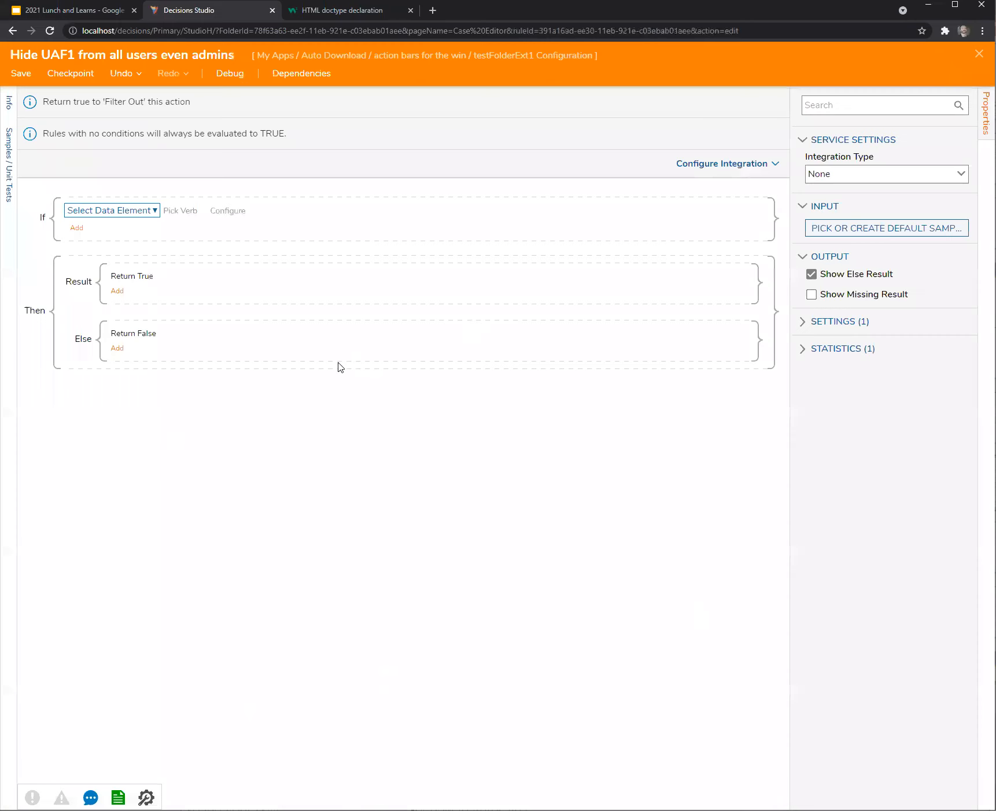
# Add the condition InitiatingUserGroups List Contains Administrators.
pyautogui.click(103, 212)
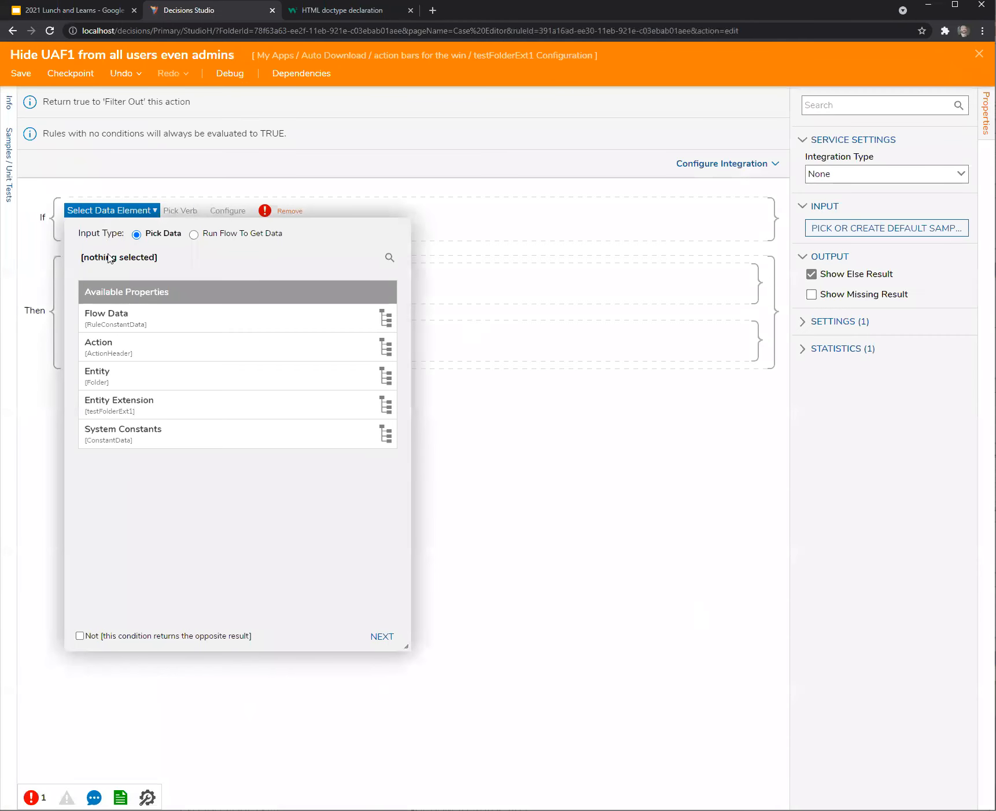
pyautogui.click(97, 324)
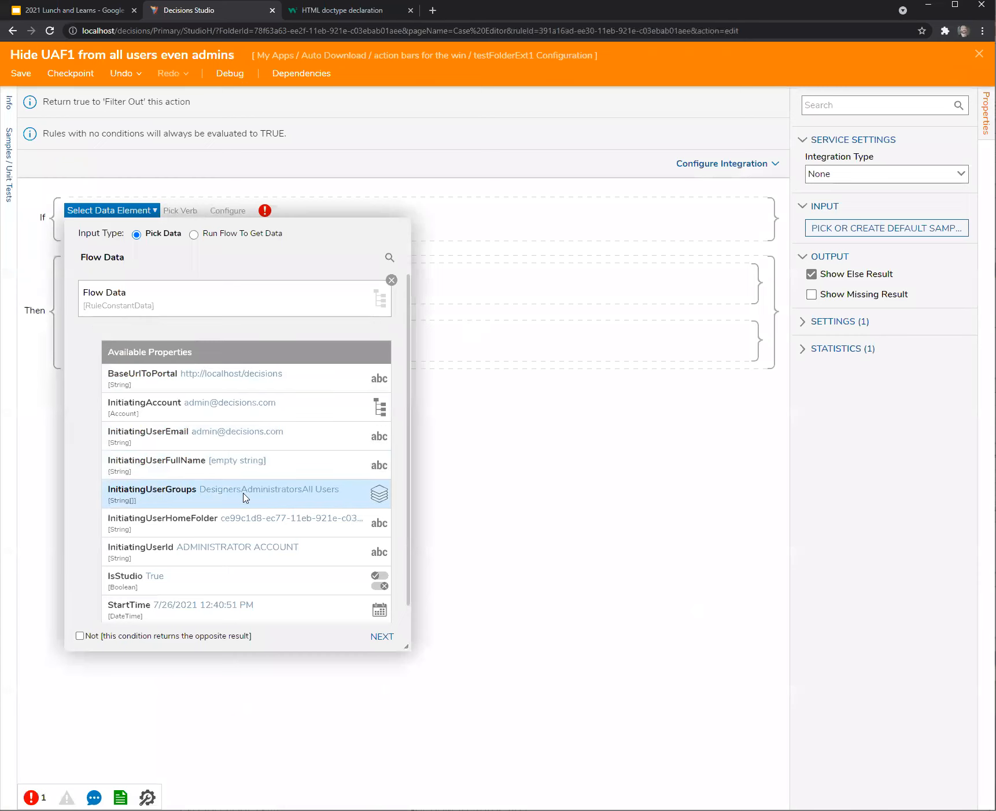
pyautogui.click(148, 499)
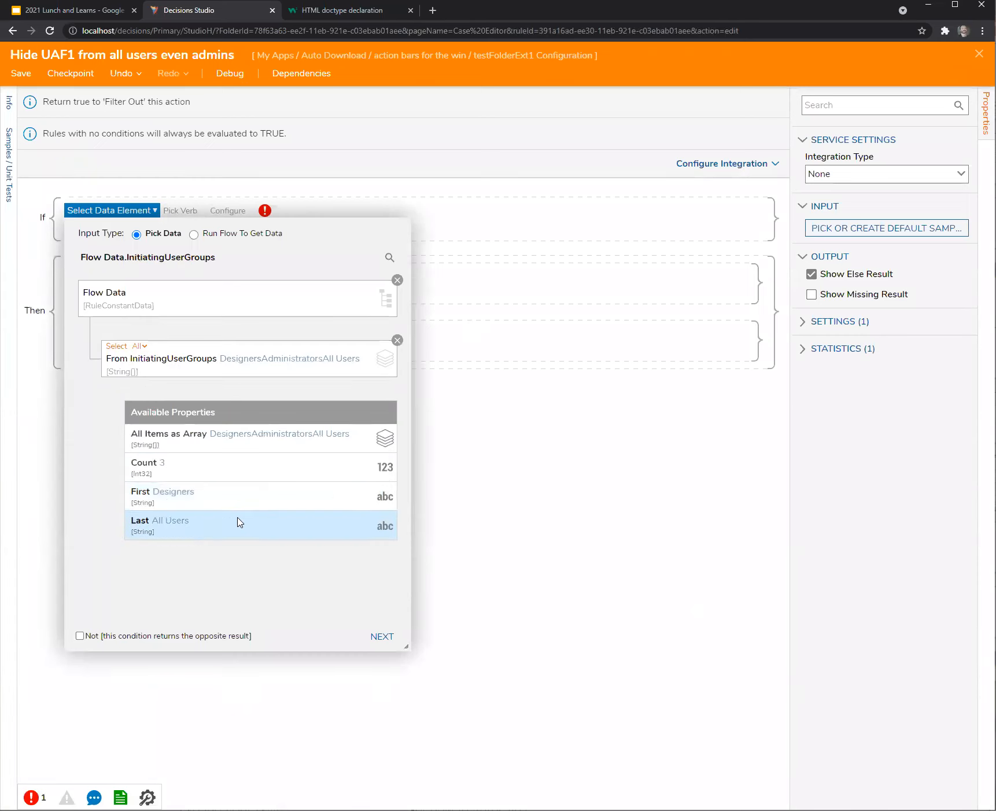
pyautogui.click(381, 636)
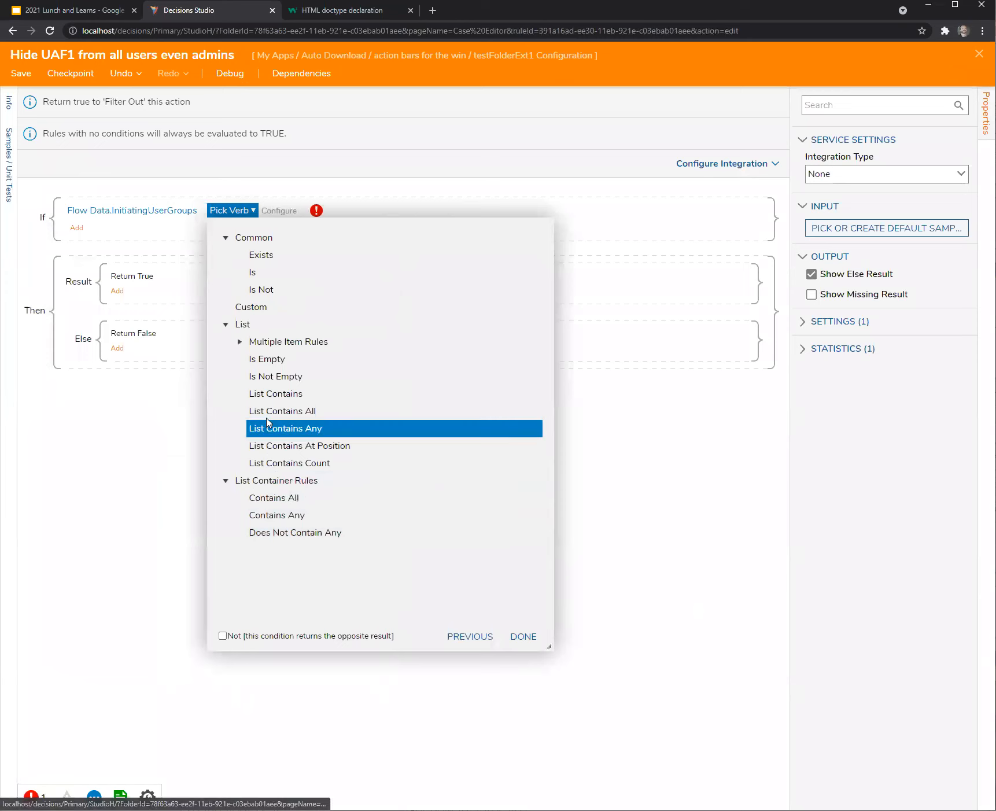
pyautogui.click(271, 396)
pyautogui.click(524, 602)
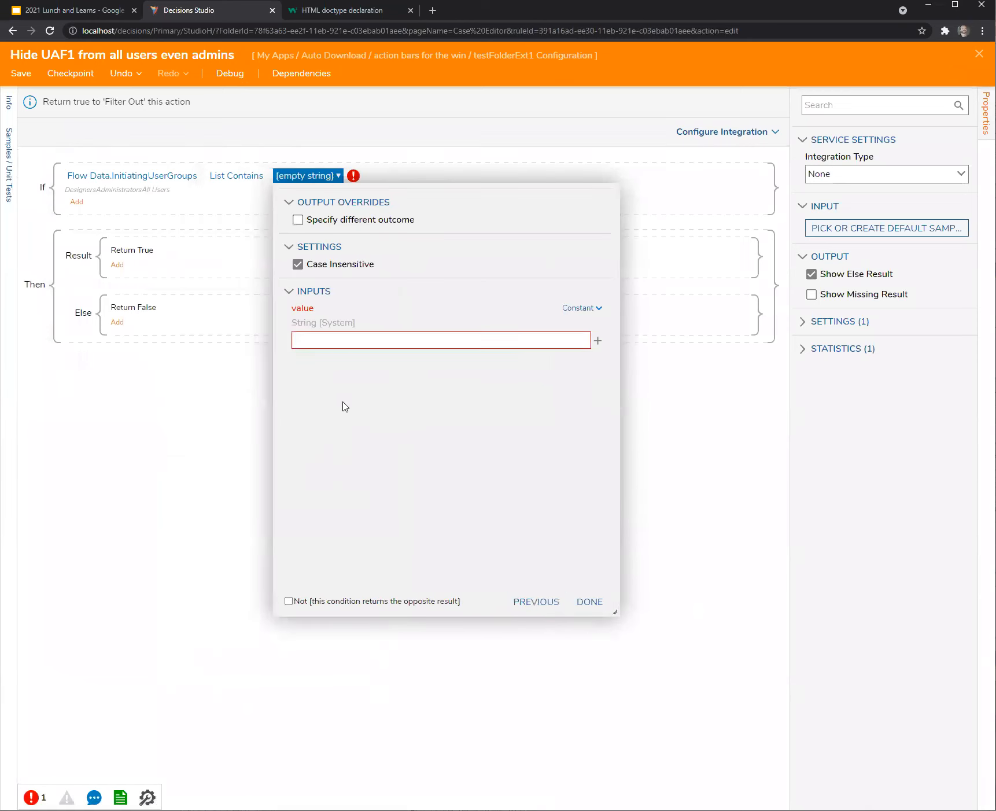
pyautogui.write('Administrators')
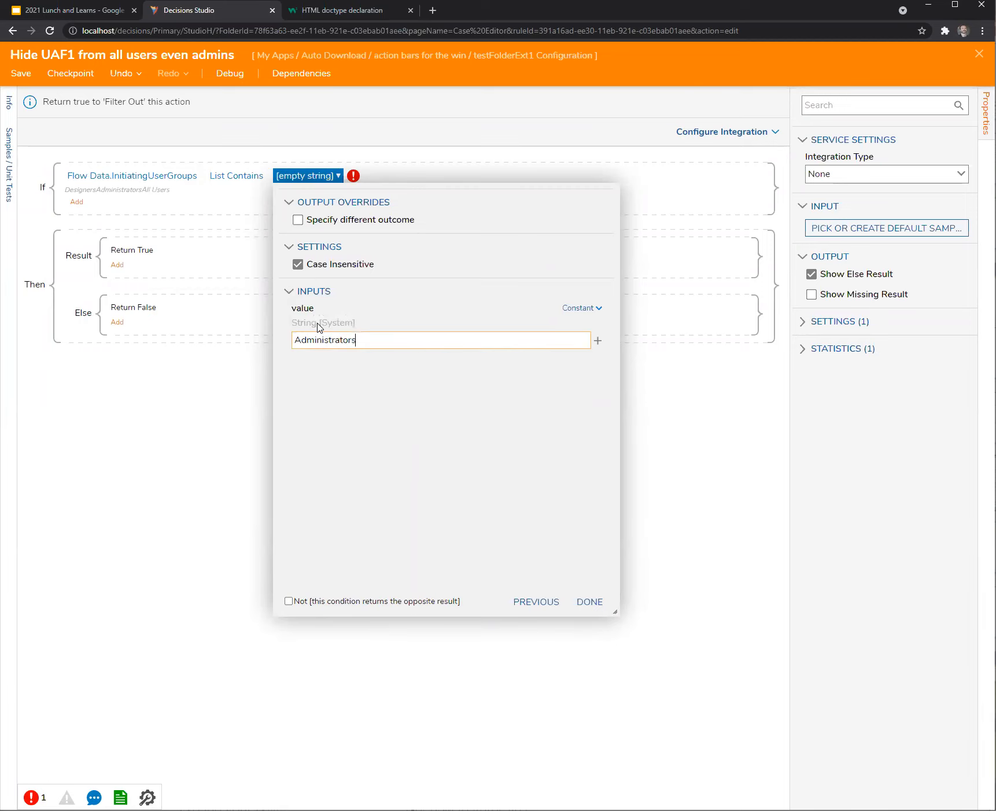
pyautogui.click(588, 601)
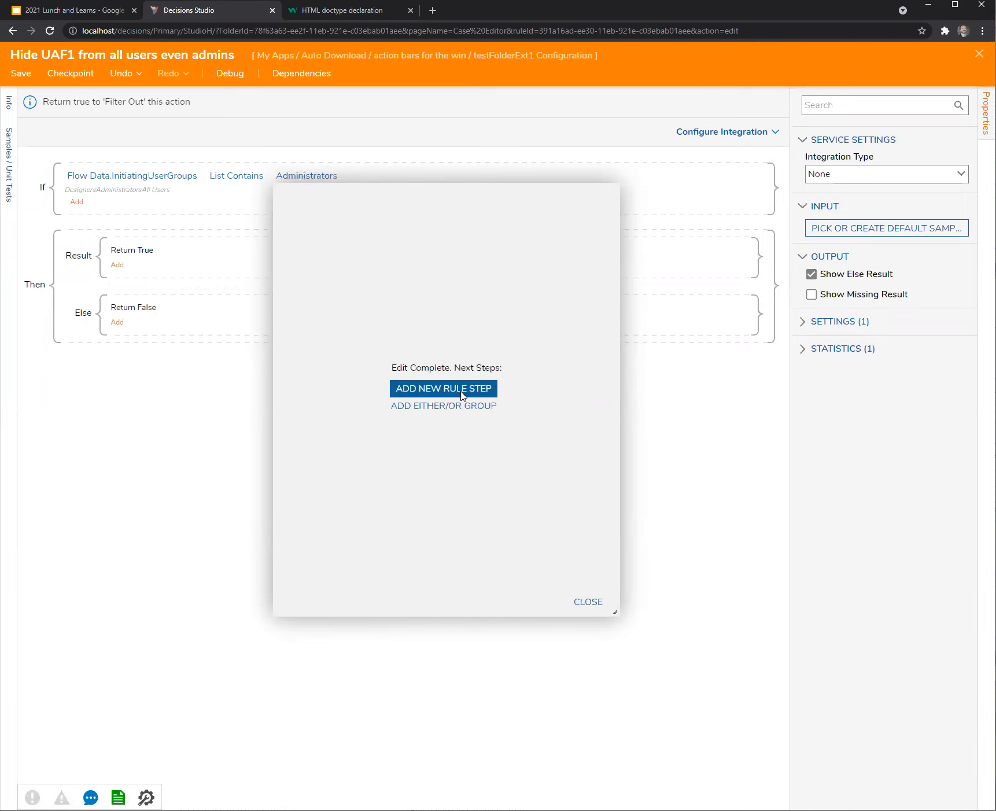
# Add a second condition, Action.Name Equals UAF1, then close and save the rule.
pyautogui.click(463, 395)
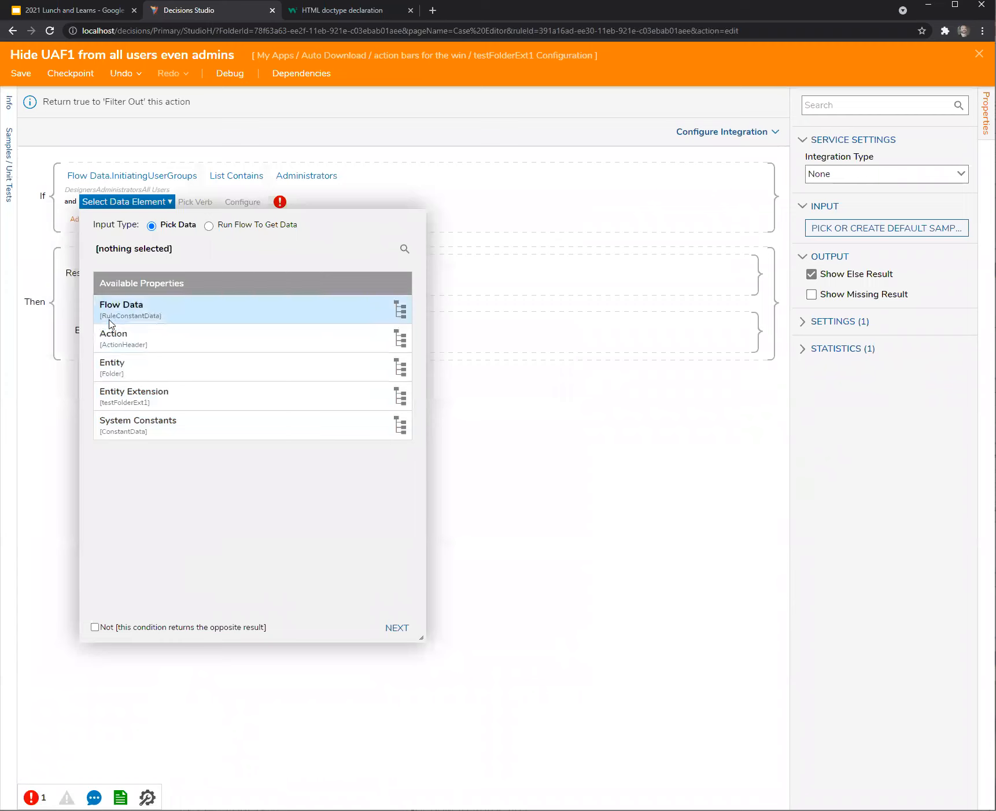
pyautogui.click(110, 338)
pyautogui.scroll(-5, 192, 526)
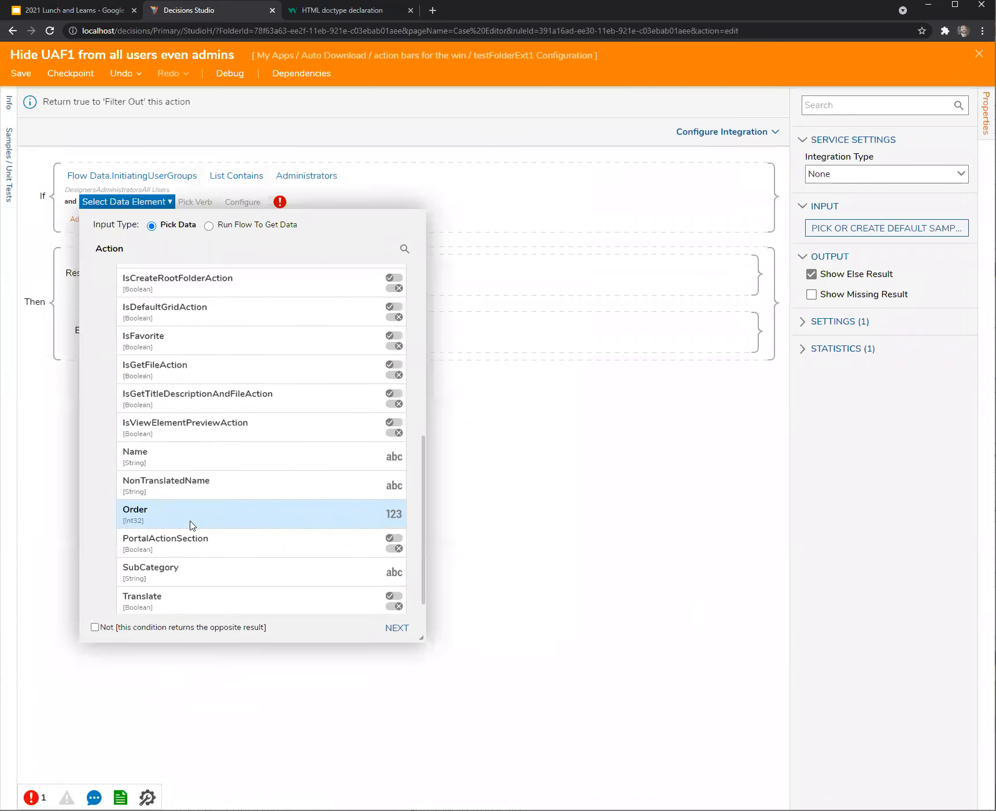
pyautogui.click(136, 452)
pyautogui.click(397, 628)
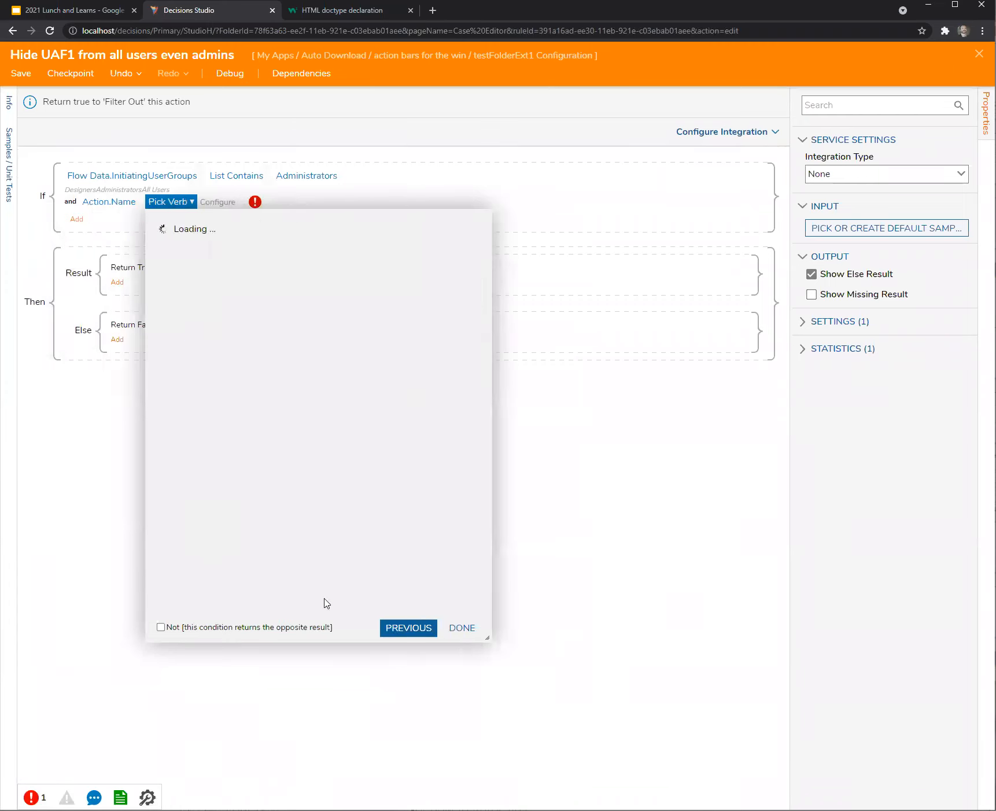
pyautogui.click(211, 456)
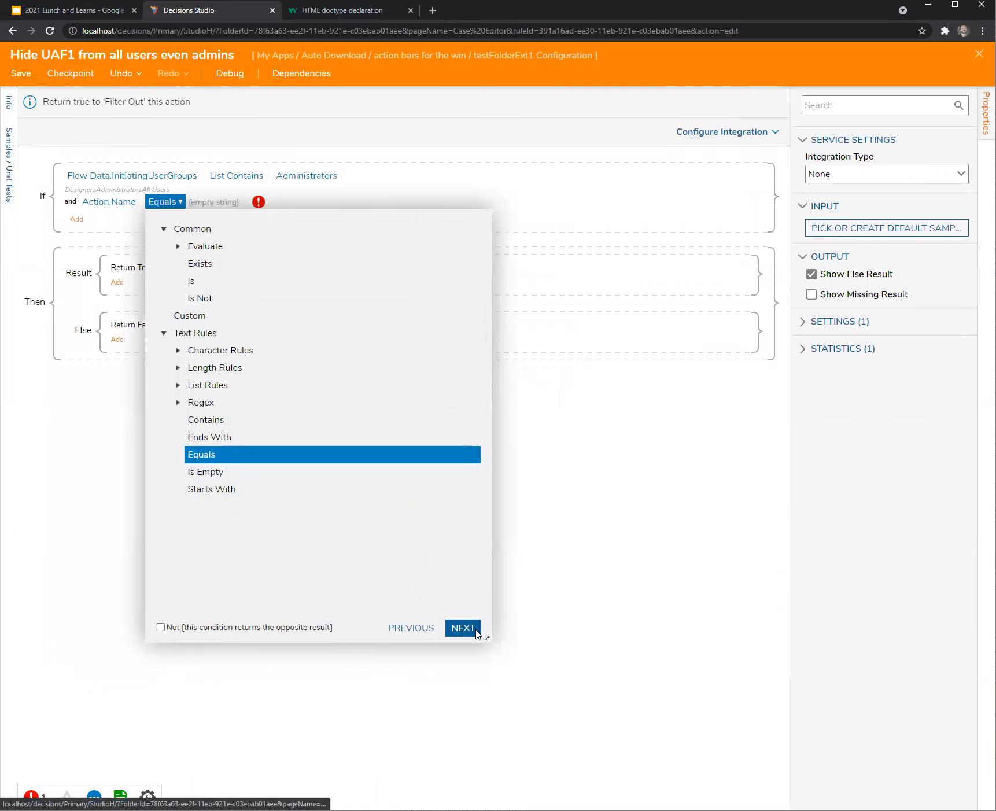
pyautogui.click(463, 627)
pyautogui.click(287, 368)
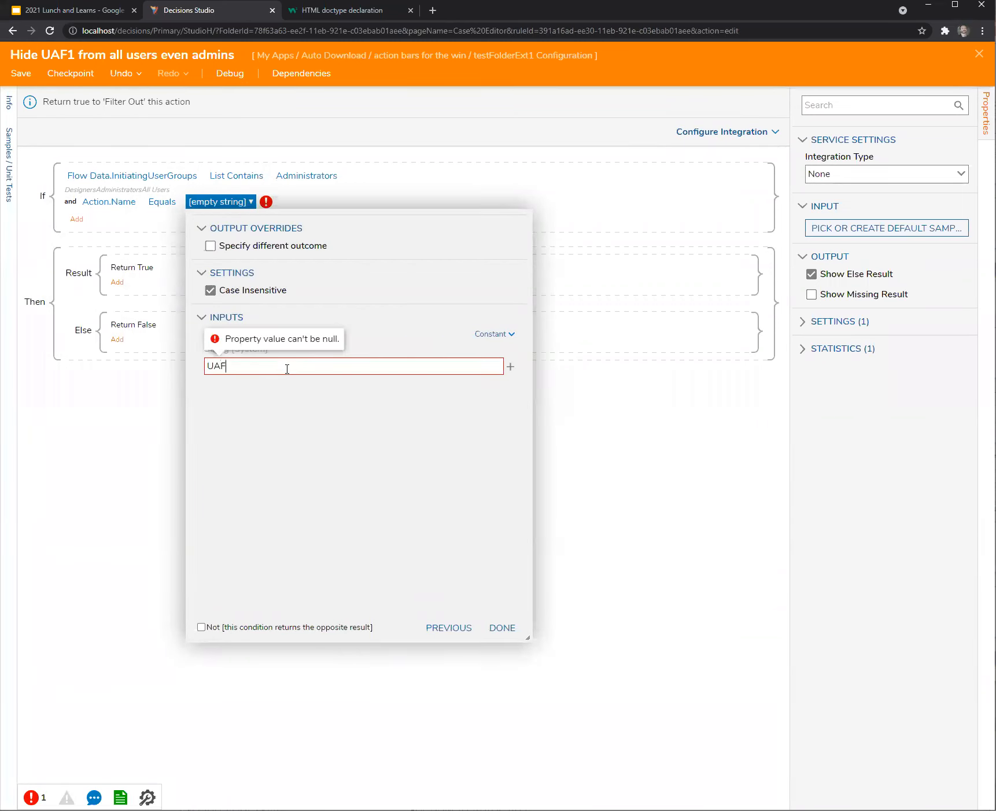
pyautogui.click(502, 627)
pyautogui.click(501, 626)
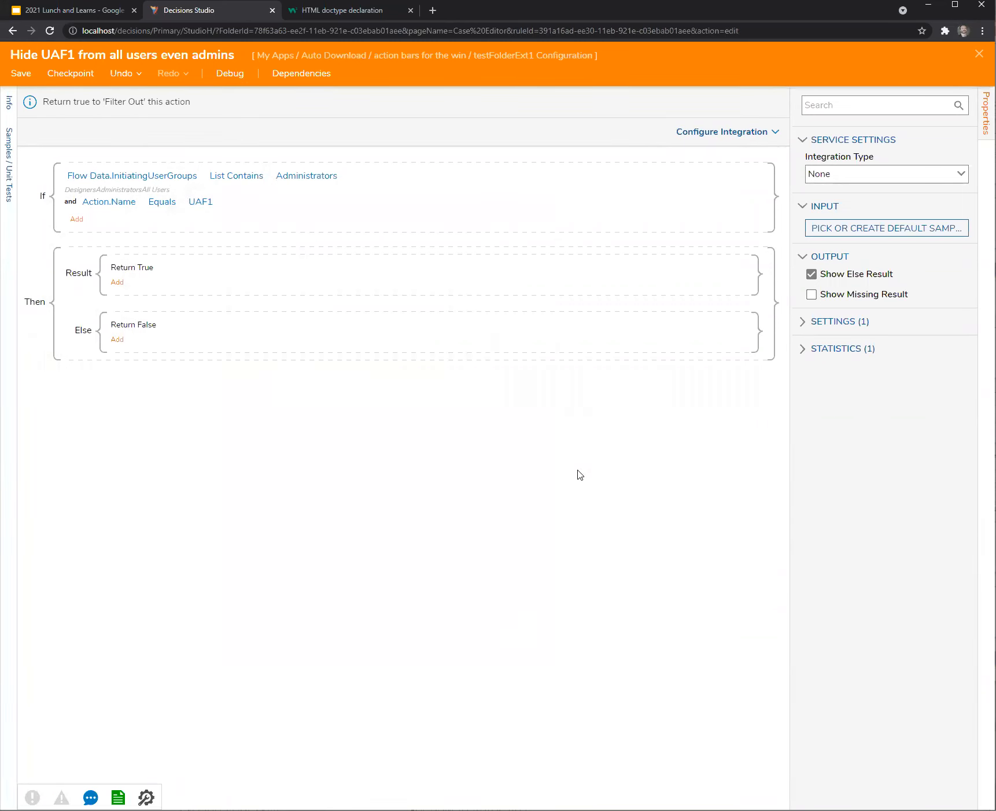
pyautogui.click(979, 54)
pyautogui.click(606, 501)
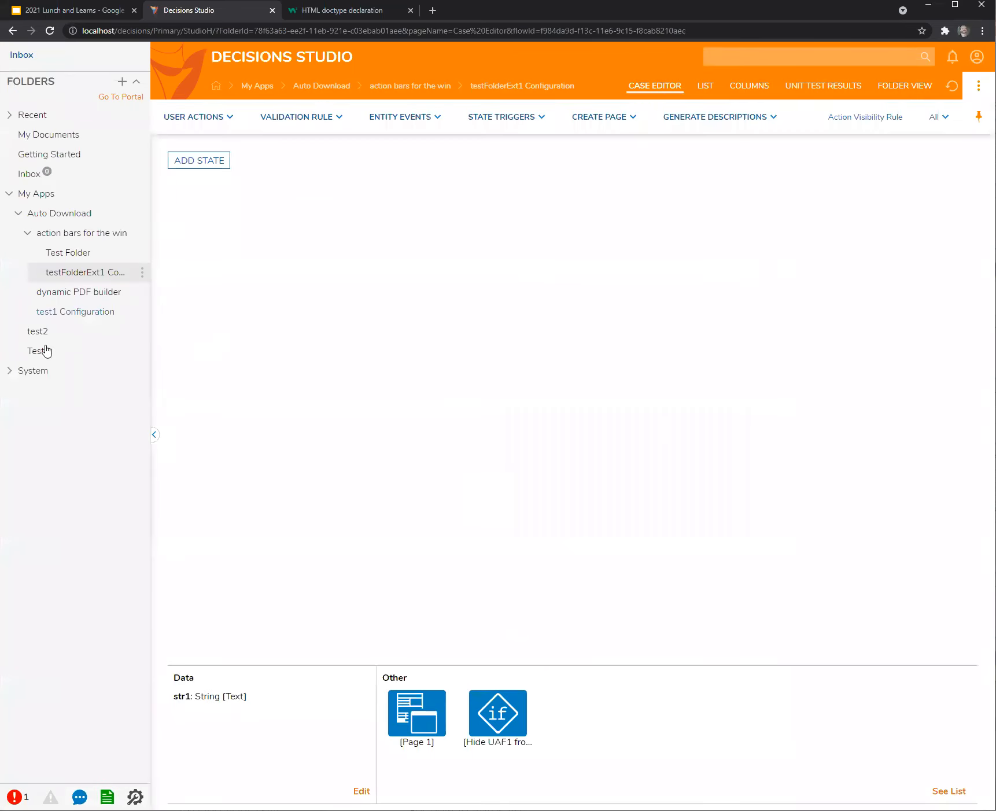
# Open the test2 folder page and list its available actions.
pyautogui.click(39, 332)
pyautogui.click(46, 349)
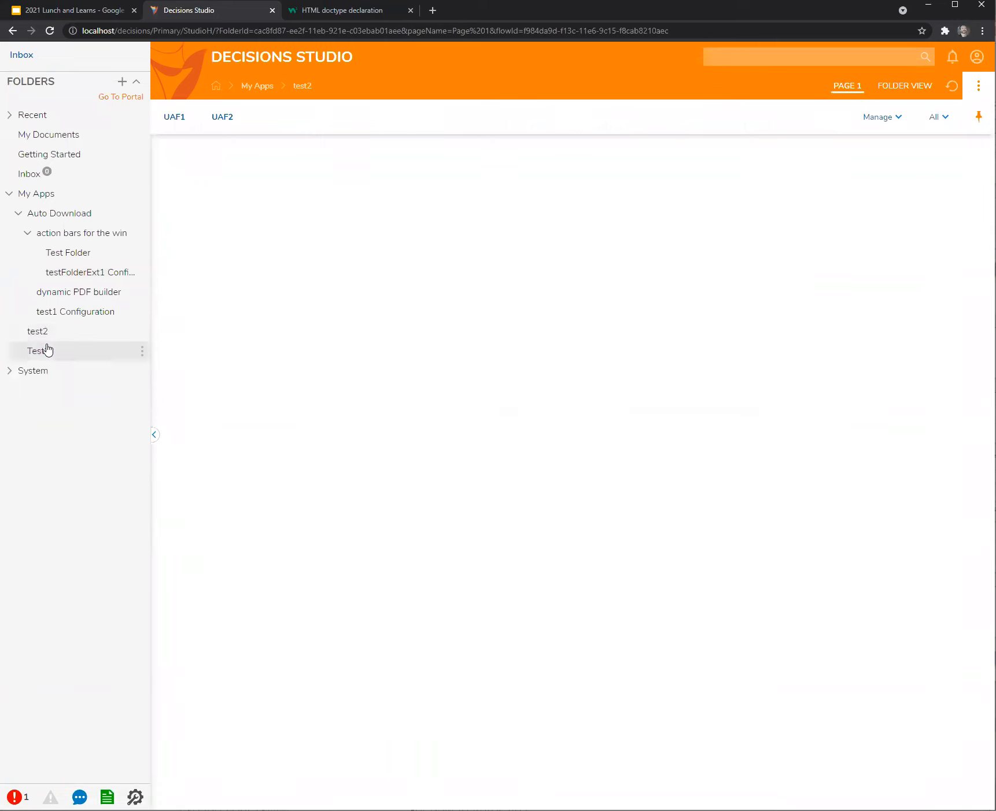
pyautogui.click(38, 332)
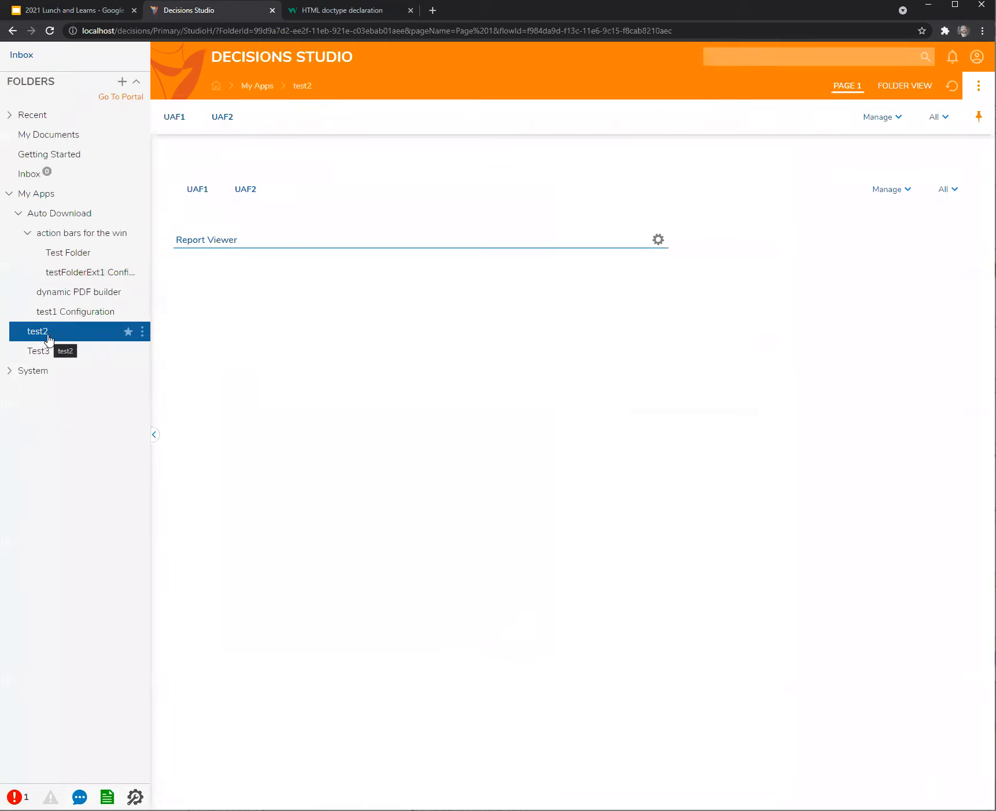
pyautogui.rightClick(55, 336)
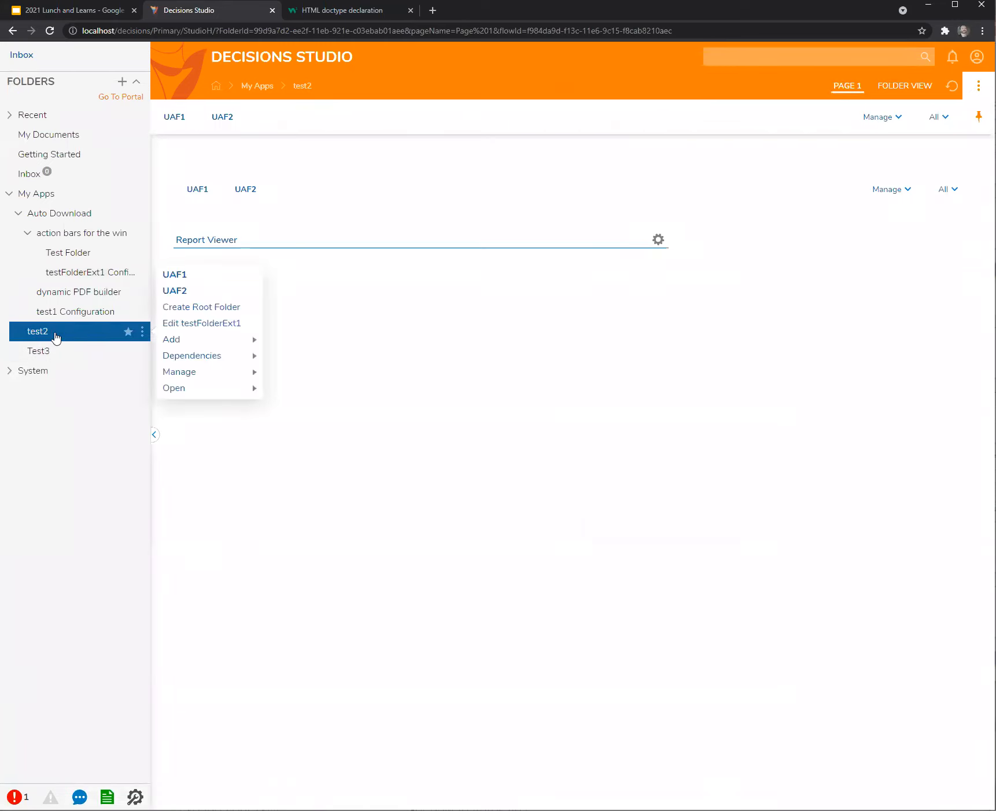
pyautogui.click(296, 395)
# Review the Hide UAF1 rule in testFolderExt1 Configuration, then return to test2's page.
pyautogui.click(81, 277)
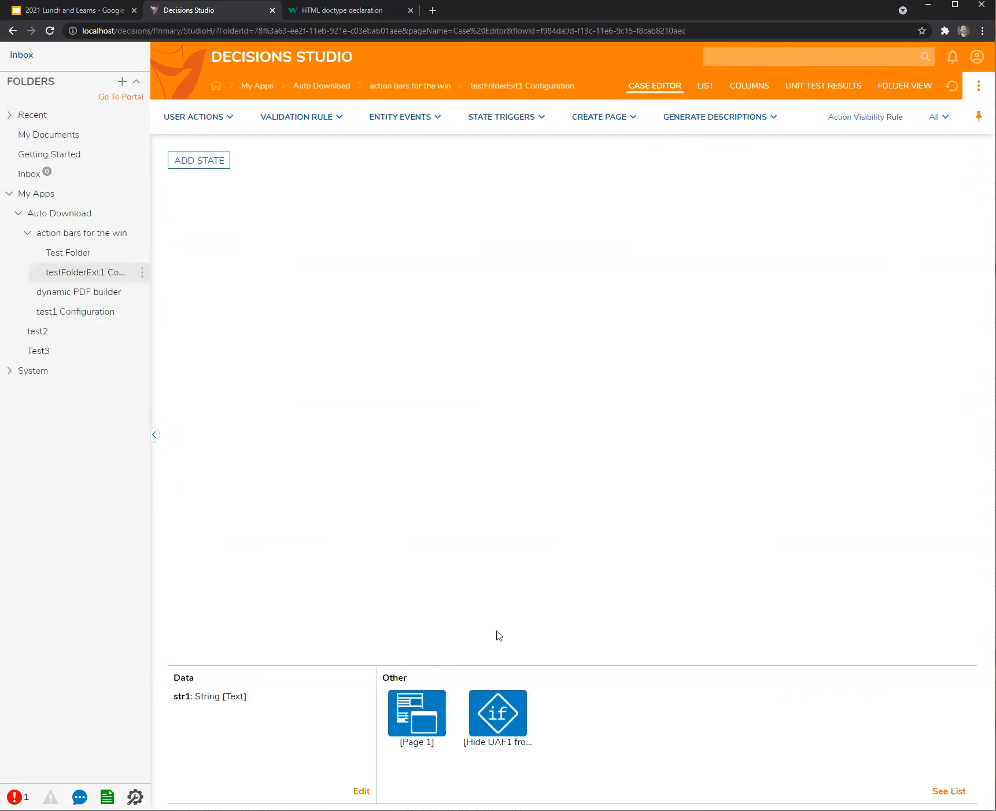
pyautogui.doubleClick(496, 718)
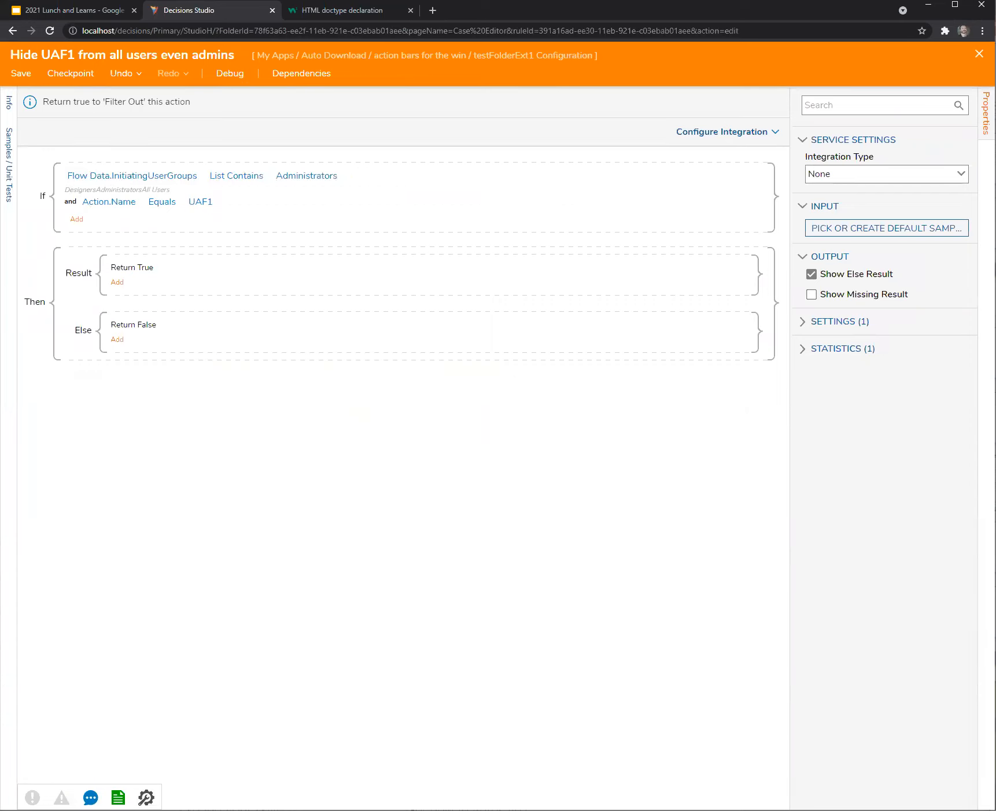
pyautogui.click(979, 54)
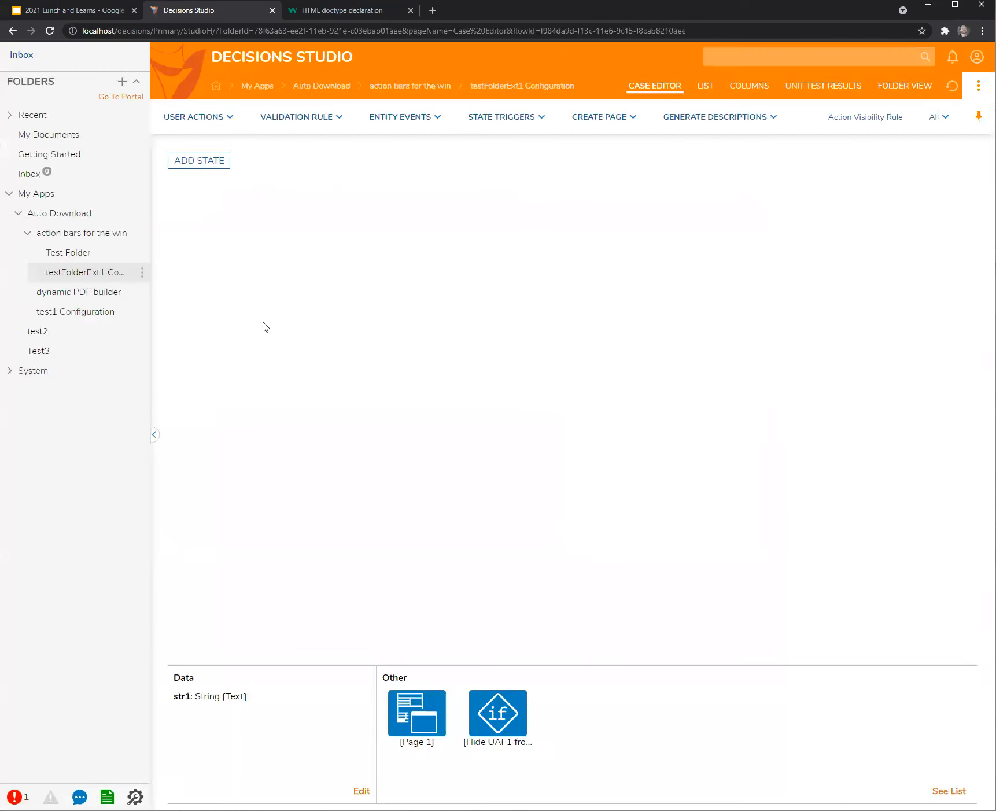
pyautogui.click(38, 333)
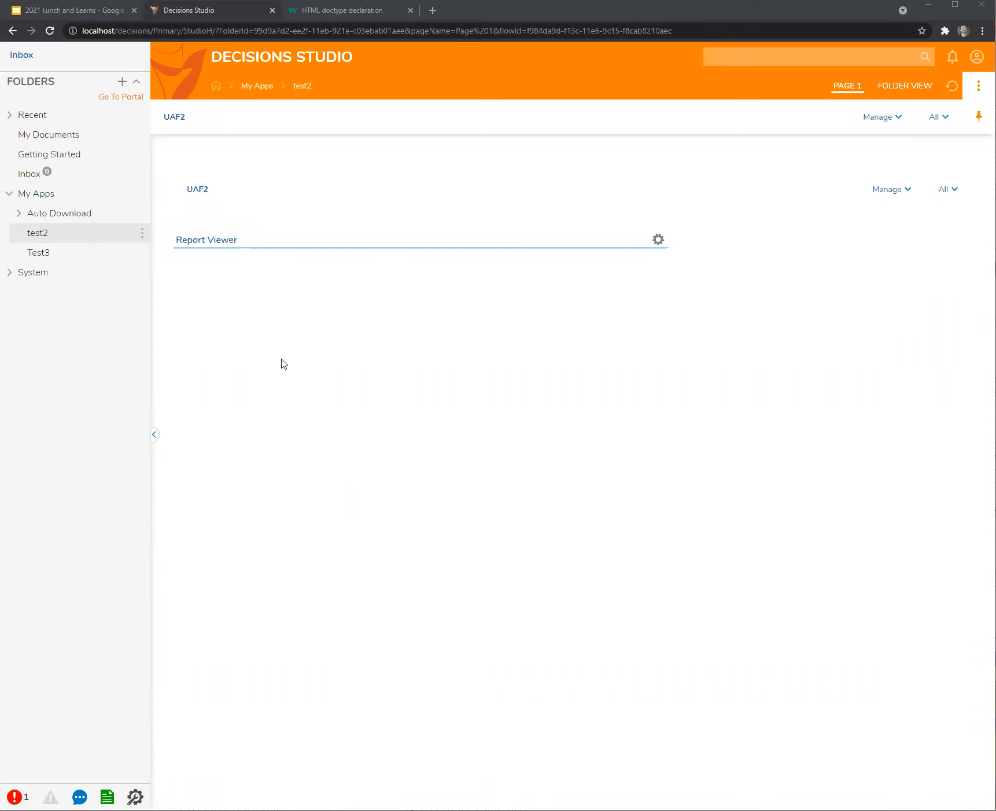
pyautogui.click(39, 240)
pyautogui.rightClick(39, 233)
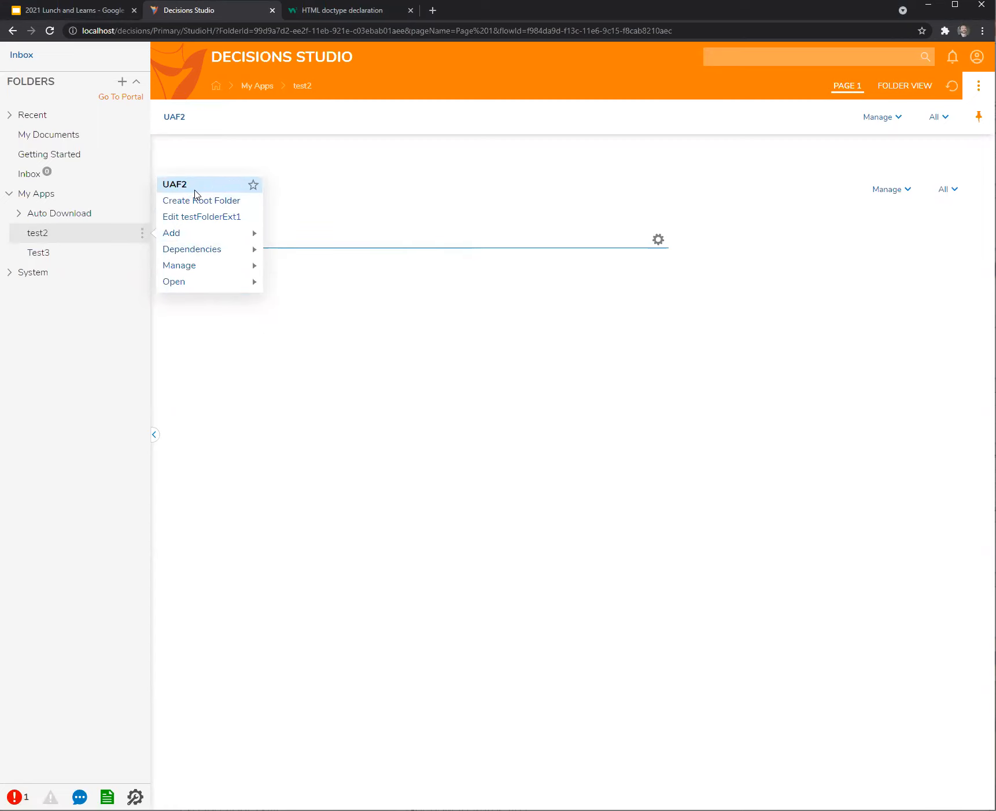
pyautogui.moveTo(197, 270)
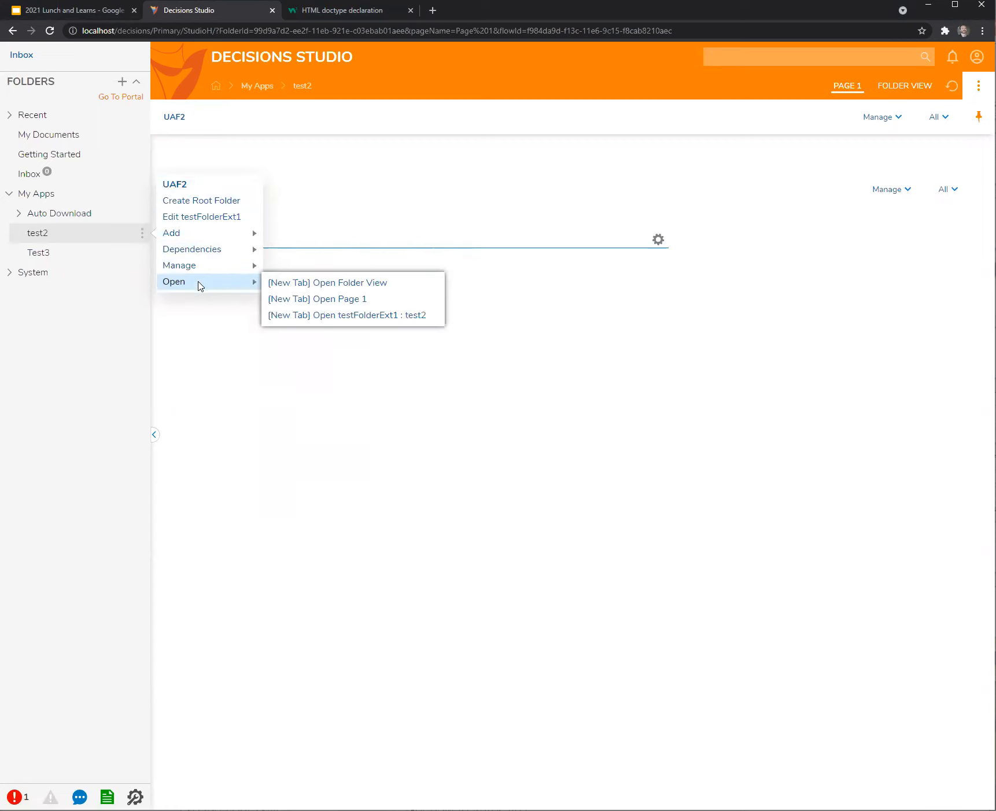
pyautogui.click(964, 193)
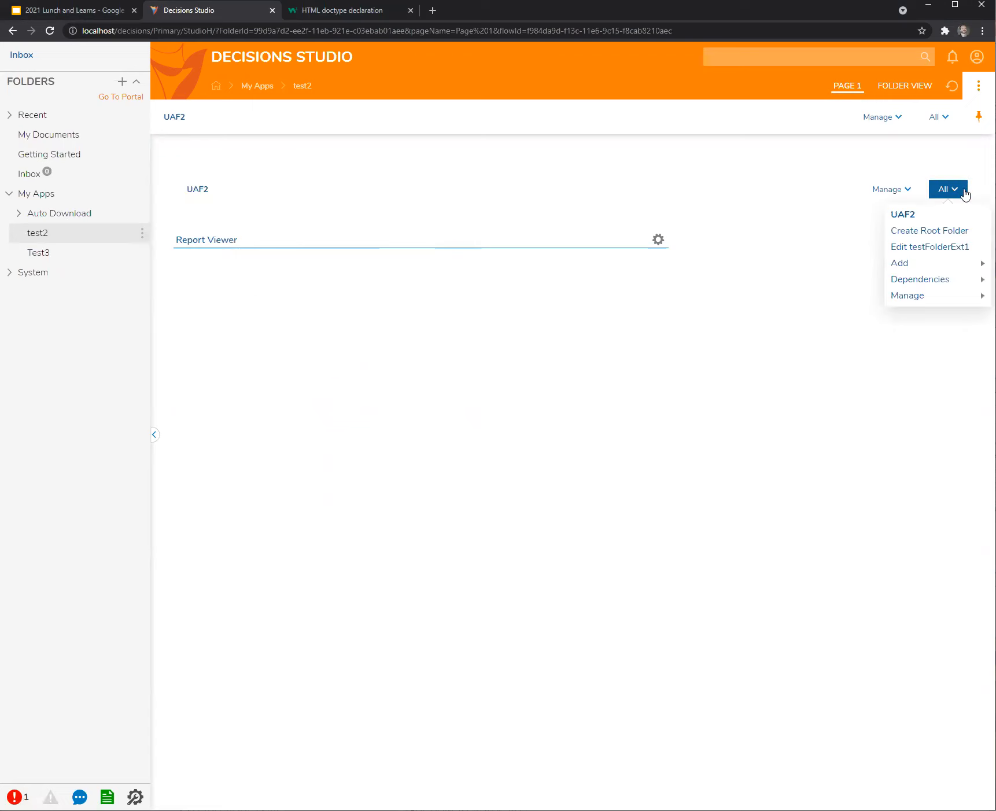
pyautogui.moveTo(921, 300)
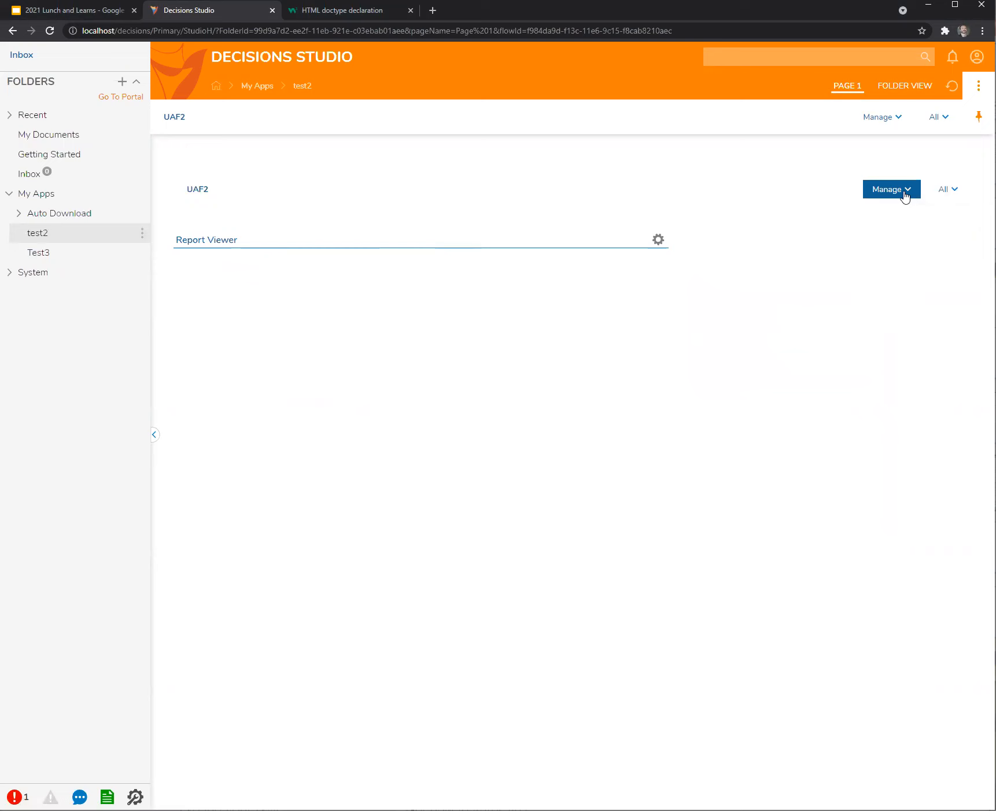
pyautogui.rightClick(55, 236)
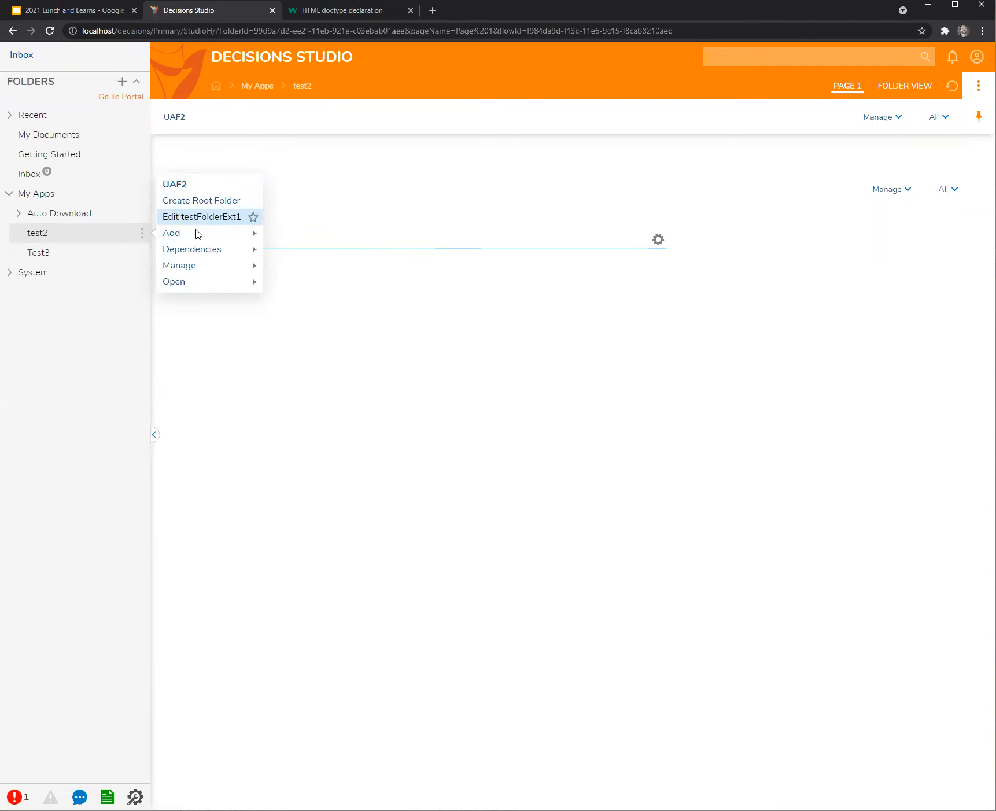
pyautogui.click(364, 210)
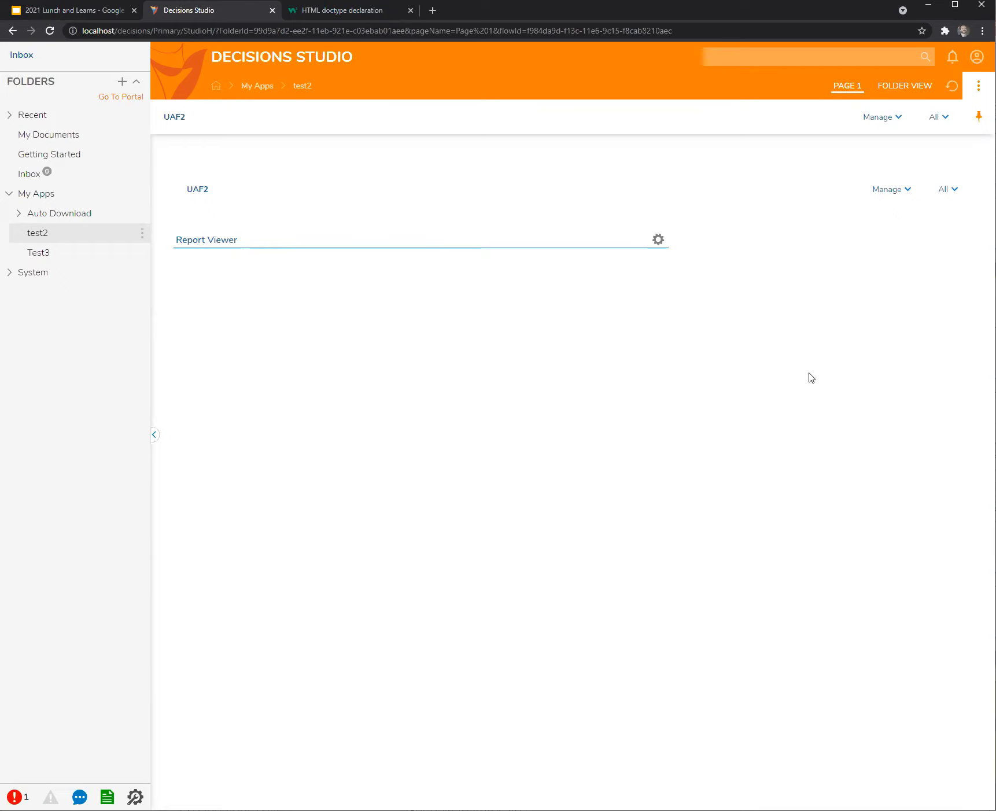
# Expand Auto Download and action bars for the win, and open testFolderExt1 Configuration.
pyautogui.click(19, 213)
pyautogui.click(60, 274)
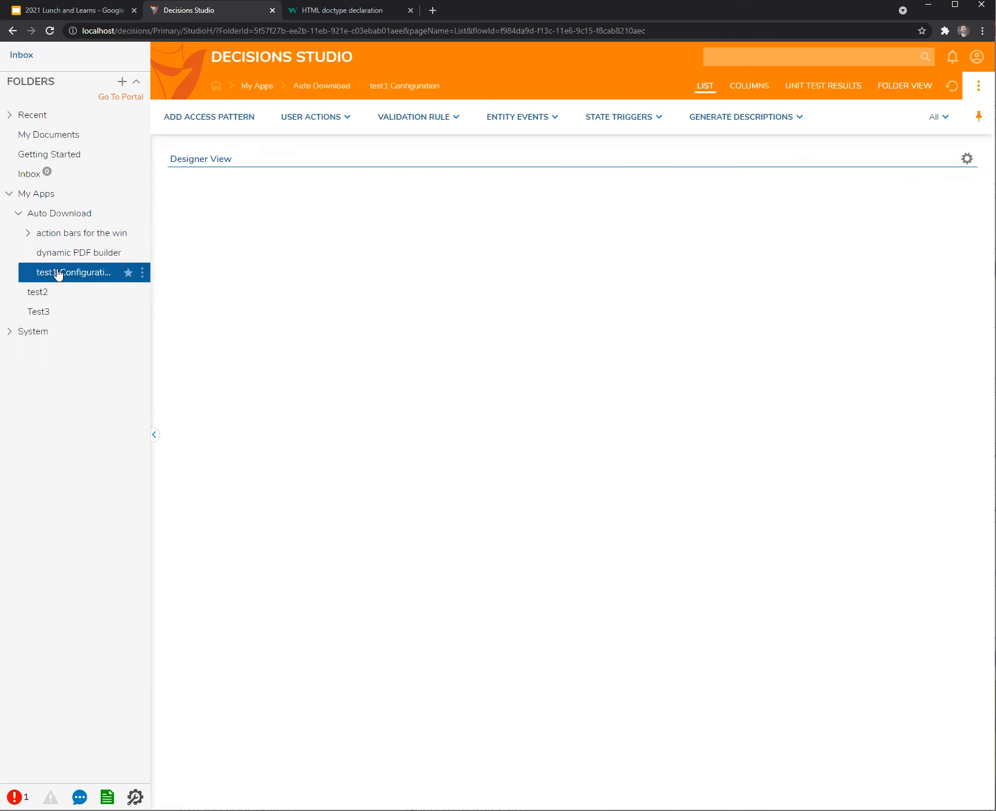
pyautogui.click(55, 234)
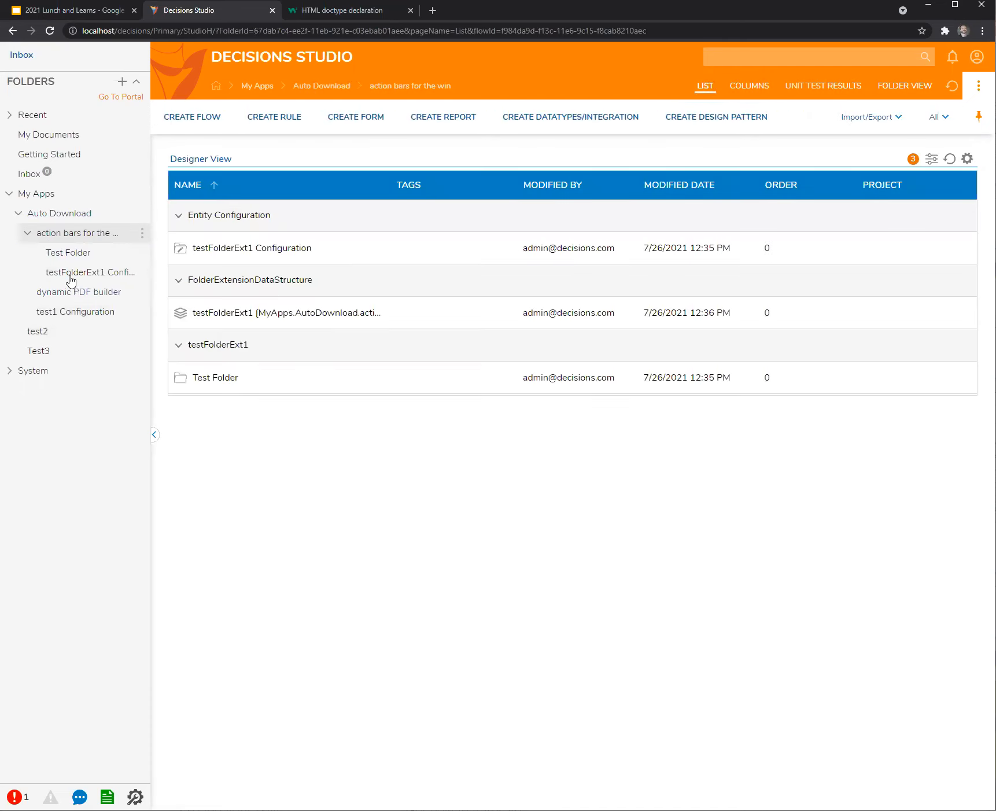
pyautogui.click(70, 276)
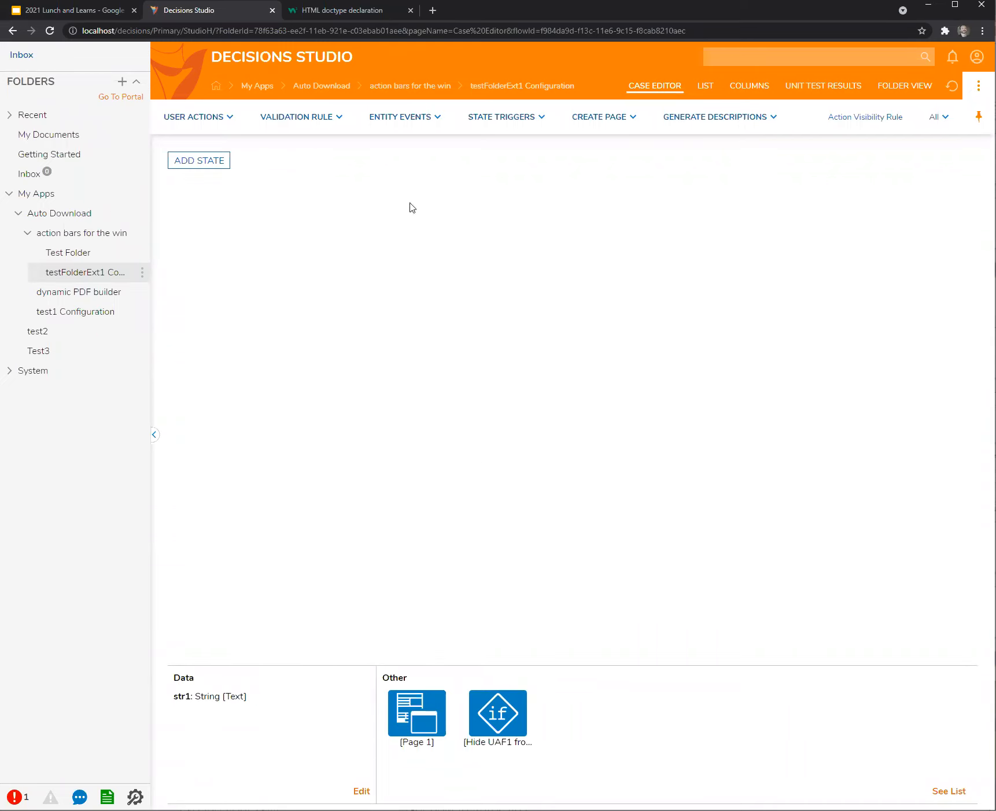
# Check test2's full page action list, then show testFolderExt1 Configuration's item list.
pyautogui.click(65, 335)
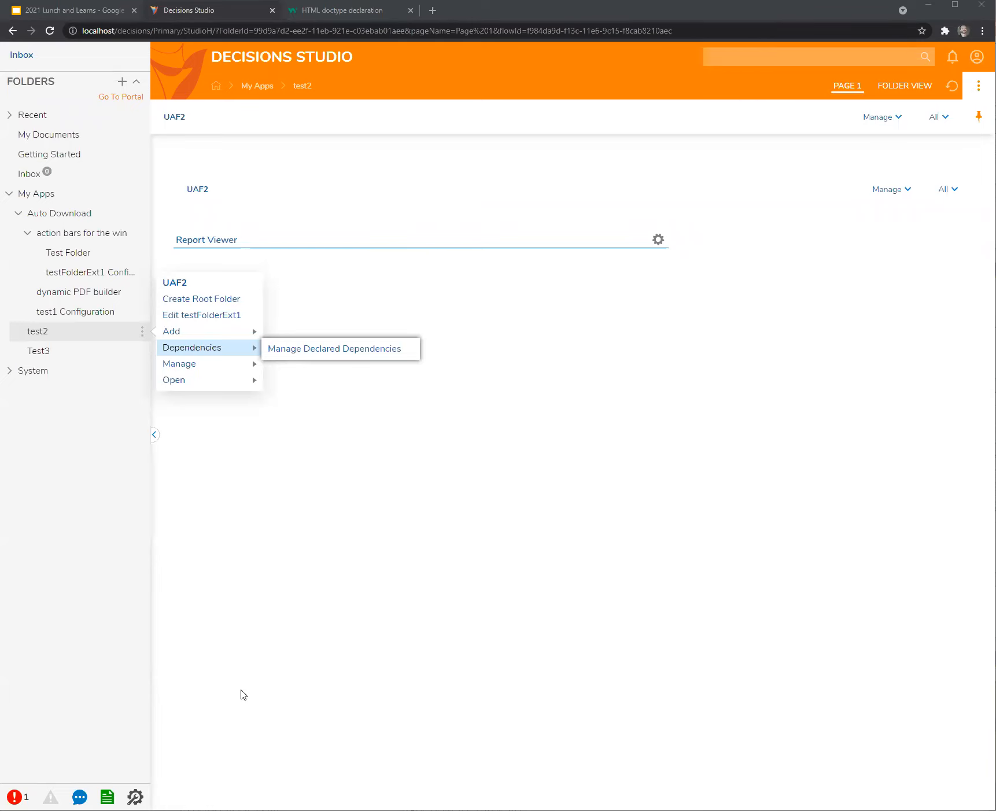
pyautogui.click(948, 191)
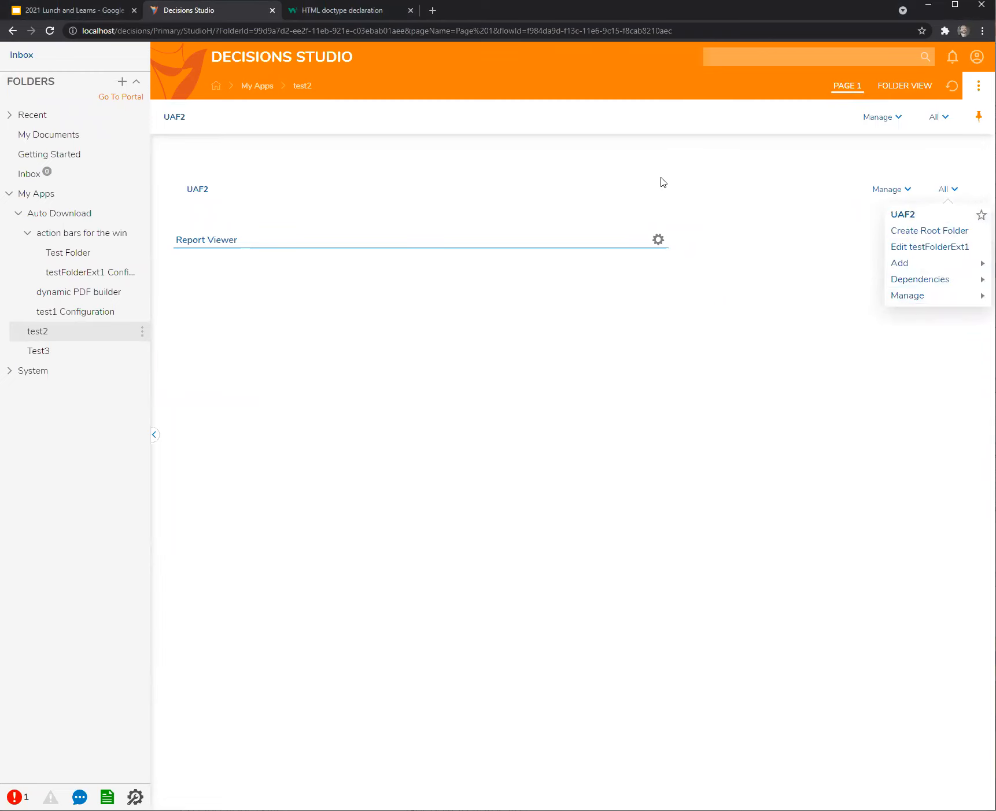
pyautogui.click(702, 177)
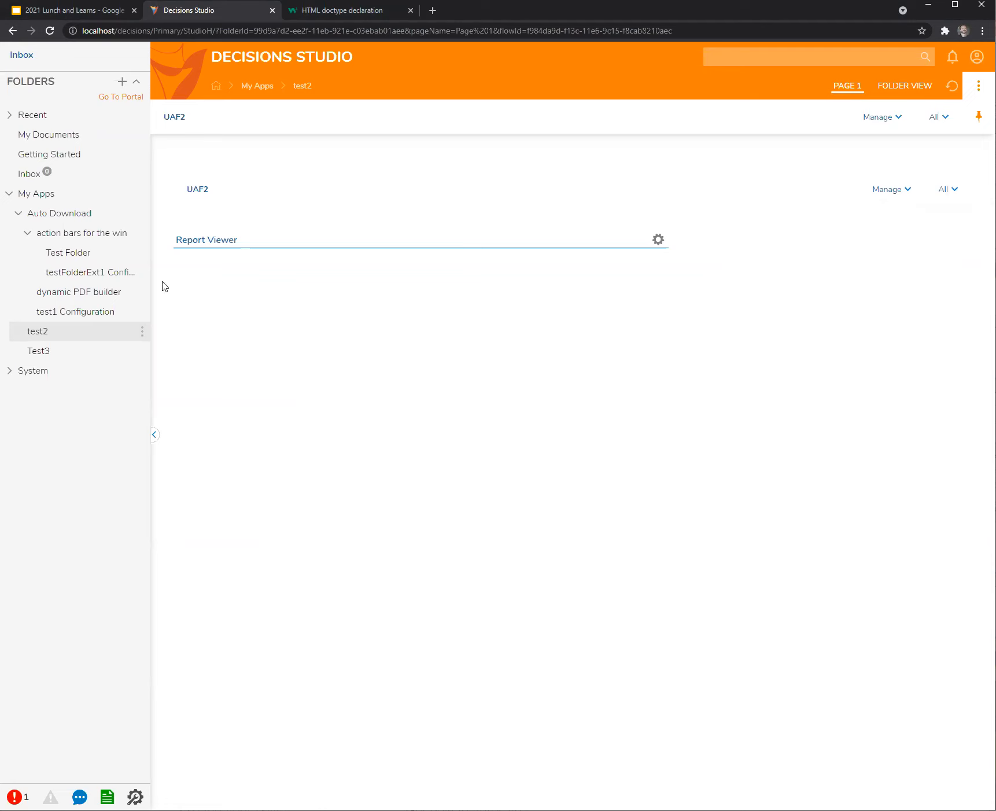
pyautogui.click(60, 272)
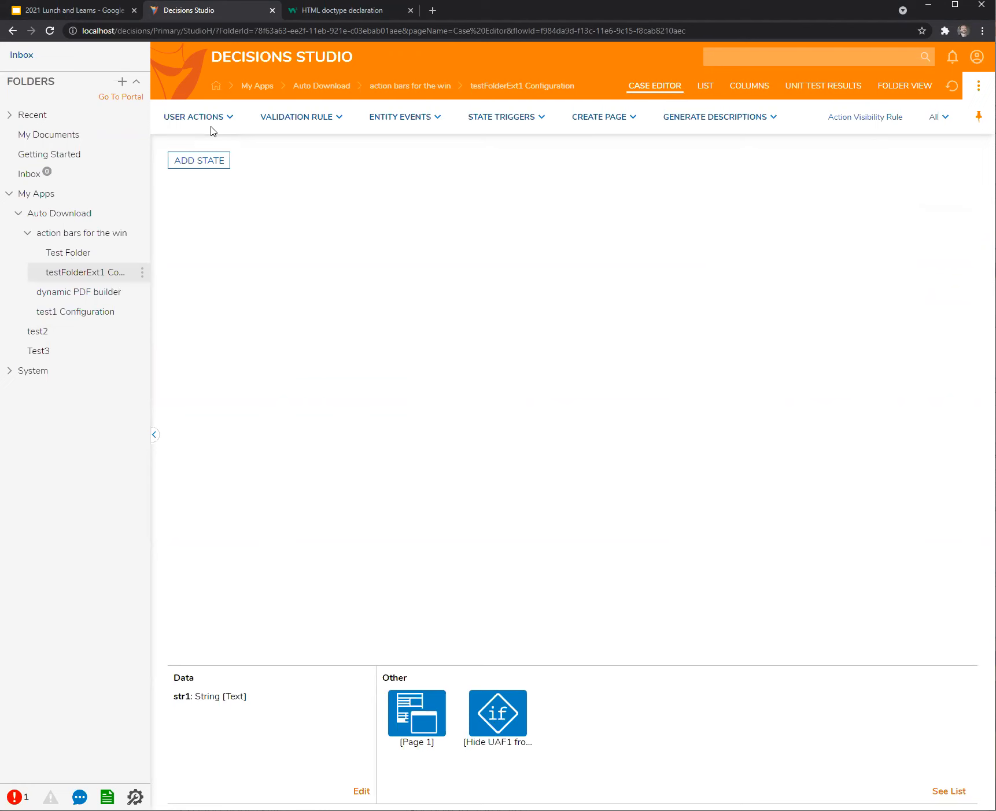
pyautogui.click(707, 87)
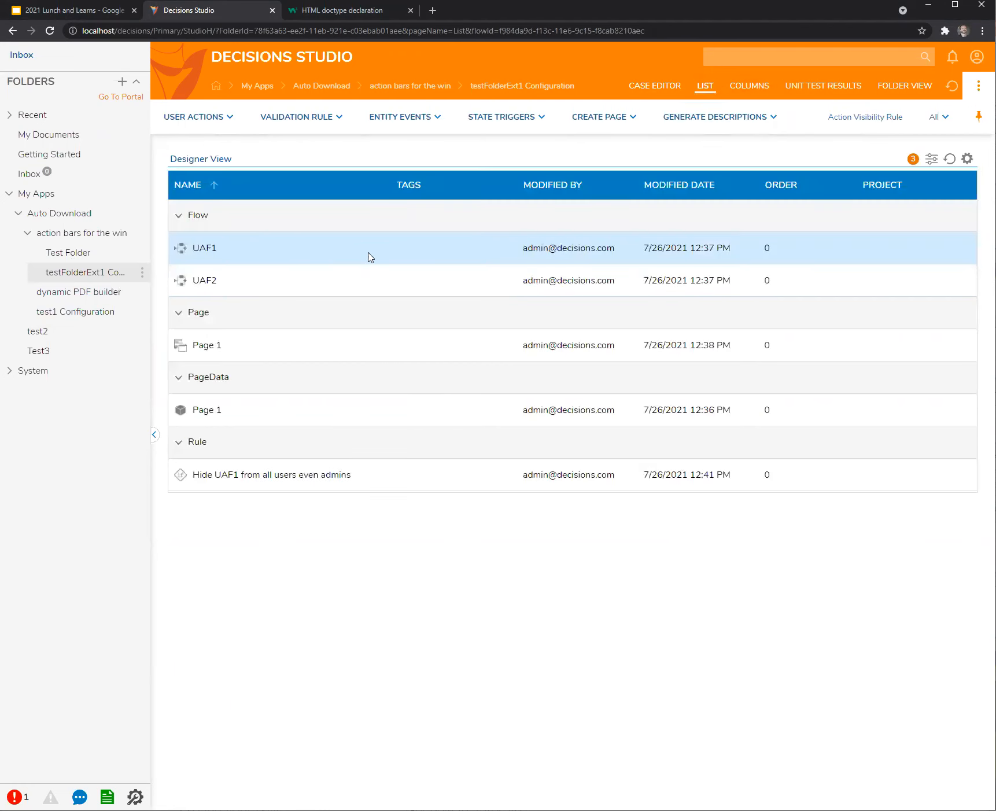
# Open UAF2's classification settings and enter 'Custom CAT' as the Category Name.
pyautogui.click(202, 284)
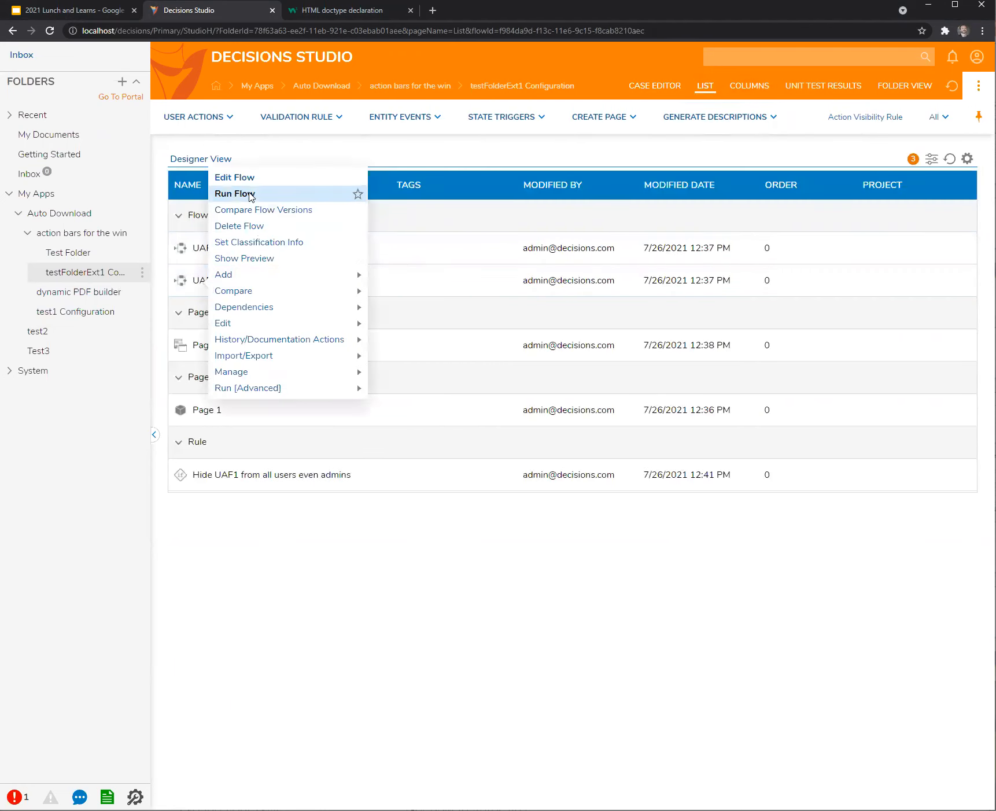
pyautogui.click(250, 243)
pyautogui.click(338, 391)
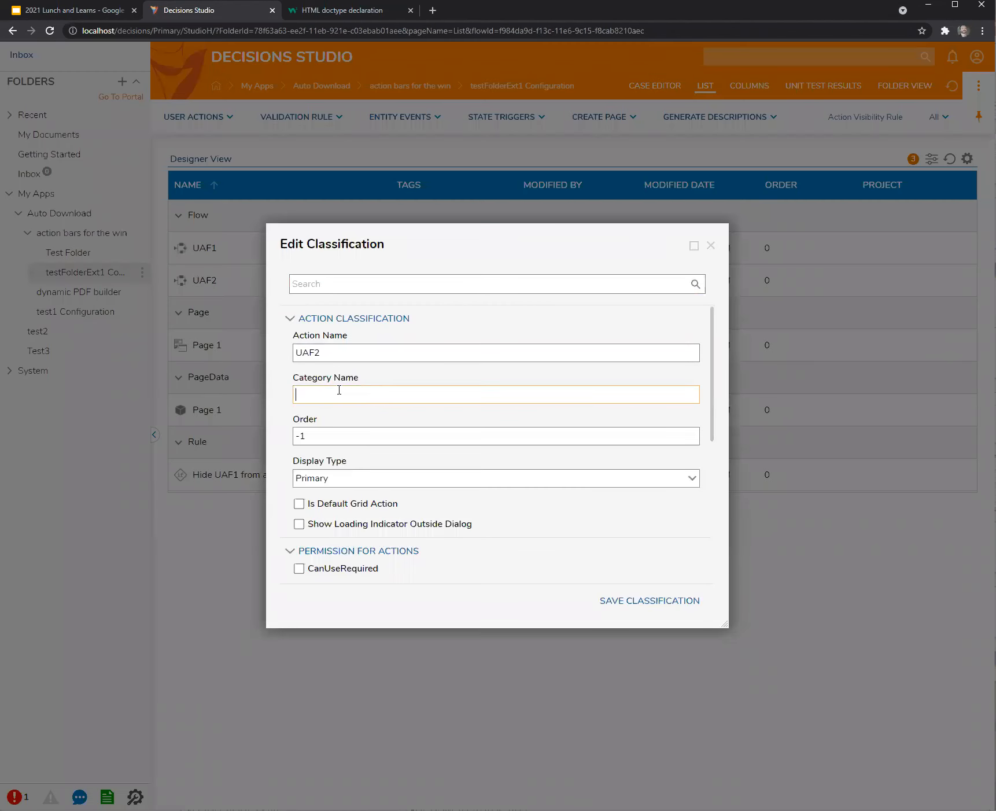
pyautogui.write('Custom CAT')
# Save UAF2's Custom CAT classification, check the grouping on the test2 and Test3 pages.
pyautogui.click(659, 602)
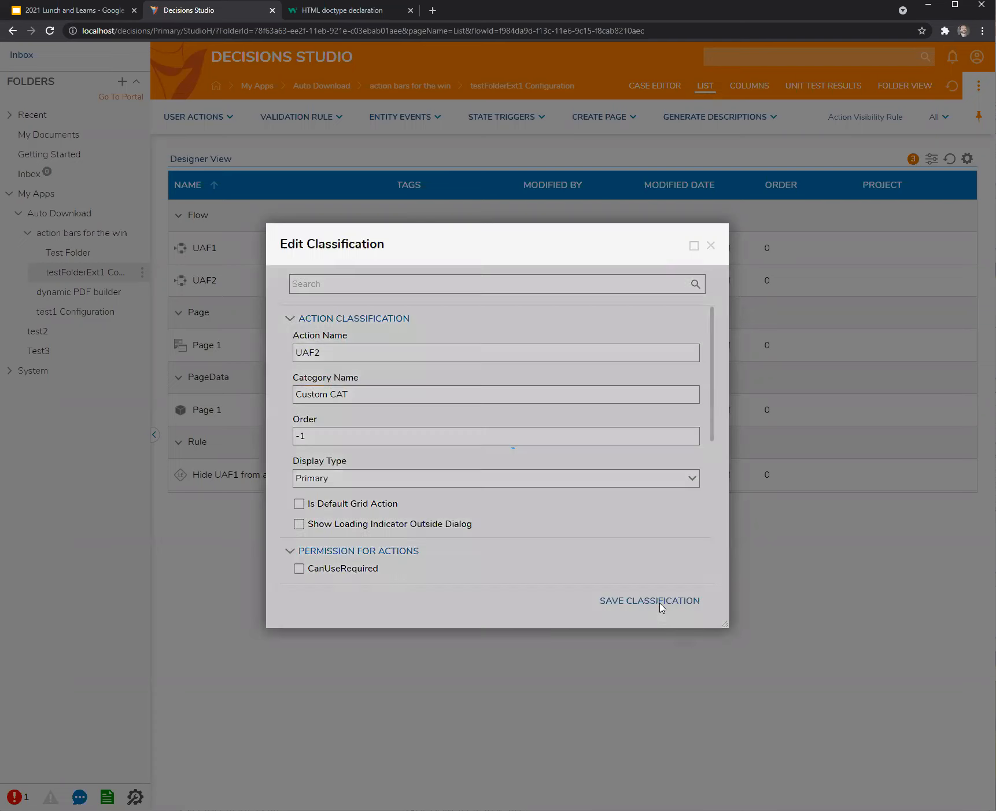
pyautogui.click(85, 339)
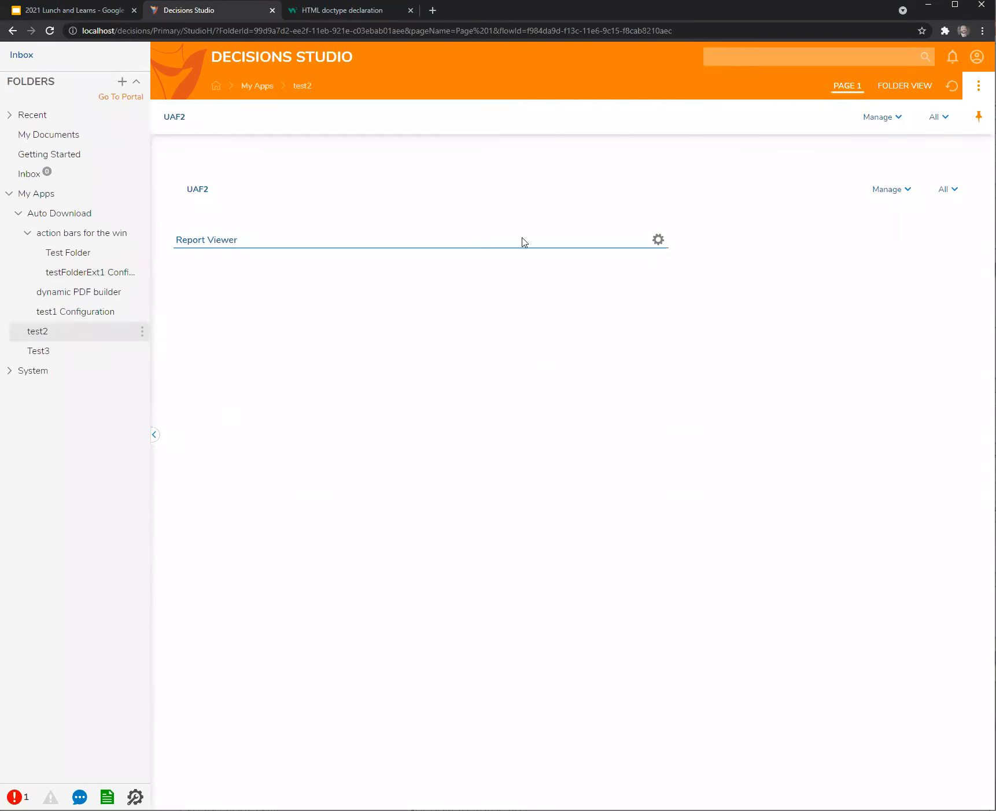
pyautogui.click(57, 347)
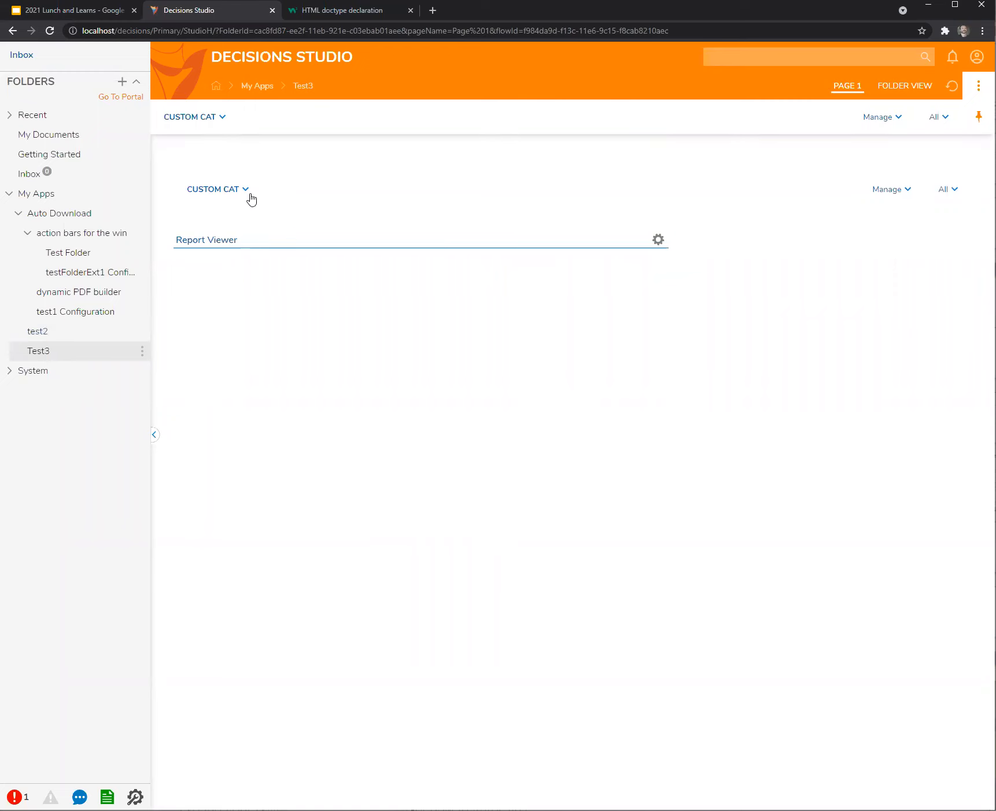
pyautogui.click(43, 333)
pyautogui.click(50, 352)
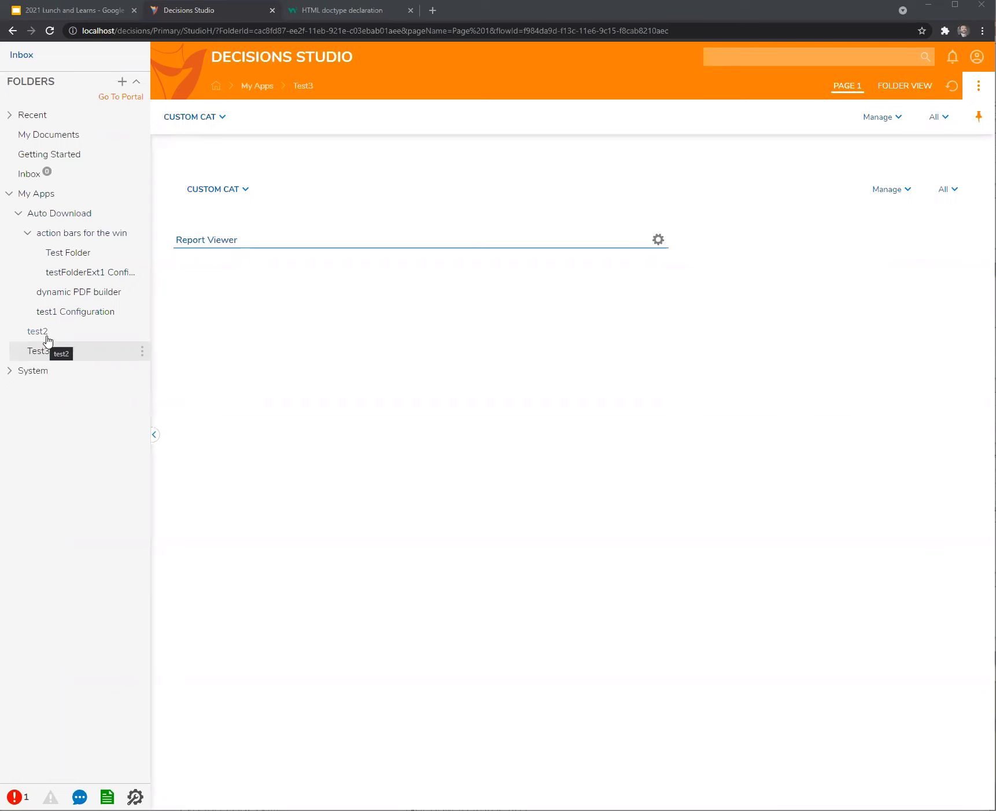
pyautogui.click(78, 233)
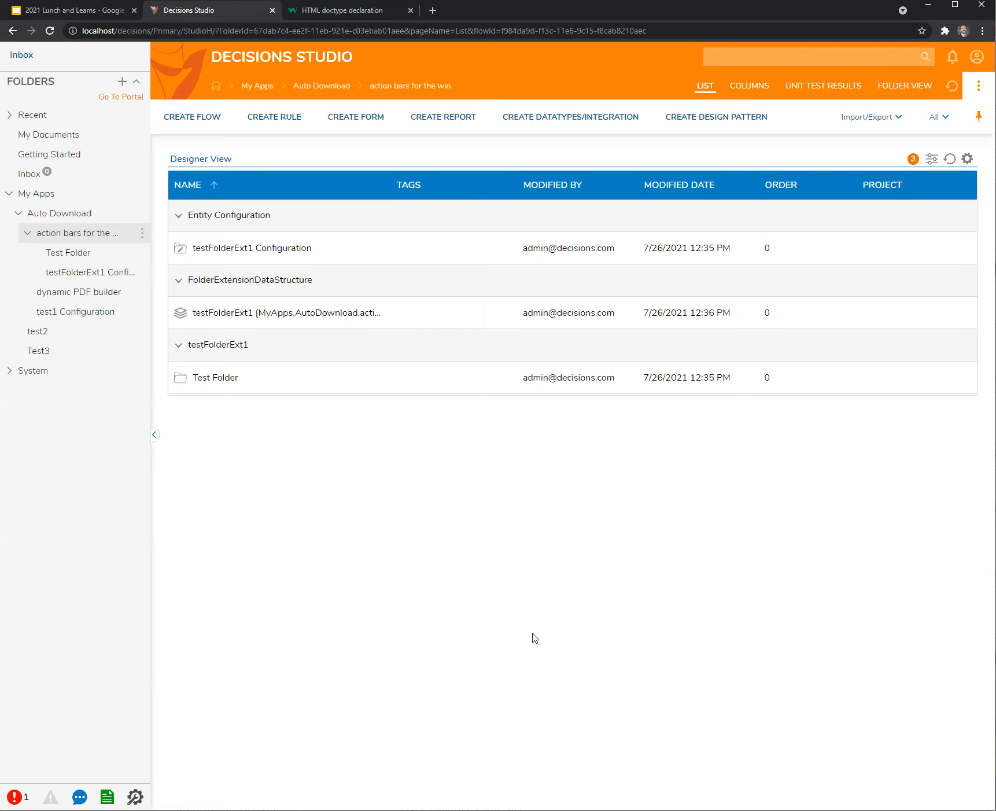
# Create a designer project named 'prevent typing in DDL' under Auto Download.
pyautogui.click(74, 214)
pyautogui.rightClick(74, 216)
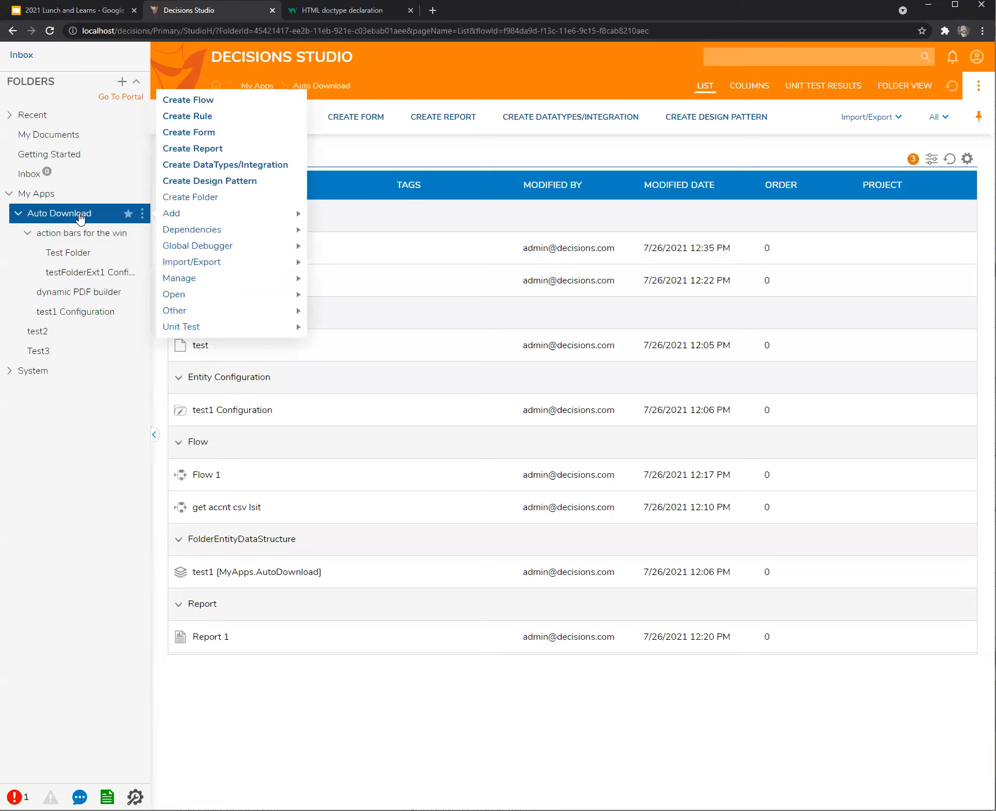
pyautogui.click(189, 197)
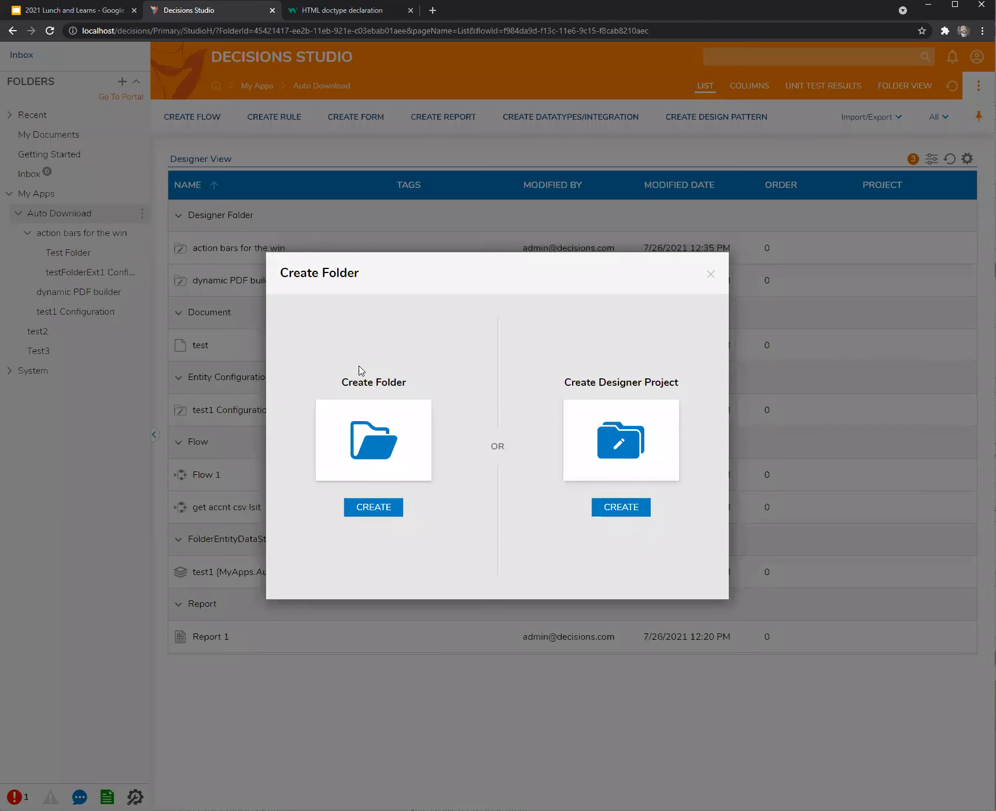
pyautogui.click(628, 446)
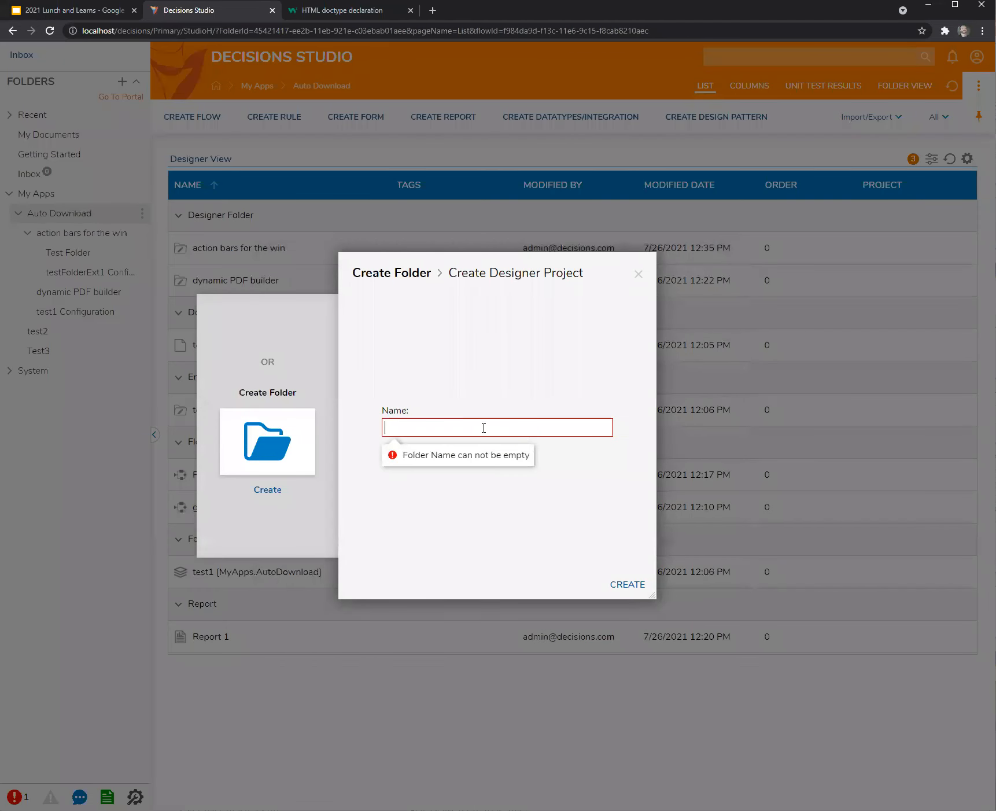
pyautogui.write('prevent typing in DDL')
pyautogui.click(628, 585)
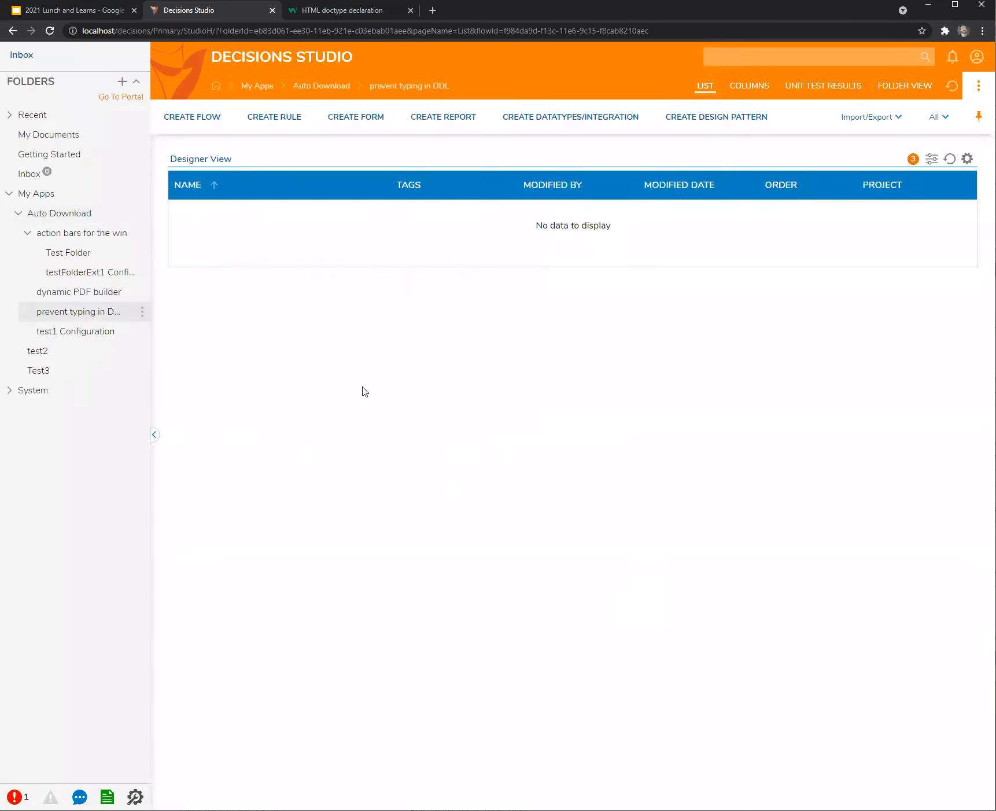
# Create Flow 1 with a Show Form step that uses a new full form, Form 1.
pyautogui.click(188, 128)
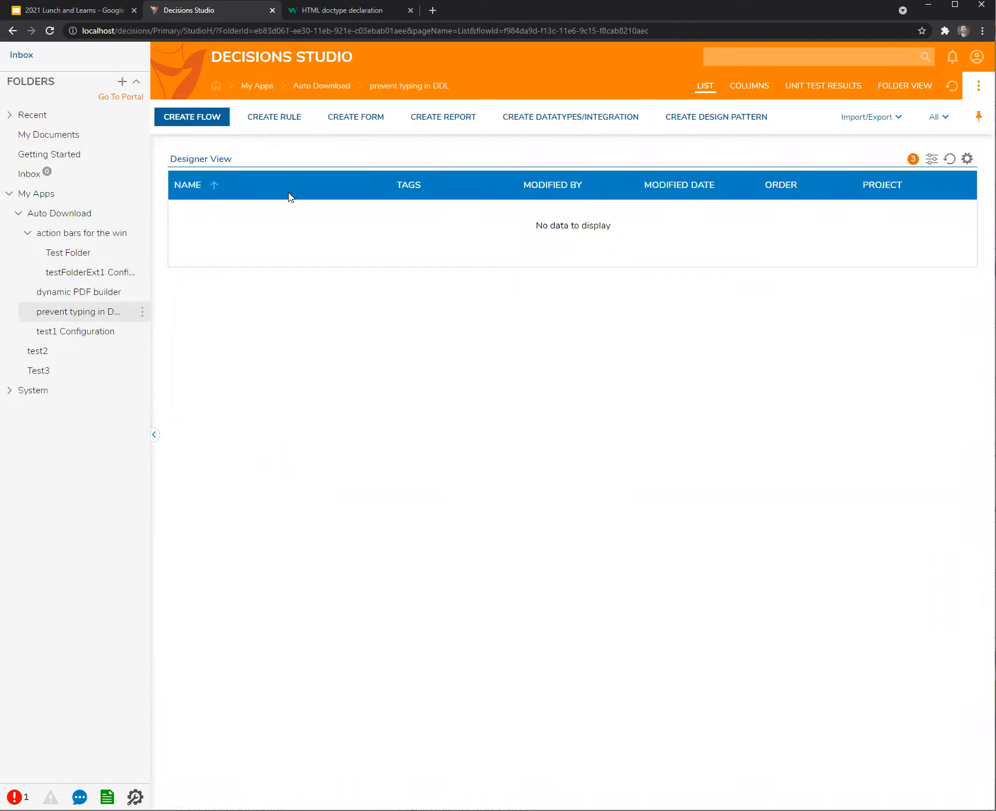
pyautogui.click(569, 384)
pyautogui.click(633, 487)
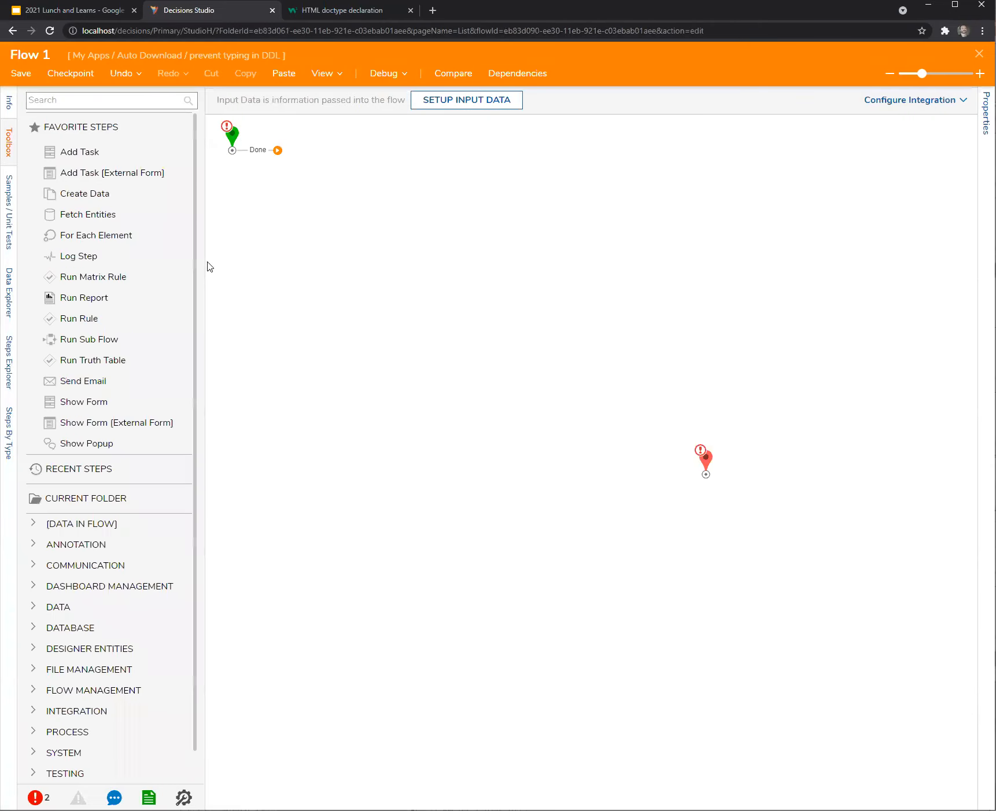
pyautogui.moveTo(132, 392); pyautogui.dragTo(347, 272)
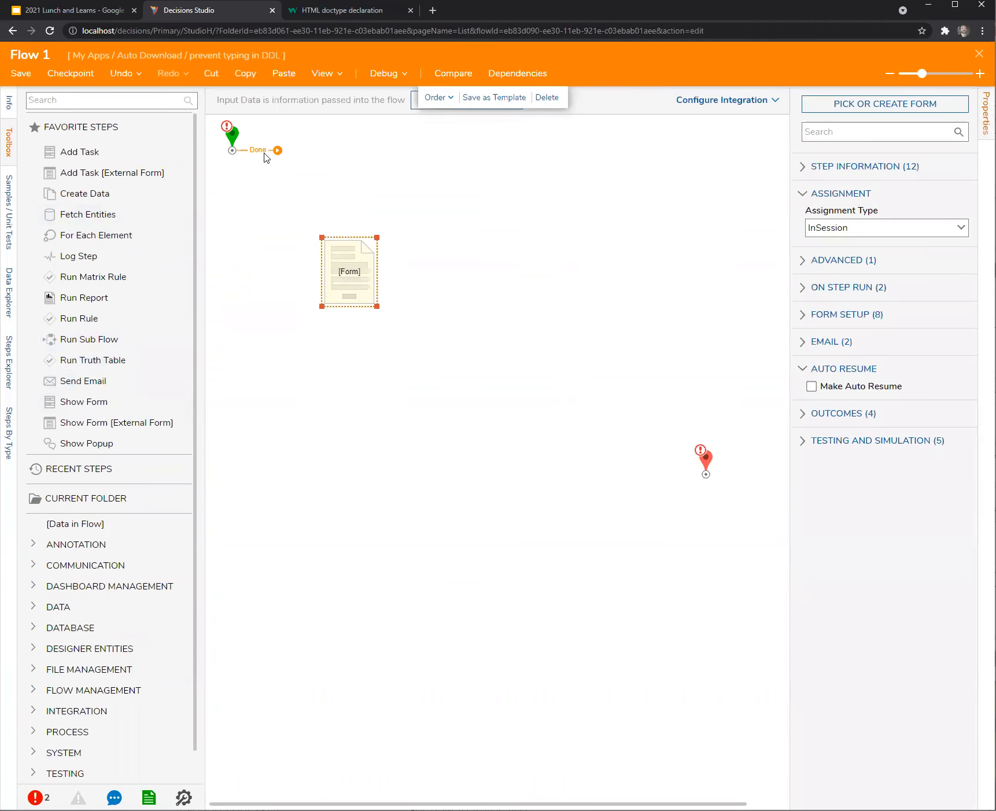
pyautogui.click(902, 105)
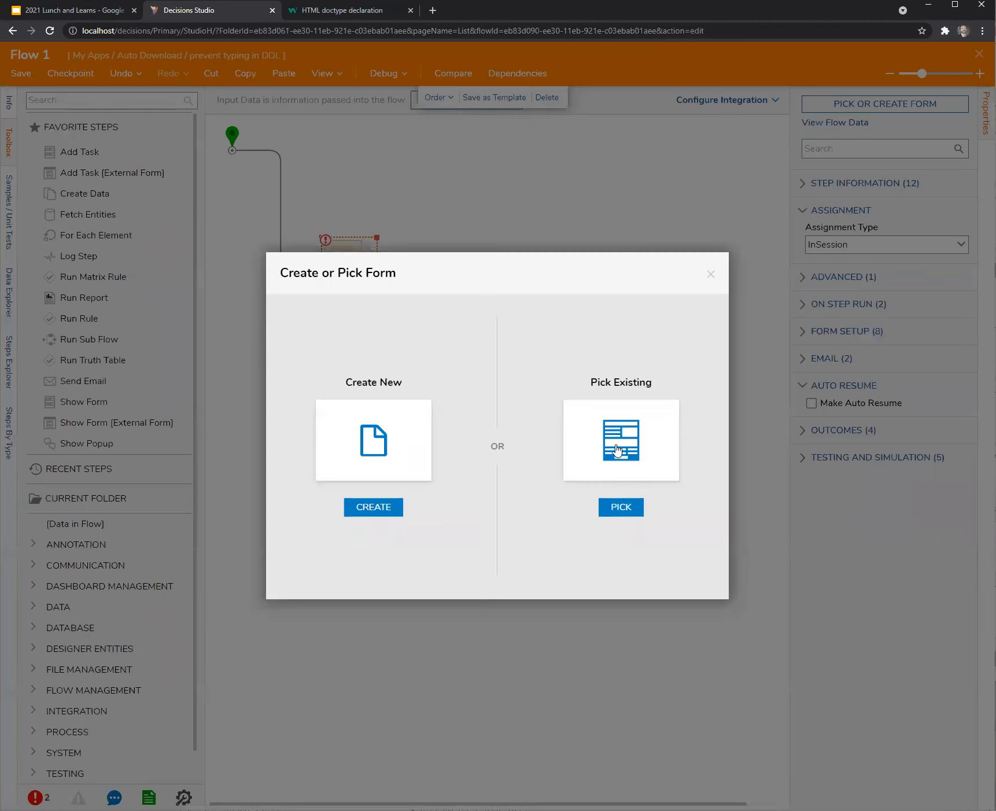
pyautogui.click(385, 451)
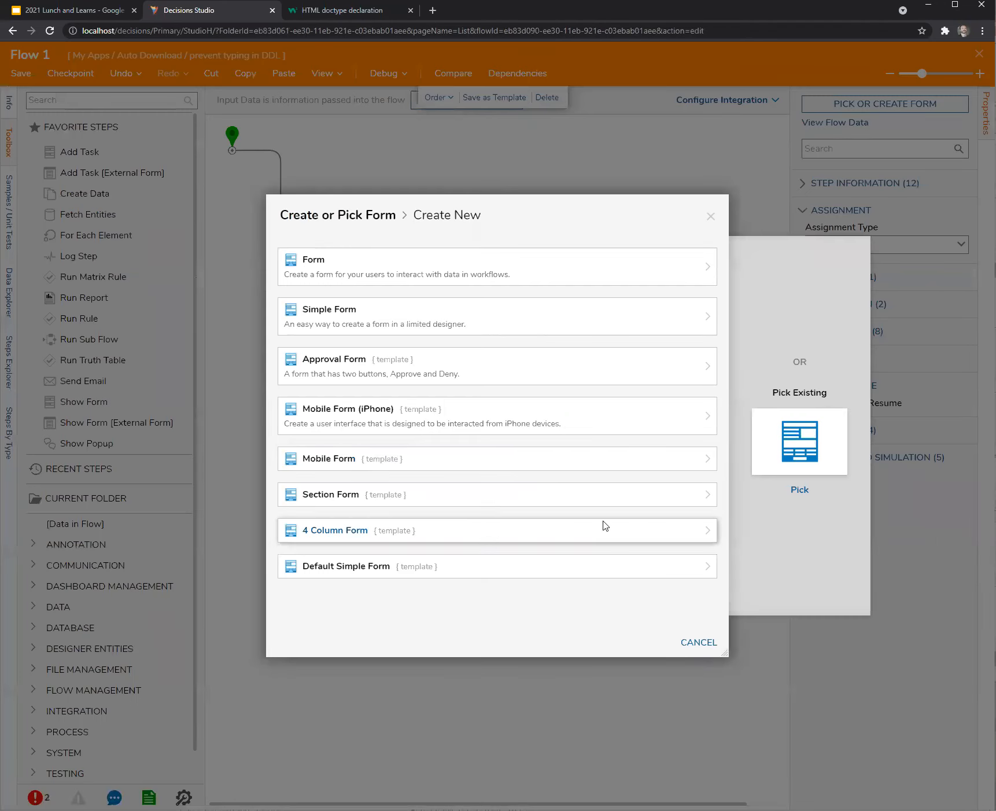
pyautogui.click(547, 265)
pyautogui.click(635, 487)
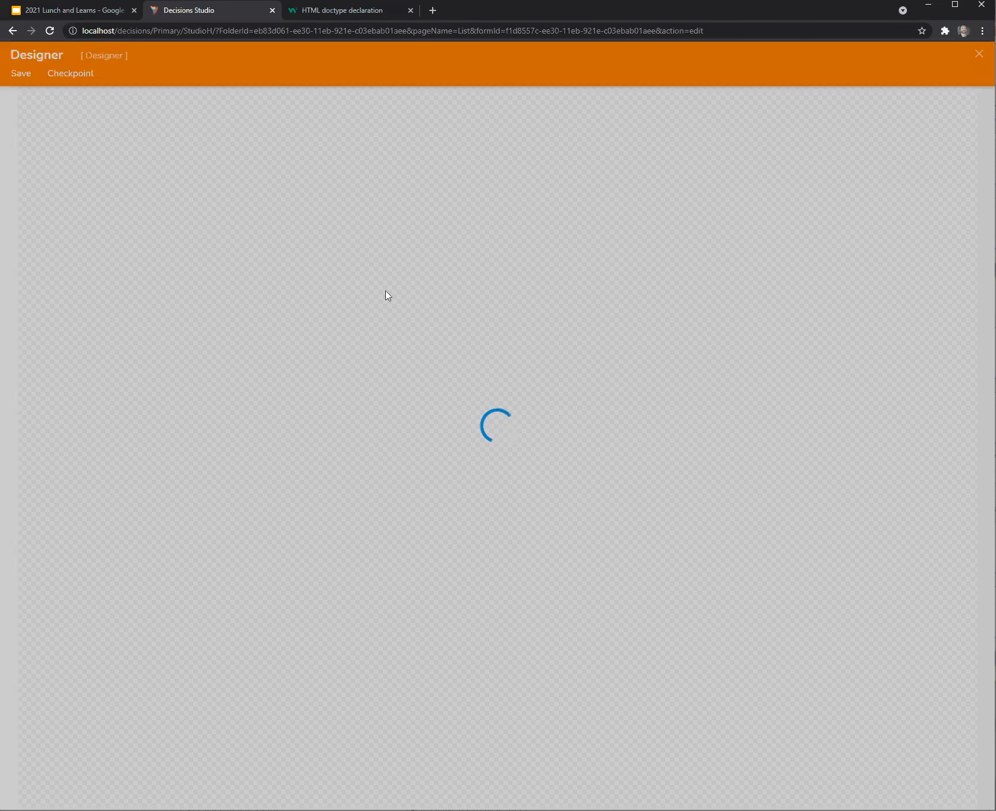
# Add a dropdown list fed from DataName DDL, type String [Text], outputting selectedDDL.
pyautogui.moveTo(81, 257); pyautogui.dragTo(351, 187)
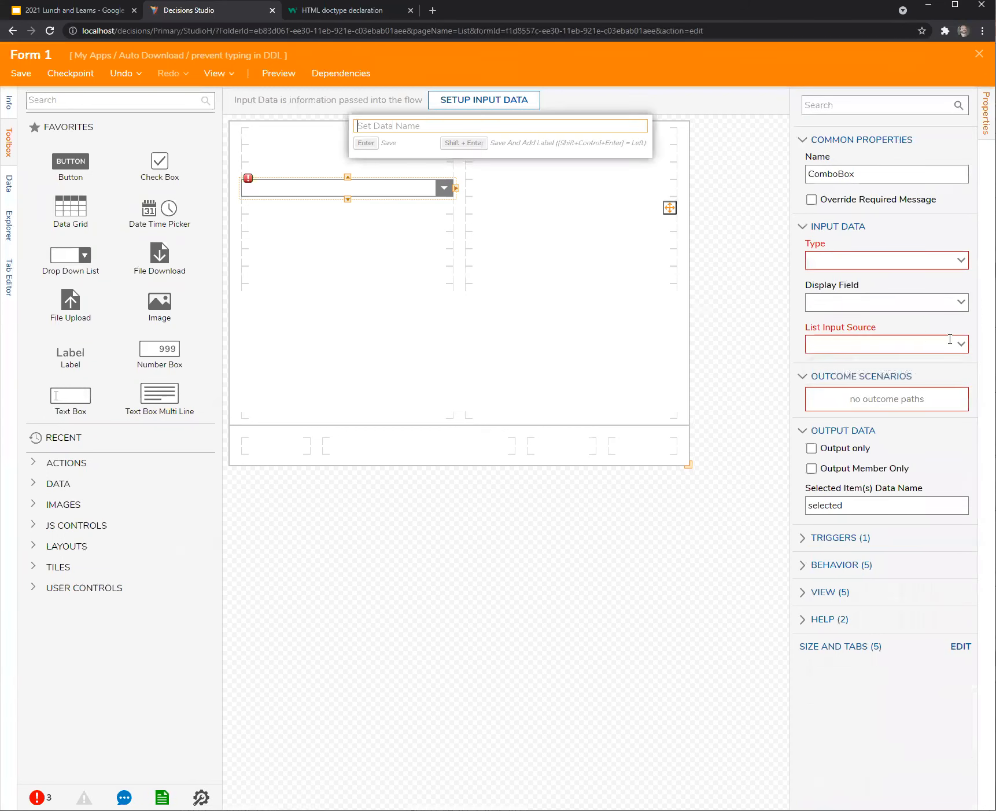
pyautogui.click(957, 343)
pyautogui.click(847, 384)
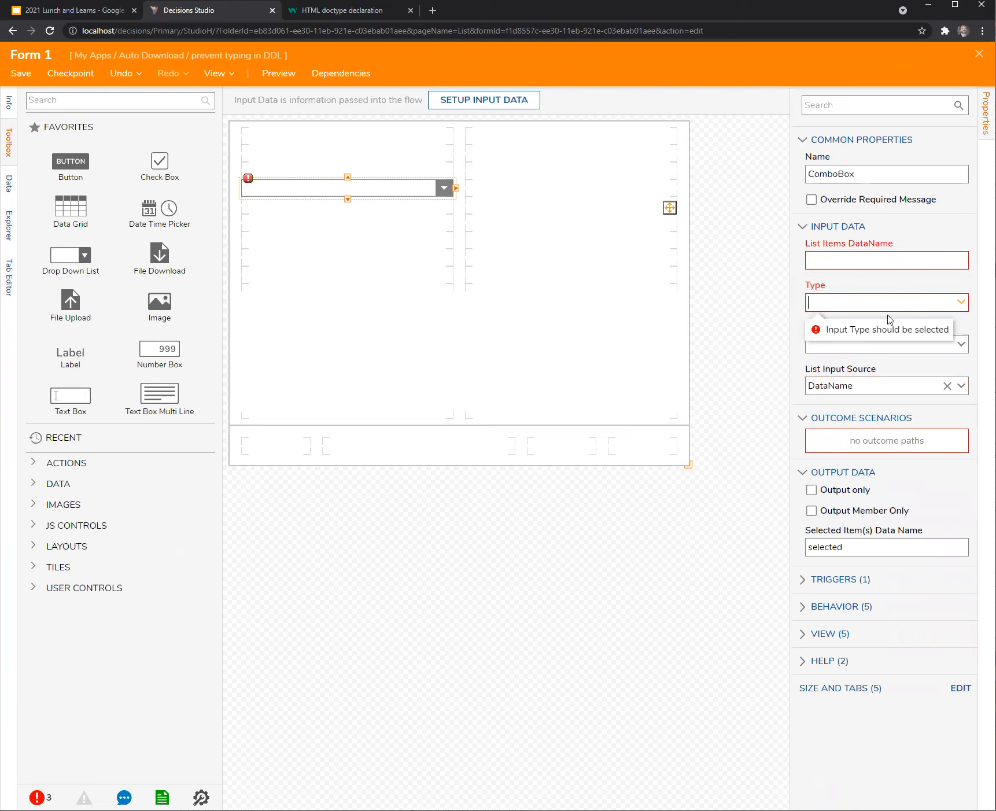
pyautogui.click(960, 301)
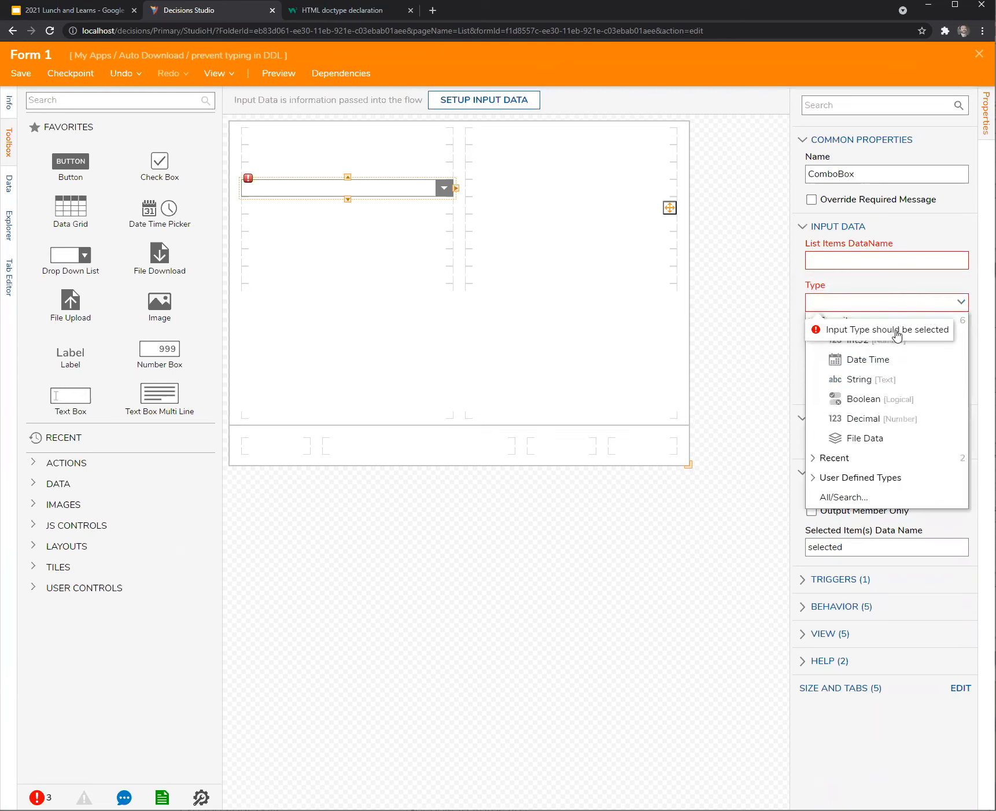
pyautogui.click(861, 380)
pyautogui.click(836, 257)
pyautogui.write('DDL')
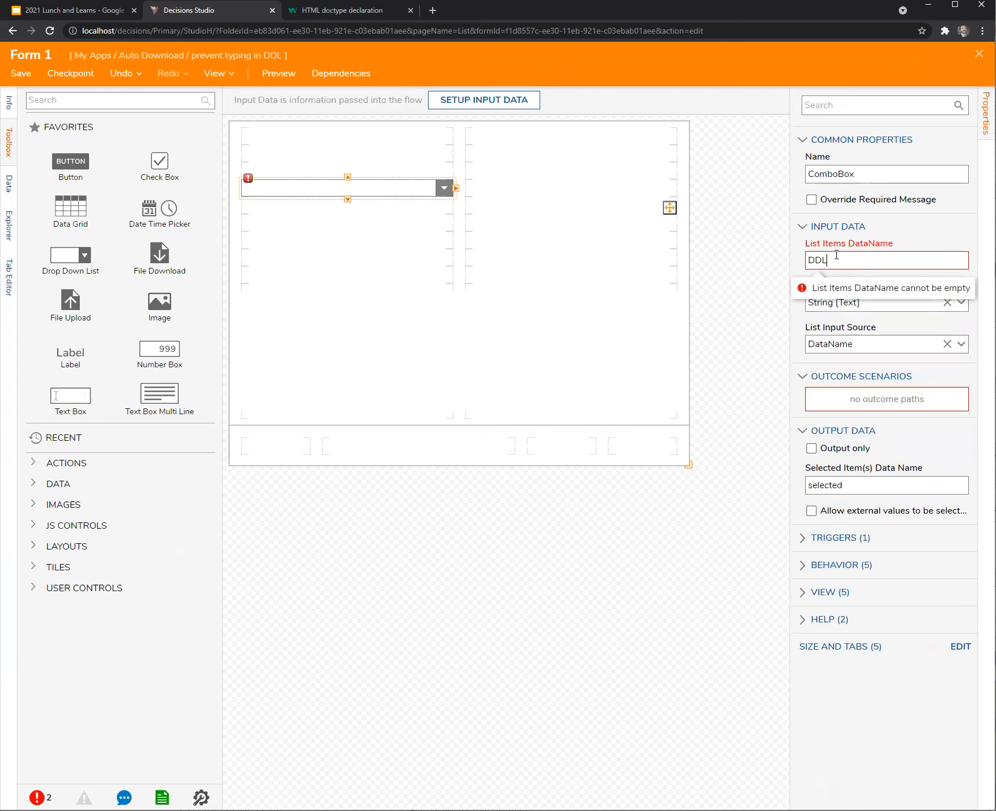
pyautogui.click(890, 488)
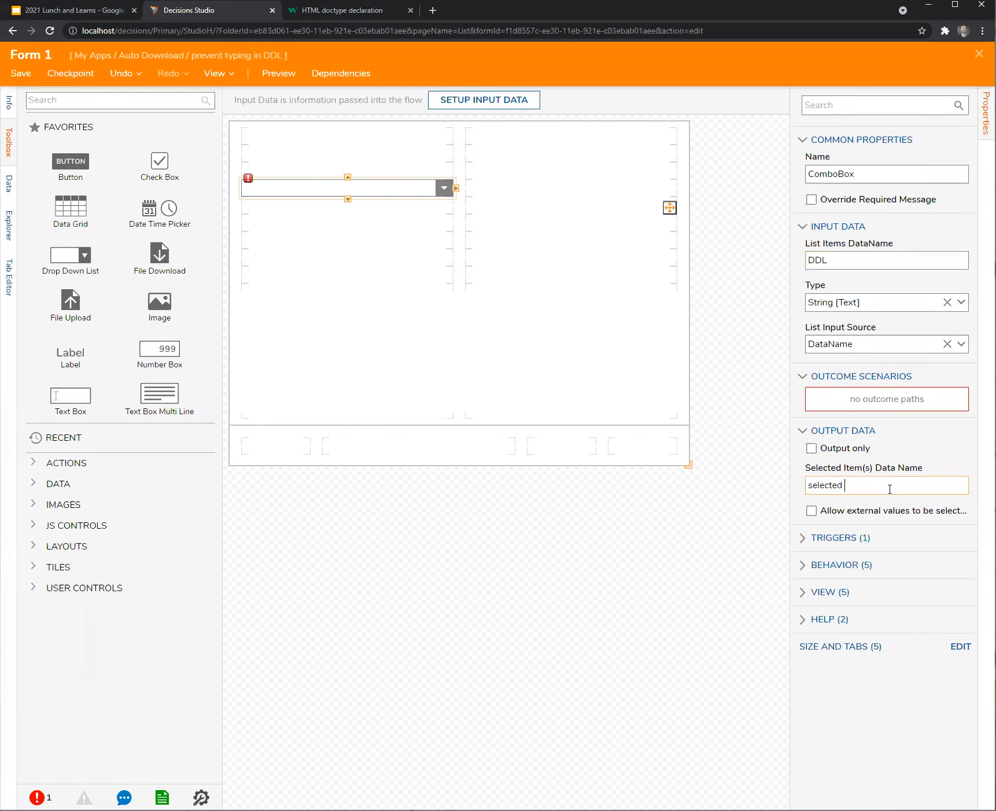
pyautogui.write('DDL')
pyautogui.click(573, 644)
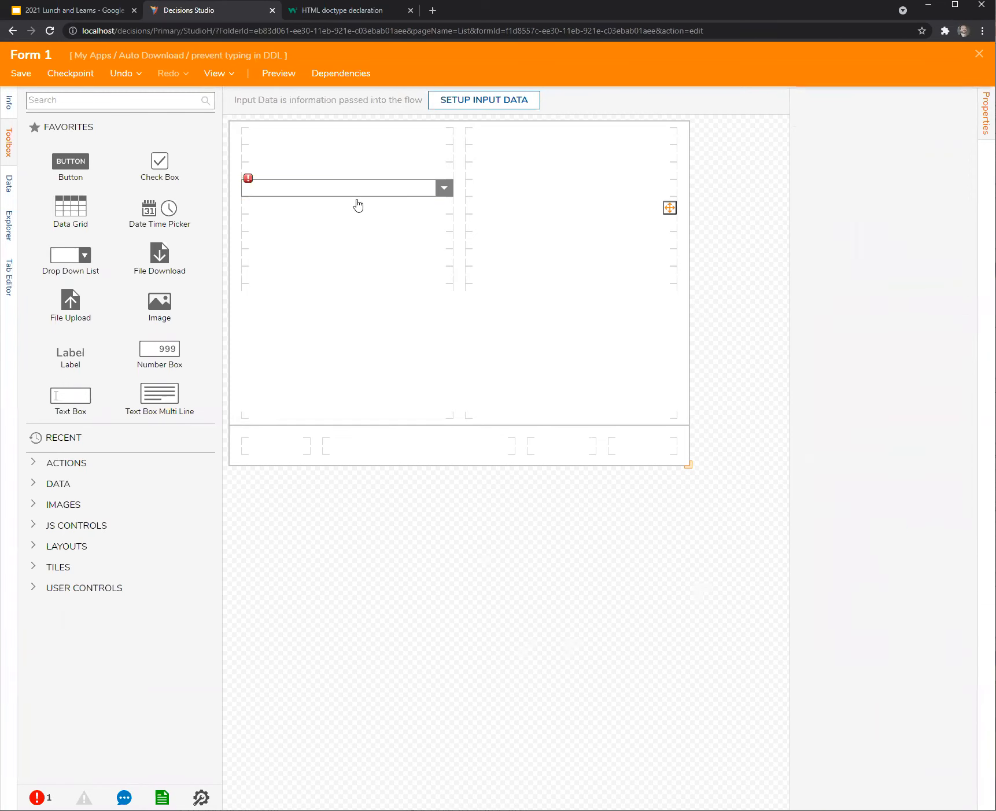
pyautogui.click(347, 188)
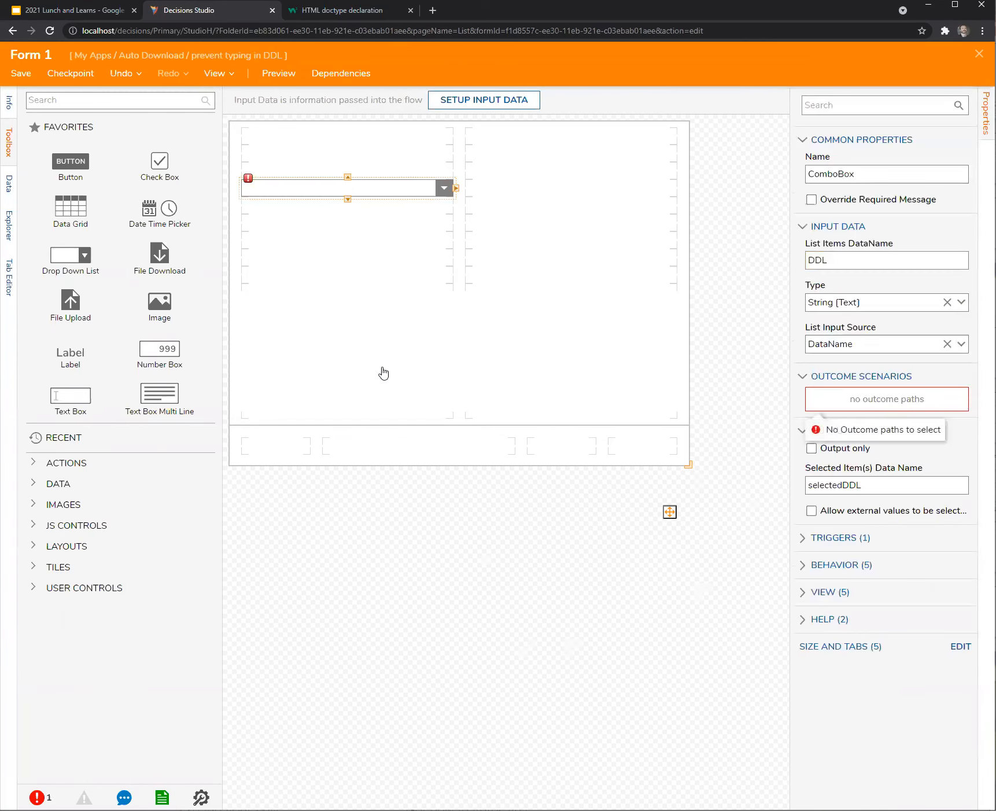
# Add a Button to the form, save it, and connect the Button outcome to End.
pyautogui.moveTo(58, 170); pyautogui.dragTo(644, 446)
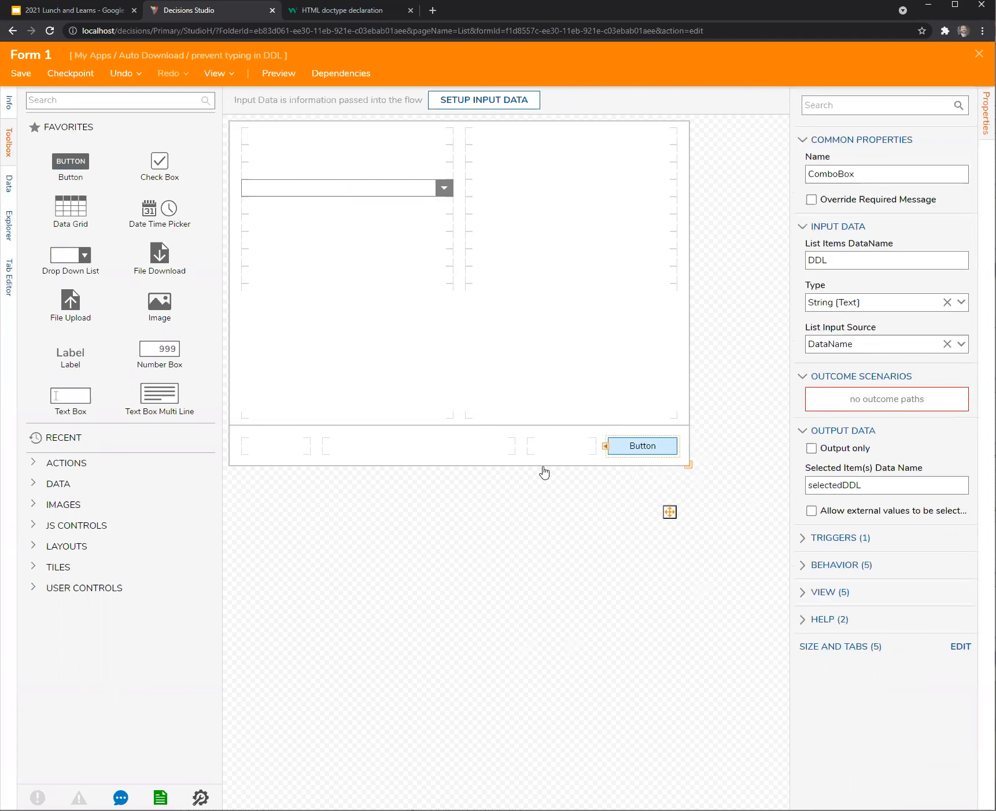
pyautogui.click(445, 575)
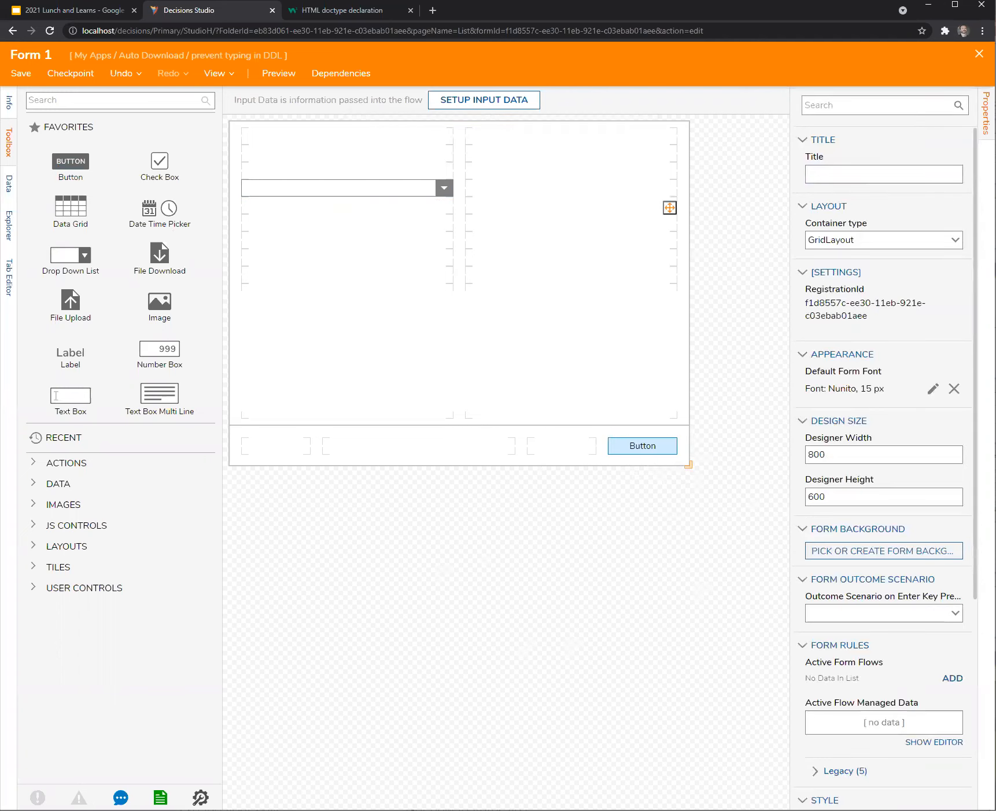
pyautogui.click(979, 54)
pyautogui.click(616, 501)
pyautogui.moveTo(418, 271); pyautogui.dragTo(706, 465)
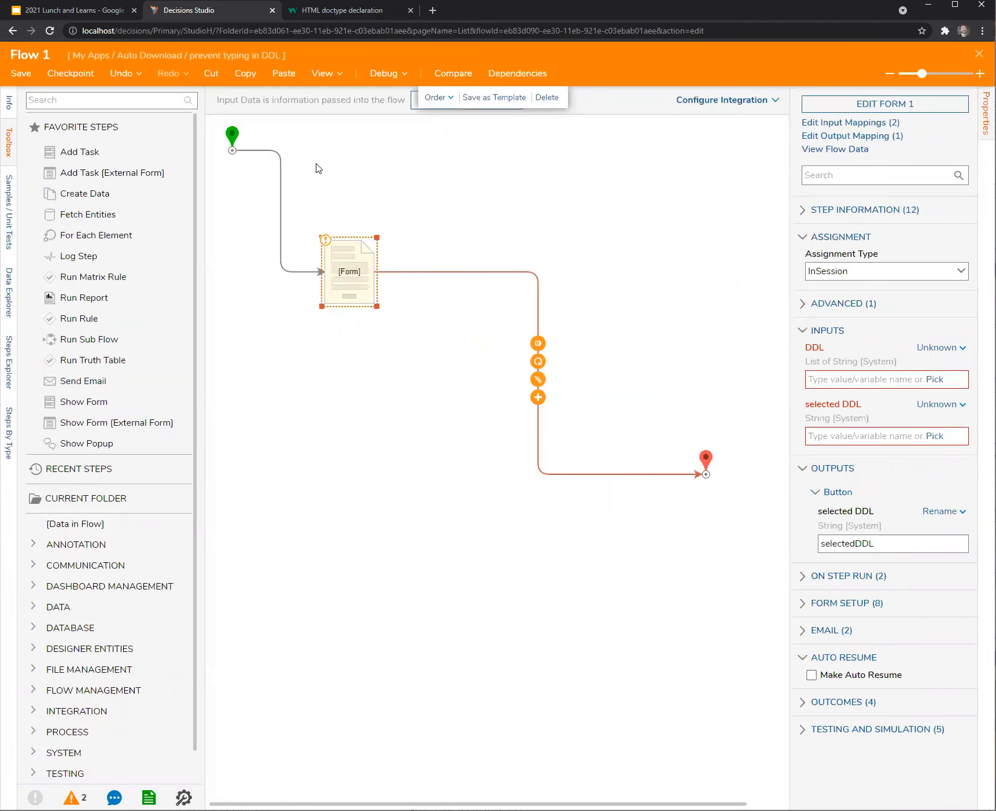
# Set the form step's selected DDL input mapping to Ignore.
pyautogui.click(382, 74)
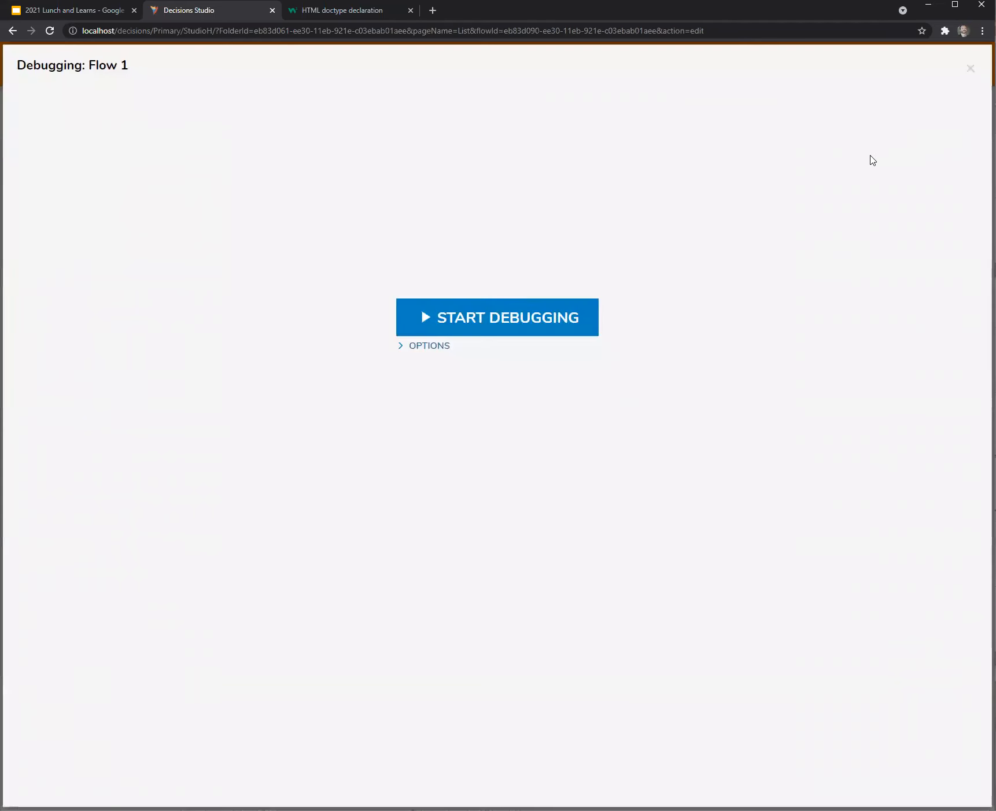
pyautogui.click(967, 68)
pyautogui.click(345, 292)
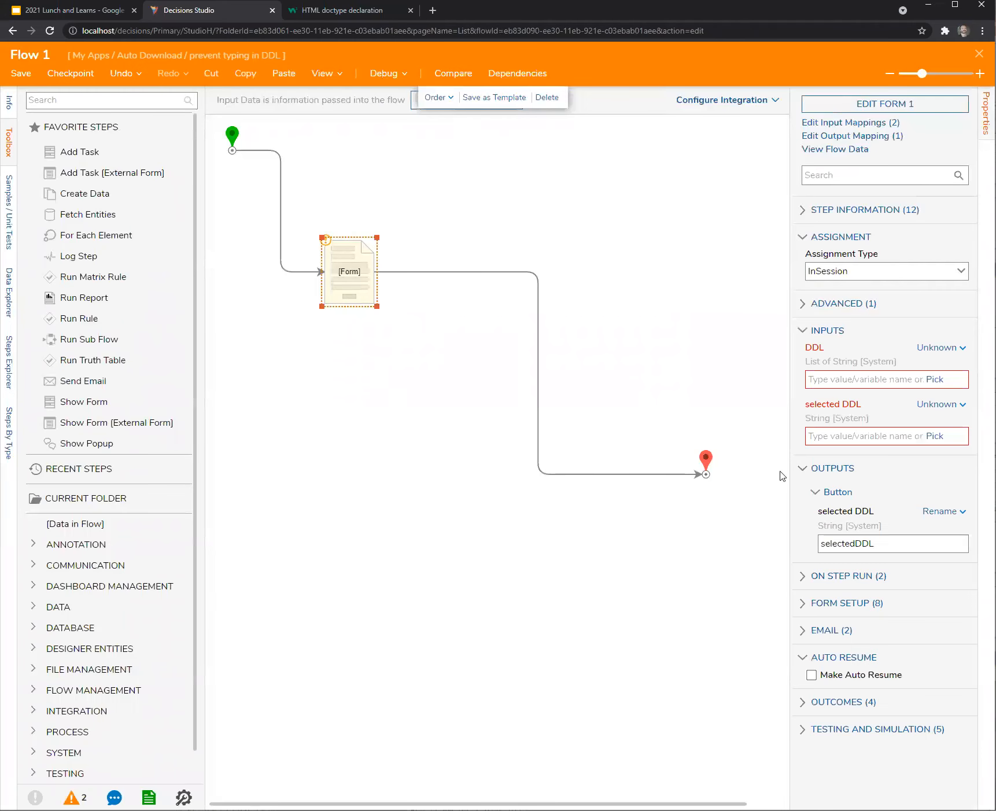
pyautogui.click(950, 404)
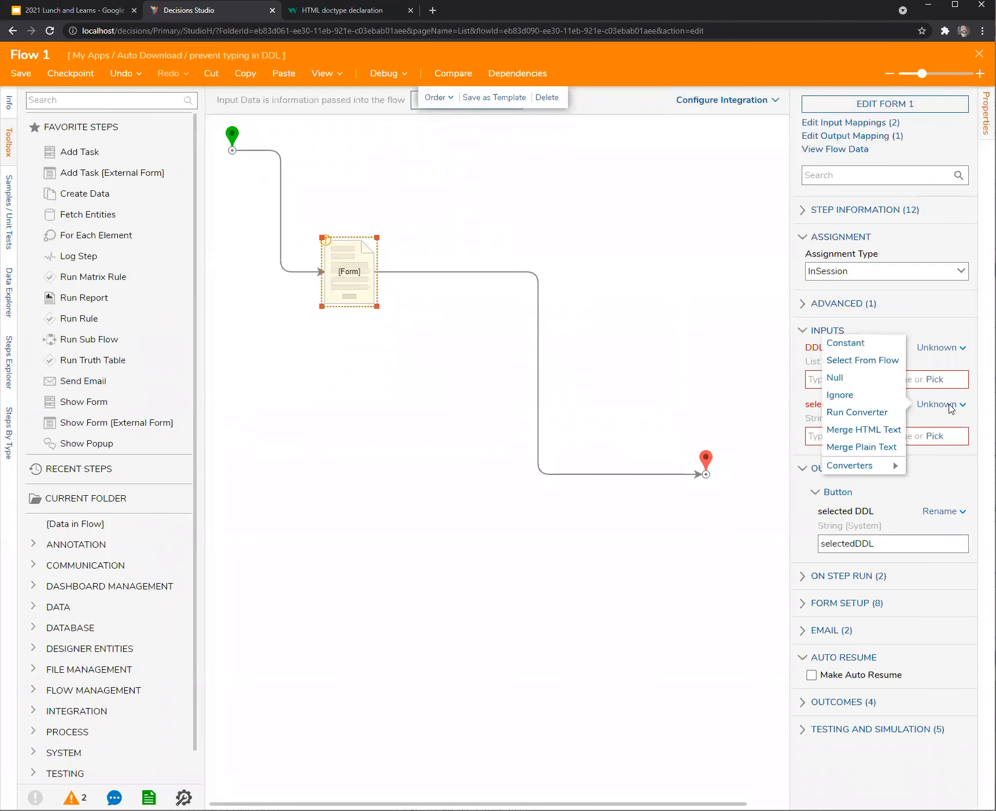
pyautogui.click(845, 398)
# Give the DDL input the constant list A, B, C, D on separate lines, then open the debugger.
pyautogui.click(945, 355)
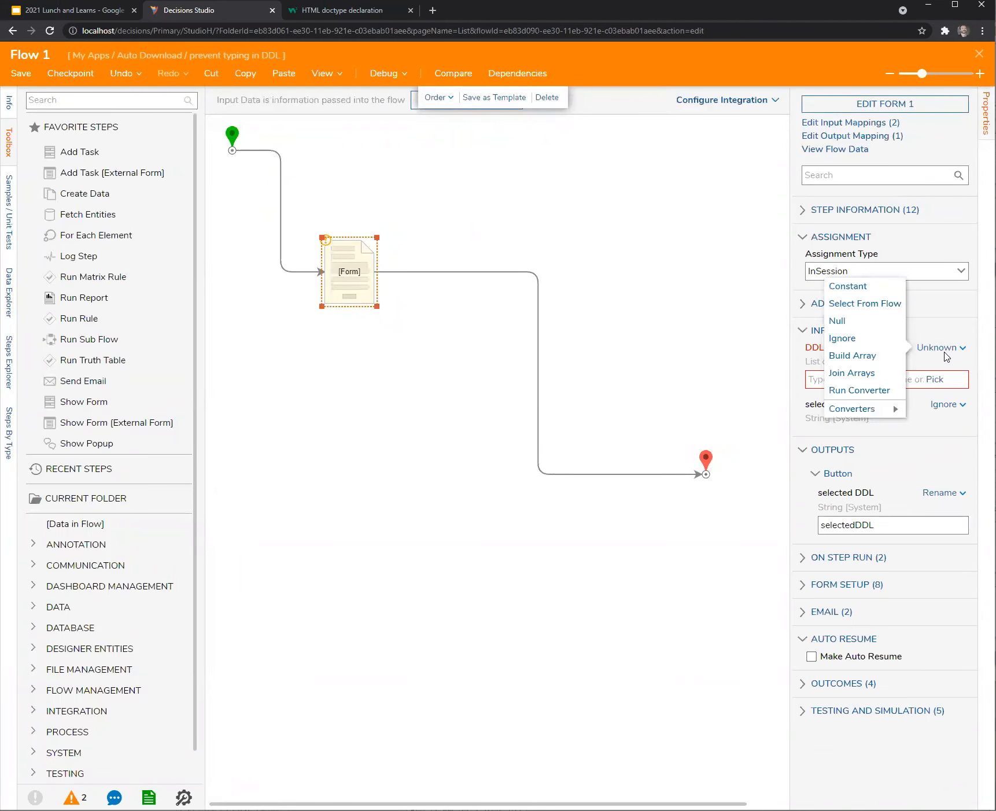
pyautogui.click(851, 285)
pyautogui.click(857, 382)
pyautogui.write('A')
pyautogui.press('Return')
pyautogui.write('GB')
pyautogui.press('Return')
pyautogui.press('BackSpace')
pyautogui.press('BackSpace')
pyautogui.press('BackSpace')
pyautogui.press('BackSpace')
pyautogui.write('B')
pyautogui.press('BackSpace')
pyautogui.press('Return')
pyautogui.write('B')
pyautogui.press('Return')
pyautogui.write('C')
pyautogui.press('Return')
pyautogui.write('D')
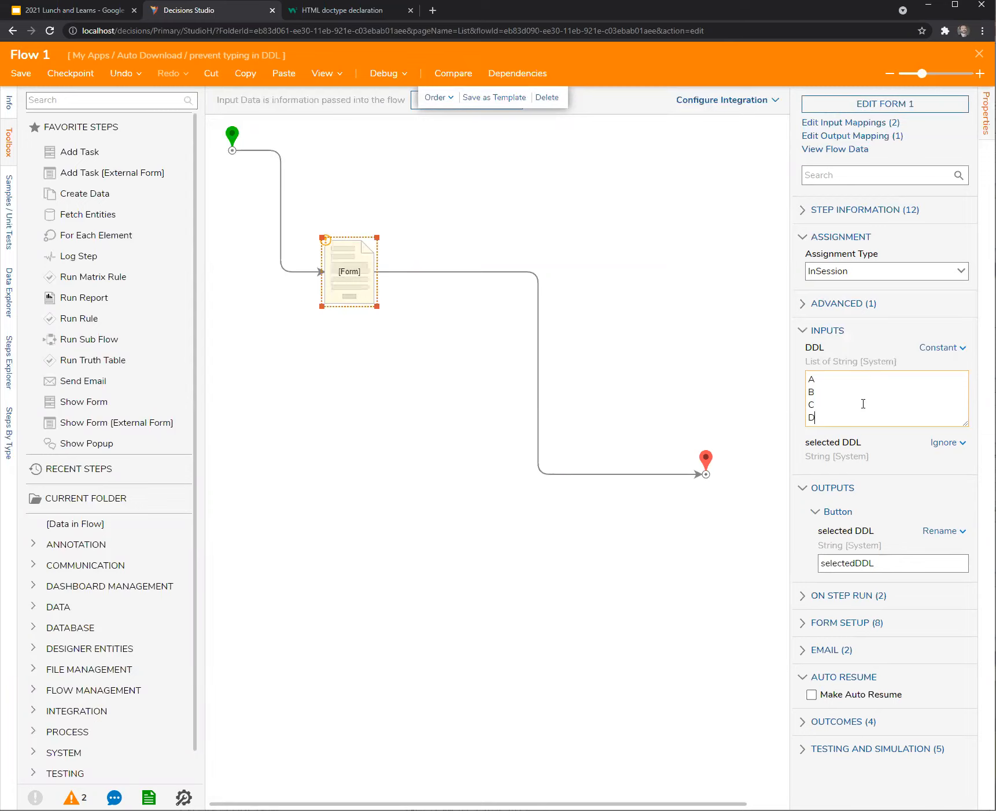
pyautogui.click(357, 148)
pyautogui.click(383, 76)
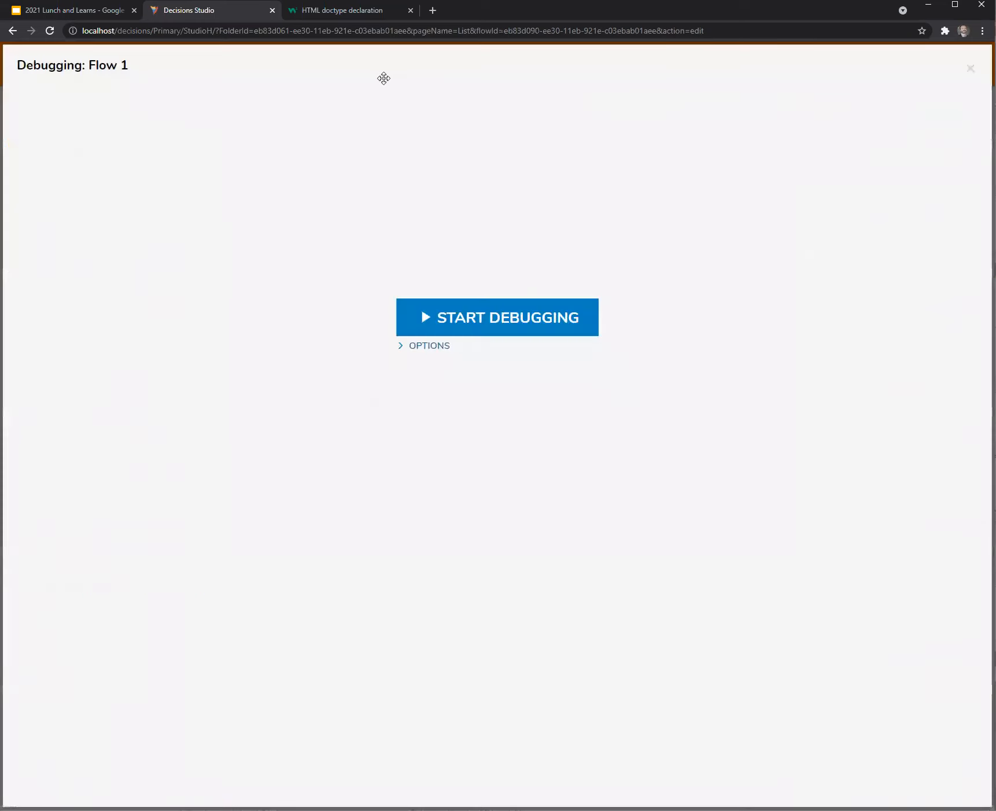
# Start debugging, pick A in the combo box, clear it, and submit invalid text.
pyautogui.click(551, 328)
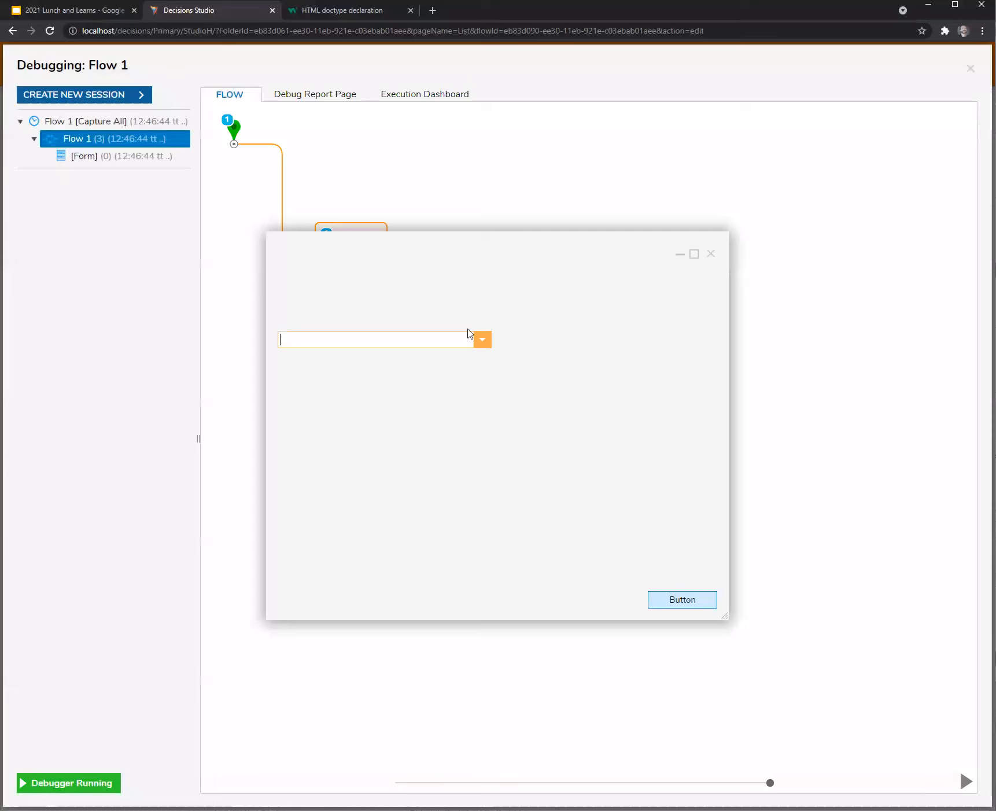
pyautogui.click(481, 341)
pyautogui.click(398, 340)
pyautogui.click(384, 352)
pyautogui.press('BackSpace')
pyautogui.click(663, 600)
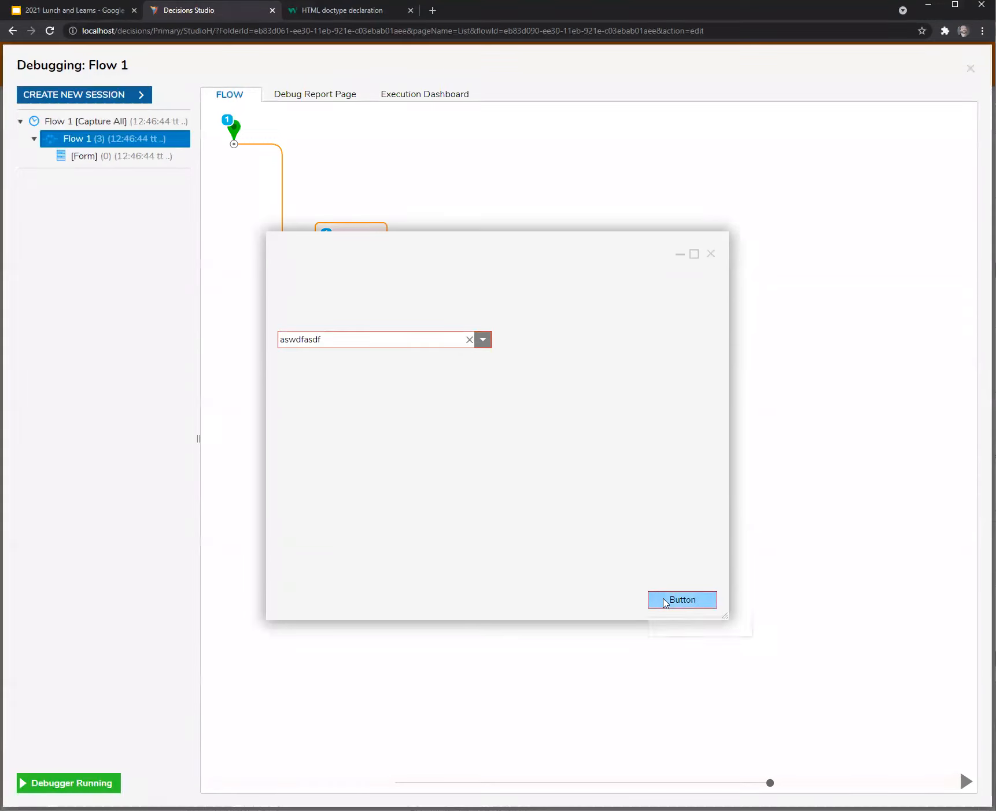
# Review the A–D choices again, then close the running form and the debugger.
pyautogui.click(483, 341)
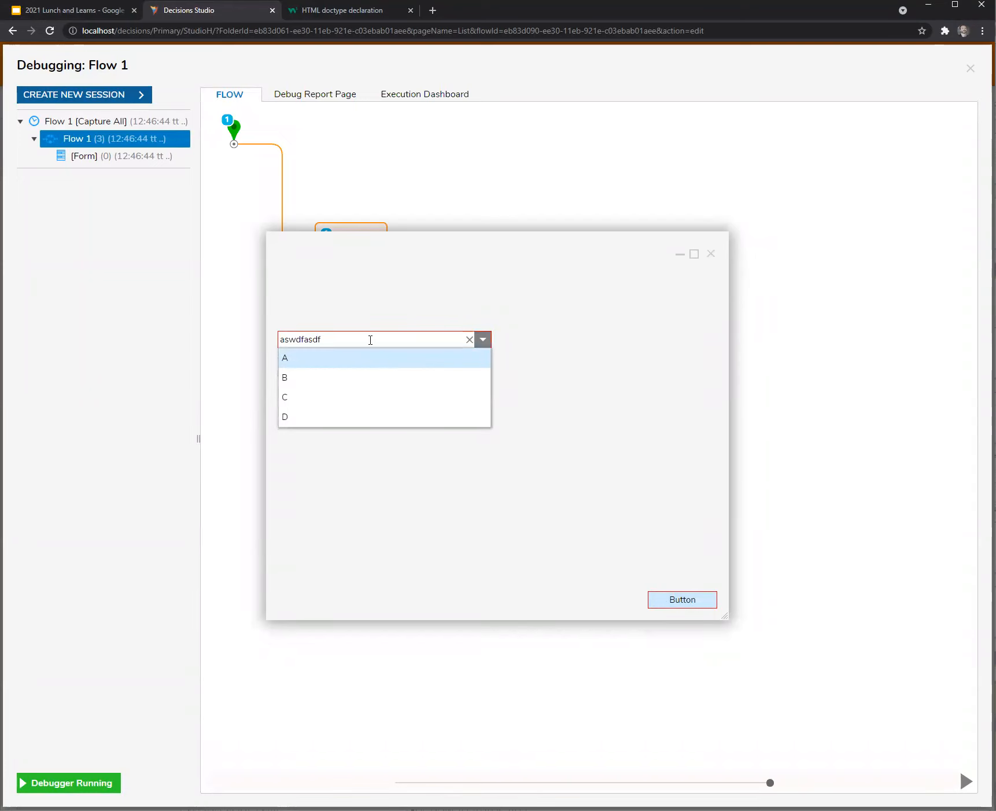
pyautogui.click(369, 303)
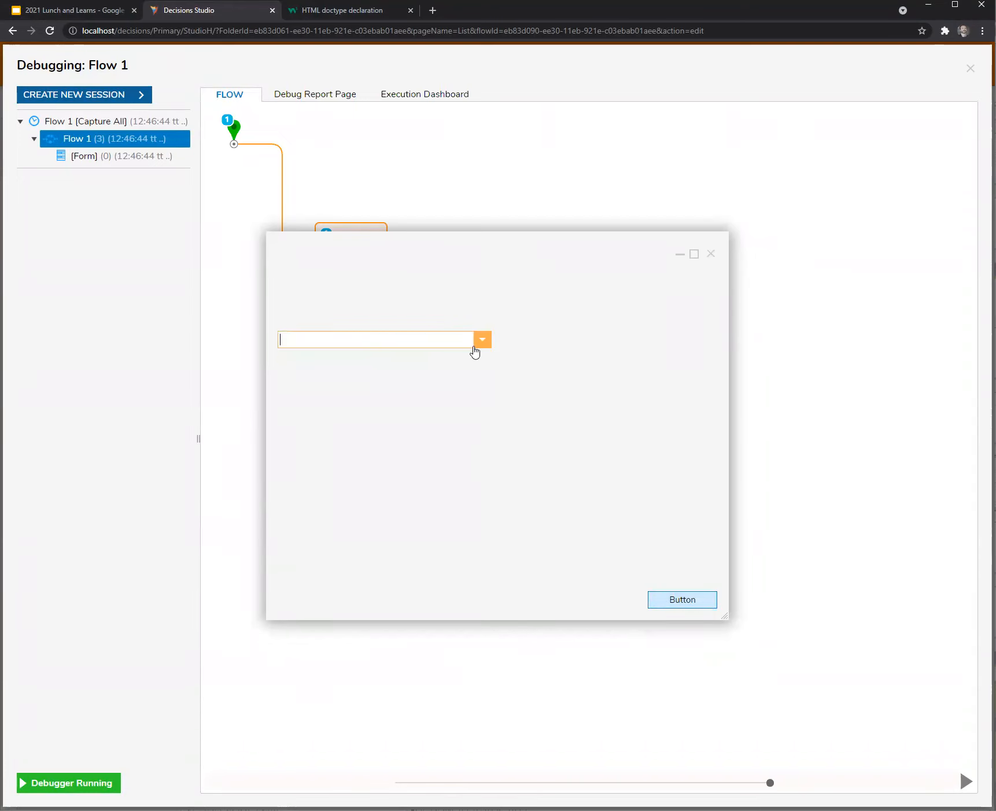
pyautogui.click(481, 342)
pyautogui.click(604, 421)
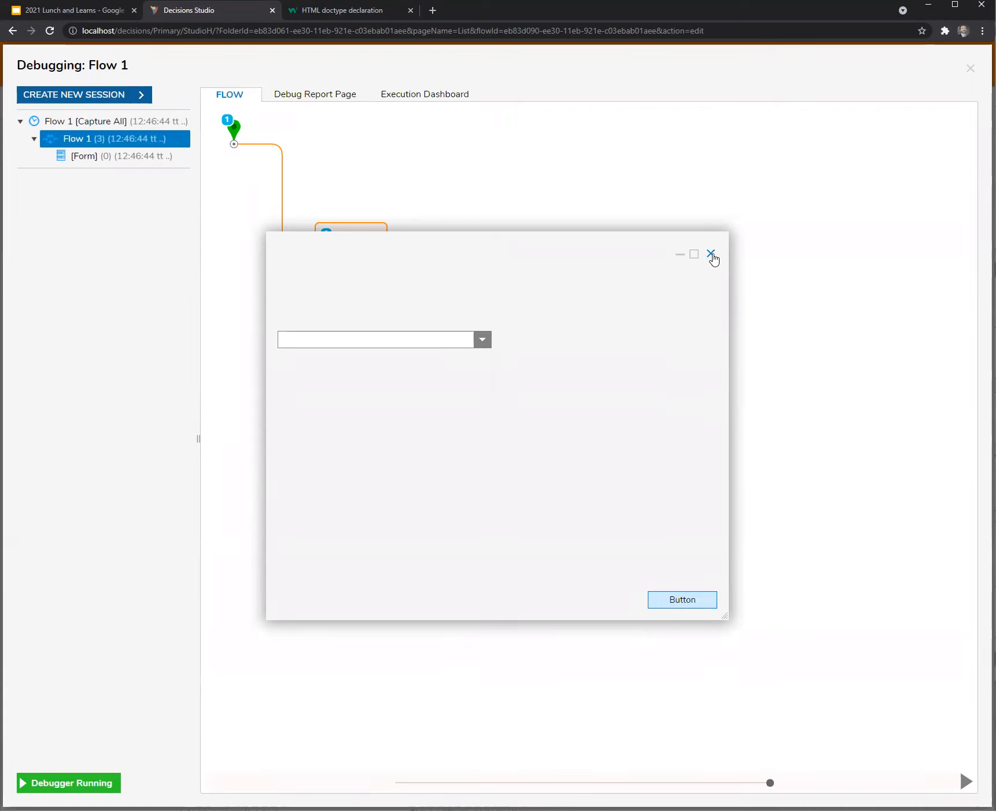
pyautogui.click(710, 254)
pyautogui.click(971, 68)
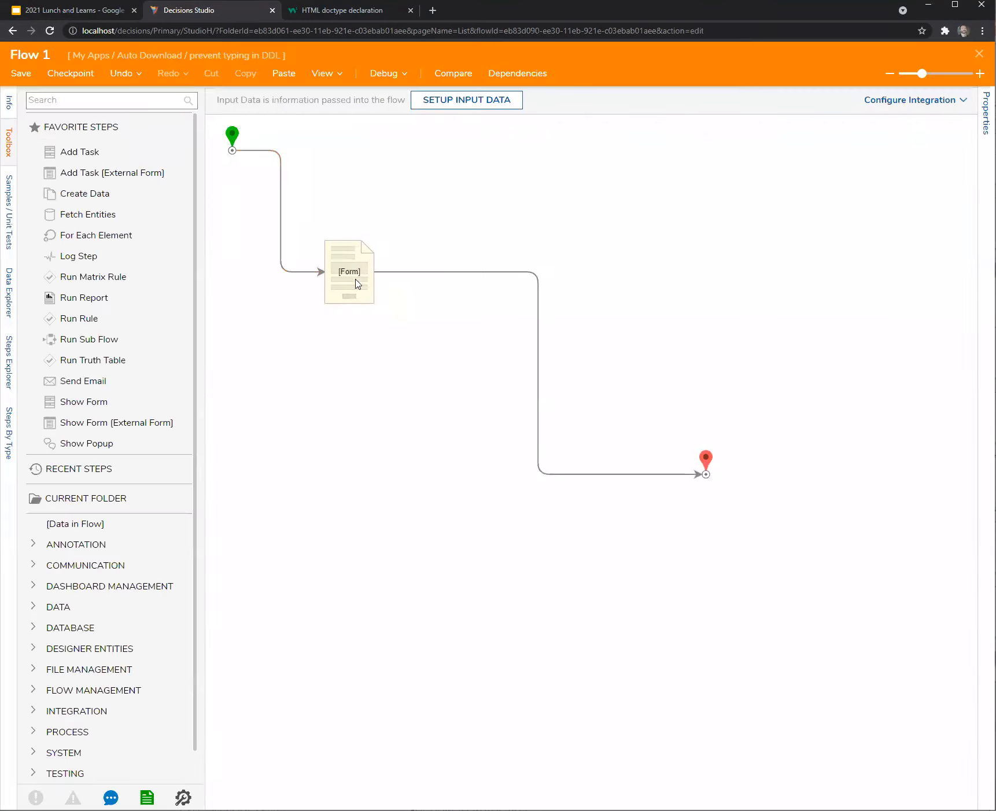
# Make Form 1's Button outcome optional and save the form.
pyautogui.click(354, 281)
pyautogui.click(868, 105)
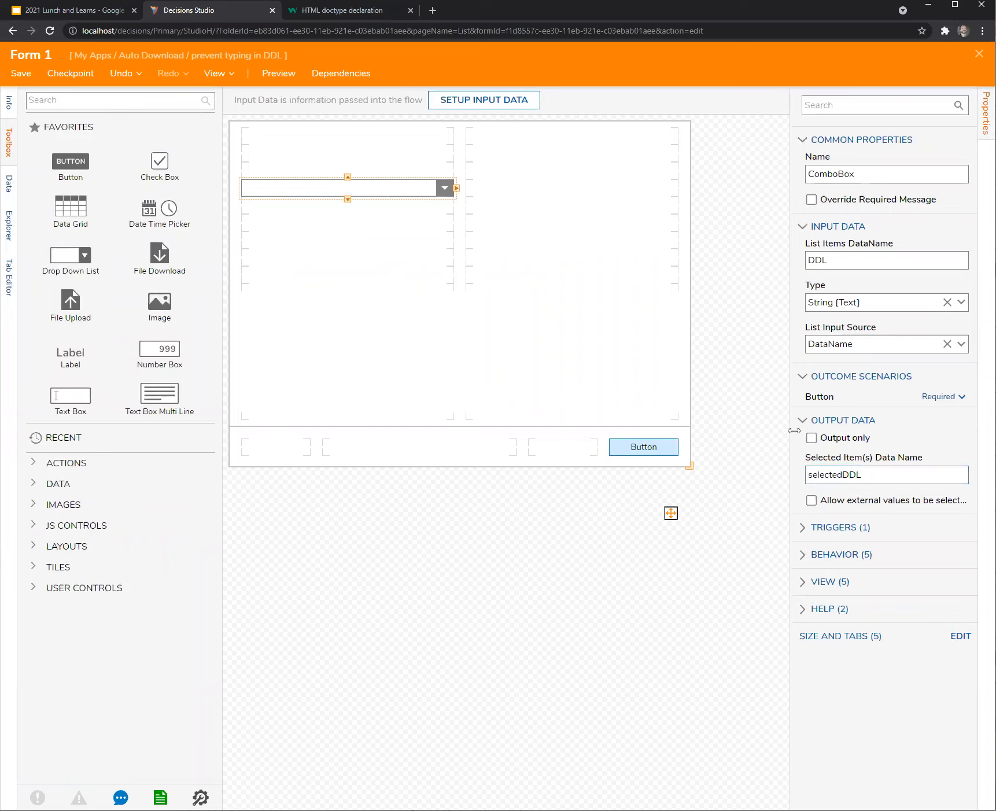
pyautogui.click(940, 396)
pyautogui.click(948, 438)
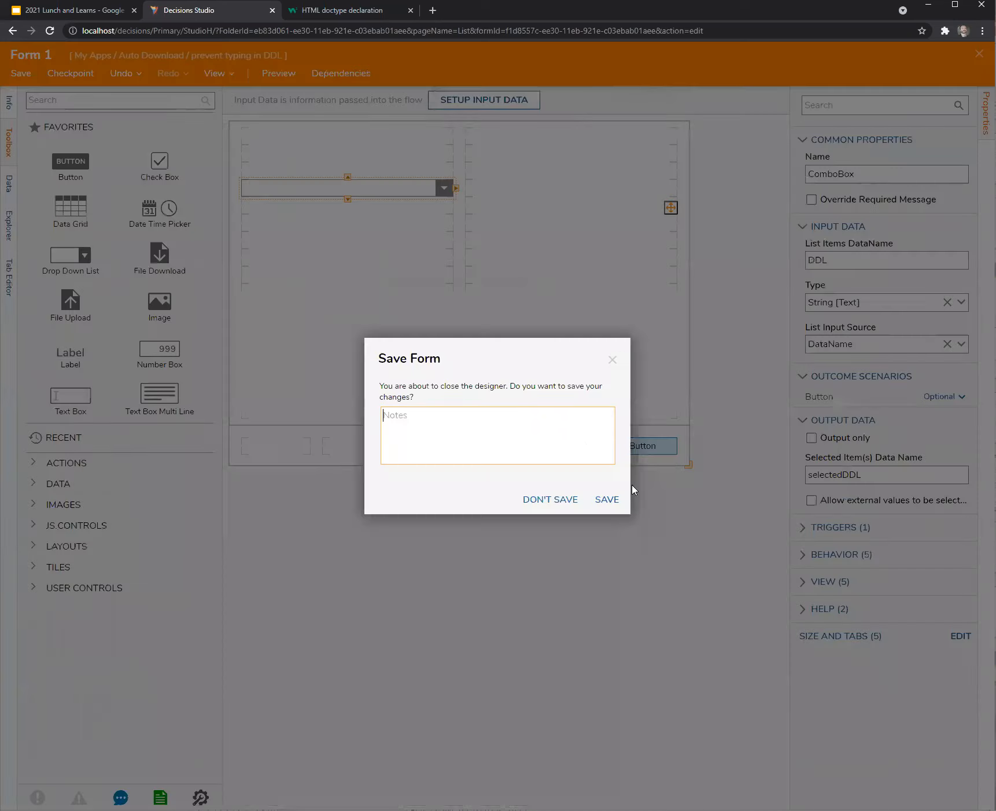
pyautogui.click(607, 499)
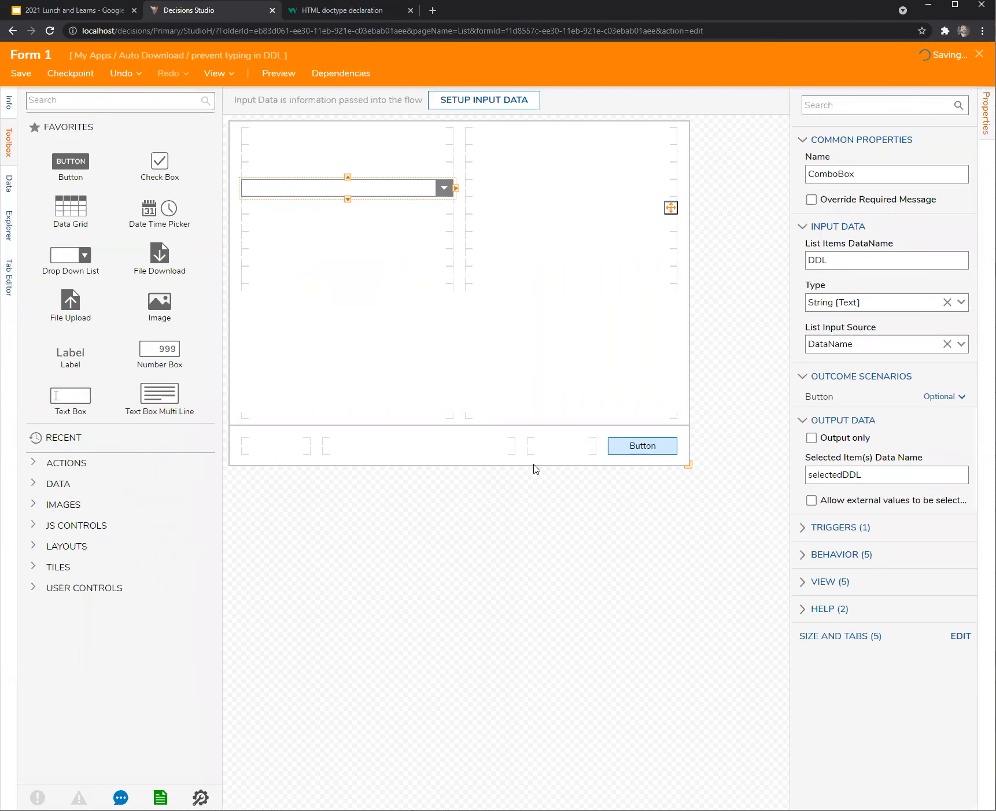
# Debug the flow with 'andtextbox' typed in the dropdown and check that selectedDDL outputs null.
pyautogui.click(383, 73)
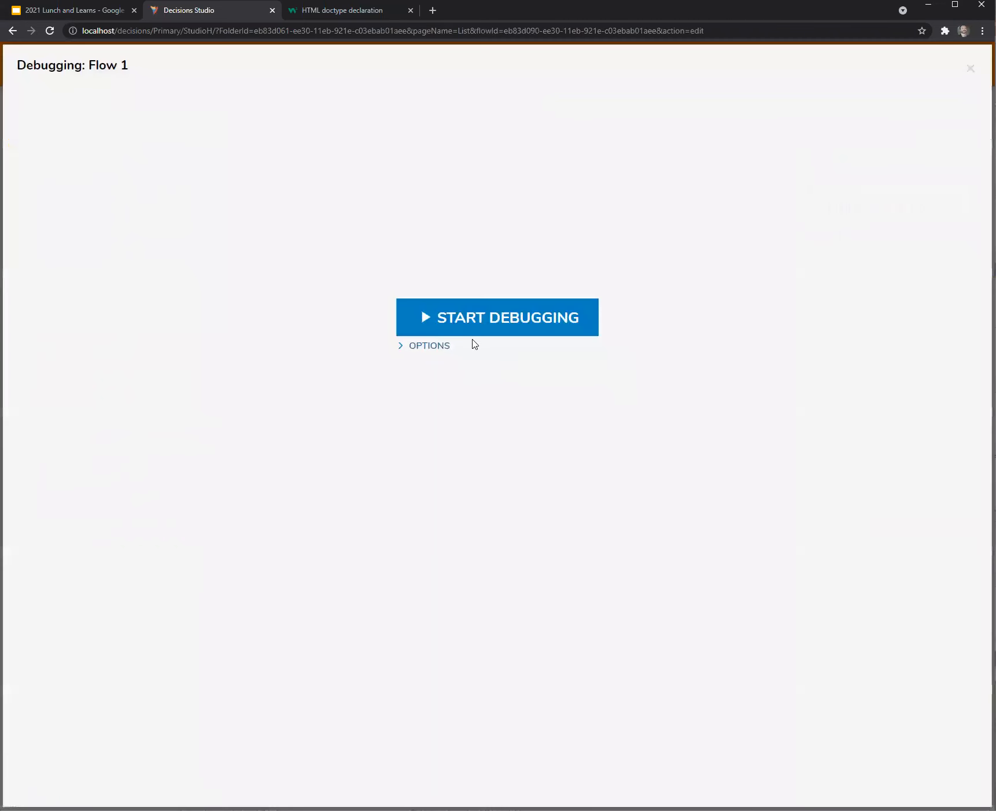
pyautogui.click(480, 328)
pyautogui.write('andtextbox')
pyautogui.click(703, 603)
pyautogui.moveTo(382, 292)
pyautogui.click(445, 292)
pyautogui.click(545, 308)
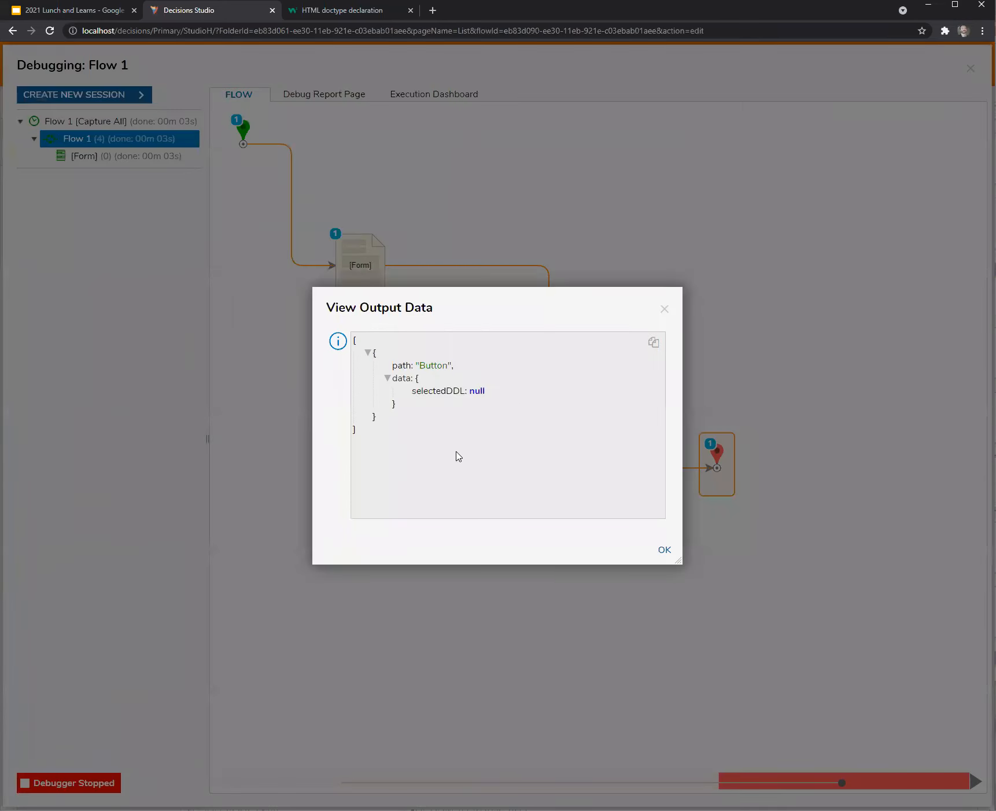
pyautogui.click(664, 310)
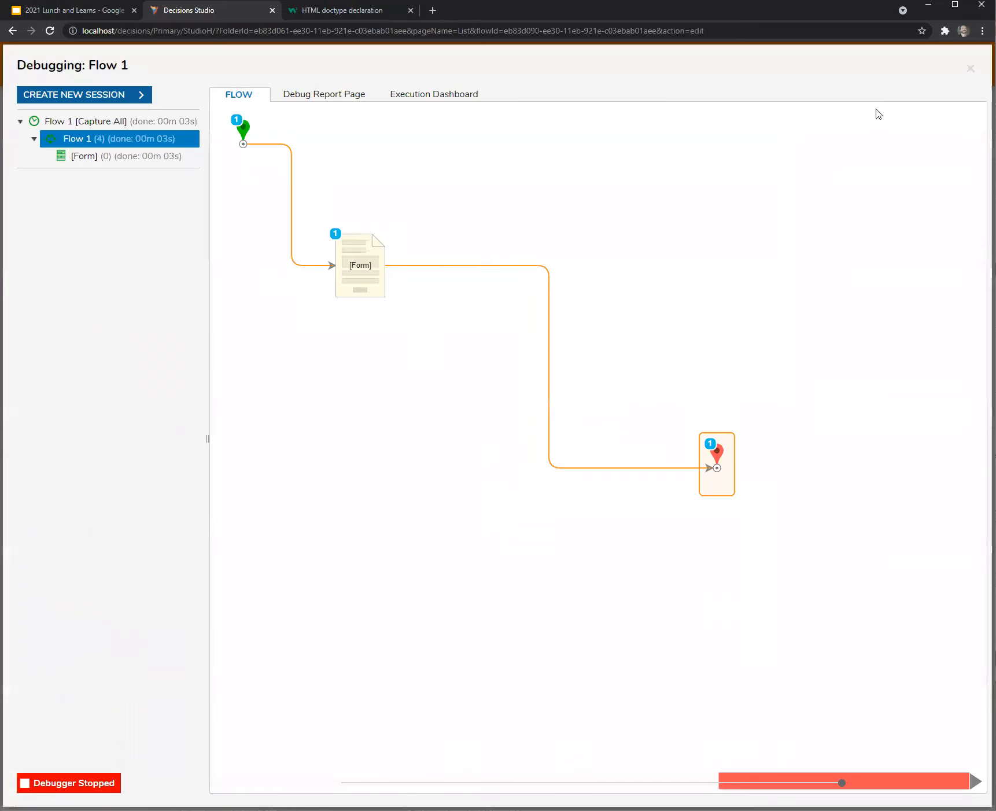
pyautogui.click(971, 70)
pyautogui.click(357, 271)
# Show Form 1's own properties and expand its legacy form rules.
pyautogui.click(901, 111)
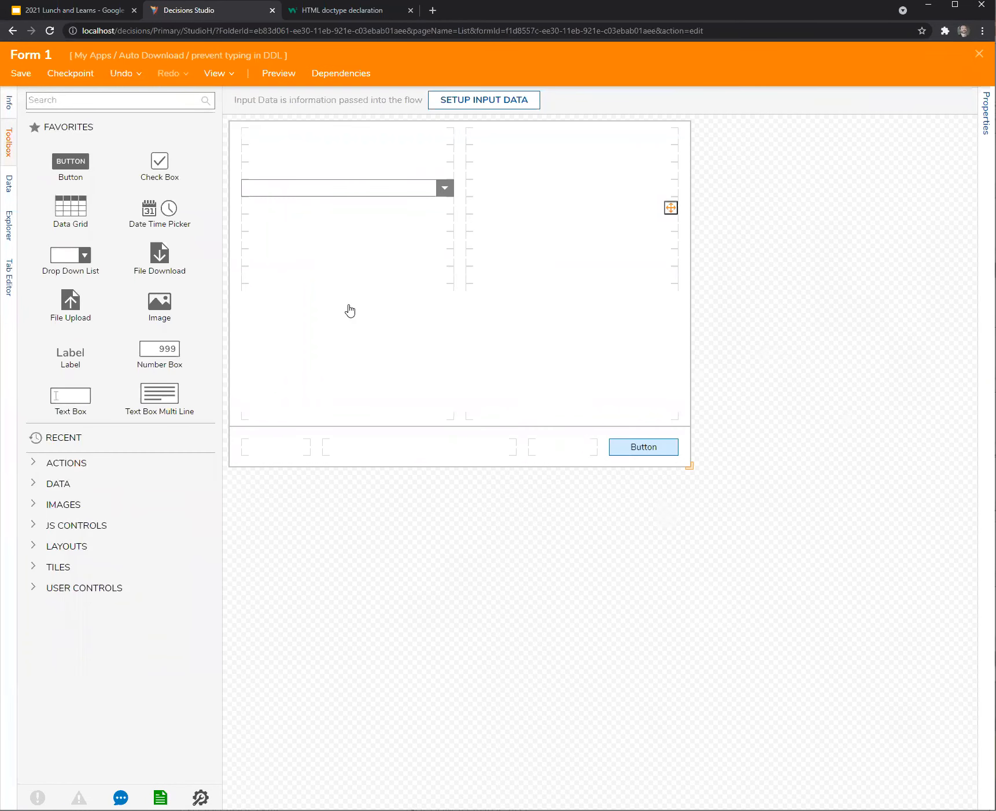
pyautogui.click(382, 195)
pyautogui.click(729, 559)
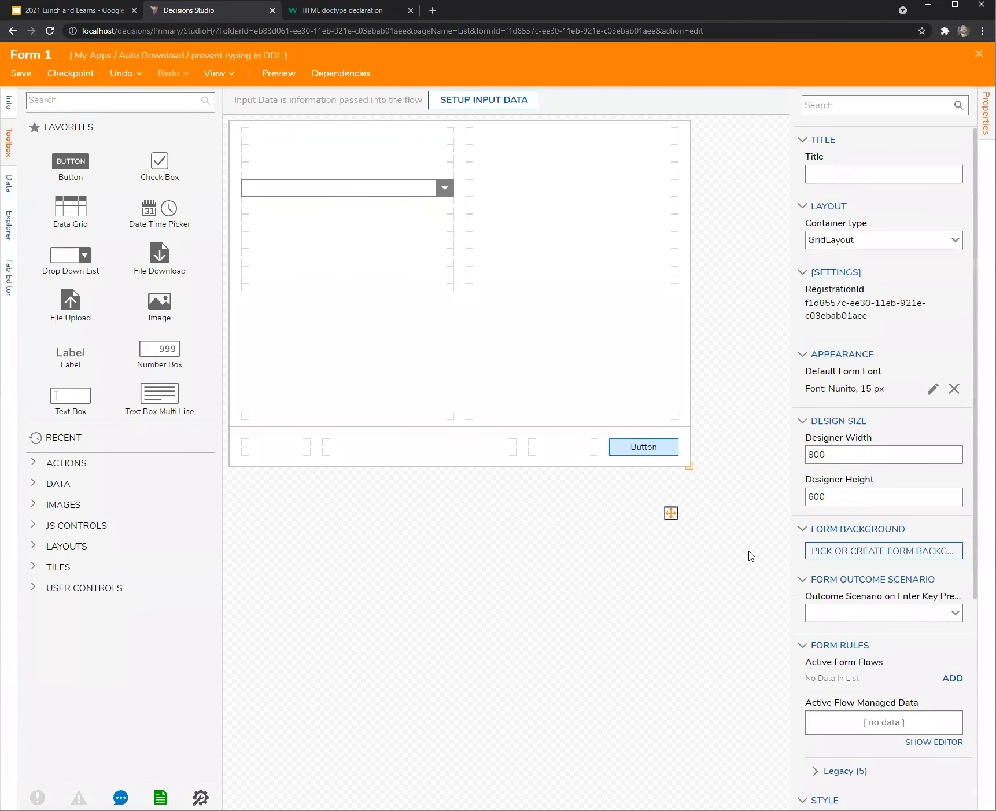
pyautogui.scroll(-5, 872, 594)
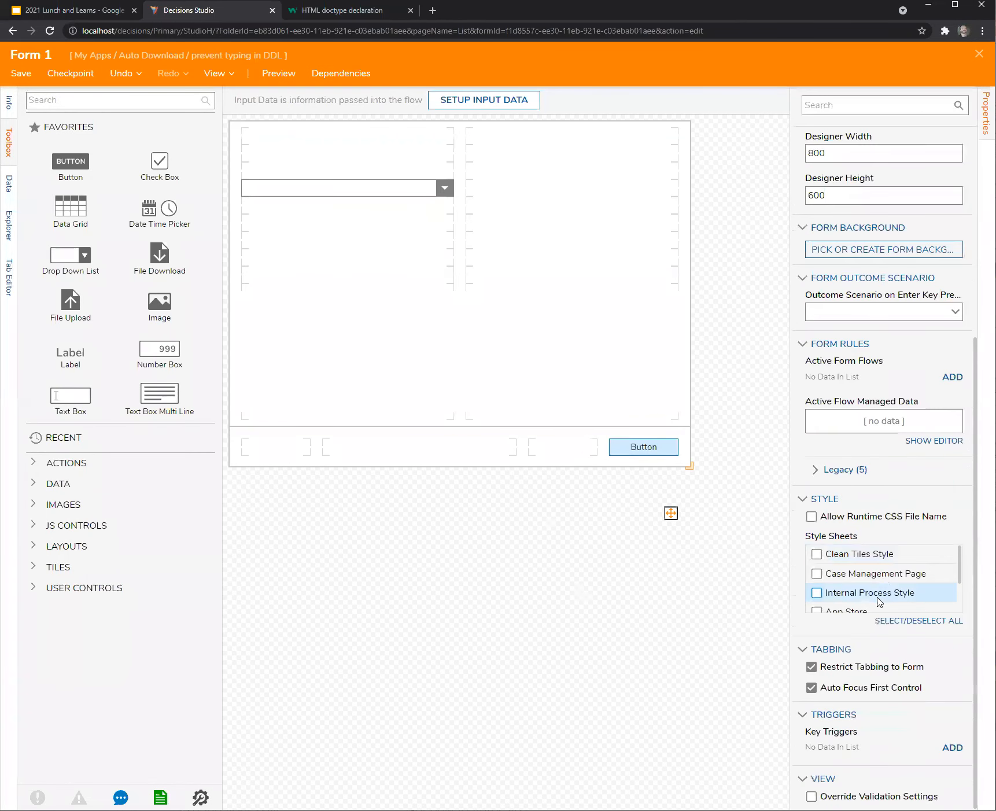
pyautogui.click(813, 475)
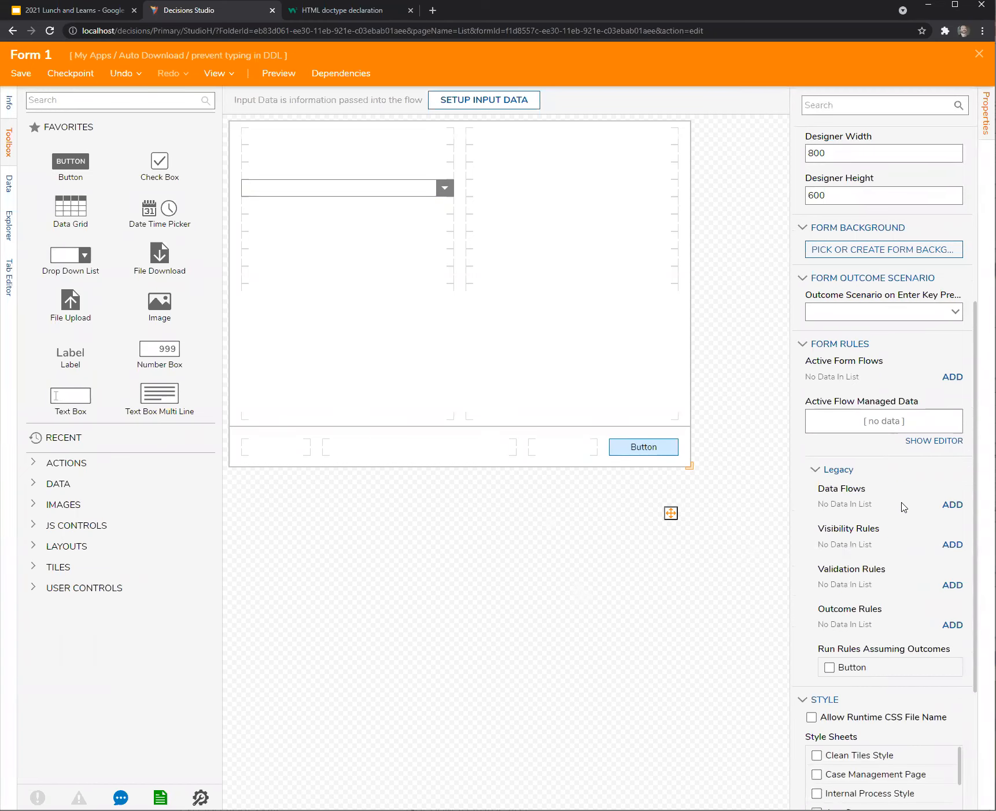
# Add a validation rule named 'Check DDL input' with Rule as its validation source.
pyautogui.click(952, 586)
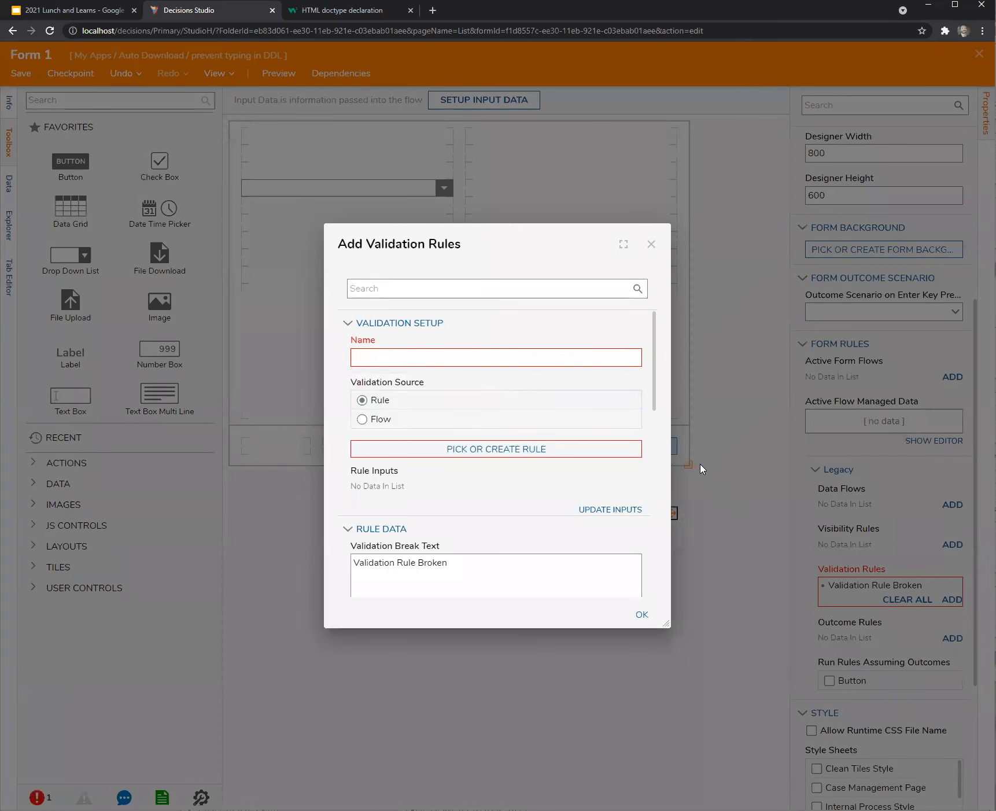
pyautogui.write('Check DDL input')
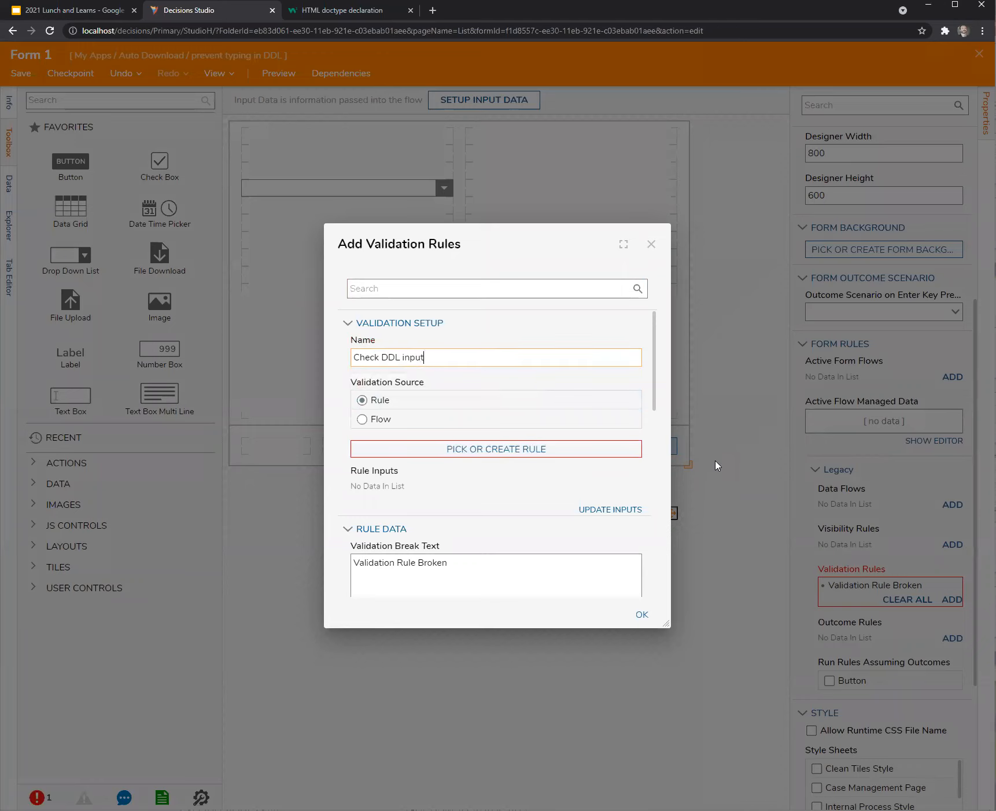
pyautogui.click(483, 456)
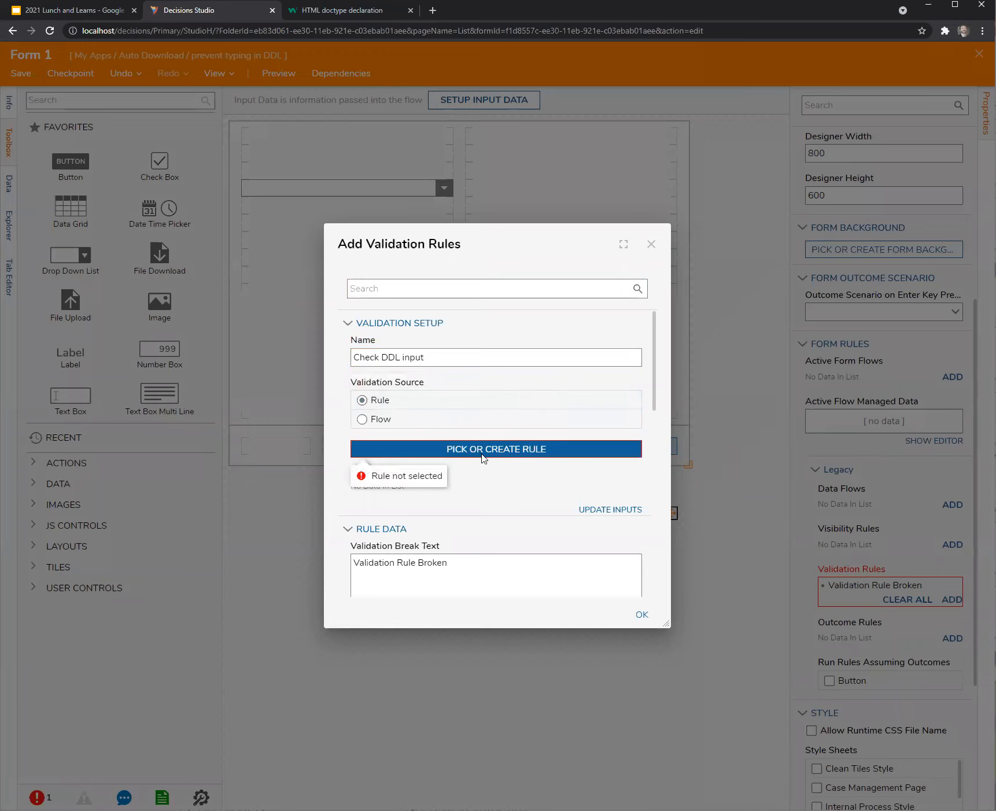
pyautogui.click(381, 448)
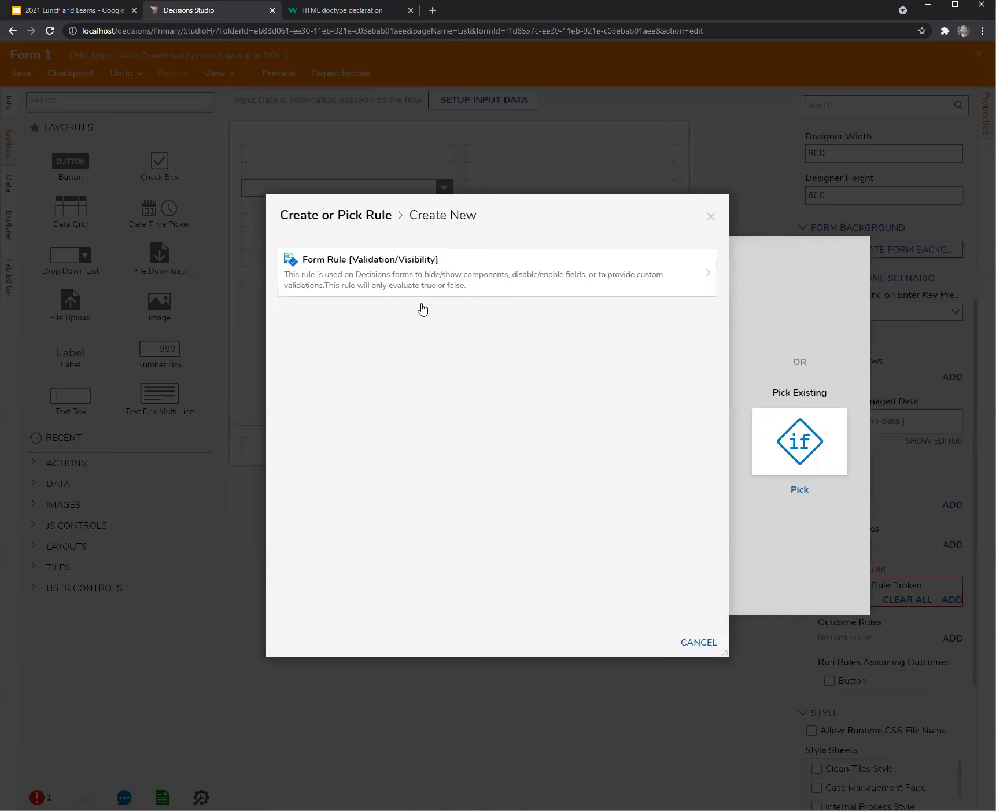
# Create Form Rule 1 with a text input SelectedValue and a text-list input ListValues, and save.
pyautogui.click(407, 281)
pyautogui.click(645, 487)
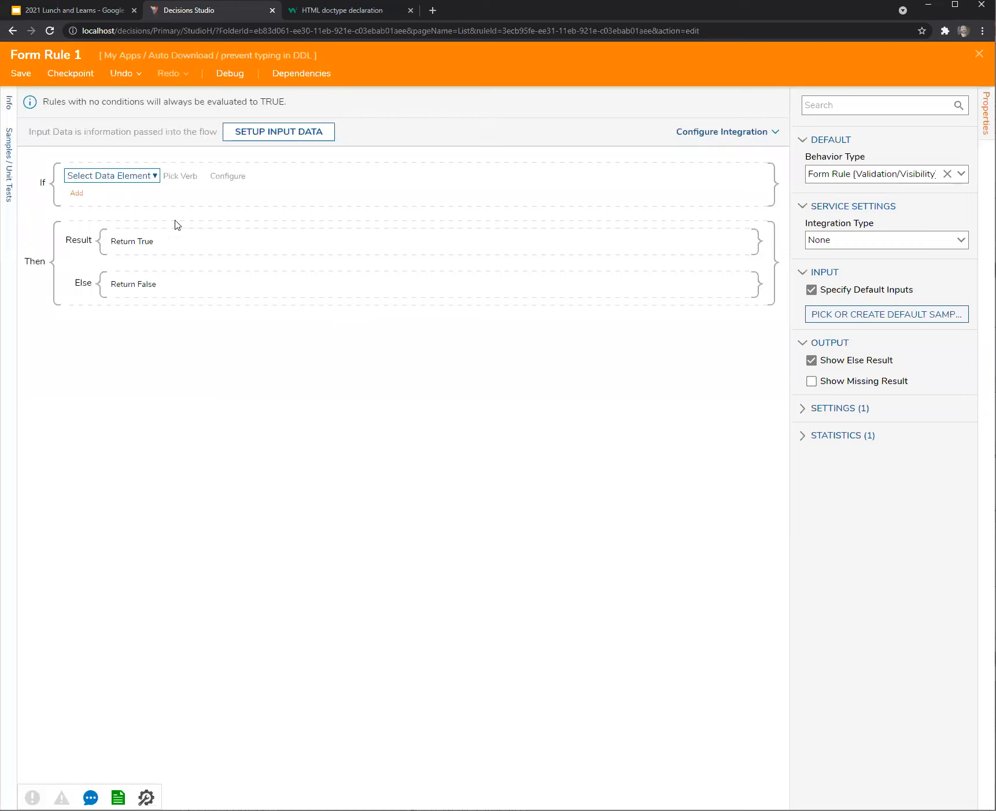
pyautogui.click(273, 138)
pyautogui.write('Sle')
pyautogui.write('ectedValue')
pyautogui.press('Return')
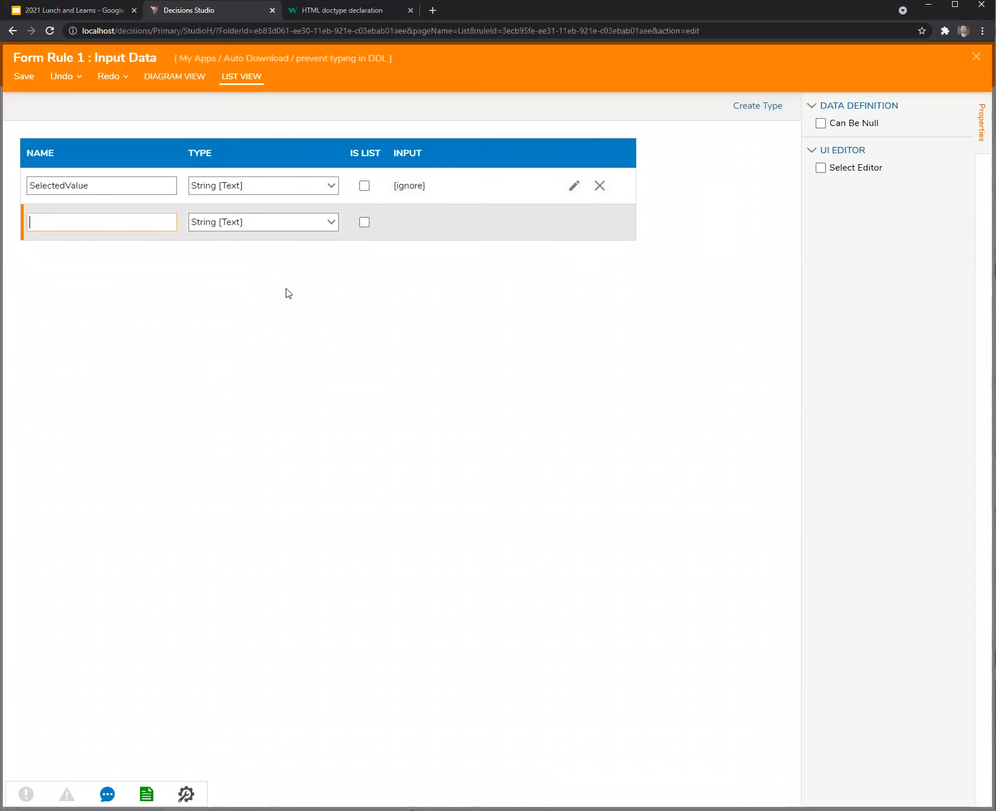
pyautogui.press('BackSpace')
pyautogui.press('BackSpace')
pyautogui.press('BackSpace')
pyautogui.press('BackSpace')
pyautogui.press('BackSpace')
pyautogui.press('BackSpace')
pyautogui.press('BackSpace')
pyautogui.write('Lis')
pyautogui.press('BackSpace')
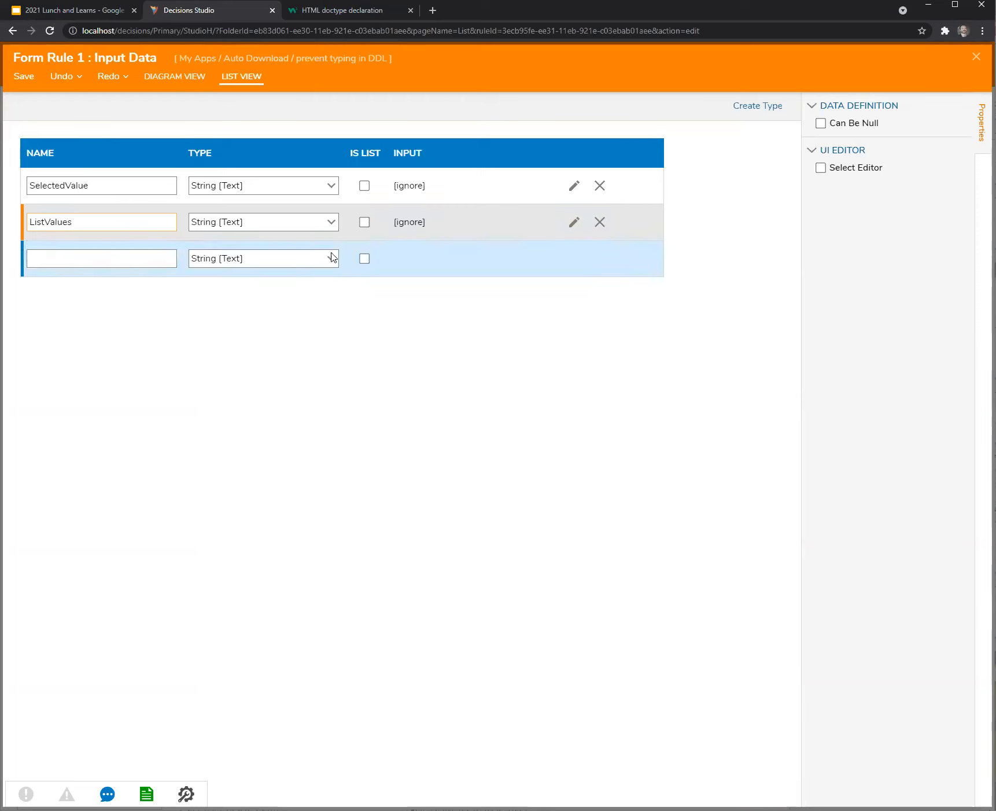
pyautogui.click(365, 222)
pyautogui.click(976, 57)
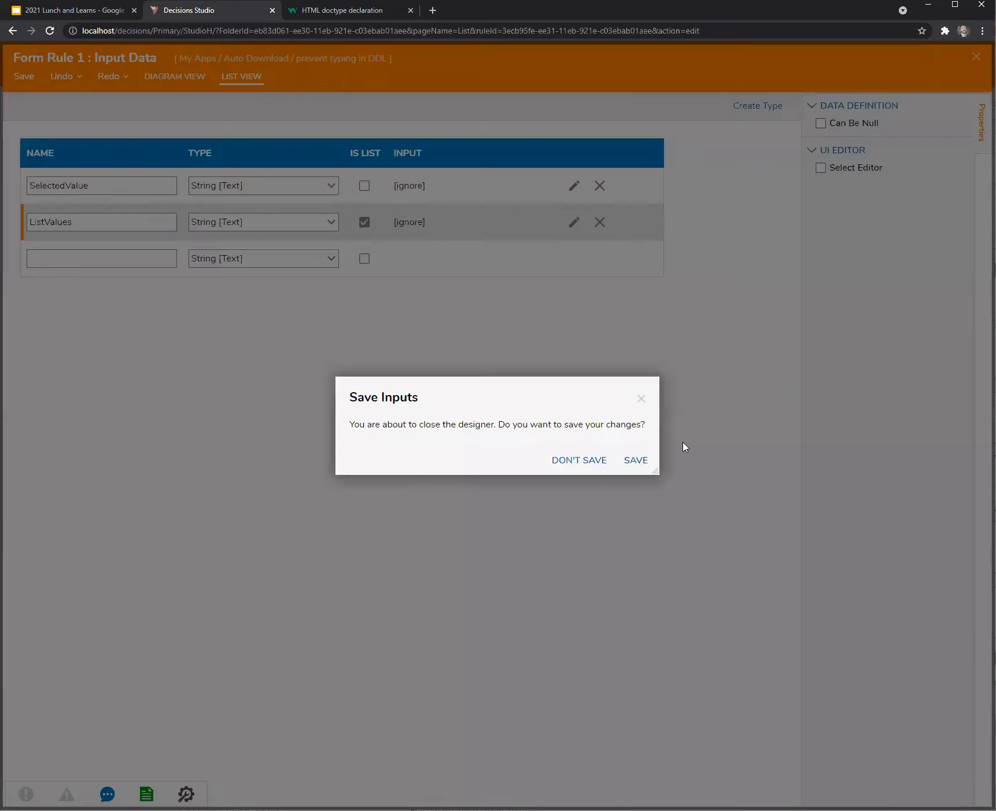
pyautogui.click(631, 466)
pyautogui.click(110, 175)
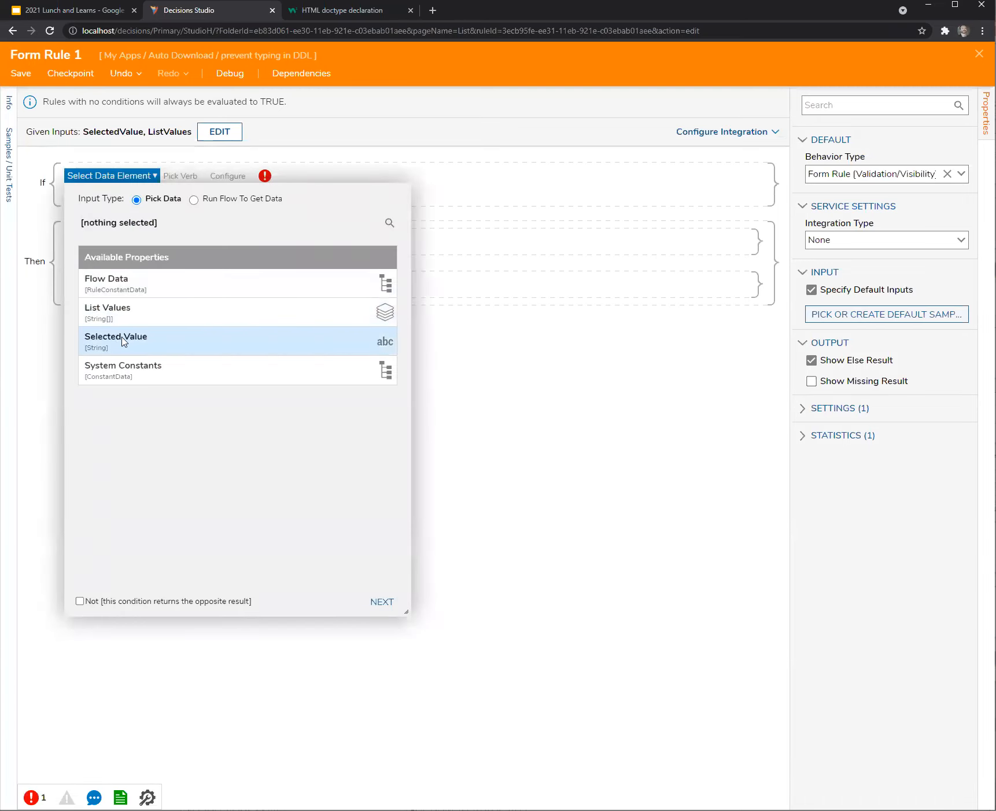
# Build the rule condition SelectedValue In List, using ListValues from the rule's data.
pyautogui.click(122, 339)
pyautogui.click(381, 601)
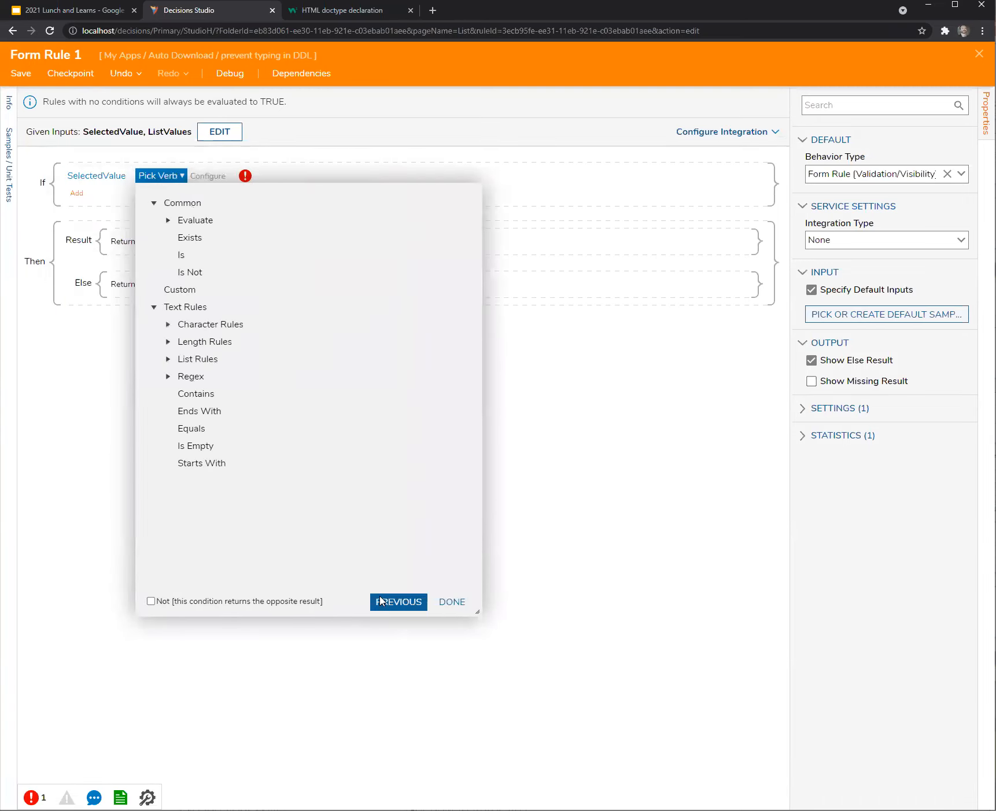
pyautogui.click(168, 359)
pyautogui.click(199, 394)
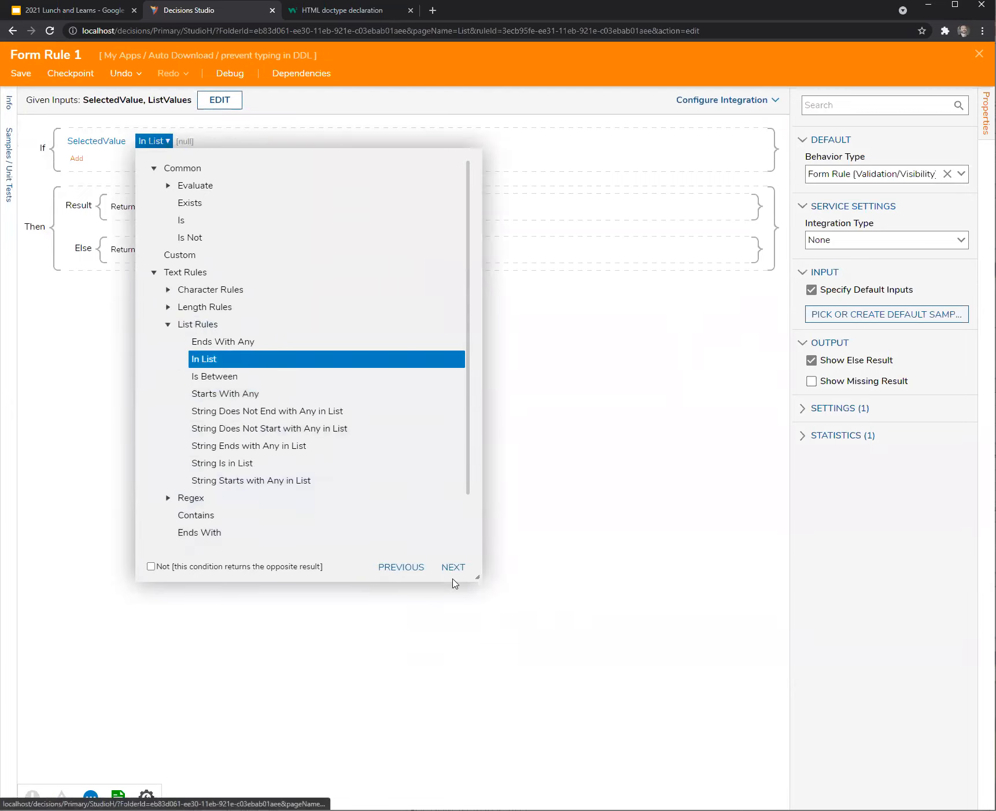
pyautogui.click(455, 568)
pyautogui.click(480, 228)
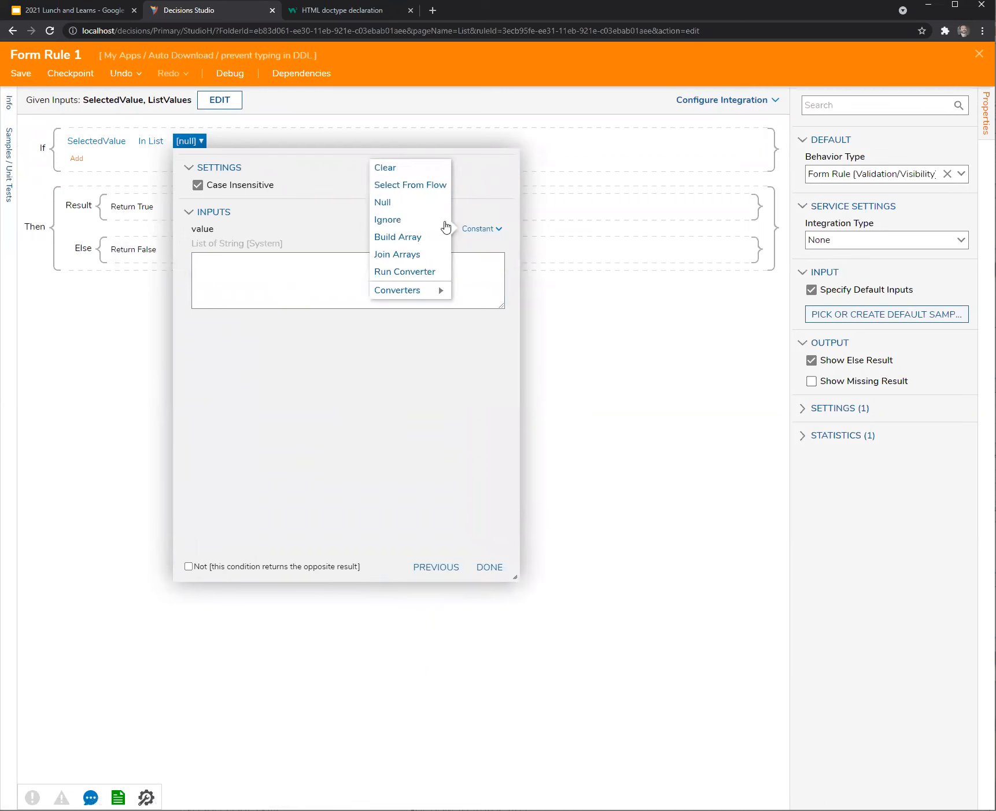
pyautogui.click(399, 185)
pyautogui.click(260, 322)
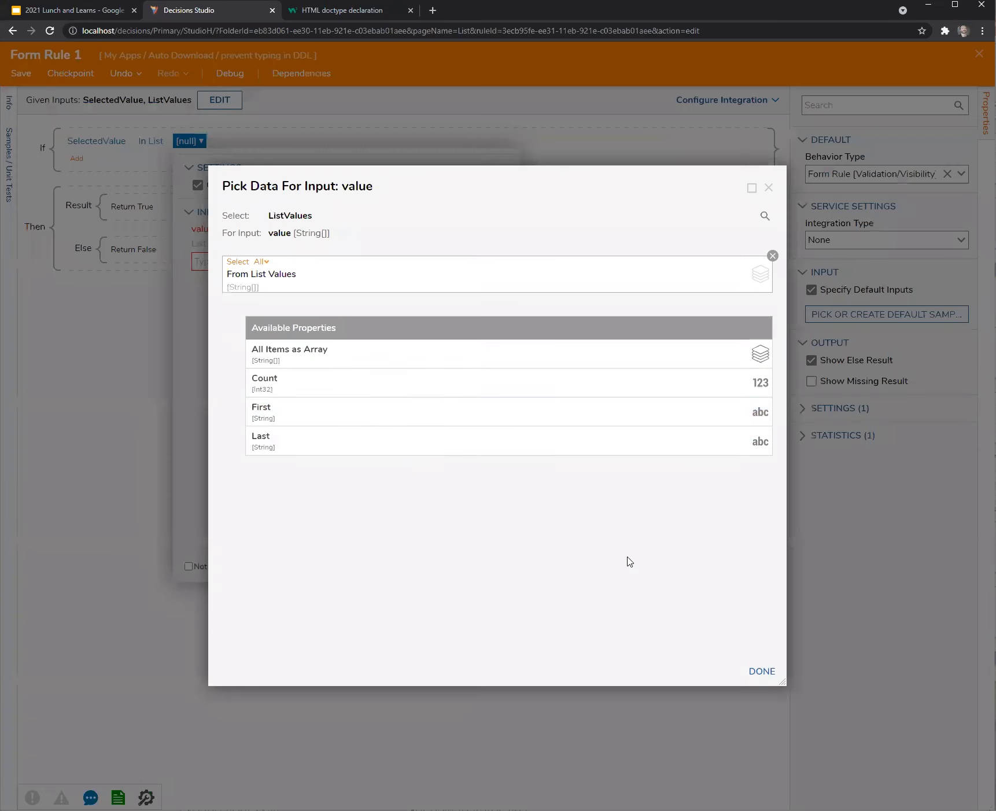
pyautogui.click(754, 672)
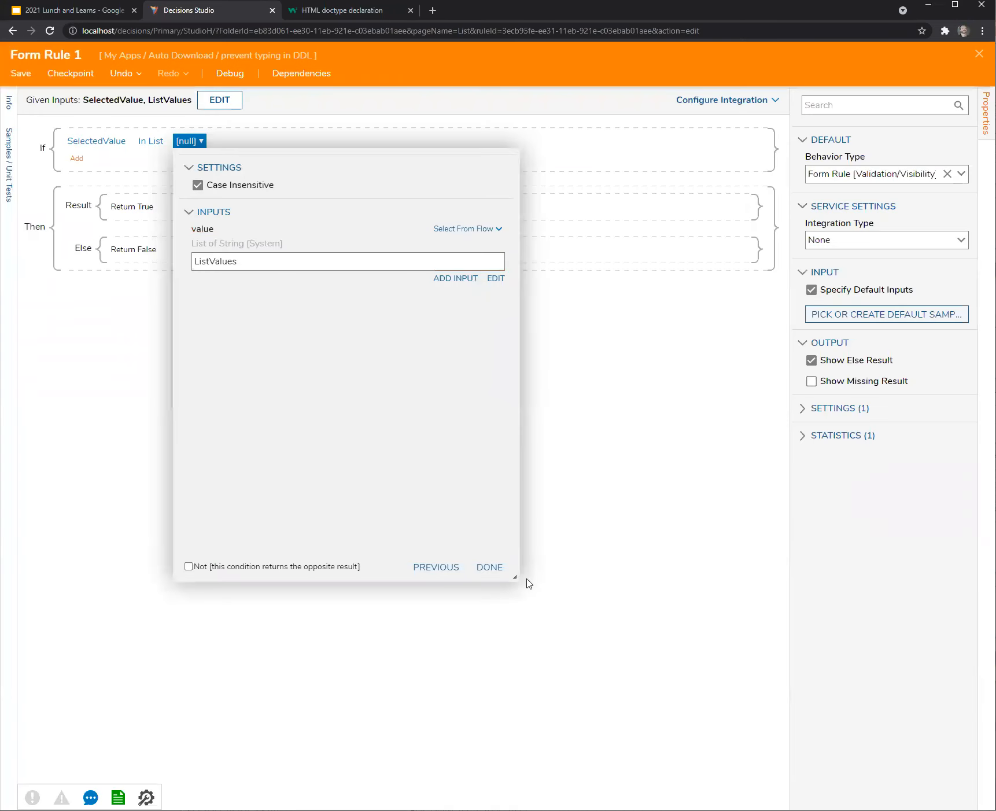
pyautogui.click(189, 566)
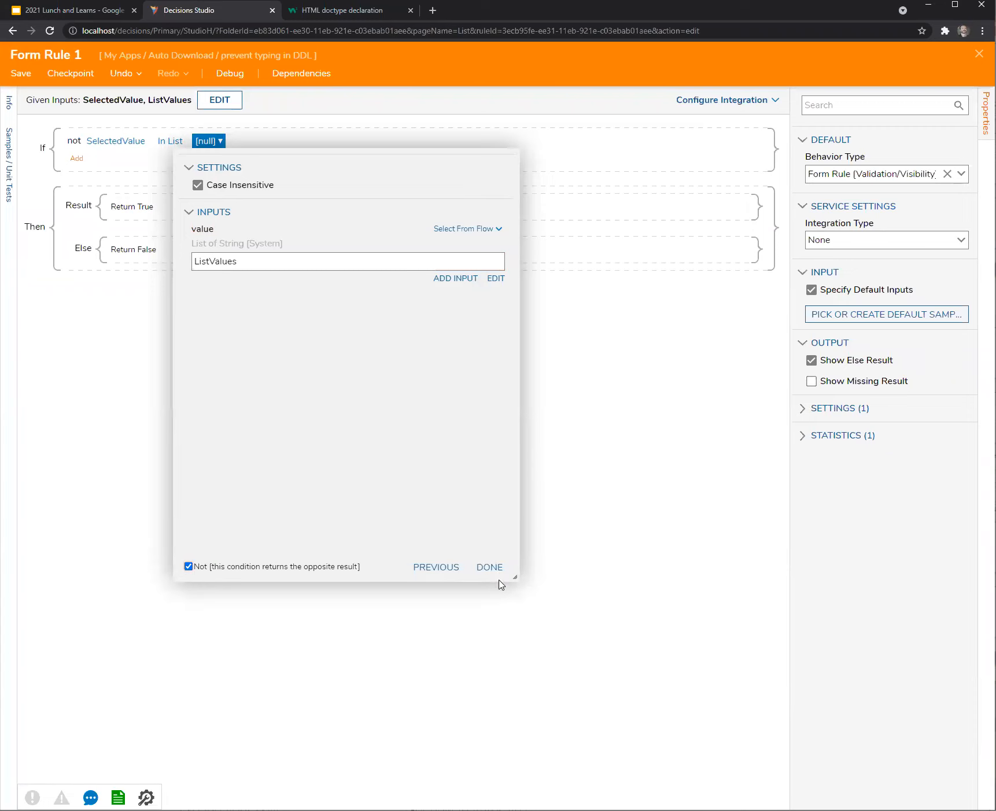
pyautogui.click(497, 571)
# Remove the condition's Not inversion, then close and save Form Rule 1.
pyautogui.click(499, 570)
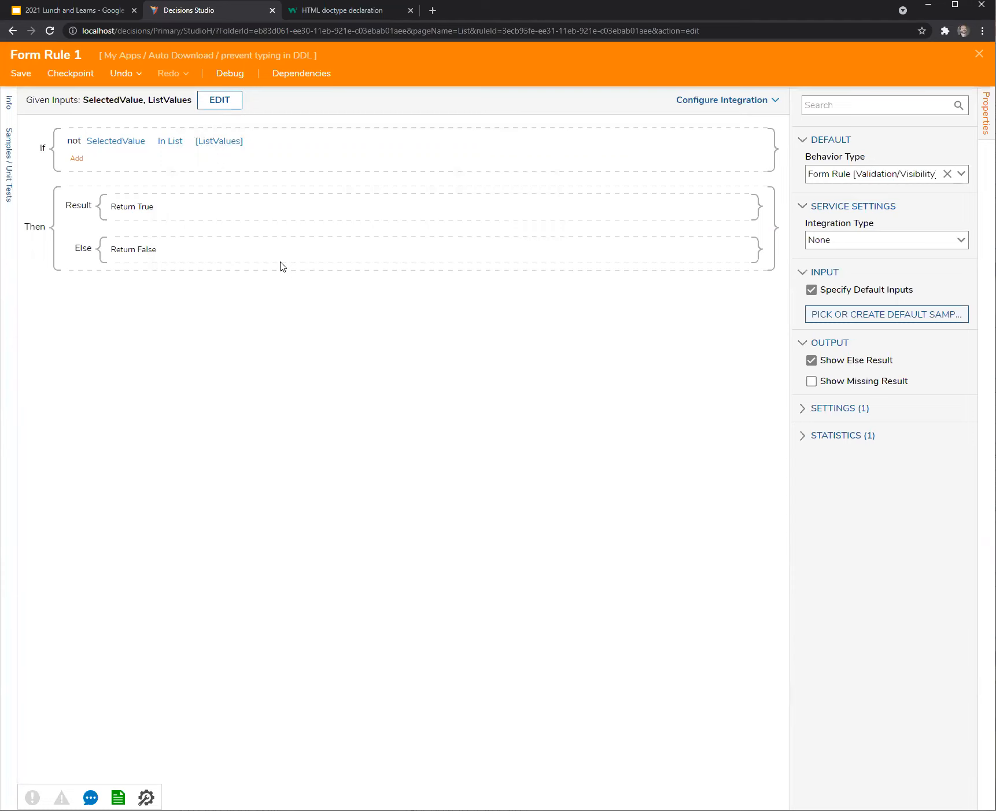
pyautogui.click(91, 143)
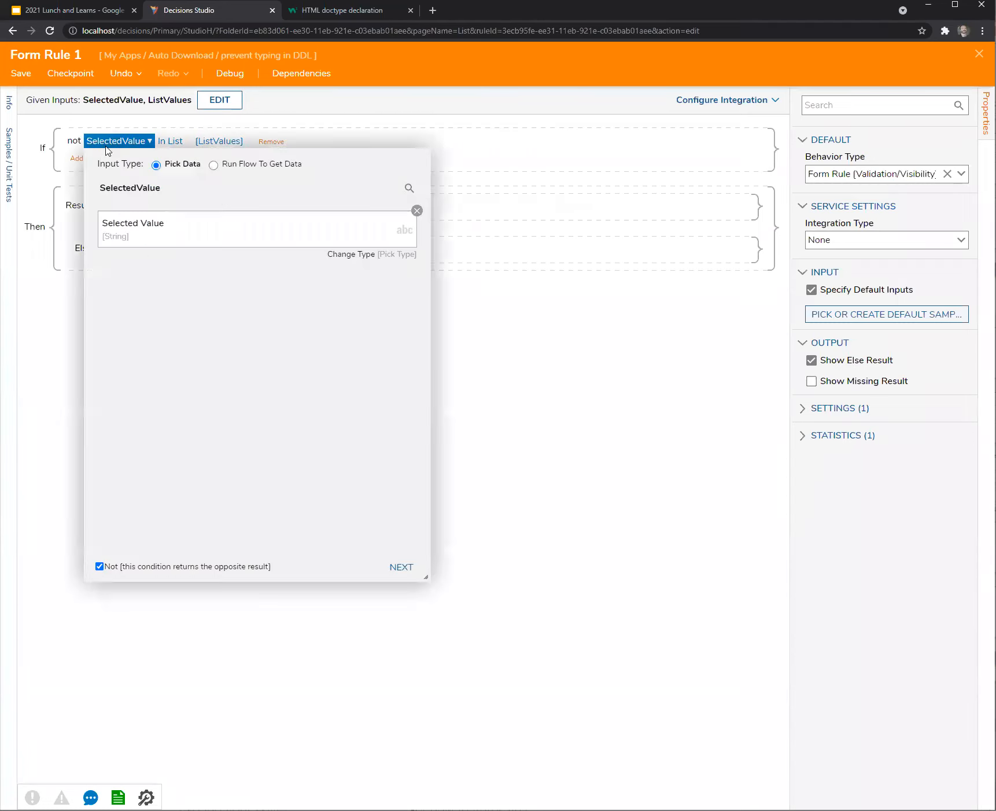
pyautogui.click(99, 567)
pyautogui.click(504, 489)
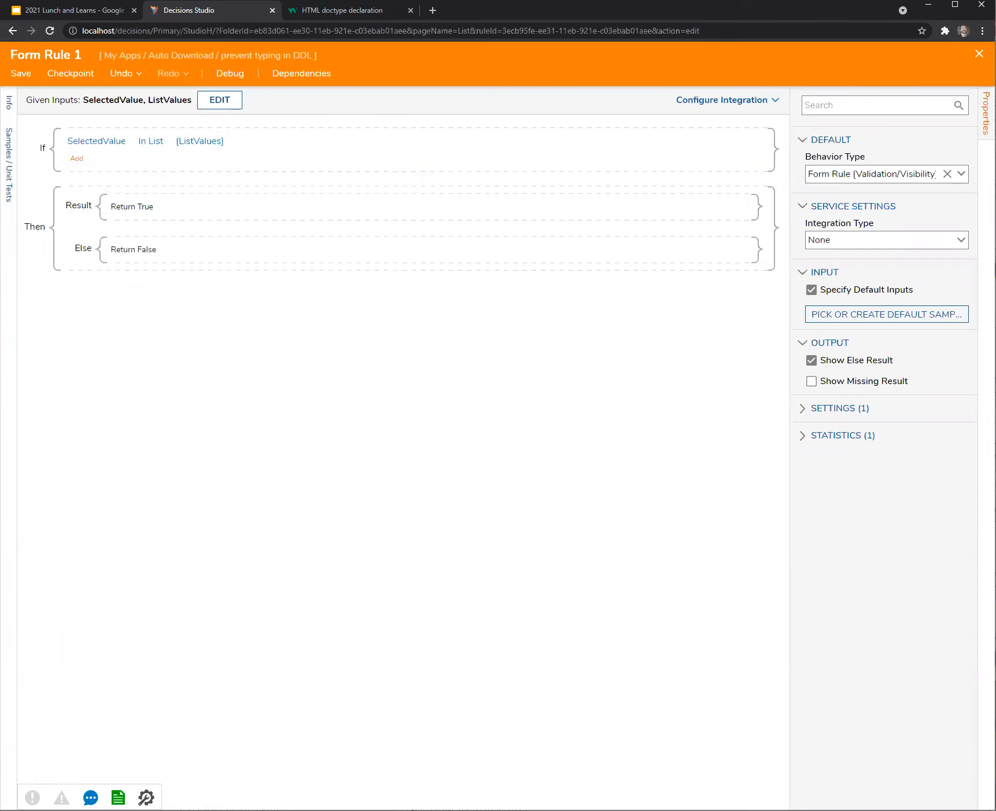
pyautogui.click(979, 53)
pyautogui.click(590, 497)
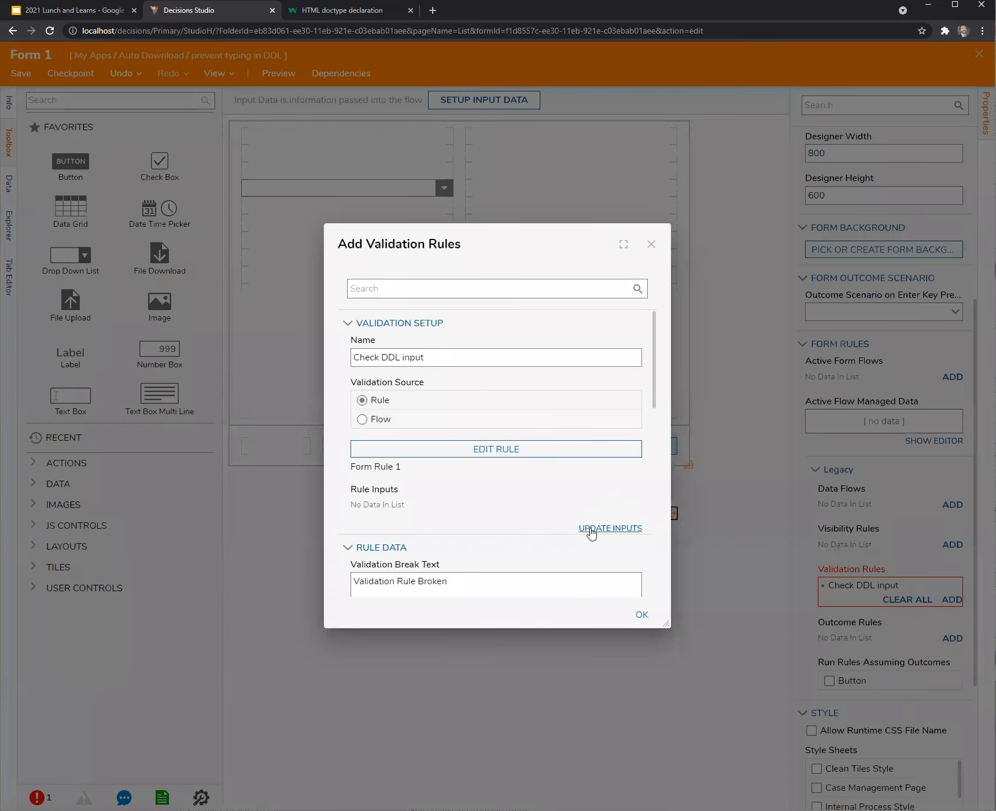
# Load the rule inputs and map SelectedValue to the form component selectedDDL.
pyautogui.click(596, 543)
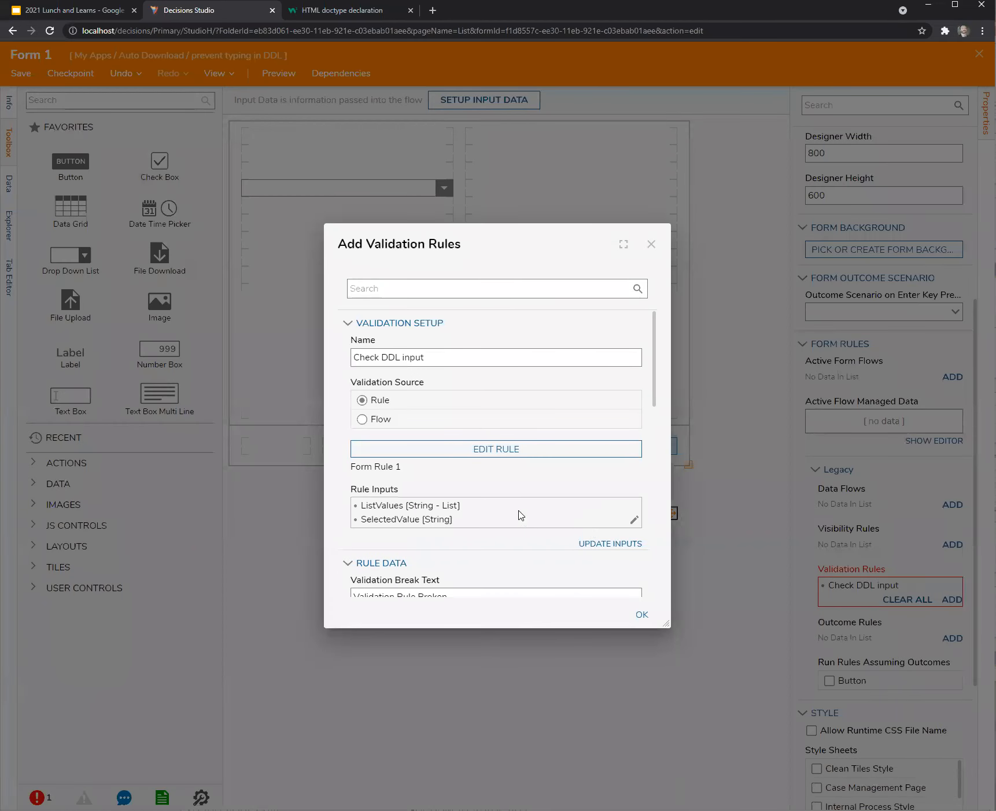
pyautogui.click(635, 520)
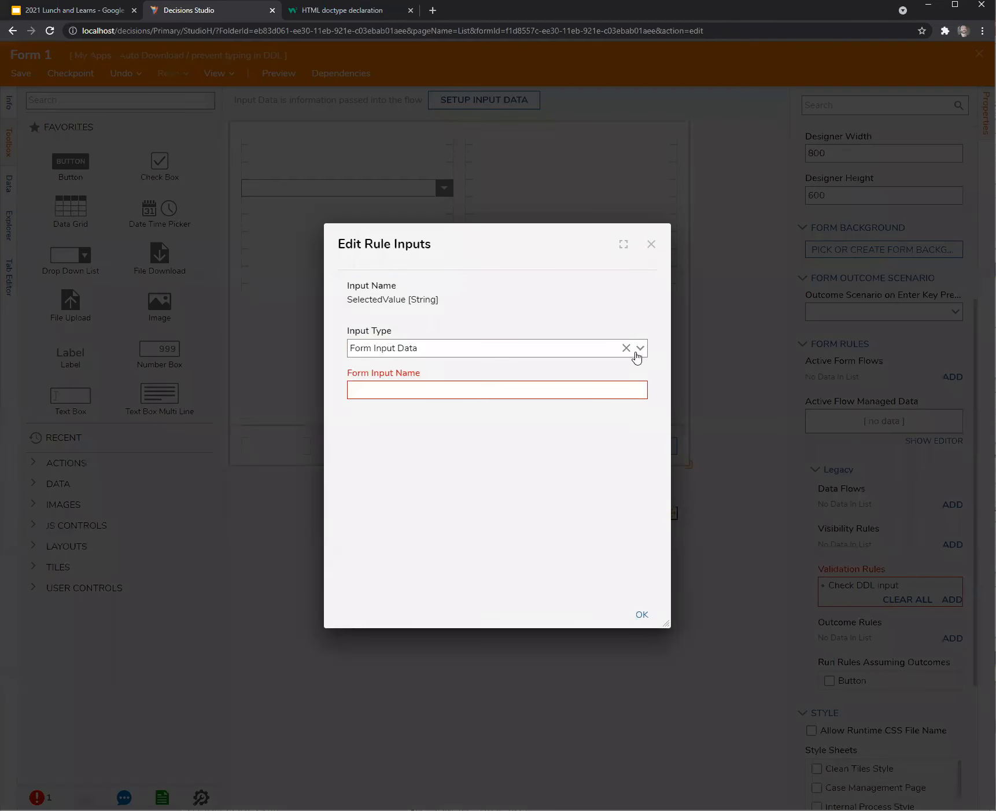
pyautogui.click(639, 349)
pyautogui.click(502, 374)
pyautogui.click(640, 405)
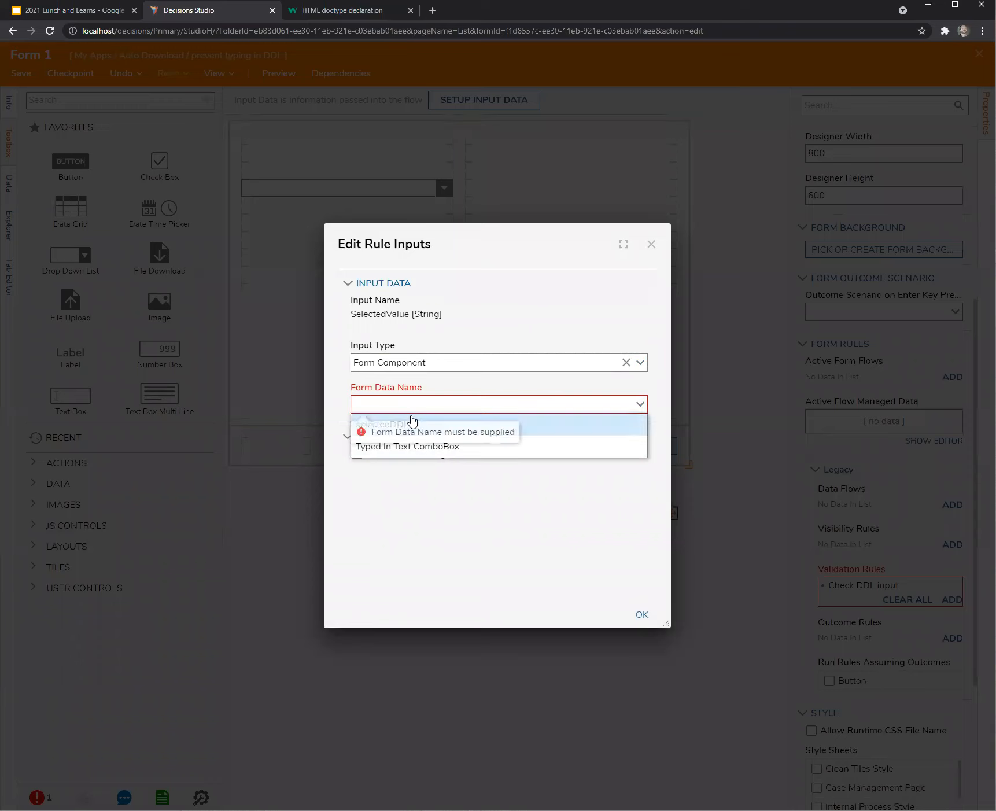
pyautogui.click(406, 432)
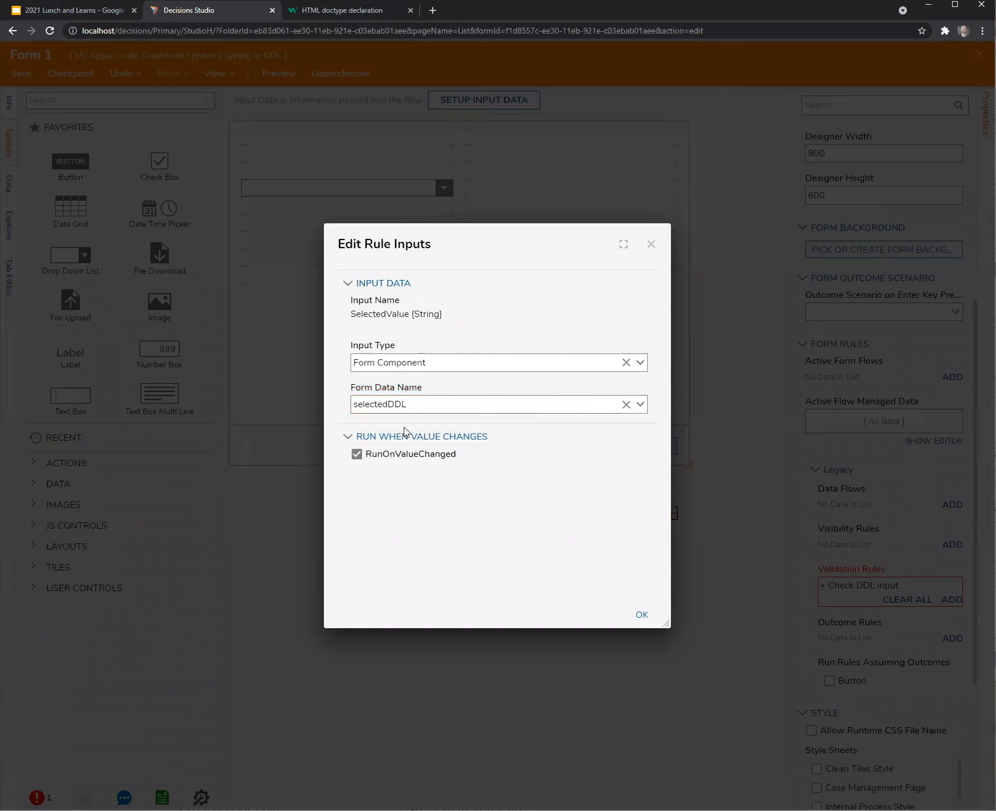
pyautogui.click(641, 615)
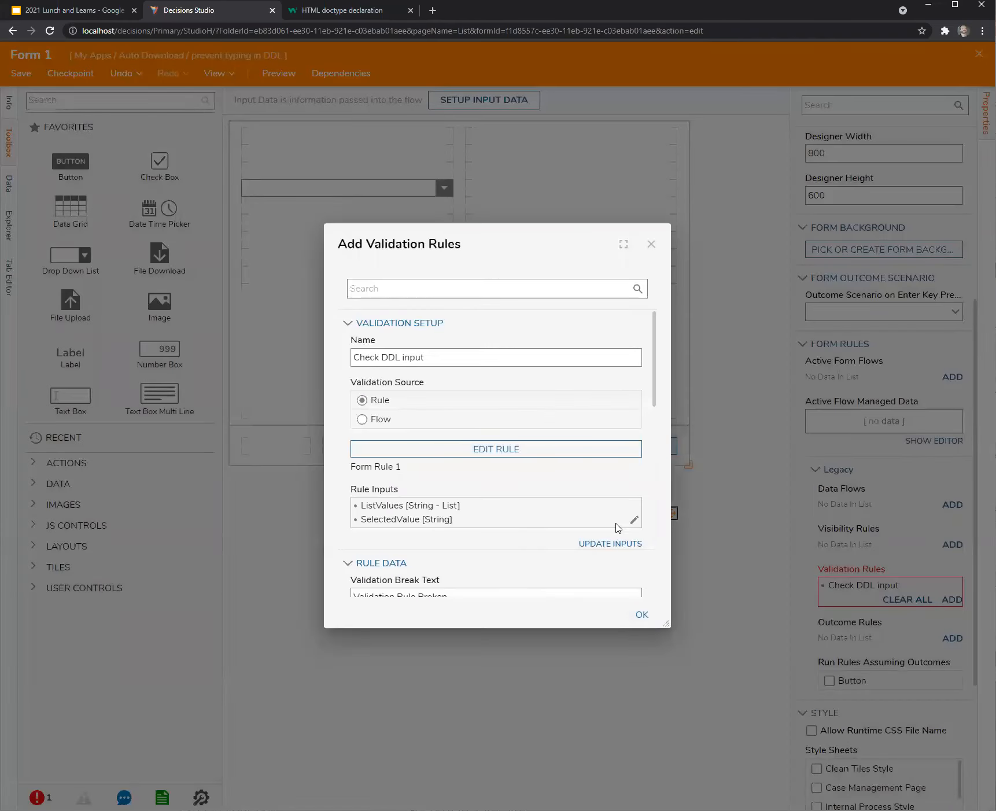
pyautogui.click(634, 520)
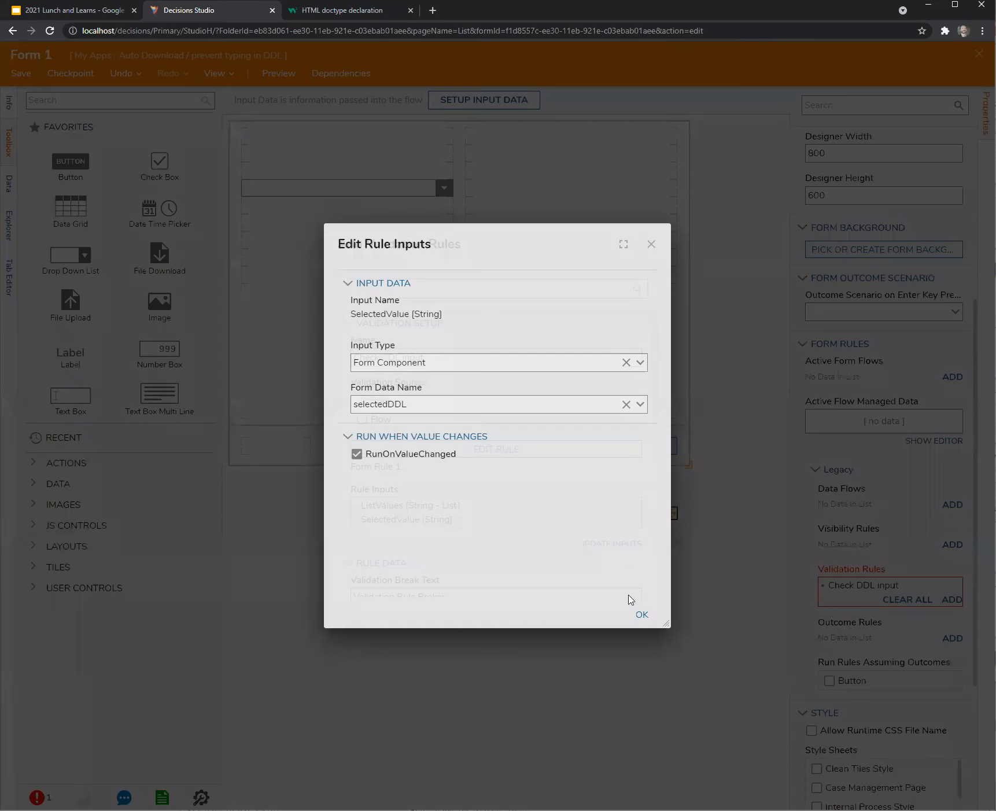
pyautogui.click(640, 614)
# Set ListValues to come from form input data, entering a placeholder name.
pyautogui.click(635, 508)
pyautogui.click(640, 347)
pyautogui.click(450, 369)
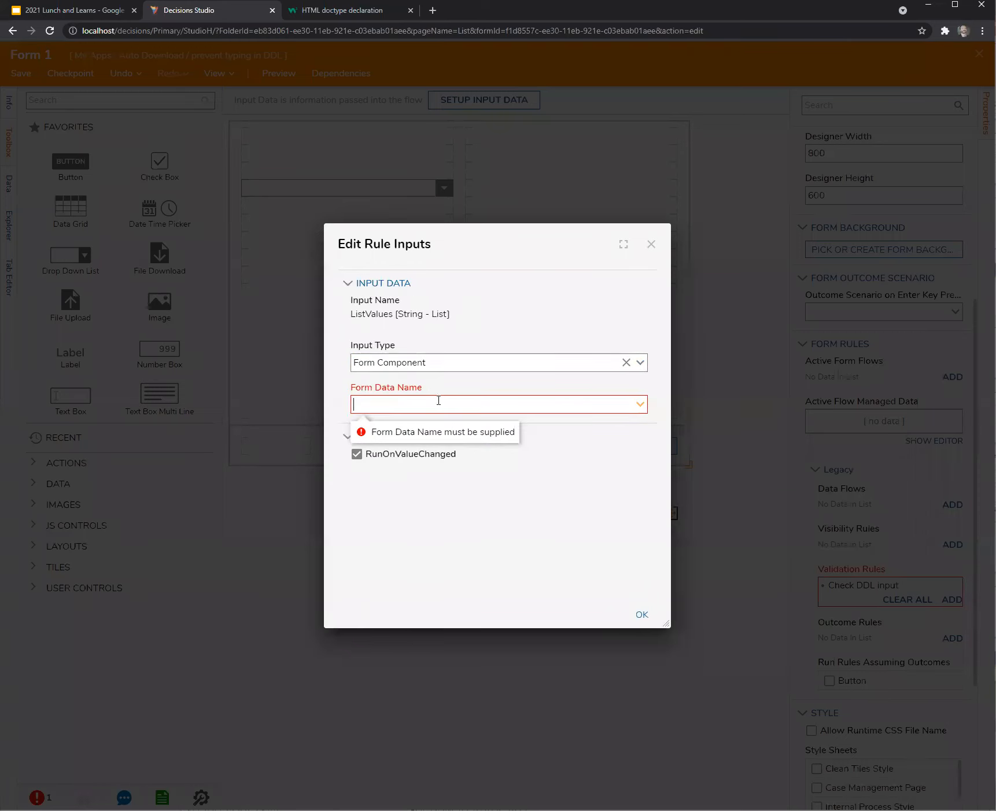
pyautogui.click(640, 363)
pyautogui.click(509, 404)
pyautogui.click(456, 387)
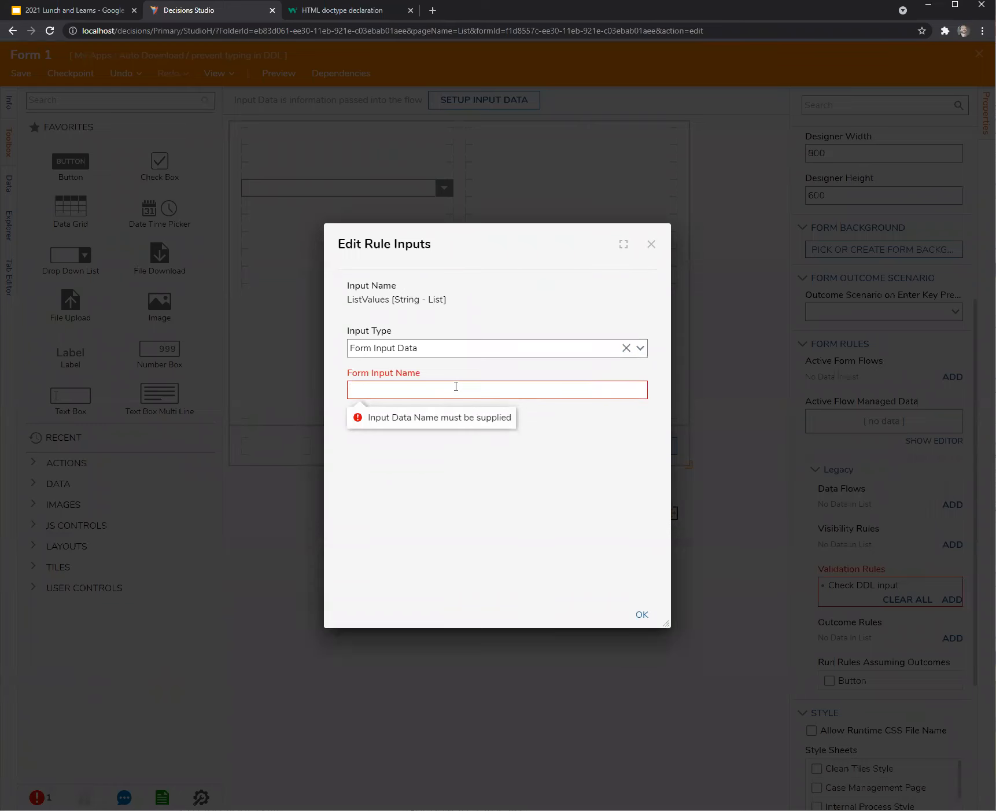
pyautogui.write('ccfg')
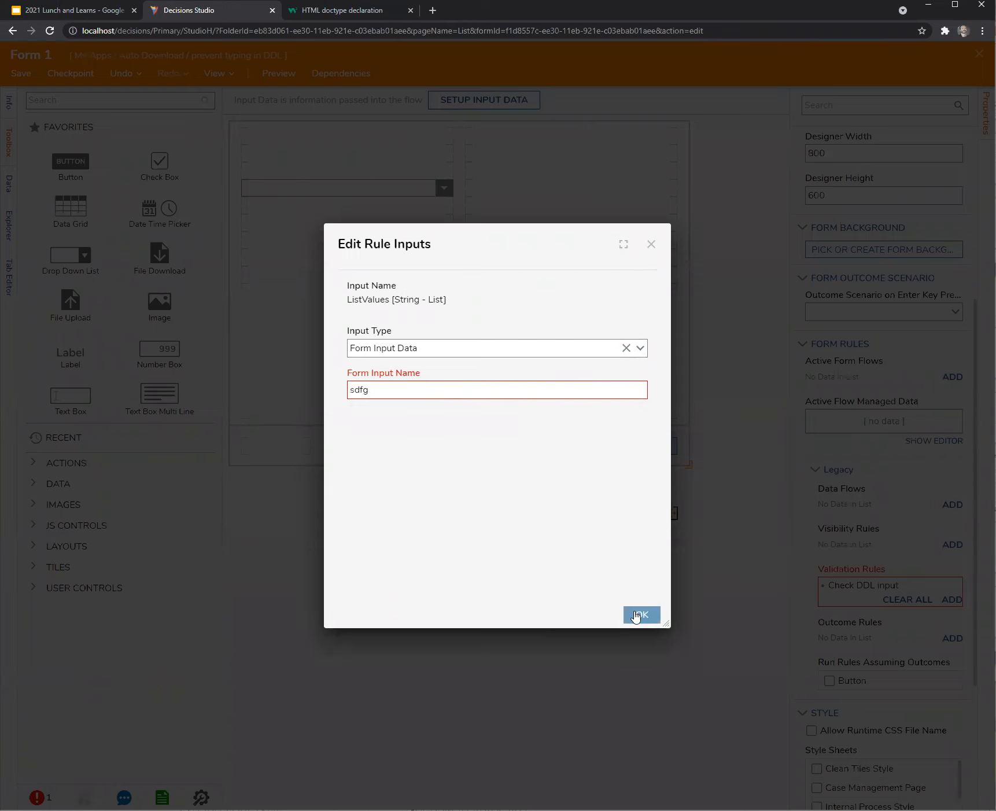
pyautogui.click(642, 612)
pyautogui.click(641, 613)
# Check the combo box's data names selectedDDL and DDL, then reopen the legacy form rules.
pyautogui.click(371, 194)
pyautogui.moveTo(868, 472); pyautogui.dragTo(786, 472)
pyautogui.moveTo(854, 262); pyautogui.dragTo(745, 265)
pyautogui.click(572, 653)
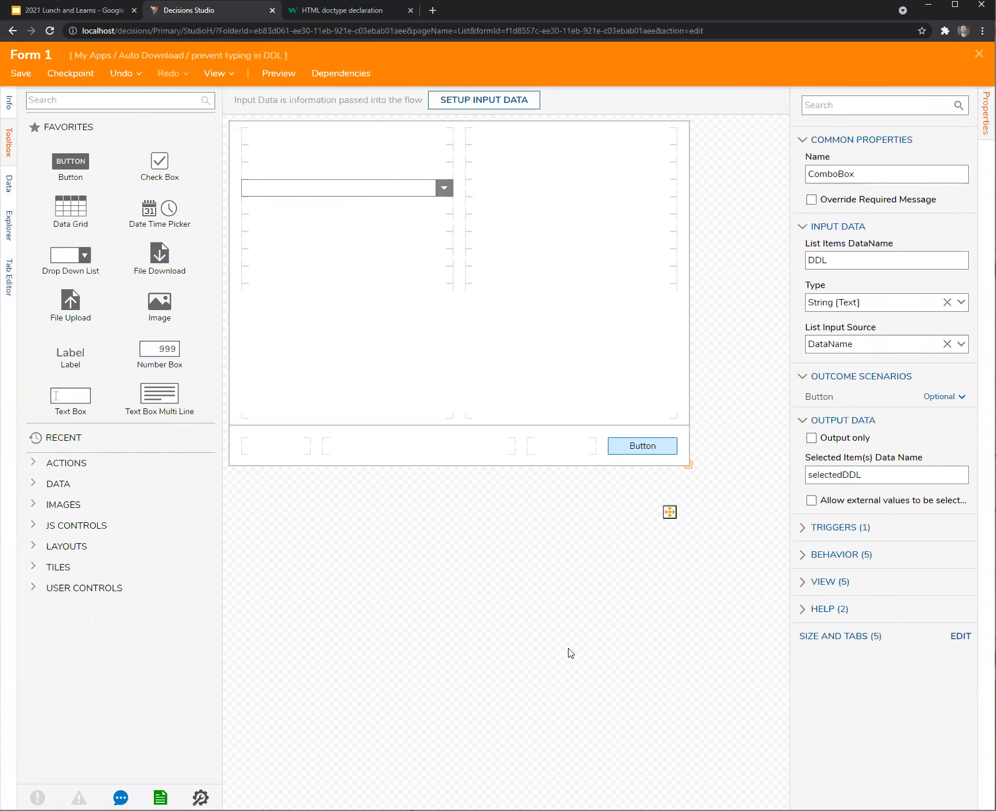
pyautogui.scroll(-2, 848, 634)
pyautogui.scroll(-2, 848, 634)
pyautogui.click(814, 542)
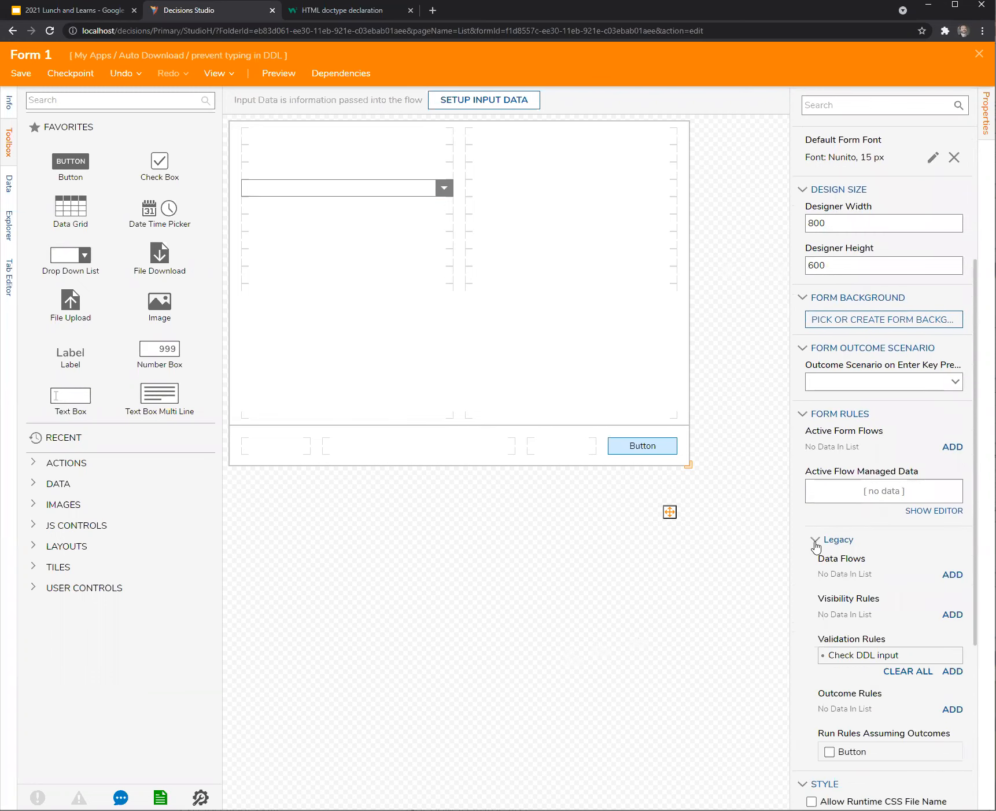
pyautogui.moveTo(940, 655)
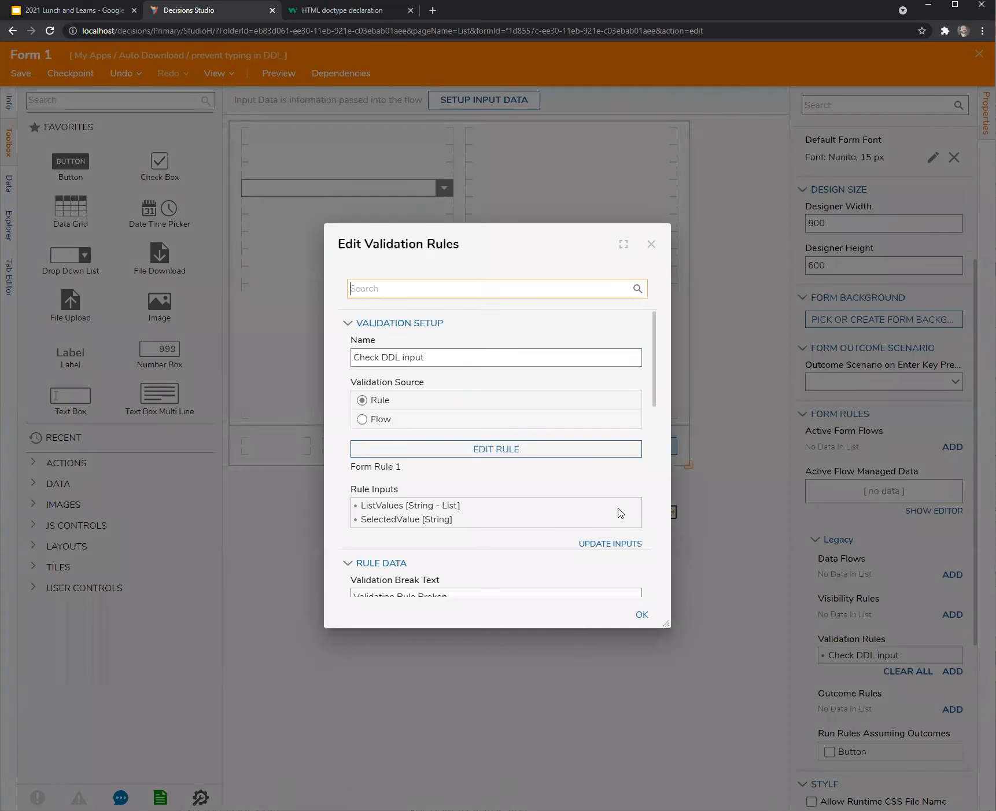
# Rename the ListValues input data to DDL, confirm the rule, and save Form 1.
pyautogui.click(635, 507)
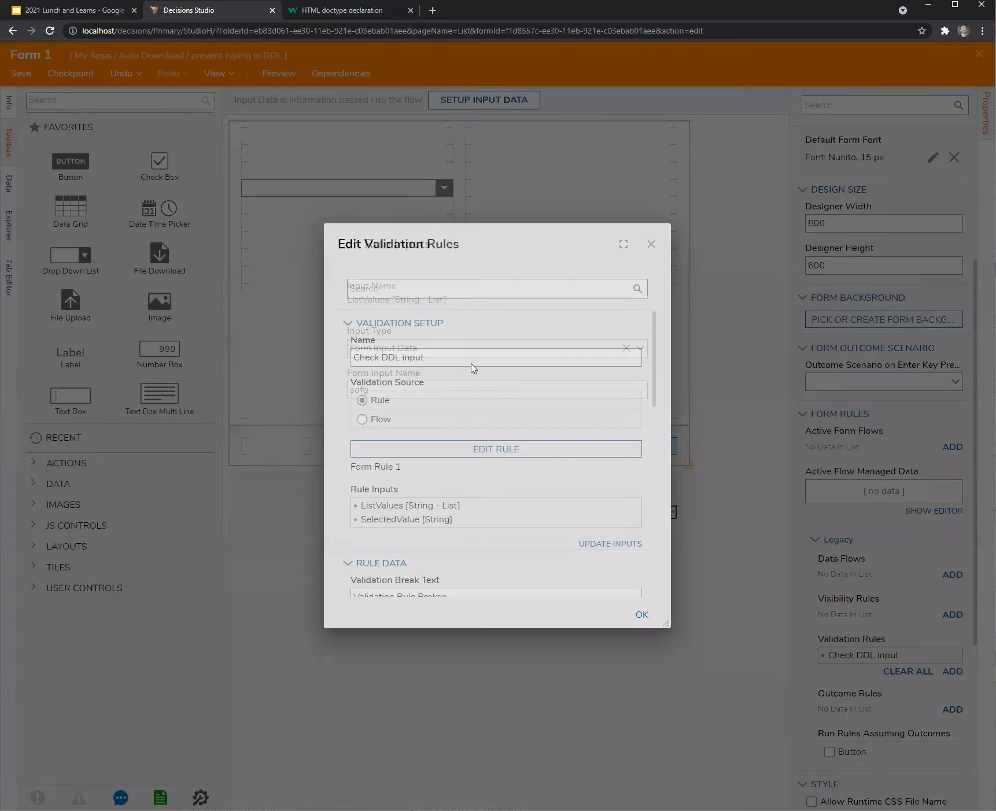
pyautogui.doubleClick(396, 387)
pyautogui.write('DDL')
pyautogui.click(642, 616)
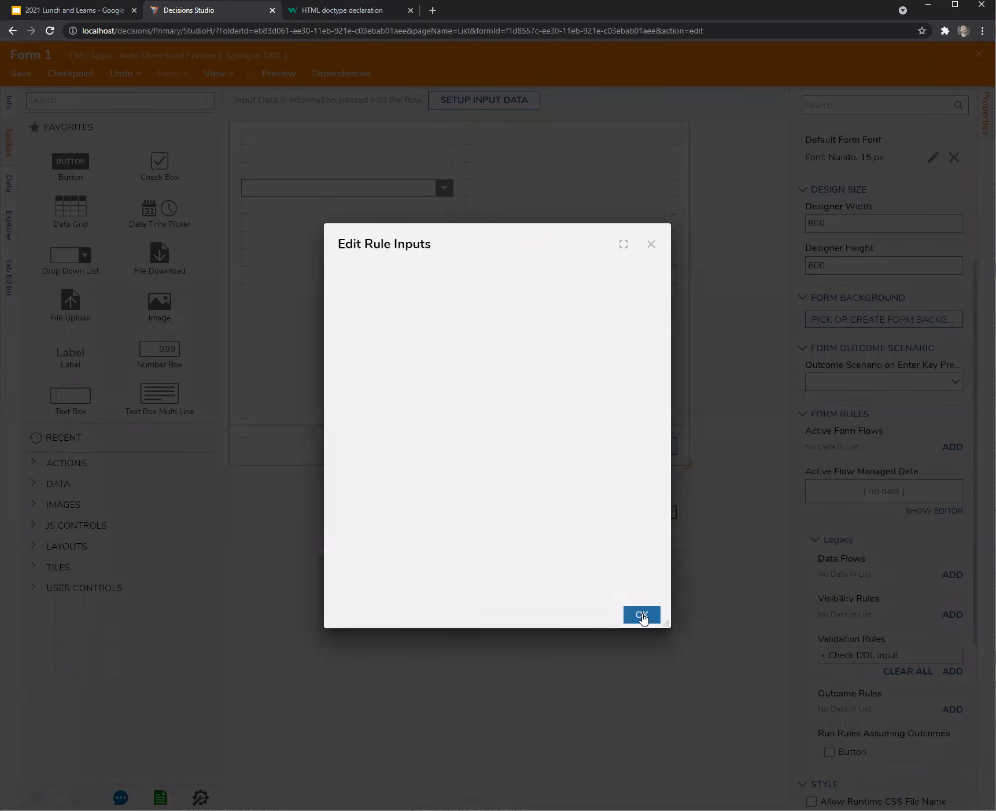
pyautogui.click(641, 616)
pyautogui.click(979, 54)
pyautogui.click(608, 499)
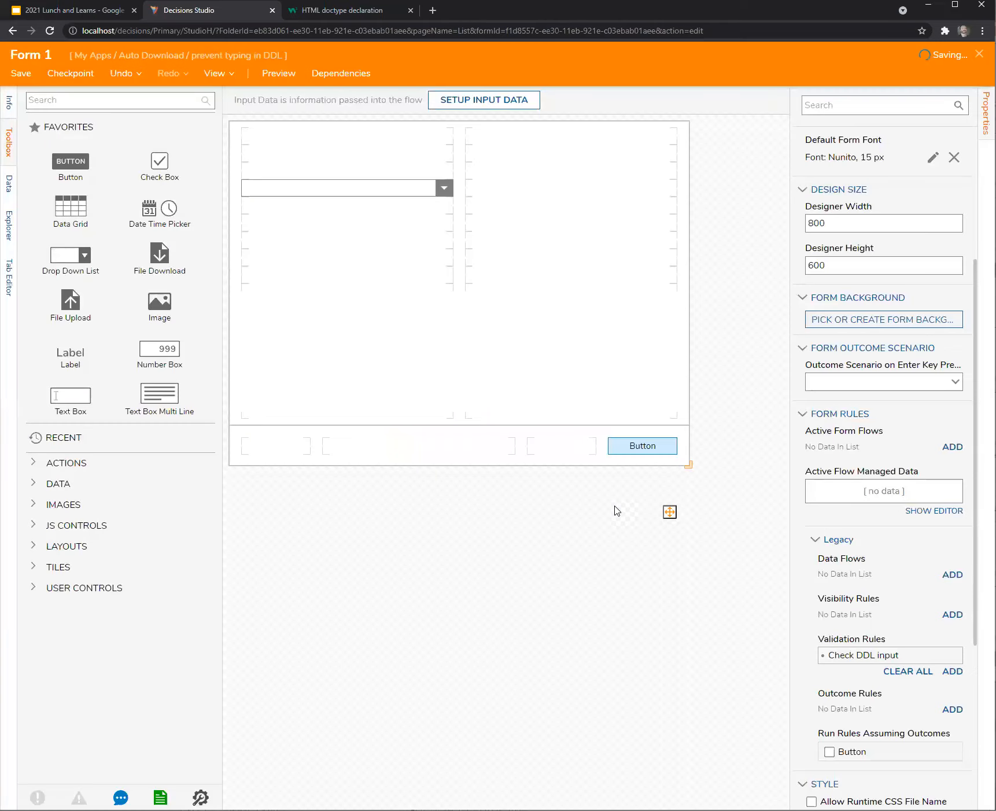
# Debug Flow 1 with 'andl' typed in the dropdown, see it accepted, then reopen Form 1.
pyautogui.click(478, 359)
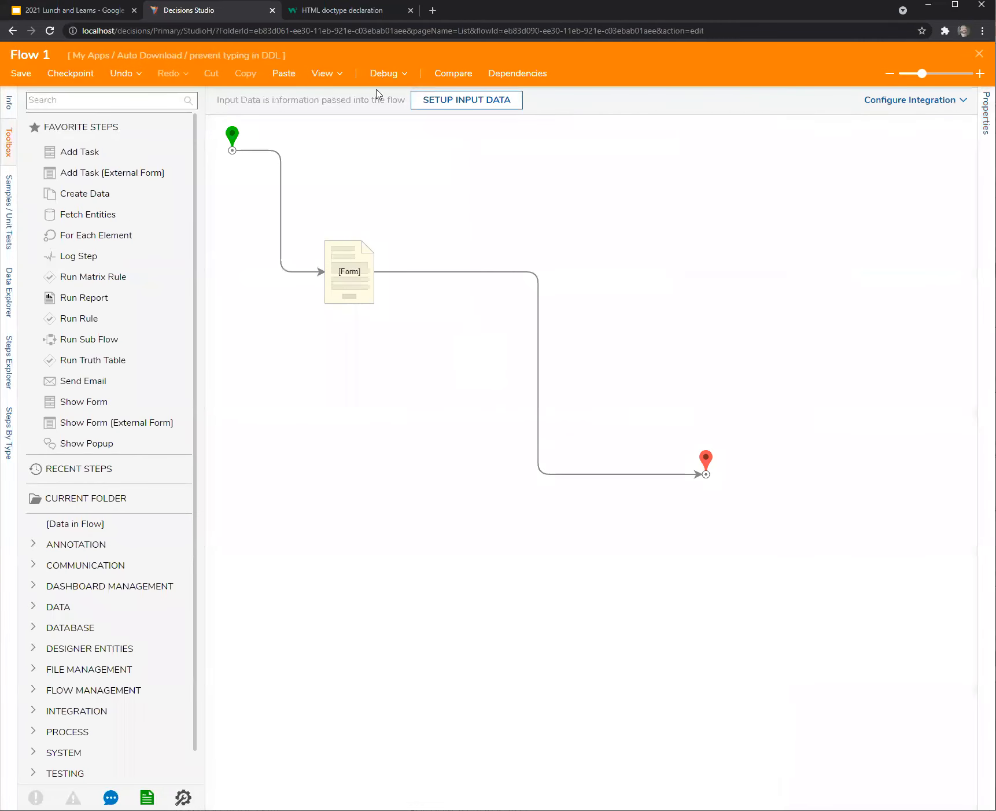
pyautogui.click(384, 73)
pyautogui.click(499, 327)
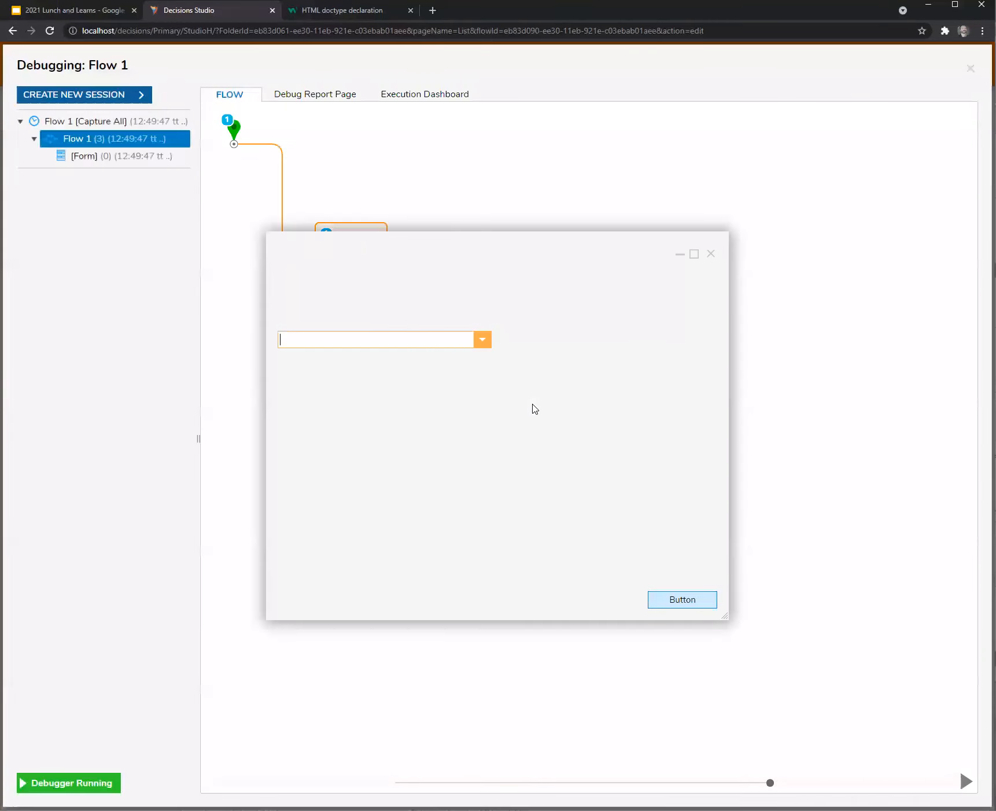
pyautogui.write('andl')
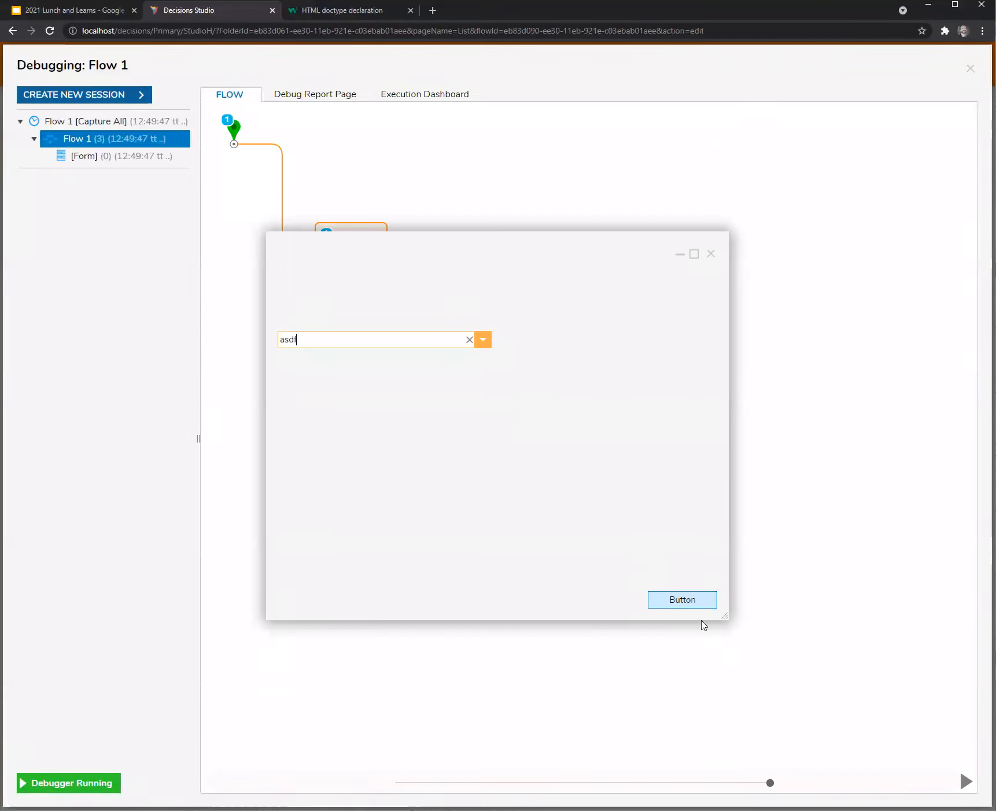
pyautogui.click(693, 604)
pyautogui.click(394, 270)
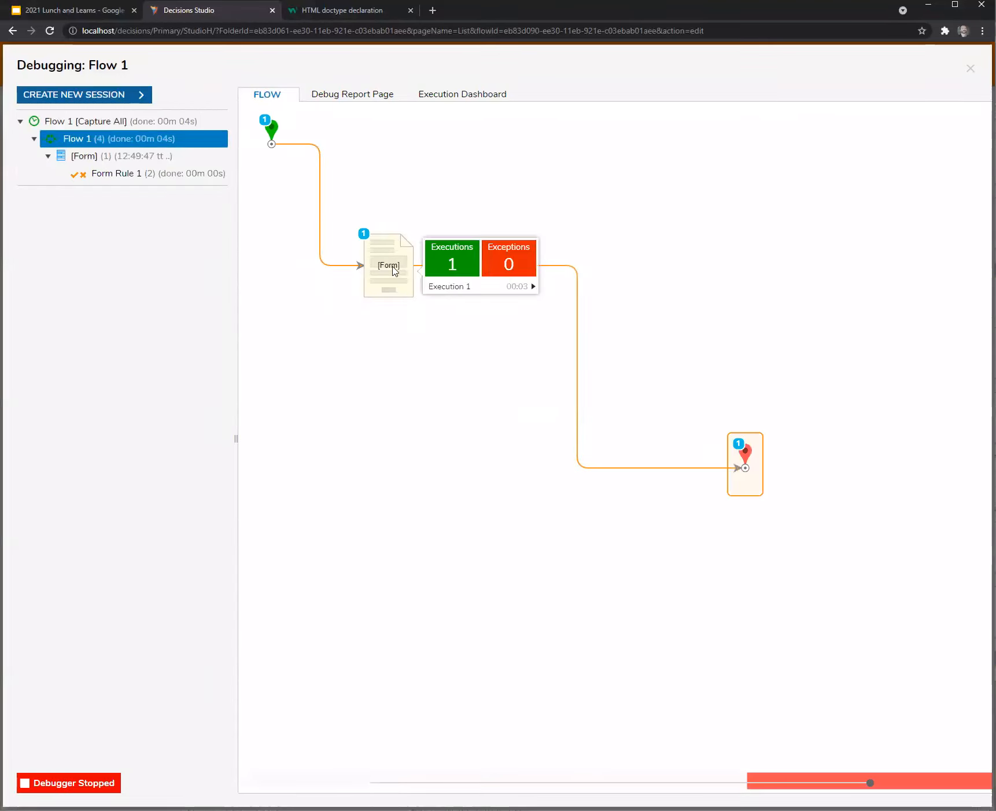
pyautogui.click(971, 69)
pyautogui.click(356, 283)
pyautogui.click(900, 103)
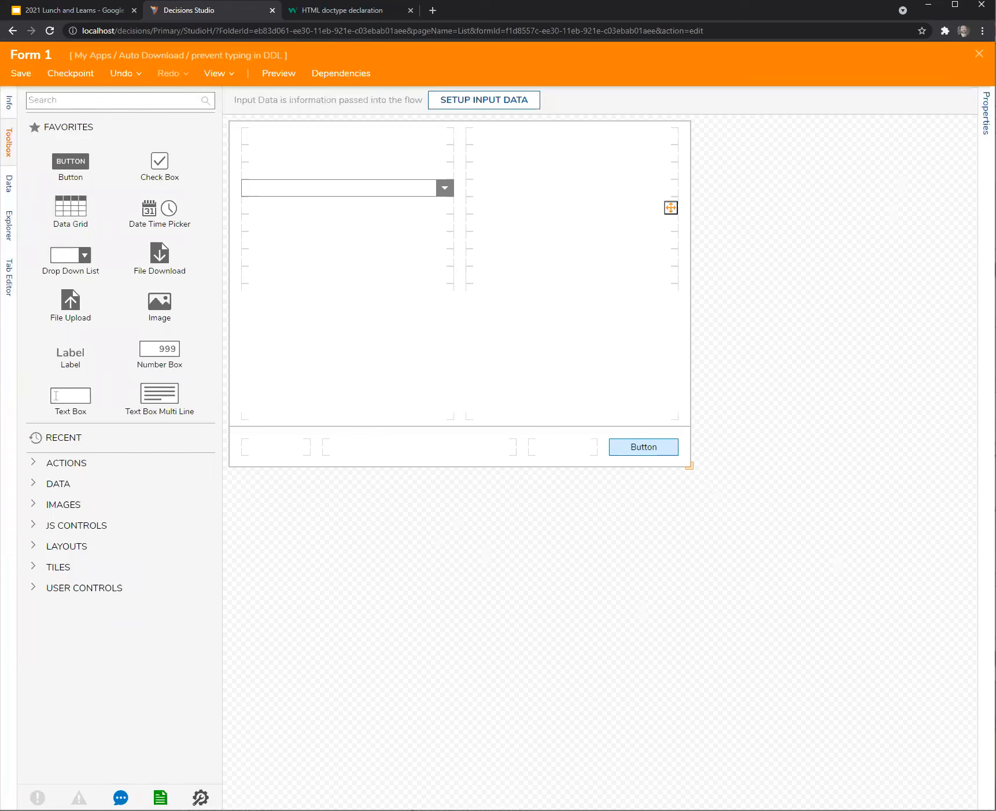
# Make Check DDL input apply to the ComboBox and also run on form show.
pyautogui.click(986, 112)
pyautogui.scroll(-5, 823, 484)
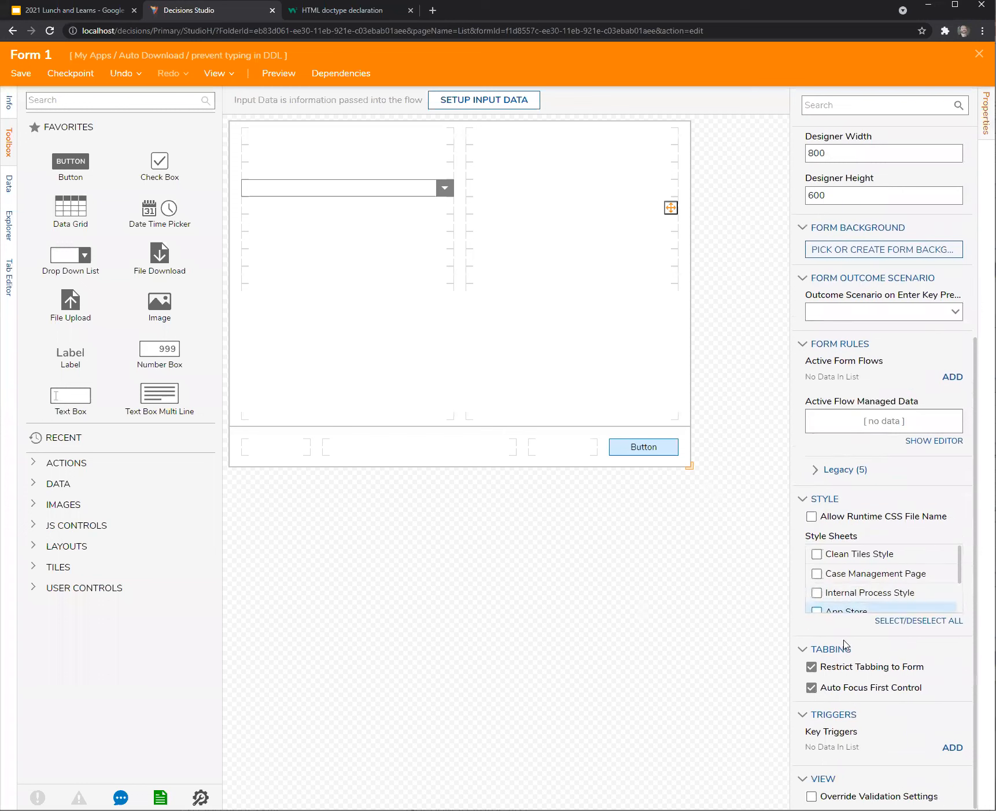
pyautogui.click(826, 470)
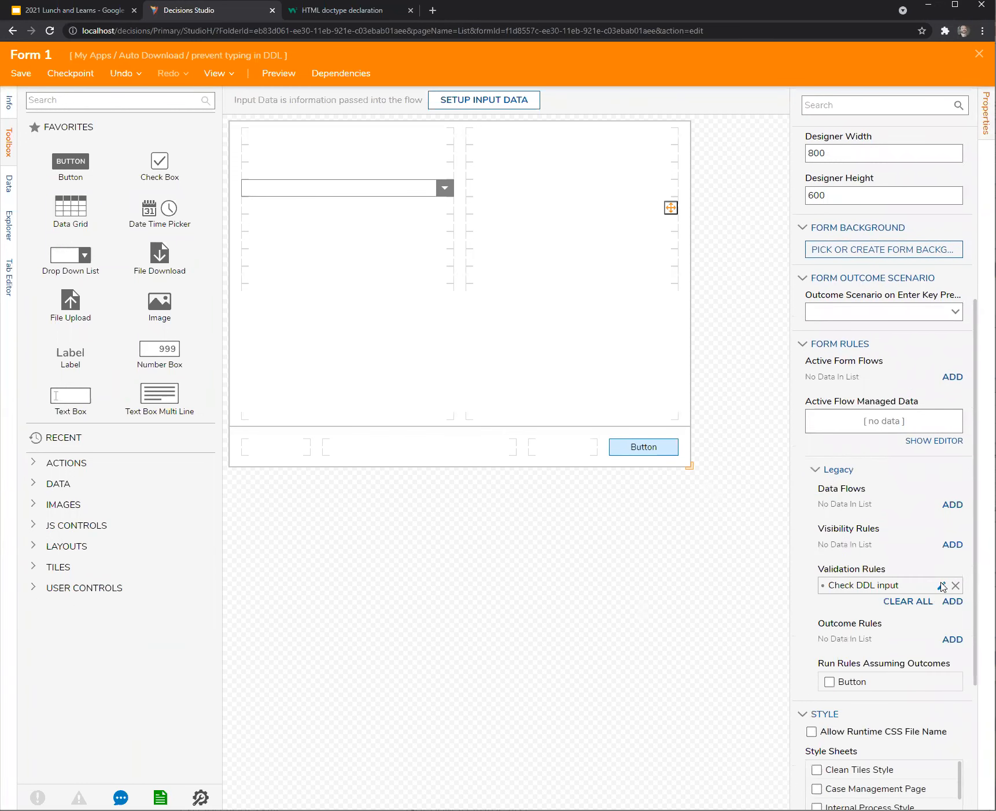
pyautogui.click(941, 585)
pyautogui.moveTo(670, 626); pyautogui.dragTo(712, 764)
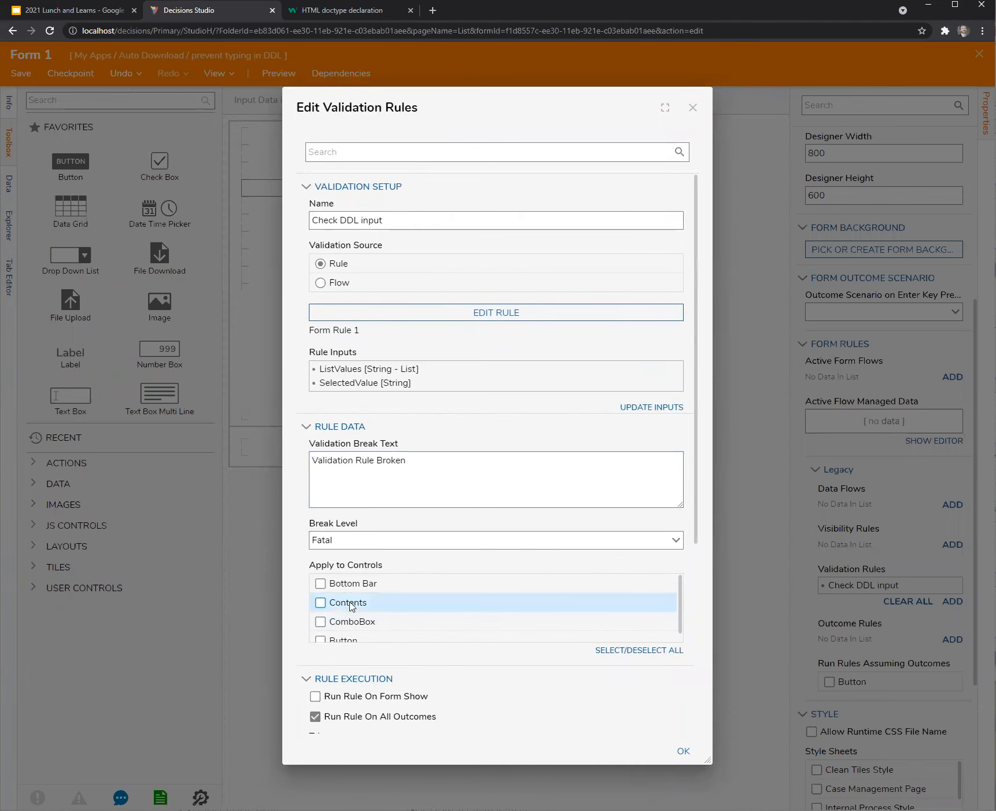
pyautogui.scroll(-1, 350, 605)
pyautogui.click(320, 613)
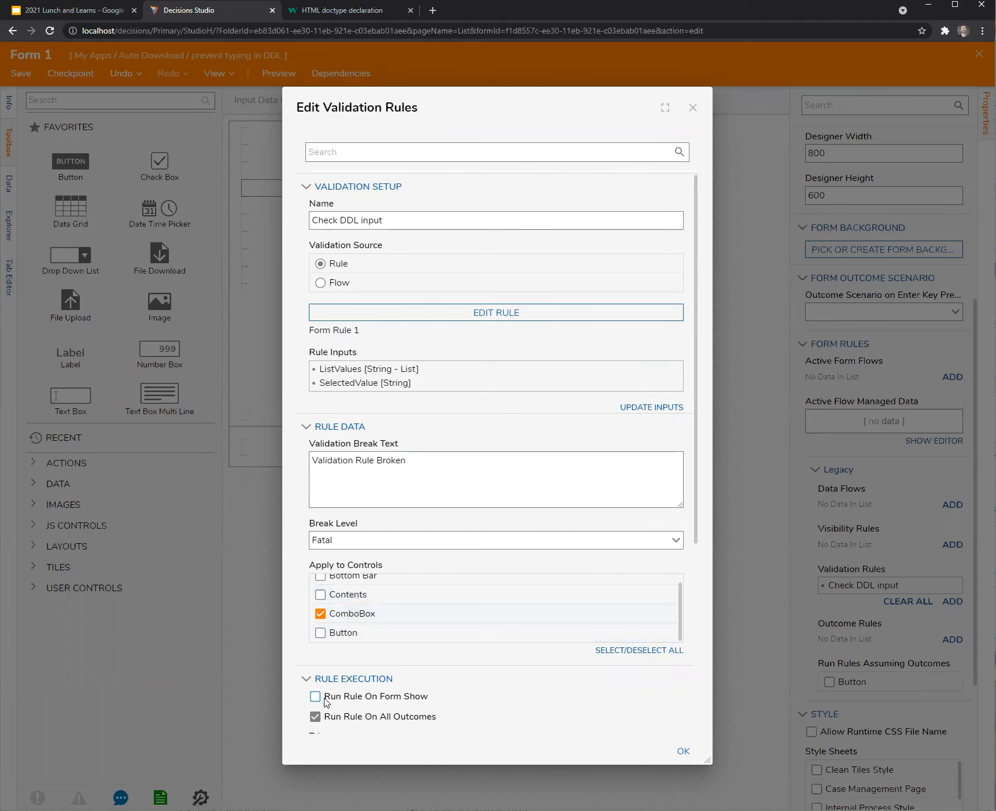
pyautogui.click(315, 696)
pyautogui.click(683, 751)
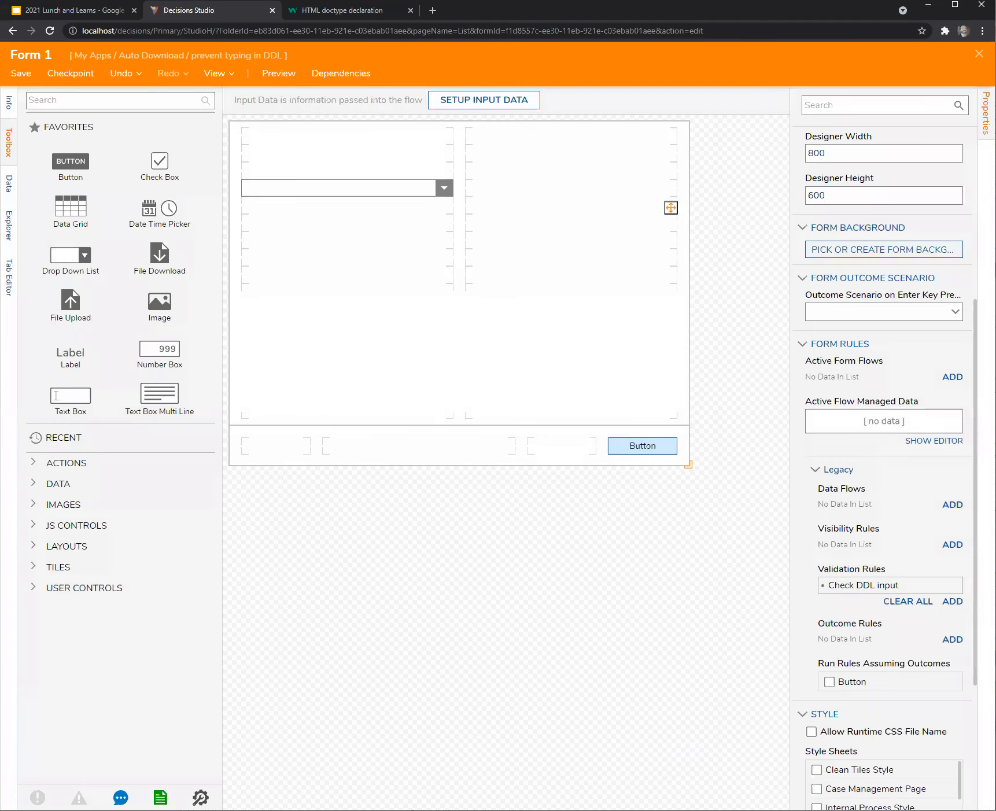
# Close the form designer and save Form 1.
pyautogui.click(979, 54)
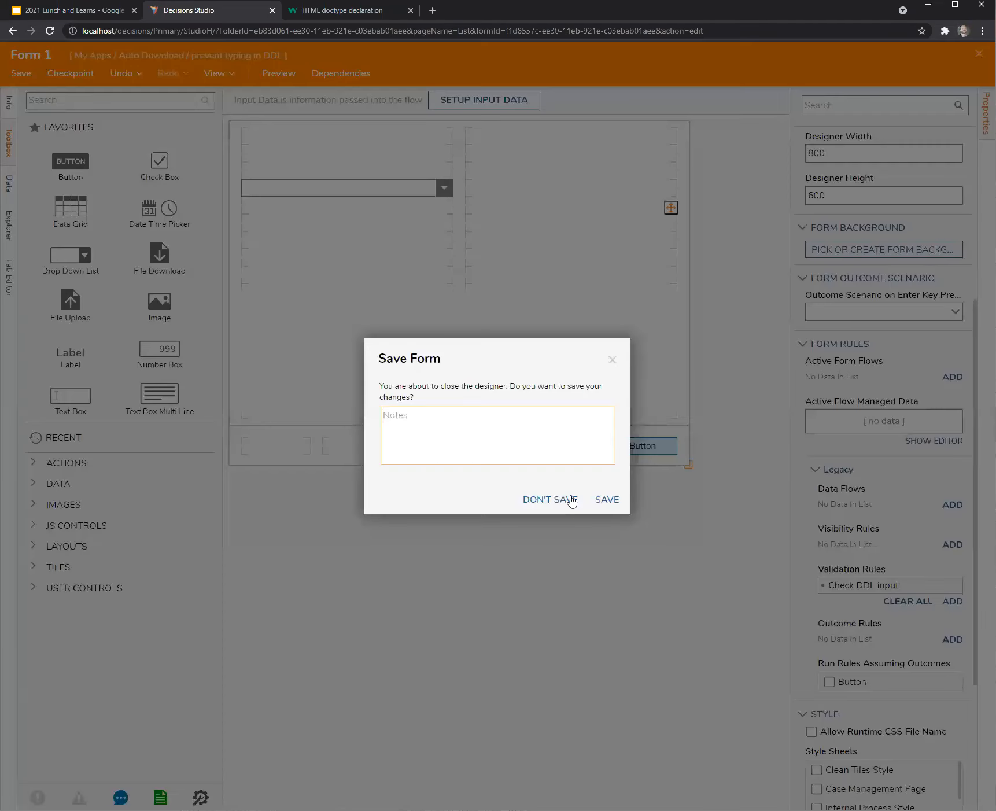
pyautogui.click(619, 361)
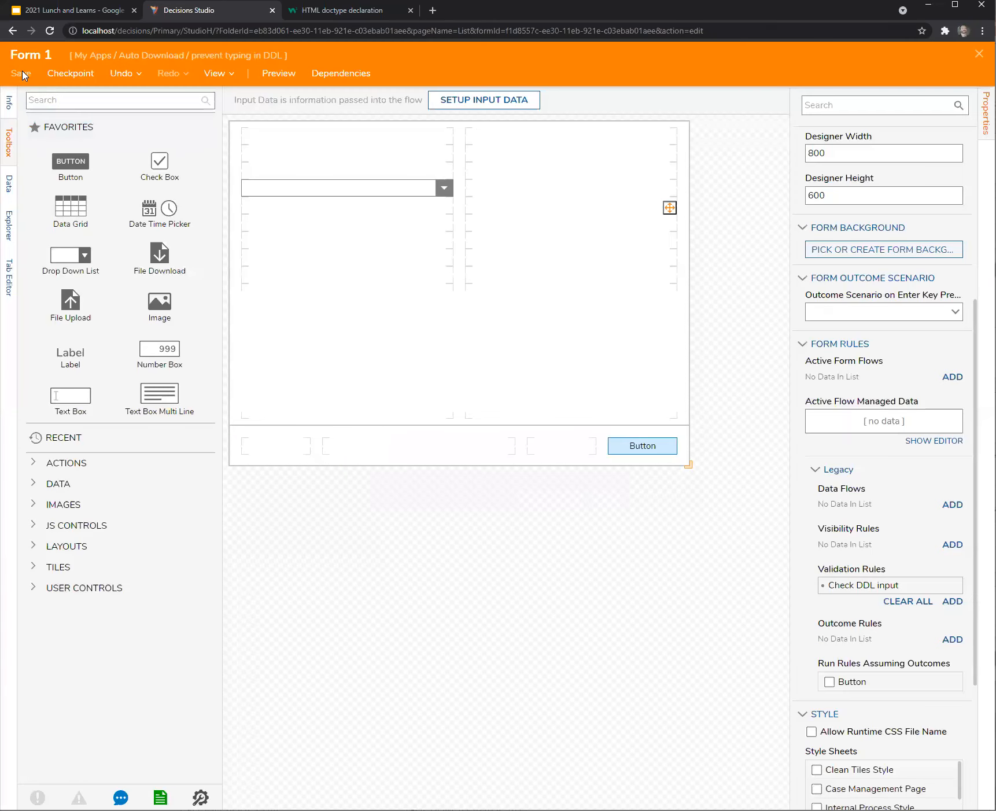
pyautogui.click(21, 73)
pyautogui.click(596, 501)
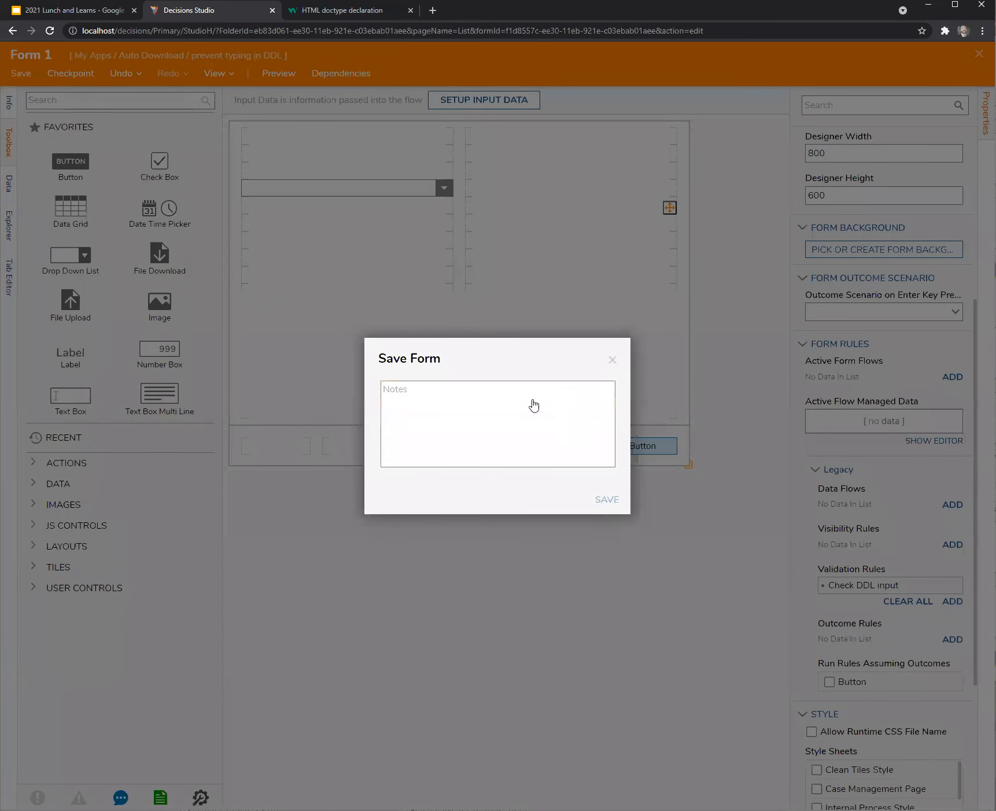
# Duplicate the browser tab, breaking the lock, to open Form 1 there while the original tab shows Flow 1.
pyautogui.rightClick(207, 10)
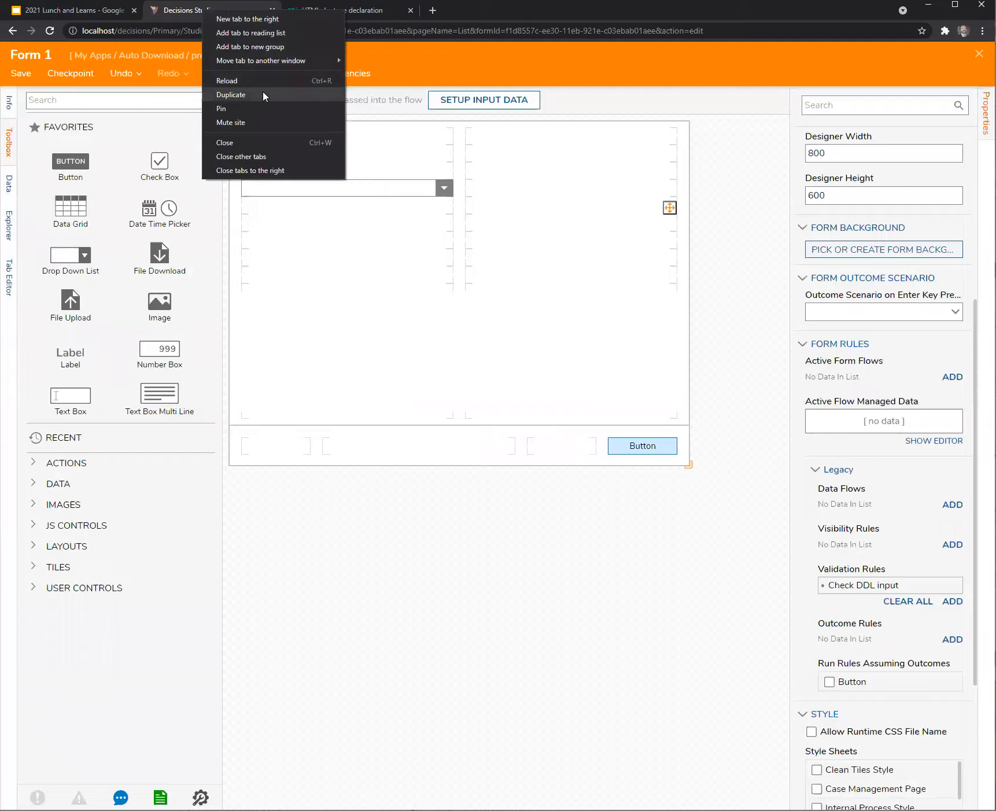
pyautogui.click(263, 96)
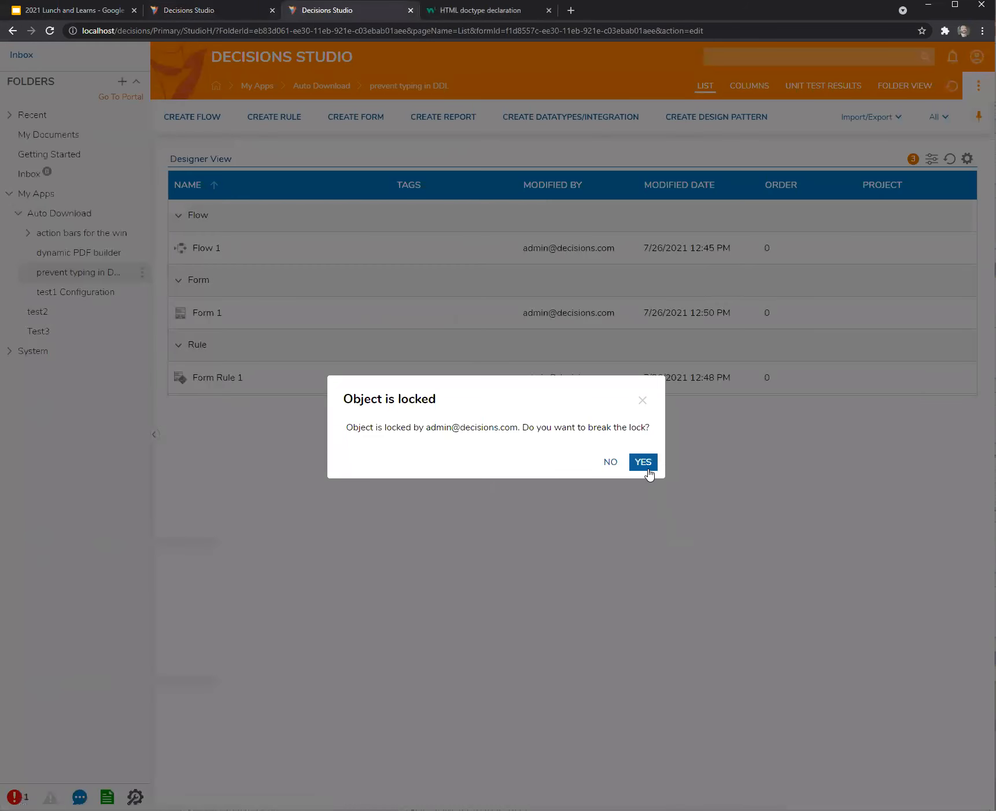
pyautogui.click(644, 464)
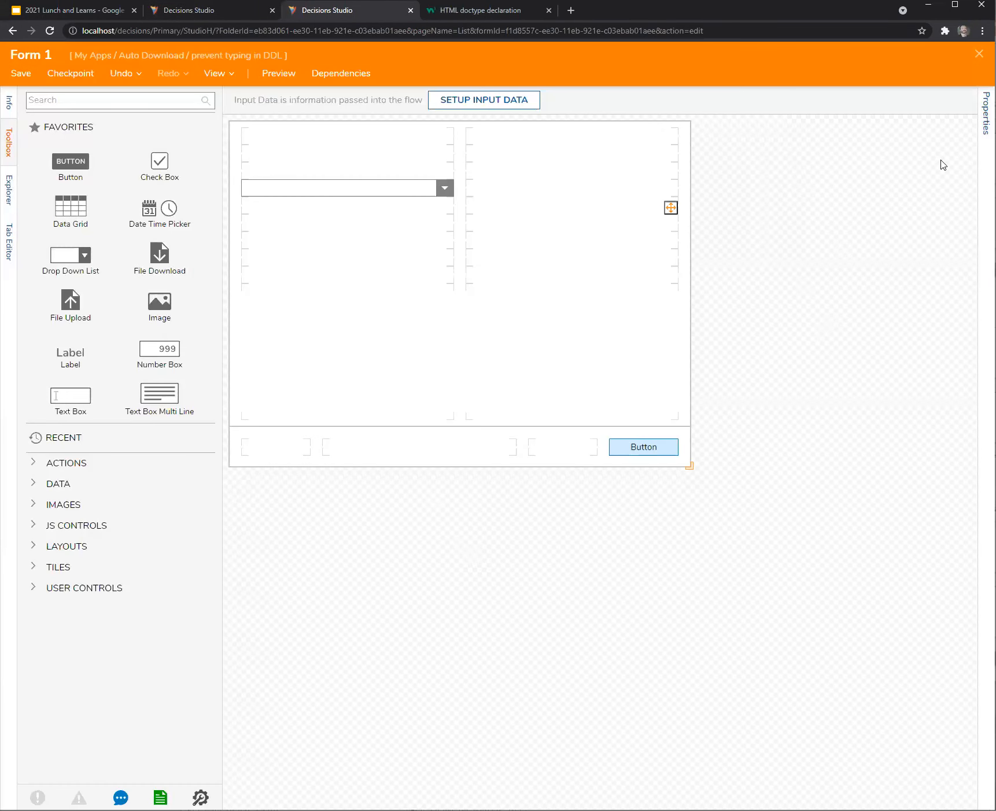
pyautogui.click(978, 54)
pyautogui.click(235, 11)
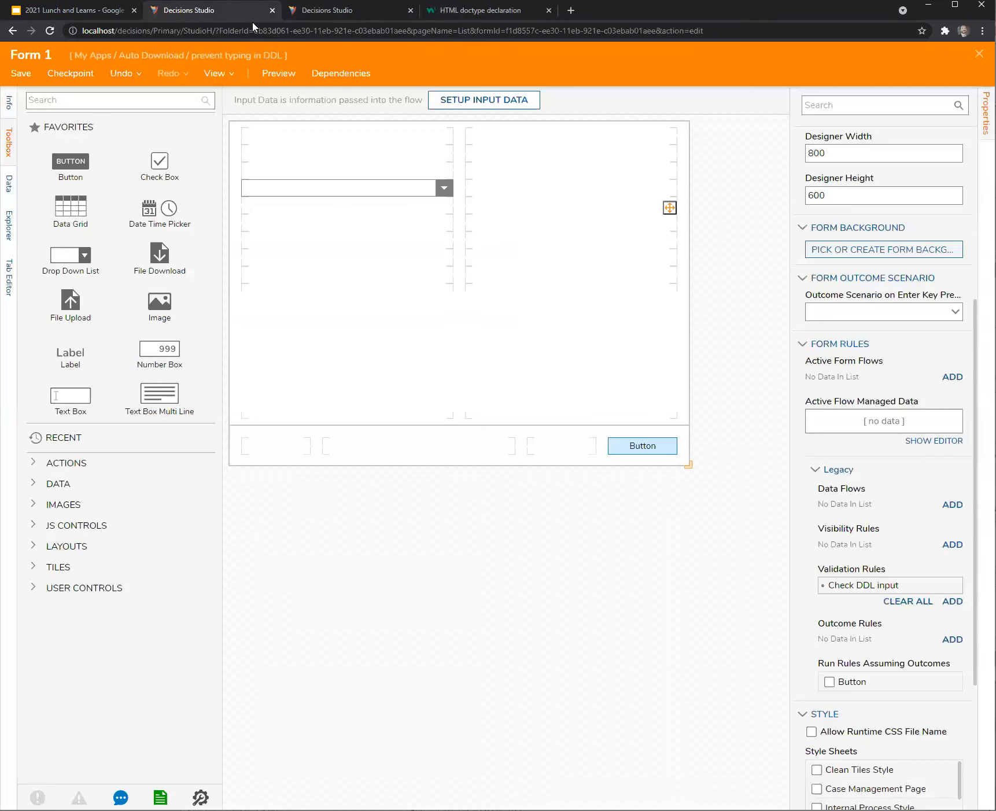
pyautogui.click(979, 54)
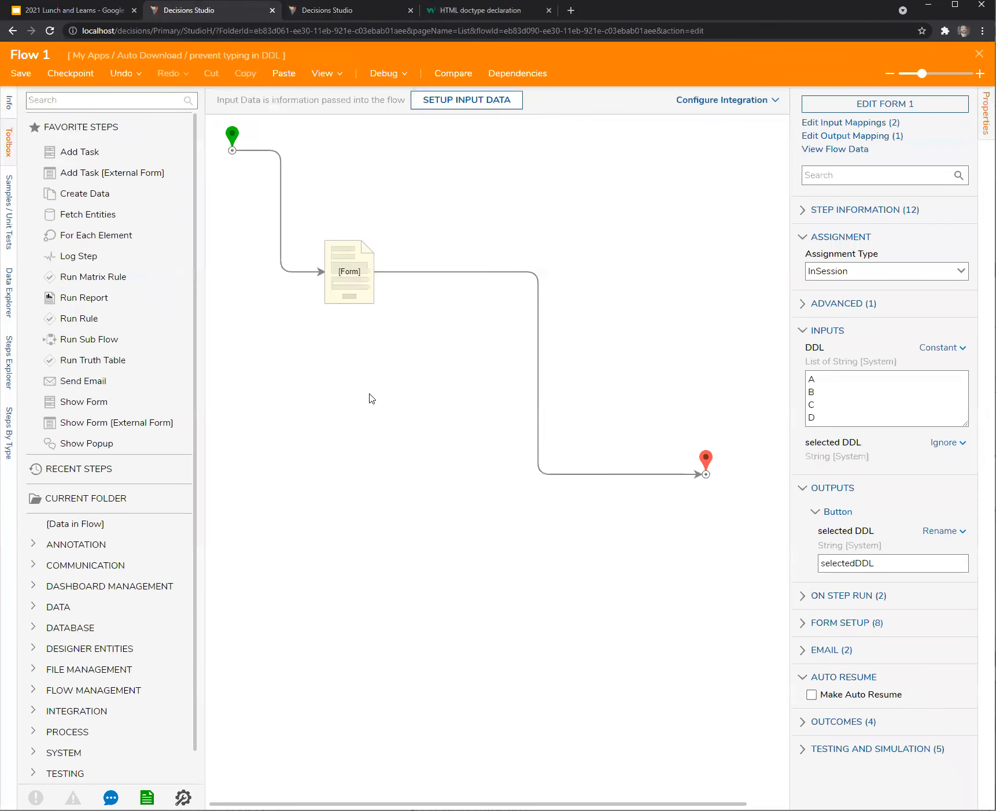
pyautogui.click(335, 11)
pyautogui.doubleClick(203, 313)
pyautogui.click(195, 10)
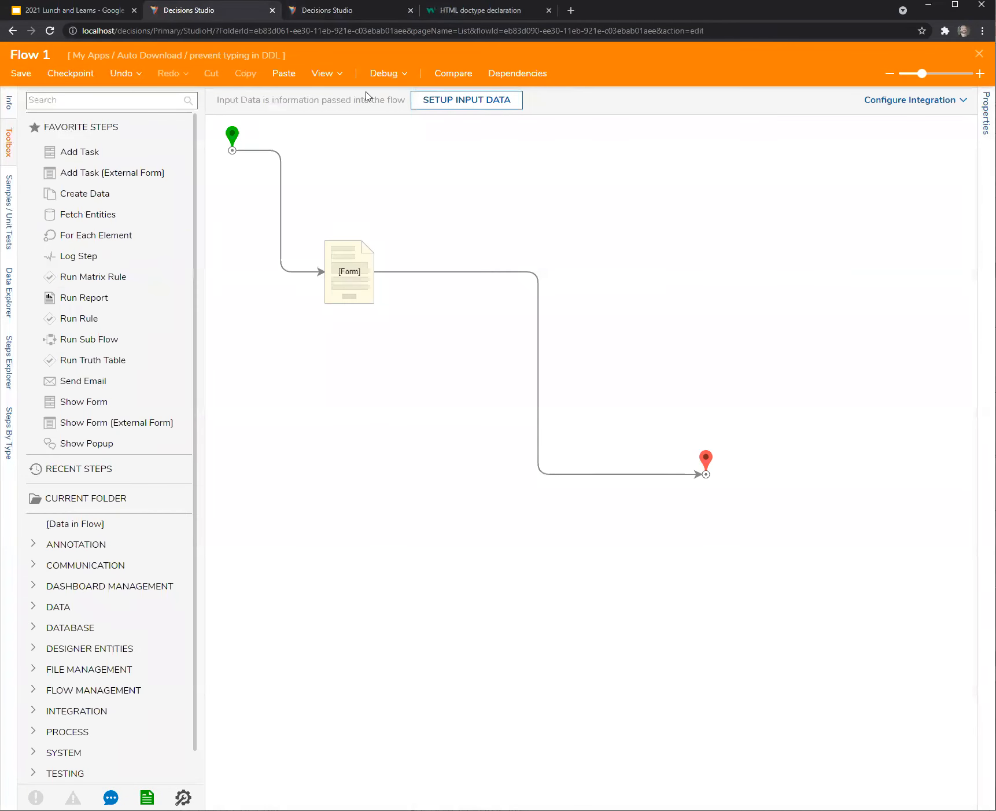
pyautogui.click(379, 74)
# Debug with 'asdfasdf' typed to see it rejected, then choose A and submit successfully.
pyautogui.click(530, 314)
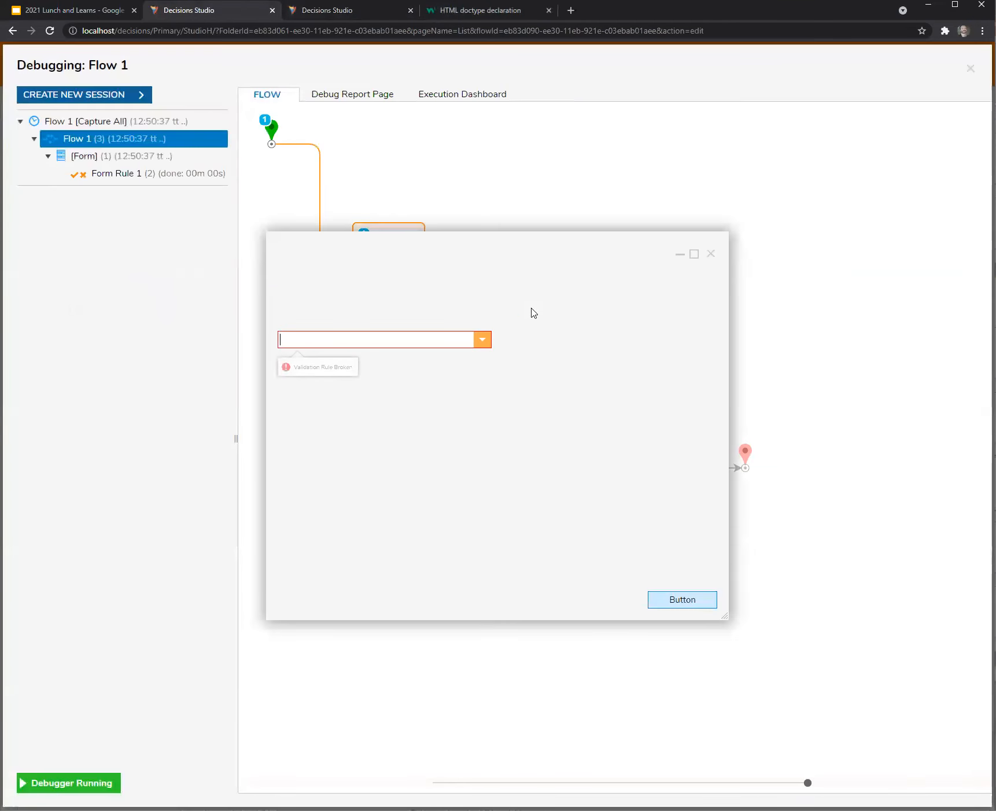
pyautogui.write('asdfasdf')
pyautogui.click(676, 605)
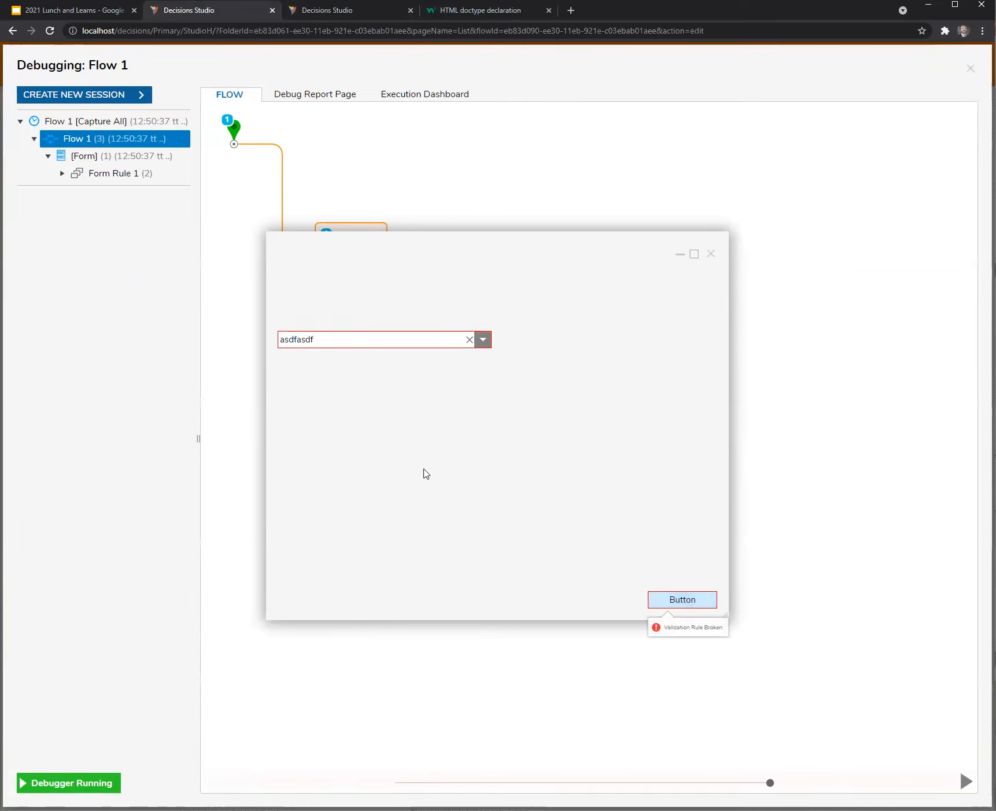
pyautogui.click(483, 342)
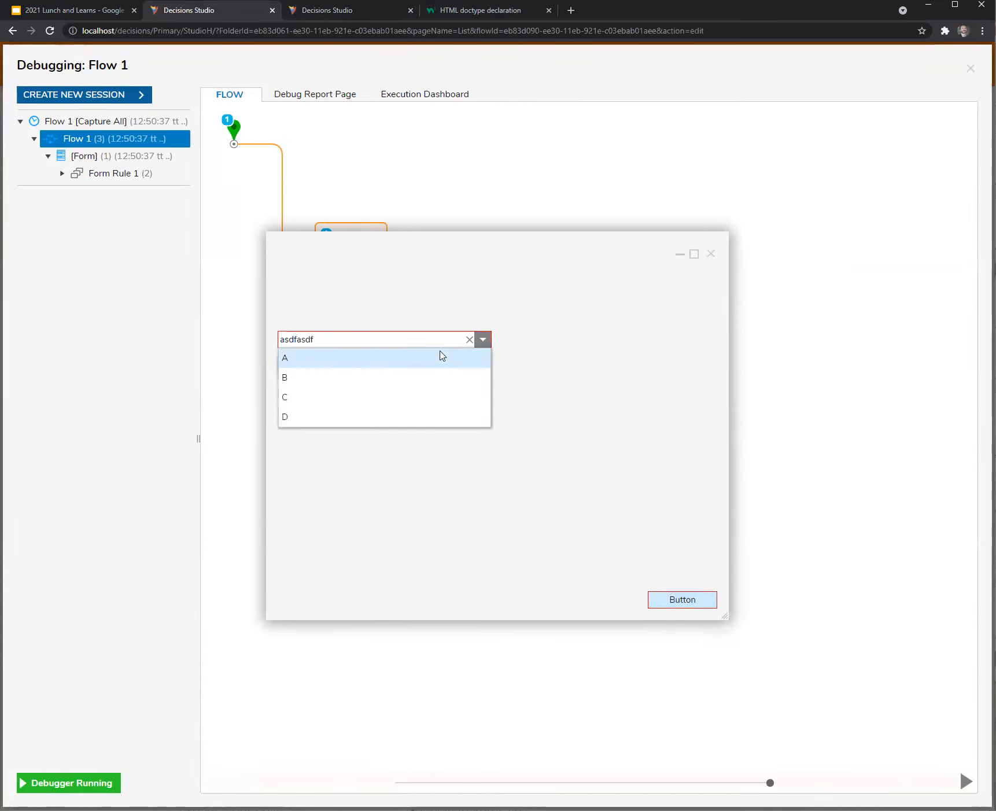
pyautogui.click(353, 359)
pyautogui.click(691, 600)
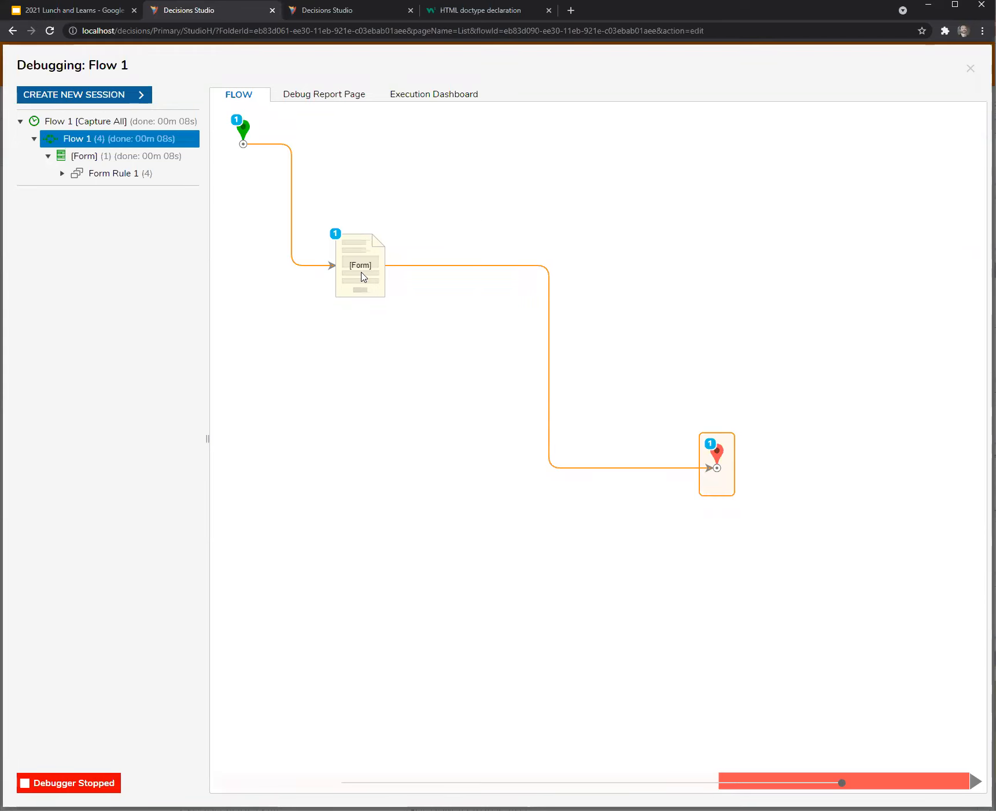
# Start a new debug session, submit with the dropdown empty, and return to Form 1's tab.
pyautogui.click(355, 12)
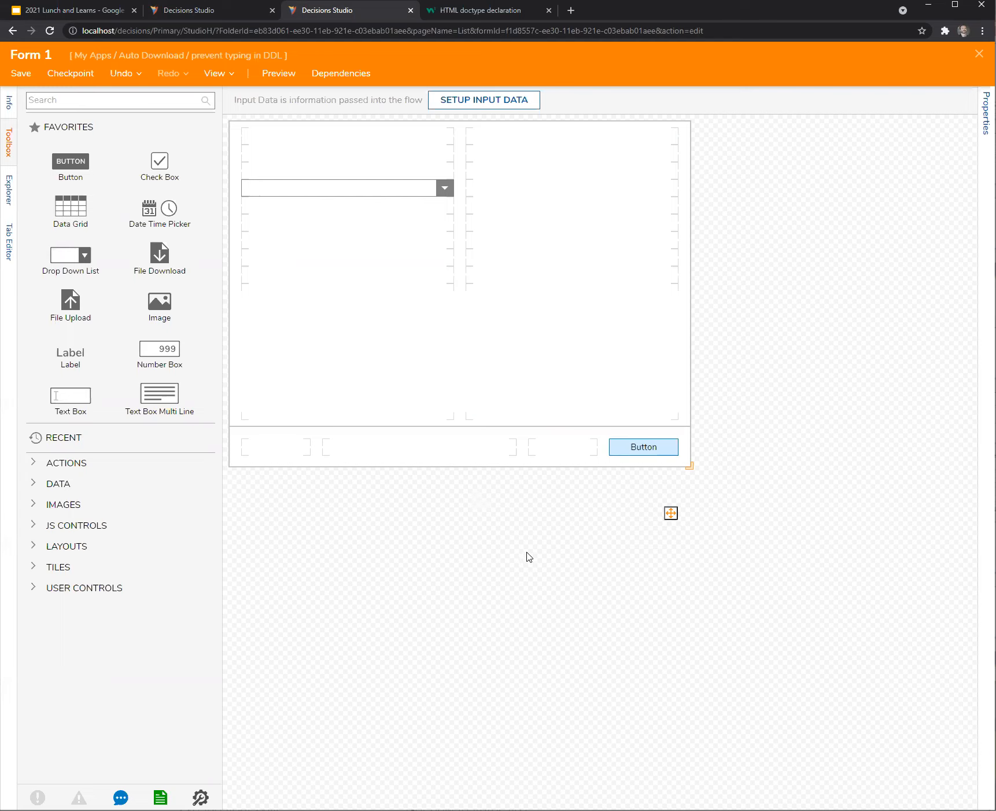
pyautogui.click(211, 10)
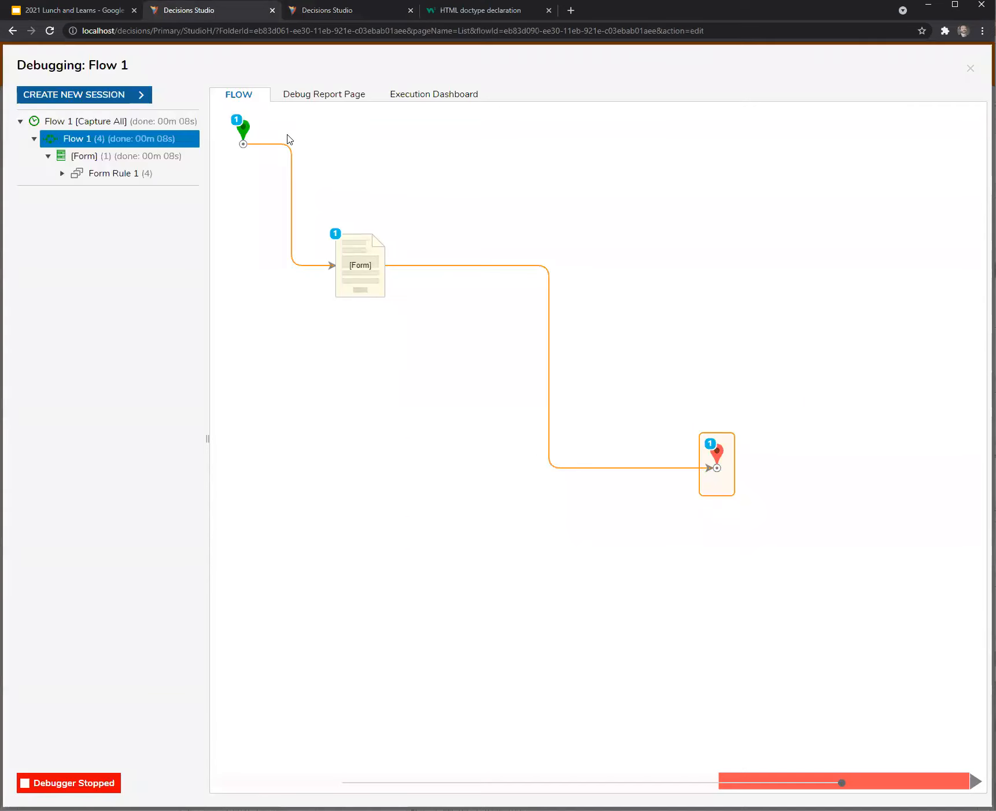
pyautogui.click(120, 103)
pyautogui.click(531, 327)
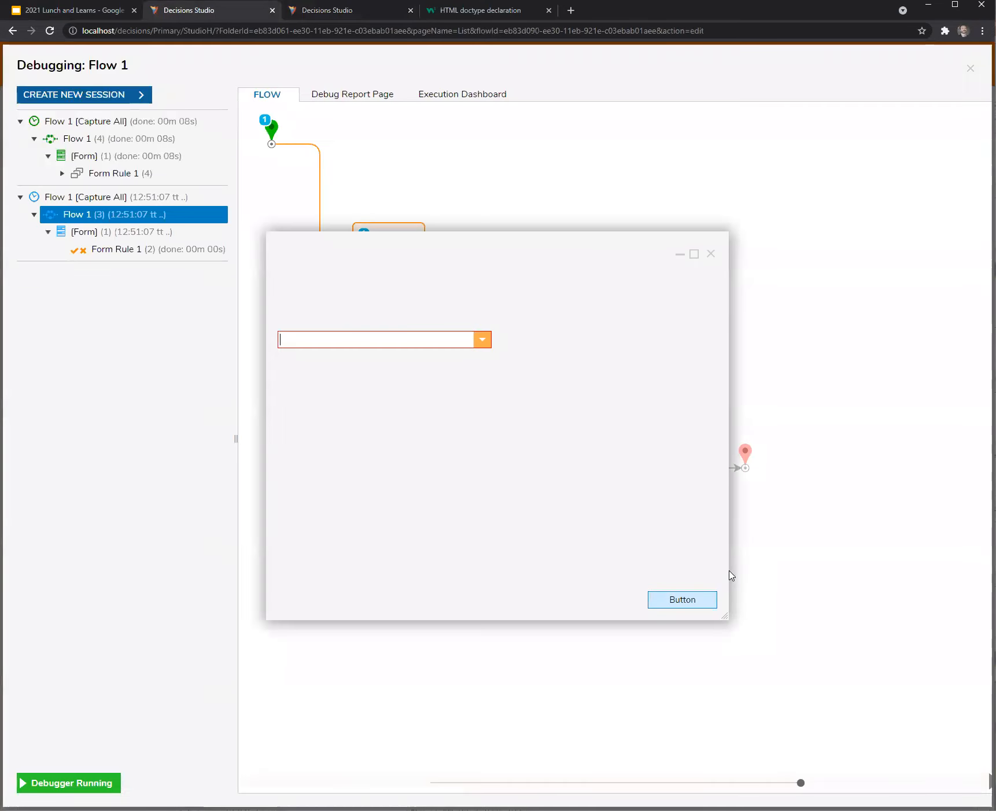
pyautogui.click(681, 601)
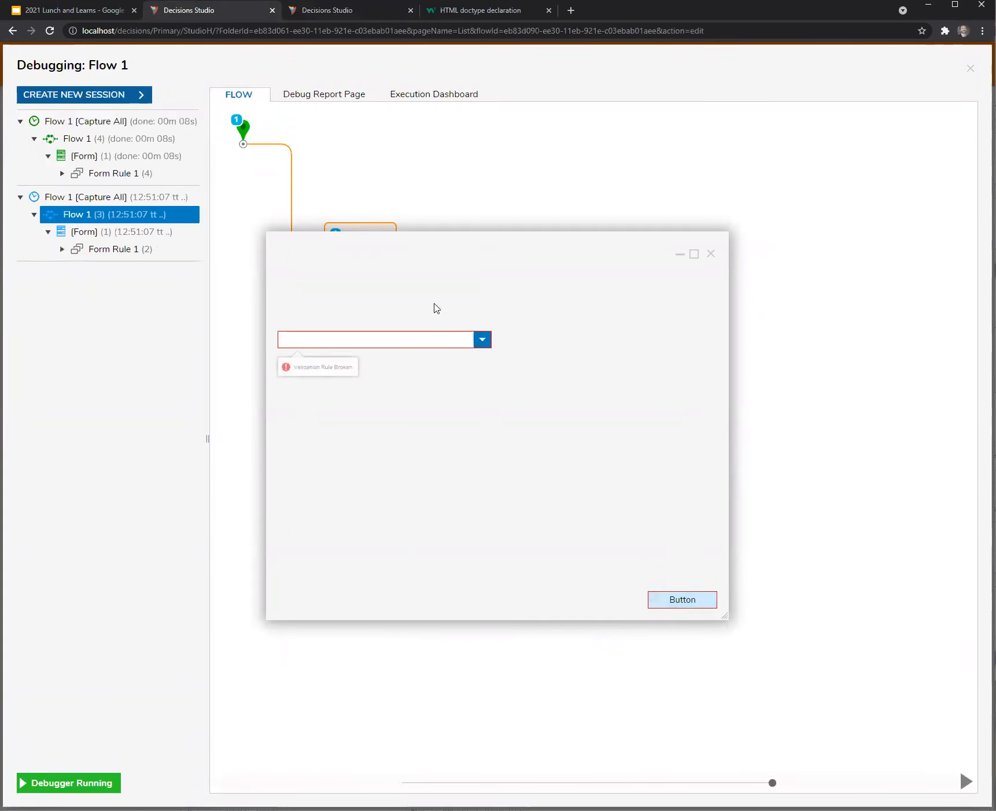
pyautogui.click(380, 12)
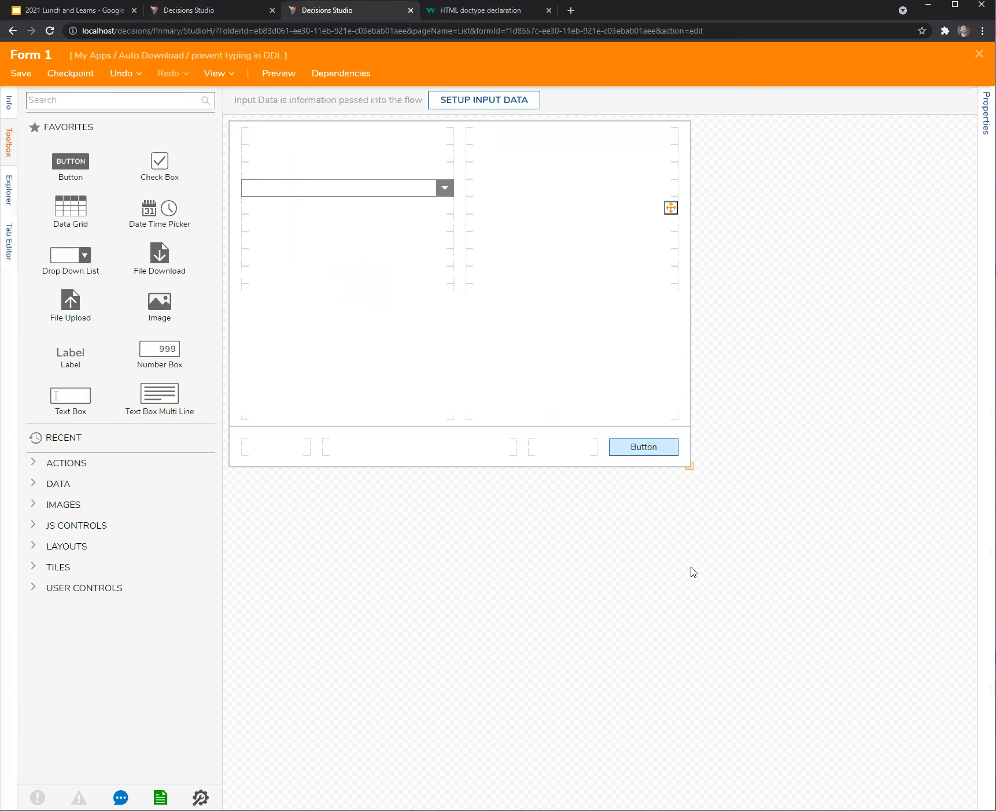
# Open Form Rule 1 of the Check DDL input validation rule from the form's legacy rules.
pyautogui.click(986, 113)
pyautogui.scroll(-5, 871, 694)
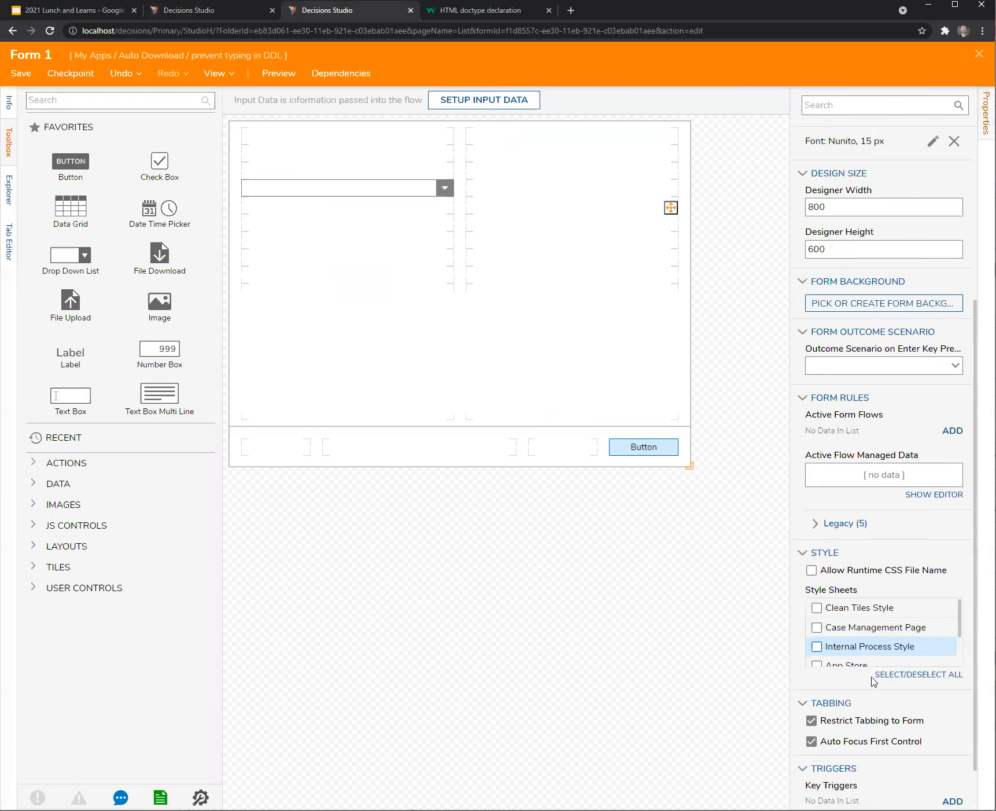
pyautogui.scroll(-1, 874, 682)
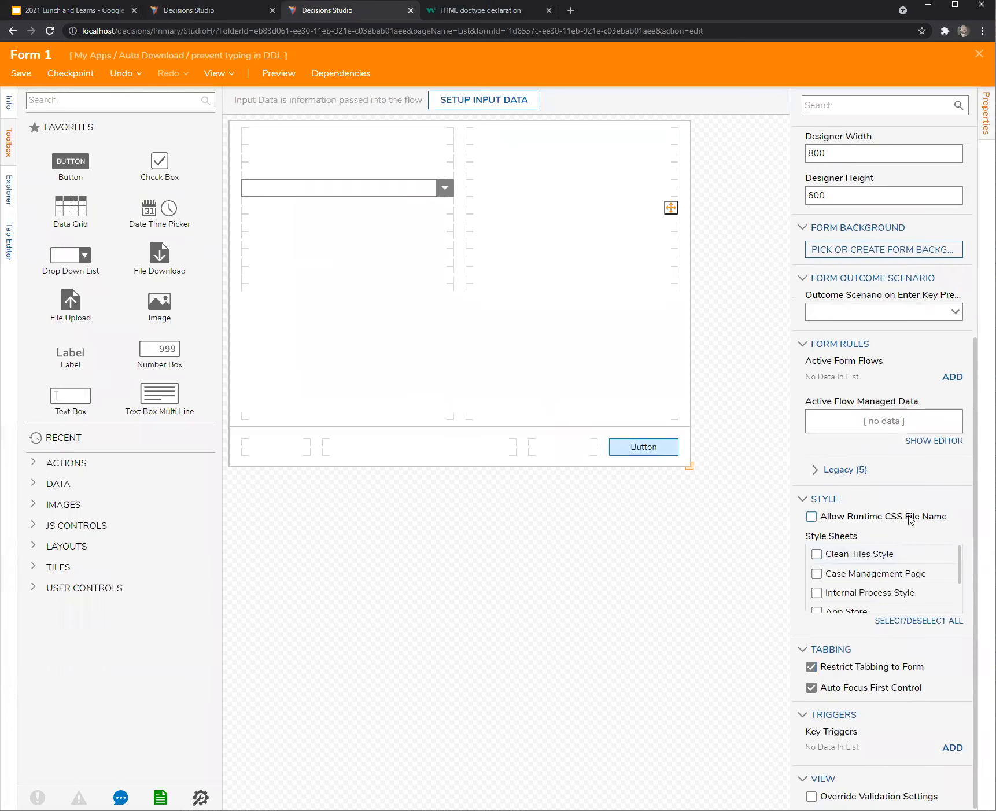
pyautogui.click(816, 469)
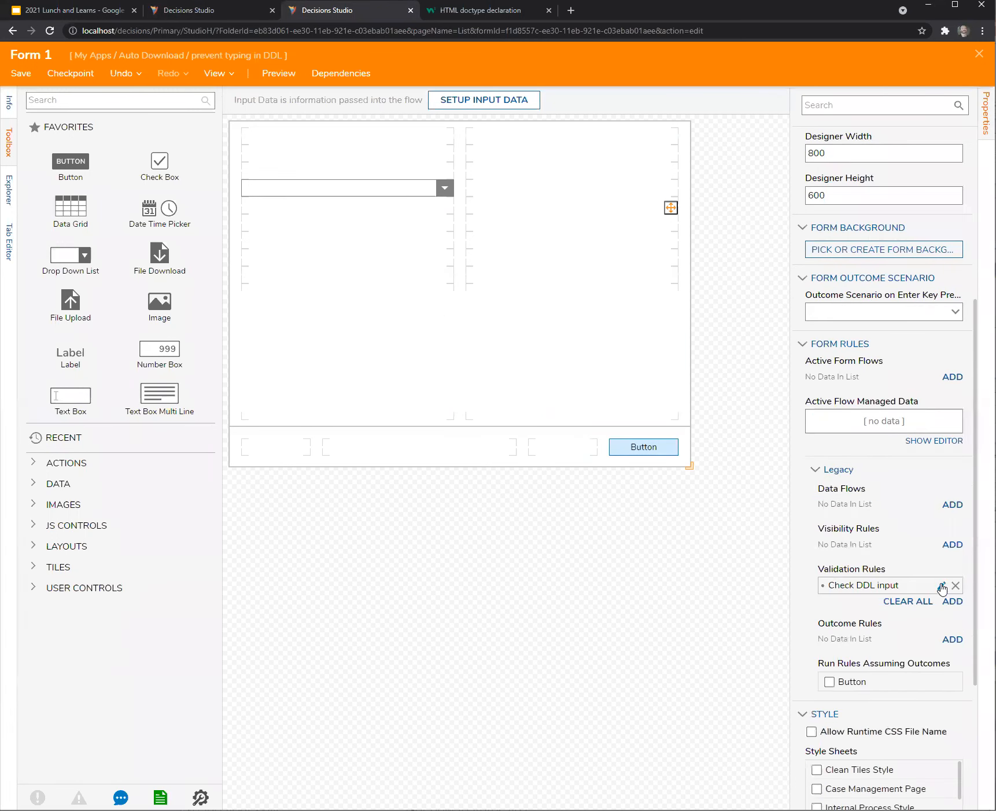
pyautogui.click(942, 586)
pyautogui.click(540, 450)
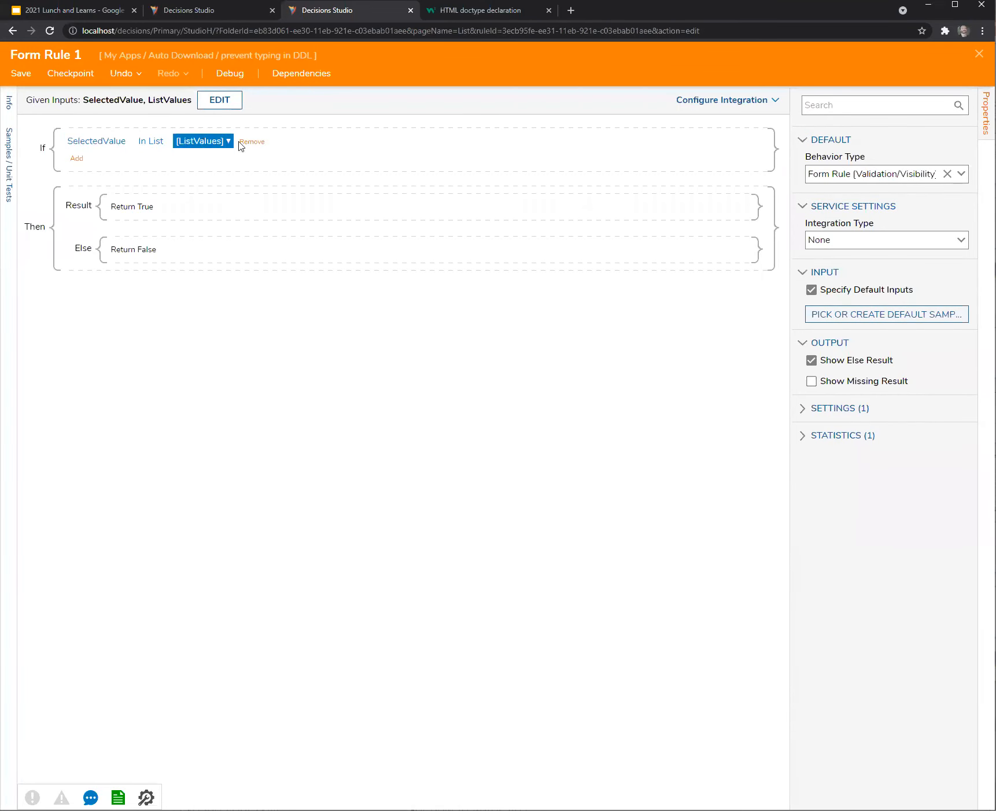
# Move the SelectedValue In List ListValues condition into the Either branch of a new Either/Or group.
pyautogui.click(76, 160)
pyautogui.click(118, 165)
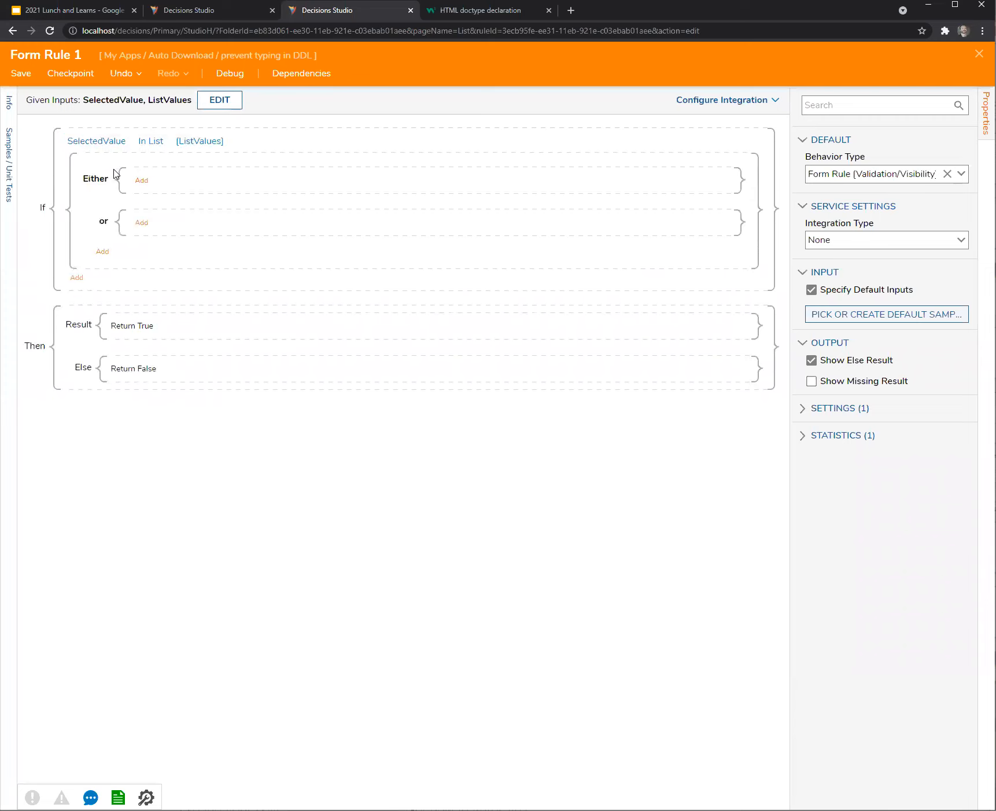
pyautogui.click(92, 141)
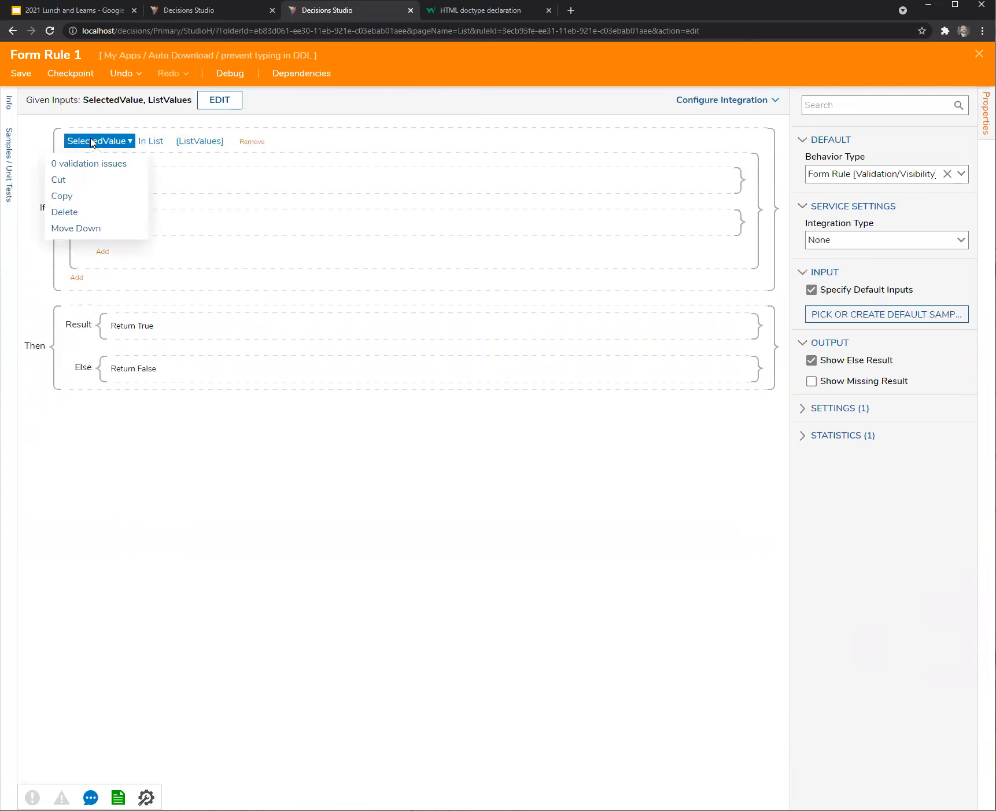
pyautogui.click(77, 196)
pyautogui.click(144, 181)
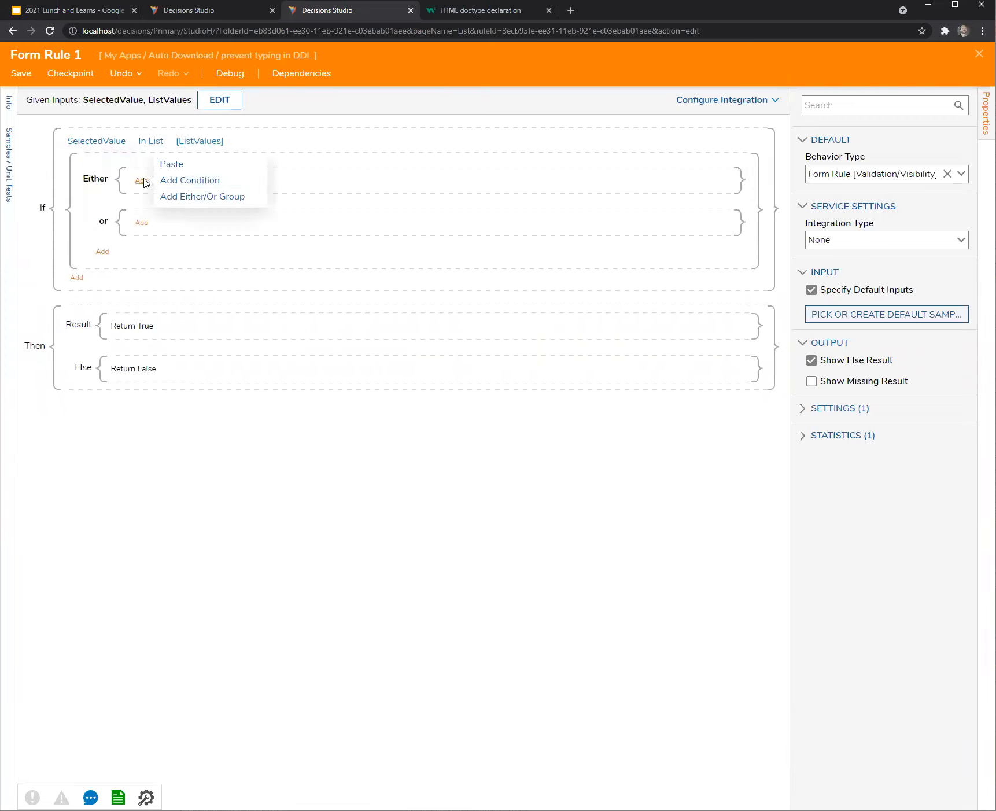
pyautogui.click(173, 163)
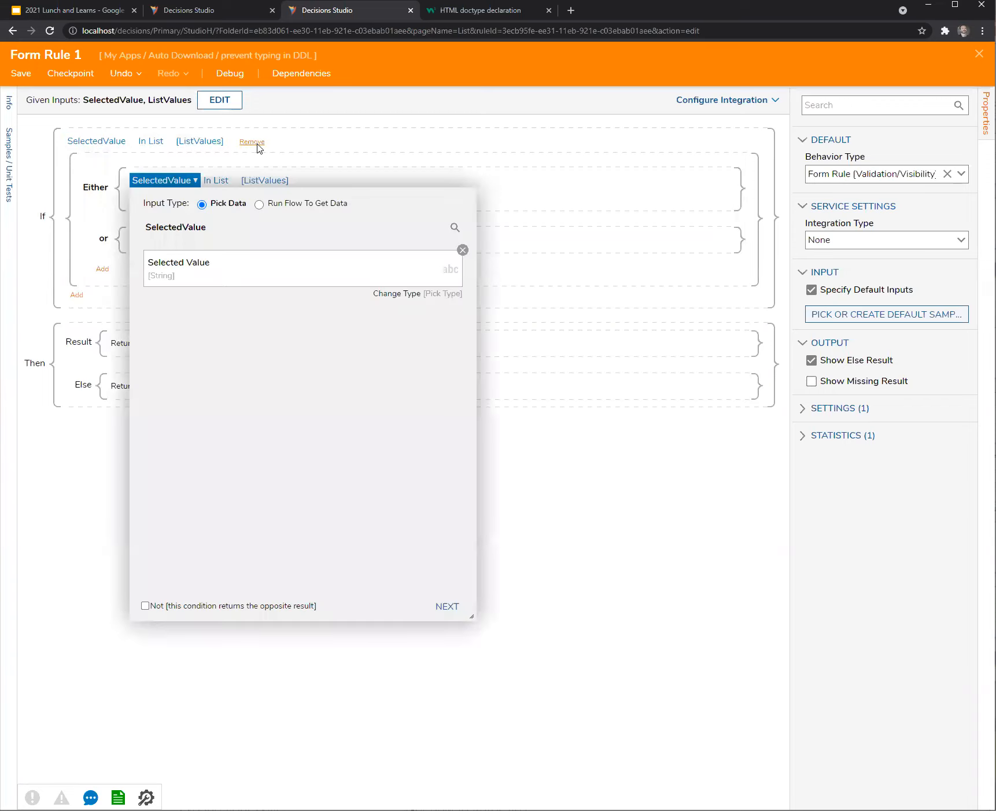
pyautogui.click(254, 144)
# Add a SelectedValue Is Empty condition under the or branch.
pyautogui.click(141, 224)
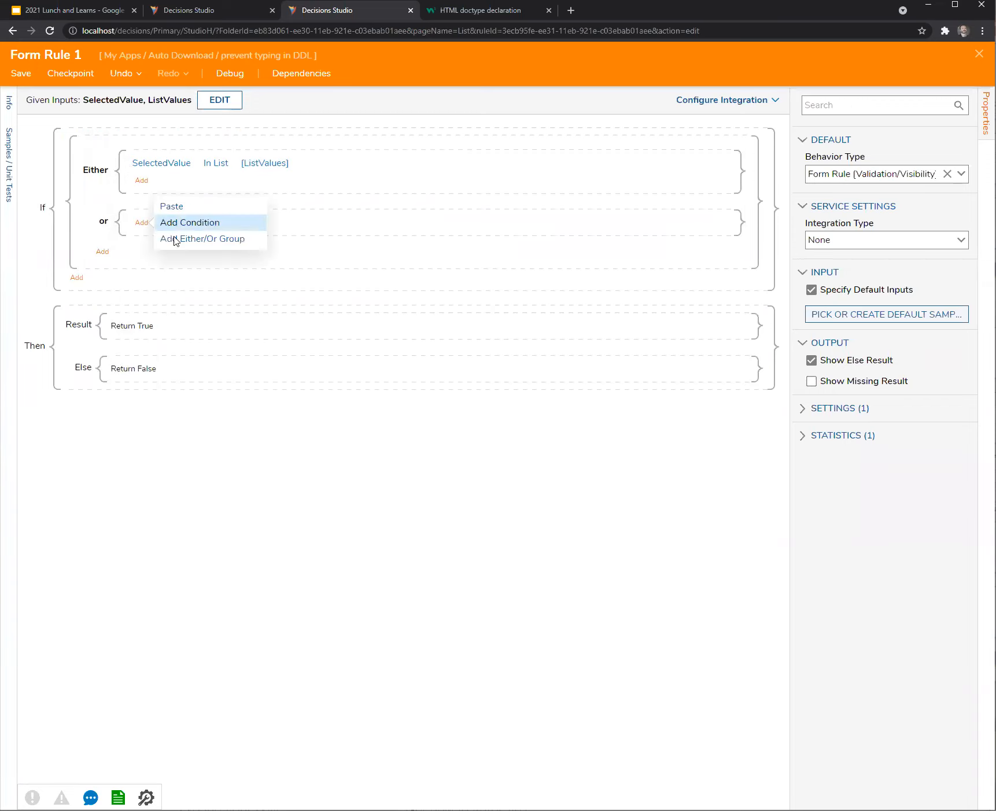
pyautogui.click(174, 224)
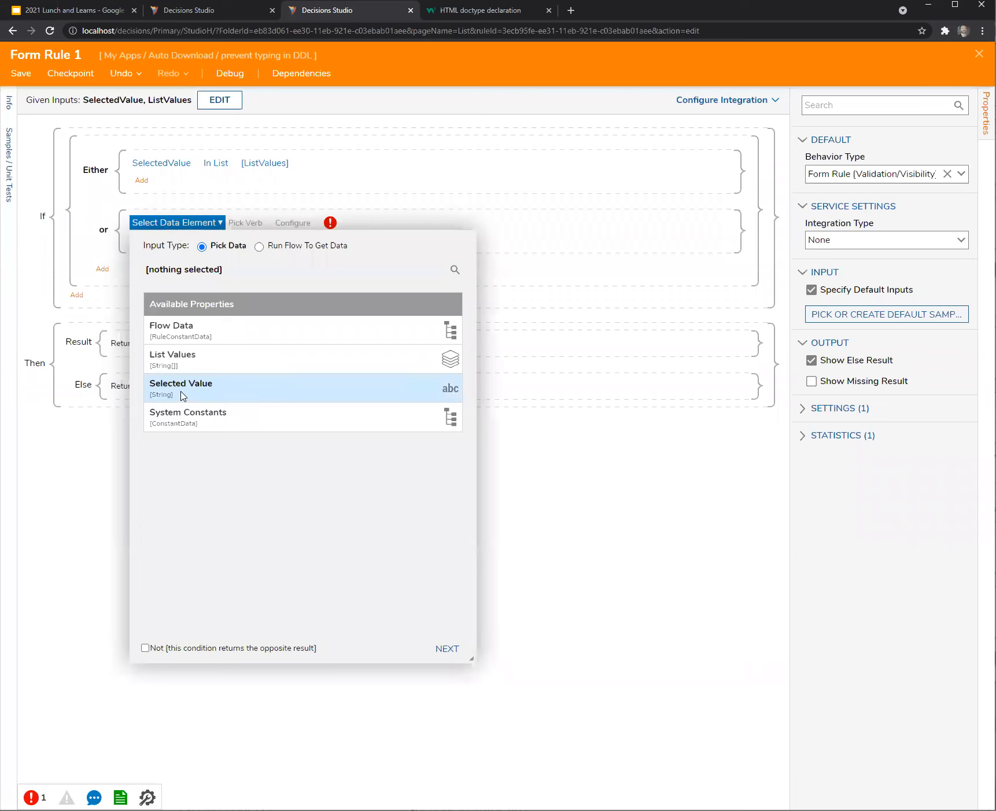
pyautogui.click(246, 391)
pyautogui.click(448, 649)
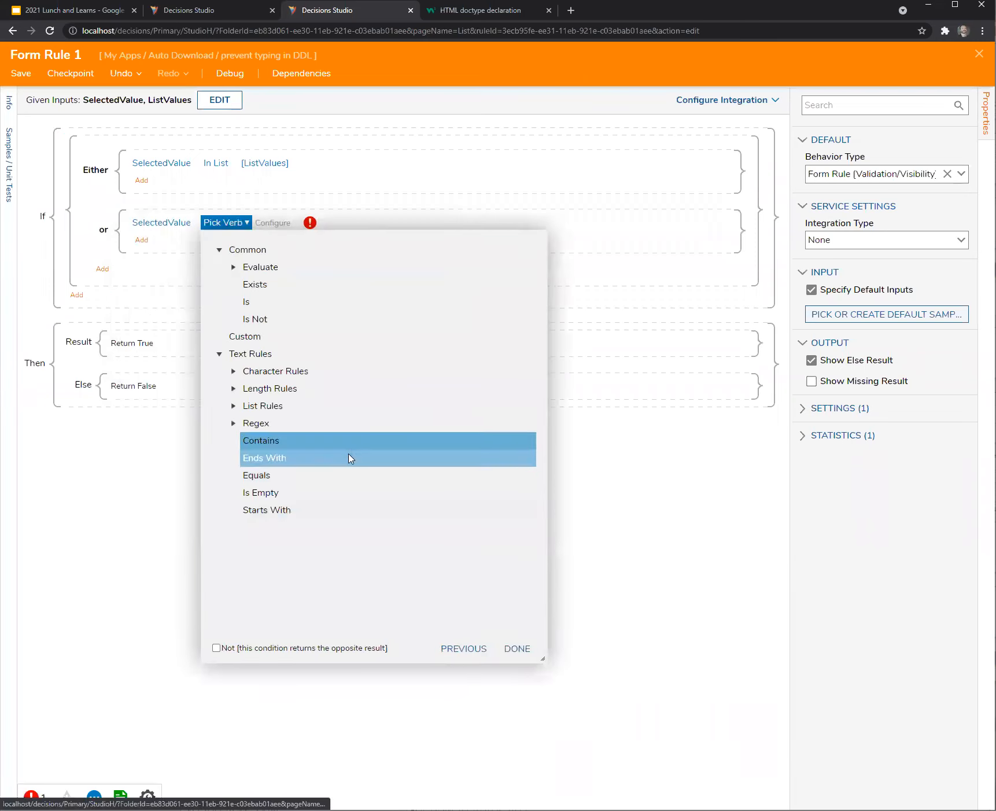
pyautogui.click(277, 493)
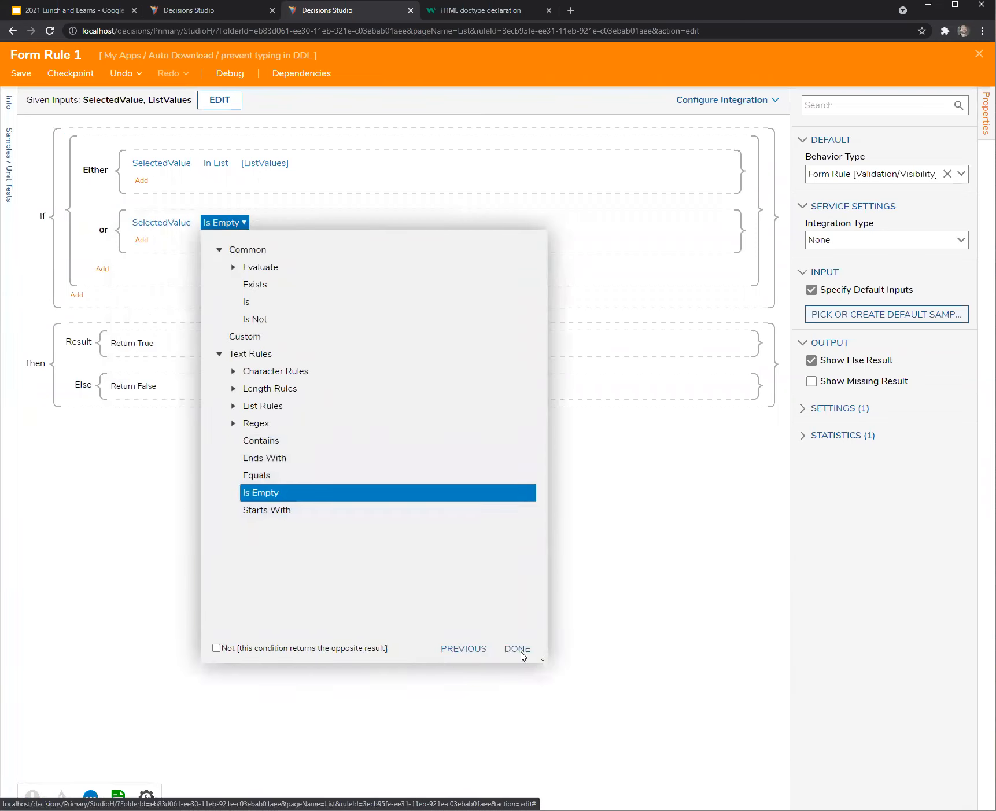
pyautogui.click(521, 651)
# Save the updated Form Rule 1.
pyautogui.click(23, 84)
pyautogui.click(607, 500)
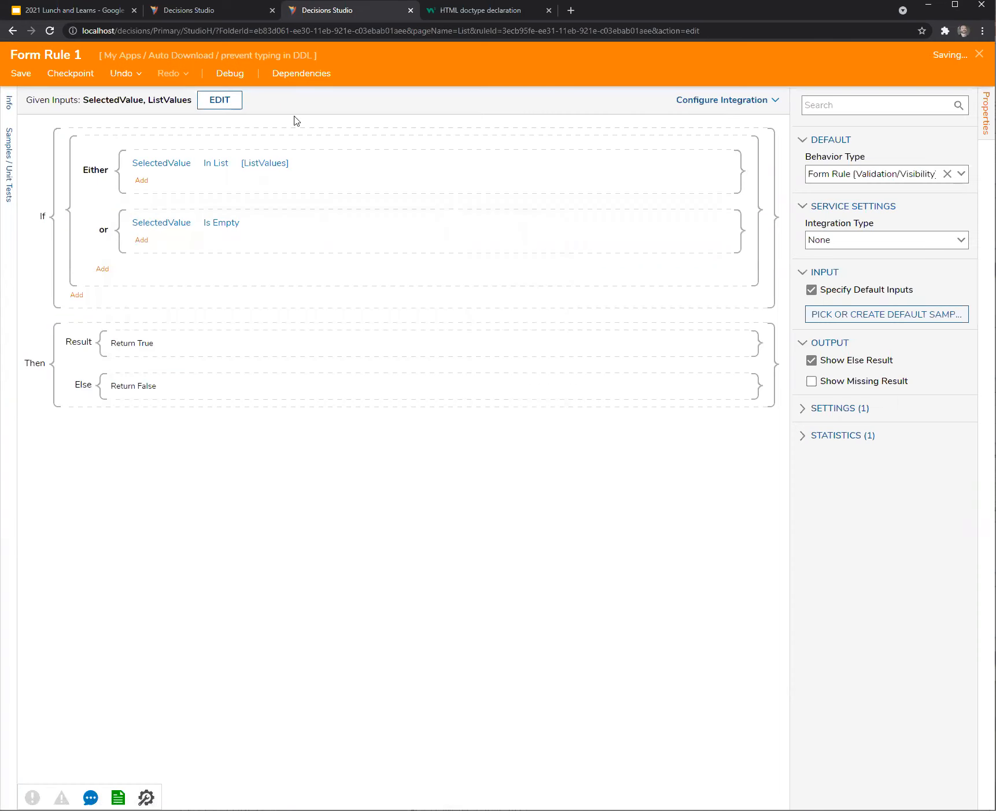
pyautogui.click(219, 12)
# Debug Flow 1 in a new session with 'asdf' typed into the dropdown, then close the debugger.
pyautogui.click(707, 252)
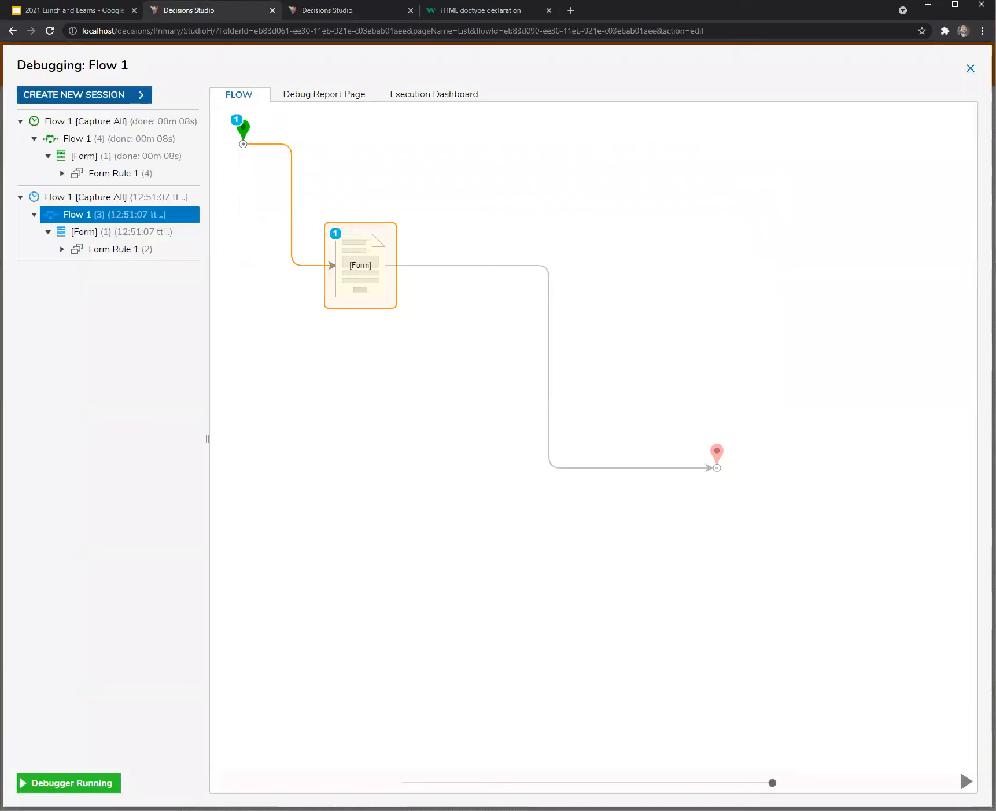
pyautogui.click(122, 98)
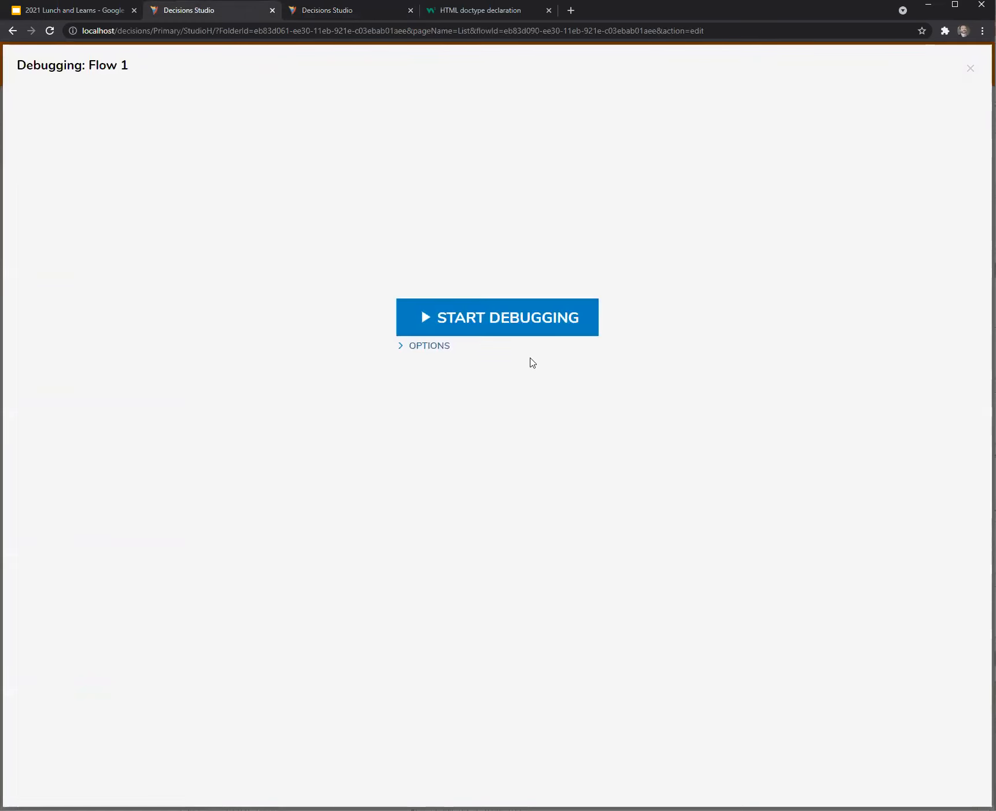
pyautogui.click(509, 312)
pyautogui.write('asdf')
pyautogui.click(672, 604)
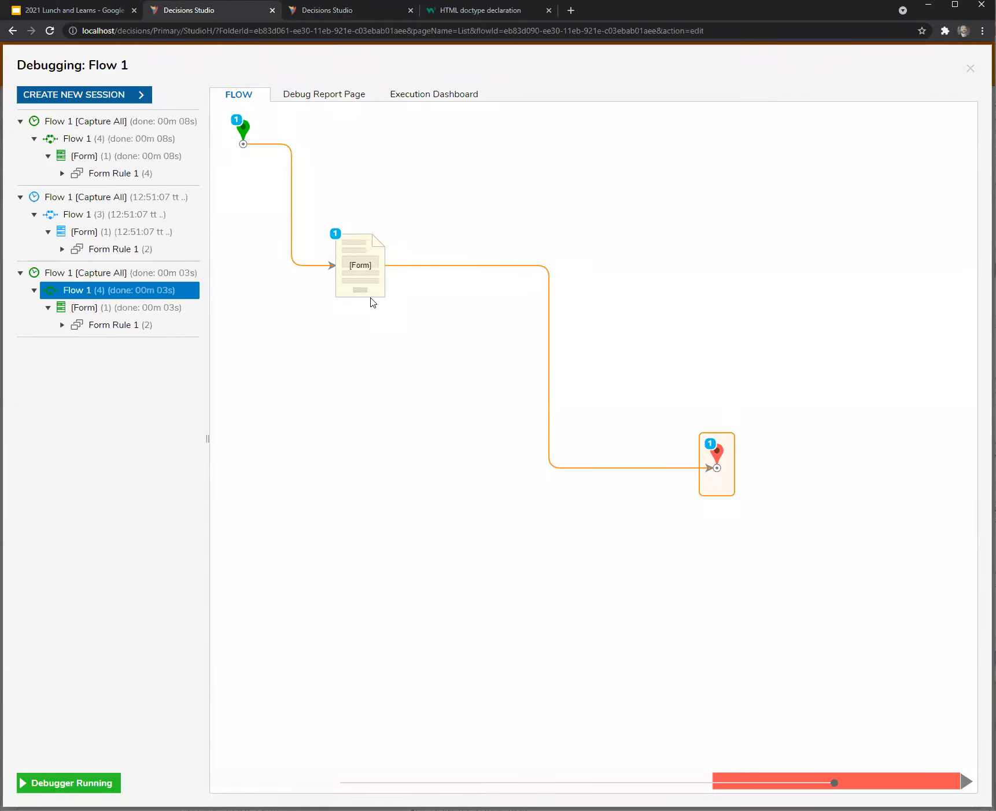
pyautogui.click(970, 68)
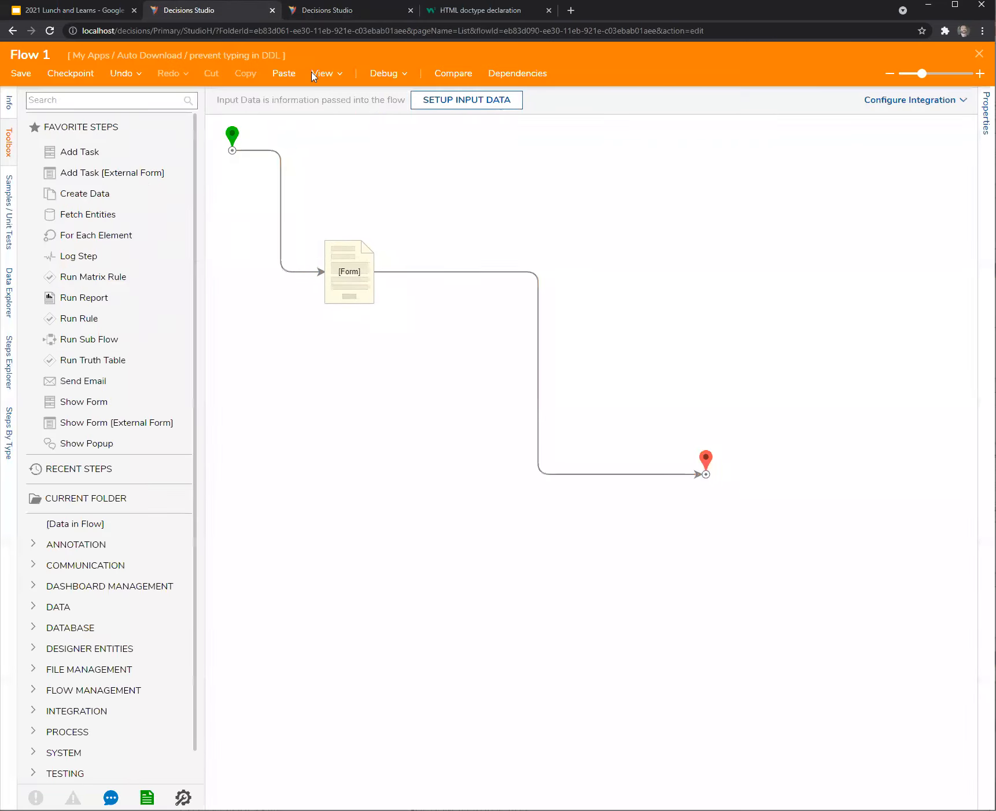
# Debug Flow 1 with 'asdasd' in the dropdown and view Form Rule 1's first run result (True).
pyautogui.click(382, 79)
pyautogui.click(496, 342)
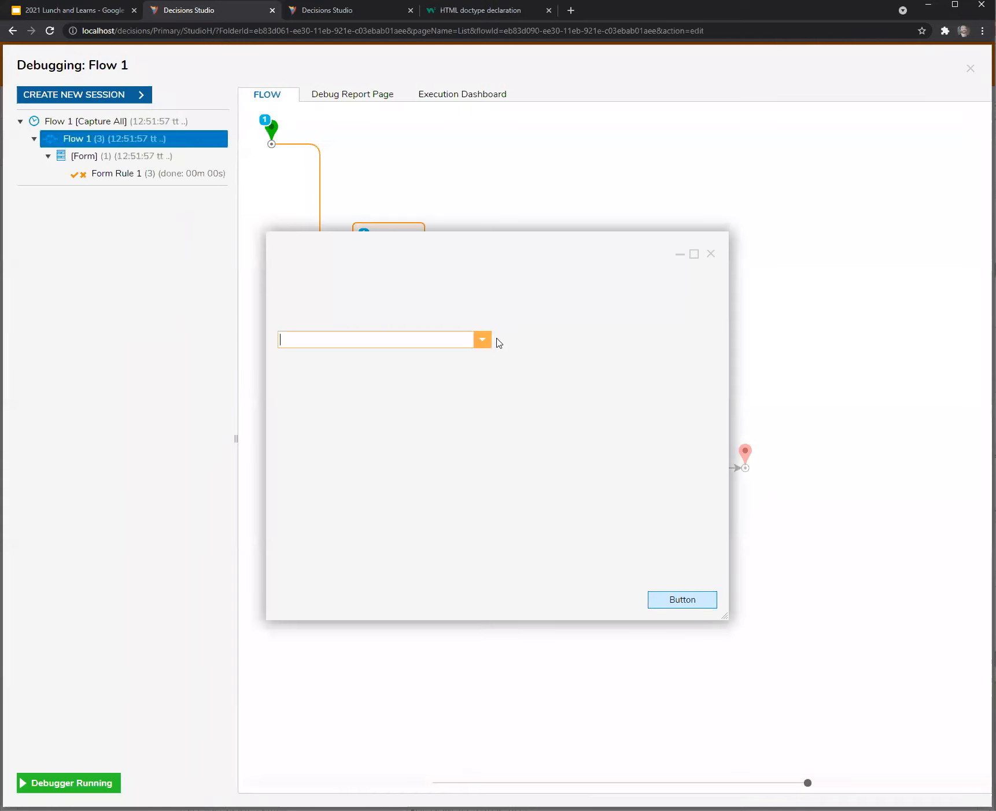
pyautogui.click(367, 340)
pyautogui.write('asdasd')
pyautogui.click(689, 602)
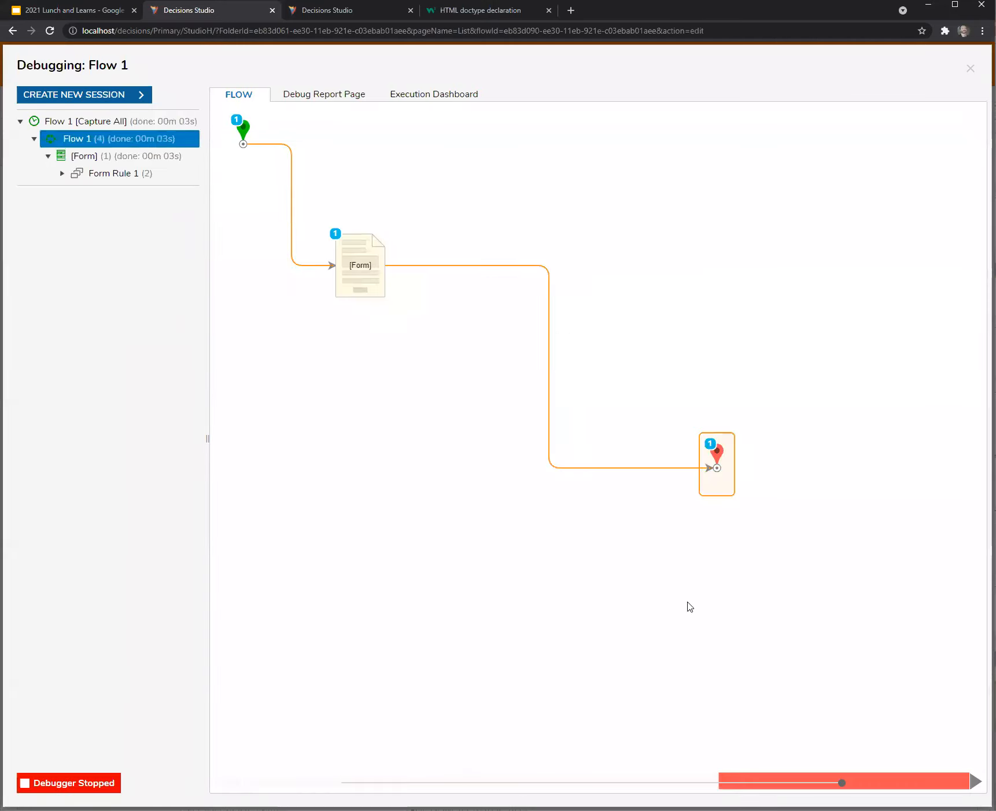
pyautogui.click(62, 173)
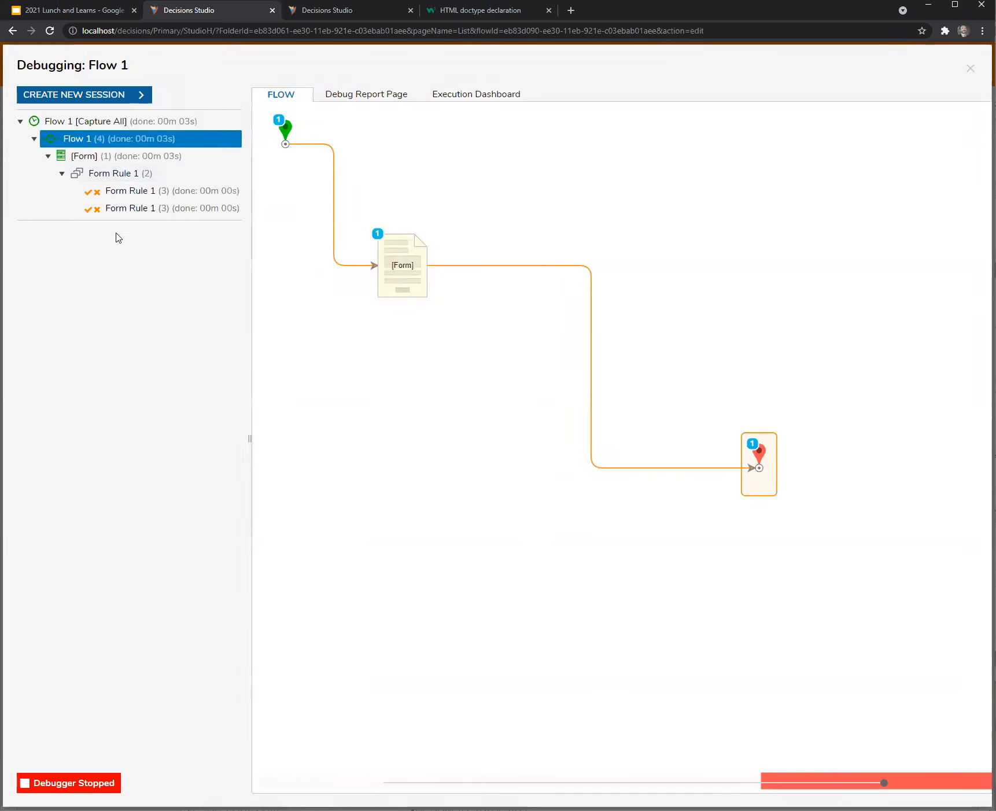
pyautogui.click(148, 193)
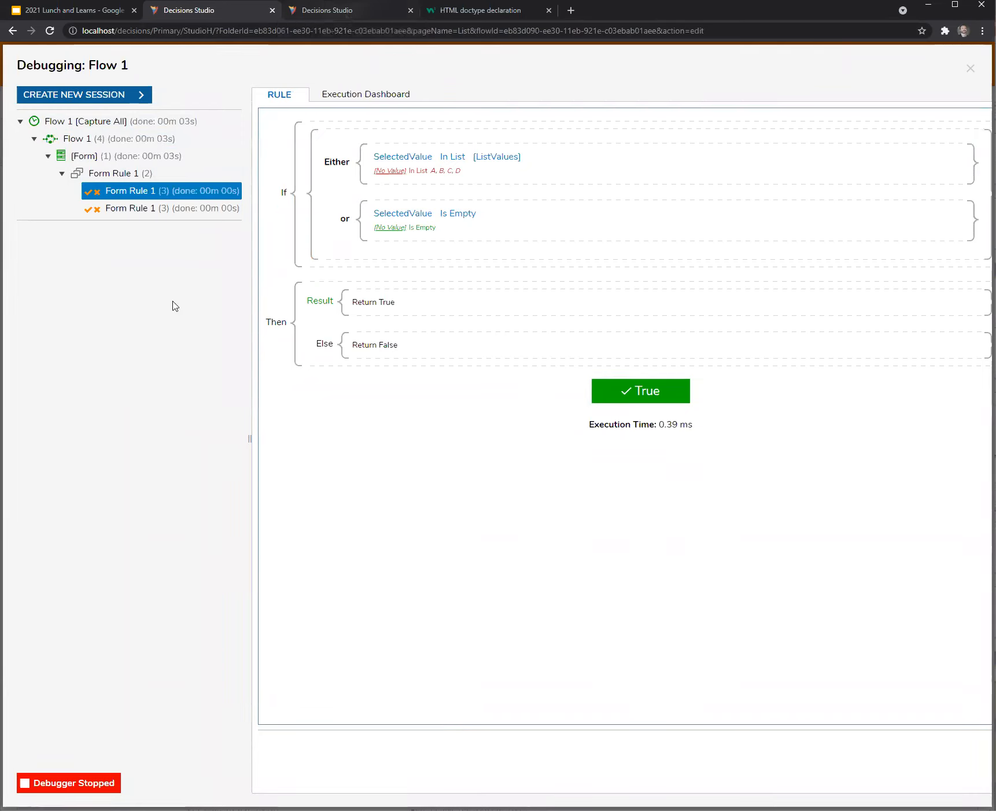
# Close the debugger and return to the Flow 1 designer.
pyautogui.click(323, 19)
pyautogui.click(224, 17)
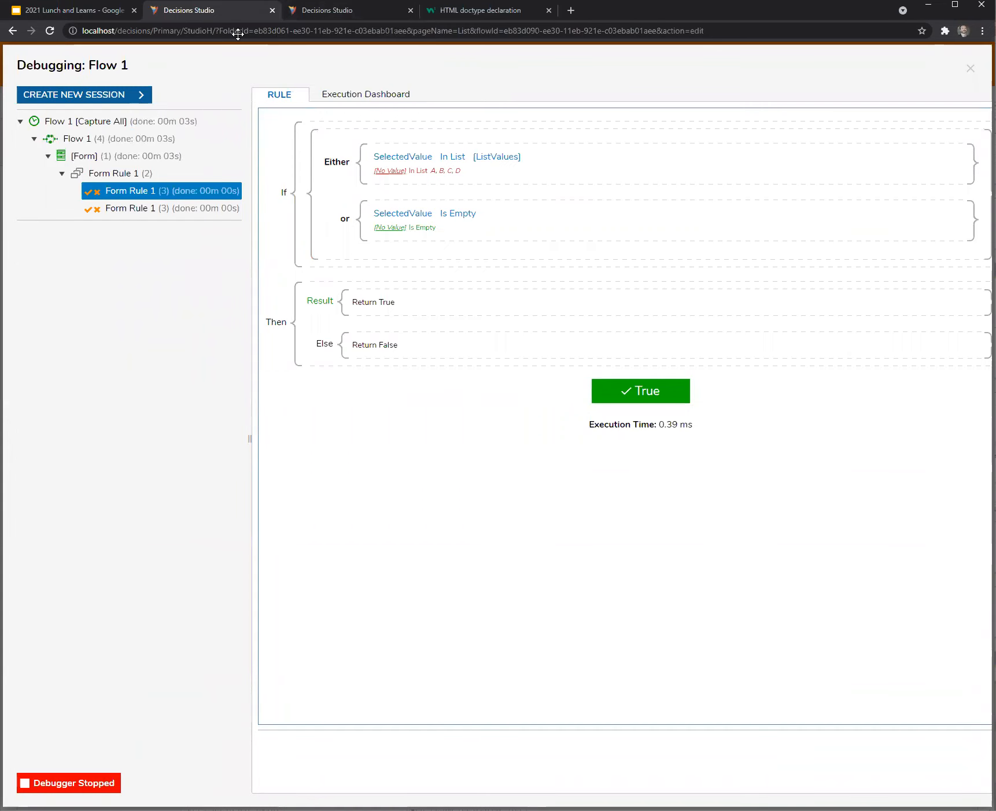
pyautogui.click(970, 69)
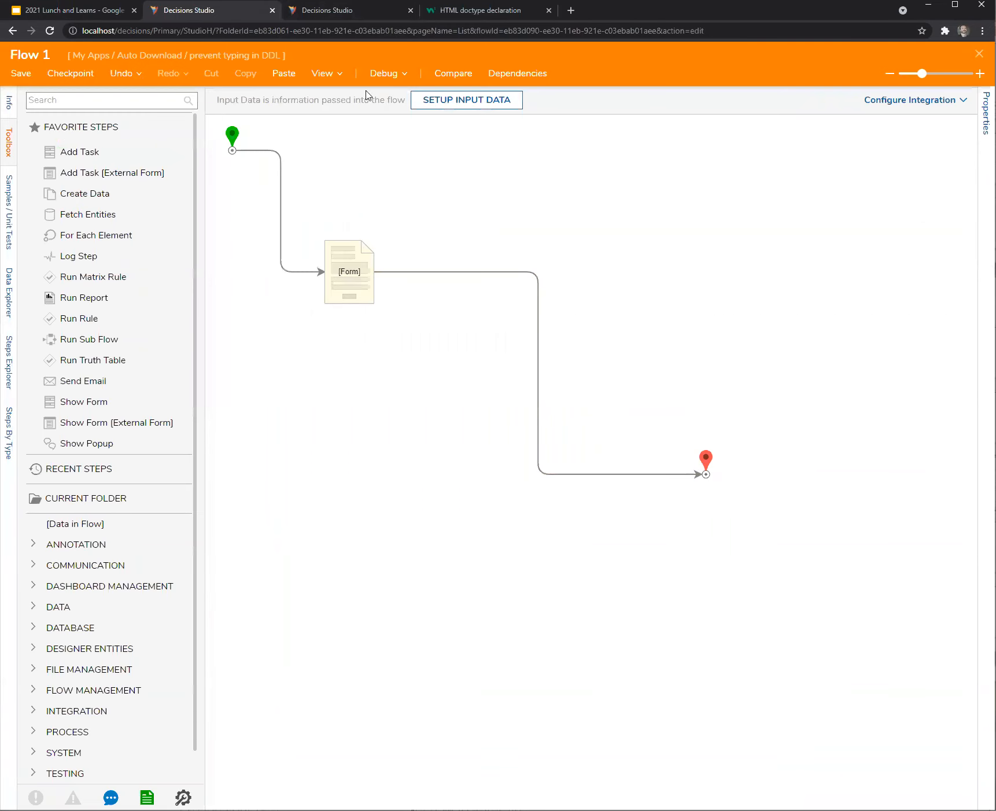
# Debug Flow 1 with 'sdfgsdfg' in the dropdown; Form Rule 1's first run returns True.
pyautogui.click(378, 76)
pyautogui.click(495, 307)
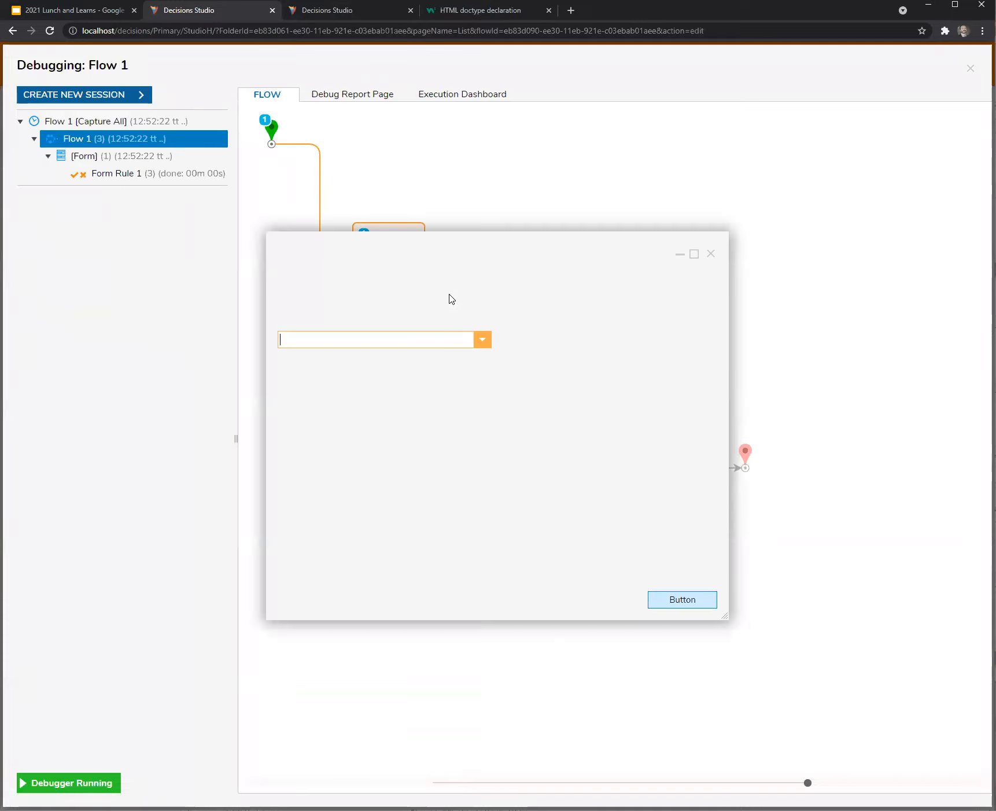
pyautogui.click(415, 341)
pyautogui.write('sdfgsdfg')
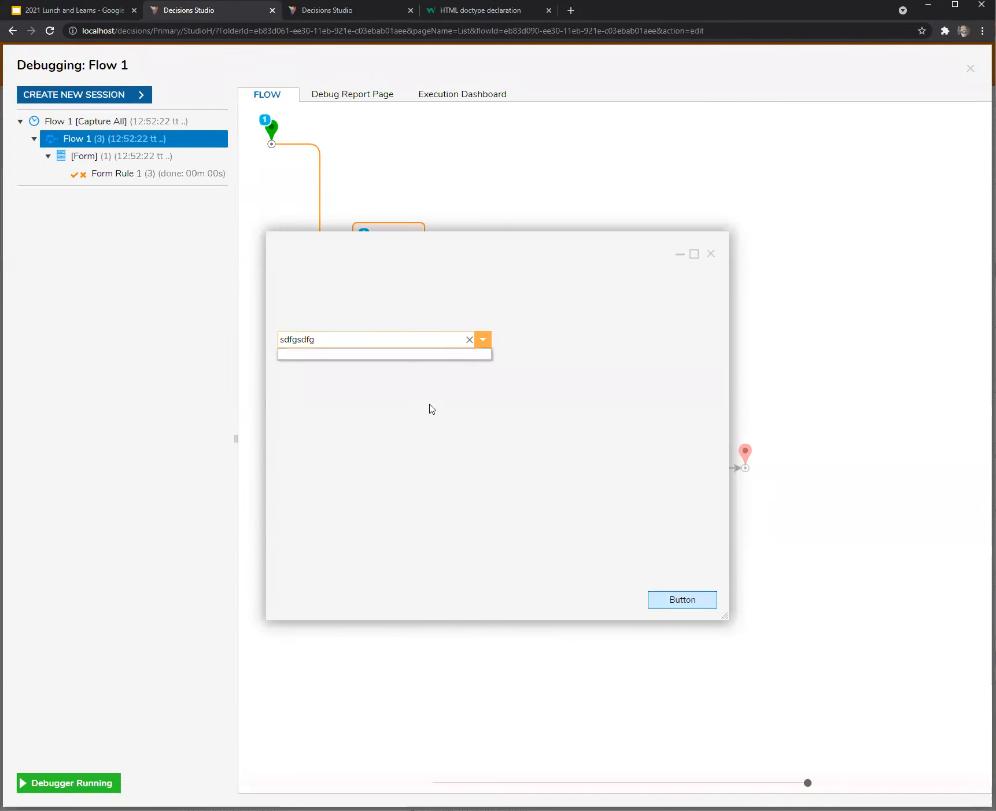
pyautogui.click(408, 404)
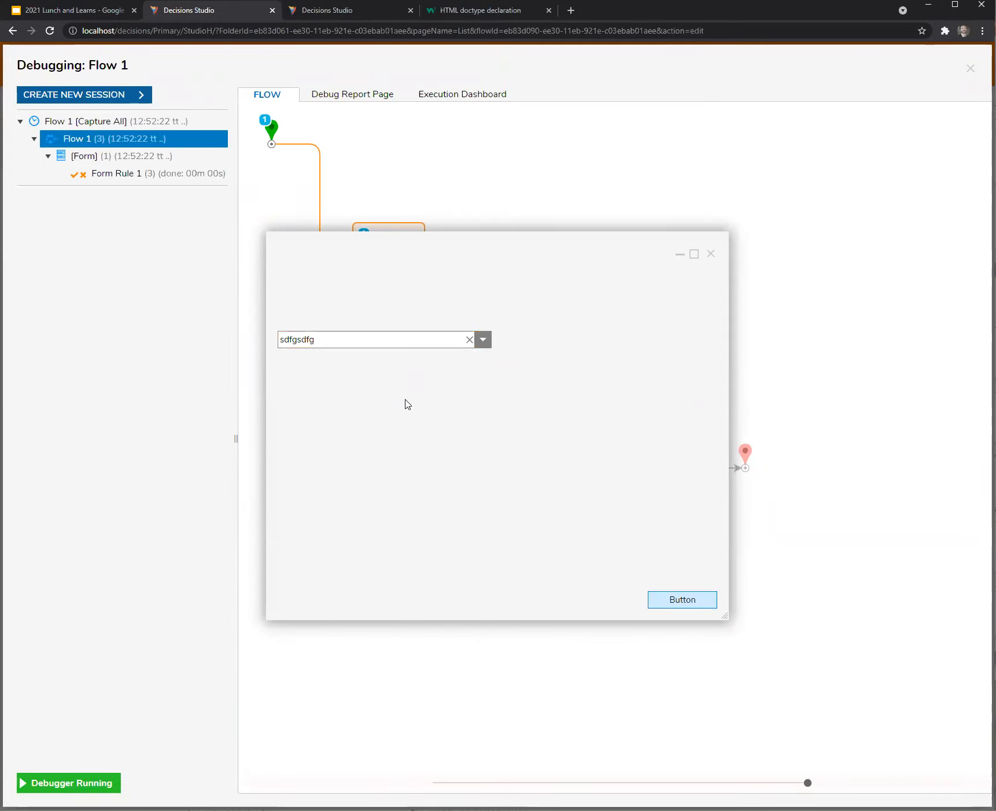
pyautogui.click(660, 602)
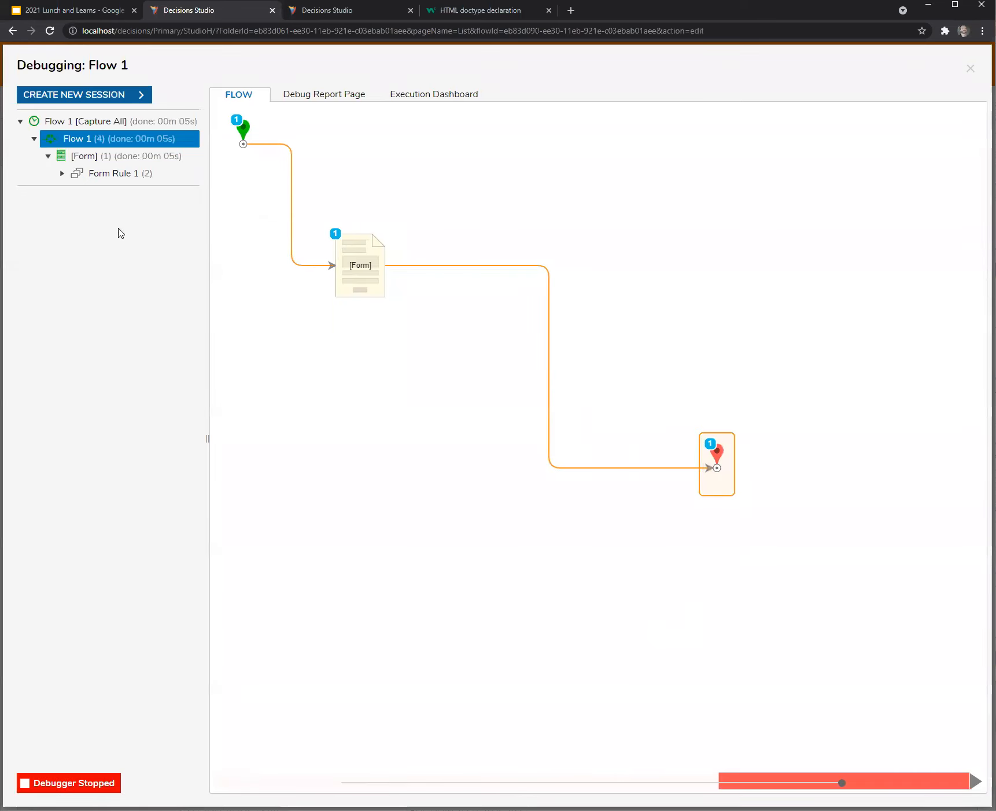
pyautogui.click(61, 174)
pyautogui.click(153, 194)
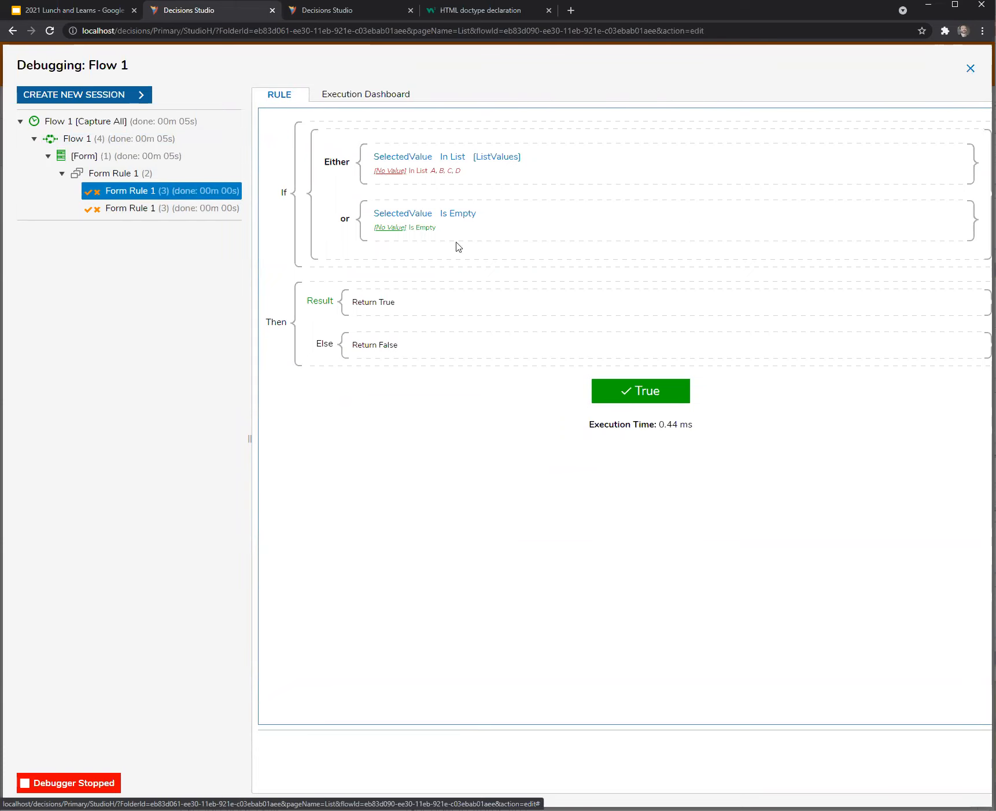
pyautogui.press('Escape')
# Close Form Rule 1 and confirm the Check DDL input validation rule.
pyautogui.click(326, 16)
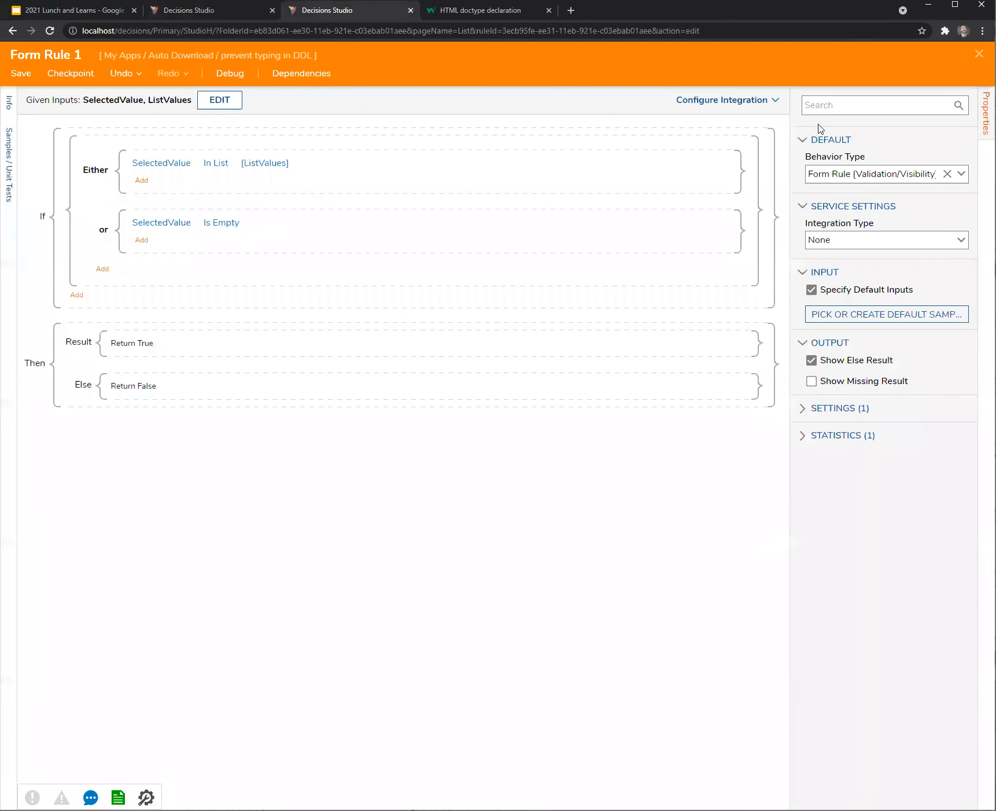
pyautogui.click(979, 54)
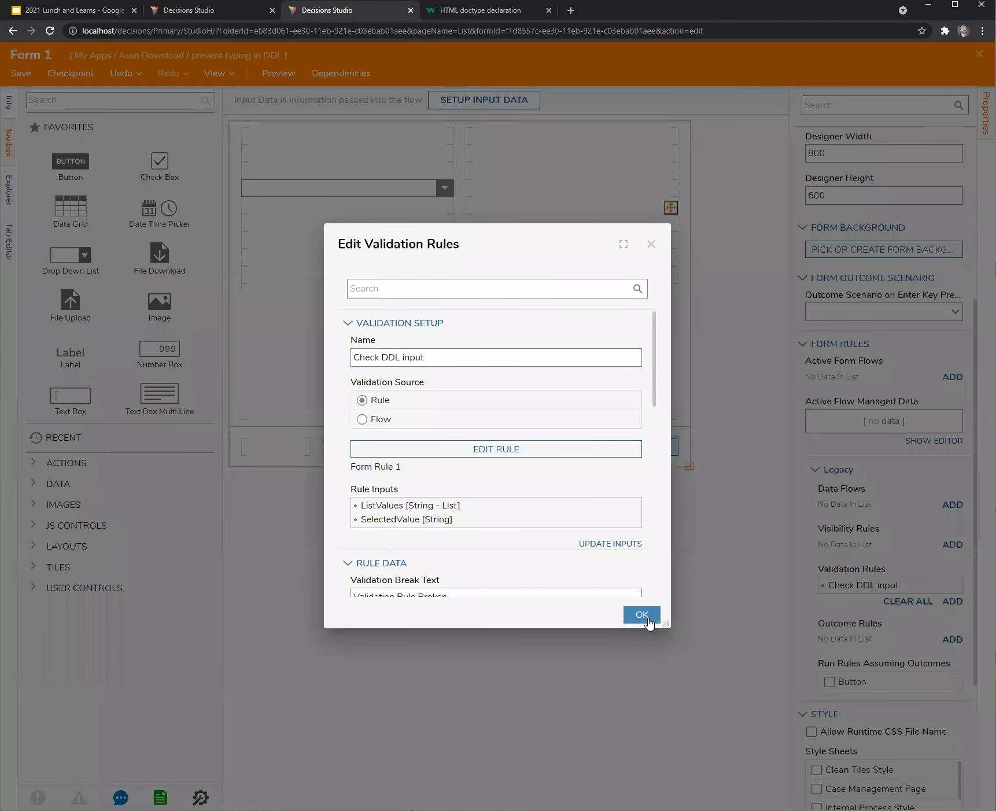
pyautogui.click(642, 615)
# Enable Allow external values on the dropdown, save Form 1, and open Flow 1's debugger.
pyautogui.click(355, 199)
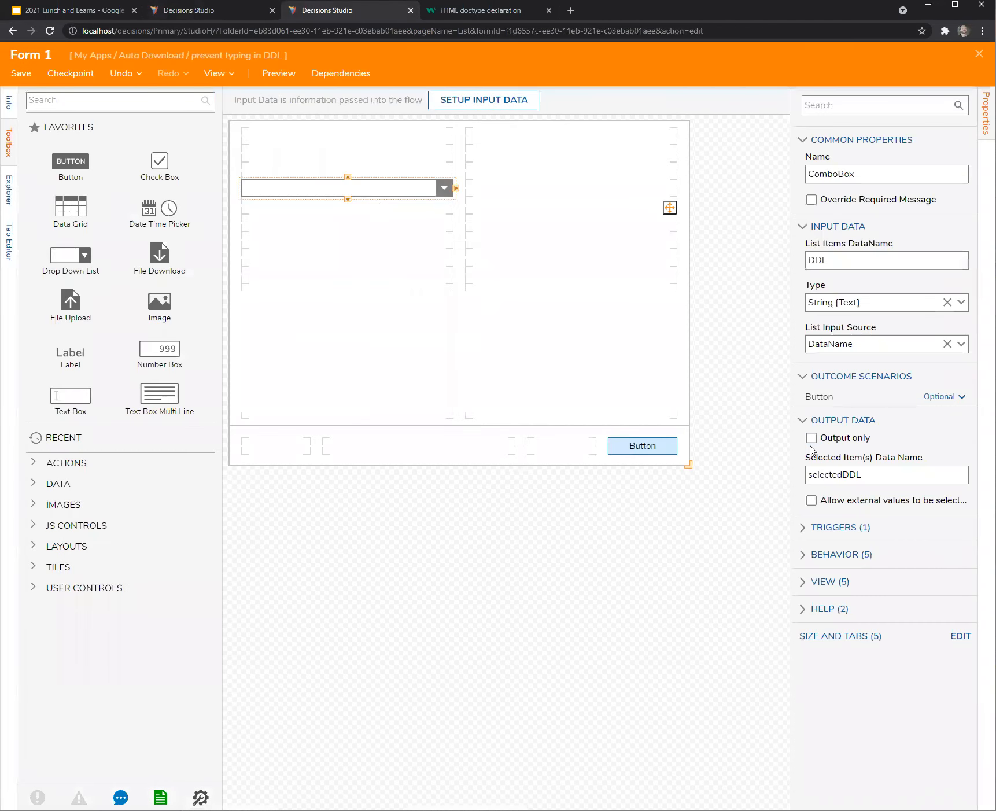
pyautogui.click(811, 499)
pyautogui.click(32, 74)
pyautogui.click(607, 499)
pyautogui.click(219, 12)
pyautogui.click(388, 74)
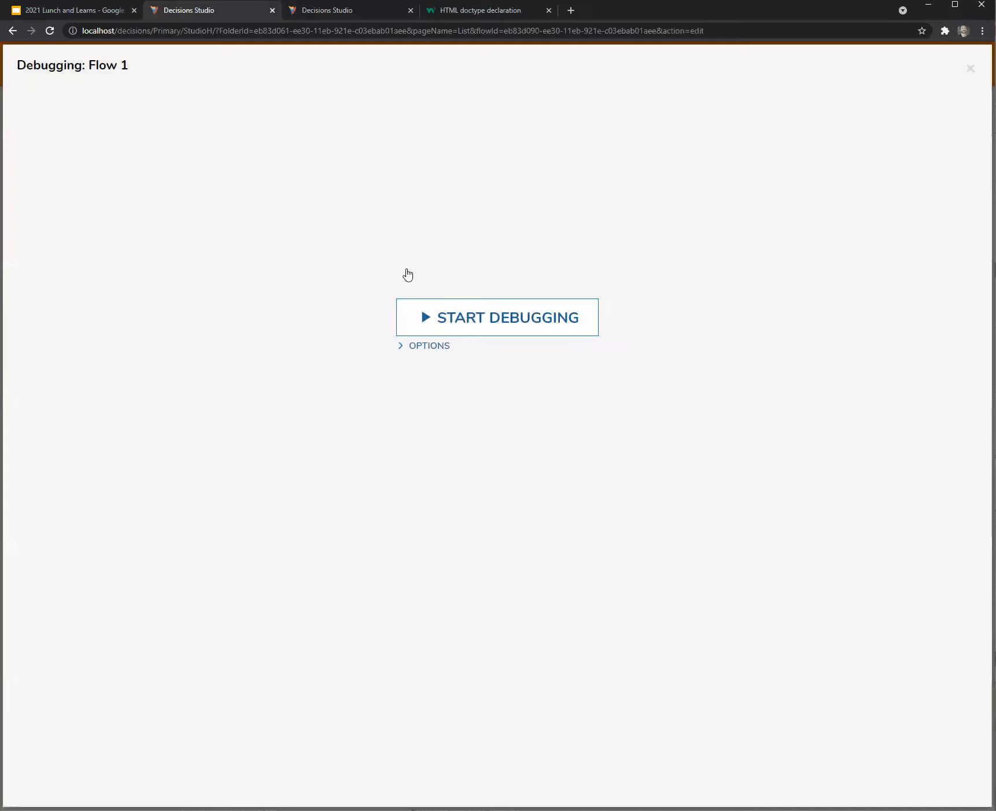
# Debug with 'asdfasdf' in the dropdown and submit, then clear it and submit again.
pyautogui.click(525, 320)
pyautogui.click(402, 340)
pyautogui.write('asdfasdf')
pyautogui.click(678, 600)
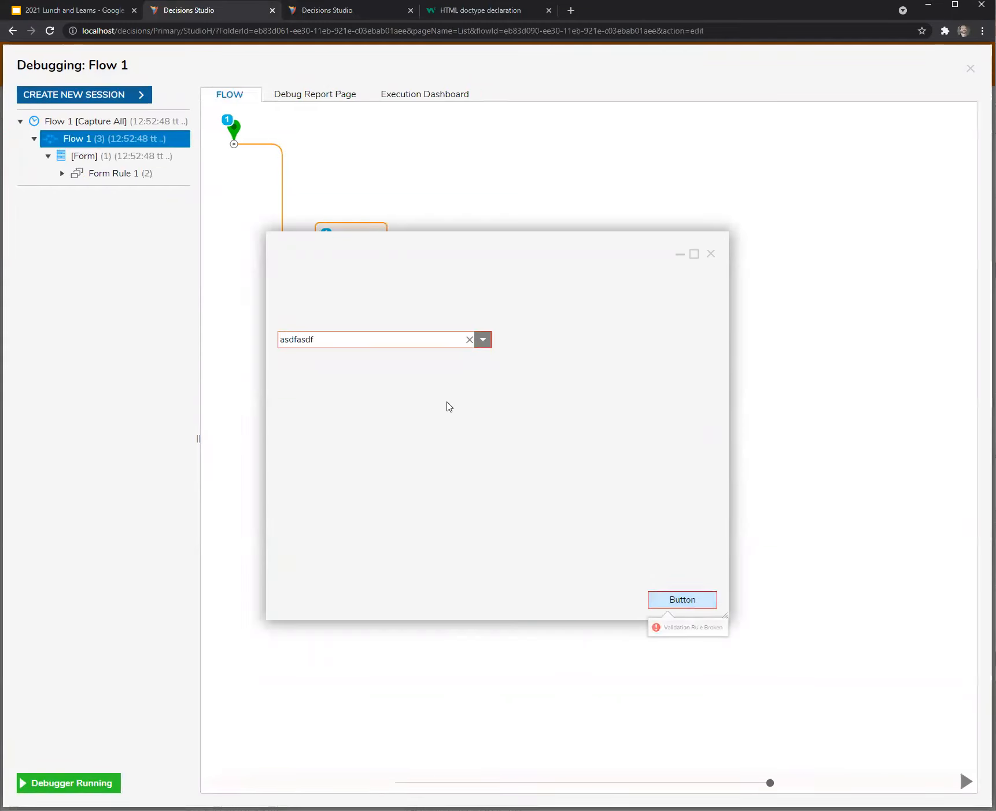
pyautogui.click(469, 339)
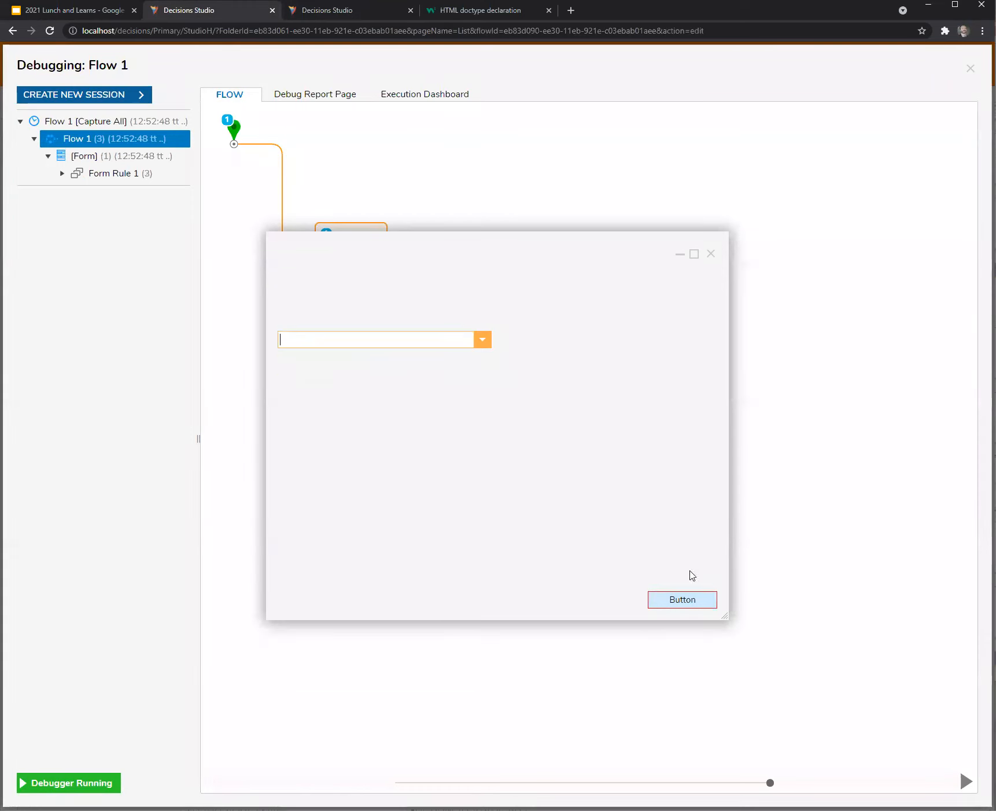
pyautogui.click(689, 603)
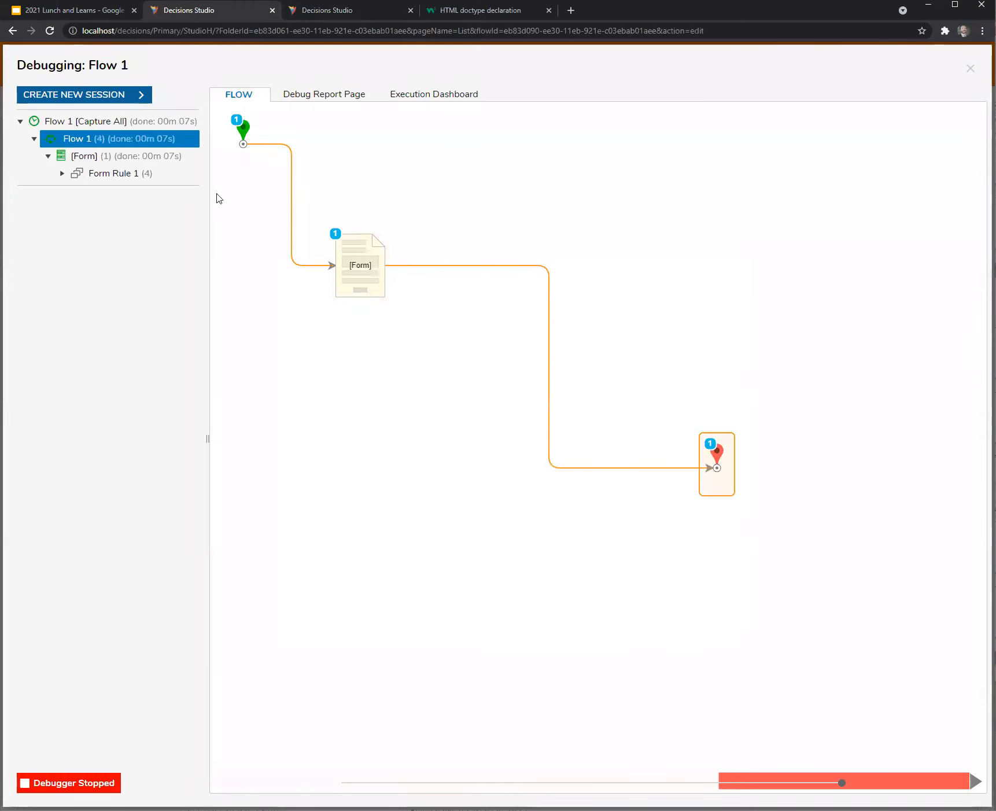
# In a new debug session, replace option A with 'zxcvzxvc' and submit to see it flagged invalid.
pyautogui.click(95, 94)
pyautogui.click(515, 321)
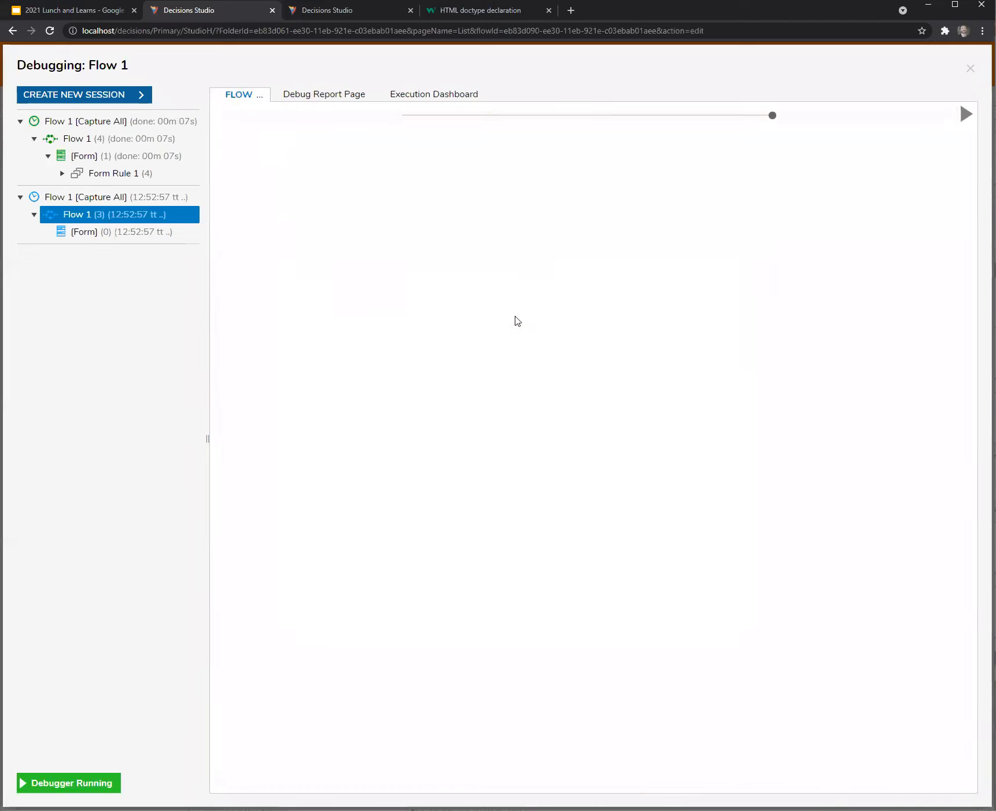
pyautogui.click(488, 343)
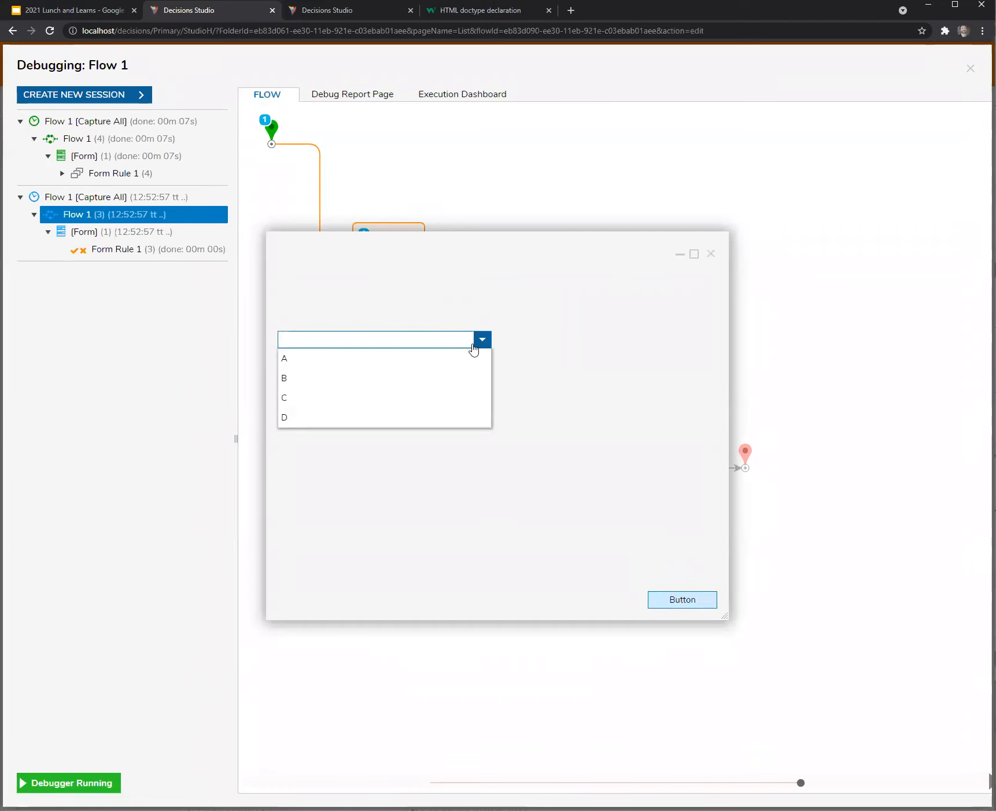
pyautogui.click(463, 358)
pyautogui.click(469, 340)
pyautogui.write('zxcvzxvc')
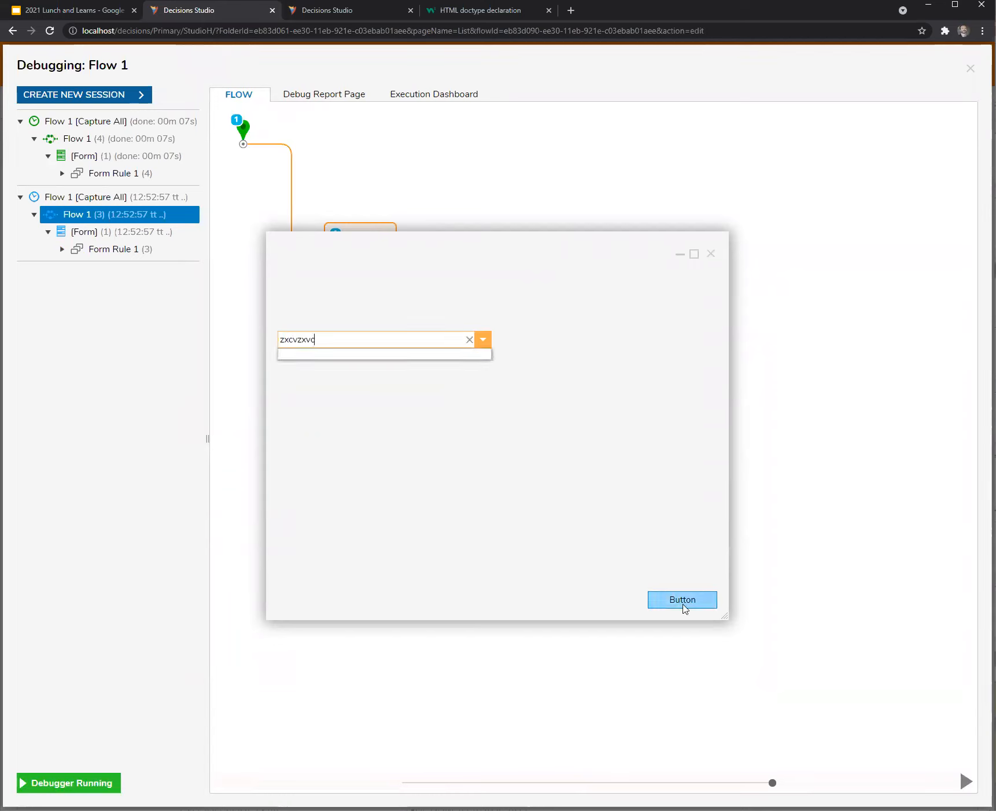
pyautogui.click(683, 604)
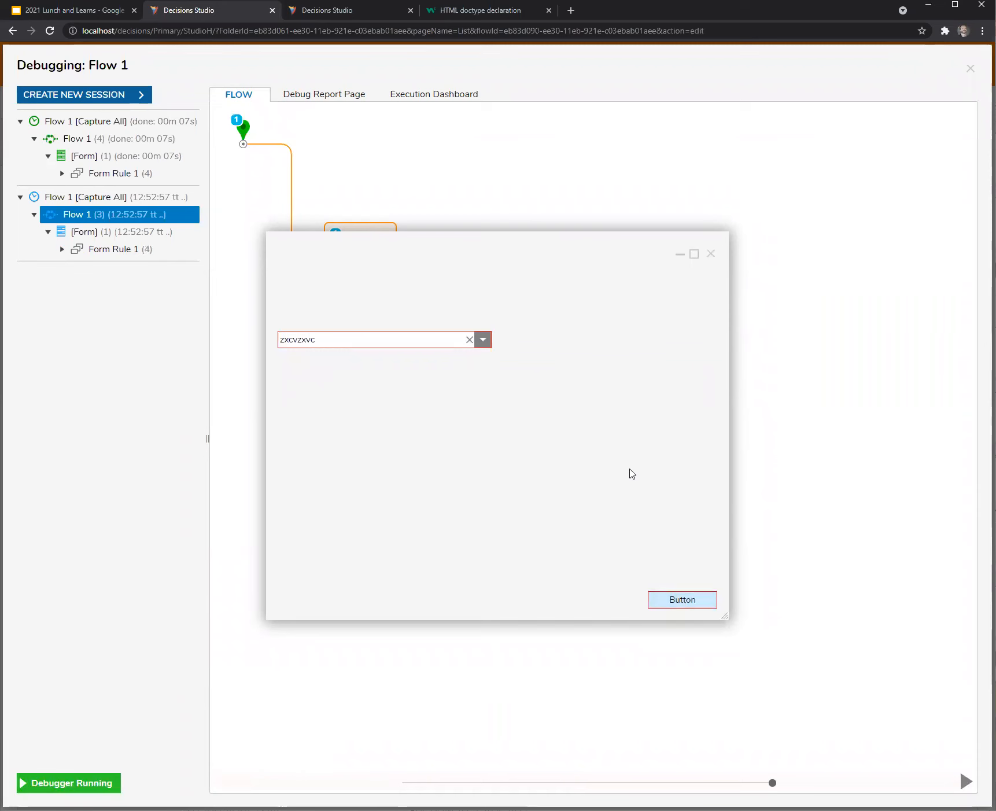
pyautogui.click(710, 254)
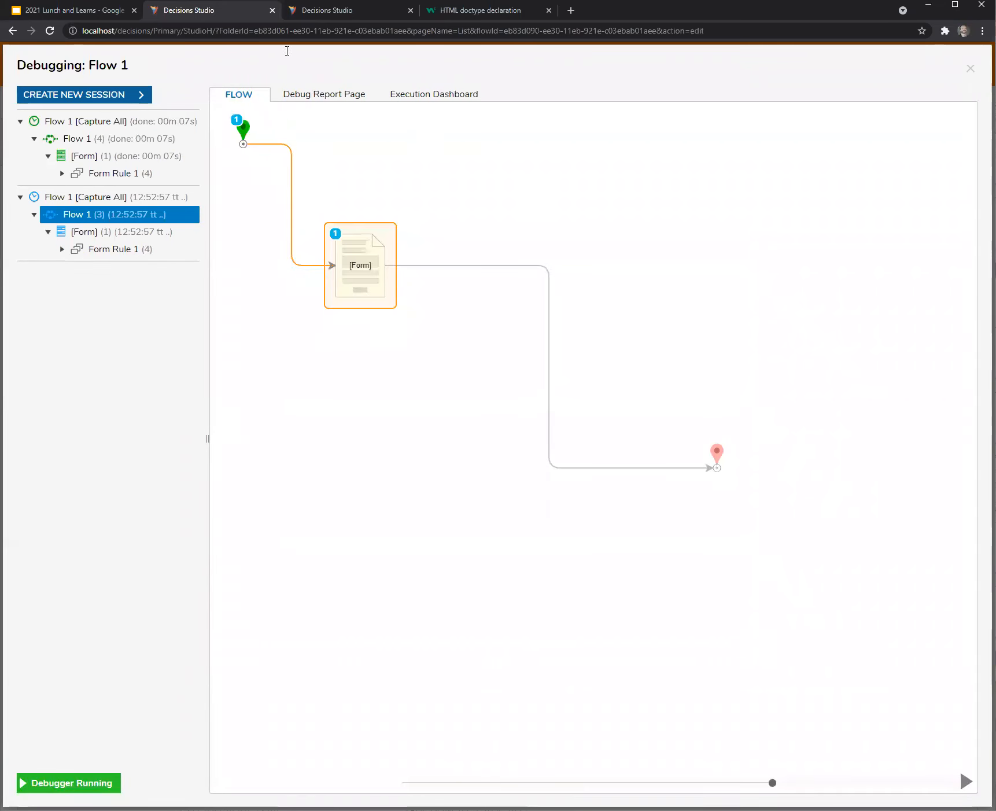
pyautogui.click(322, 11)
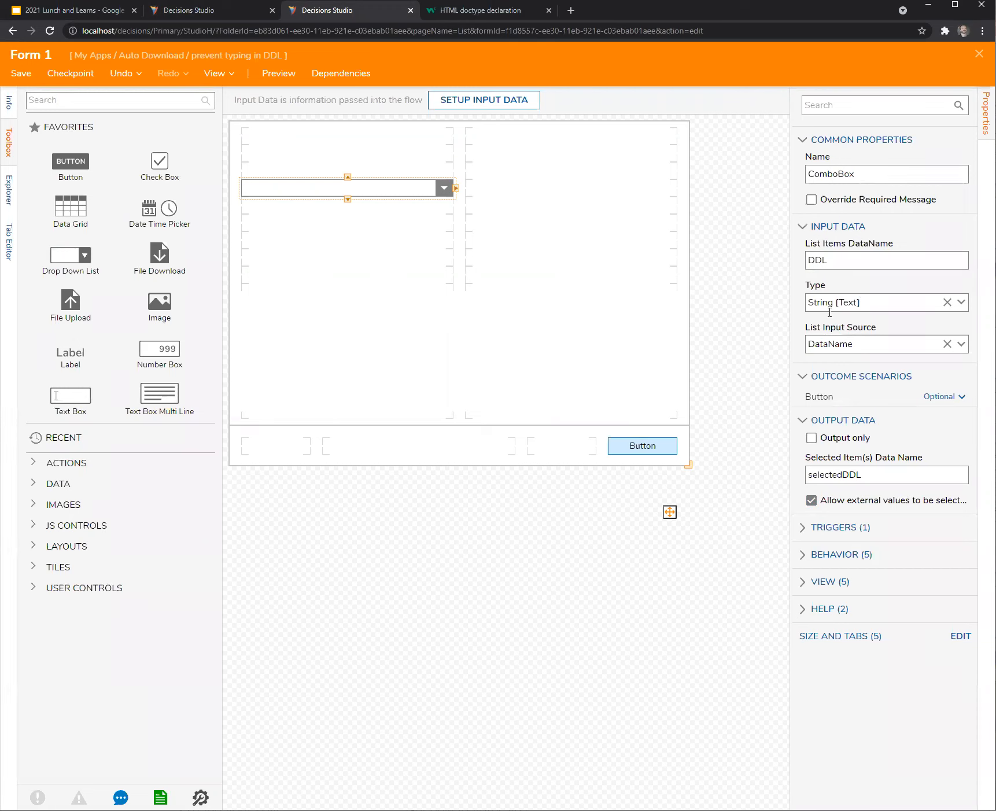
# Open Form Rule 1 from the Check DDL input rule and inspect its ListValues input definition.
pyautogui.click(652, 601)
pyautogui.scroll(-3, 828, 575)
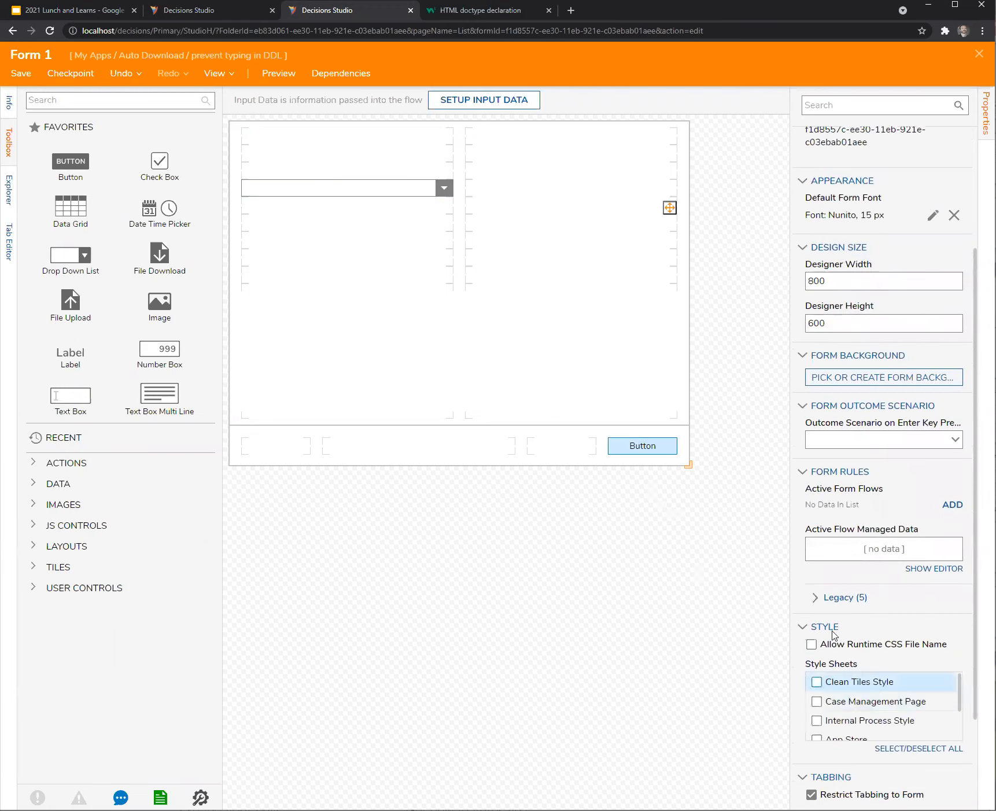
pyautogui.click(818, 596)
pyautogui.scroll(-2, 879, 657)
pyautogui.click(940, 599)
pyautogui.scroll(-3, 443, 466)
pyautogui.scroll(3, 443, 464)
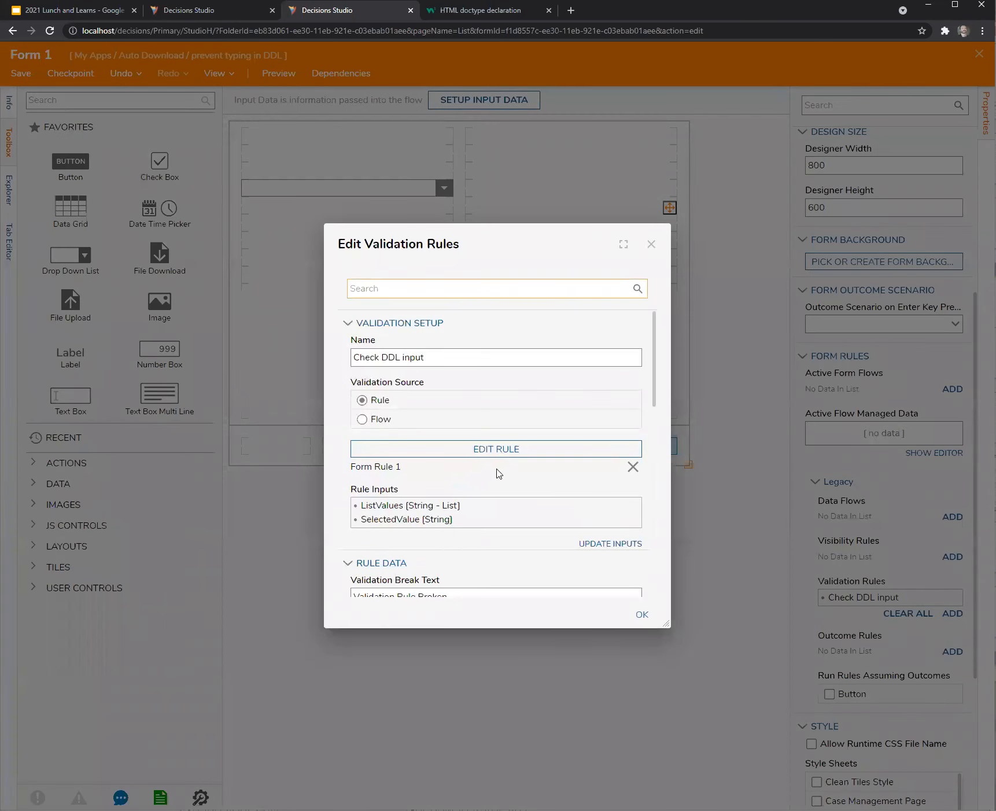
pyautogui.click(509, 448)
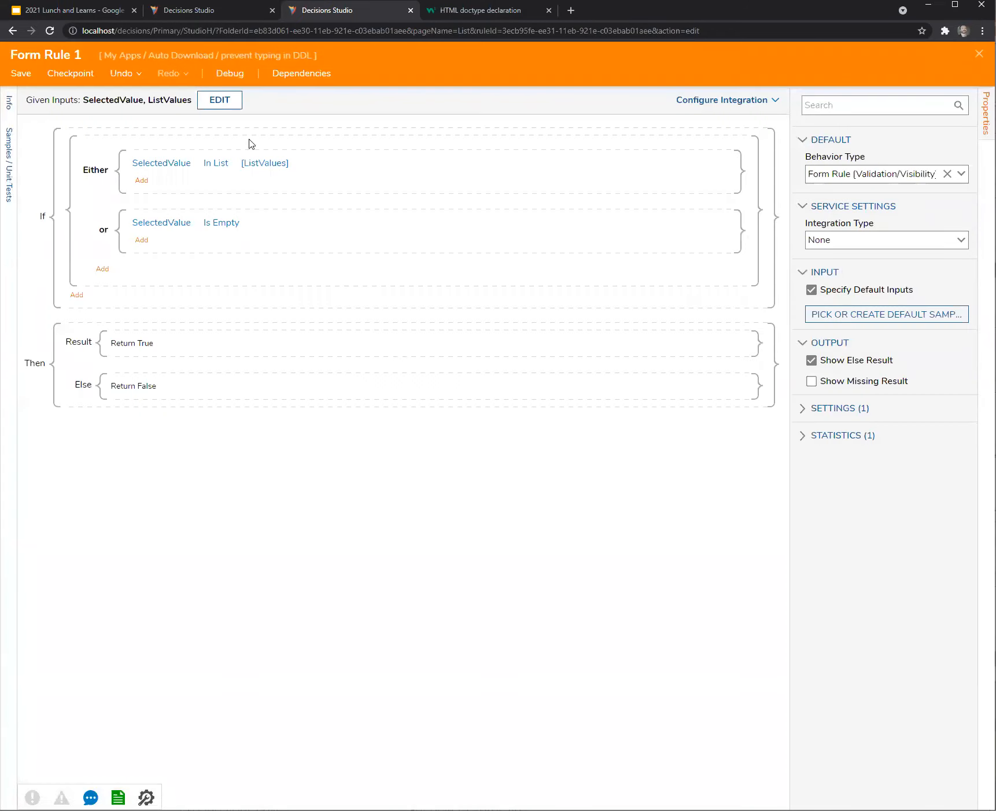
pyautogui.click(234, 104)
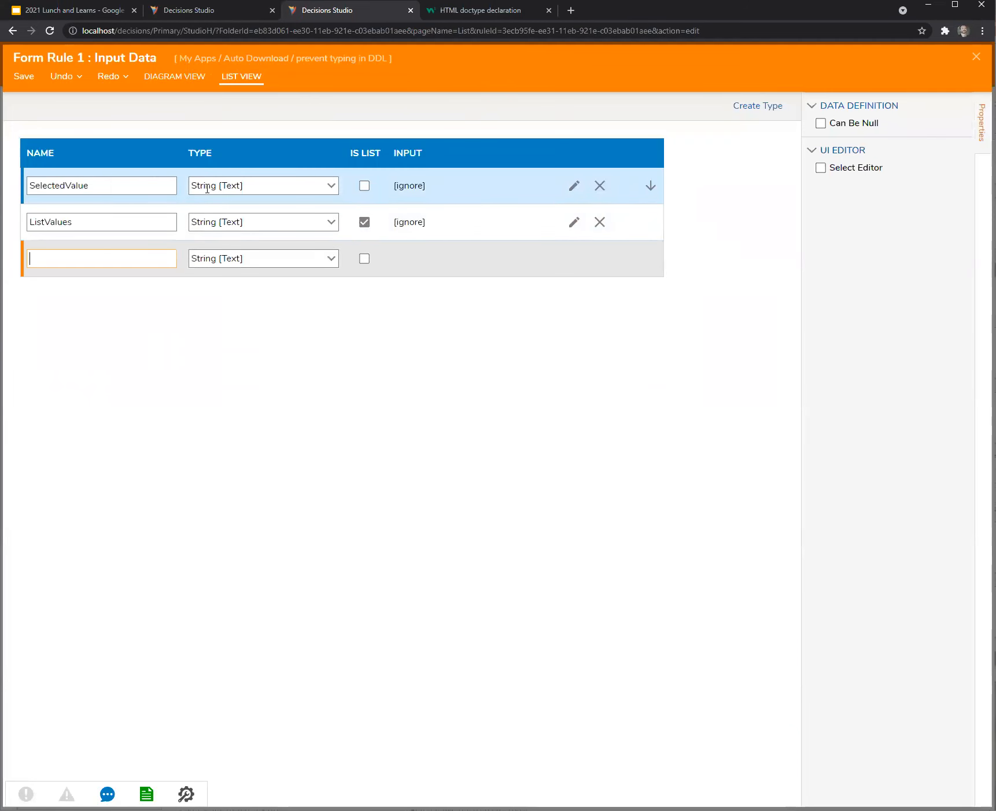
pyautogui.click(55, 224)
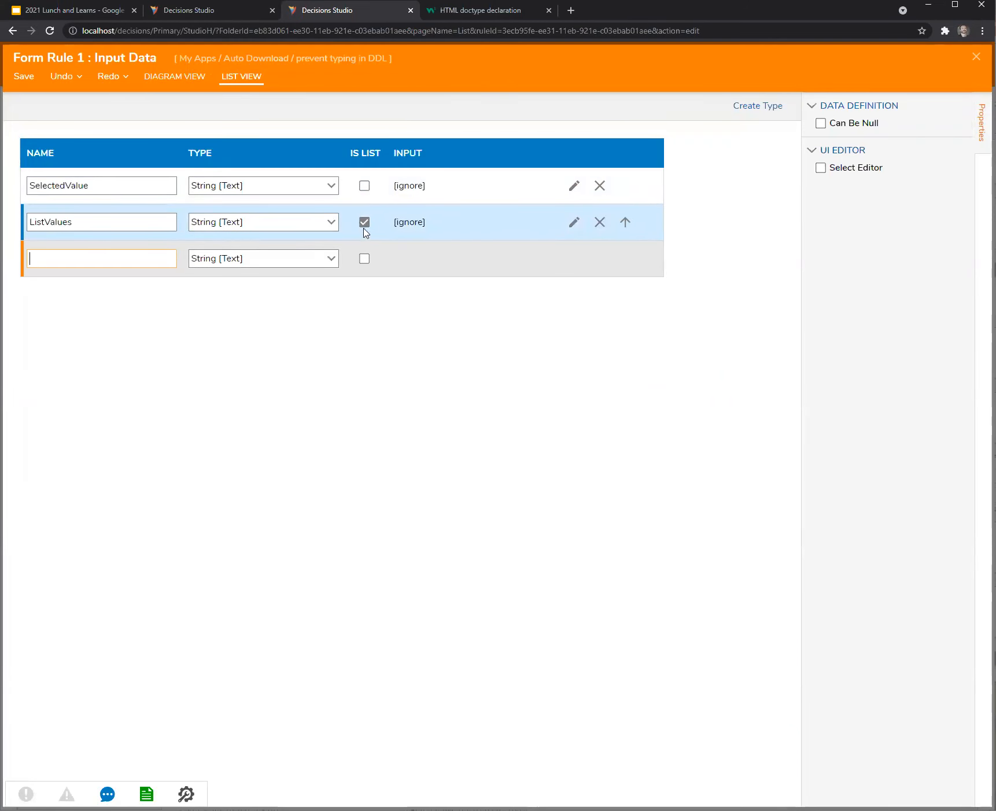
pyautogui.click(976, 56)
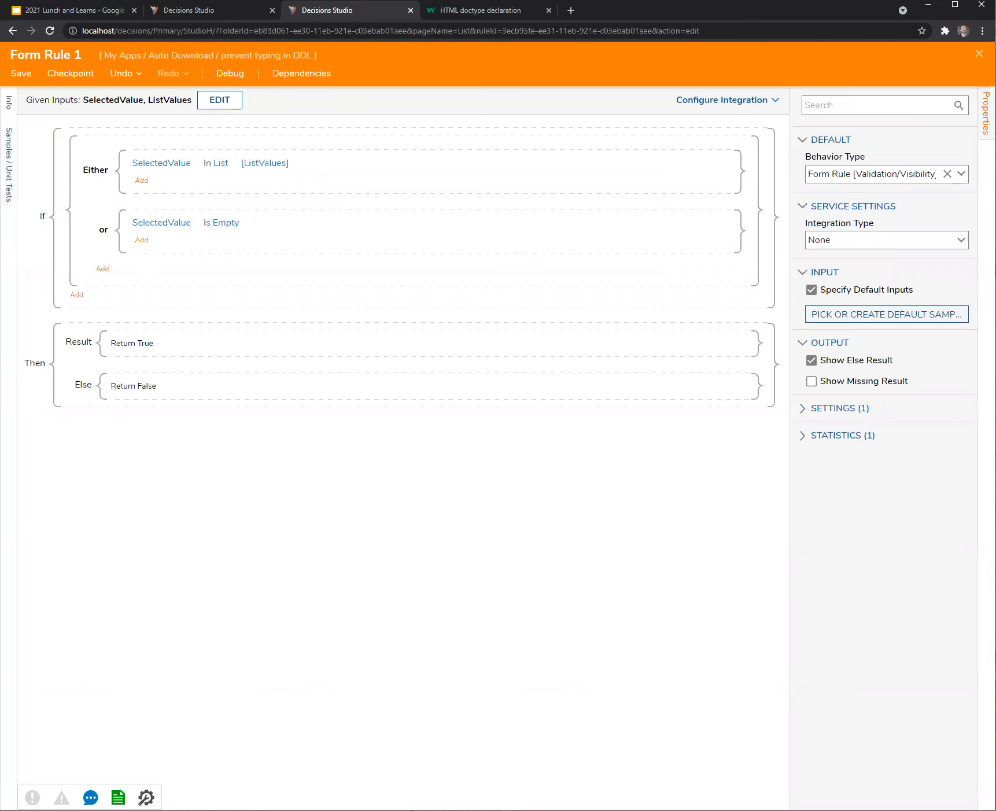
# Review how the SelectedValue rule input is mapped from the form.
pyautogui.click(978, 54)
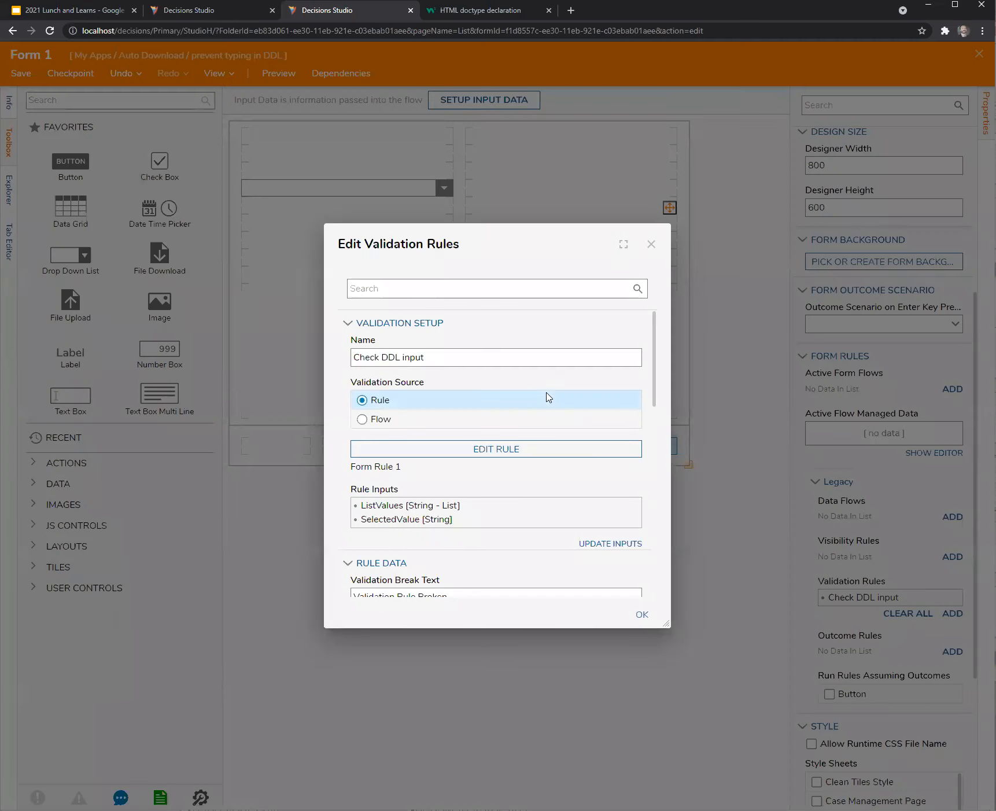
pyautogui.click(633, 523)
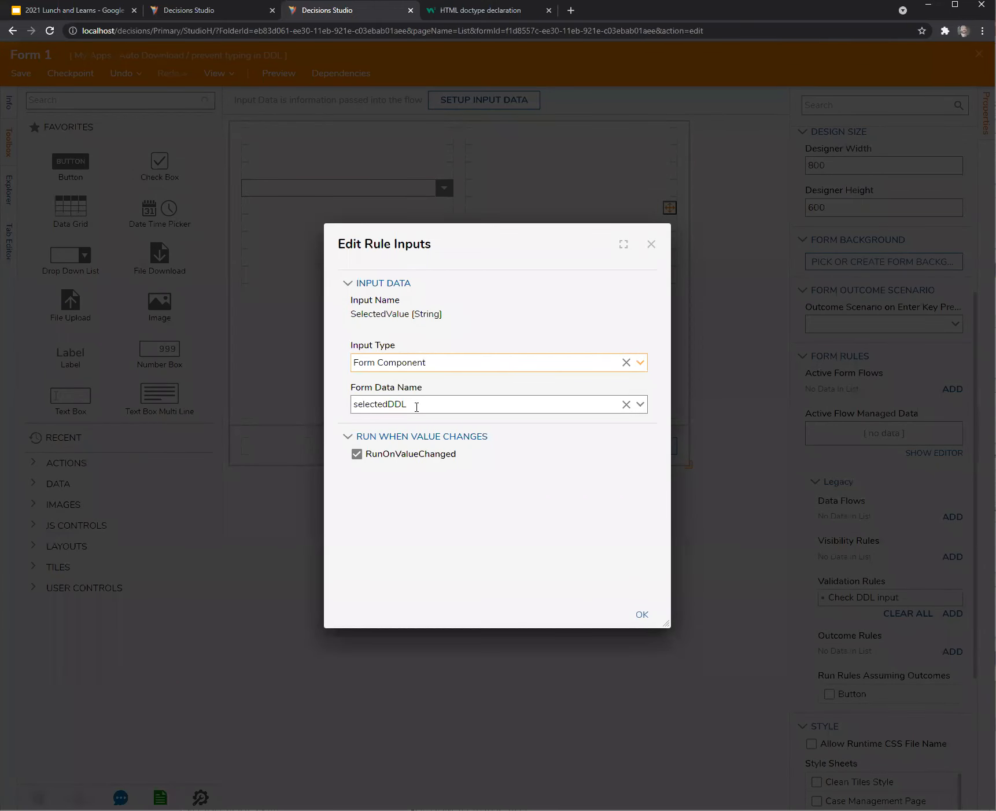
pyautogui.click(651, 244)
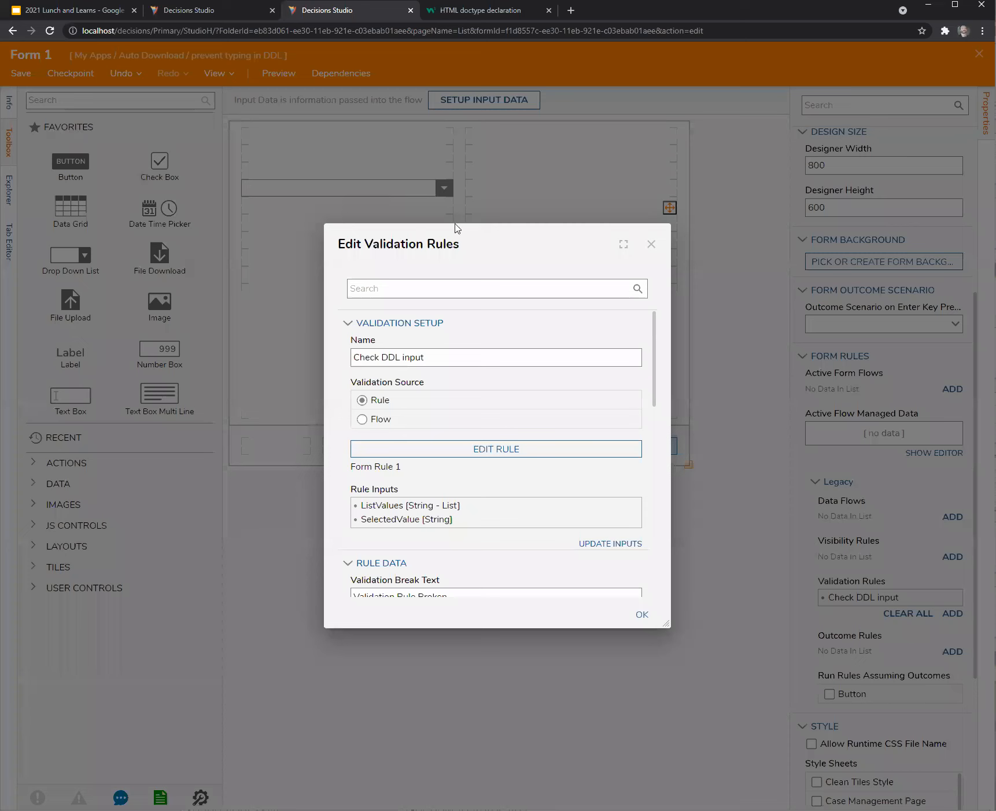
pyautogui.click(651, 245)
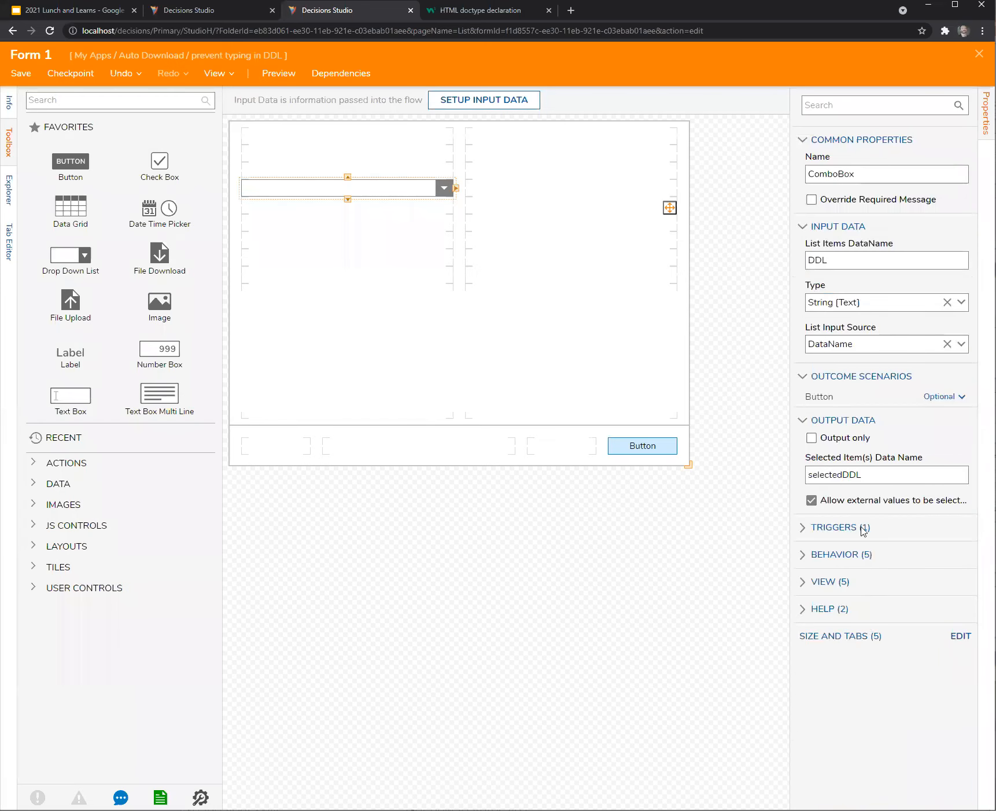
# Reopen the Check DDL input rule and check ListValues is mapped from the DDL form input.
pyautogui.click(687, 560)
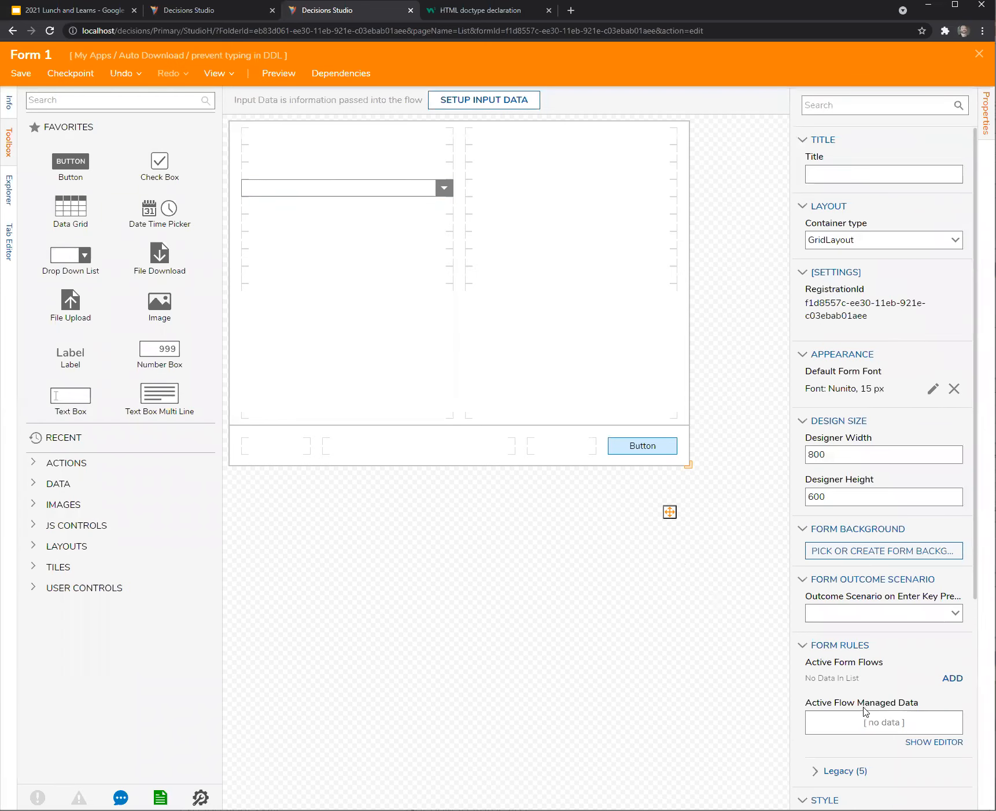
pyautogui.scroll(-4, 866, 712)
pyautogui.click(817, 599)
pyautogui.click(941, 715)
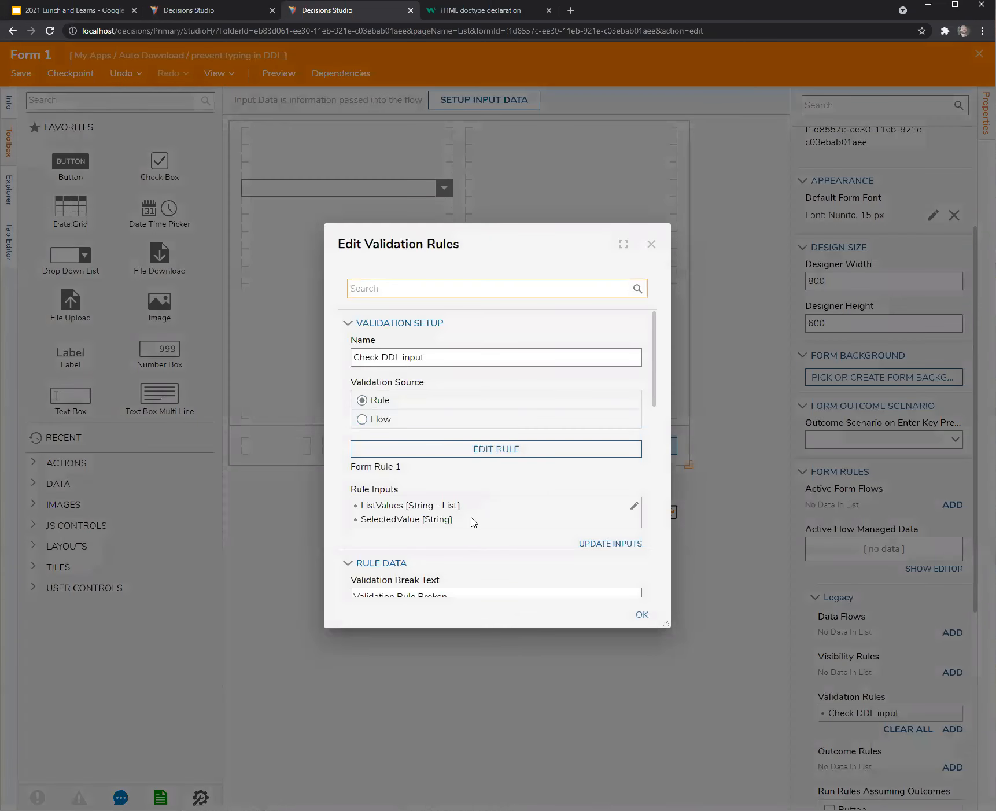
pyautogui.click(633, 506)
pyautogui.click(456, 349)
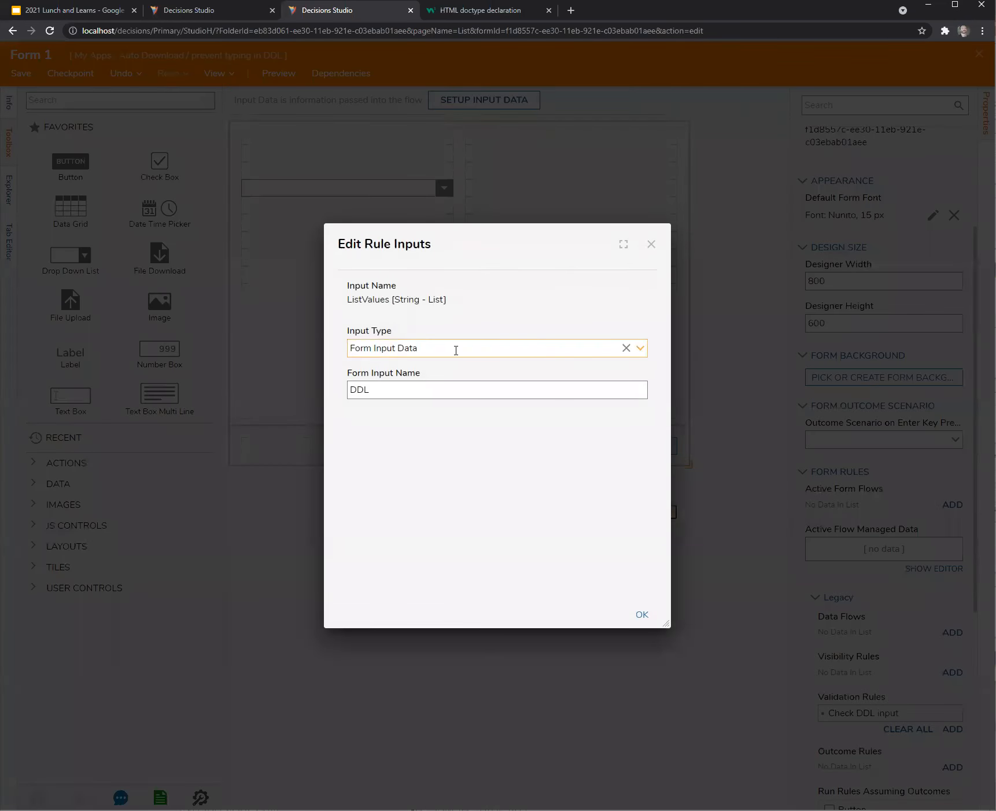
pyautogui.moveTo(394, 387); pyautogui.dragTo(313, 378)
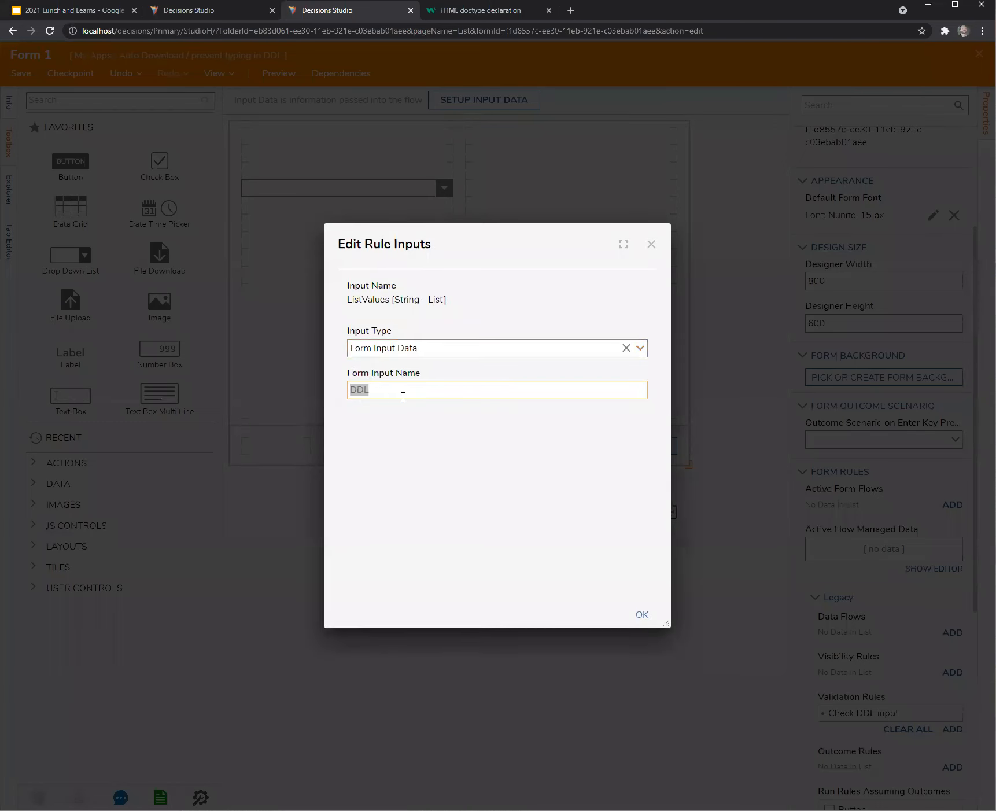
pyautogui.click(651, 245)
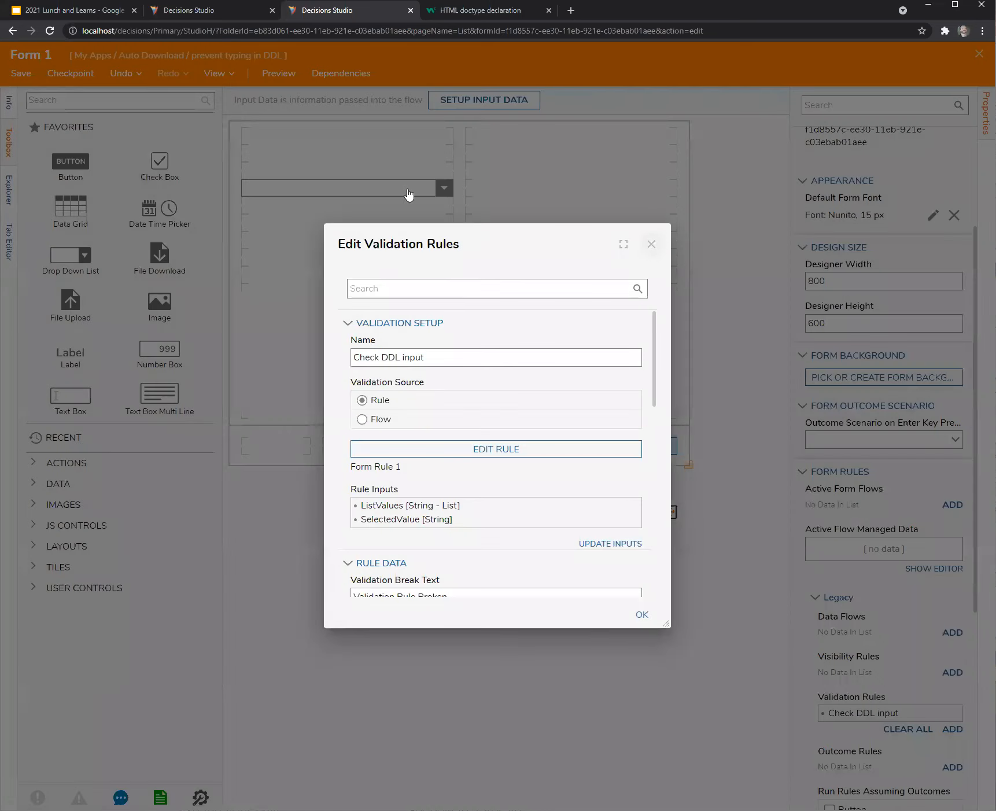
pyautogui.click(654, 246)
# Confirm the dropdown's list source is named DDL, then return to the Flow 1 debugger.
pyautogui.click(387, 191)
pyautogui.click(835, 260)
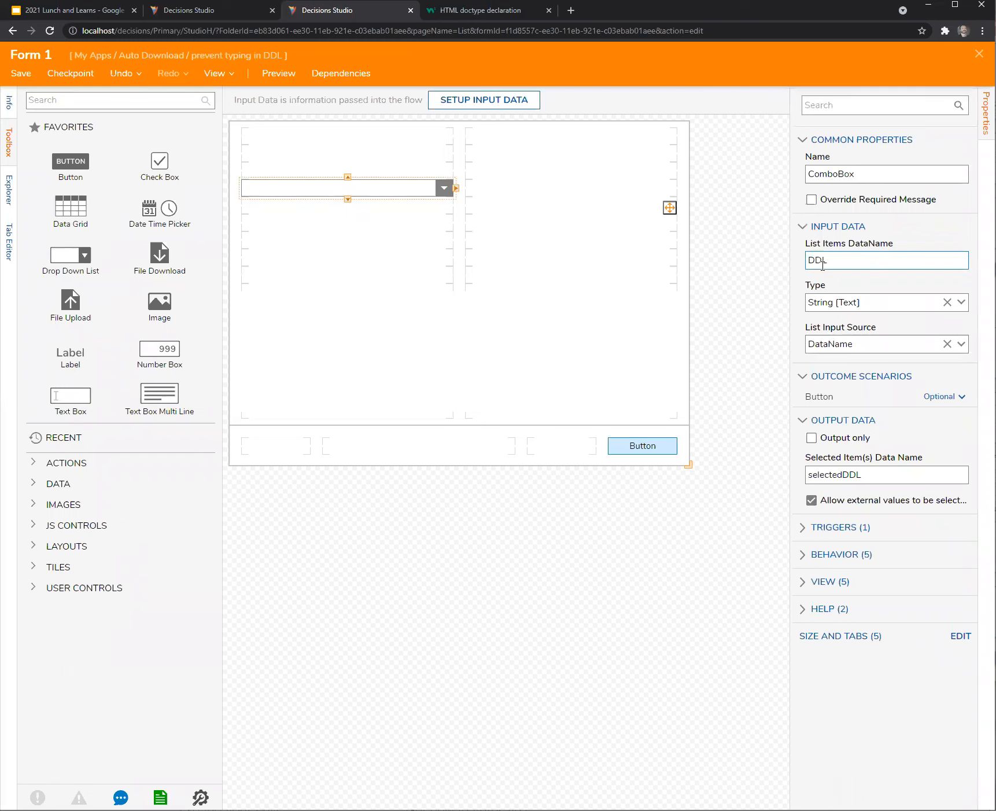
pyautogui.click(542, 584)
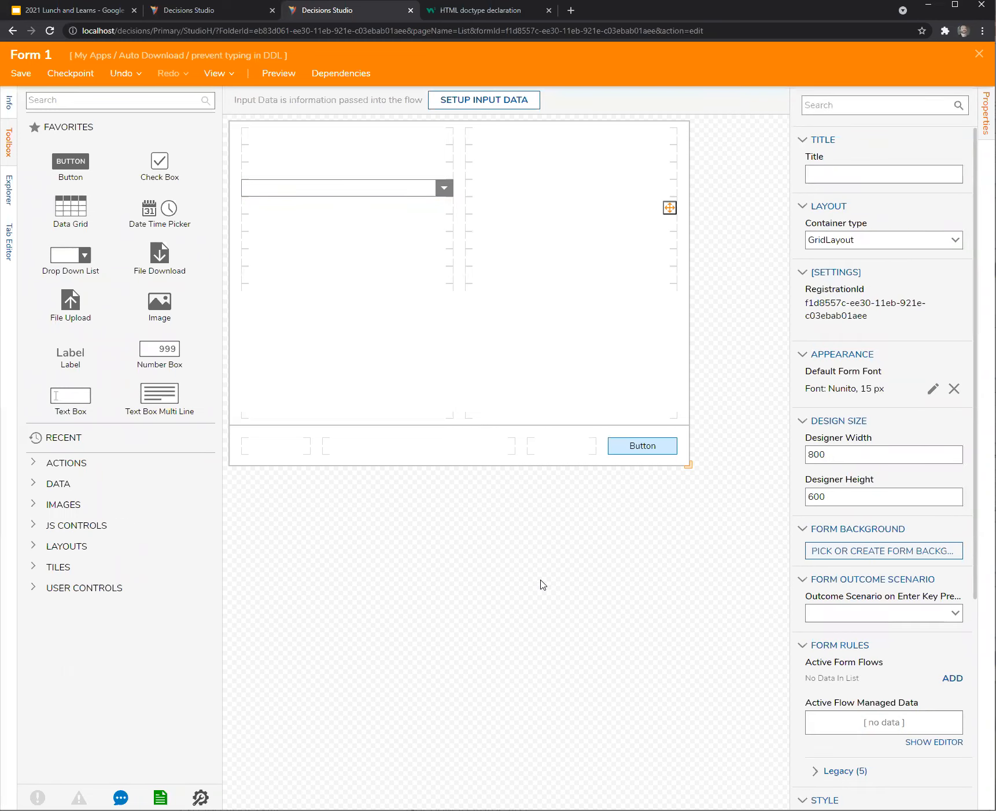
pyautogui.click(200, 10)
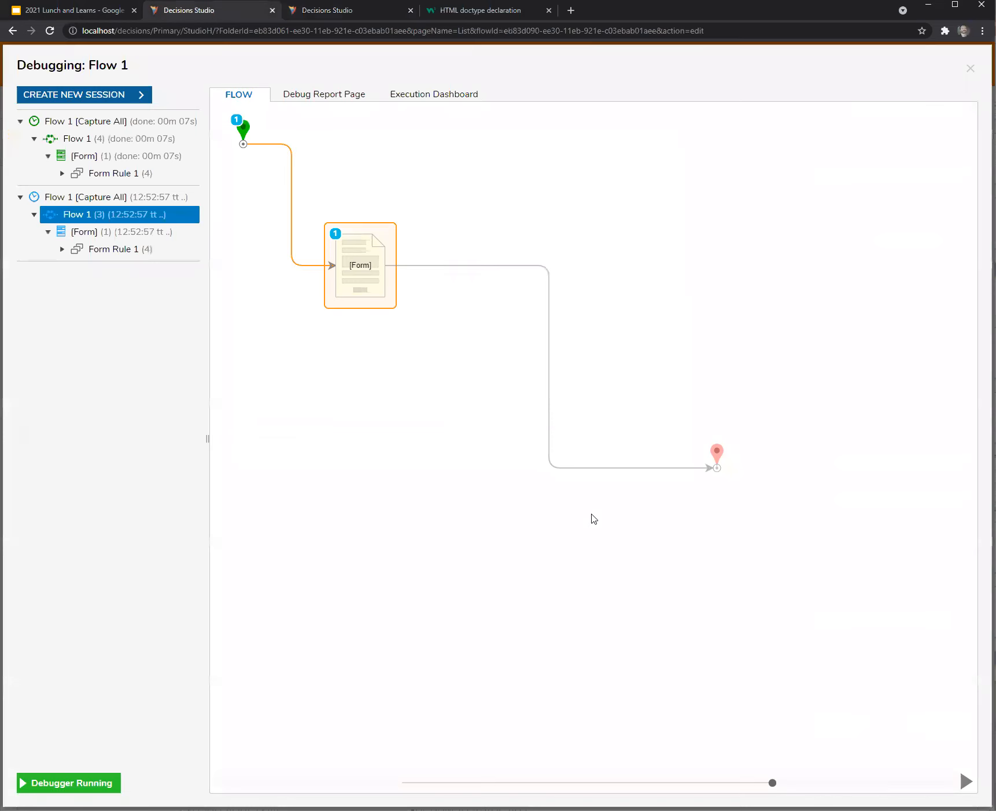